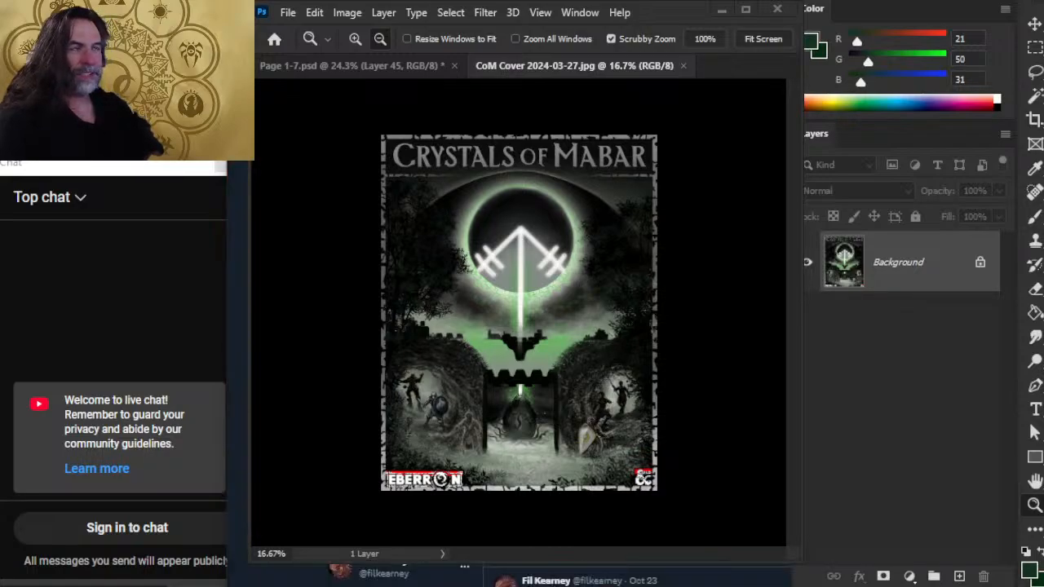
Switch to the streaming software and move the Background desktop source above PS canvas in the source list.
{"action": "key", "text": "alt+Tab"}
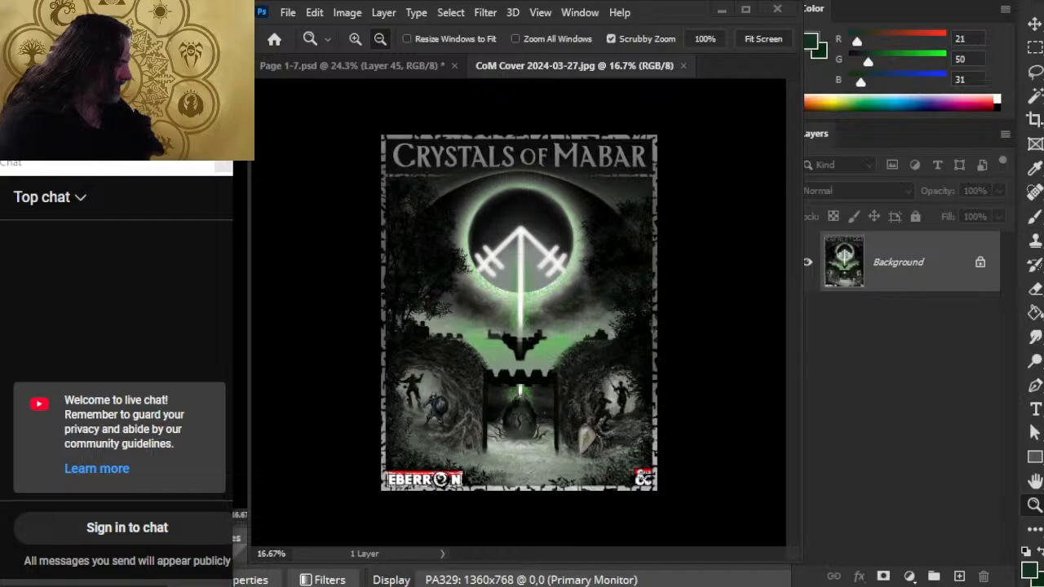
{"action": "left_click_drag", "start_coordinate": [996, 428], "coordinate": [995, 392]}
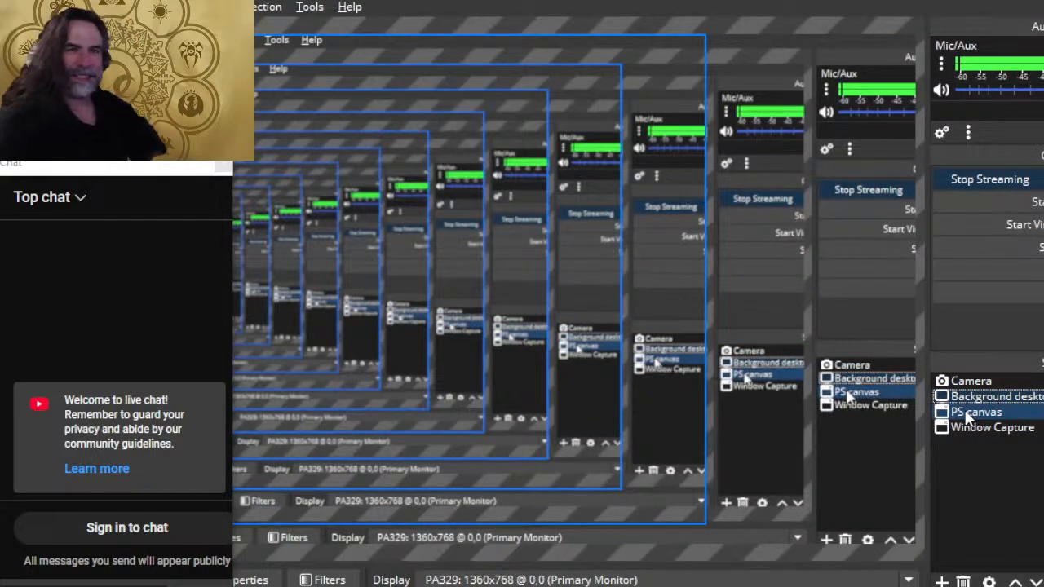
Switch to the browser, open the X account's own profile and look through its pinned and recent livestream posts.
{"action": "key", "text": "alt+Tab"}
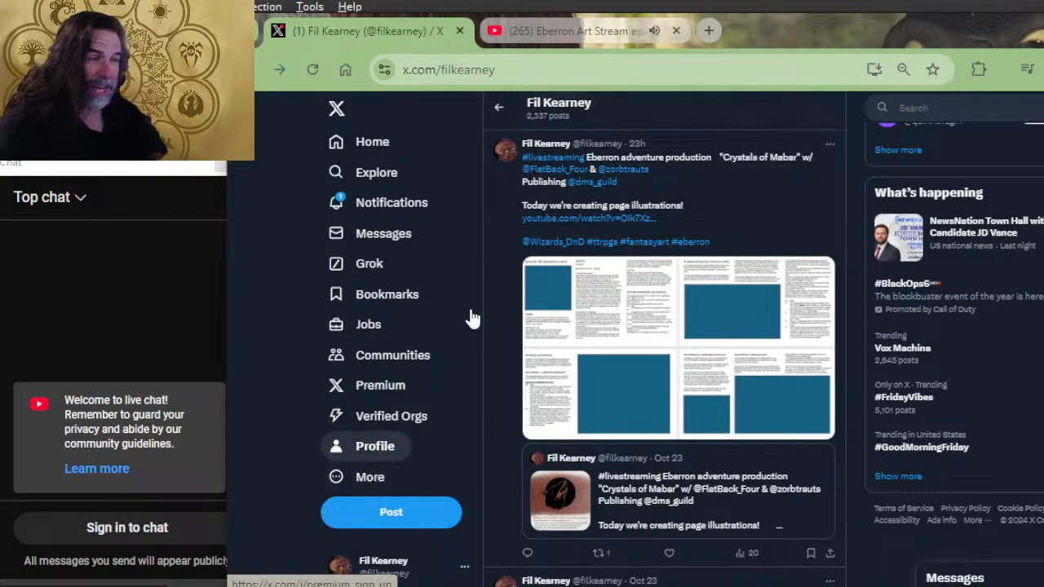
{"action": "left_click", "coordinate": [359, 448]}
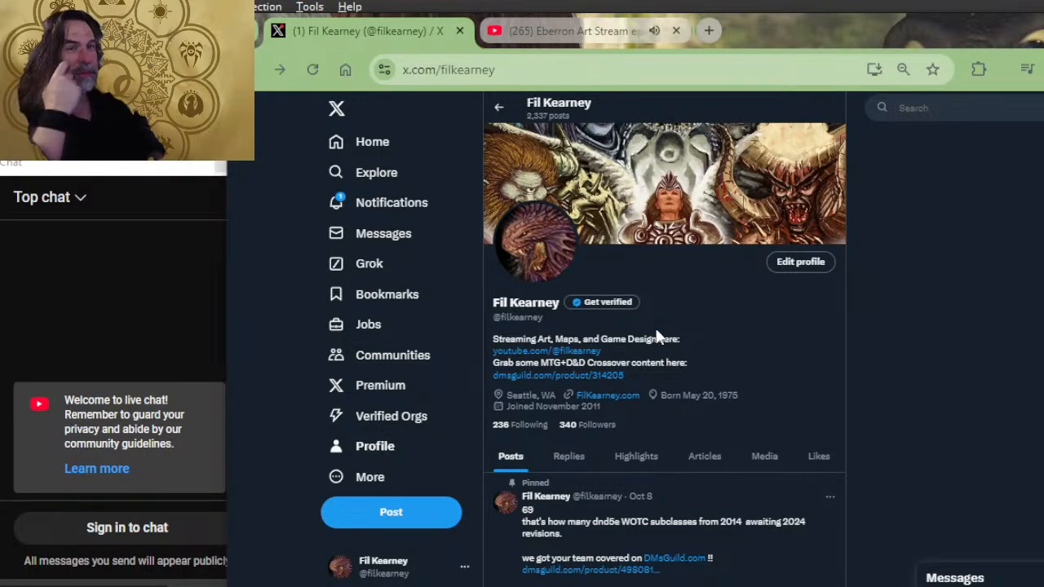
{"action": "scroll", "coordinate": [538, 359], "scroll_direction": "down", "scroll_amount": 5}
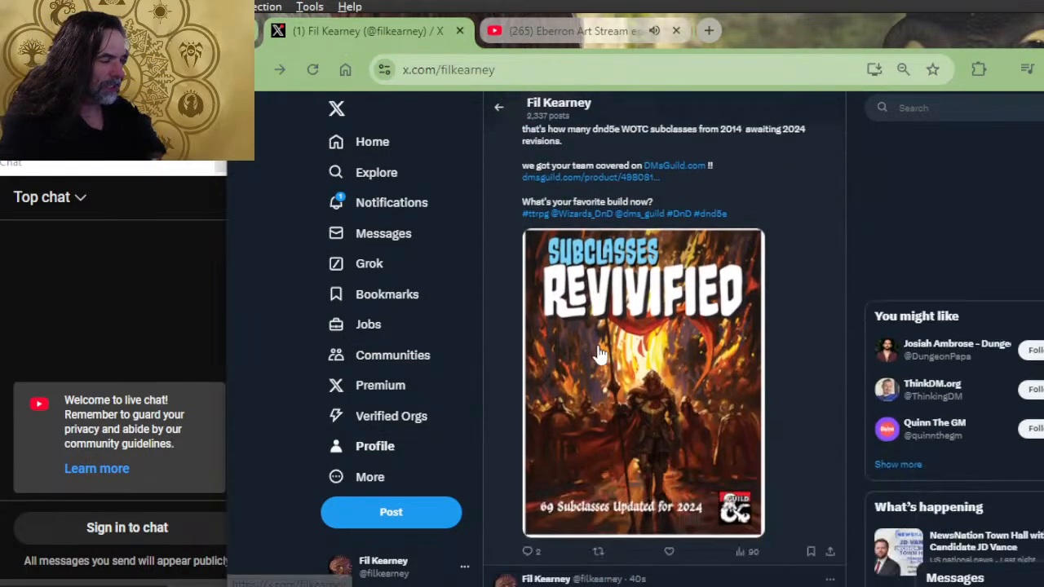
{"action": "scroll", "coordinate": [685, 274], "scroll_direction": "down", "scroll_amount": 7}
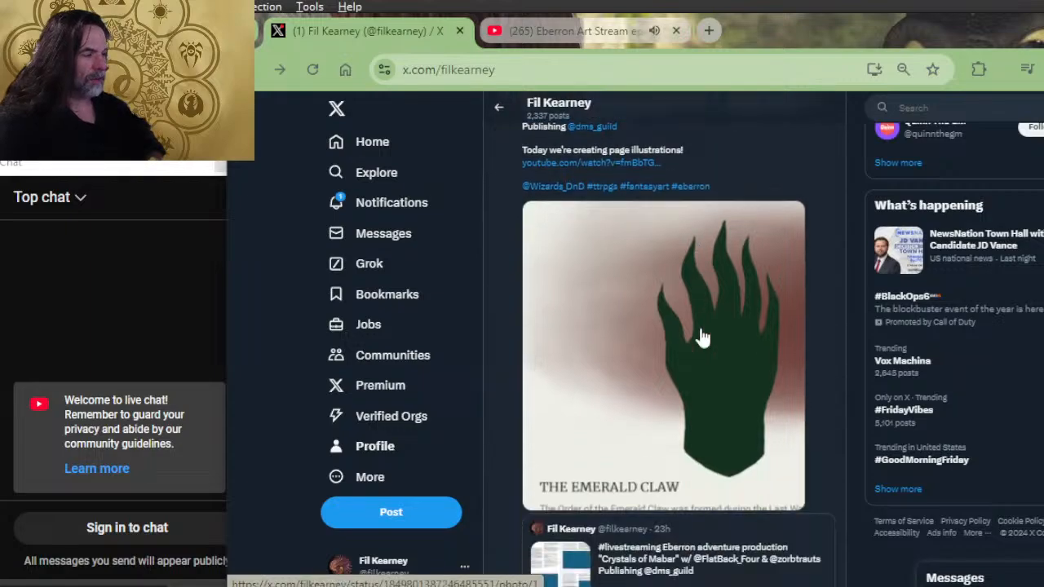
{"action": "scroll", "coordinate": [743, 332], "scroll_direction": "down", "scroll_amount": 8}
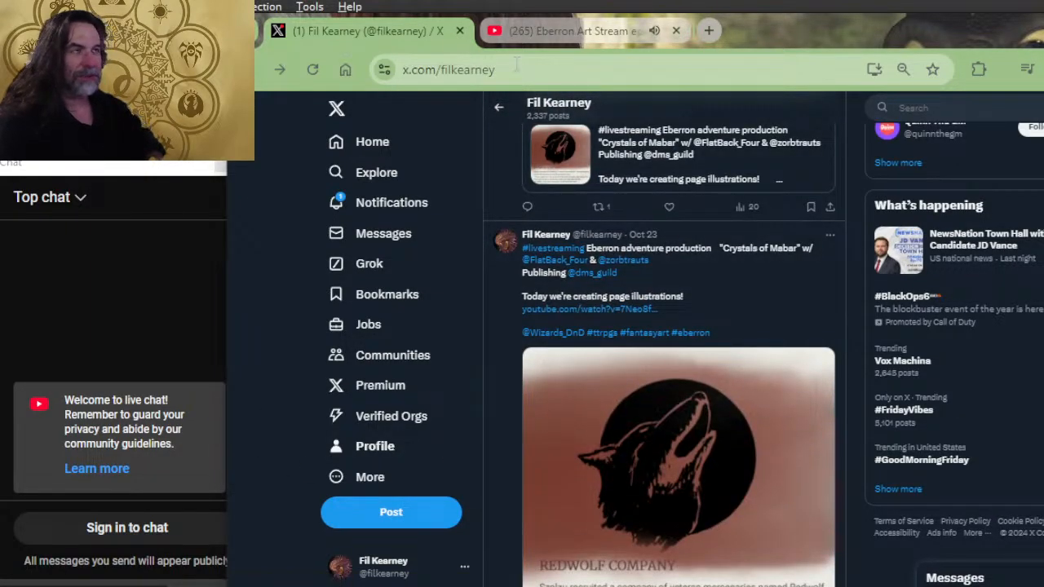
Close the X profile page, like the Eberron Art Stream ep 343 video and expand its description.
{"action": "left_click", "coordinate": [460, 30]}
{"action": "left_click", "coordinate": [635, 537]}
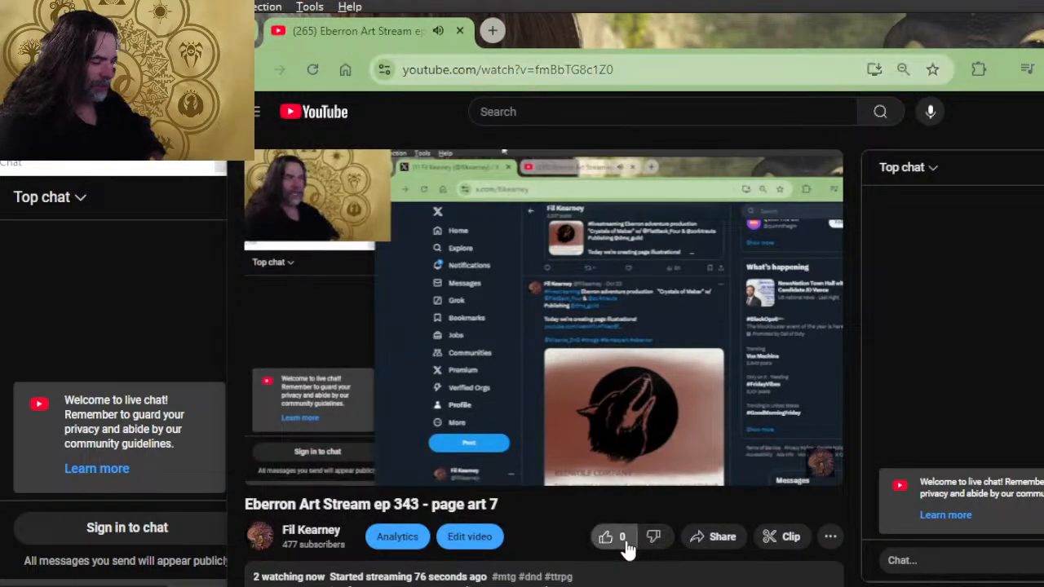
{"action": "scroll", "coordinate": [516, 379], "scroll_direction": "down", "scroll_amount": 2}
{"action": "left_click", "coordinate": [387, 473]}
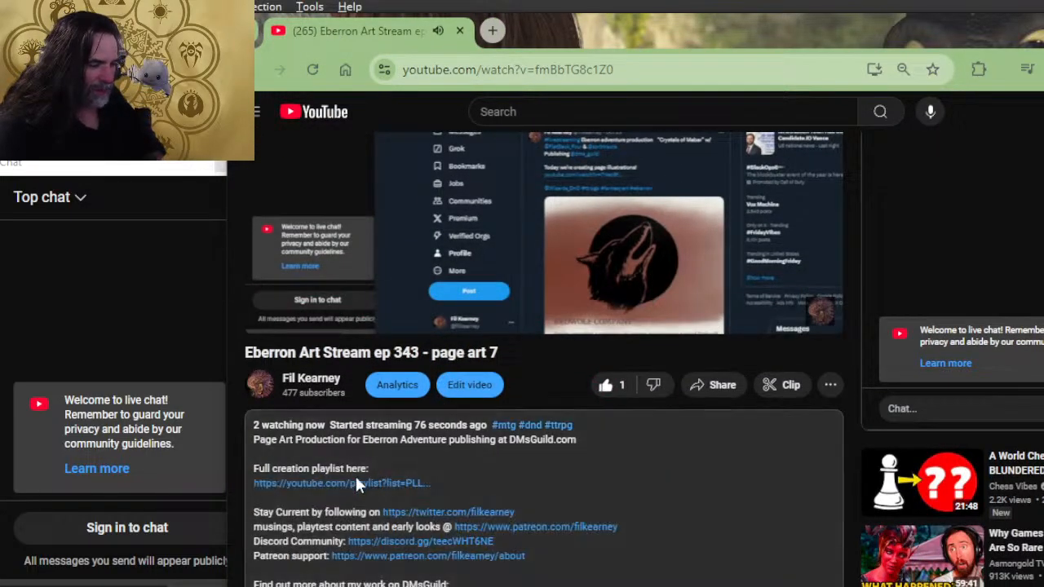
Review the playlist, community and DMsGuild product links in the video description and return to the player.
{"action": "scroll", "coordinate": [515, 440], "scroll_direction": "down", "scroll_amount": 2}
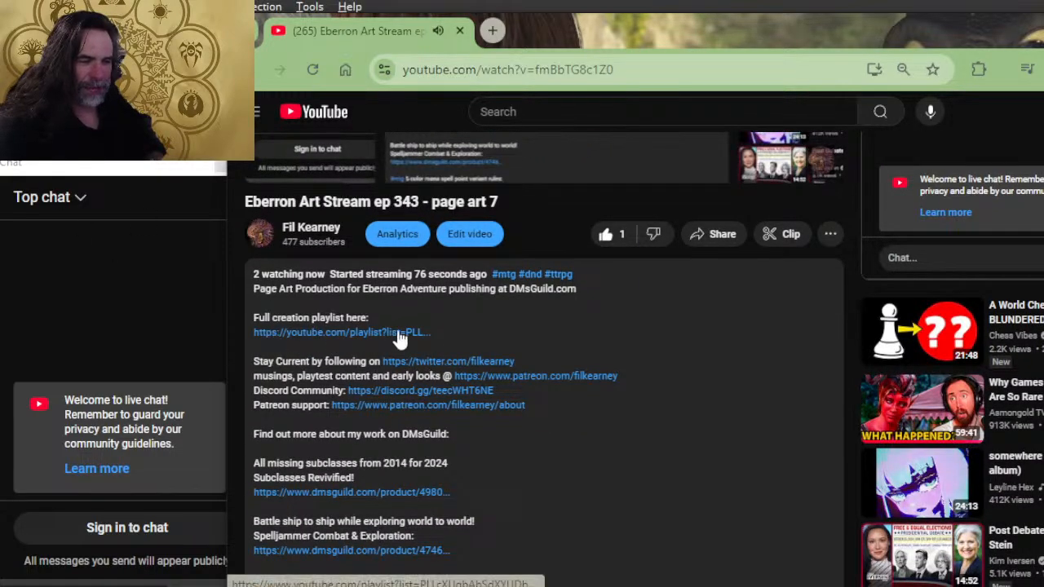
{"action": "scroll", "coordinate": [420, 310], "scroll_direction": "down", "scroll_amount": 2}
{"action": "scroll", "coordinate": [420, 310], "scroll_direction": "down", "scroll_amount": 2}
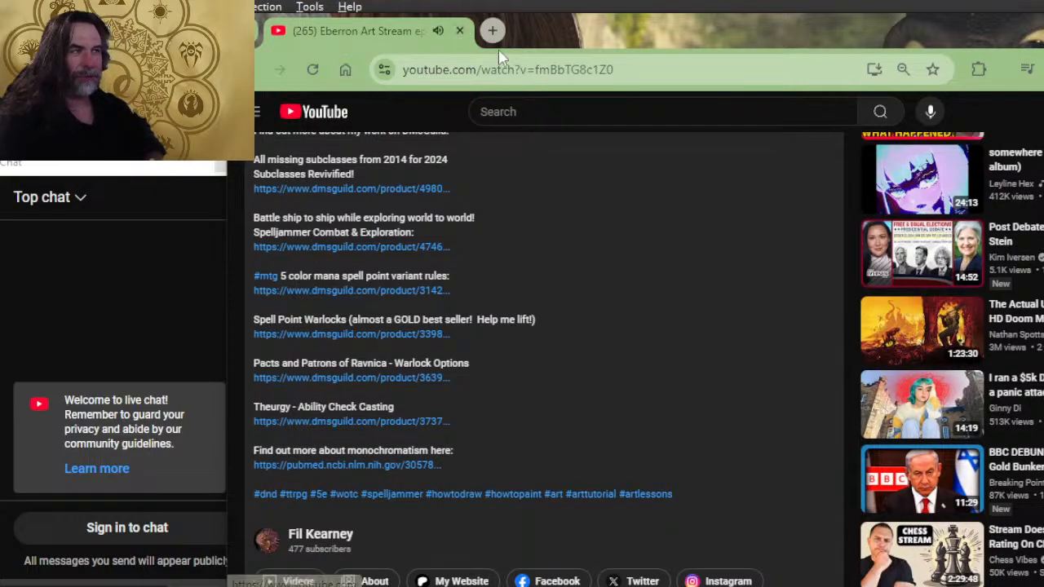
{"action": "scroll", "coordinate": [600, 322], "scroll_direction": "up", "scroll_amount": 8}
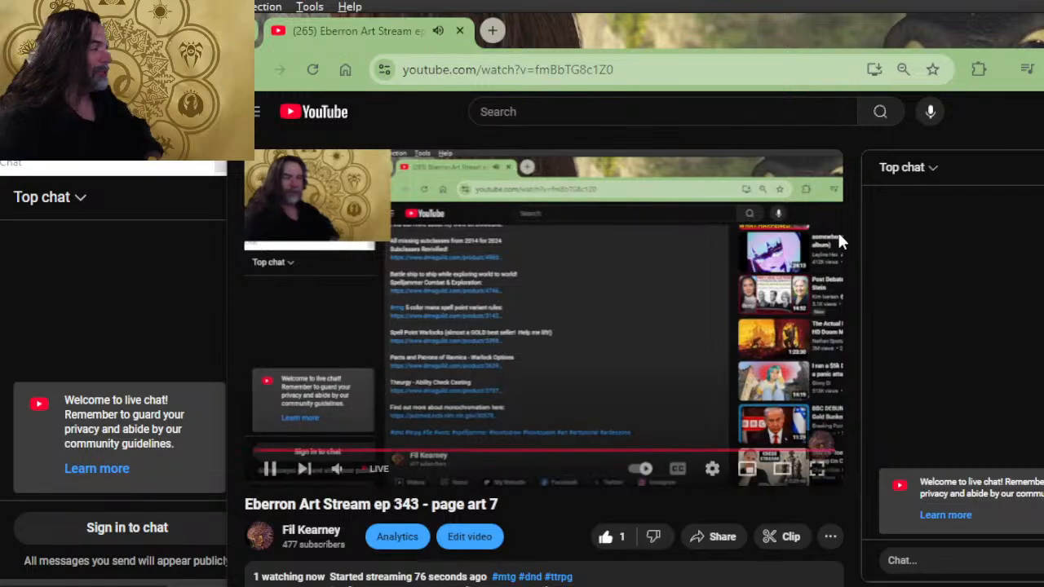
Switch back to Photoshop, view the Crystals of Mabar cover image and close it.
{"action": "key", "text": "alt+Tab"}
{"action": "key", "text": "alt+Tab"}
{"action": "key", "text": "alt+Tab"}
{"action": "key", "text": "alt+Tab"}
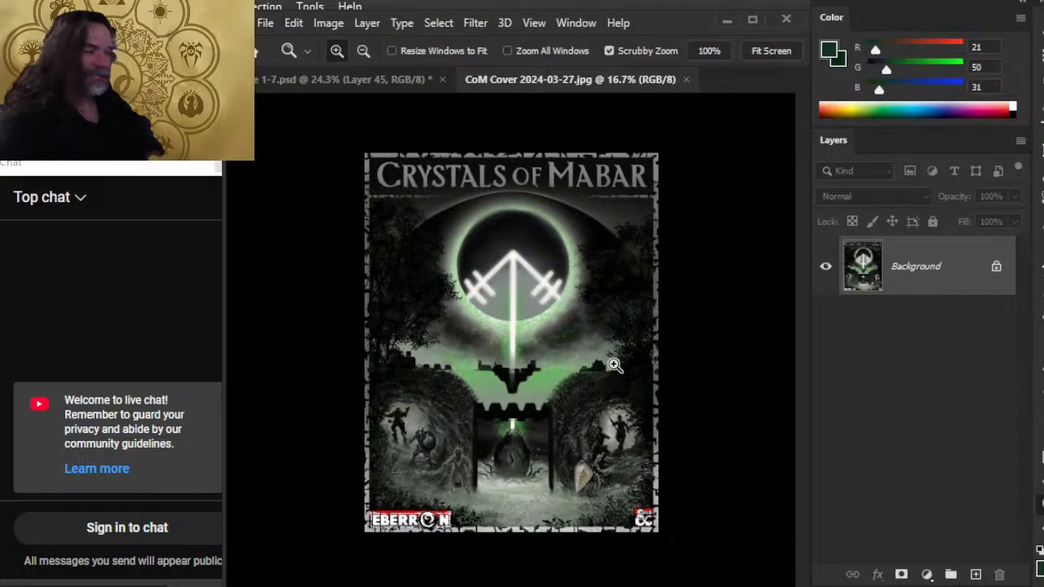
{"action": "left_click_drag", "start_coordinate": [522, 312], "coordinate": [547, 310]}
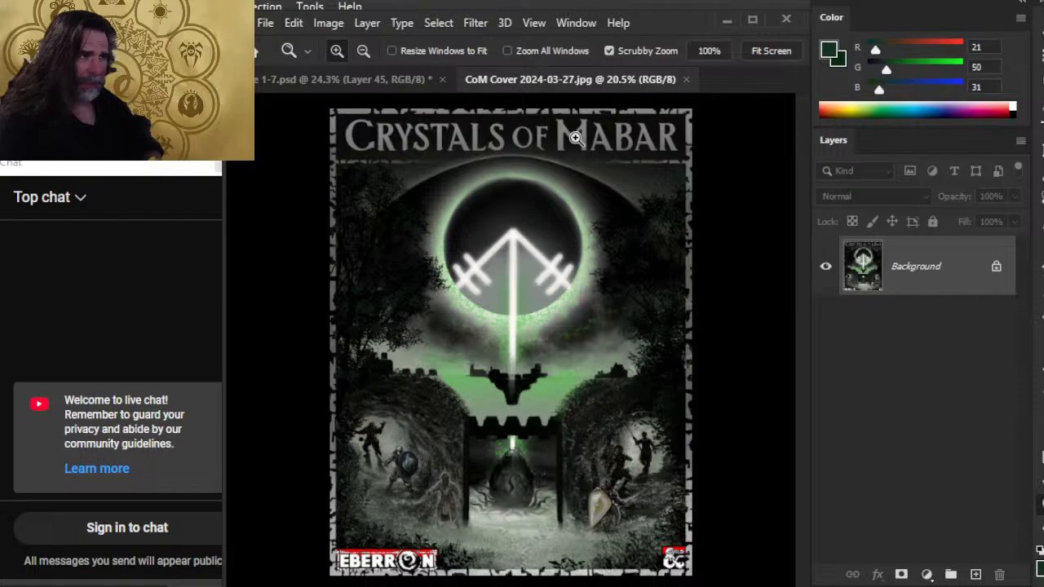
{"action": "left_click", "coordinate": [686, 81]}
Make Layer 47 with the Factions heading and intro text visible on the page 3 spread.
{"action": "left_click_drag", "start_coordinate": [704, 359], "coordinate": [646, 352]}
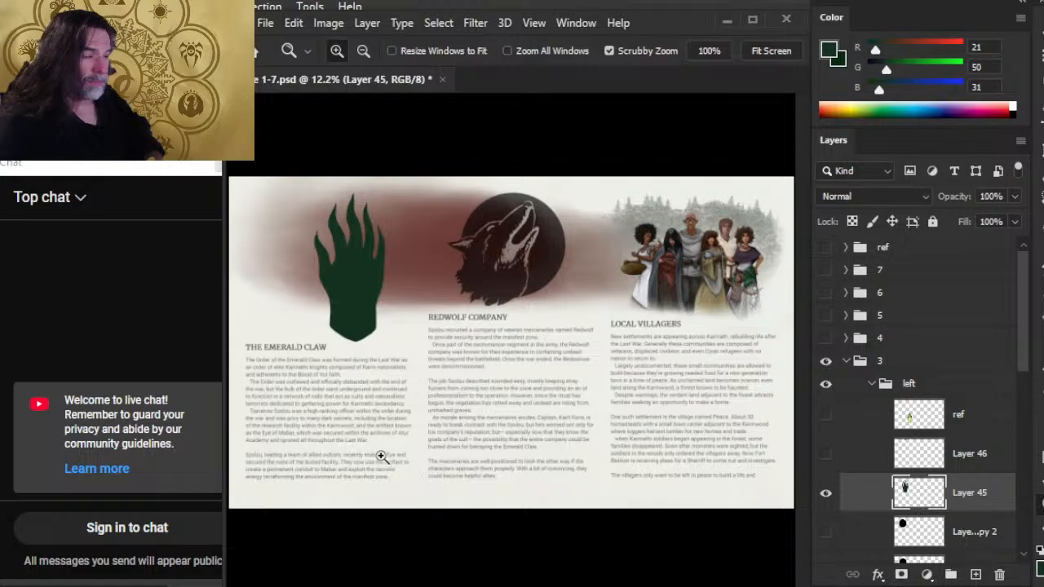
{"action": "scroll", "coordinate": [853, 430], "scroll_direction": "down", "scroll_amount": 6}
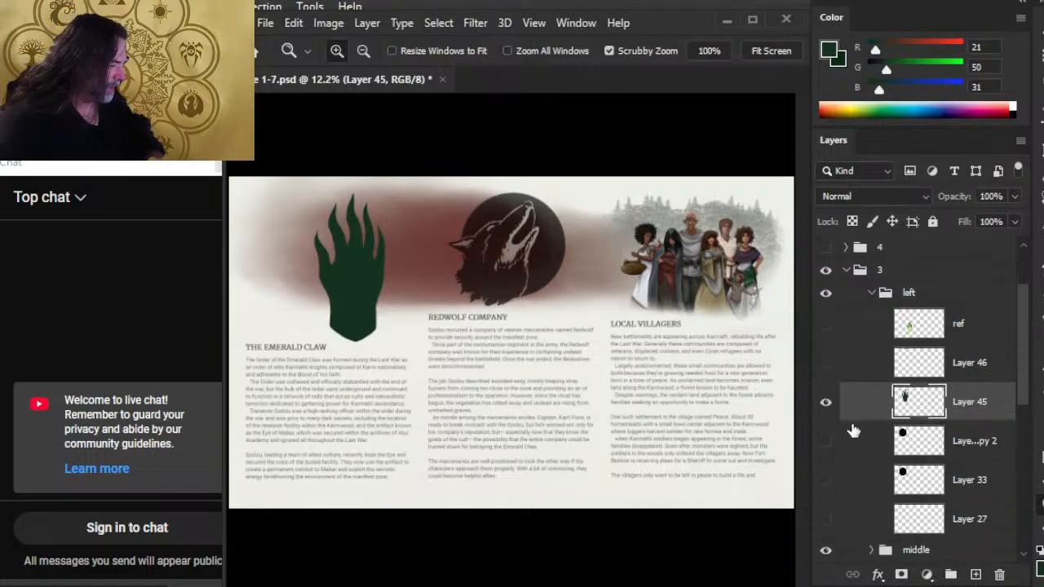
{"action": "scroll", "coordinate": [840, 433], "scroll_direction": "down", "scroll_amount": 3}
{"action": "scroll", "coordinate": [835, 434], "scroll_direction": "down", "scroll_amount": 1}
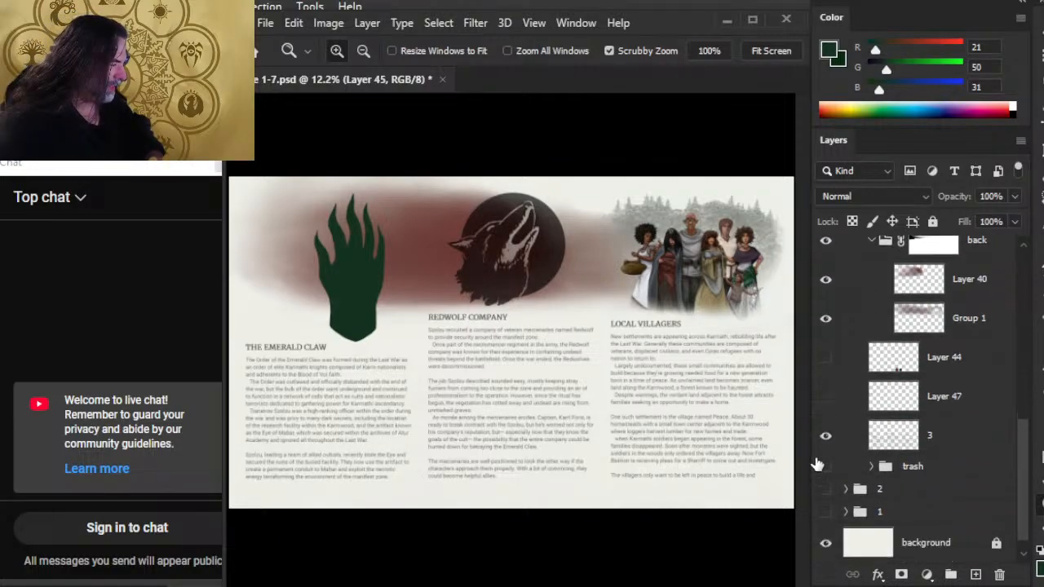
{"action": "left_click", "coordinate": [826, 398]}
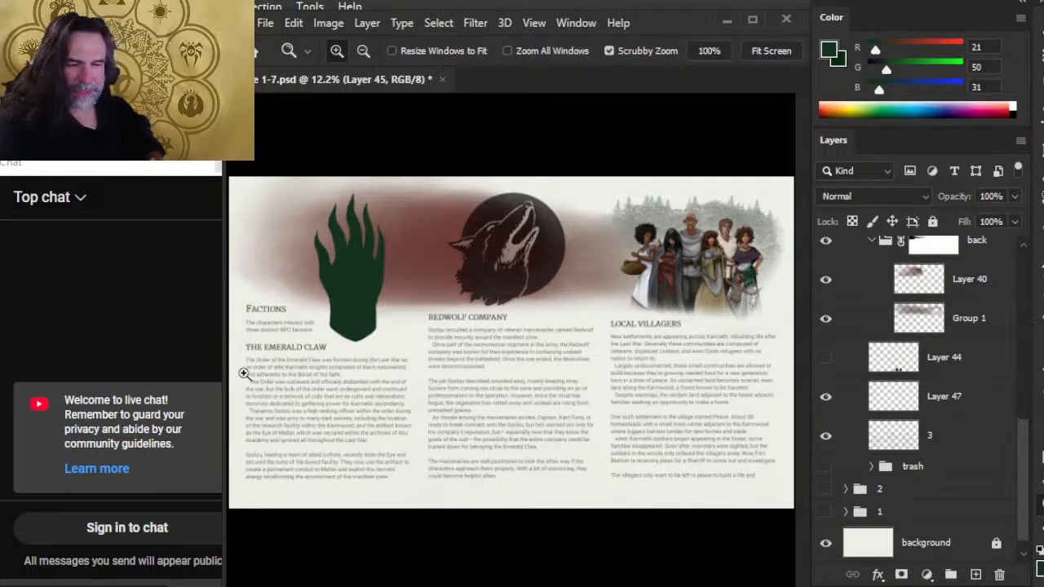
Nudge the green hand on Layer 45 slightly to the right, away from the Factions intro text.
{"action": "left_click_drag", "start_coordinate": [247, 373], "coordinate": [413, 421]}
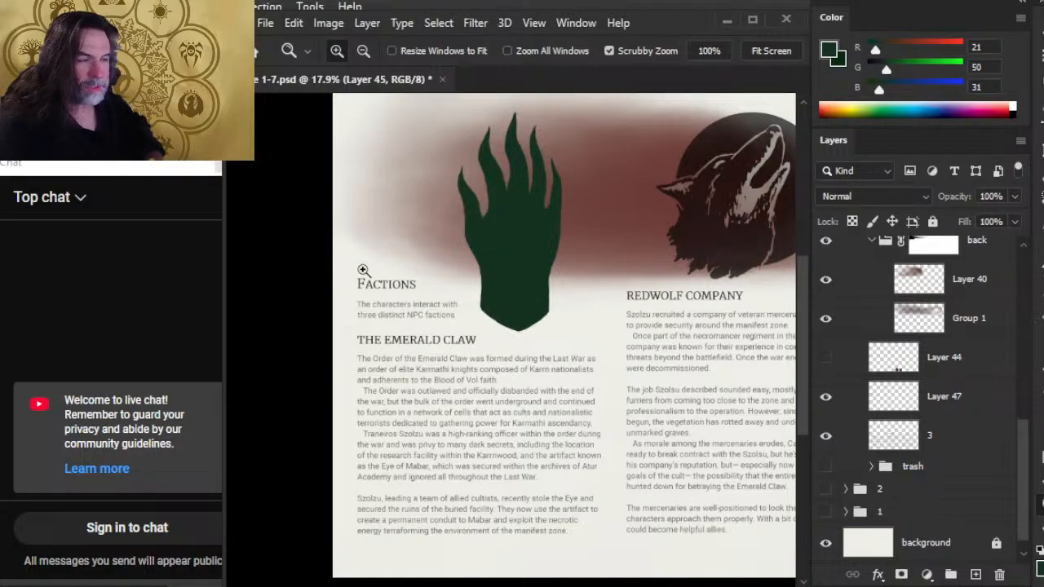
{"action": "left_click_drag", "start_coordinate": [664, 496], "coordinate": [535, 475]}
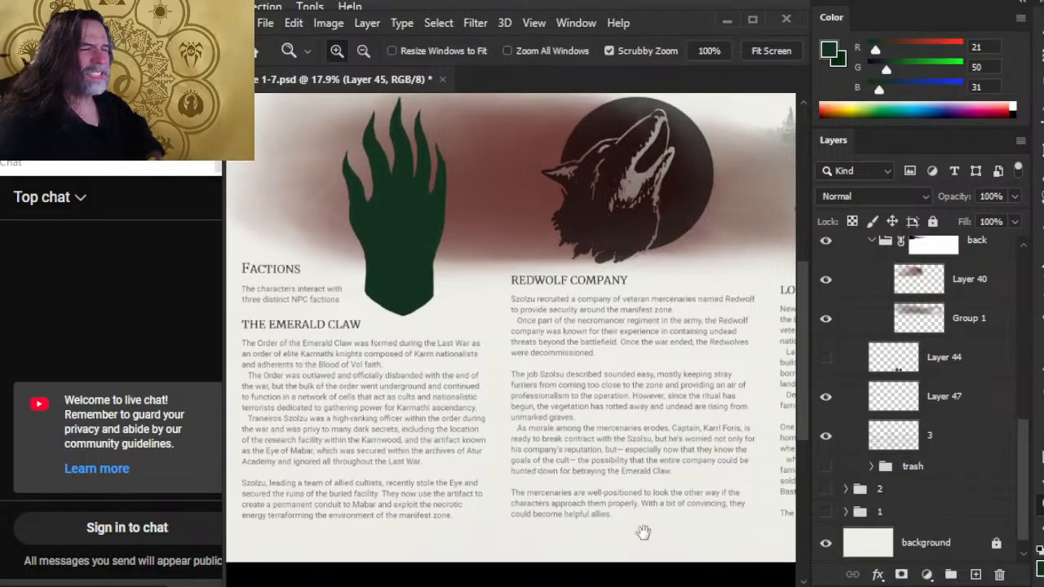
{"action": "left_click_drag", "start_coordinate": [658, 545], "coordinate": [617, 530]}
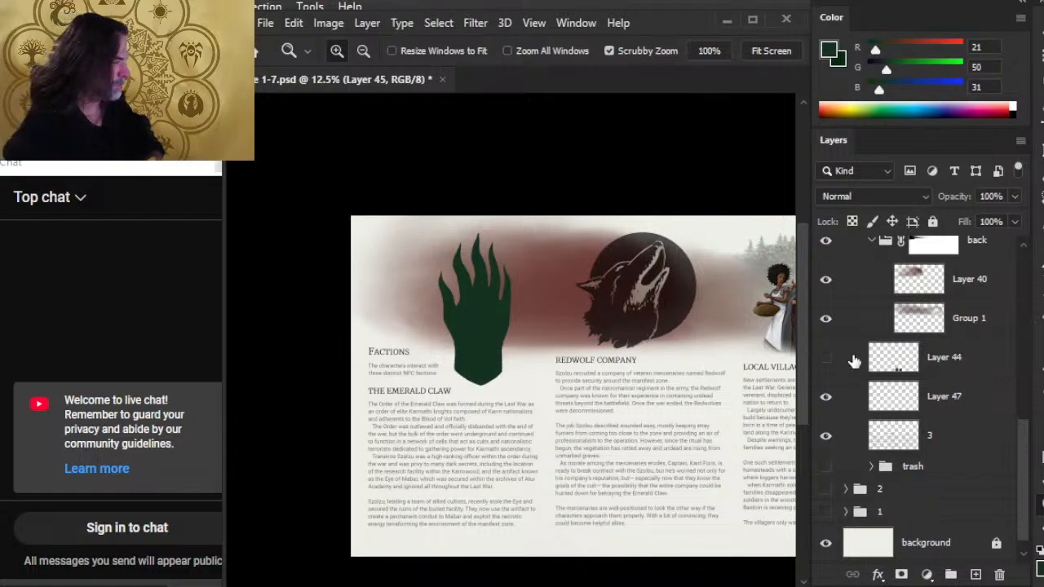
{"action": "scroll", "coordinate": [897, 342], "scroll_direction": "up", "scroll_amount": 6}
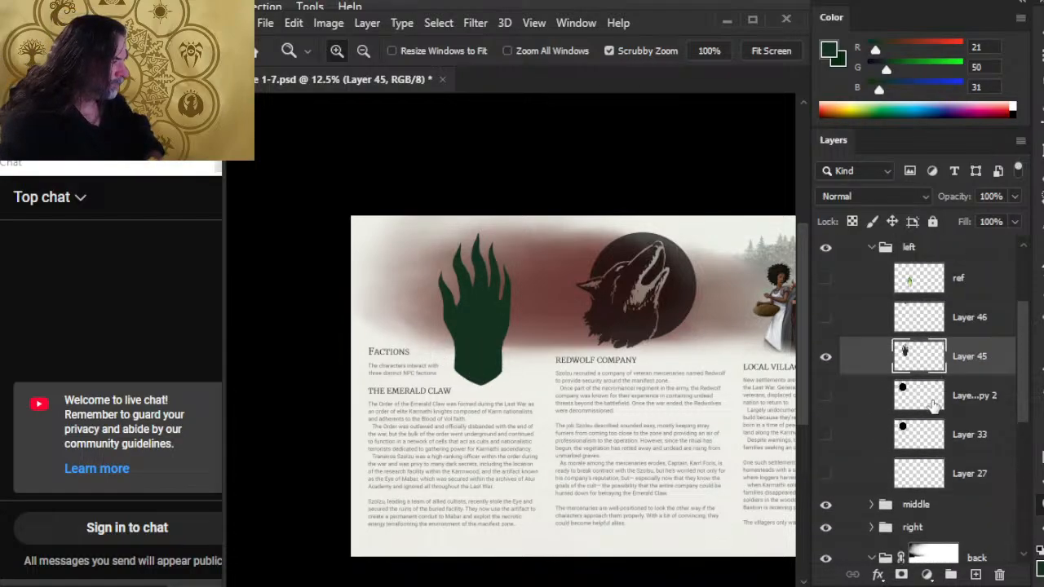
{"action": "key", "text": "v"}
{"action": "key", "text": "shift+Right"}
{"action": "key", "text": "shift+Right"}
{"action": "key", "text": "shift+Right"}
{"action": "key", "text": "shift+Right"}
{"action": "key", "text": "shift+Right"}
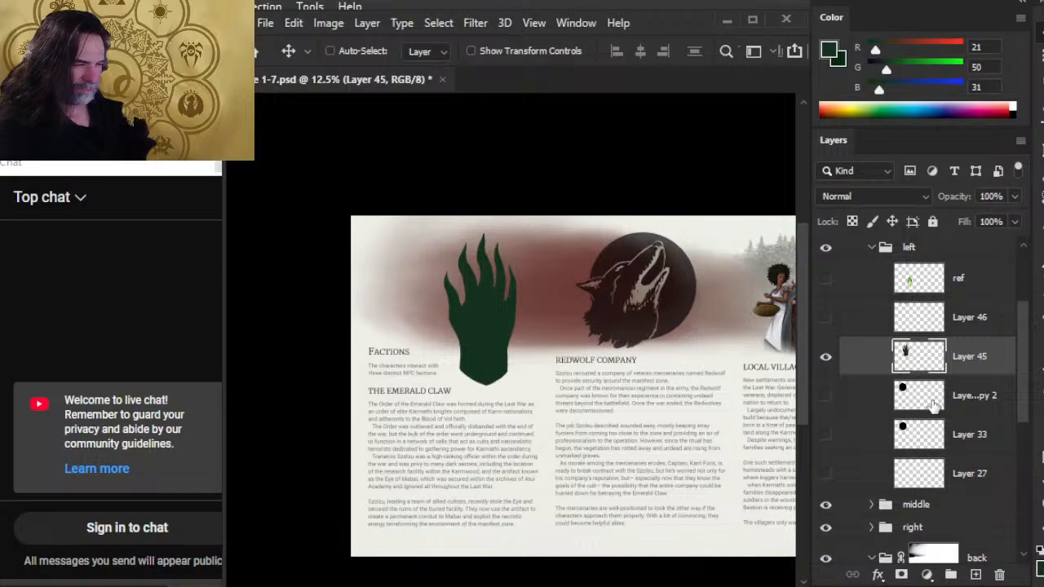
{"action": "key", "text": "shift+Right"}
{"action": "key", "text": "shift+Right"}
{"action": "key", "text": "shift+Right"}
{"action": "key", "text": "shift+Left"}
{"action": "key", "text": "shift+Left"}
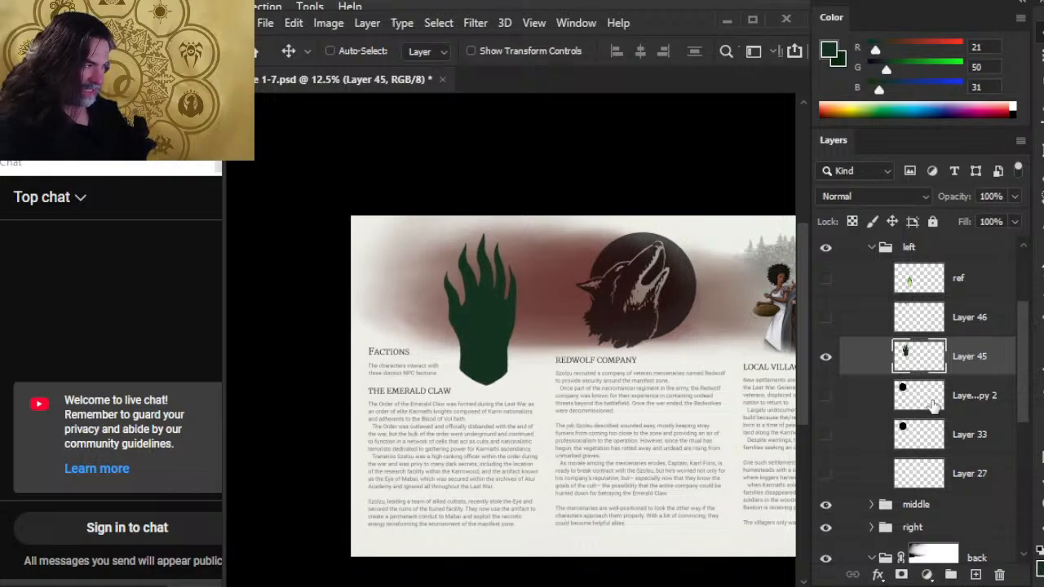
Compare the wolf-to-villagers gap with the hand-to-wolf gap by moving a lasso selection between them, then deselect.
{"action": "left_click_drag", "start_coordinate": [602, 273], "coordinate": [523, 253]}
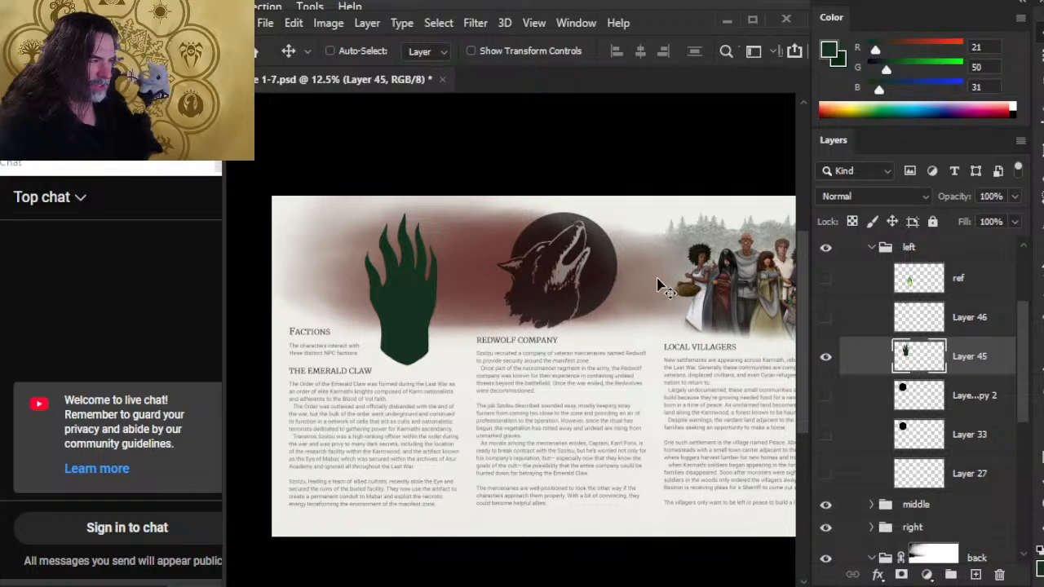
{"action": "key", "text": "l"}
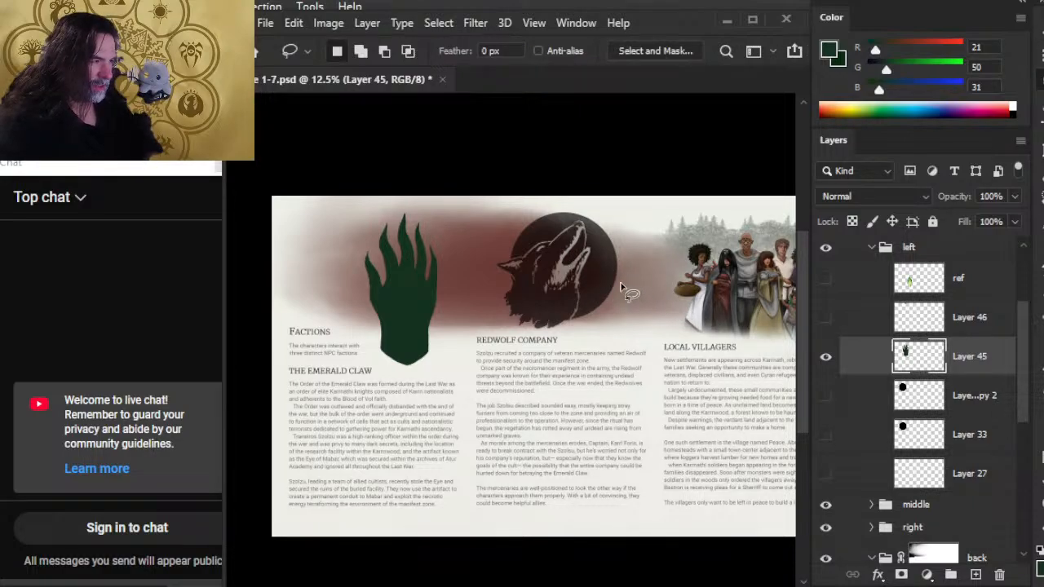
{"action": "mouse_move", "coordinate": [622, 283]}
{"action": "left_mouse_down"}
{"action": "mouse_move", "coordinate": [666, 287]}
{"action": "mouse_move", "coordinate": [677, 305]}
{"action": "mouse_move", "coordinate": [640, 309]}
{"action": "mouse_move", "coordinate": [618, 295]}
{"action": "mouse_move", "coordinate": [659, 277]}
{"action": "left_mouse_up"}
{"action": "left_click", "coordinate": [659, 314]}
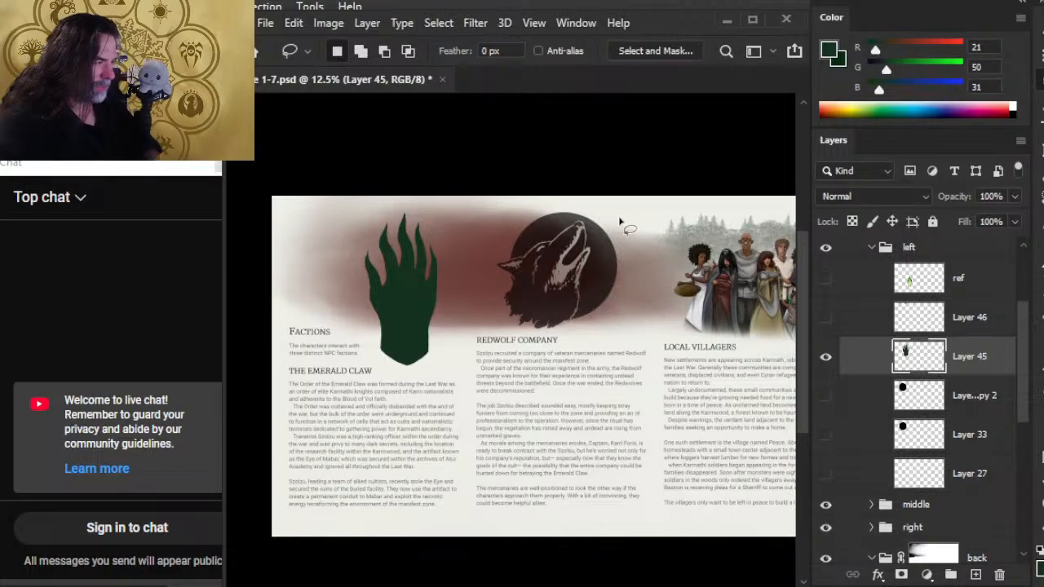
{"action": "key", "text": "ctrl+space"}
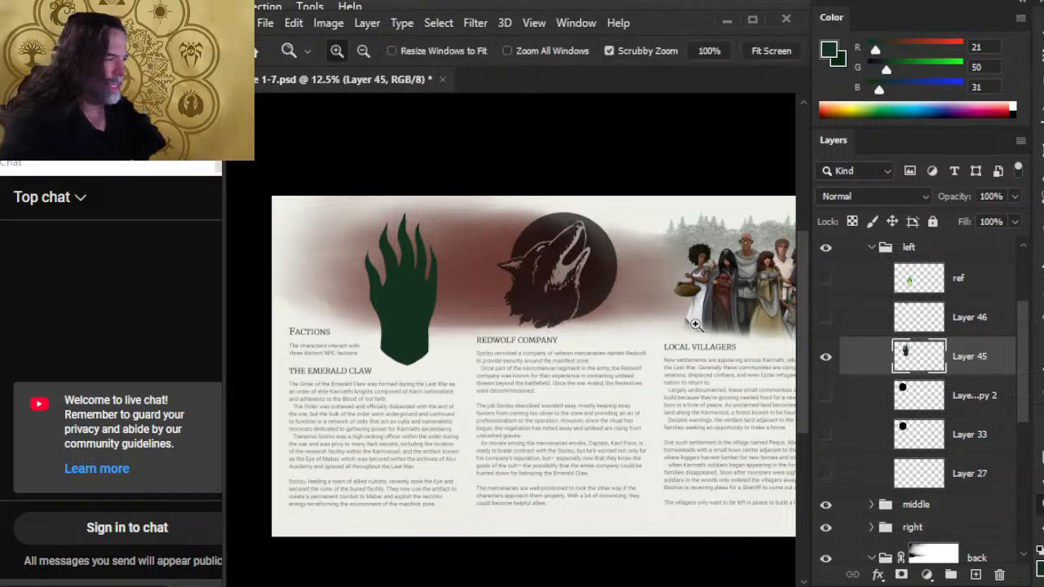
{"action": "left_click_drag", "start_coordinate": [660, 302], "coordinate": [709, 296]}
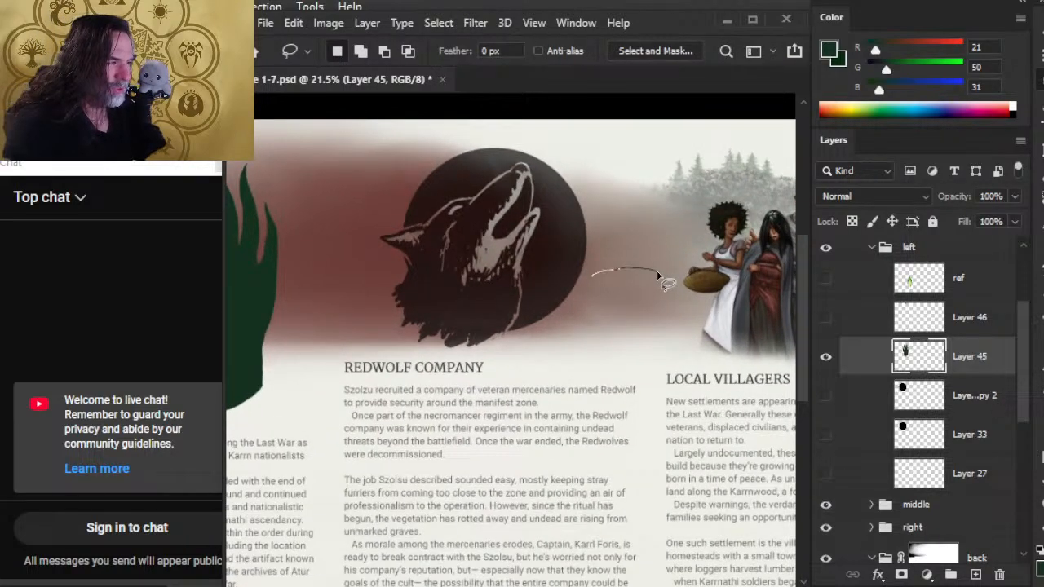
{"action": "left_click_drag", "start_coordinate": [657, 276], "coordinate": [356, 285]}
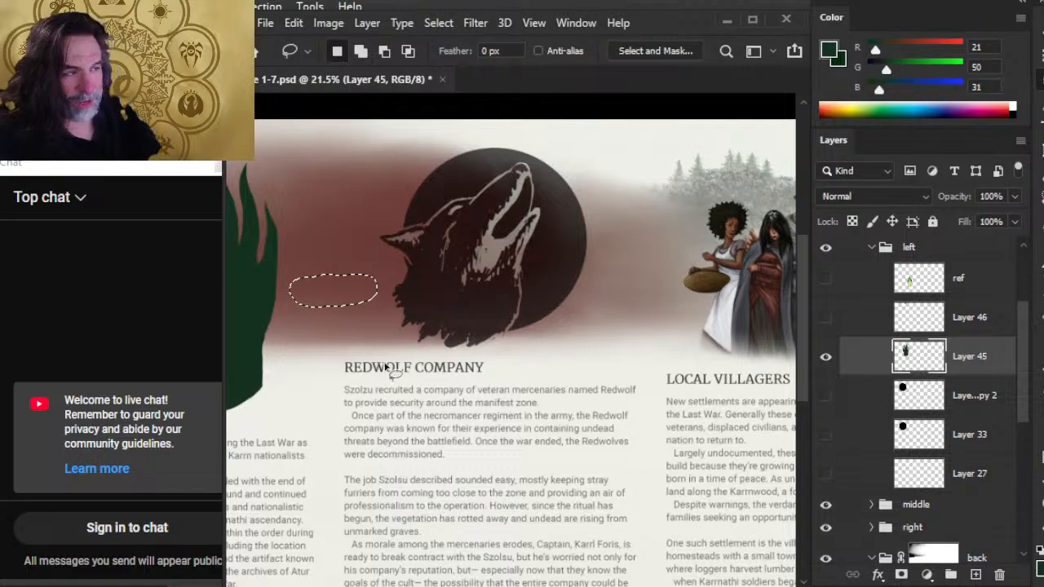
{"action": "left_click_drag", "start_coordinate": [373, 328], "coordinate": [384, 364]}
Show the ref layer with the flaming hand and add a new layer directly above Layer 45.
{"action": "key", "text": "ctrl+space"}
{"action": "left_click_drag", "start_coordinate": [545, 370], "coordinate": [648, 359]}
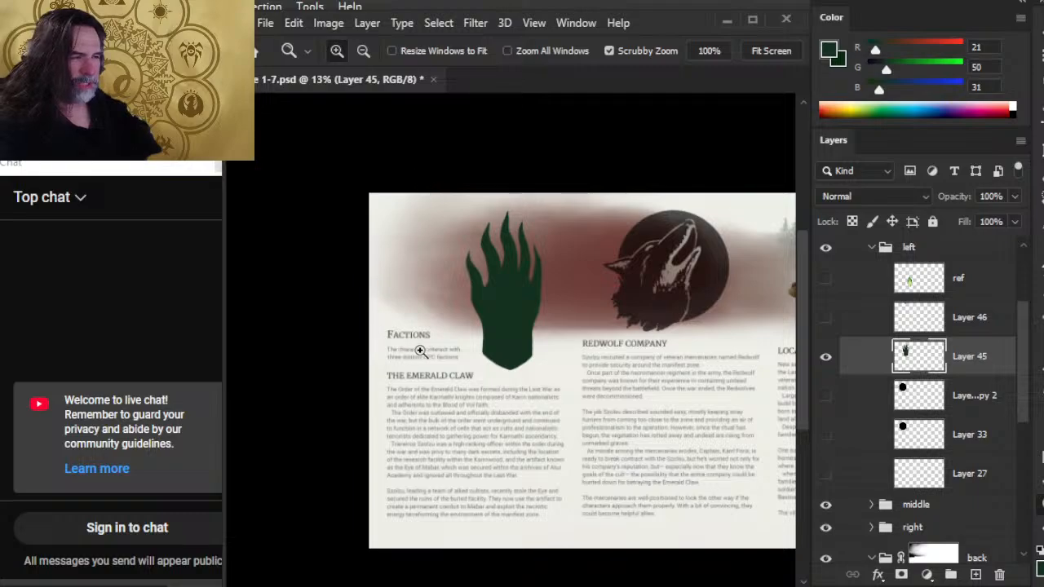
{"action": "left_click", "coordinate": [825, 278]}
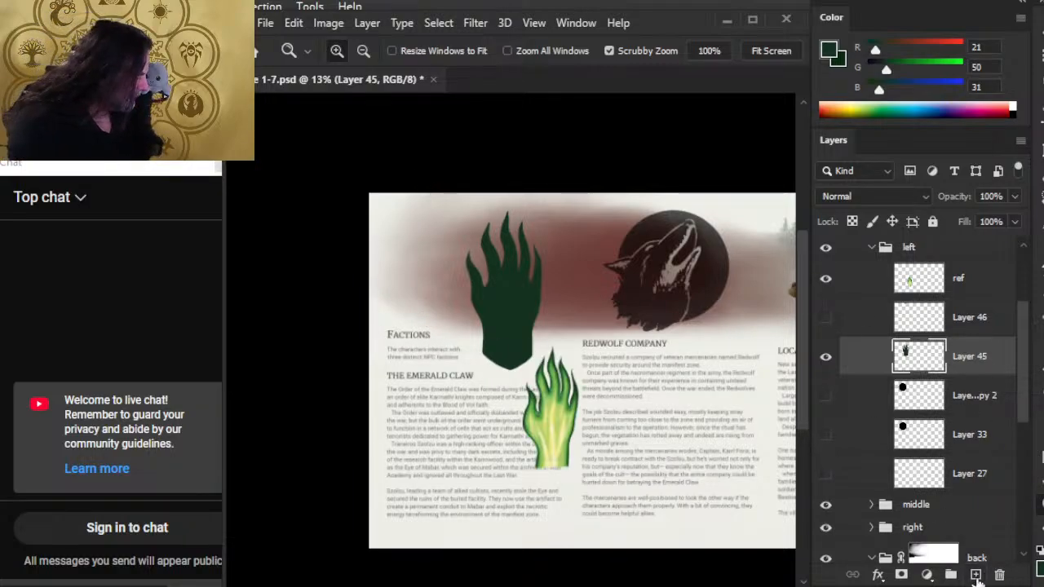
{"action": "left_click", "coordinate": [976, 575]}
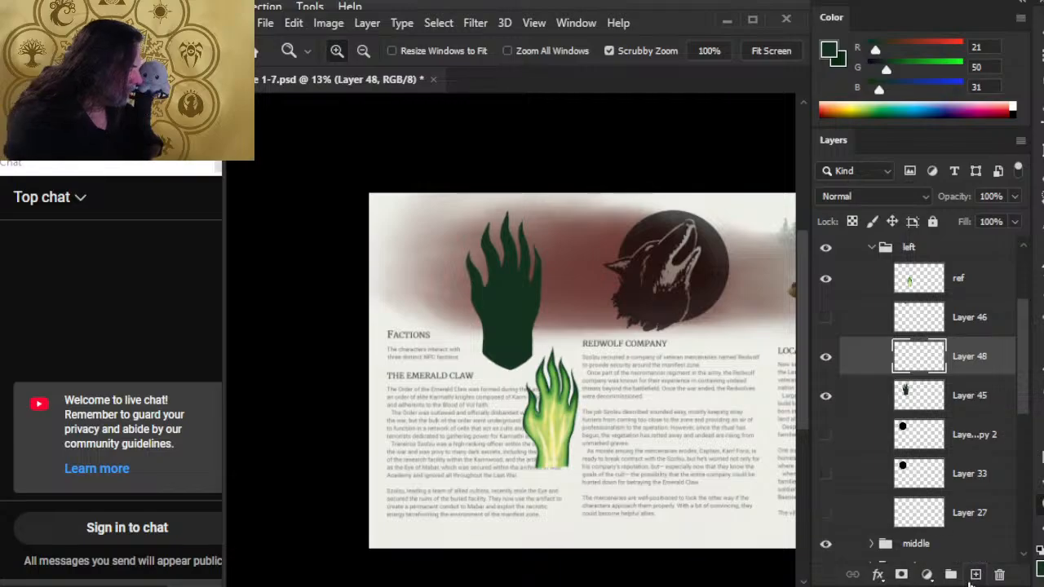
Sample light green (RGB 168, 201, 106) from the reference hand as the brush colour.
{"action": "left_click_drag", "start_coordinate": [527, 425], "coordinate": [624, 420]}
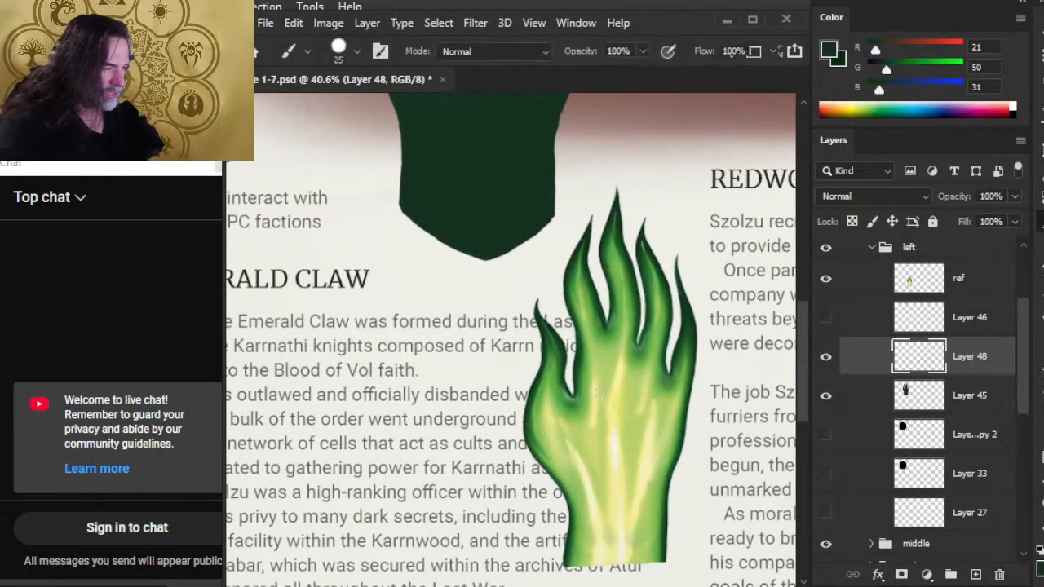
{"action": "left_click", "coordinate": [610, 351], "text": "alt"}
{"action": "left_click_drag", "start_coordinate": [654, 314], "coordinate": [574, 315]}
{"action": "left_click_drag", "start_coordinate": [561, 279], "coordinate": [557, 485]}
{"action": "left_click_drag", "start_coordinate": [640, 421], "coordinate": [539, 307]}
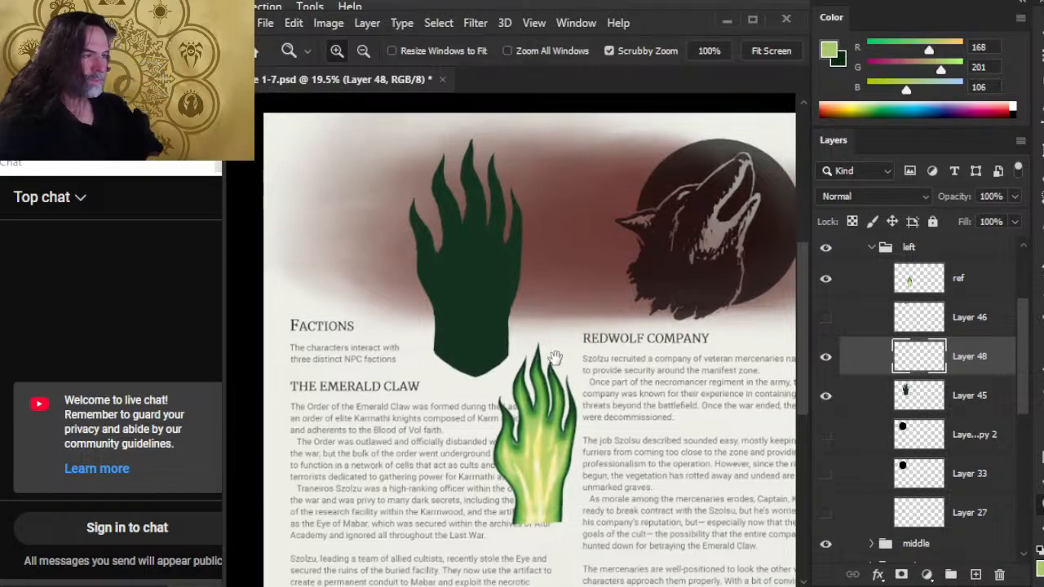
Nudge the dark green hand on Layer 45 to the left, widening its gap to the wolf emblem.
{"action": "left_click_drag", "start_coordinate": [604, 389], "coordinate": [625, 400]}
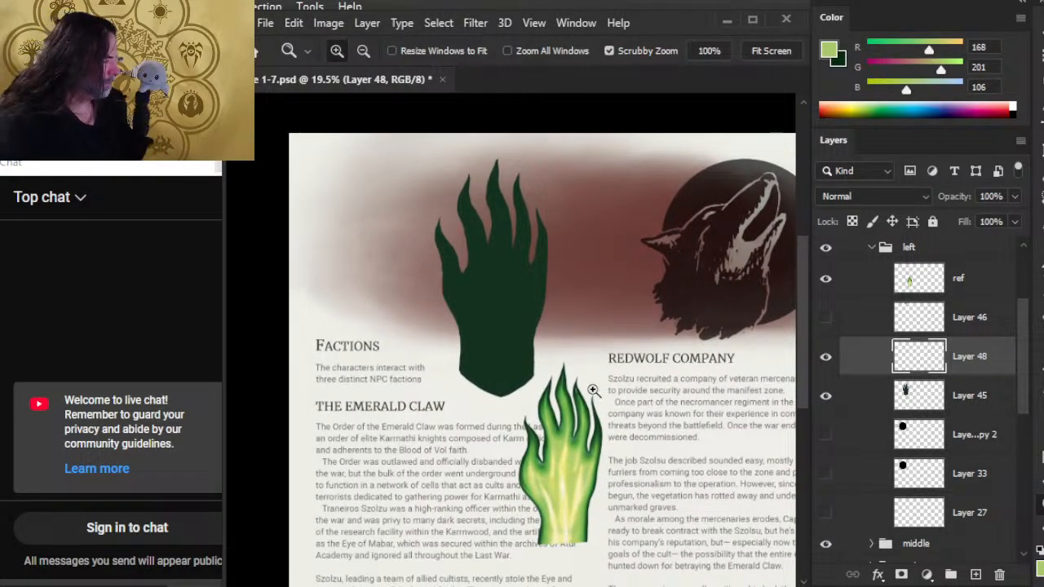
{"action": "left_click", "coordinate": [954, 424]}
{"action": "left_click", "coordinate": [977, 399]}
{"action": "key", "text": "v"}
{"action": "key", "text": "Up"}
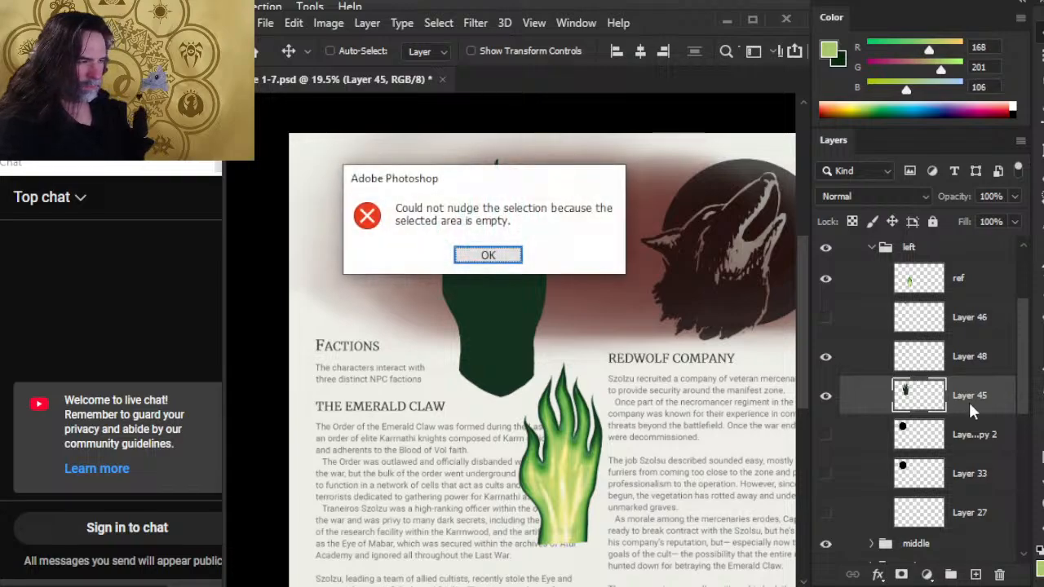
{"action": "key", "text": "Return"}
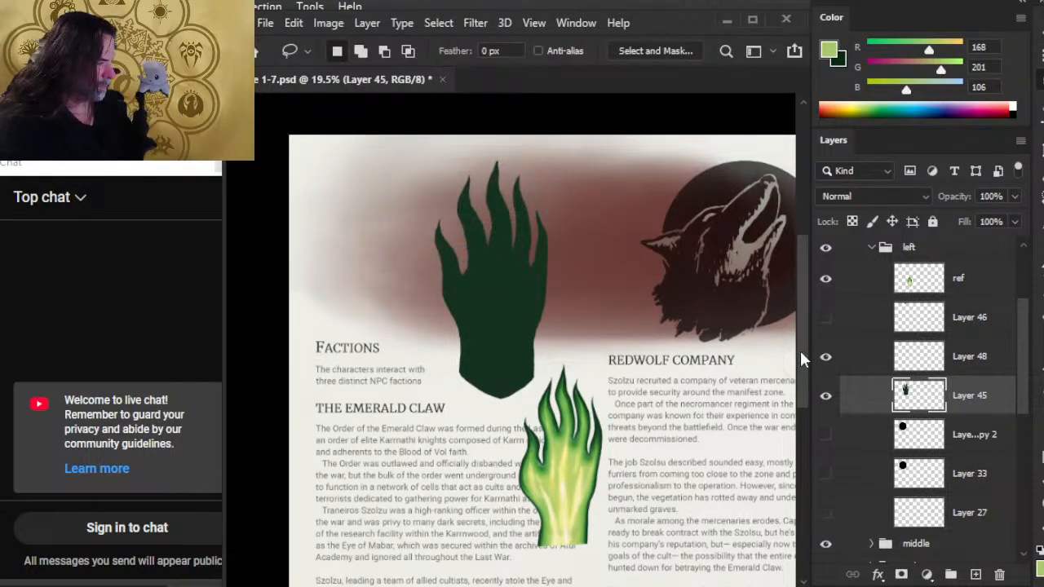
{"action": "key", "text": "v"}
{"action": "key", "text": "shift+Left"}
{"action": "key", "text": "shift+Left"}
{"action": "key", "text": "shift+Left"}
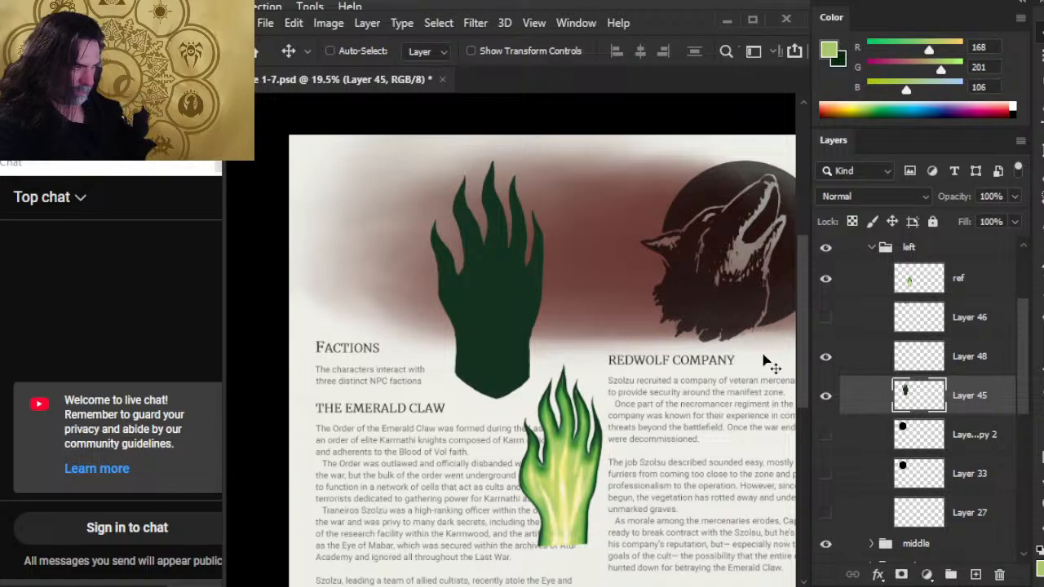
{"action": "key", "text": "shift+Left"}
{"action": "key", "text": "shift+Left"}
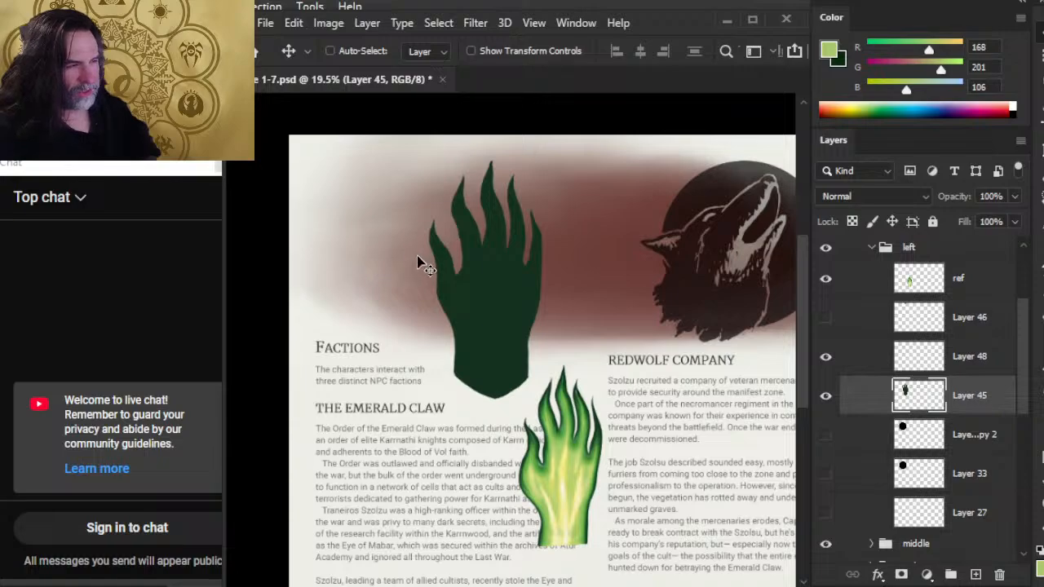
Compare the space left of the hand with the hand-to-wolf gap by moving a lasso selection between them, then deselect.
{"action": "key", "text": "l"}
{"action": "left_click_drag", "start_coordinate": [380, 239], "coordinate": [422, 243]}
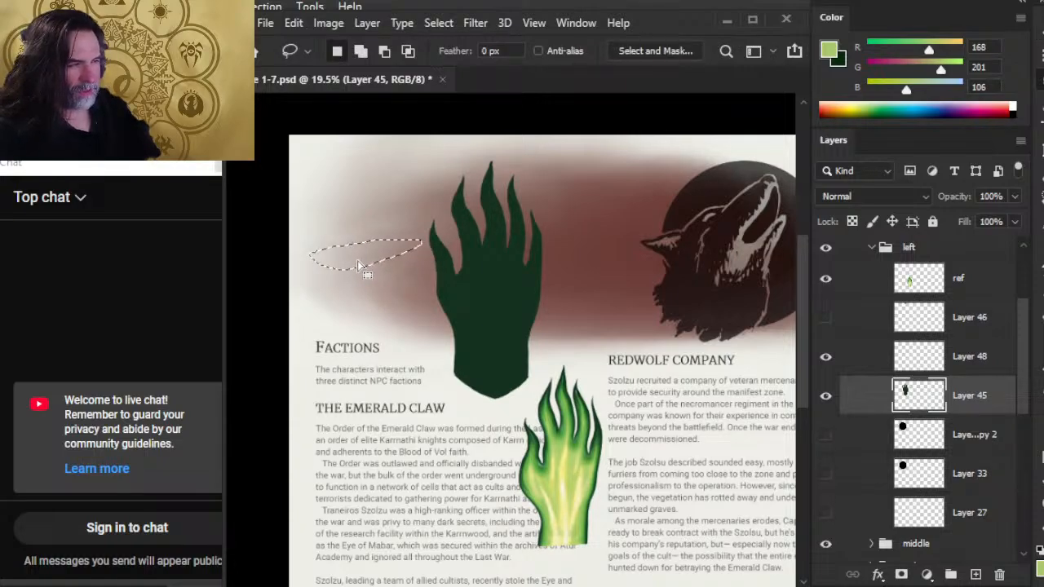
{"action": "mouse_move", "coordinate": [366, 263]}
{"action": "left_mouse_down"}
{"action": "mouse_move", "coordinate": [587, 287]}
{"action": "mouse_move", "coordinate": [601, 262]}
{"action": "left_mouse_up"}
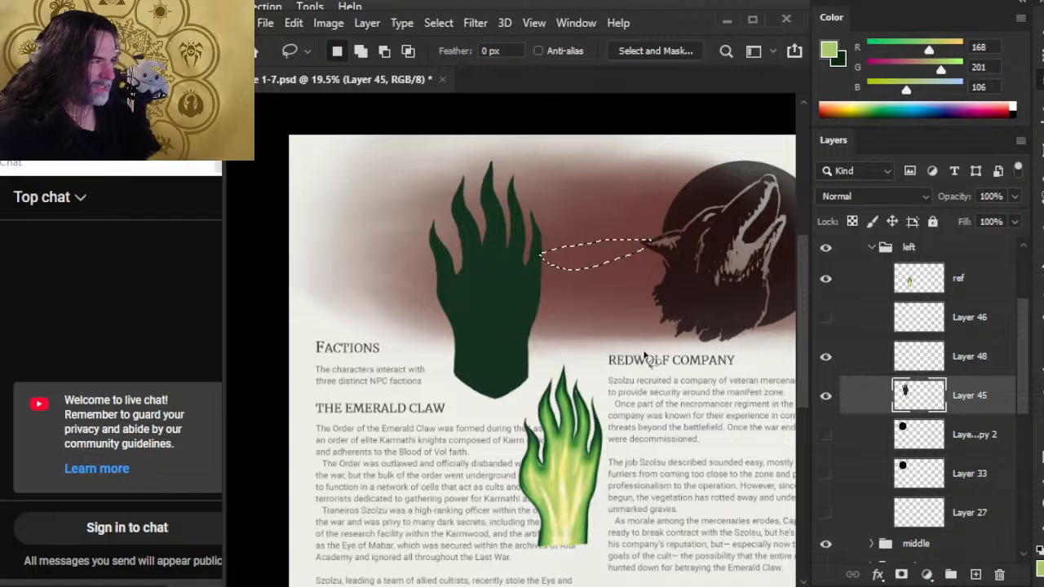
{"action": "left_click", "coordinate": [615, 326]}
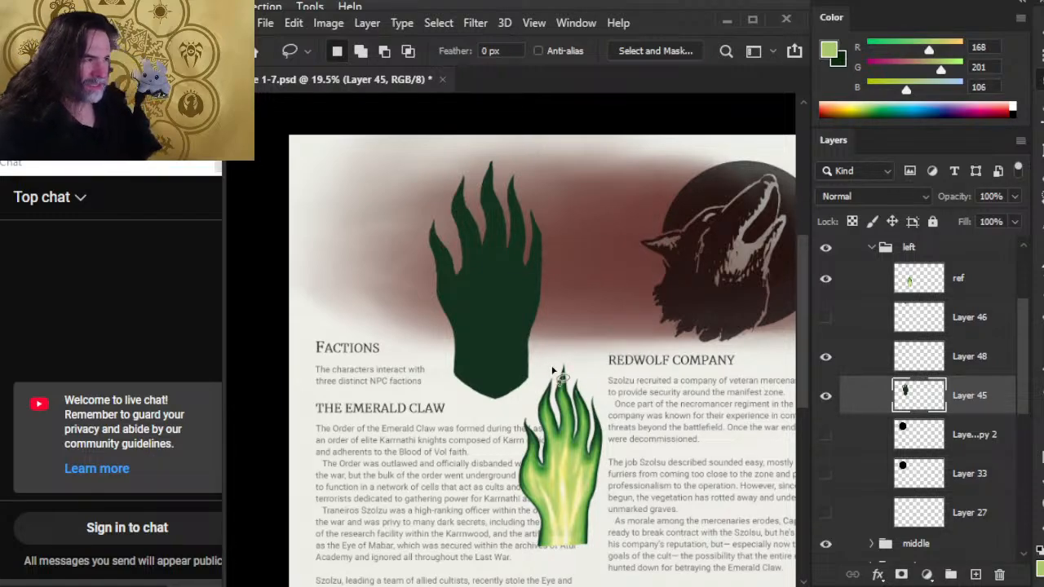
Nudge the hand on Layer 45 slightly to the right and review its spacing across the whole page.
{"action": "key", "text": "v"}
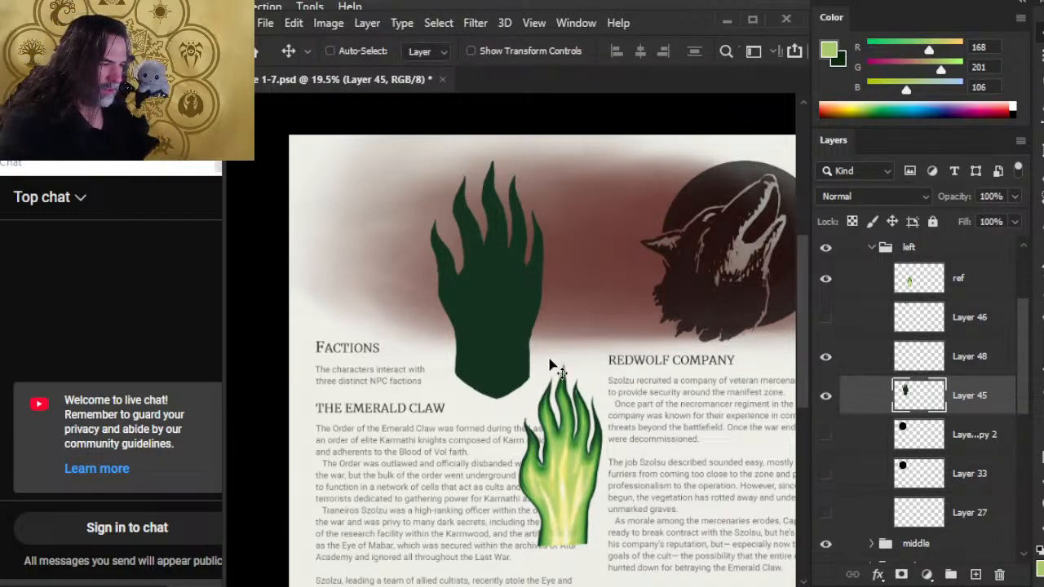
{"action": "key", "text": "z"}
{"action": "left_click", "coordinate": [575, 365], "text": "alt"}
{"action": "left_click", "coordinate": [578, 365], "text": "alt"}
{"action": "left_click_drag", "start_coordinate": [705, 412], "coordinate": [510, 350]}
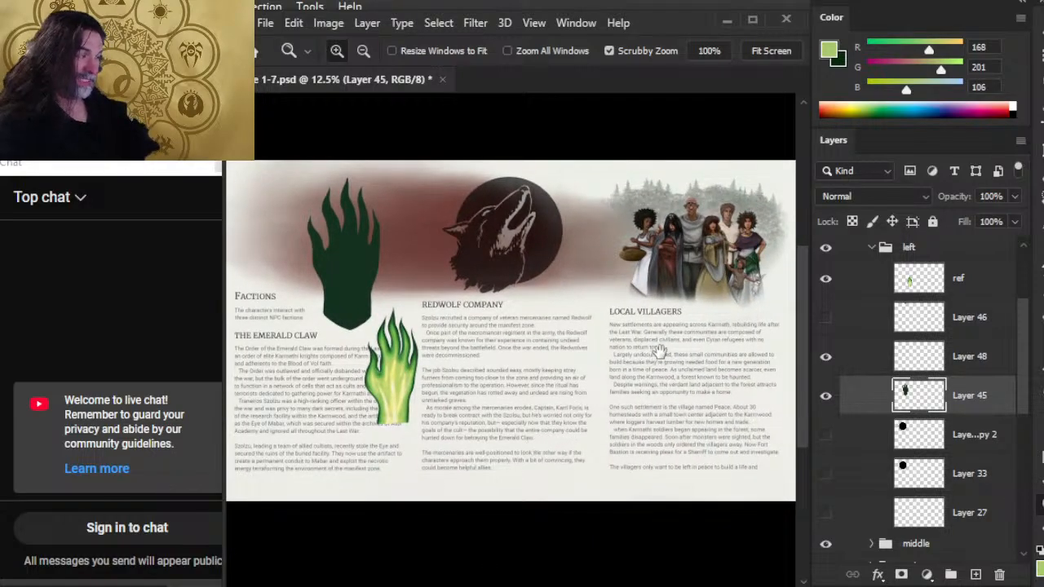
{"action": "left_click_drag", "start_coordinate": [659, 352], "coordinate": [615, 354]}
{"action": "left_click_drag", "start_coordinate": [470, 380], "coordinate": [530, 342]}
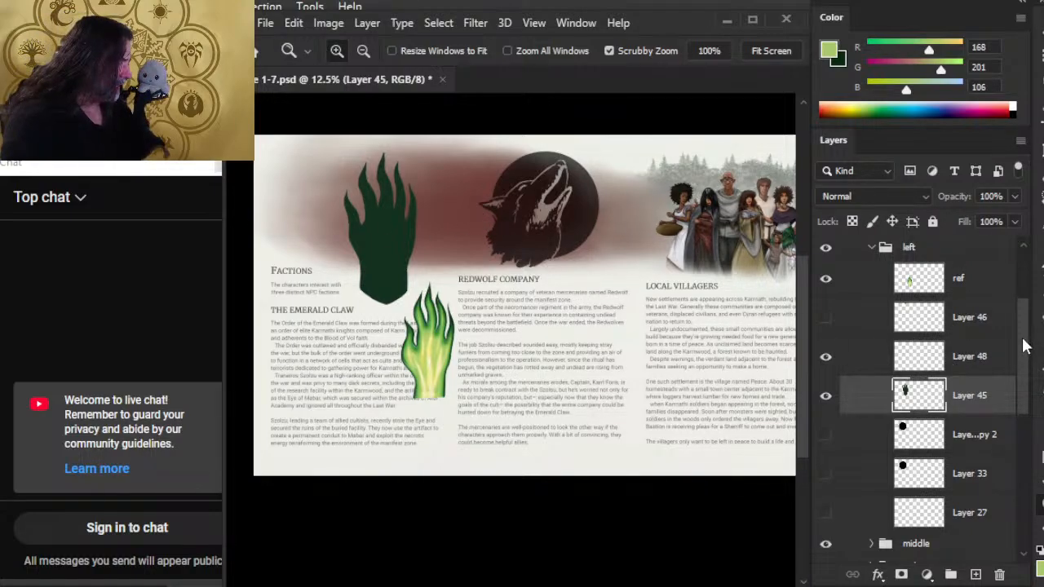
{"action": "scroll", "coordinate": [997, 307], "scroll_direction": "up", "scroll_amount": 2}
{"action": "left_click_drag", "start_coordinate": [1026, 332], "coordinate": [1034, 426]}
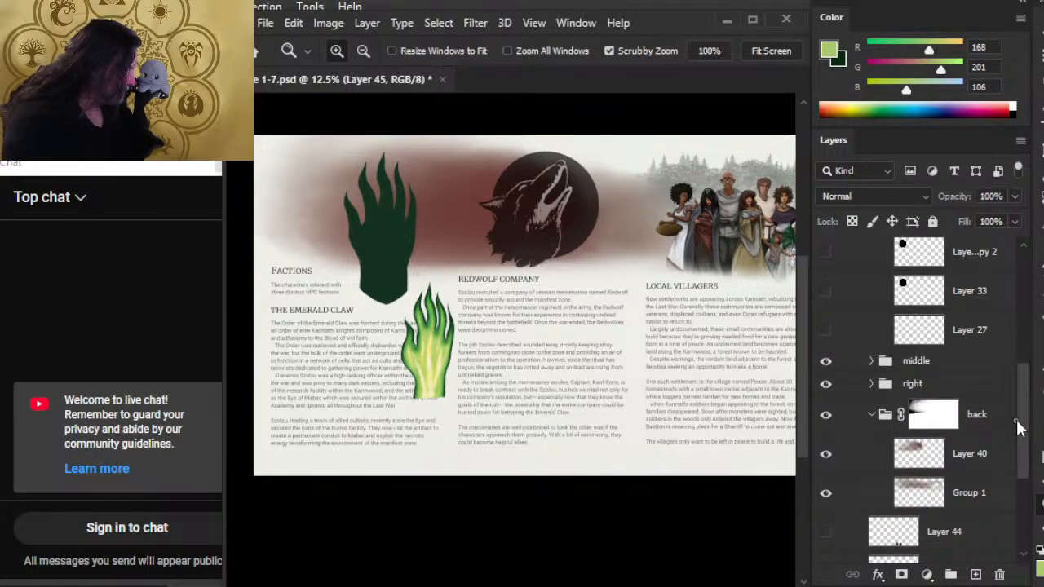
{"action": "left_click", "coordinate": [945, 364]}
{"action": "key", "text": "v"}
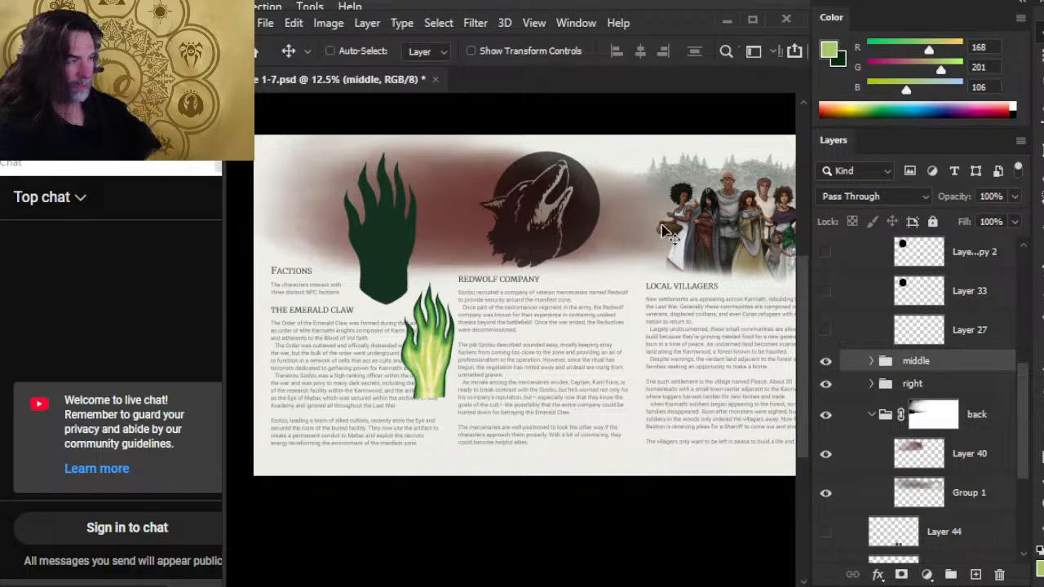
{"action": "left_click_drag", "start_coordinate": [1026, 418], "coordinate": [1013, 353]}
Make Layer 48 active and sample yellow-green (RGB 191, 210, 105) from the reference hand's palm as the brush colour.
{"action": "left_click", "coordinate": [981, 367]}
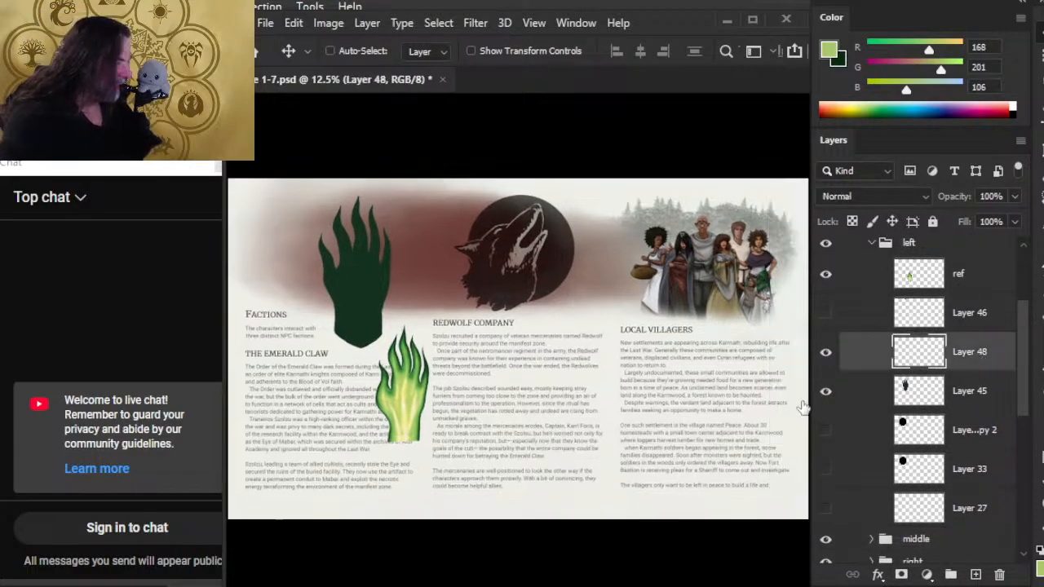
{"action": "key", "text": "f"}
{"action": "key", "text": "f"}
{"action": "key", "text": "f"}
{"action": "key", "text": "z"}
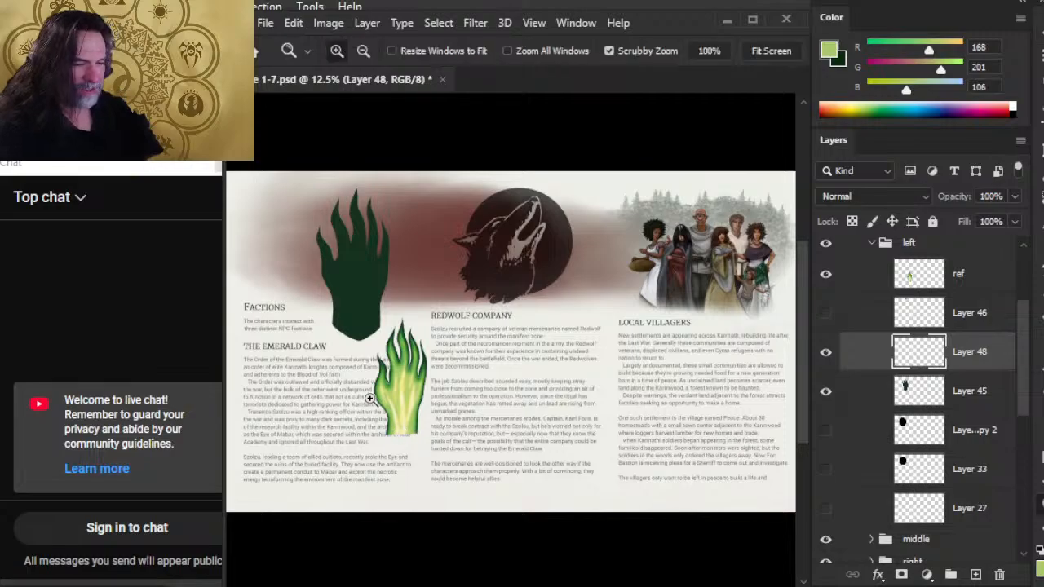
{"action": "left_click_drag", "start_coordinate": [371, 399], "coordinate": [484, 403]}
{"action": "key", "text": "b"}
{"action": "left_click", "coordinate": [514, 405], "text": "alt"}
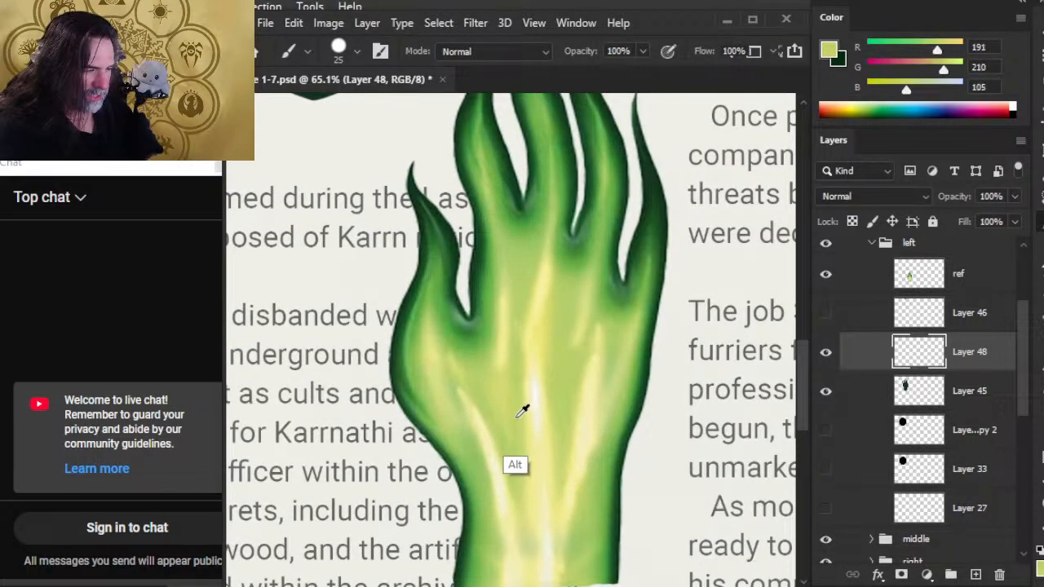
Block in the palm and wrist of the dark hand on Layer 48 with rough yellow-green strokes, using a 25 px brush.
{"action": "key", "text": "z"}
{"action": "left_click_drag", "start_coordinate": [536, 366], "coordinate": [465, 299]}
{"action": "left_click_drag", "start_coordinate": [457, 257], "coordinate": [487, 463]}
{"action": "left_click_drag", "start_coordinate": [401, 269], "coordinate": [445, 301]}
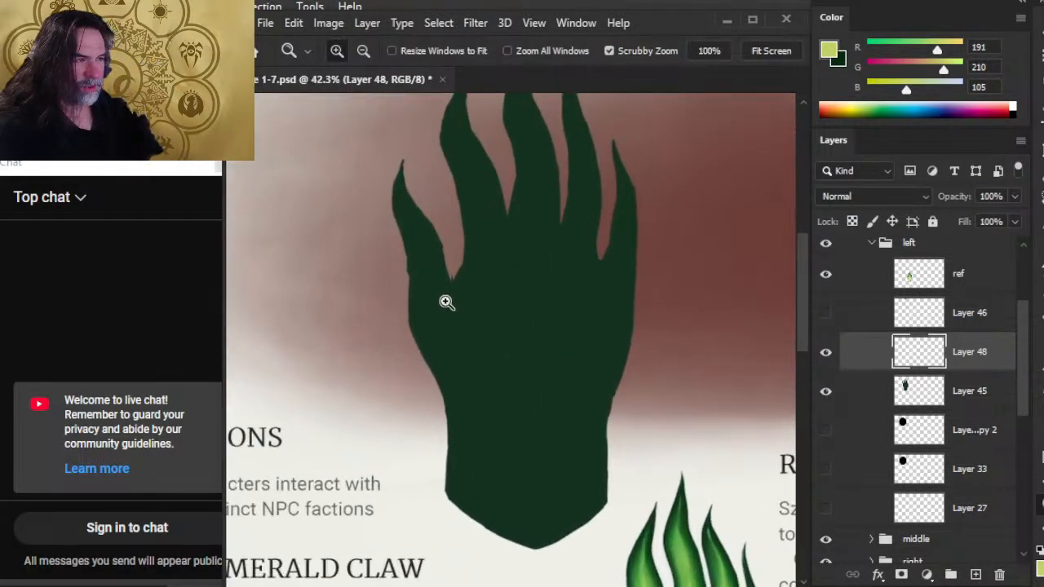
{"action": "left_click_drag", "start_coordinate": [557, 432], "coordinate": [536, 422]}
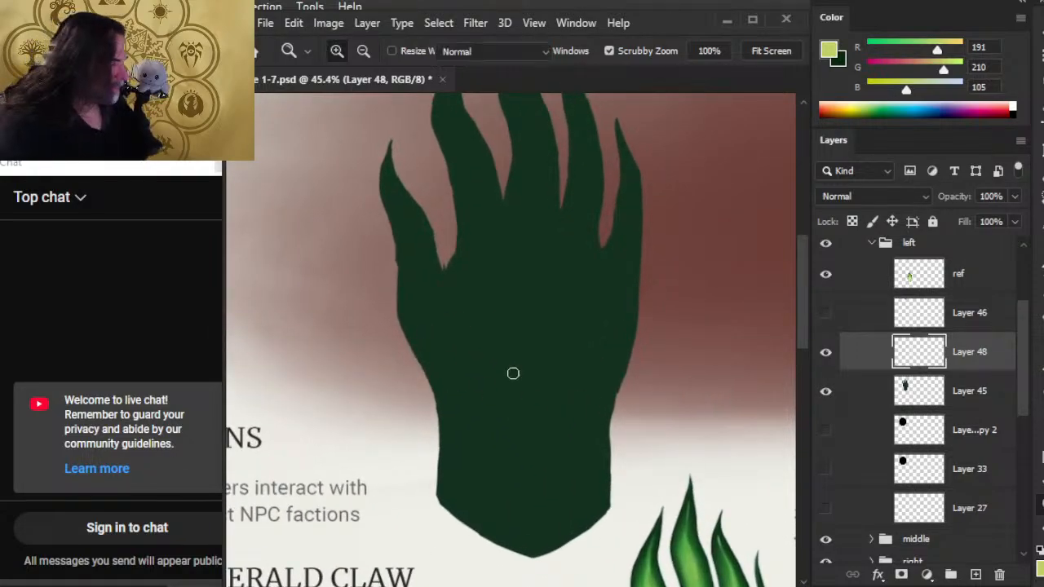
{"action": "key", "text": "b"}
{"action": "mouse_move", "coordinate": [457, 362]}
{"action": "left_mouse_down"}
{"action": "mouse_move", "coordinate": [444, 318]}
{"action": "mouse_move", "coordinate": [463, 367]}
{"action": "left_mouse_up"}
{"action": "left_click_drag", "start_coordinate": [481, 298], "coordinate": [496, 399]}
{"action": "mouse_move", "coordinate": [477, 359]}
{"action": "left_mouse_down"}
{"action": "mouse_move", "coordinate": [499, 261]}
{"action": "mouse_move", "coordinate": [526, 342]}
{"action": "mouse_move", "coordinate": [546, 359]}
{"action": "mouse_move", "coordinate": [568, 257]}
{"action": "mouse_move", "coordinate": [580, 392]}
{"action": "mouse_move", "coordinate": [608, 310]}
{"action": "mouse_move", "coordinate": [509, 343]}
{"action": "mouse_move", "coordinate": [490, 457]}
{"action": "mouse_move", "coordinate": [526, 494]}
{"action": "mouse_move", "coordinate": [563, 499]}
{"action": "mouse_move", "coordinate": [509, 493]}
{"action": "left_mouse_up"}
{"action": "mouse_move", "coordinate": [607, 494]}
{"action": "left_mouse_down"}
{"action": "mouse_move", "coordinate": [552, 97]}
{"action": "mouse_move", "coordinate": [598, 482]}
{"action": "left_mouse_up"}
{"action": "left_click_drag", "start_coordinate": [469, 359], "coordinate": [466, 504]}
{"action": "left_click_drag", "start_coordinate": [486, 469], "coordinate": [512, 518]}
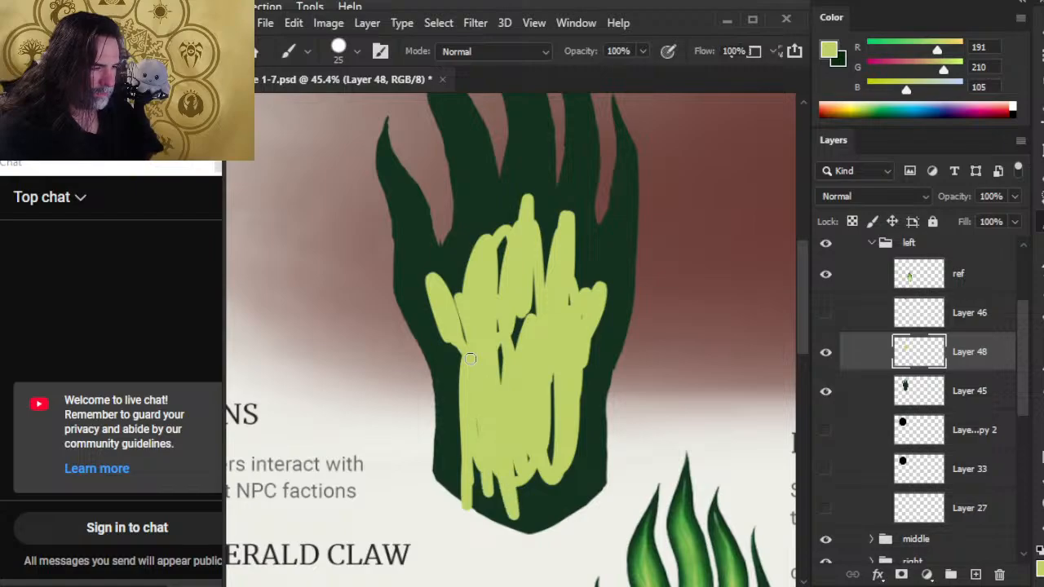
Smudge the yellow-green strokes across the palm and wrist with a 90 px Smudge tool at 60% strength.
{"action": "key", "text": "r"}
{"action": "key", "text": "bracketleft"}
{"action": "key", "text": "bracketleft"}
{"action": "key", "text": "bracketleft"}
{"action": "key", "text": "bracketleft"}
{"action": "mouse_move", "coordinate": [499, 327]}
{"action": "left_mouse_down"}
{"action": "mouse_move", "coordinate": [504, 388]}
{"action": "mouse_move", "coordinate": [535, 286]}
{"action": "left_mouse_up"}
{"action": "key", "text": "6"}
{"action": "mouse_move", "coordinate": [499, 359]}
{"action": "left_mouse_down"}
{"action": "mouse_move", "coordinate": [543, 298]}
{"action": "mouse_move", "coordinate": [467, 351]}
{"action": "mouse_move", "coordinate": [466, 314]}
{"action": "mouse_move", "coordinate": [470, 389]}
{"action": "mouse_move", "coordinate": [428, 306]}
{"action": "mouse_move", "coordinate": [442, 361]}
{"action": "mouse_move", "coordinate": [486, 371]}
{"action": "mouse_move", "coordinate": [447, 344]}
{"action": "mouse_move", "coordinate": [457, 396]}
{"action": "left_mouse_up"}
{"action": "mouse_move", "coordinate": [449, 344]}
{"action": "left_mouse_down"}
{"action": "mouse_move", "coordinate": [463, 377]}
{"action": "mouse_move", "coordinate": [460, 357]}
{"action": "mouse_move", "coordinate": [490, 348]}
{"action": "left_mouse_up"}
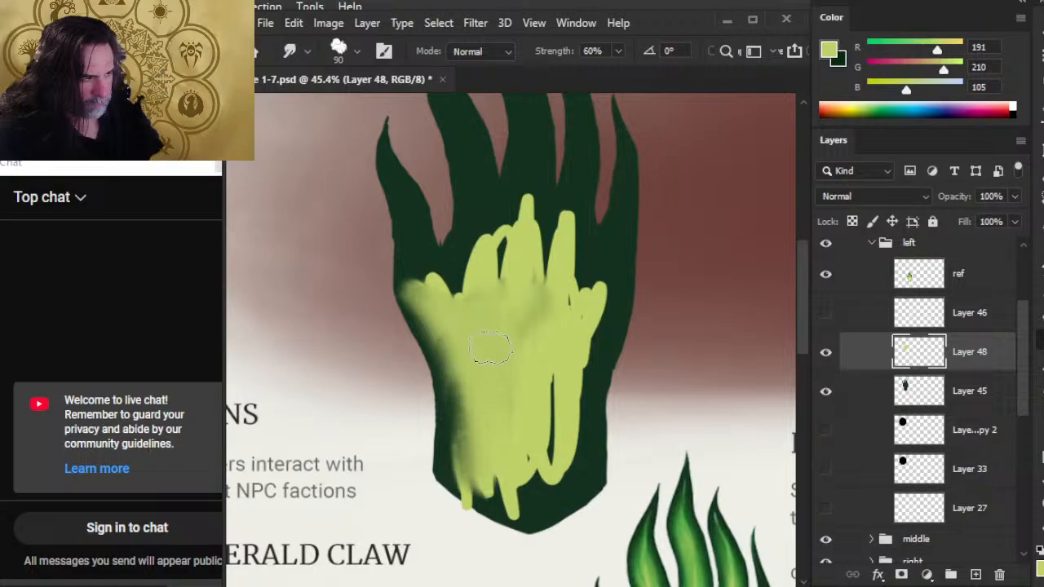
{"action": "mouse_move", "coordinate": [530, 441]}
{"action": "left_mouse_down"}
{"action": "mouse_move", "coordinate": [535, 489]}
{"action": "mouse_move", "coordinate": [482, 481]}
{"action": "mouse_move", "coordinate": [490, 460]}
{"action": "mouse_move", "coordinate": [489, 494]}
{"action": "mouse_move", "coordinate": [461, 441]}
{"action": "mouse_move", "coordinate": [446, 357]}
{"action": "mouse_move", "coordinate": [463, 473]}
{"action": "left_mouse_up"}
{"action": "mouse_move", "coordinate": [550, 366]}
{"action": "left_mouse_down"}
{"action": "mouse_move", "coordinate": [561, 485]}
{"action": "mouse_move", "coordinate": [570, 477]}
{"action": "mouse_move", "coordinate": [567, 424]}
{"action": "mouse_move", "coordinate": [587, 424]}
{"action": "mouse_move", "coordinate": [569, 383]}
{"action": "mouse_move", "coordinate": [554, 444]}
{"action": "mouse_move", "coordinate": [564, 489]}
{"action": "left_mouse_up"}
{"action": "left_click_drag", "start_coordinate": [573, 302], "coordinate": [588, 408]}
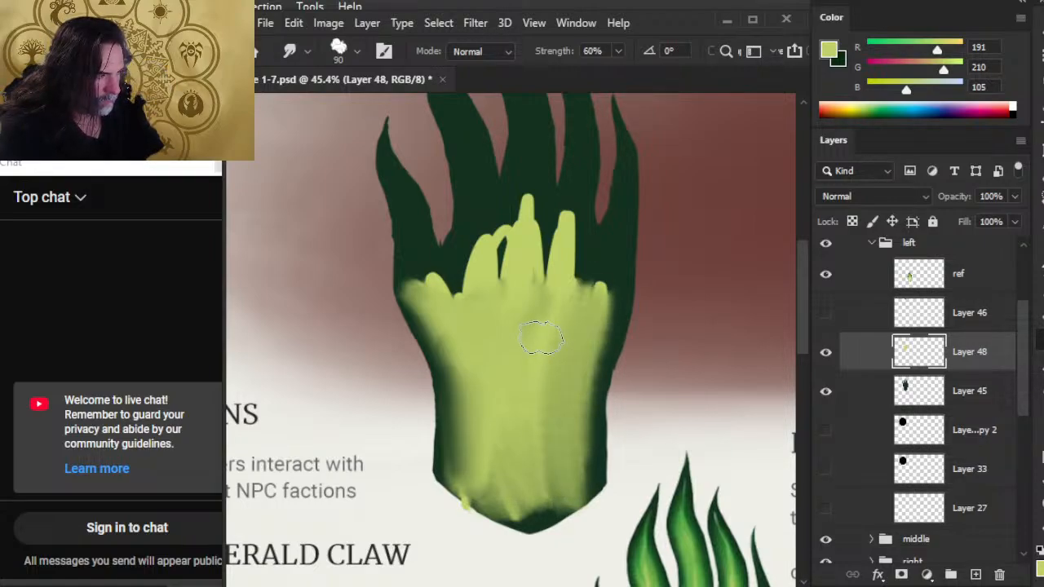
Smudge the light colour along the palm's right side, into the finger bases and towards the thumb.
{"action": "mouse_move", "coordinate": [599, 289]}
{"action": "left_mouse_down"}
{"action": "mouse_move", "coordinate": [600, 408]}
{"action": "mouse_move", "coordinate": [583, 449]}
{"action": "left_mouse_up"}
{"action": "mouse_move", "coordinate": [603, 261]}
{"action": "left_mouse_down"}
{"action": "mouse_move", "coordinate": [599, 343]}
{"action": "mouse_move", "coordinate": [612, 354]}
{"action": "mouse_move", "coordinate": [603, 269]}
{"action": "mouse_move", "coordinate": [578, 298]}
{"action": "mouse_move", "coordinate": [569, 237]}
{"action": "mouse_move", "coordinate": [578, 228]}
{"action": "mouse_move", "coordinate": [539, 314]}
{"action": "left_mouse_up"}
{"action": "left_click_drag", "start_coordinate": [532, 213], "coordinate": [510, 310]}
{"action": "left_click_drag", "start_coordinate": [496, 229], "coordinate": [478, 320]}
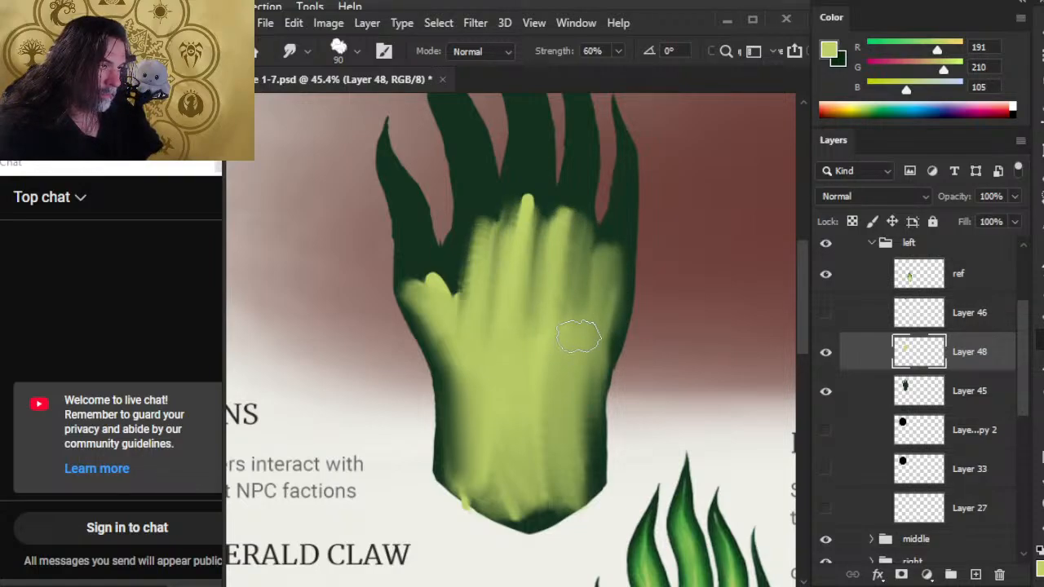
{"action": "mouse_move", "coordinate": [466, 243]}
{"action": "left_mouse_down"}
{"action": "mouse_move", "coordinate": [454, 328]}
{"action": "mouse_move", "coordinate": [455, 281]}
{"action": "left_mouse_up"}
{"action": "left_click_drag", "start_coordinate": [504, 318], "coordinate": [418, 270]}
{"action": "mouse_move", "coordinate": [455, 335]}
{"action": "left_mouse_down"}
{"action": "mouse_move", "coordinate": [455, 372]}
{"action": "mouse_move", "coordinate": [415, 378]}
{"action": "mouse_move", "coordinate": [403, 294]}
{"action": "mouse_move", "coordinate": [375, 306]}
{"action": "left_mouse_up"}
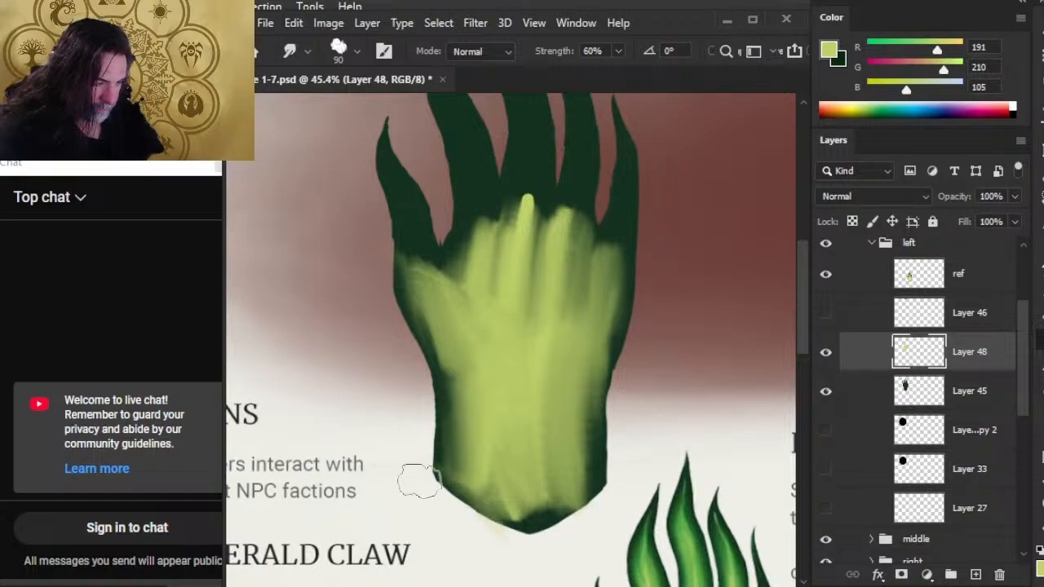
Smudge the light paint inward along the wrist's pointed lower edge and up the hand's left side.
{"action": "left_click_drag", "start_coordinate": [448, 503], "coordinate": [511, 519]}
{"action": "left_click_drag", "start_coordinate": [580, 525], "coordinate": [611, 488]}
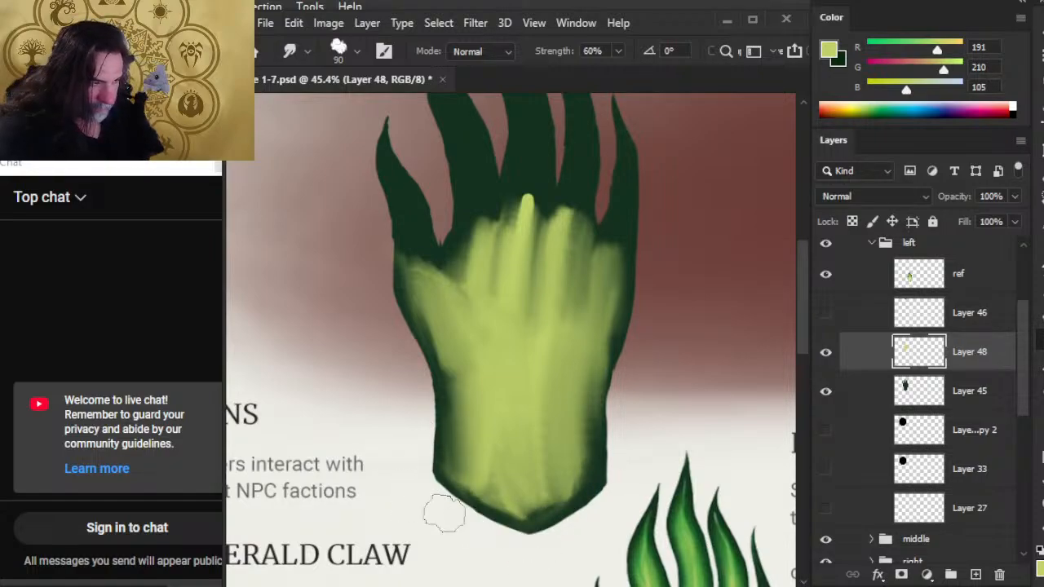
{"action": "left_click_drag", "start_coordinate": [445, 511], "coordinate": [427, 383]}
{"action": "mouse_move", "coordinate": [410, 428]}
{"action": "left_mouse_down"}
{"action": "mouse_move", "coordinate": [430, 375]}
{"action": "mouse_move", "coordinate": [393, 348]}
{"action": "mouse_move", "coordinate": [411, 374]}
{"action": "mouse_move", "coordinate": [411, 338]}
{"action": "mouse_move", "coordinate": [390, 313]}
{"action": "left_mouse_up"}
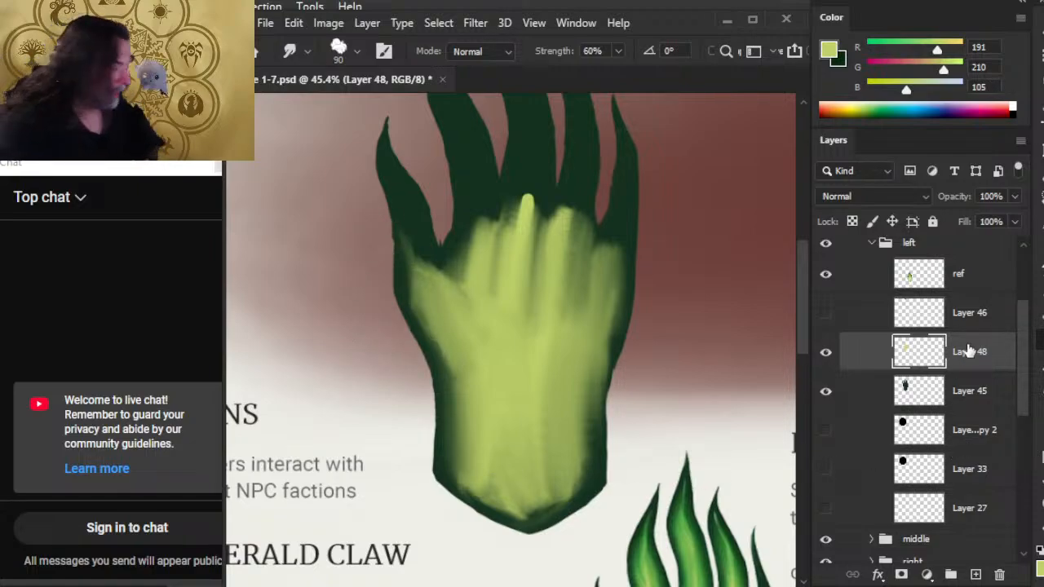
On Layer 45, sample the hand's dark green (RGB 21, 50, 31) and smooth the thumb side's outer contour with the Brush and Eraser.
{"action": "left_click", "coordinate": [973, 392]}
{"action": "key", "text": "ctrl+space"}
{"action": "mouse_move", "coordinate": [399, 286]}
{"action": "left_mouse_down"}
{"action": "mouse_move", "coordinate": [416, 286]}
{"action": "mouse_move", "coordinate": [449, 340]}
{"action": "left_mouse_up"}
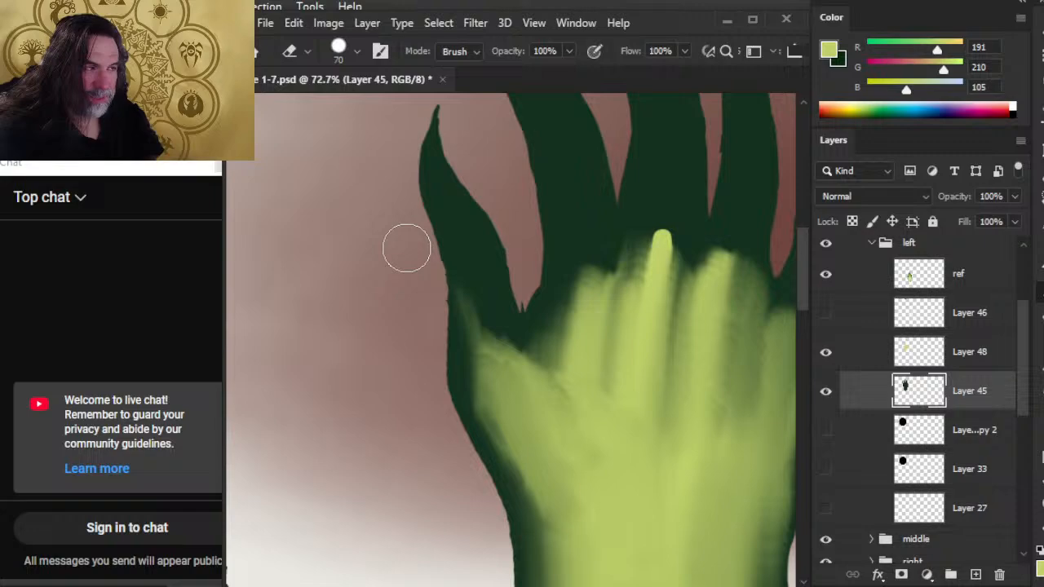
{"action": "key", "text": "b"}
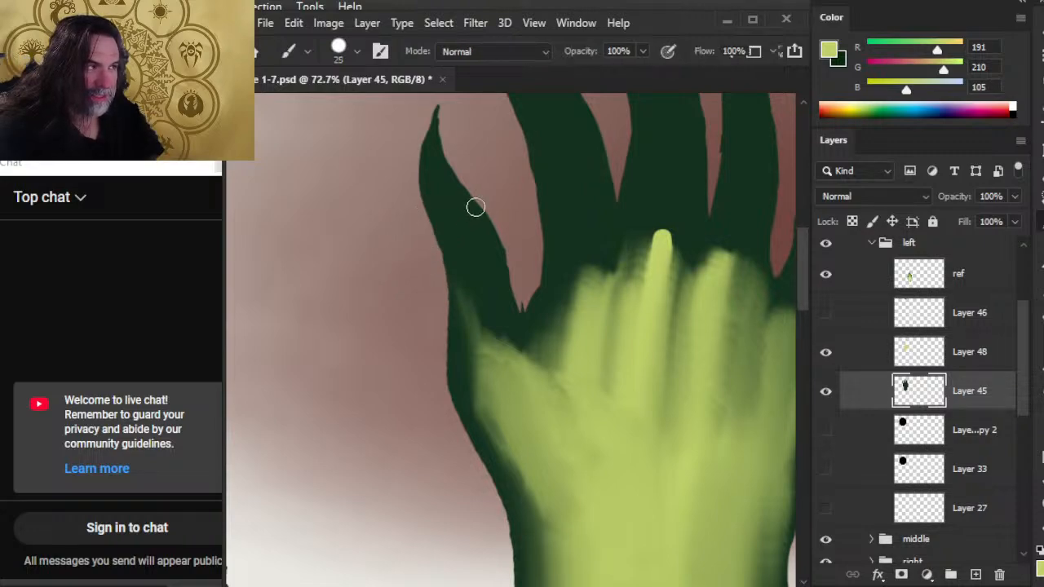
{"action": "left_click", "coordinate": [447, 179], "text": "alt"}
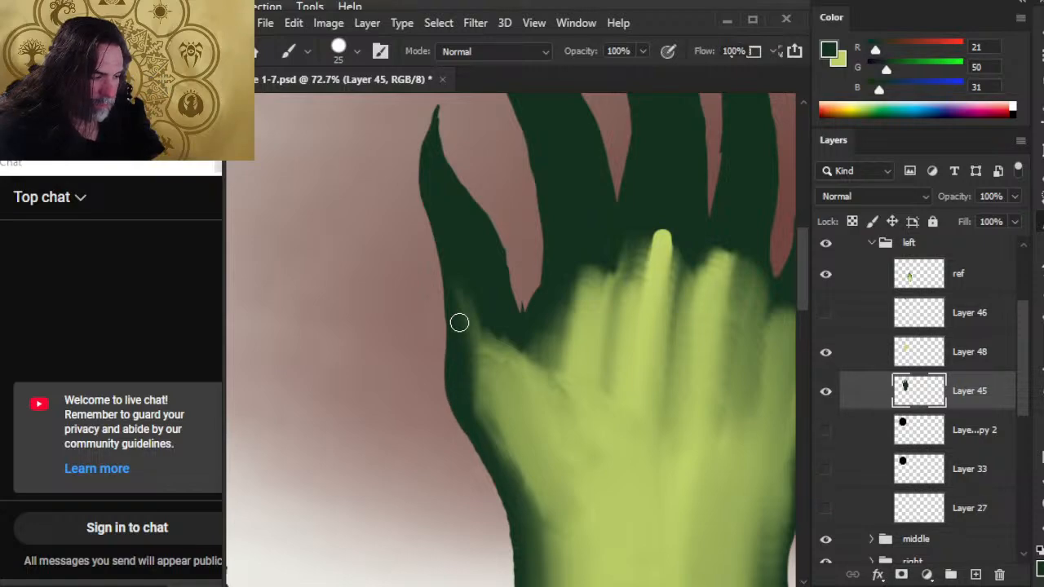
{"action": "key", "text": "e"}
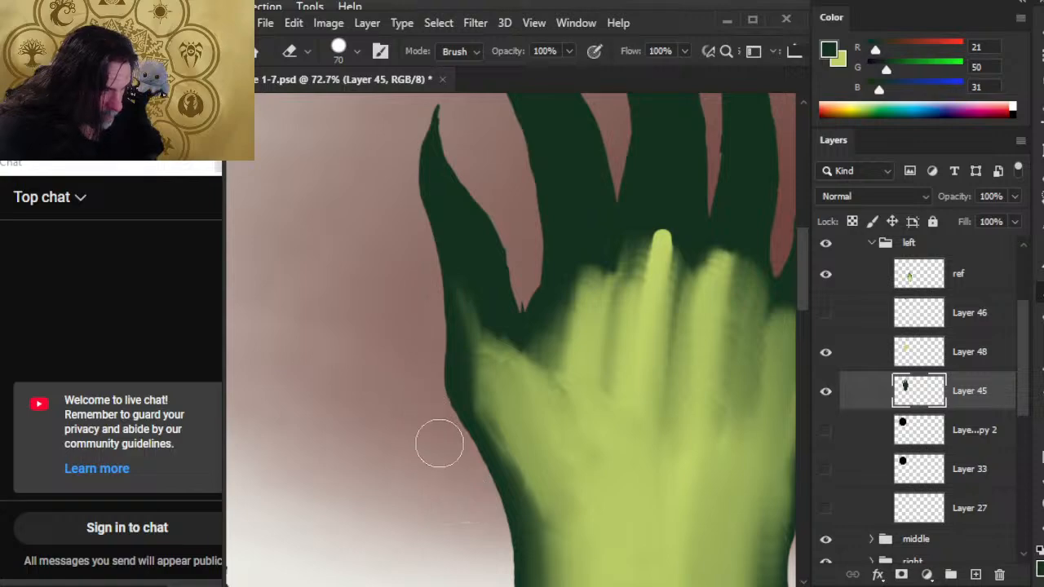
{"action": "key", "text": "b"}
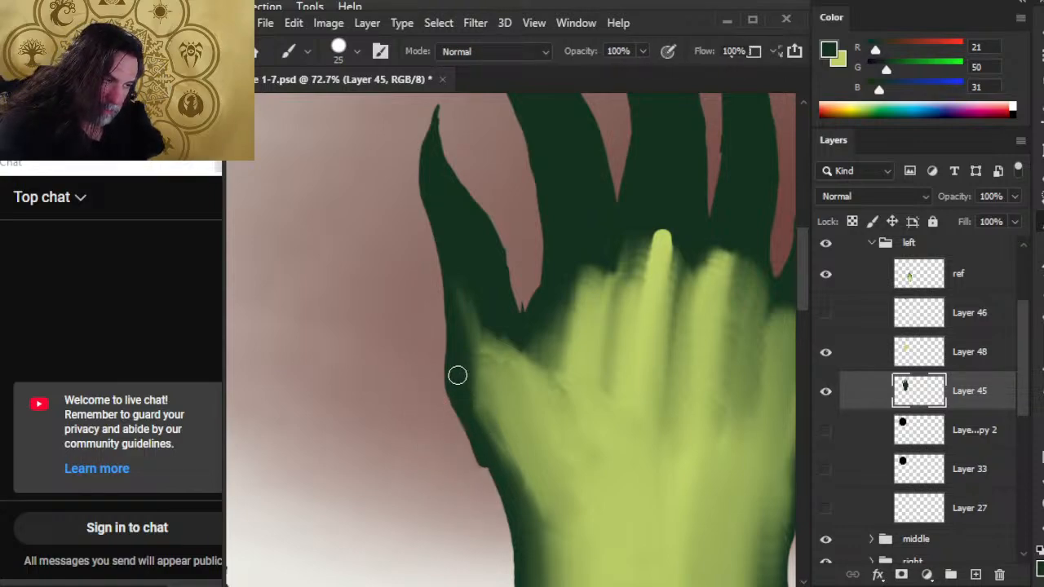
{"action": "left_click_drag", "start_coordinate": [457, 376], "coordinate": [490, 485]}
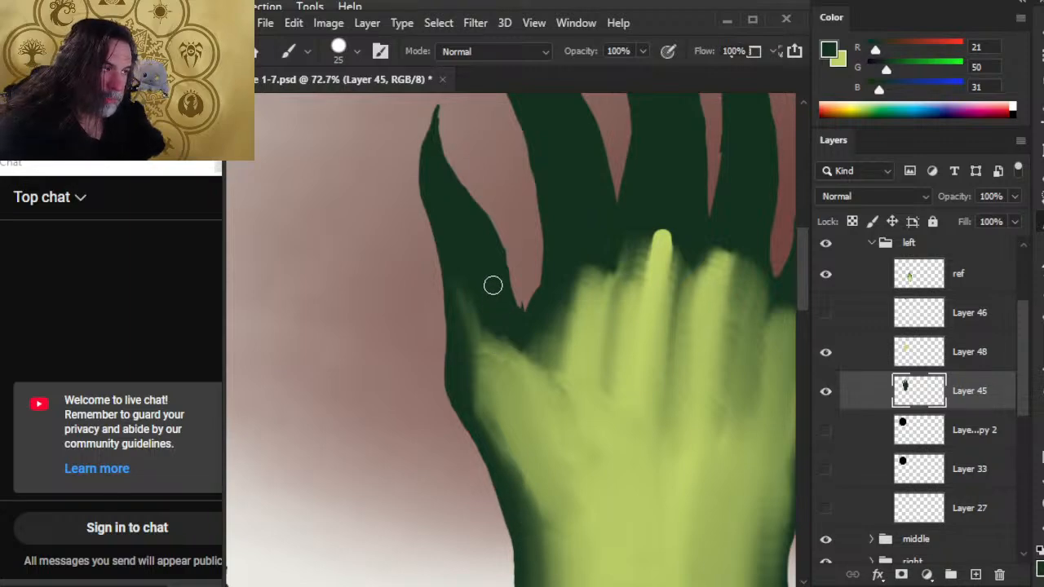
Round off the jagged notch between the thumb and first finger on Layer 45 with a 35 px Eraser and dark green brush strokes.
{"action": "key", "text": "e"}
{"action": "mouse_move", "coordinate": [531, 294]}
{"action": "left_mouse_down"}
{"action": "mouse_move", "coordinate": [527, 280]}
{"action": "mouse_move", "coordinate": [529, 312]}
{"action": "left_mouse_up"}
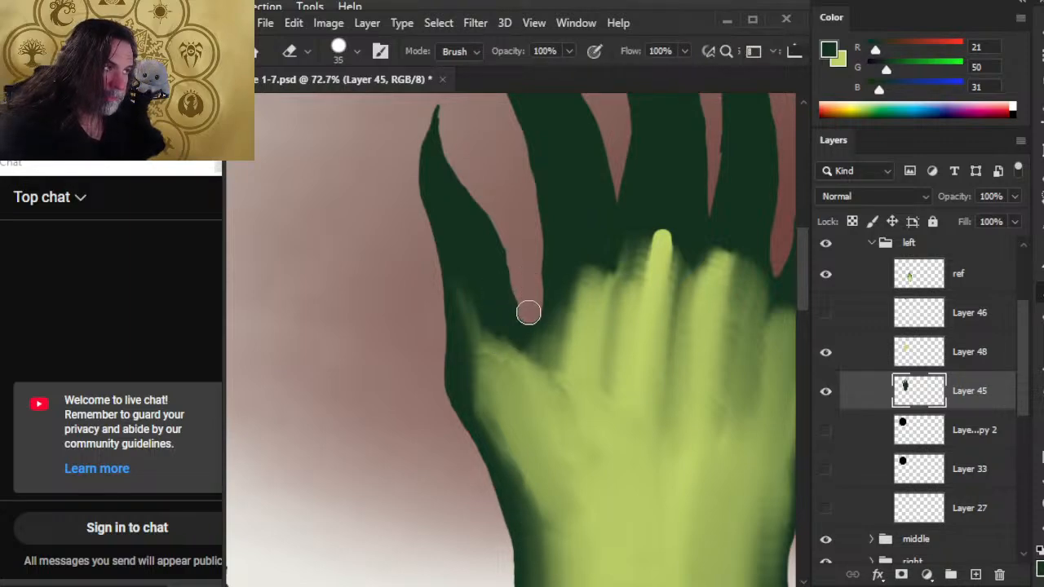
{"action": "key", "text": "b"}
{"action": "left_click_drag", "start_coordinate": [514, 277], "coordinate": [507, 320]}
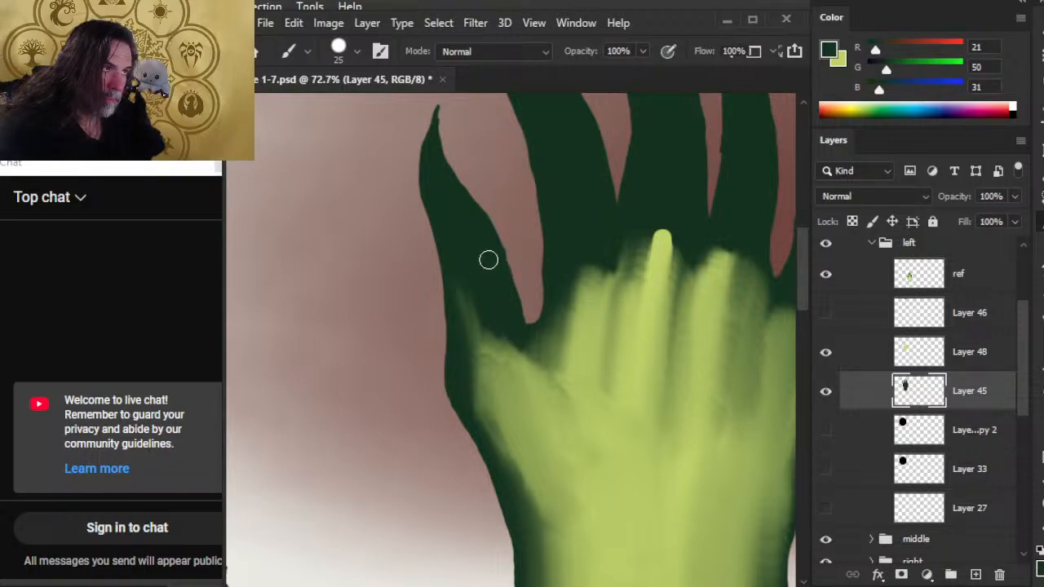
{"action": "left_click_drag", "start_coordinate": [500, 278], "coordinate": [536, 330]}
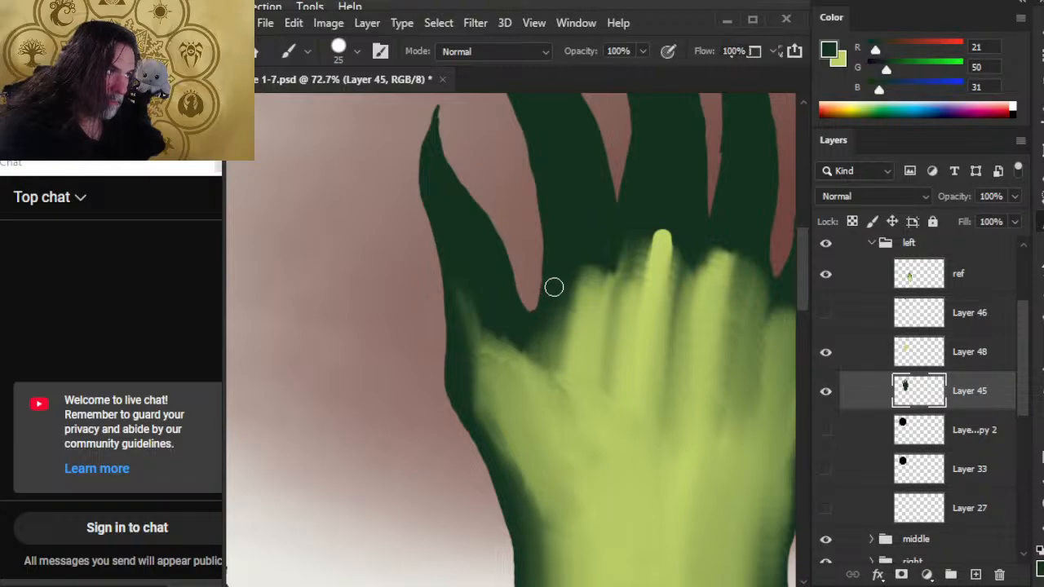
{"action": "mouse_move", "coordinate": [547, 217]}
{"action": "left_mouse_down"}
{"action": "mouse_move", "coordinate": [550, 403]}
{"action": "mouse_move", "coordinate": [556, 378]}
{"action": "left_mouse_up"}
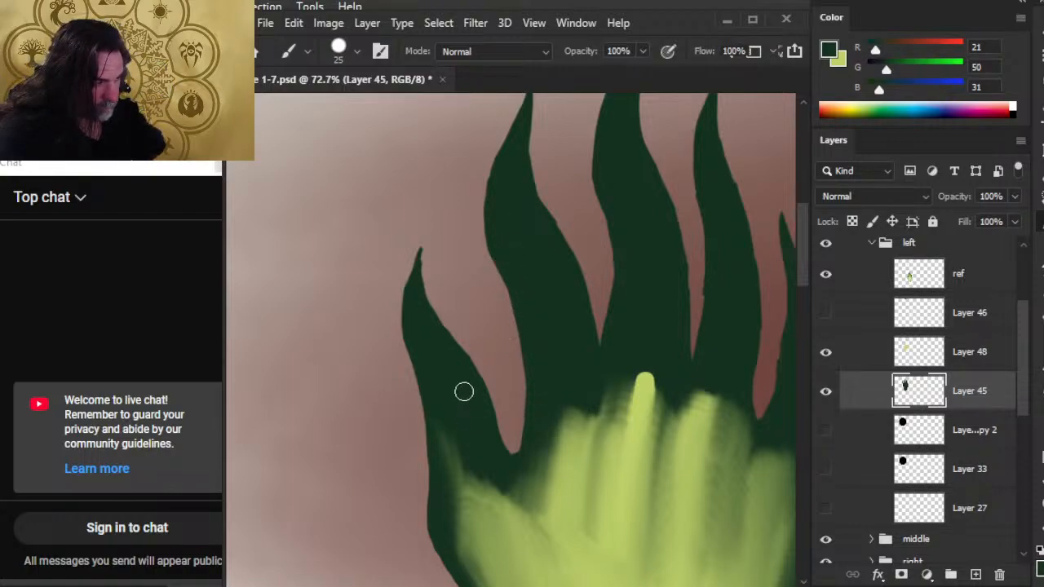
Reshape the thumb's flame tip into a clean point on Layer 45 with a 9 px dark green brush and the 35 px Eraser.
{"action": "key", "text": "bracketleft"}
{"action": "key", "text": "bracketleft"}
{"action": "key", "text": "bracketleft"}
{"action": "key", "text": "bracketleft"}
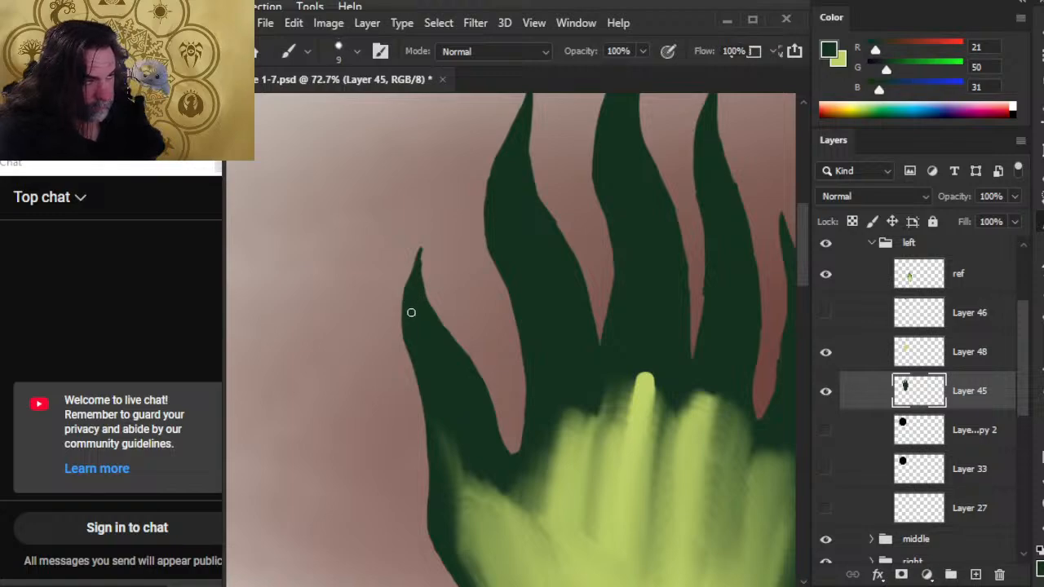
{"action": "key", "text": "e"}
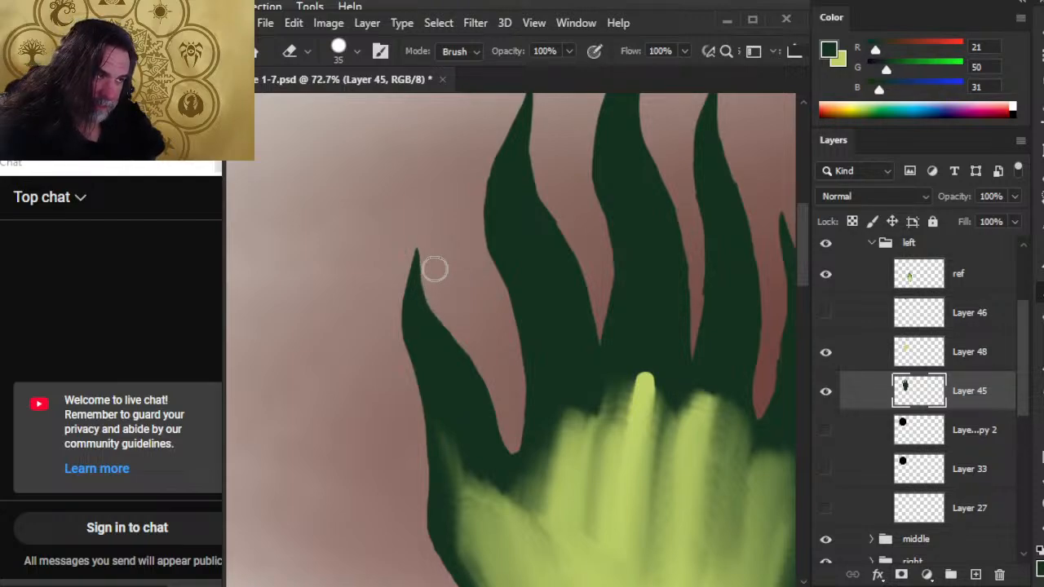
Smooth the thumb's inner edge down to the finger notch and fill out its outer edge with 9 px dark green brush strokes.
{"action": "key", "text": "b"}
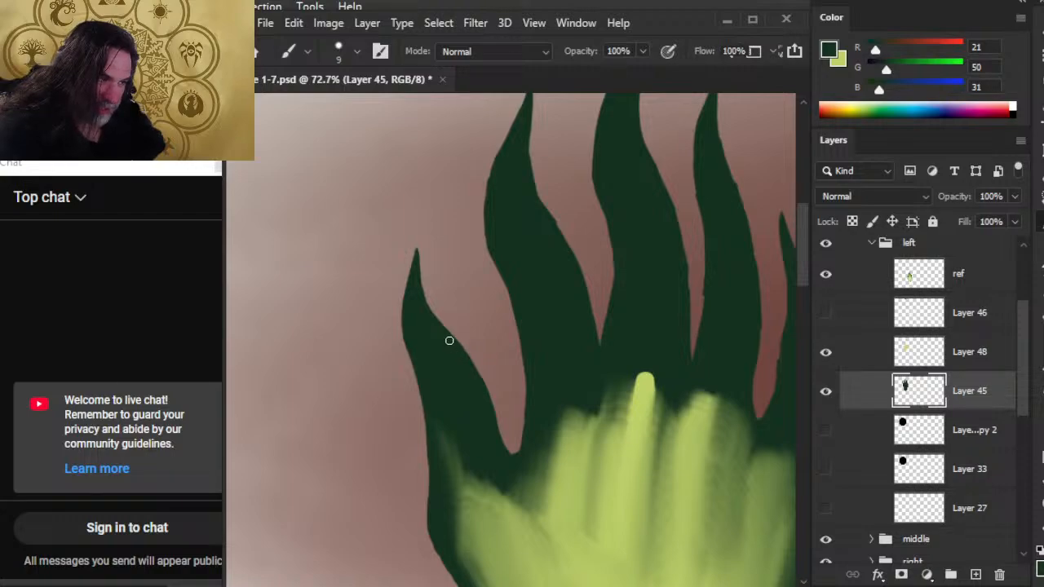
{"action": "left_click_drag", "start_coordinate": [461, 353], "coordinate": [494, 440]}
{"action": "mouse_move", "coordinate": [482, 384]}
{"action": "left_mouse_down"}
{"action": "mouse_move", "coordinate": [494, 450]}
{"action": "mouse_move", "coordinate": [516, 458]}
{"action": "left_mouse_up"}
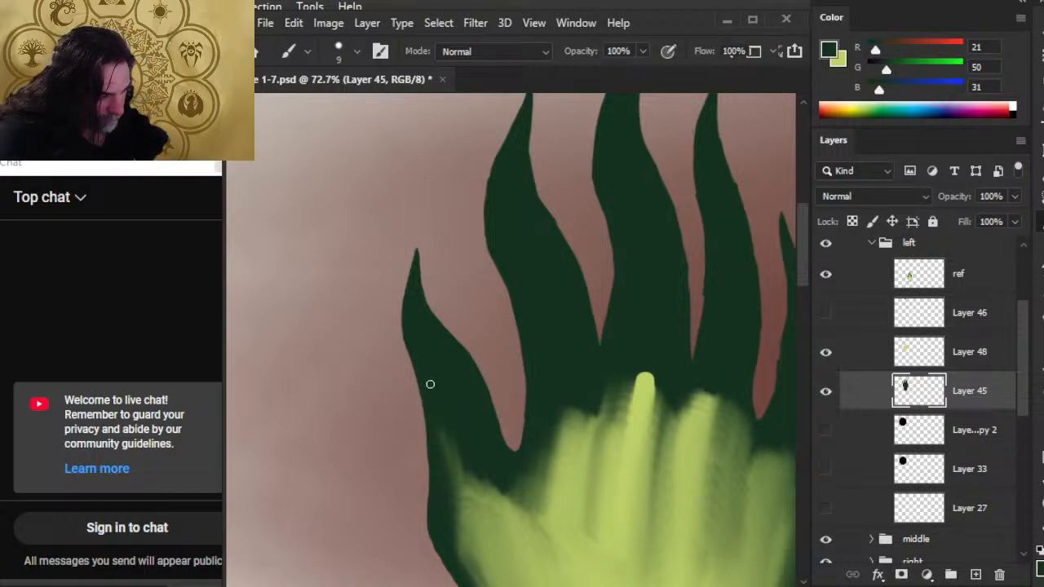
{"action": "left_click_drag", "start_coordinate": [435, 408], "coordinate": [430, 494]}
{"action": "left_click_drag", "start_coordinate": [439, 428], "coordinate": [432, 517]}
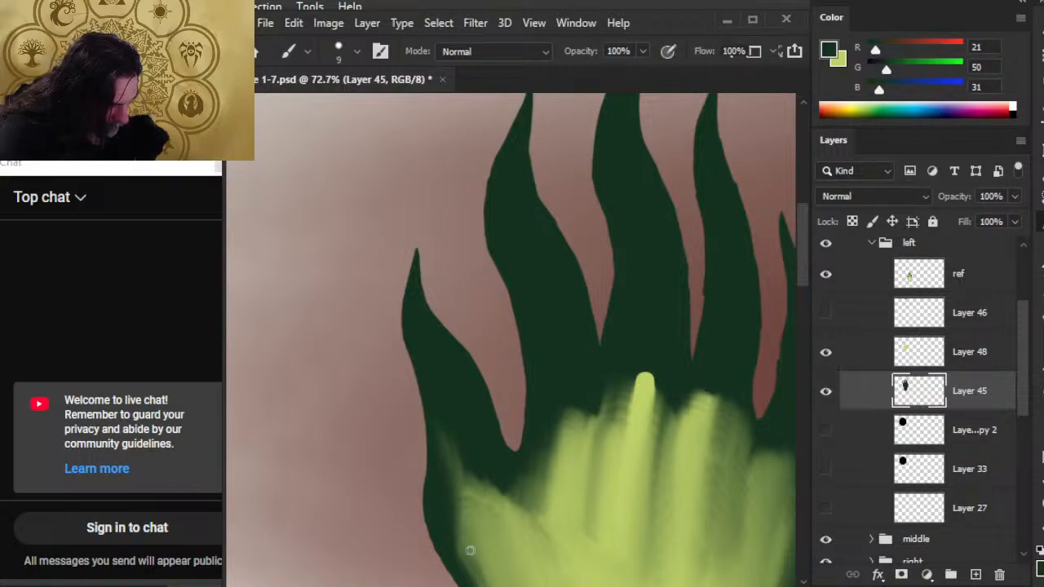
{"action": "left_click_drag", "start_coordinate": [443, 487], "coordinate": [425, 388]}
Smooth the contour where the thumb base curves into the wrist, alternating the 35 px Eraser and the 9 px dark green brush.
{"action": "key", "text": "e"}
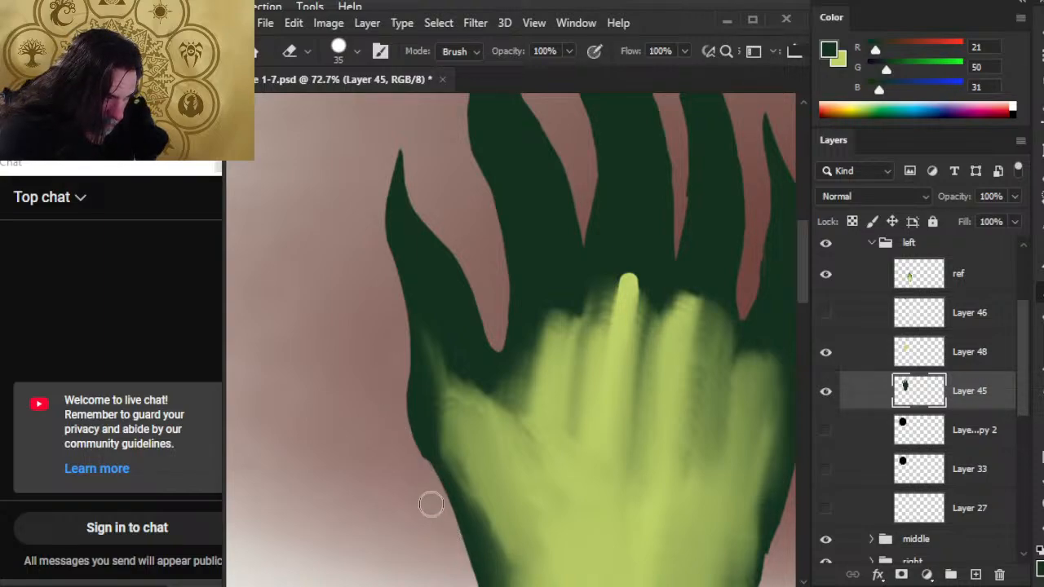
{"action": "key", "text": "b"}
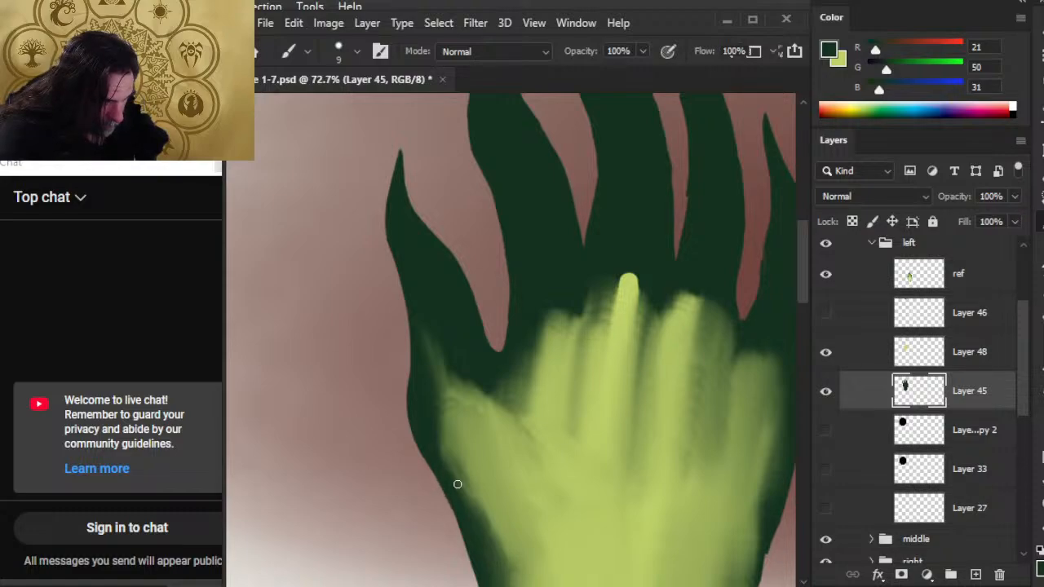
{"action": "key", "text": "z"}
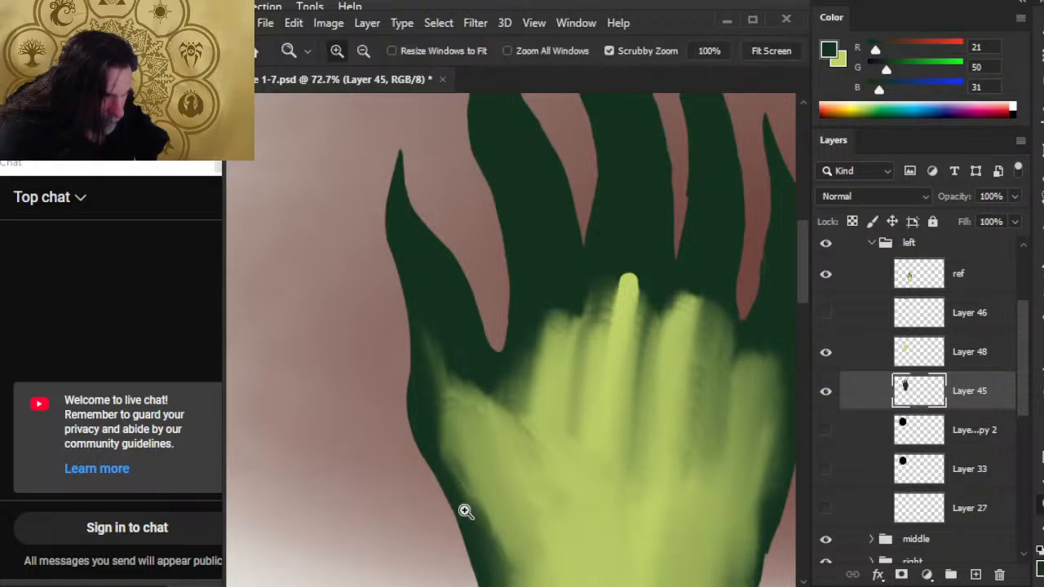
{"action": "mouse_move", "coordinate": [495, 542]}
{"action": "left_mouse_down"}
{"action": "mouse_move", "coordinate": [462, 529]}
{"action": "mouse_move", "coordinate": [429, 346]}
{"action": "left_mouse_up"}
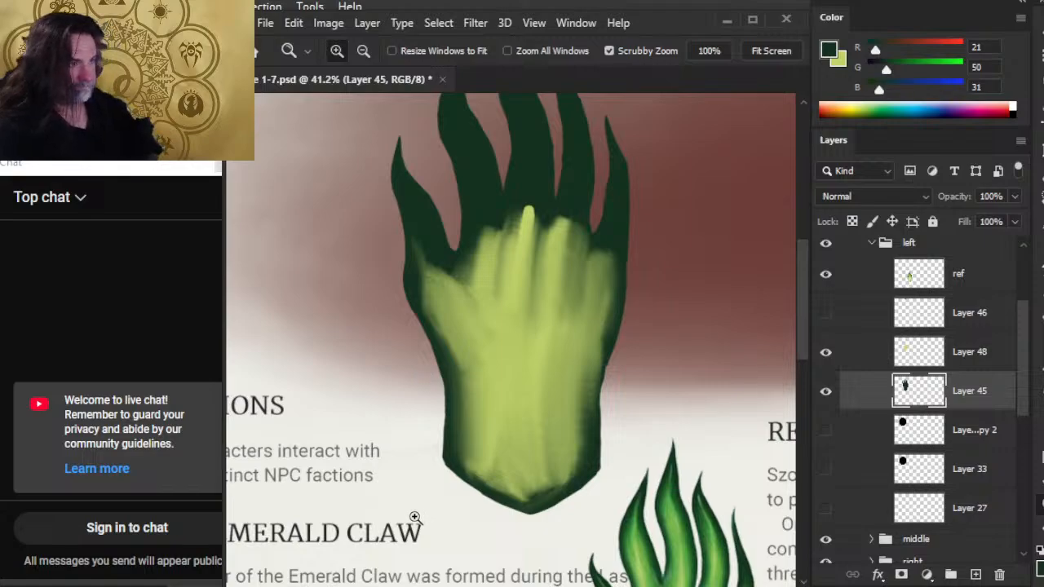
{"action": "key", "text": "e"}
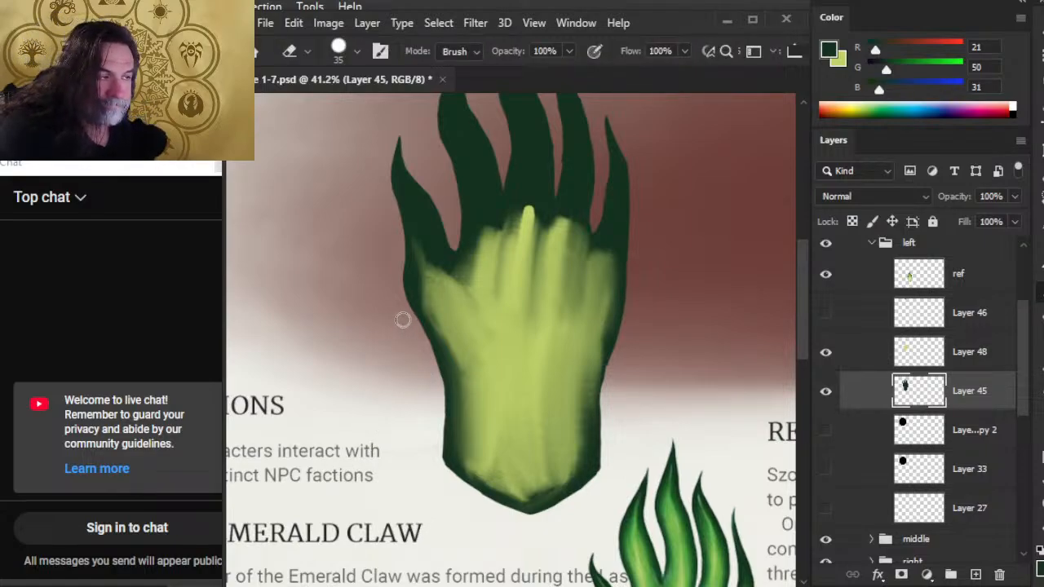
{"action": "left_click_drag", "start_coordinate": [407, 314], "coordinate": [428, 354]}
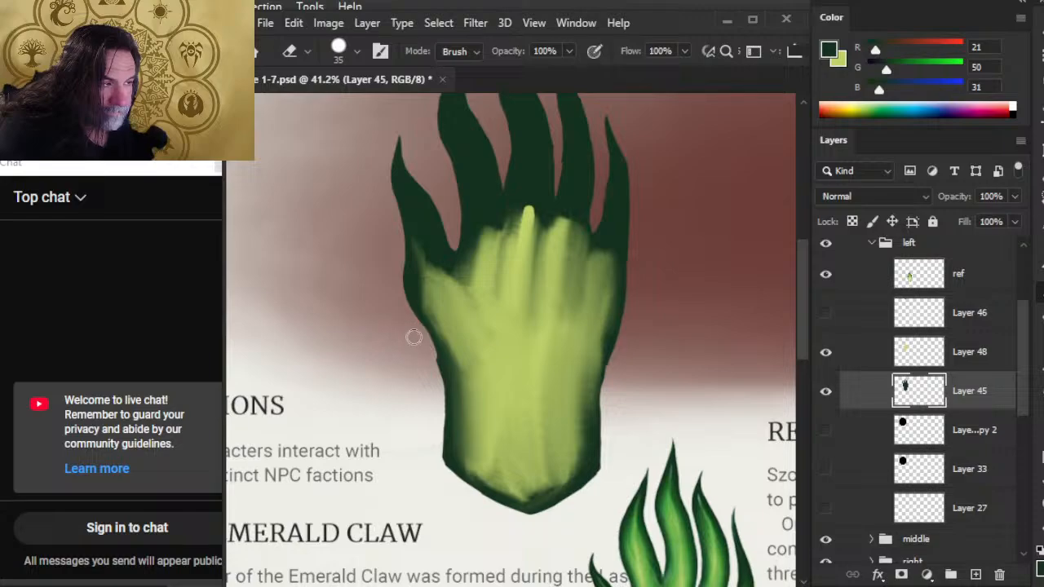
{"action": "key", "text": "b"}
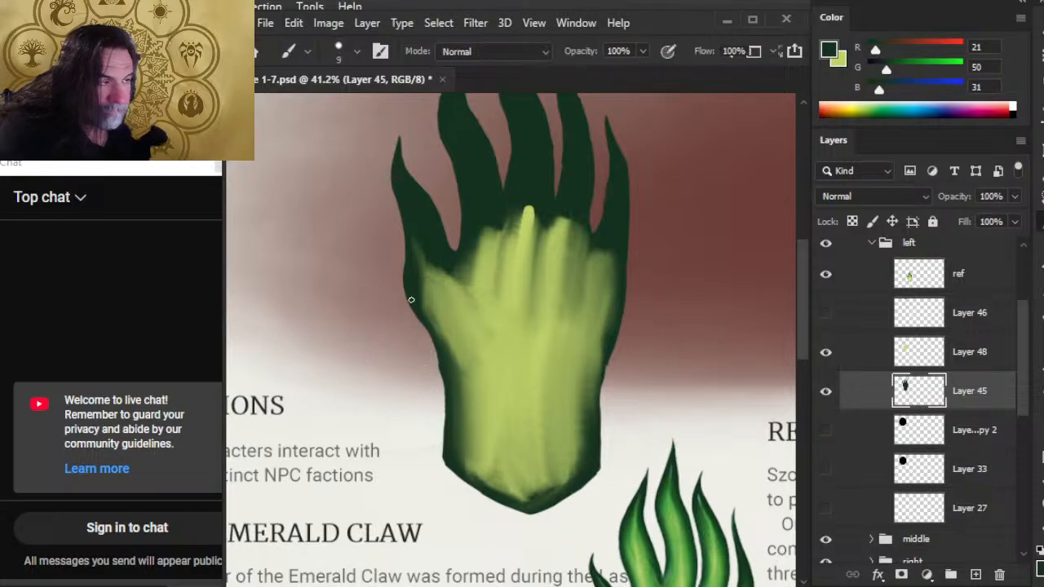
{"action": "left_click_drag", "start_coordinate": [424, 334], "coordinate": [410, 293]}
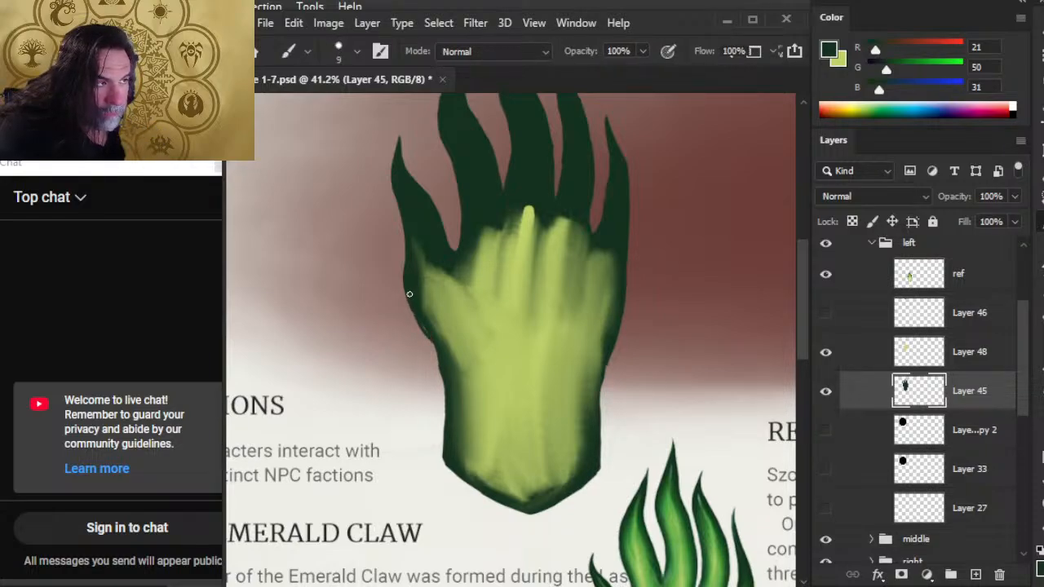
{"action": "key", "text": "e"}
{"action": "left_click_drag", "start_coordinate": [433, 361], "coordinate": [423, 350]}
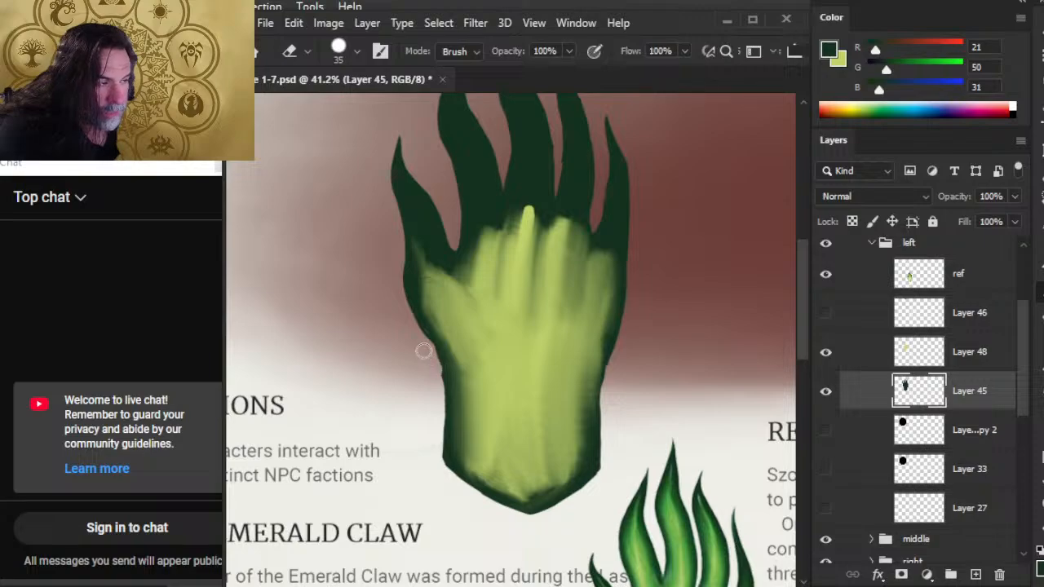
{"action": "key", "text": "ctrl+z"}
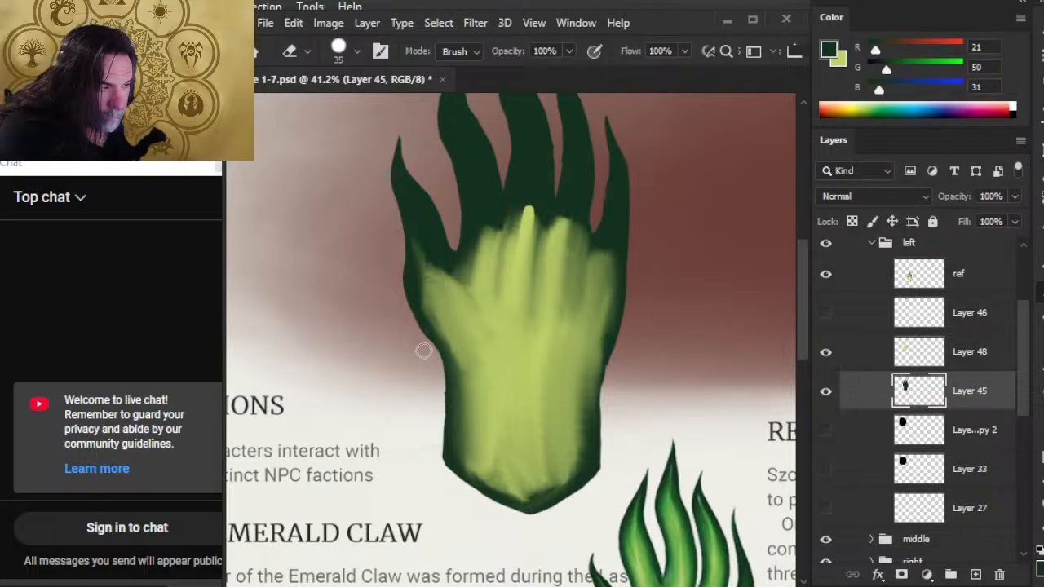
Trim the wrist's left edge down to its lower corner with the 35 px Eraser.
{"action": "left_click_drag", "start_coordinate": [440, 398], "coordinate": [439, 428]}
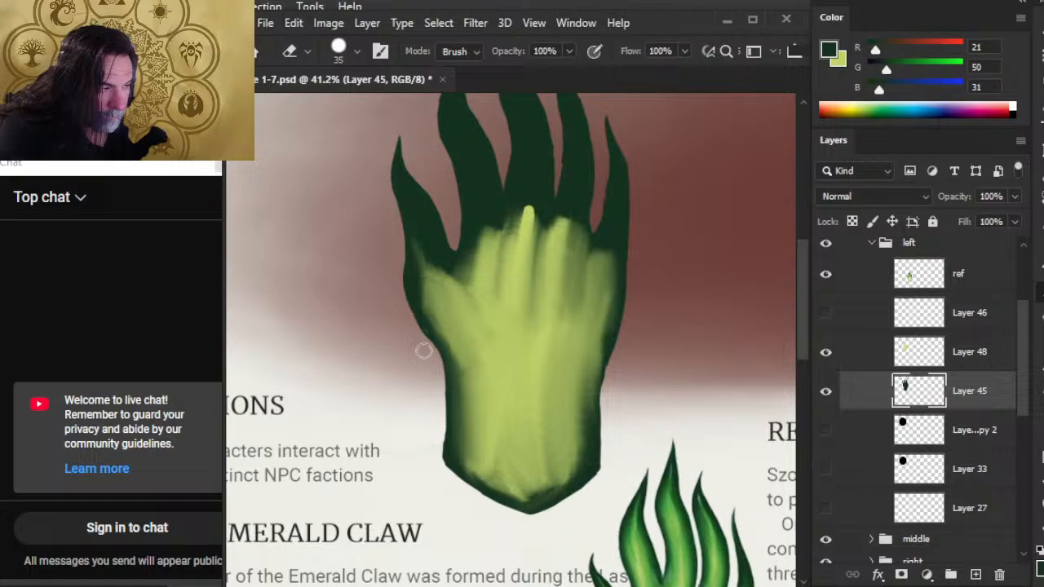
{"action": "left_click_drag", "start_coordinate": [441, 387], "coordinate": [434, 459]}
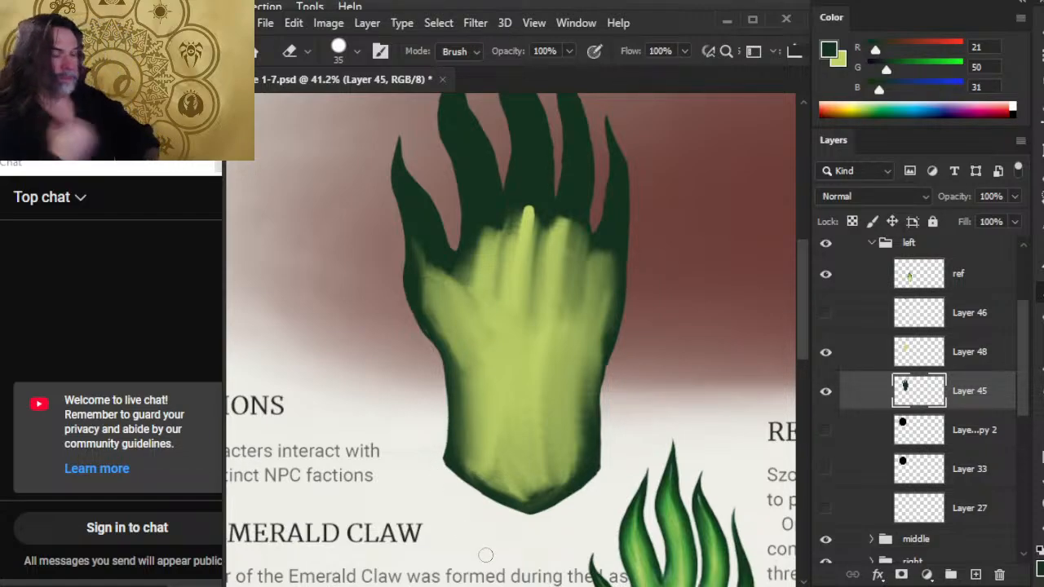
{"action": "left_click_drag", "start_coordinate": [438, 404], "coordinate": [440, 461]}
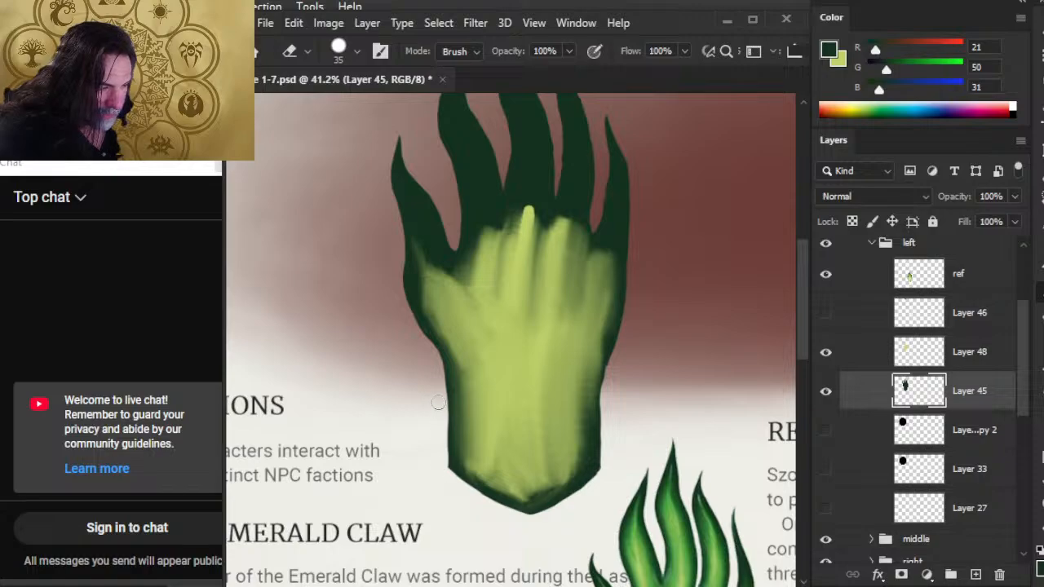
{"action": "left_click_drag", "start_coordinate": [440, 406], "coordinate": [449, 469]}
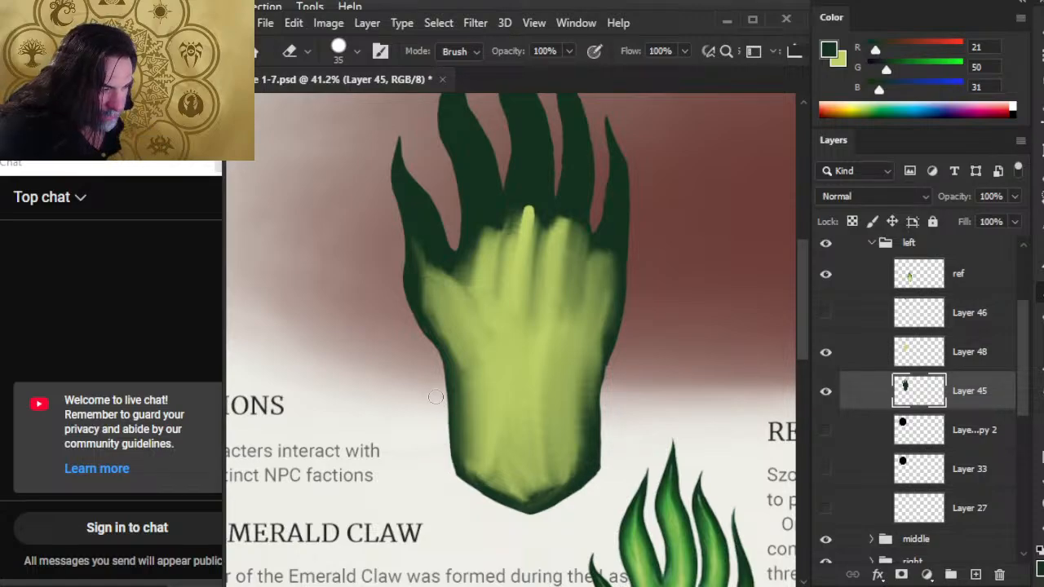
Rebuild the wrist's lower-left edge with 9 px dark green strokes and erase the excess around its corner.
{"action": "key", "text": "b"}
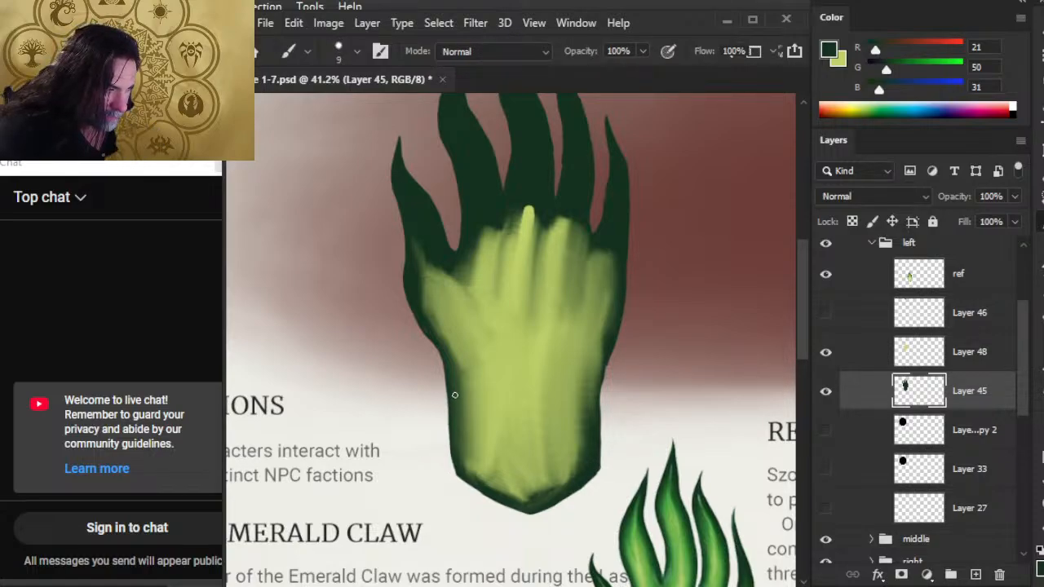
{"action": "mouse_move", "coordinate": [453, 436]}
{"action": "left_mouse_down"}
{"action": "mouse_move", "coordinate": [449, 469]}
{"action": "mouse_move", "coordinate": [461, 479]}
{"action": "left_mouse_up"}
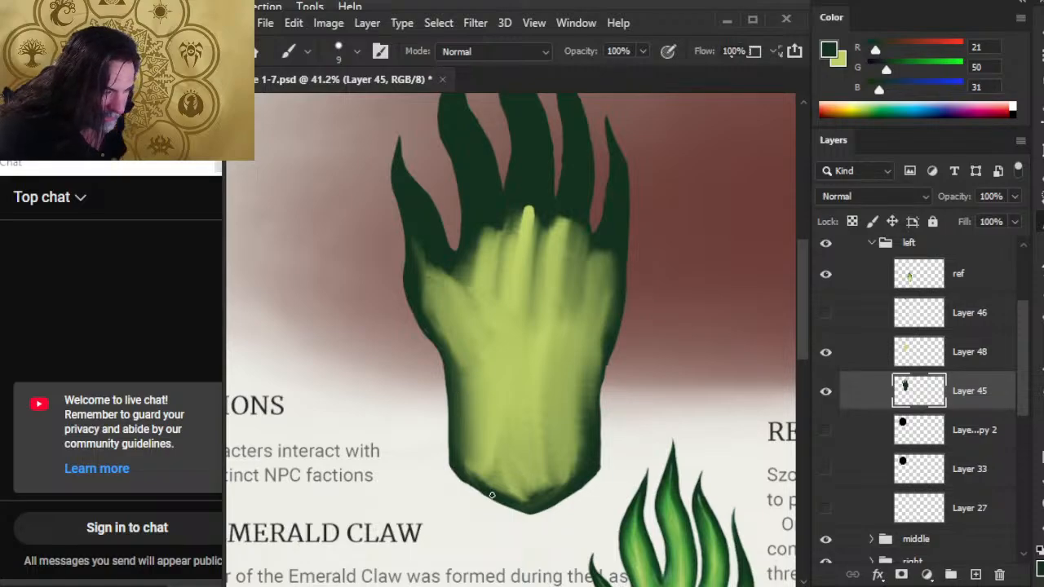
{"action": "key", "text": "e"}
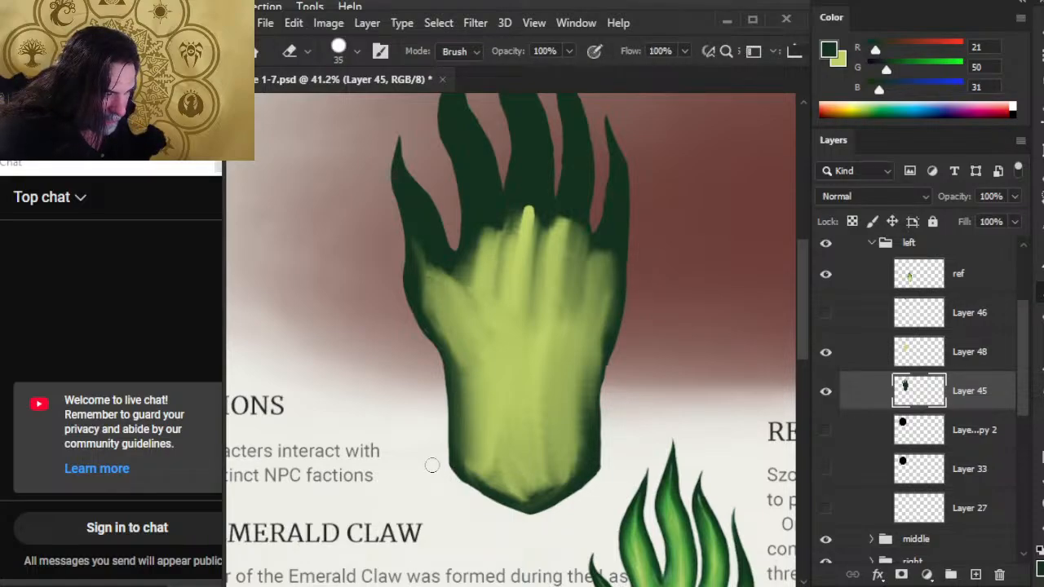
{"action": "left_click_drag", "start_coordinate": [444, 465], "coordinate": [457, 483]}
{"action": "key", "text": "b"}
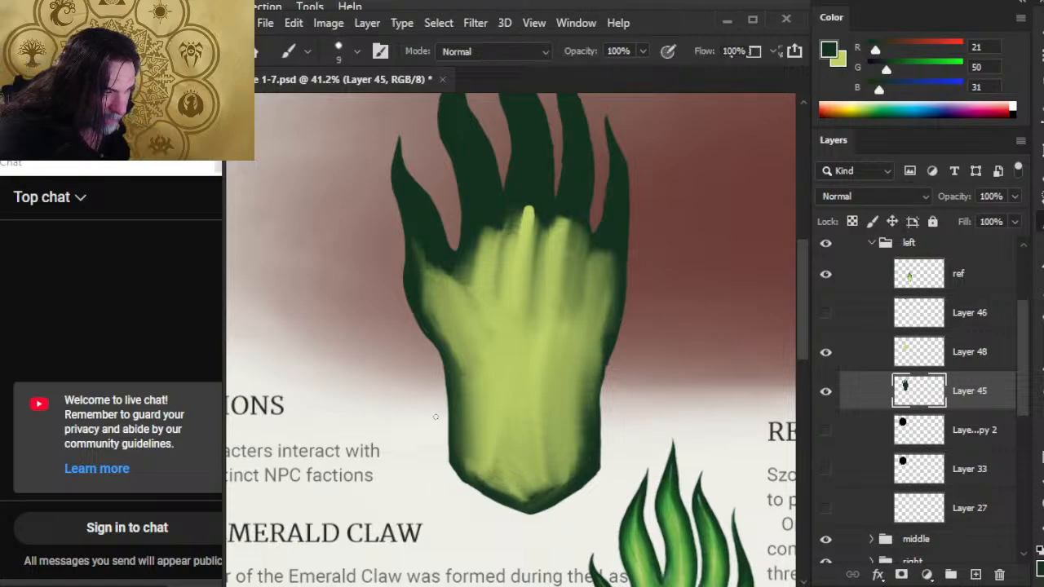
Refine the wrist's lower corners and pointed bottom edge with the 35 px Eraser and 9 px dark green brush.
{"action": "key", "text": "e"}
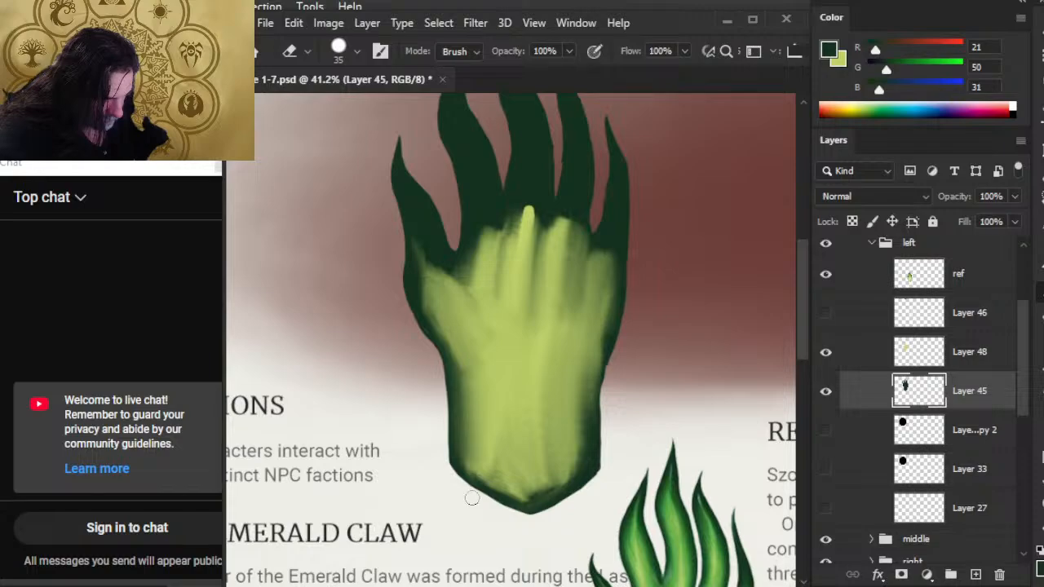
{"action": "key", "text": "z"}
{"action": "left_click_drag", "start_coordinate": [511, 475], "coordinate": [551, 458]}
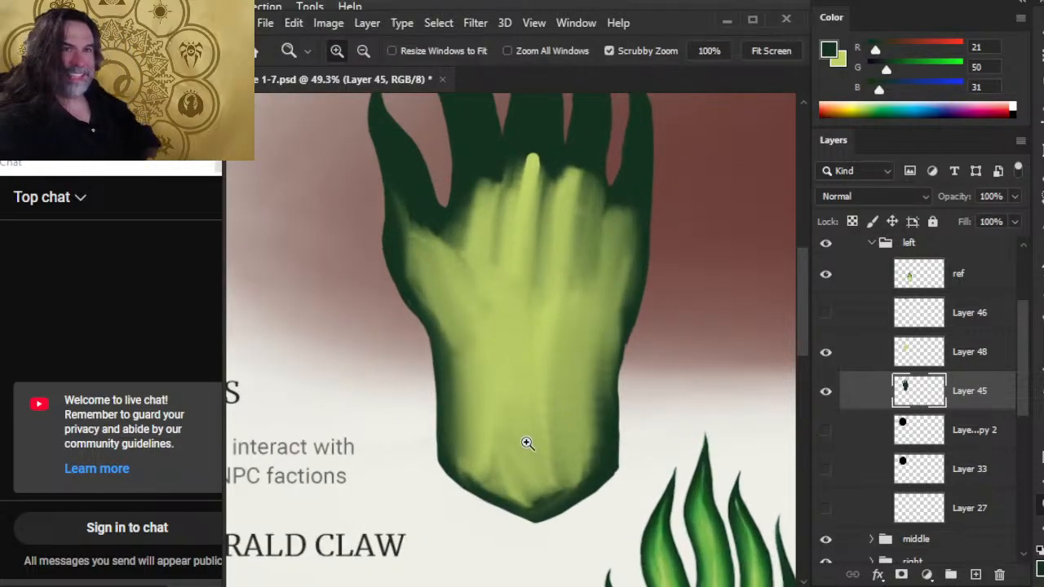
{"action": "left_click_drag", "start_coordinate": [455, 504], "coordinate": [430, 406]}
{"action": "left_click_drag", "start_coordinate": [497, 387], "coordinate": [563, 399]}
{"action": "key", "text": "e"}
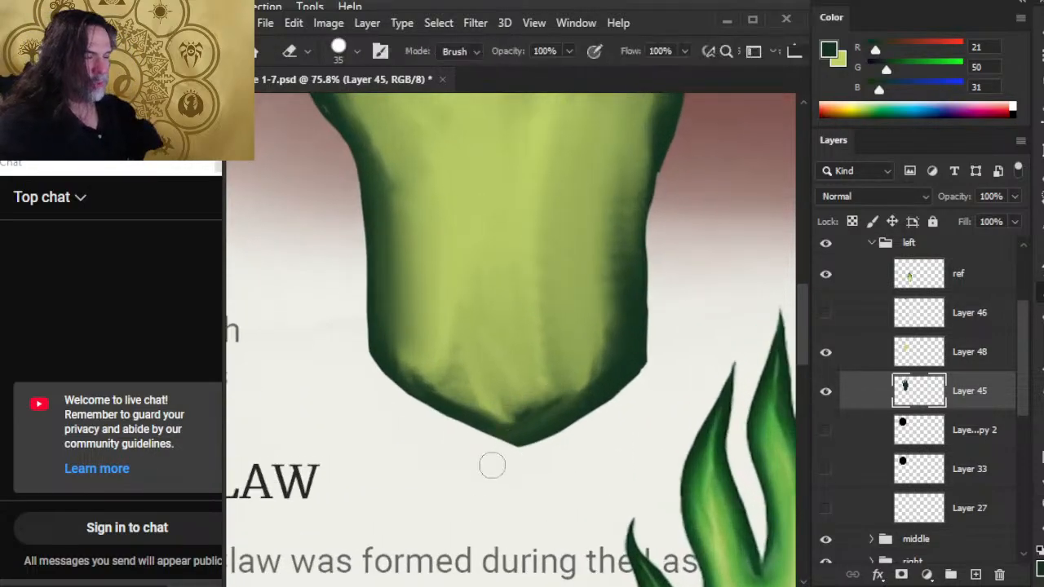
{"action": "key", "text": "b"}
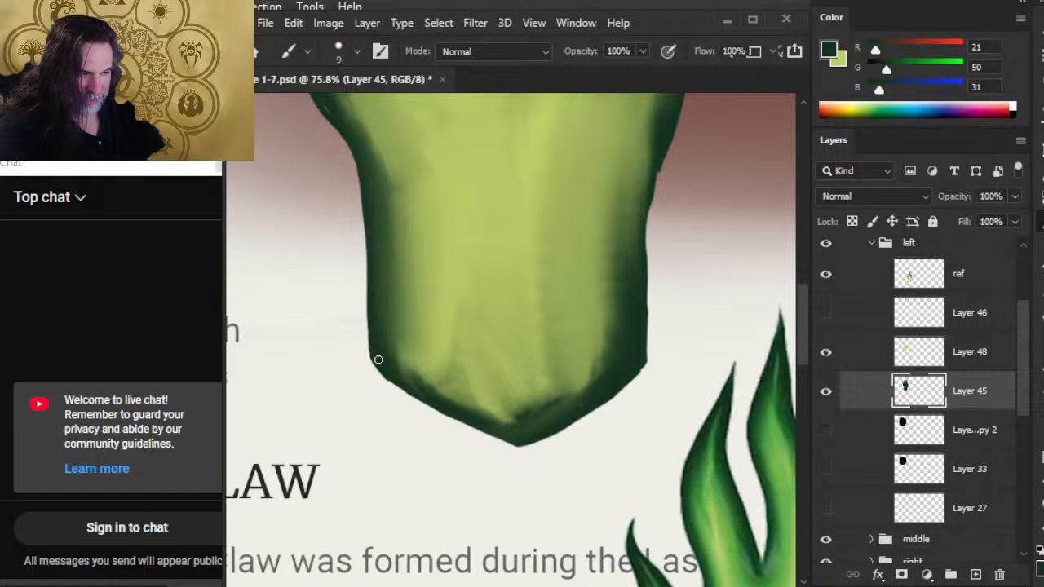
{"action": "key", "text": "e"}
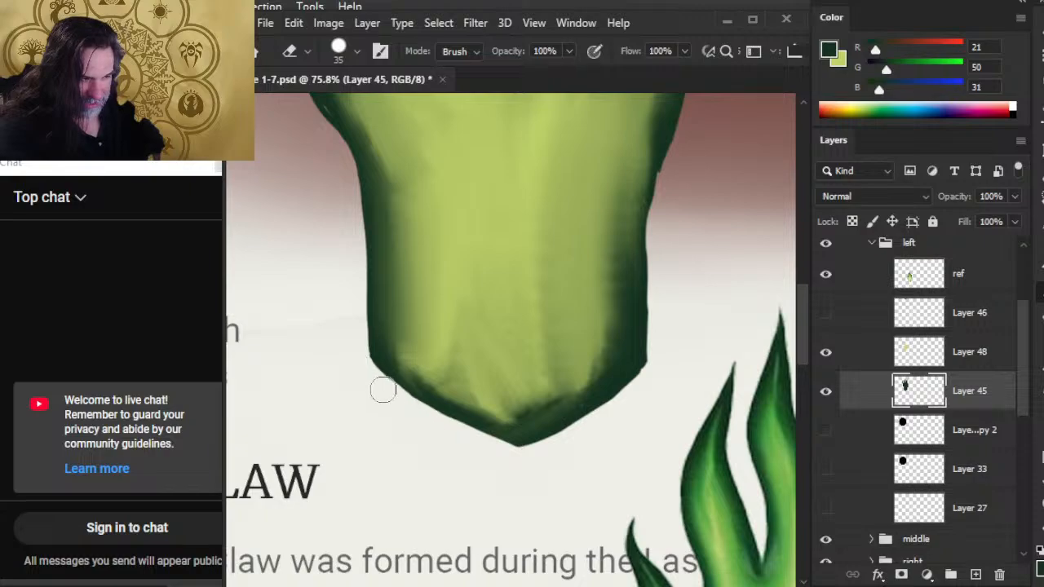
{"action": "mouse_move", "coordinate": [384, 390]}
{"action": "left_mouse_down"}
{"action": "mouse_move", "coordinate": [443, 428]}
{"action": "mouse_move", "coordinate": [480, 432]}
{"action": "left_mouse_up"}
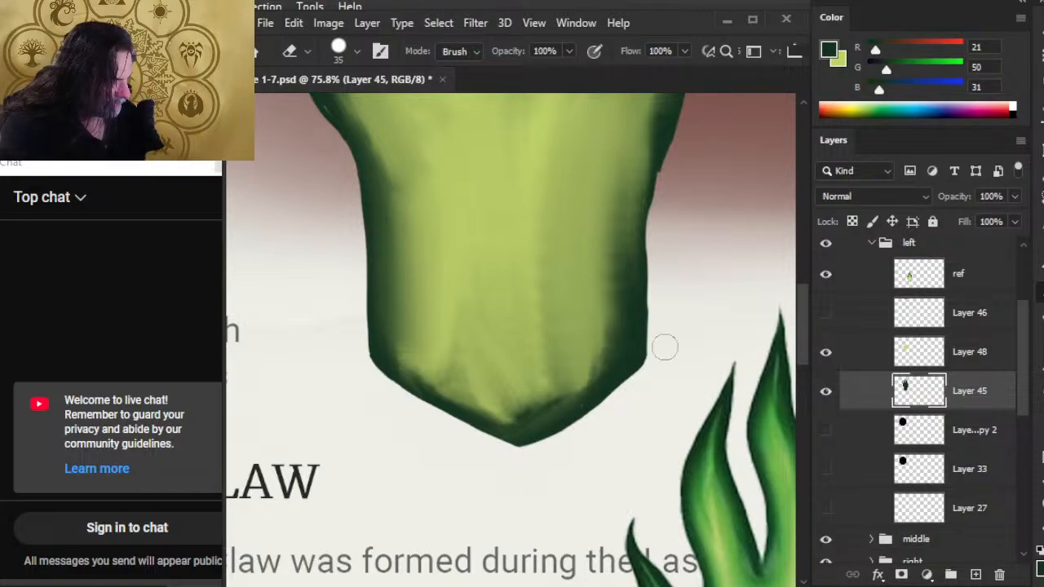
Erase along the wrist's right edge to straighten it down to the lower corner.
{"action": "left_click_drag", "start_coordinate": [676, 314], "coordinate": [616, 466]}
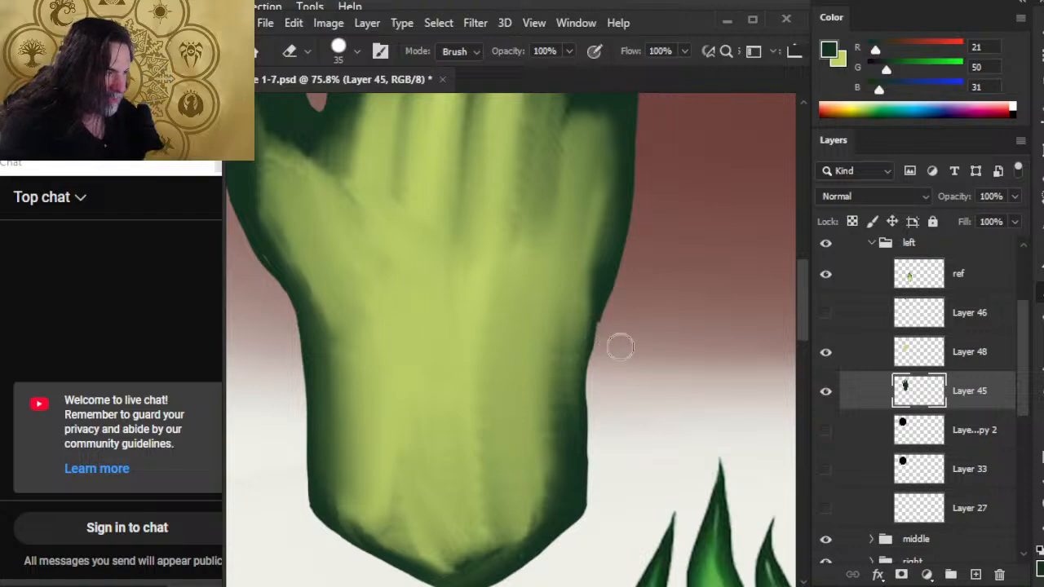
{"action": "left_click_drag", "start_coordinate": [610, 335], "coordinate": [602, 443]}
{"action": "left_click_drag", "start_coordinate": [604, 363], "coordinate": [600, 441]}
{"action": "left_click_drag", "start_coordinate": [604, 385], "coordinate": [598, 508]}
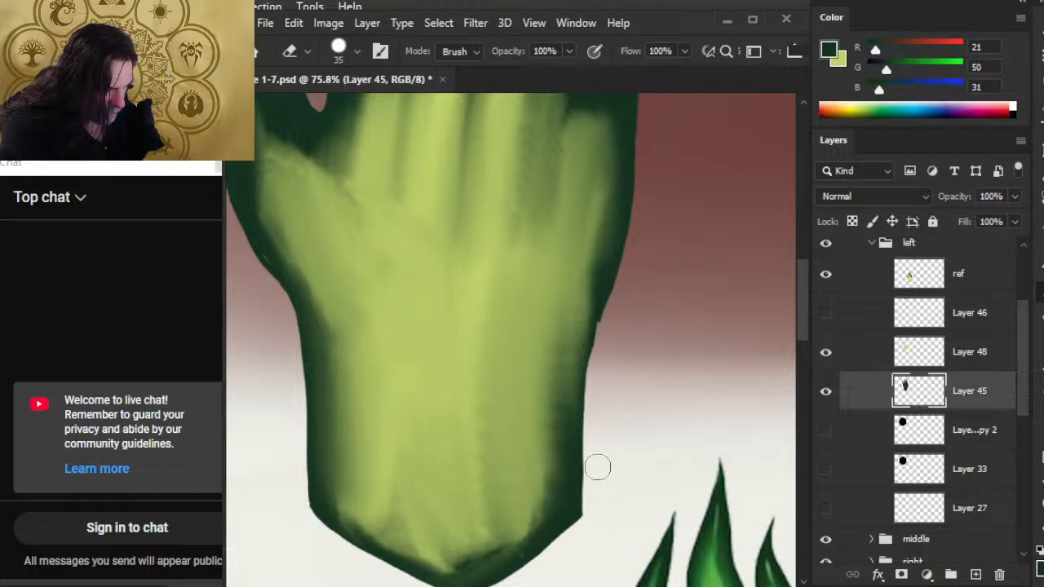
Round off the wrist's lower-right corner and smooth the notch where the palm's right edge meets the wrist with the brush and Eraser.
{"action": "key", "text": "b"}
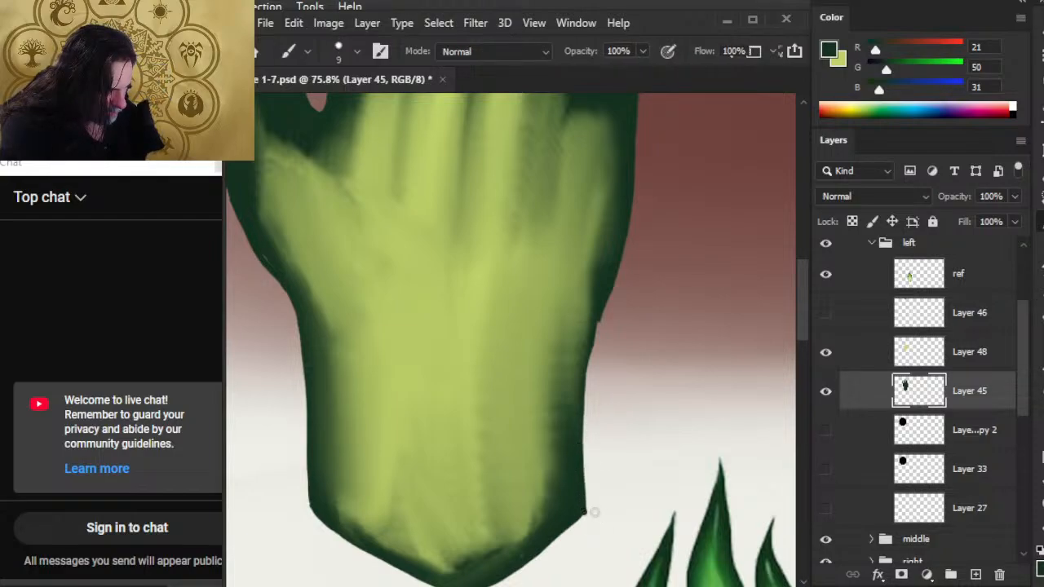
{"action": "key", "text": "e"}
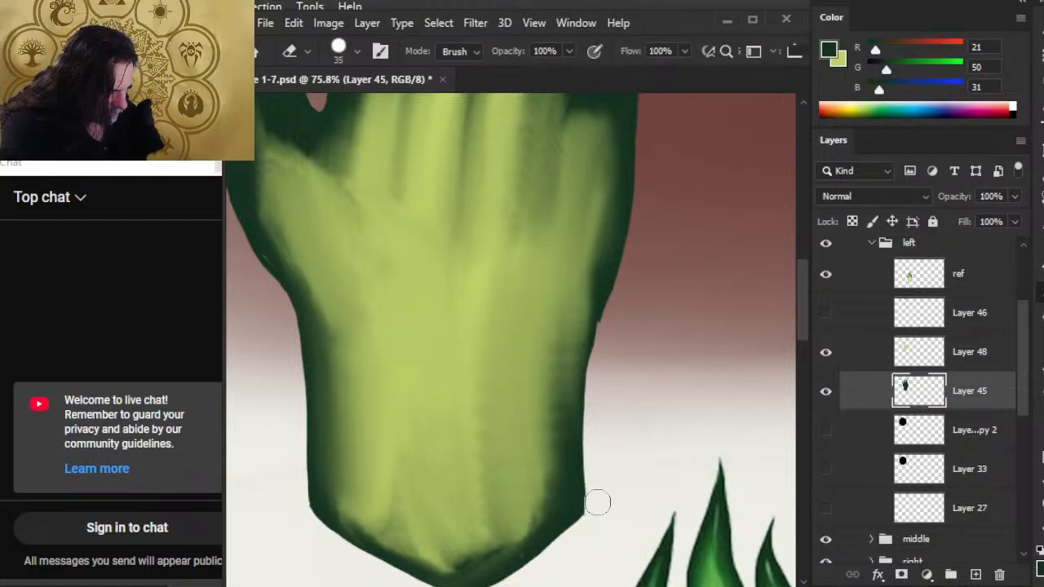
{"action": "left_click", "coordinate": [597, 503]}
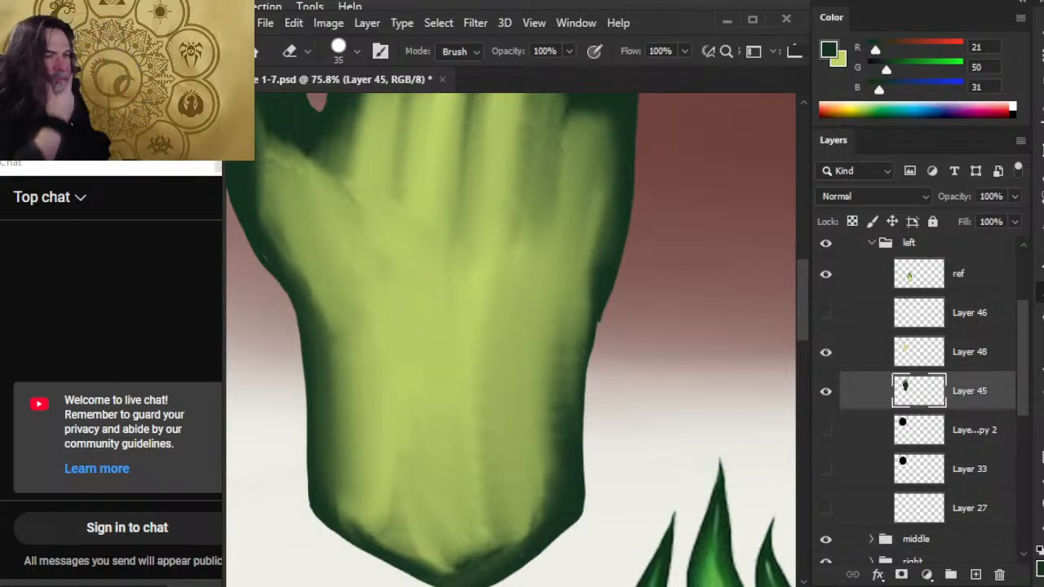
{"action": "key", "text": "b"}
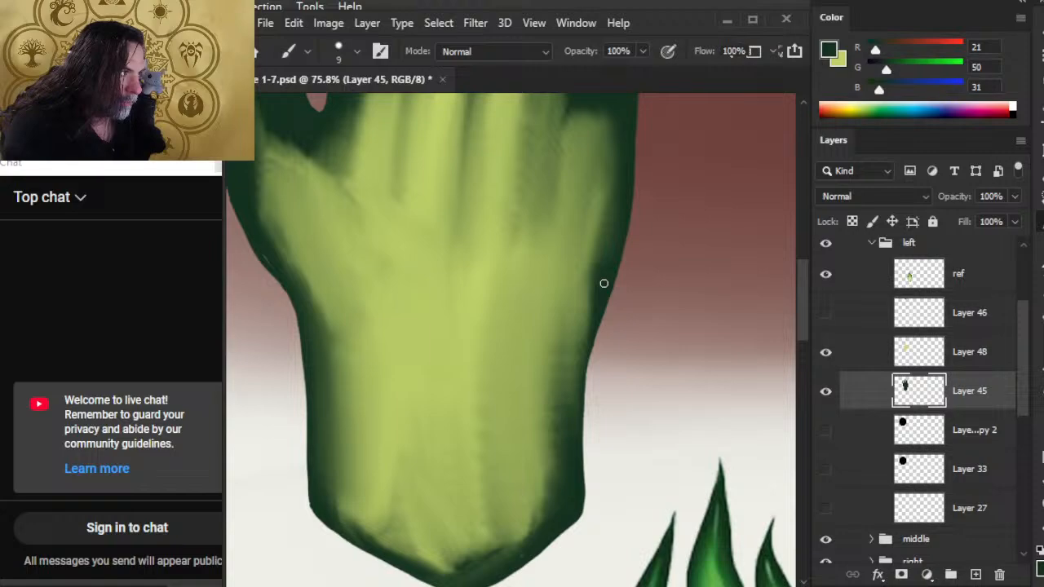
Smooth the palm's outer right edge and extend the little finger's tip with 9 px dark green brush strokes.
{"action": "left_click_drag", "start_coordinate": [611, 239], "coordinate": [584, 419]}
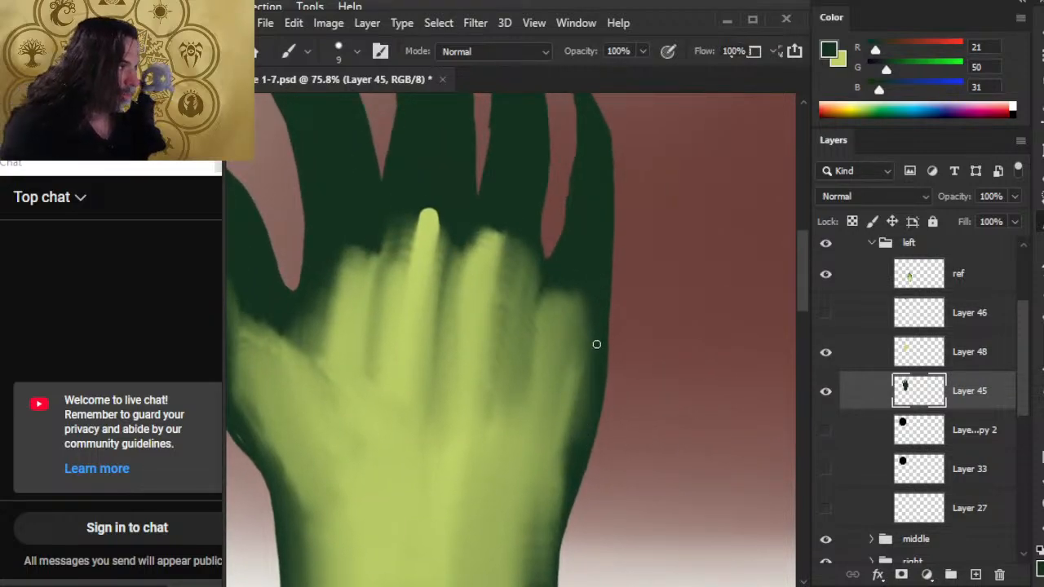
{"action": "scroll", "coordinate": [595, 349], "scroll_direction": "up", "scroll_amount": 5}
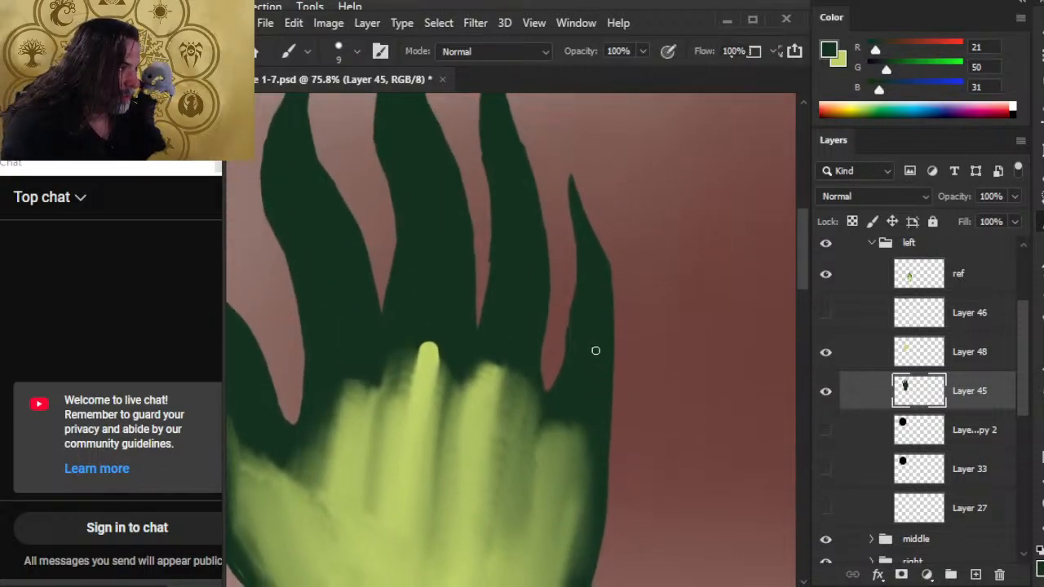
{"action": "key", "text": "e"}
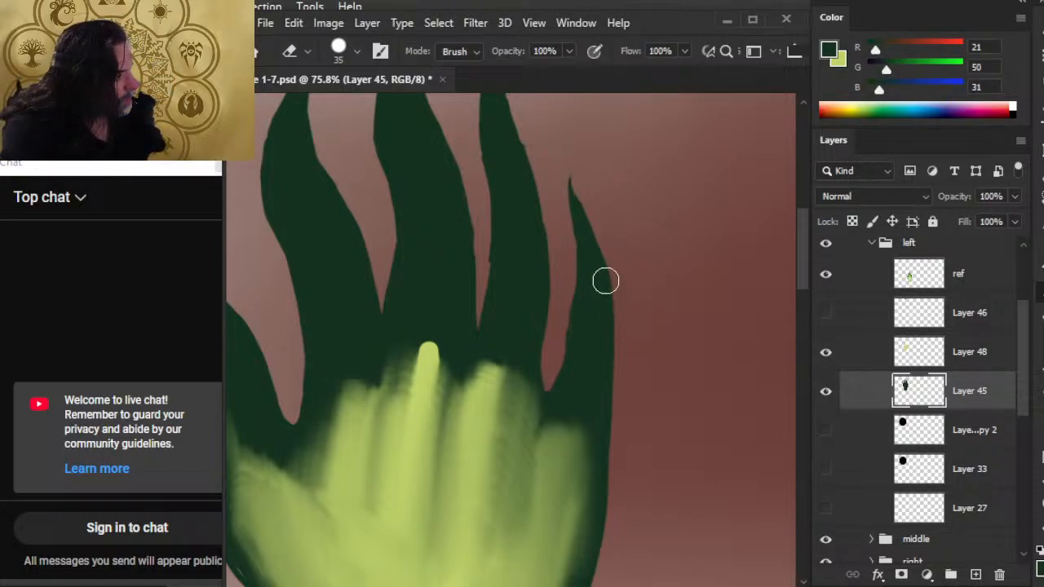
{"action": "key", "text": "b"}
{"action": "mouse_move", "coordinate": [574, 201]}
{"action": "left_mouse_down"}
{"action": "mouse_move", "coordinate": [576, 168]}
{"action": "mouse_move", "coordinate": [584, 212]}
{"action": "left_mouse_up"}
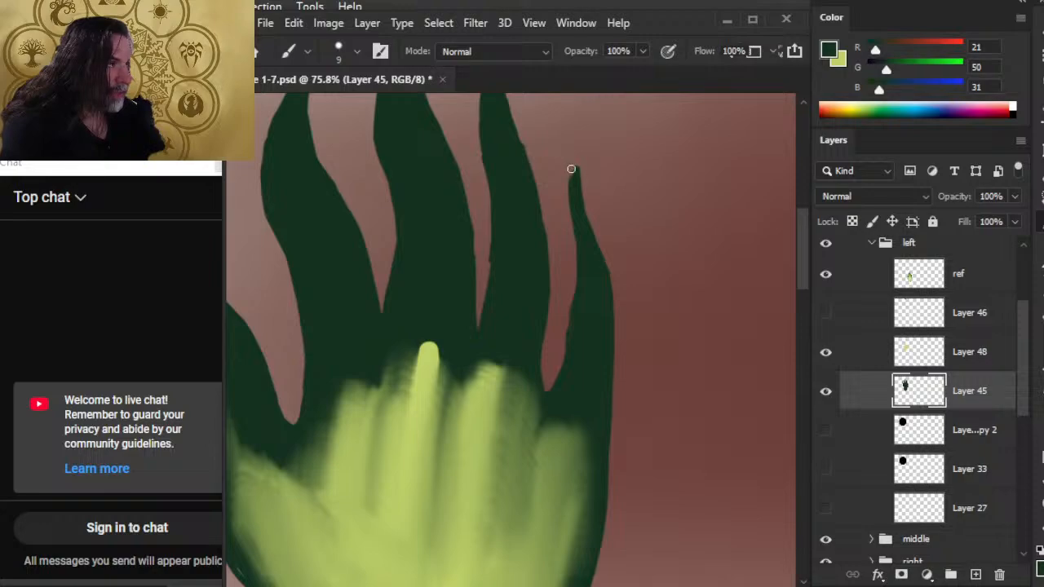
Reshape the little finger's narrow pointed tip and upper inner edge with the 30 px Eraser and 9 px dark green brush.
{"action": "key", "text": "e"}
{"action": "left_click_drag", "start_coordinate": [560, 148], "coordinate": [572, 219]}
{"action": "key", "text": "bracketleft"}
{"action": "key", "text": "b"}
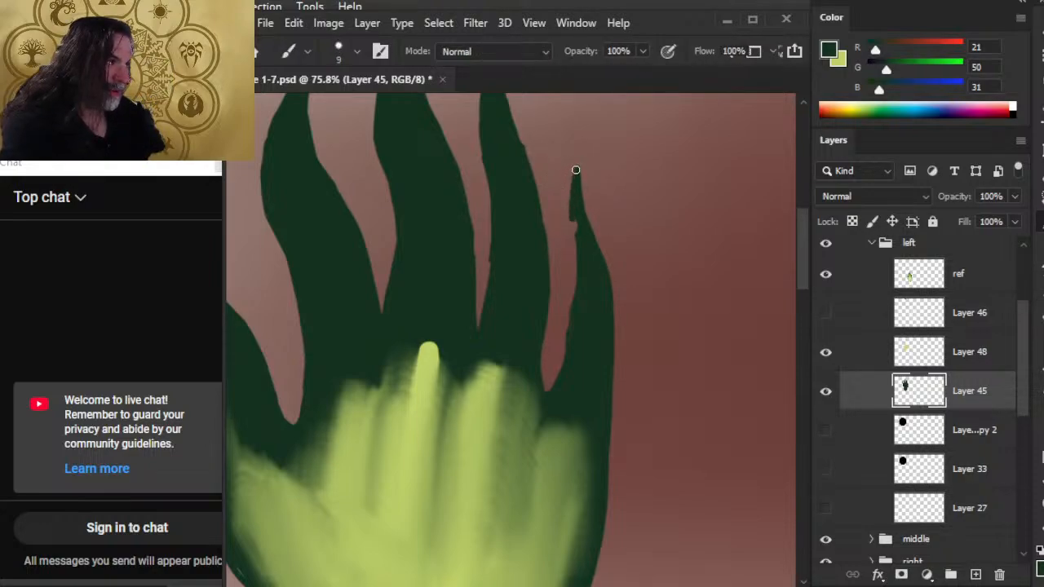
{"action": "left_click_drag", "start_coordinate": [576, 169], "coordinate": [574, 226]}
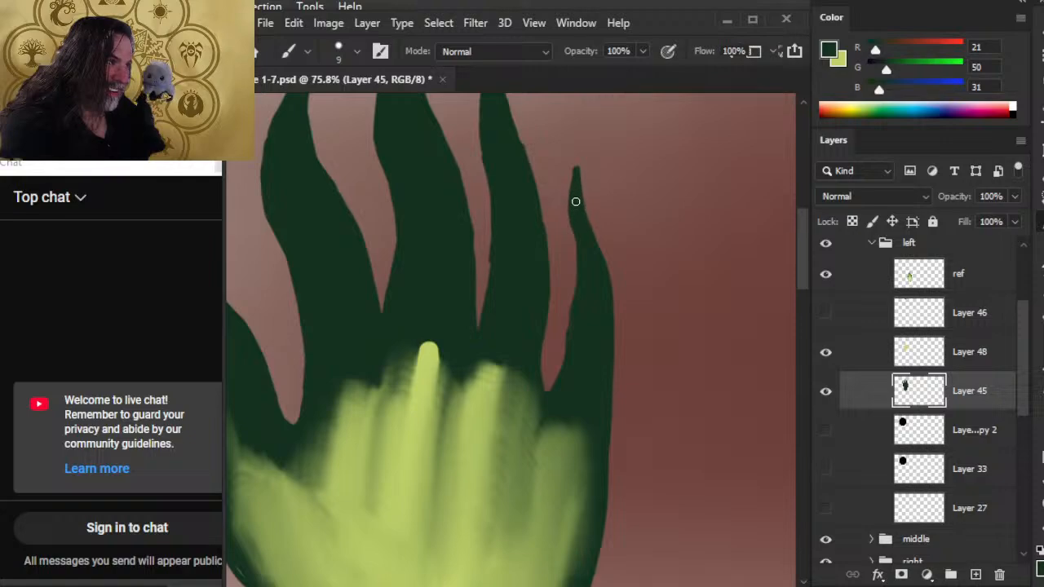
{"action": "key", "text": "e"}
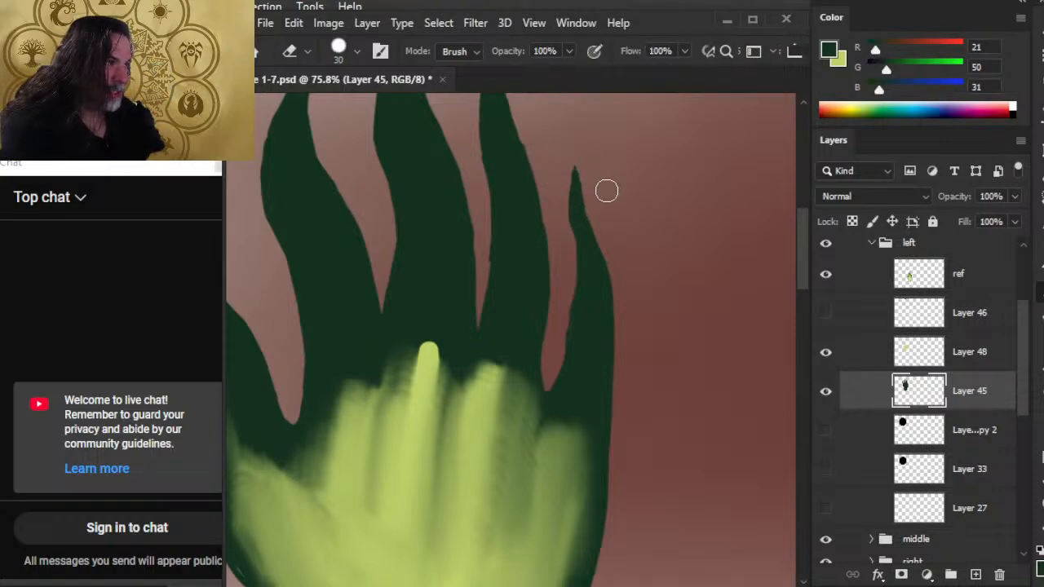
{"action": "key", "text": "b"}
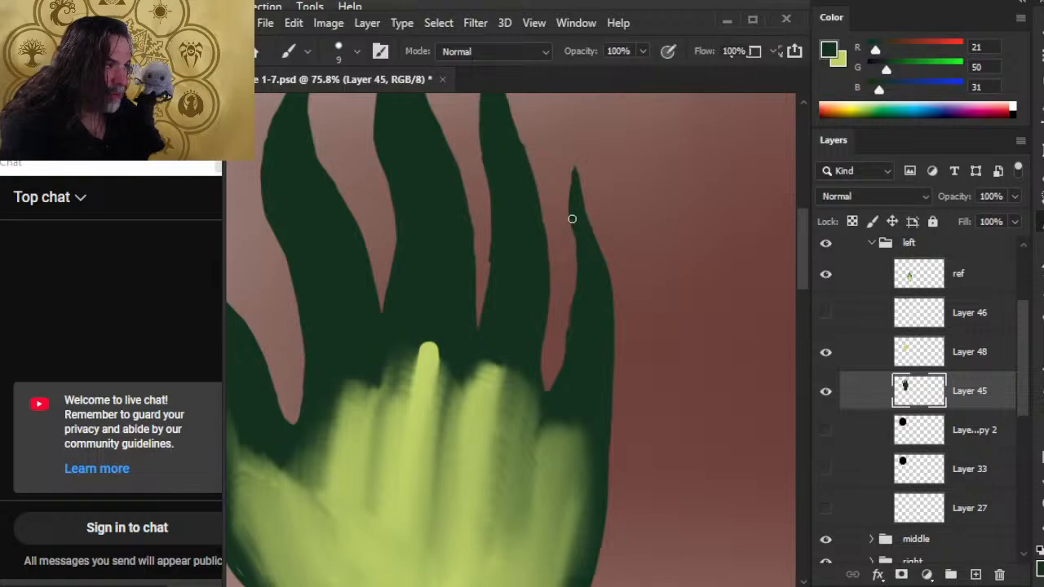
{"action": "left_click_drag", "start_coordinate": [571, 219], "coordinate": [575, 260]}
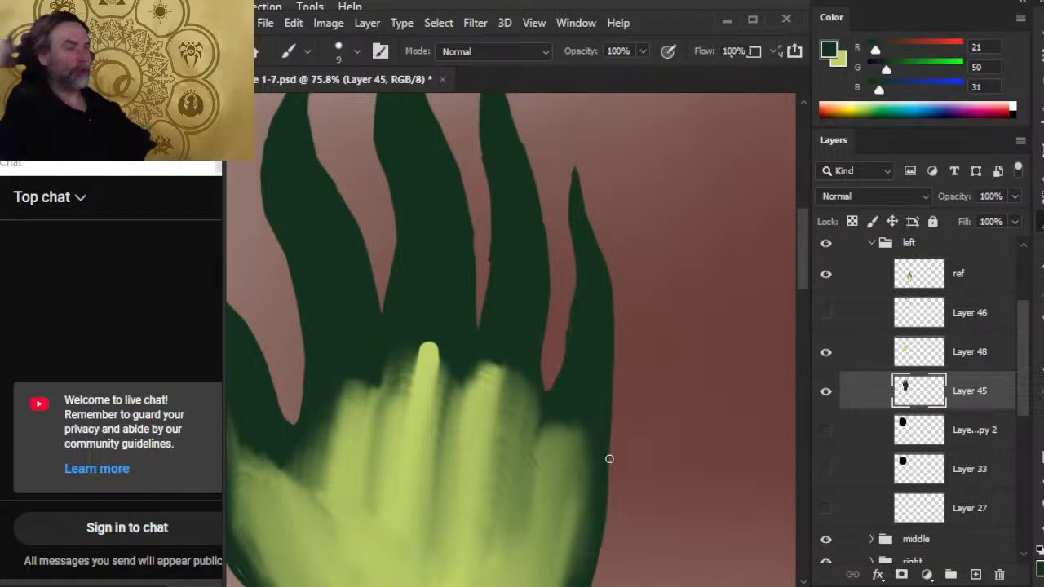
Smooth the little finger's inner edge from its tip down to its base with the 15 px Eraser and 9 px brush.
{"action": "key", "text": "e"}
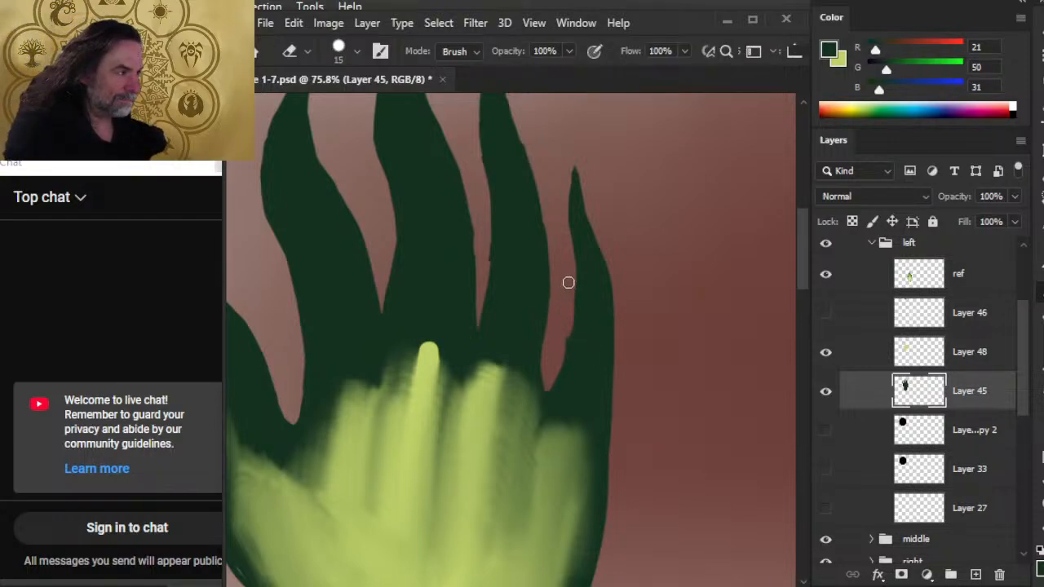
{"action": "key", "text": "b"}
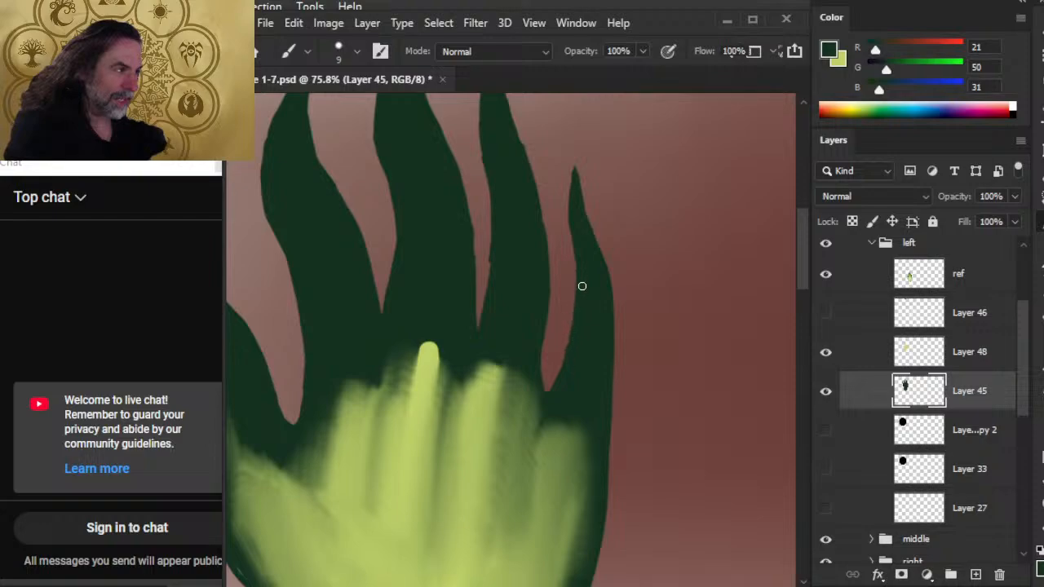
{"action": "key", "text": "e"}
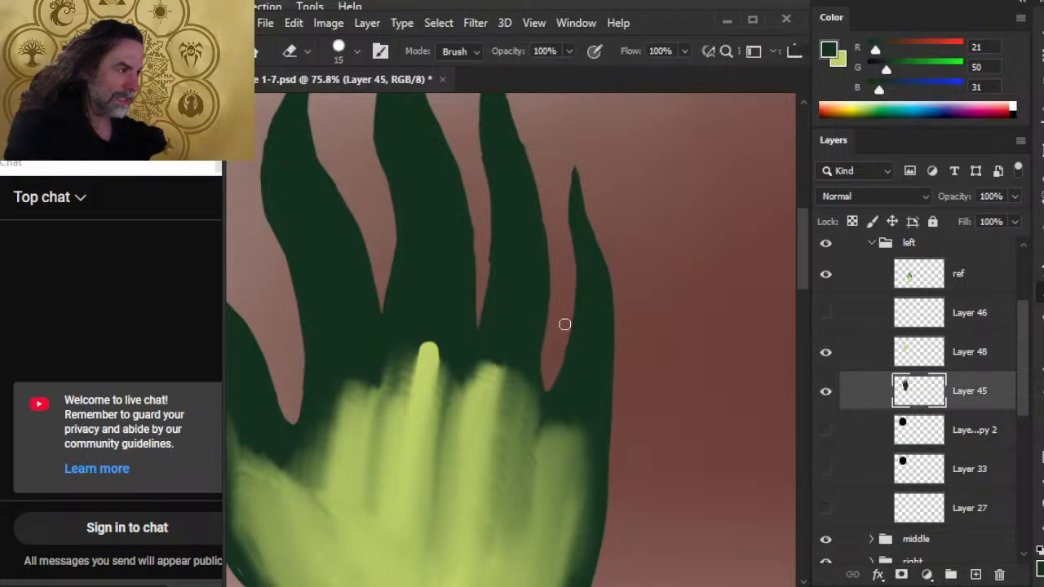
{"action": "key", "text": "b"}
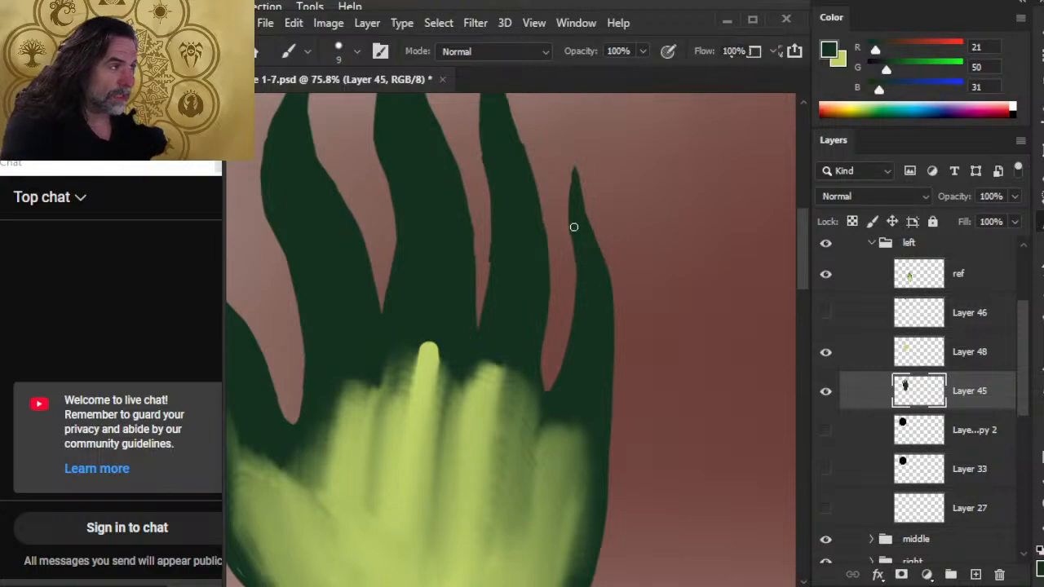
{"action": "key", "text": "e"}
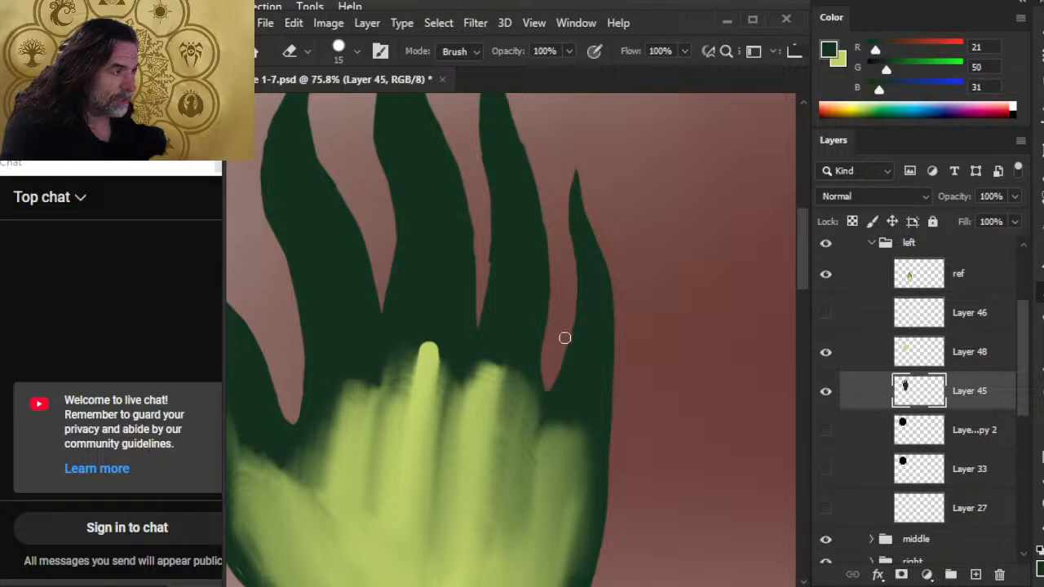
Partly fill the gap between the middle and ring fingers with dark green and recut its rounded base with the Eraser, reducing it to 10 px.
{"action": "key", "text": "b"}
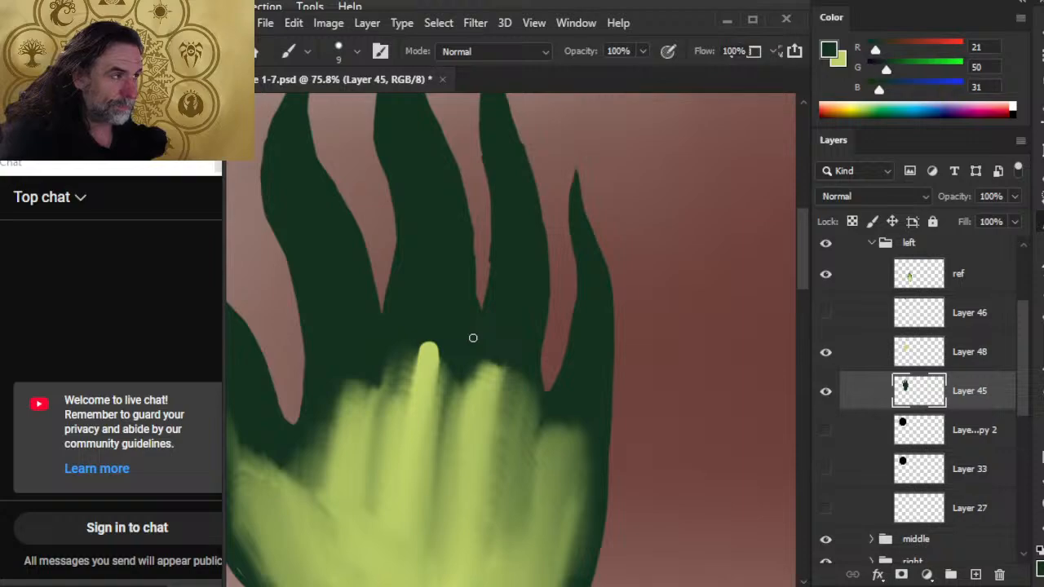
{"action": "key", "text": "e"}
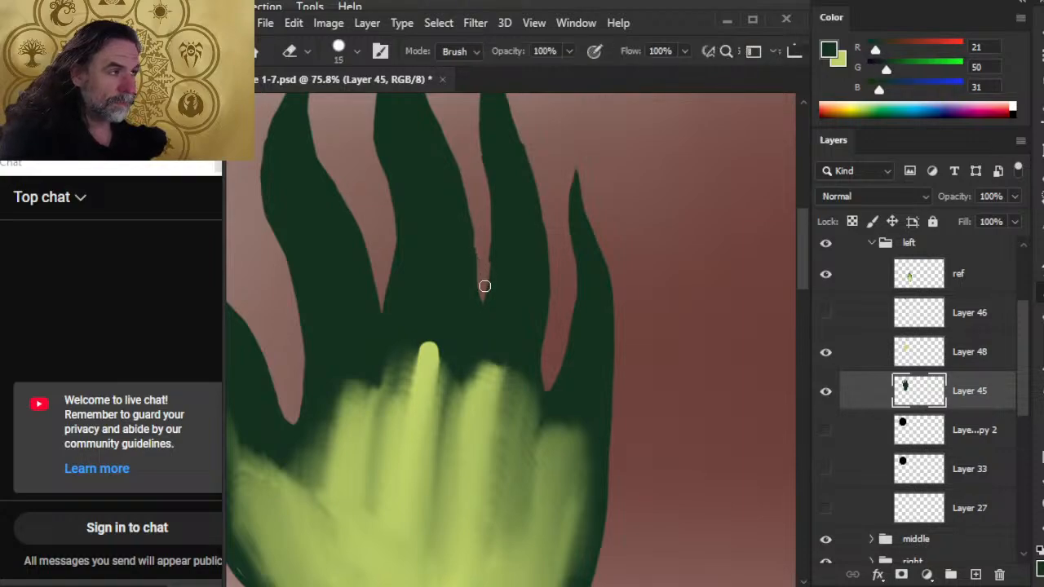
{"action": "left_click_drag", "start_coordinate": [484, 278], "coordinate": [487, 322]}
{"action": "key", "text": "b"}
{"action": "left_click_drag", "start_coordinate": [470, 281], "coordinate": [489, 321]}
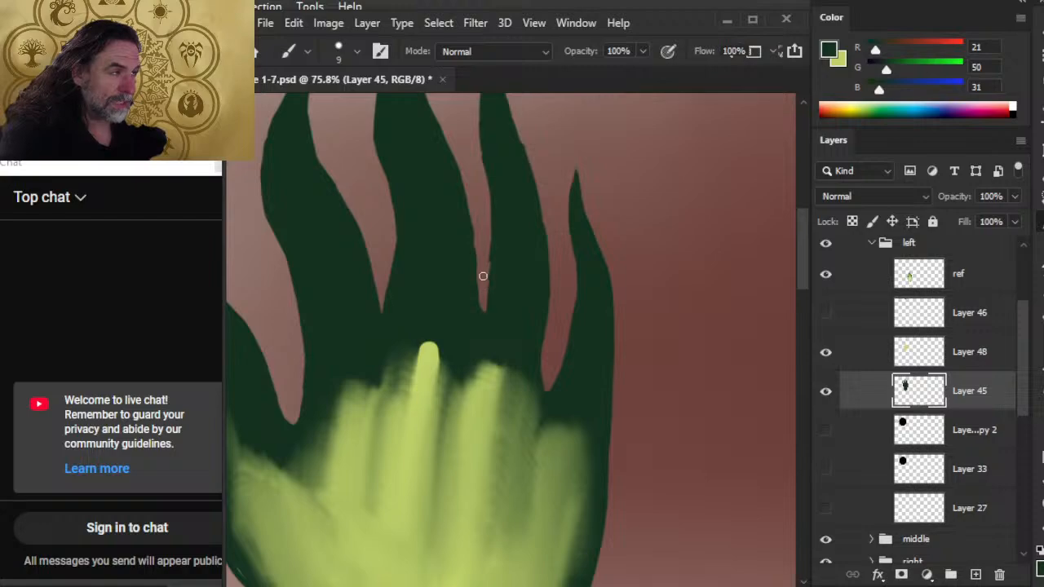
{"action": "key", "text": "e"}
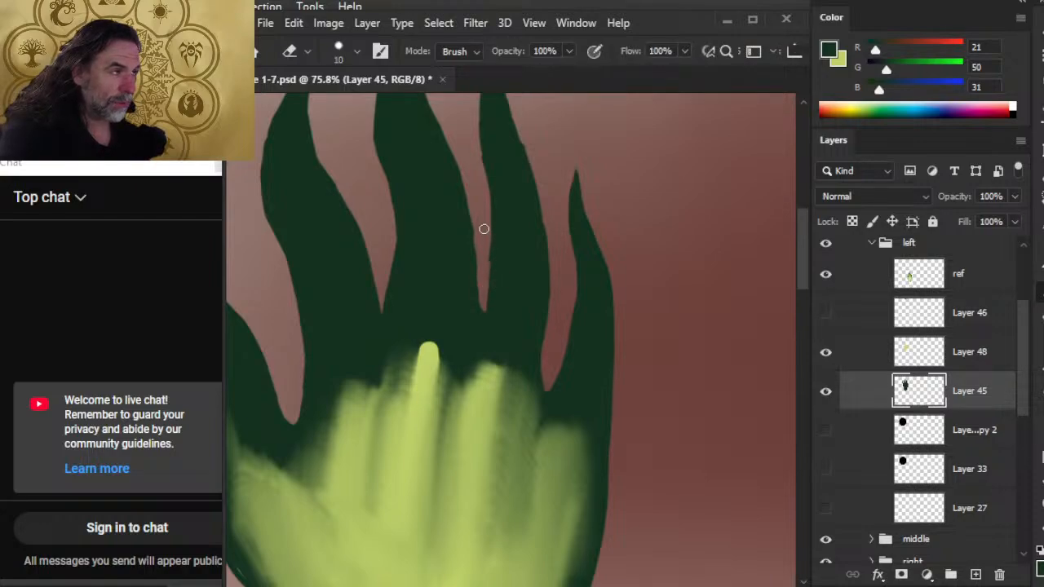
{"action": "left_click_drag", "start_coordinate": [491, 275], "coordinate": [490, 243]}
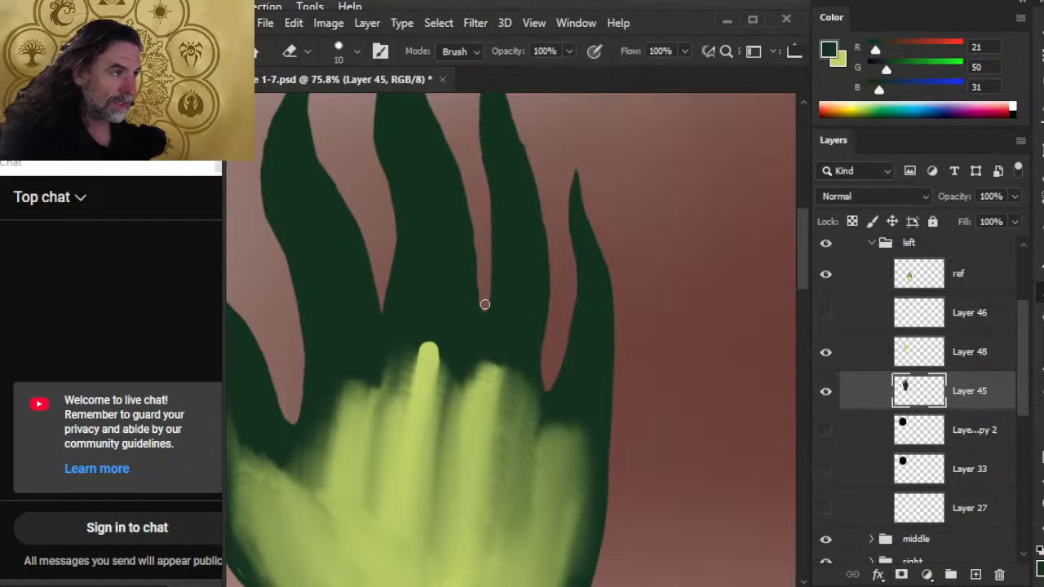
Smooth both sides of the ring finger, alternating the 9 px dark green brush and 10 px Eraser.
{"action": "key", "text": "b"}
{"action": "scroll", "coordinate": [493, 335], "scroll_direction": "up", "scroll_amount": 3}
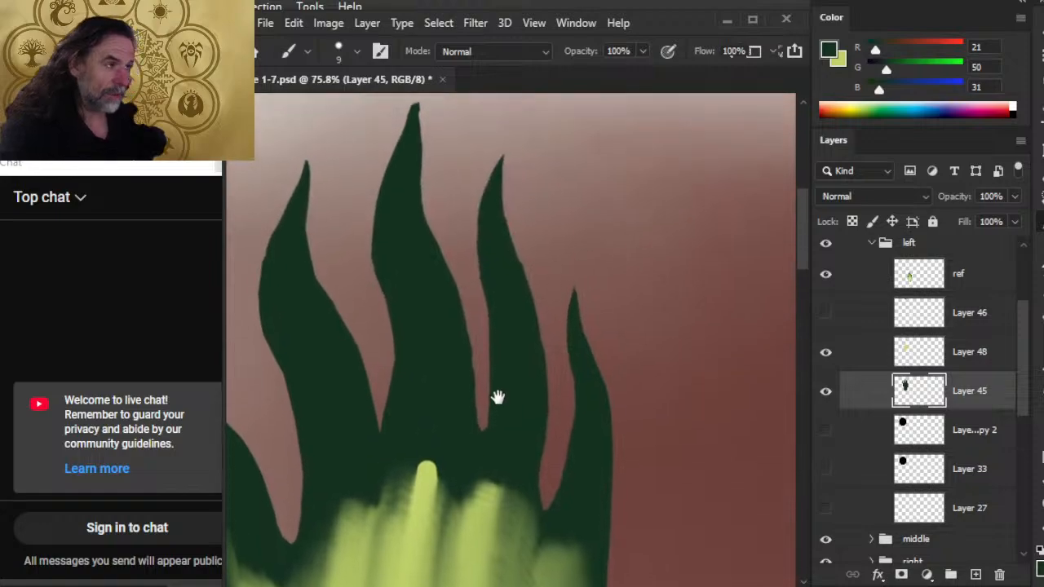
{"action": "key", "text": "e"}
{"action": "key", "text": "b"}
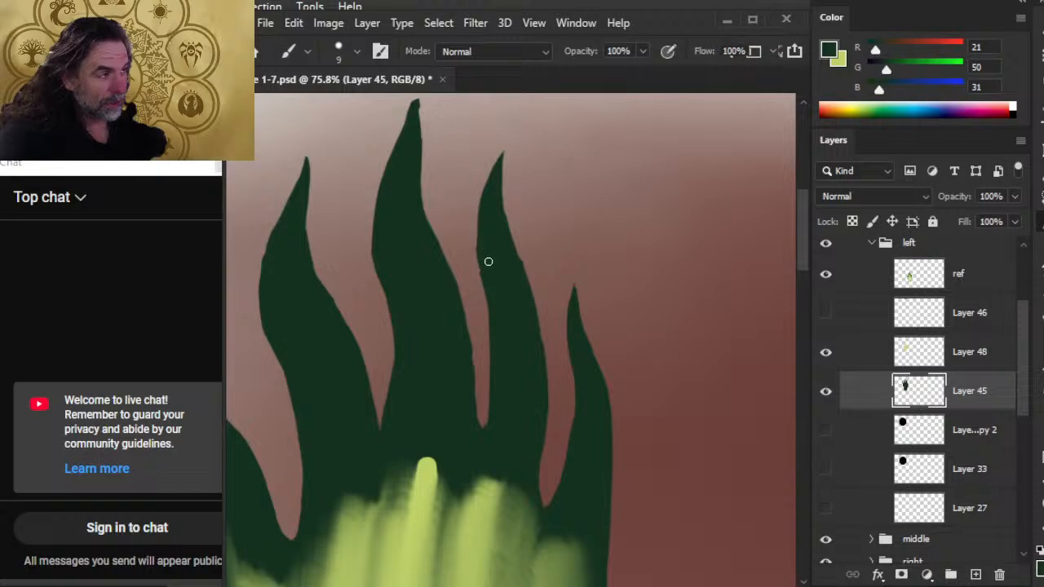
{"action": "key", "text": "e"}
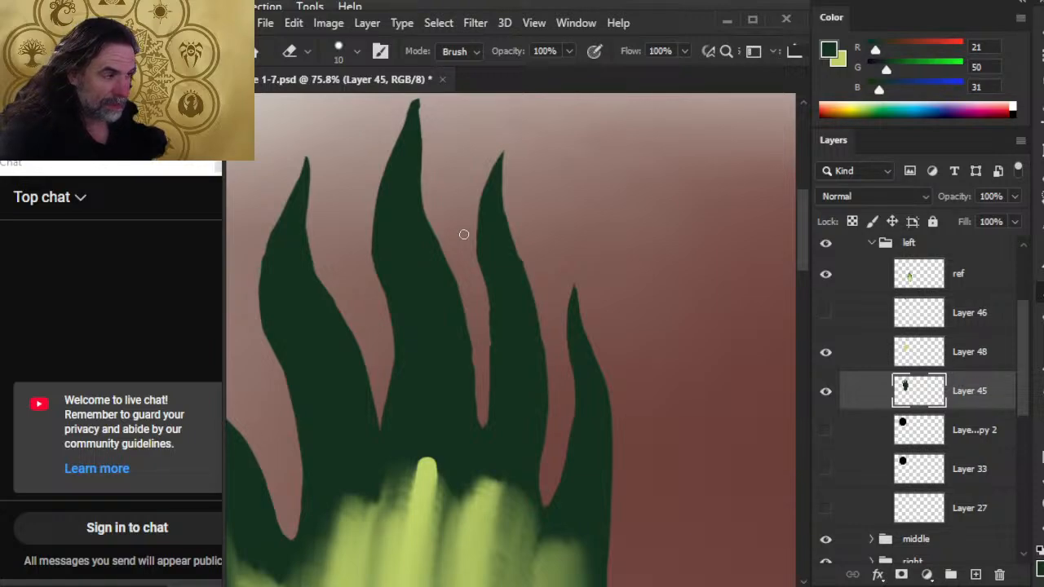
{"action": "key", "text": "b"}
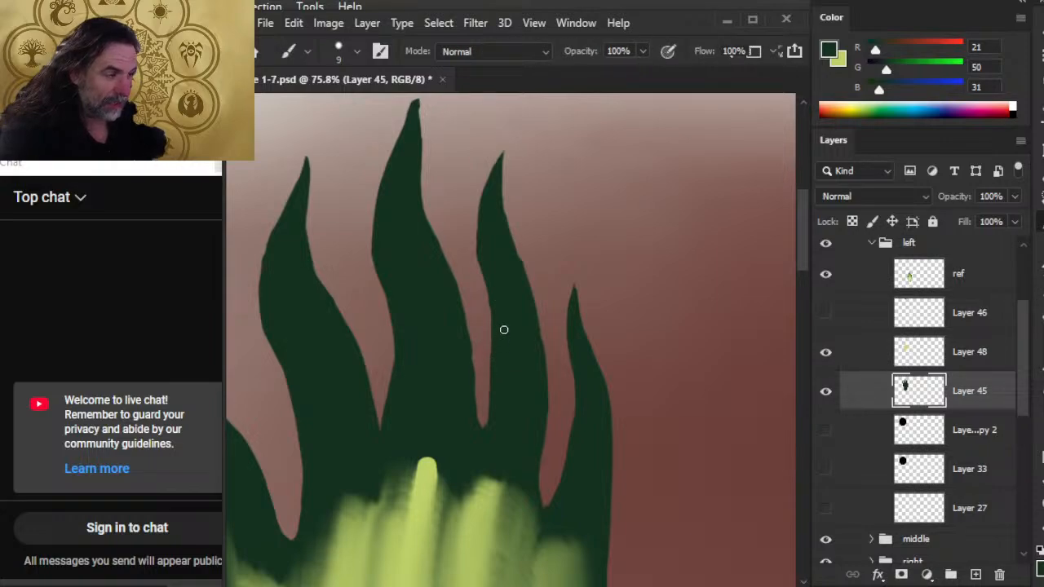
{"action": "key", "text": "e"}
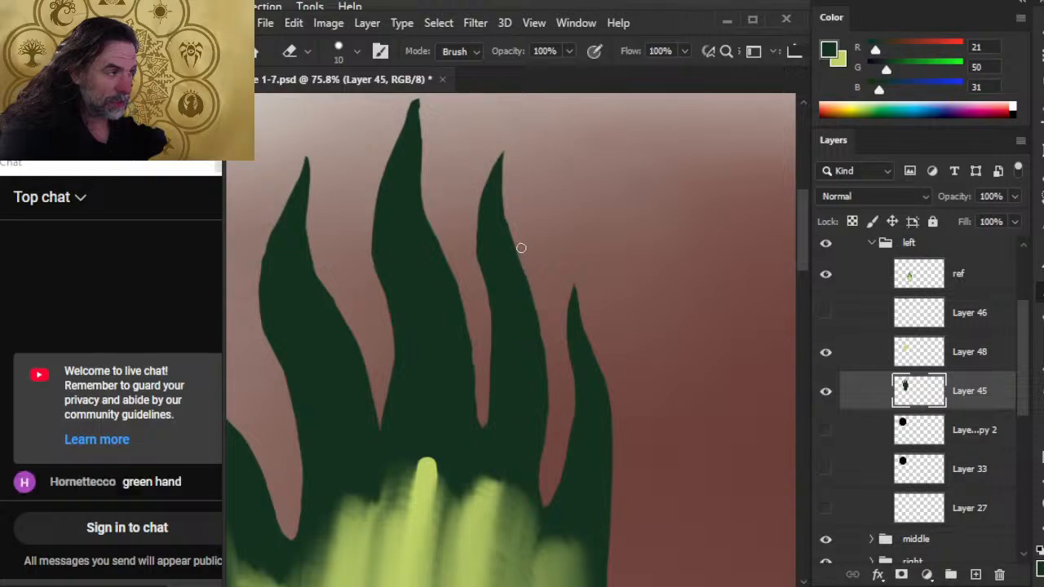
{"action": "key", "text": "b"}
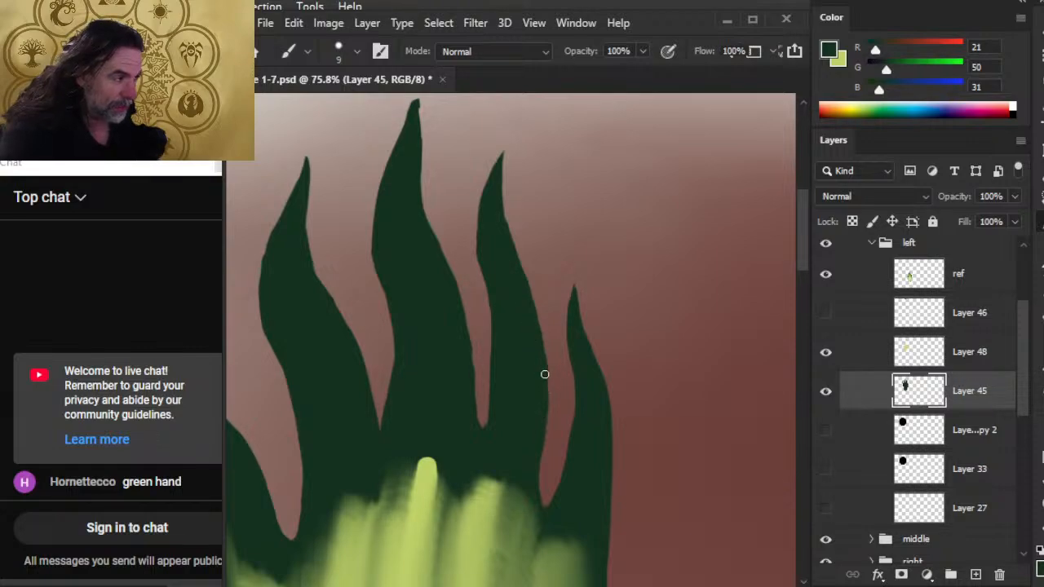
Refine the gap between the ring and little fingers, raising and rounding its base with the 9 px brush and 10 px Eraser.
{"action": "key", "text": "e"}
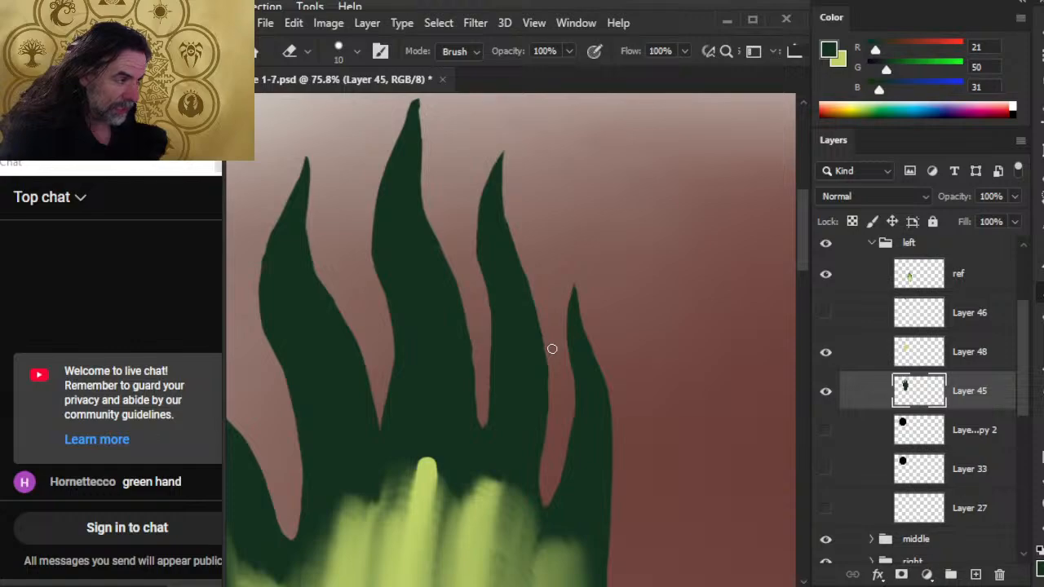
{"action": "key", "text": "b"}
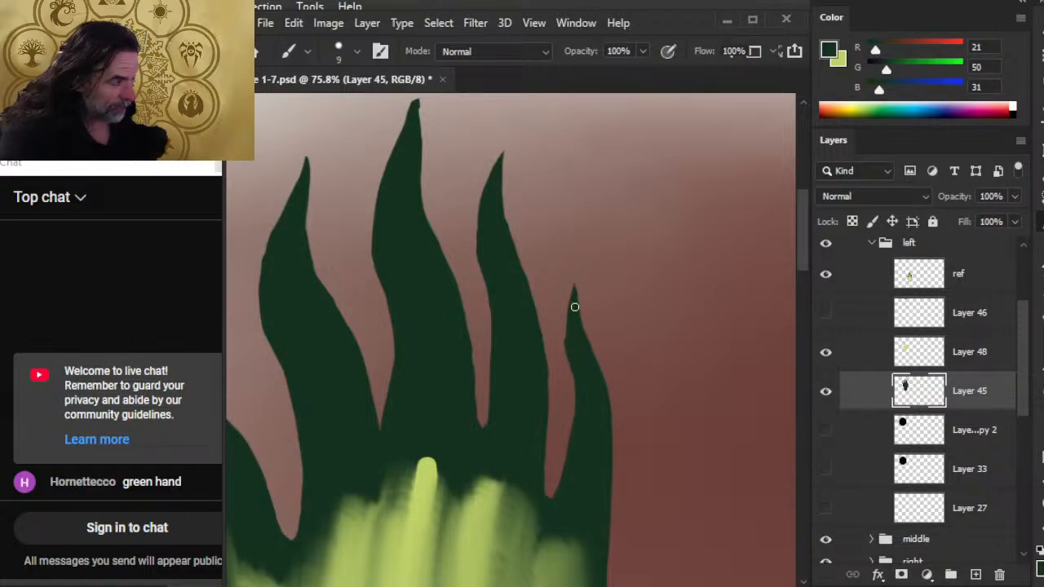
{"action": "key", "text": "e"}
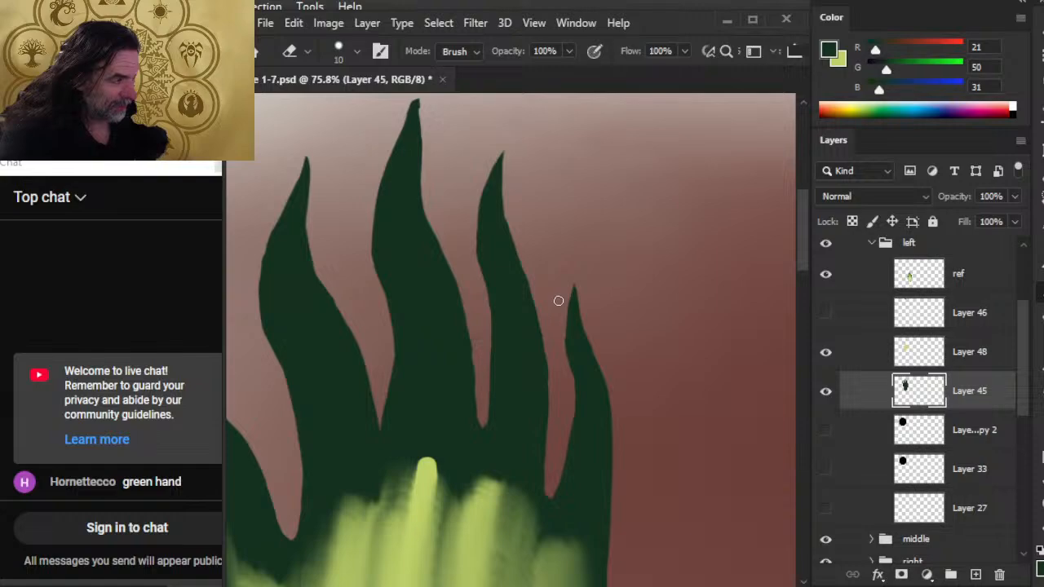
{"action": "key", "text": "b"}
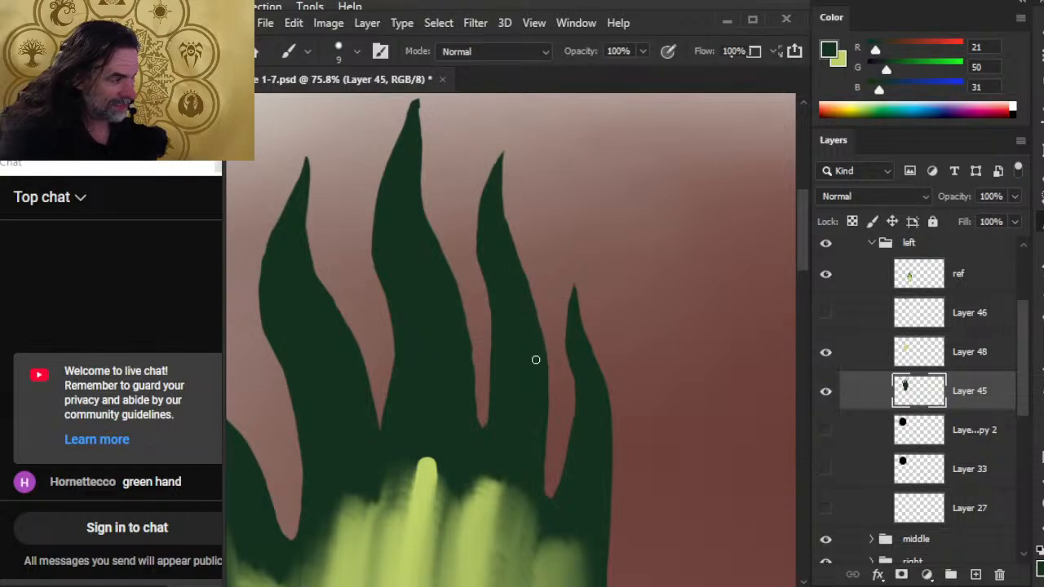
{"action": "key", "text": "e"}
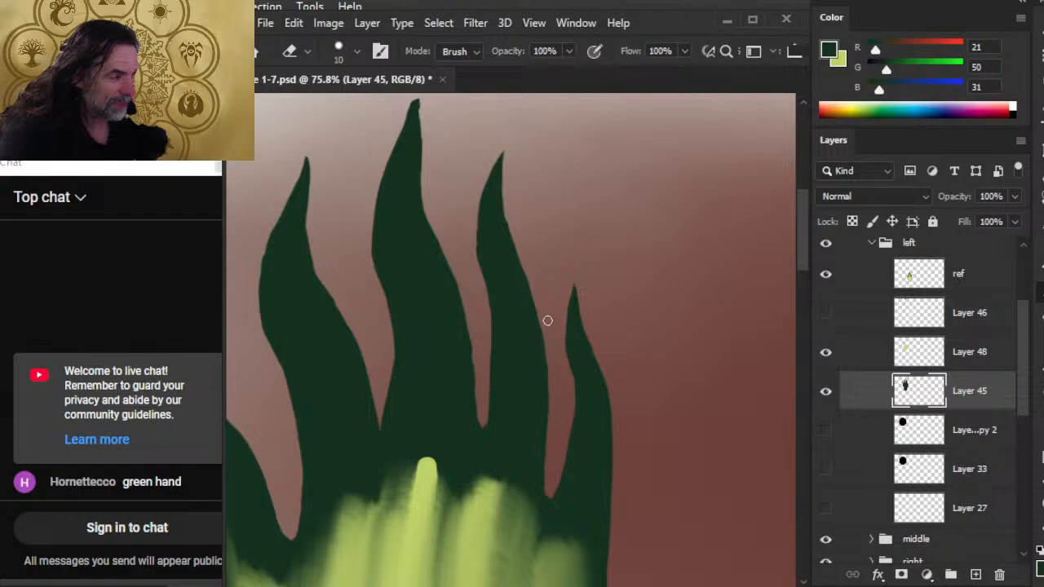
{"action": "key", "text": "b"}
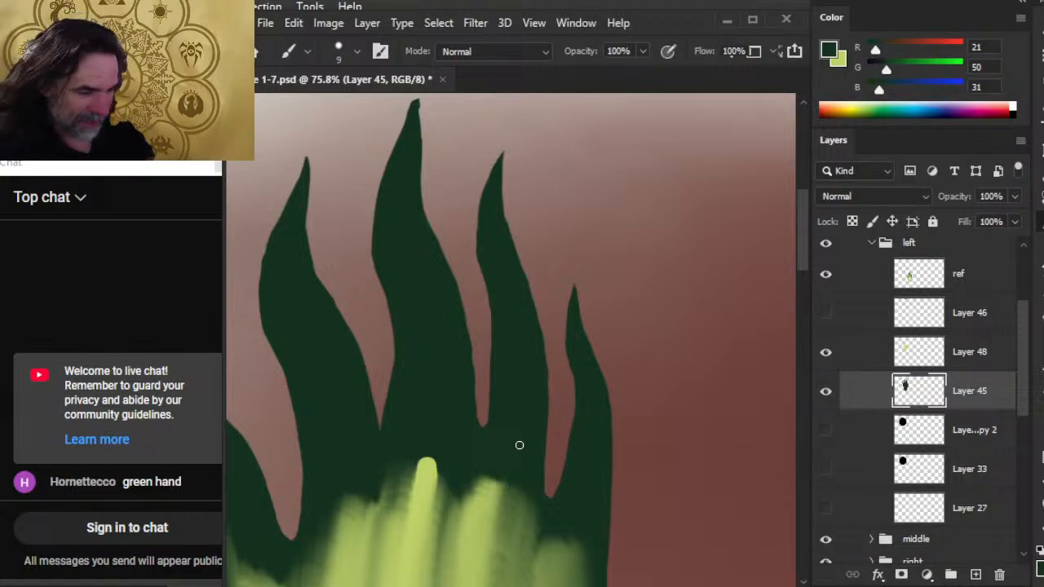
Widen and round the base of the gap between the index and middle fingers, and smooth the middle finger's lower right edge in dark green.
{"action": "key", "text": "e"}
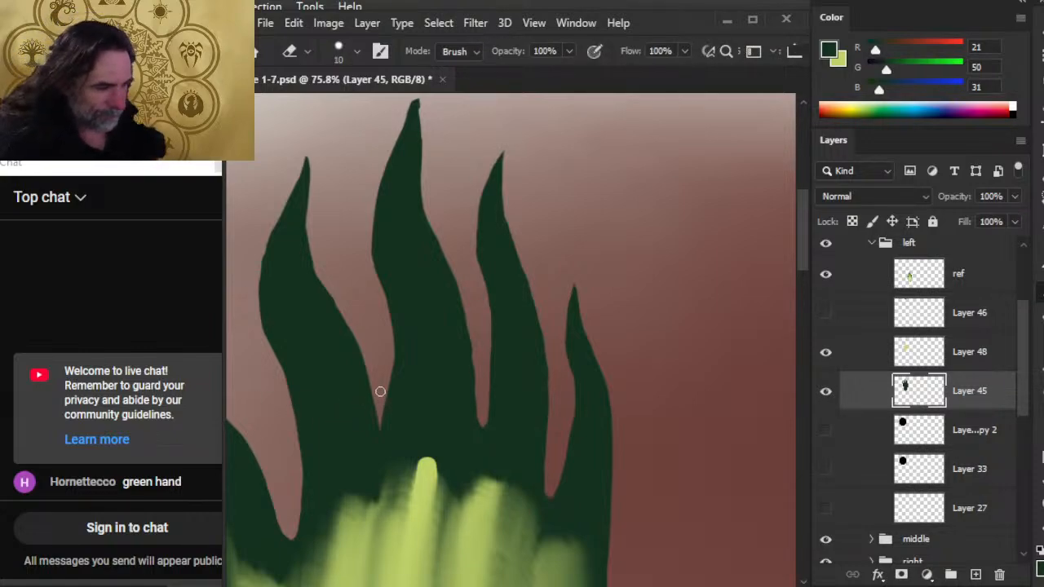
{"action": "left_click_drag", "start_coordinate": [380, 392], "coordinate": [383, 425]}
{"action": "key", "text": "b"}
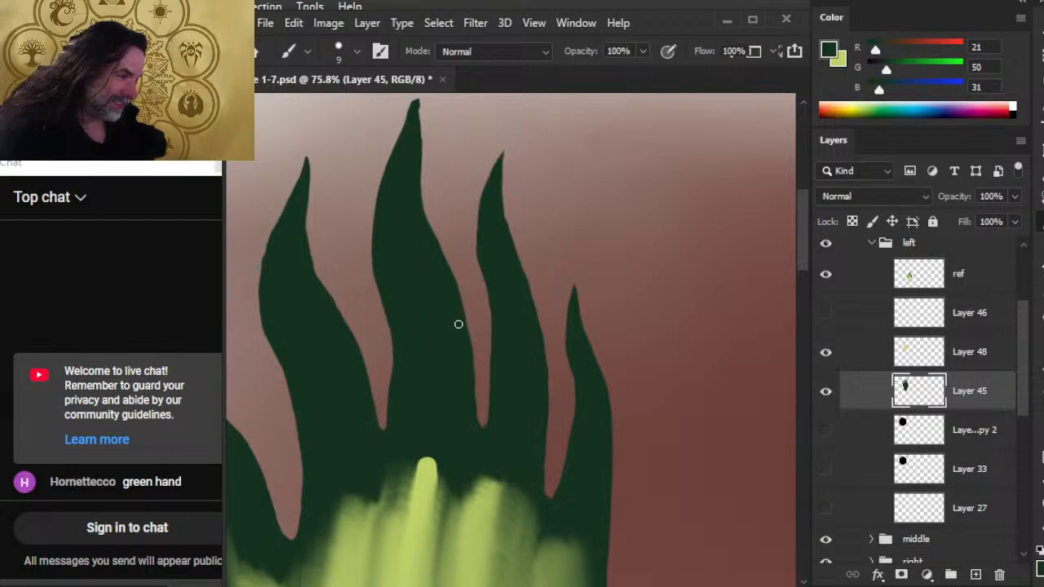
{"action": "left_click_drag", "start_coordinate": [458, 324], "coordinate": [474, 405]}
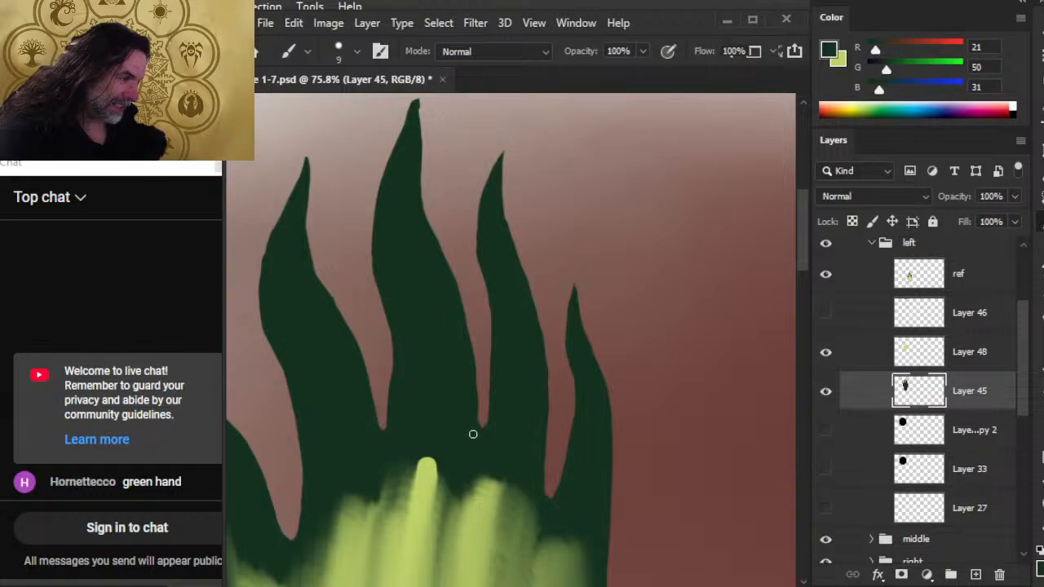
{"action": "key", "text": "z"}
{"action": "left_click_drag", "start_coordinate": [453, 453], "coordinate": [394, 509]}
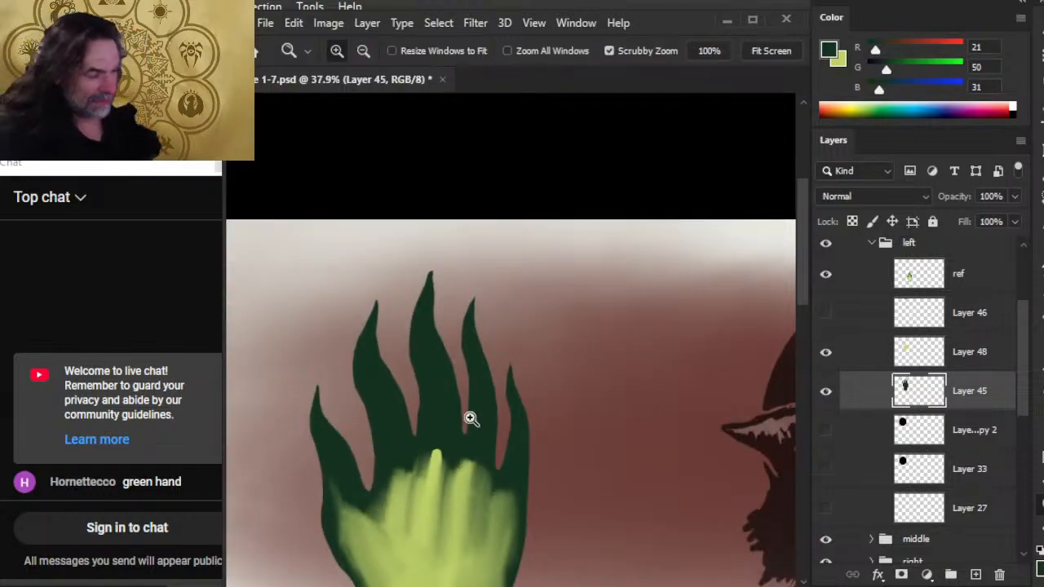
Sharpen the middle finger's tip and refine the gap between the index and middle fingers with the 9 px brush and 10 px Eraser.
{"action": "left_click_drag", "start_coordinate": [470, 422], "coordinate": [486, 412]}
{"action": "key", "text": "b"}
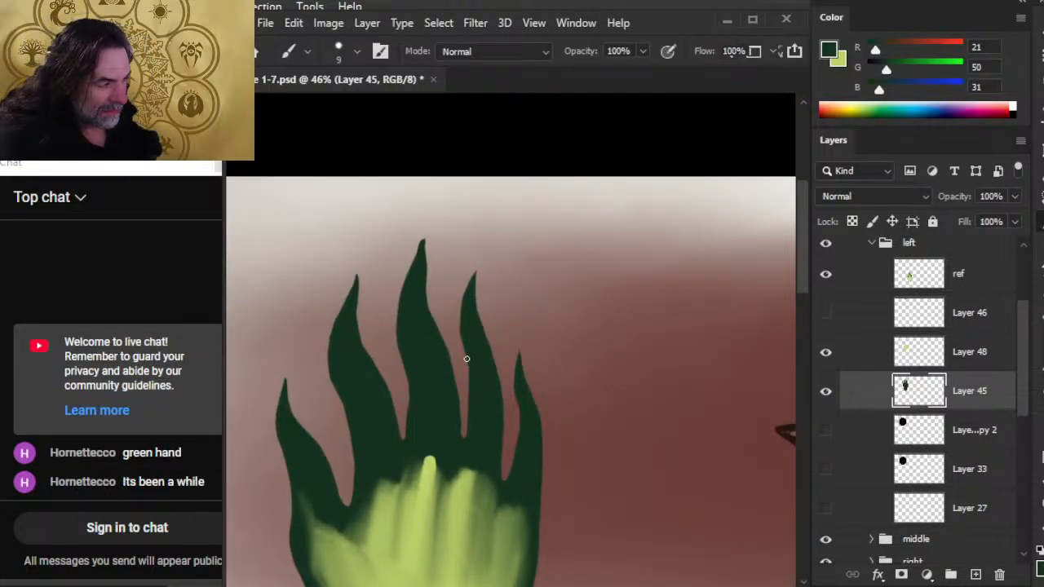
{"action": "key", "text": "e"}
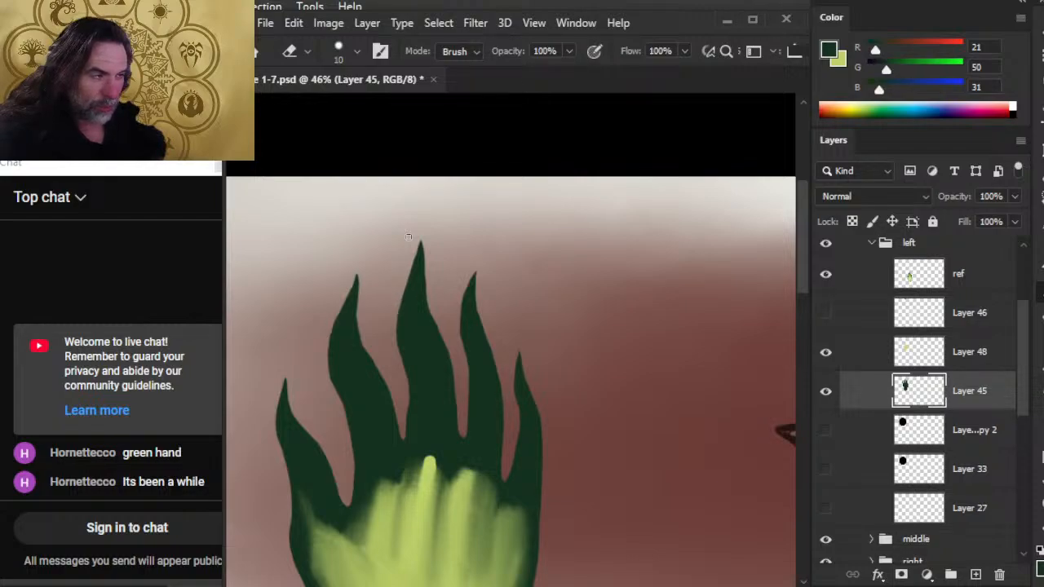
{"action": "key", "text": "b"}
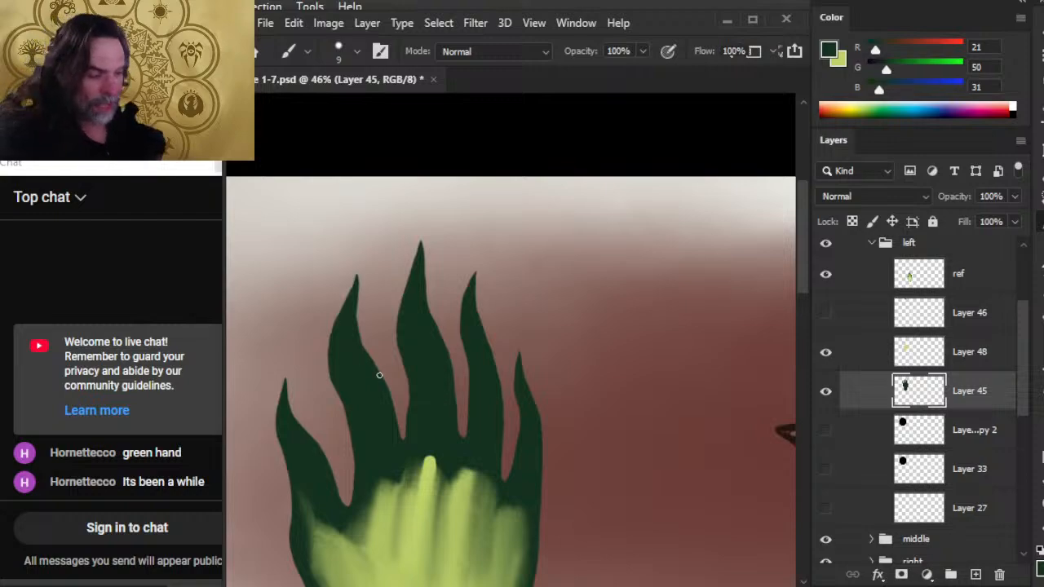
{"action": "key", "text": "e"}
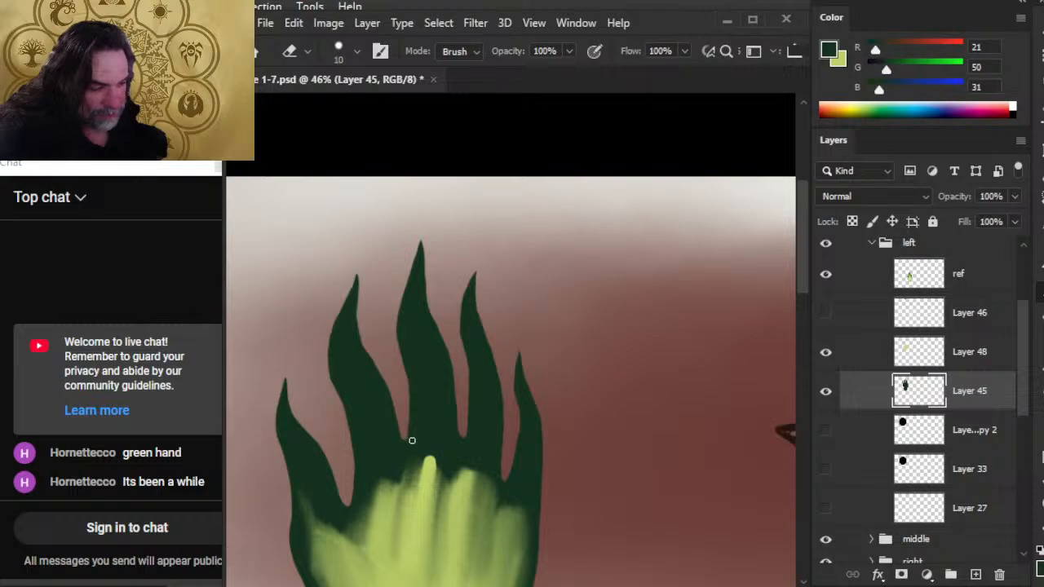
{"action": "key", "text": "b"}
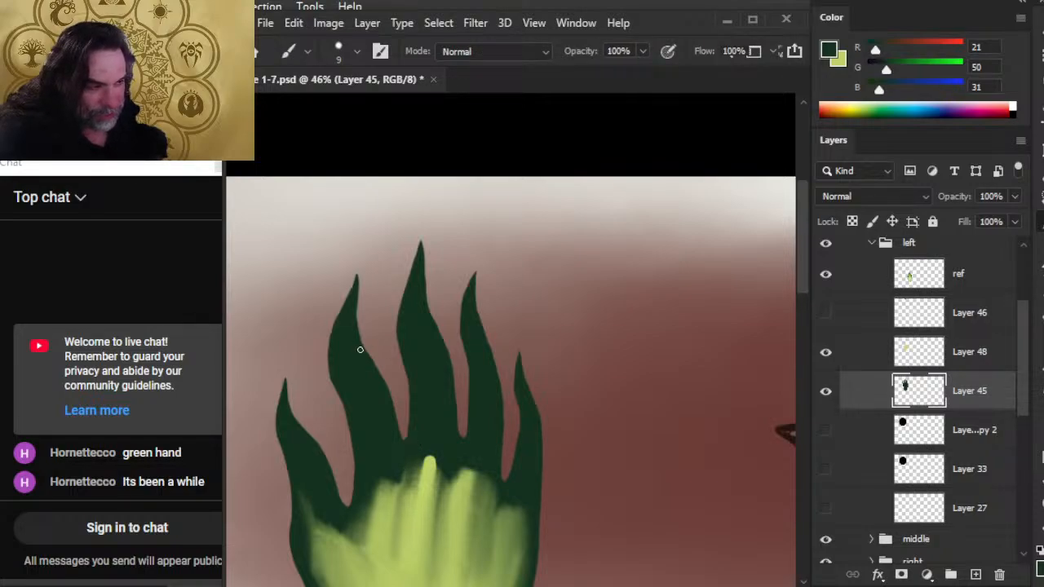
Smooth the index finger's right edge with dark green and the 10 px Eraser, undoing a faulty stroke near its tip.
{"action": "left_click_drag", "start_coordinate": [357, 303], "coordinate": [358, 330]}
{"action": "key", "text": "e"}
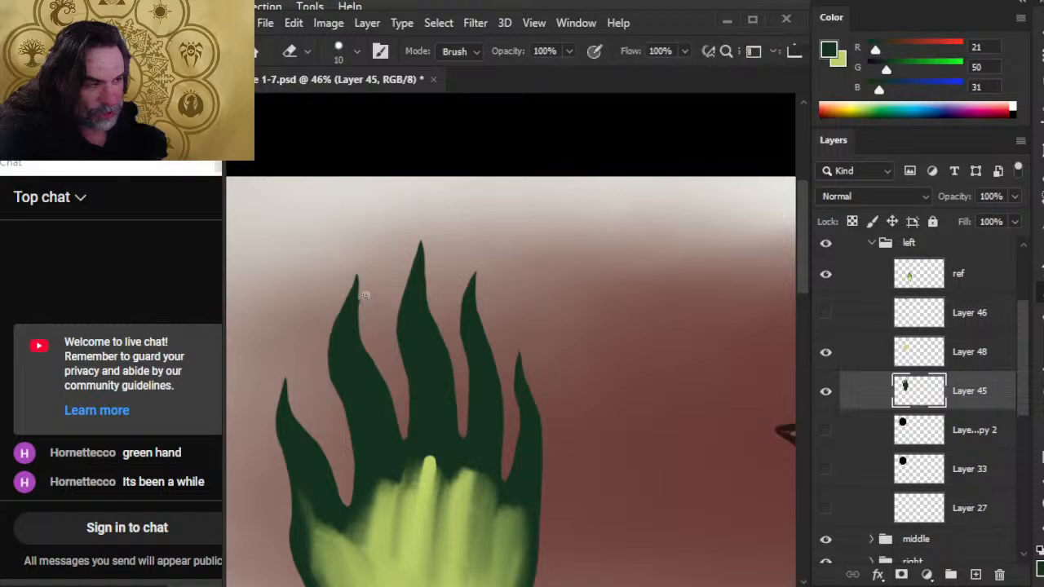
{"action": "key", "text": "ctrl+z"}
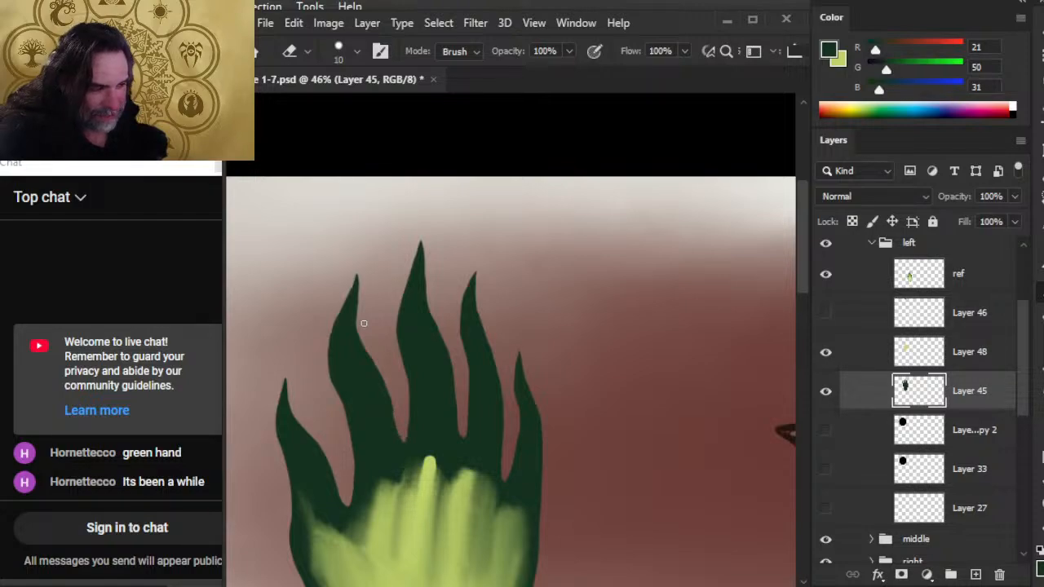
{"action": "key", "text": "b"}
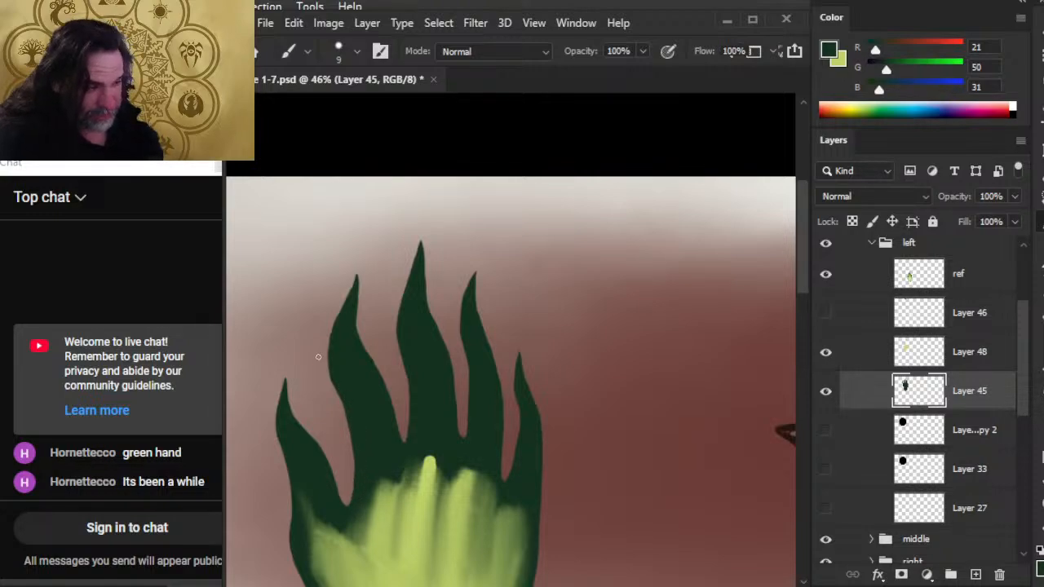
Slim and smooth both sides of the index finger, enlarging the Eraser to 25 px and reducing it to 20 px, with 9 px brush touch-ups.
{"action": "key", "text": "e"}
{"action": "key", "text": "bracketright"}
{"action": "key", "text": "bracketright"}
{"action": "key", "text": "bracketright"}
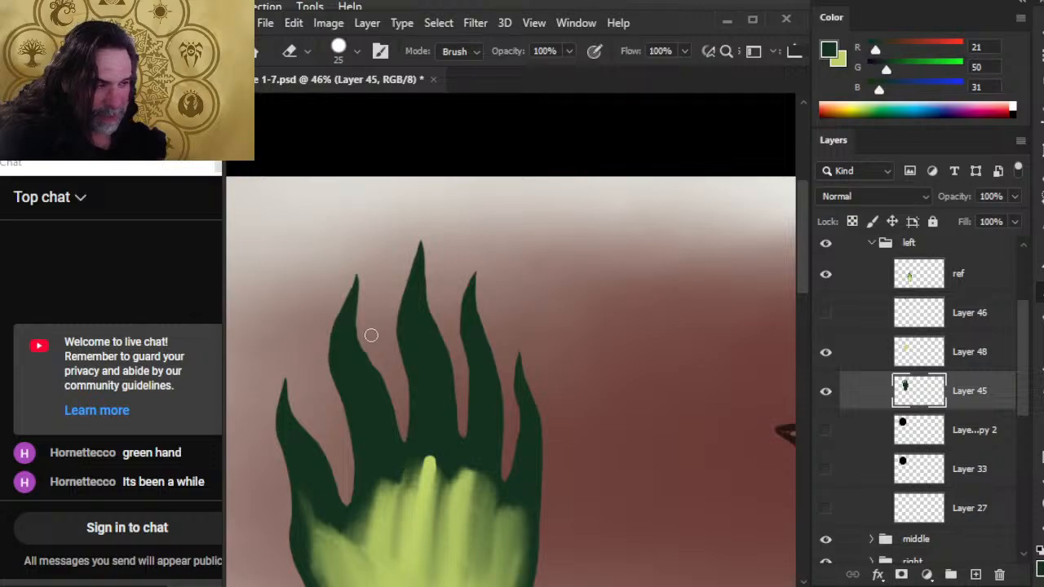
{"action": "key", "text": "b"}
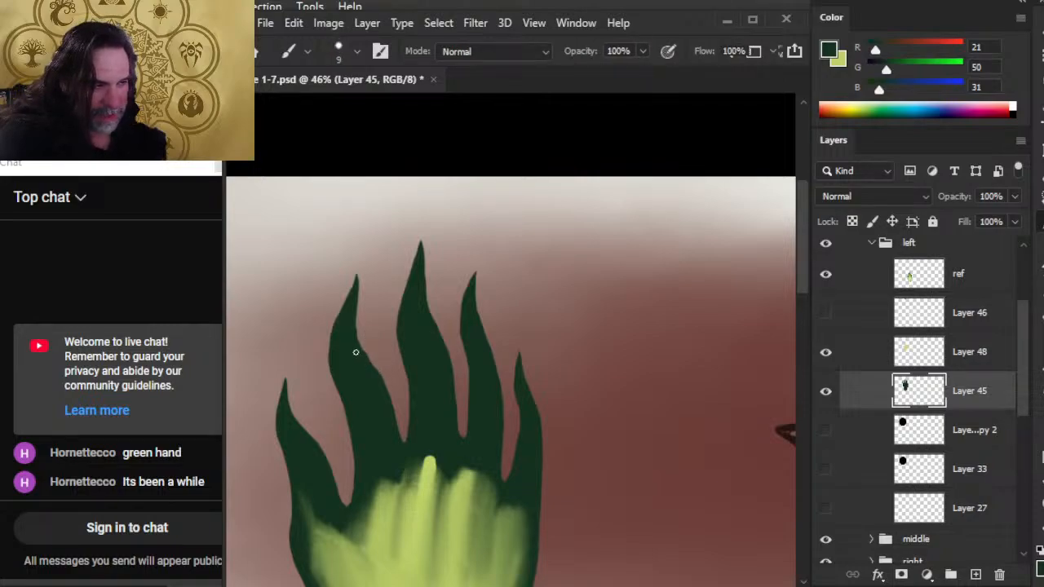
{"action": "key", "text": "e"}
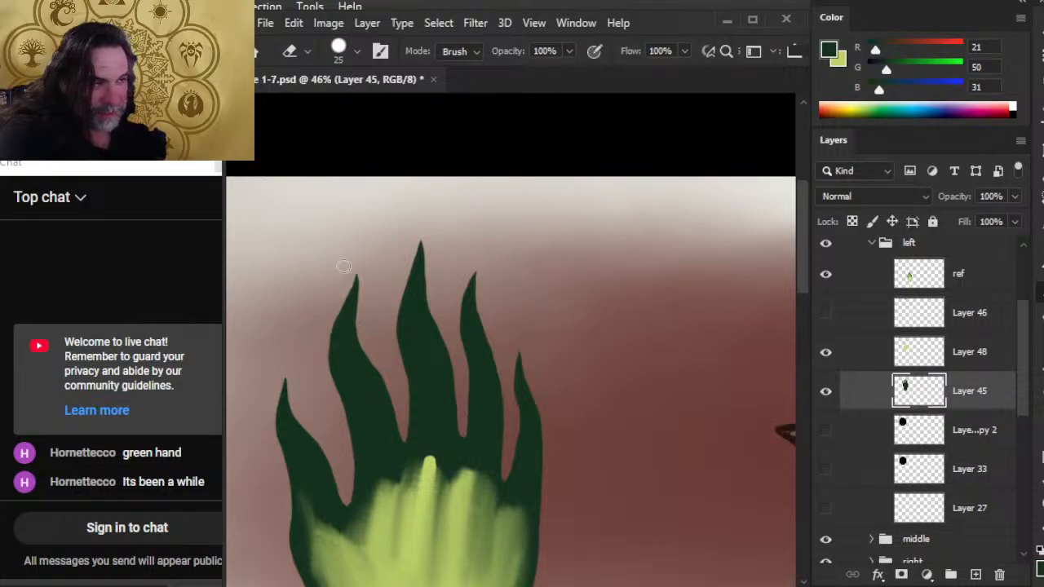
{"action": "key", "text": "b"}
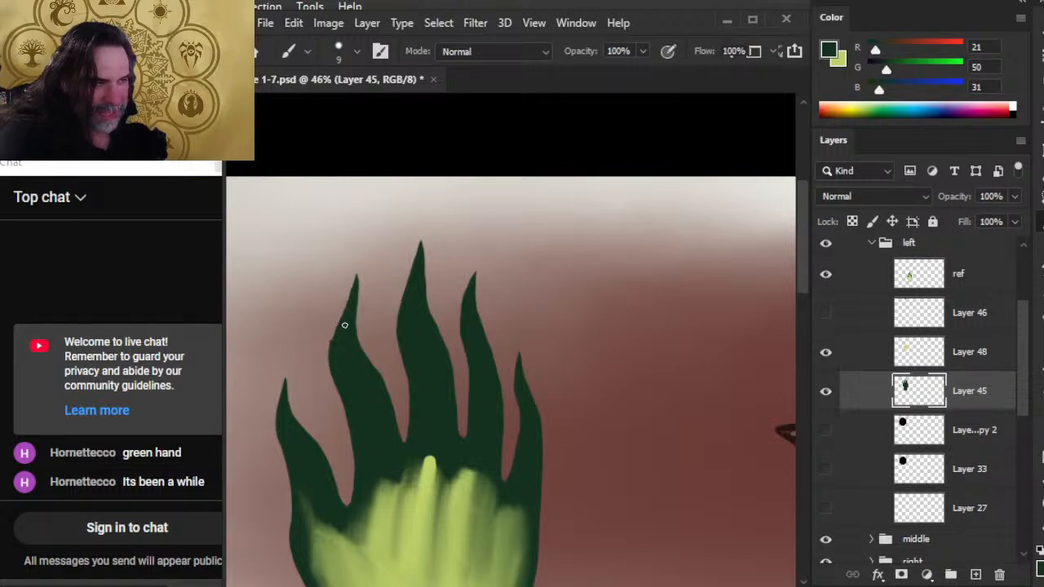
{"action": "key", "text": "e"}
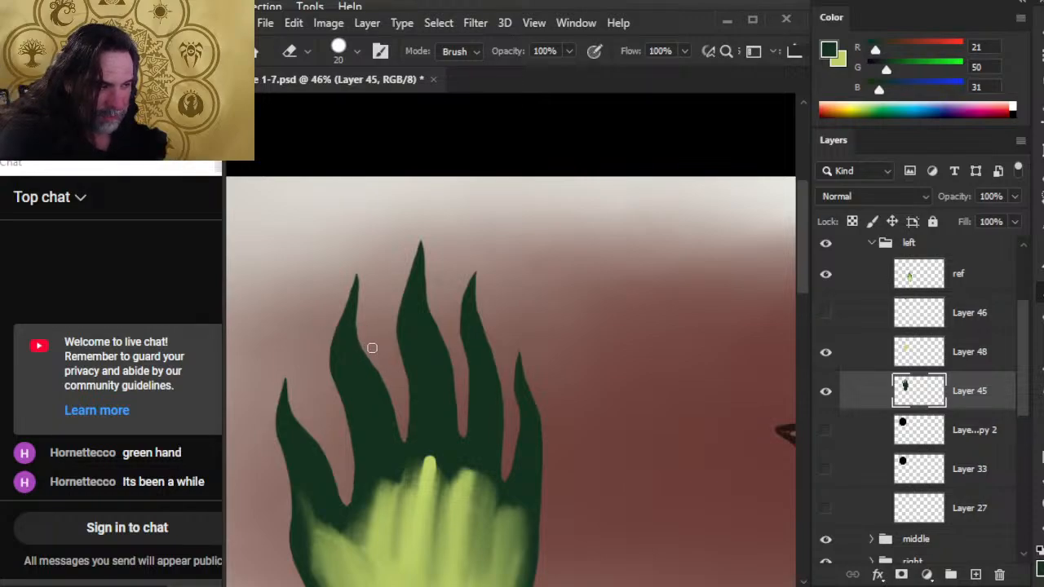
{"action": "key", "text": "bracketleft"}
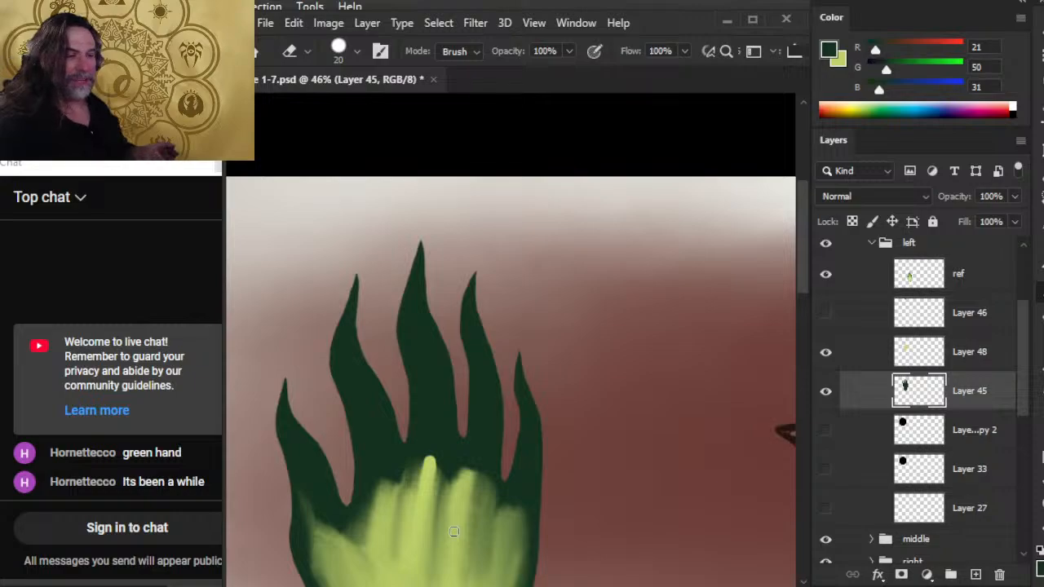
Smooth the index finger's lower right edge and deepen the gap beside it, using the brush and Eraser both at 9 px.
{"action": "key", "text": "b"}
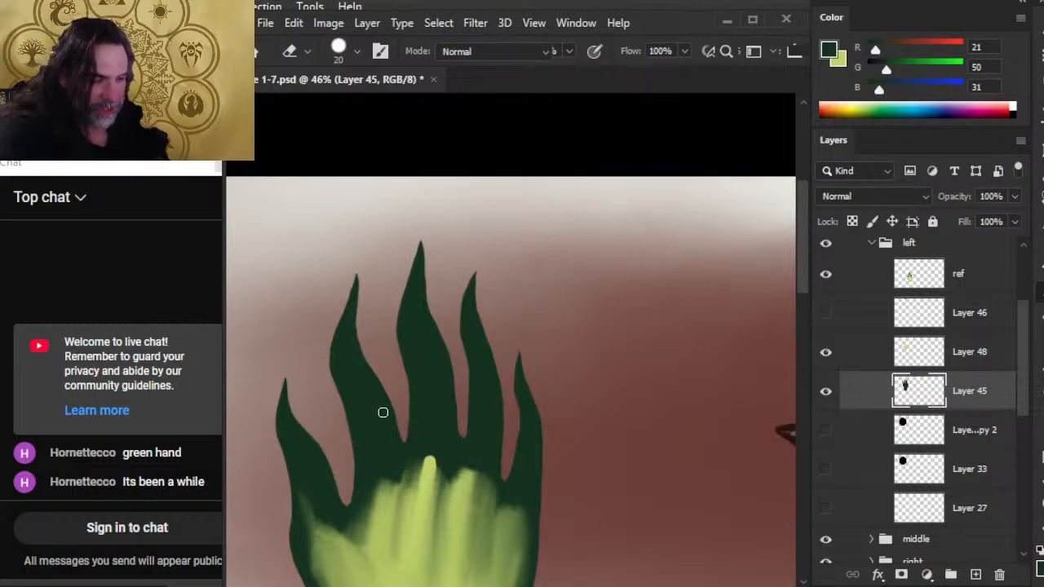
{"action": "key", "text": "e"}
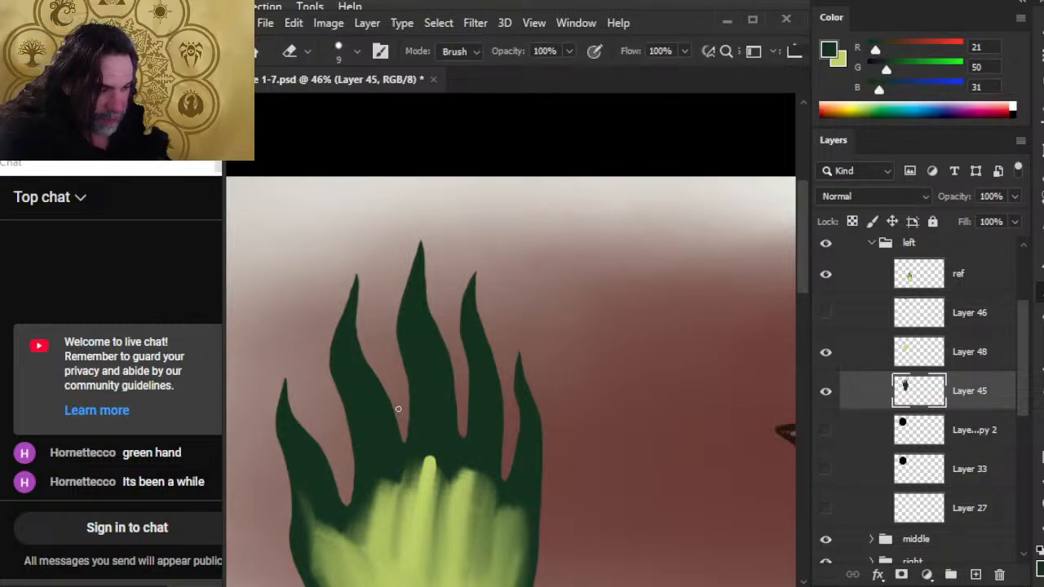
{"action": "key", "text": "b"}
{"action": "key", "text": "e"}
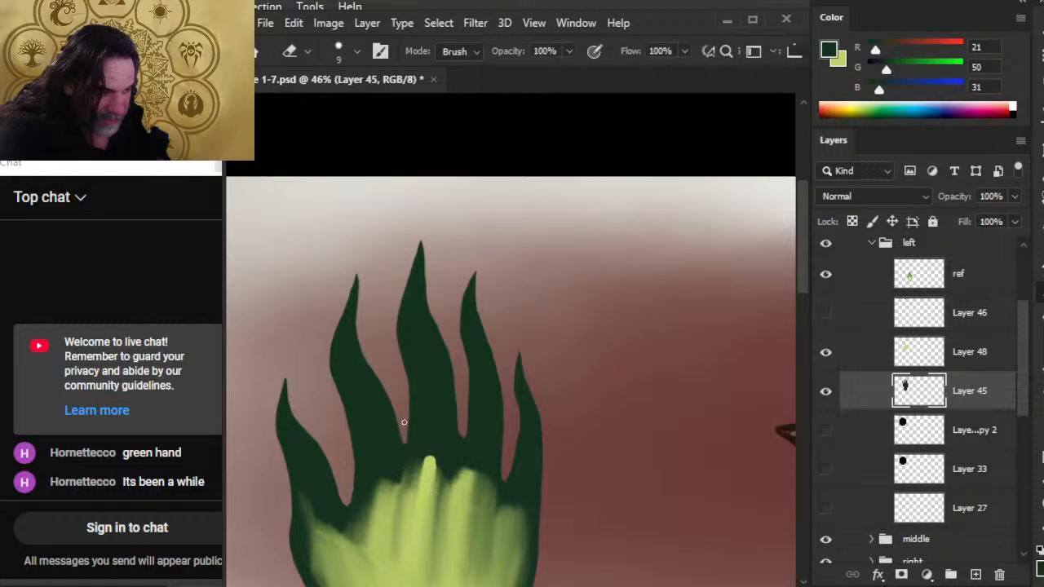
{"action": "key", "text": "b"}
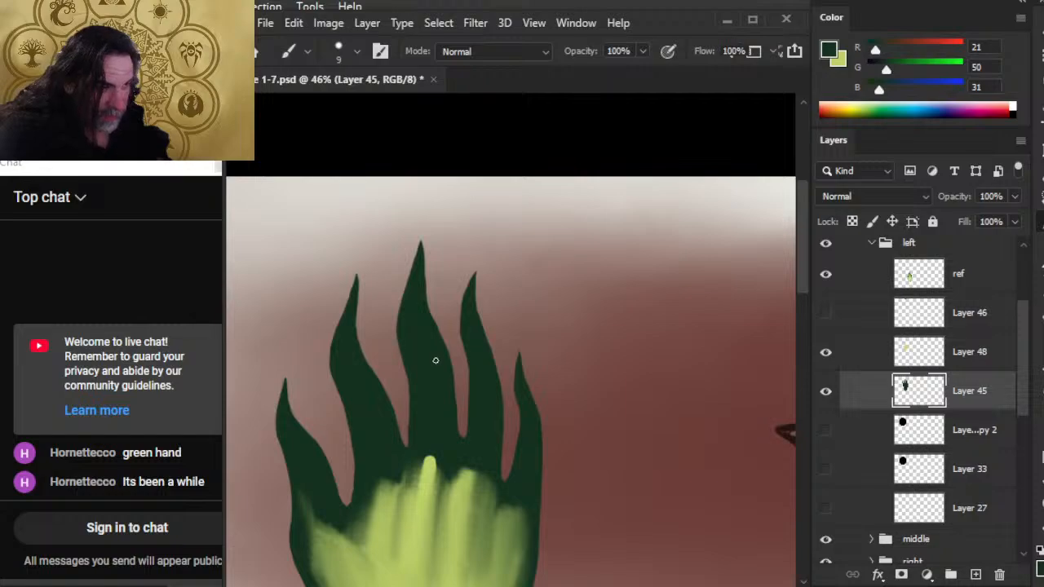
Carve back the middle finger's lower left edge and round the base of the adjoining gap with the 9 px Eraser and brush.
{"action": "key", "text": "e"}
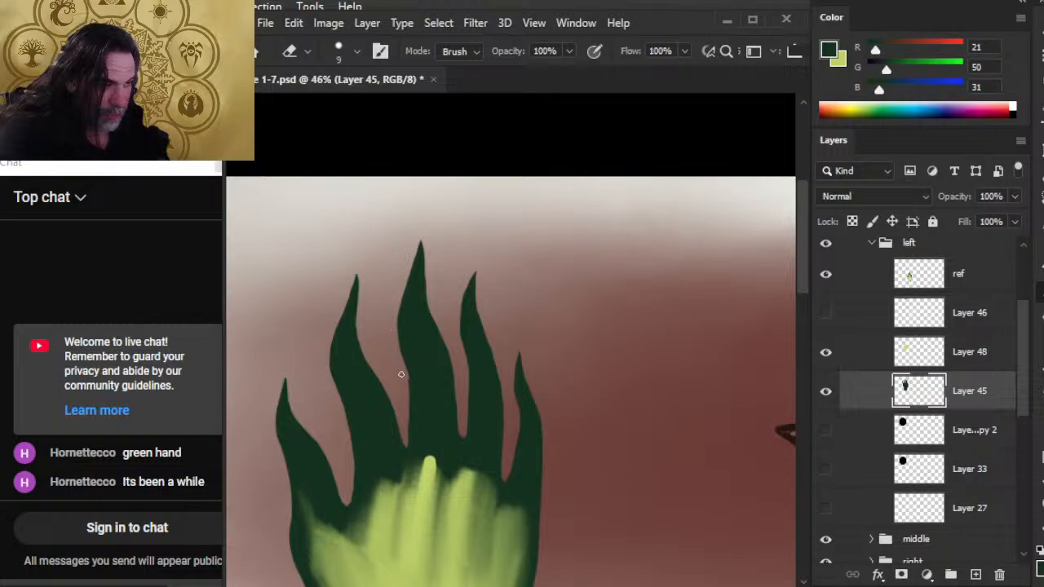
{"action": "left_click_drag", "start_coordinate": [402, 373], "coordinate": [408, 418]}
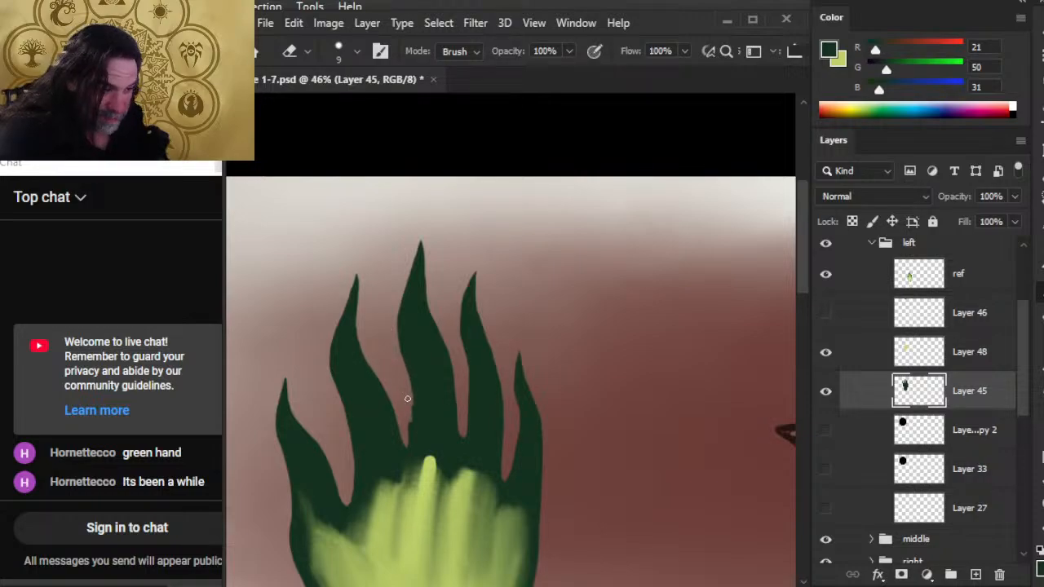
{"action": "key", "text": "b"}
{"action": "key", "text": "e"}
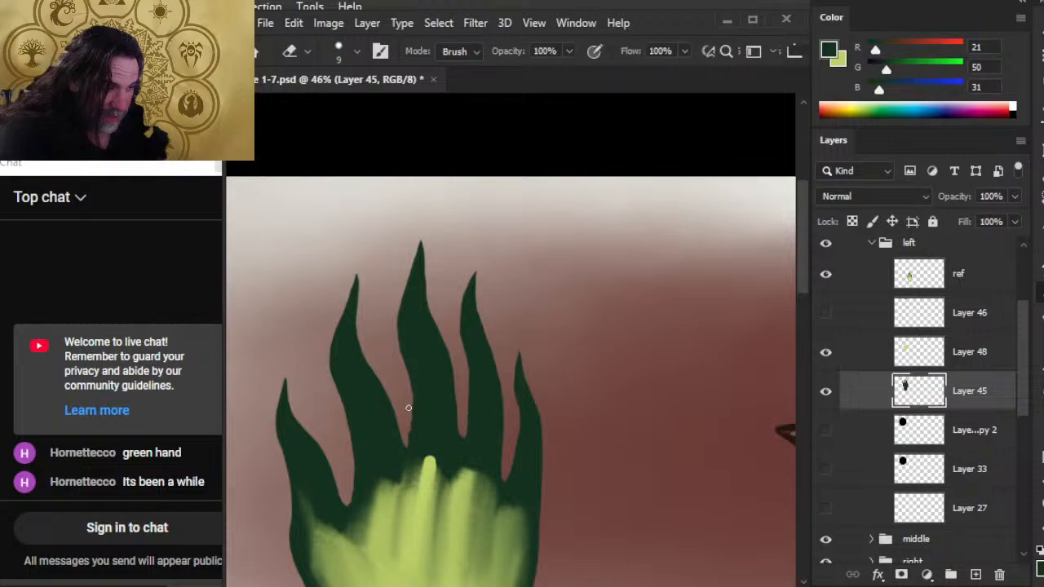
{"action": "key", "text": "b"}
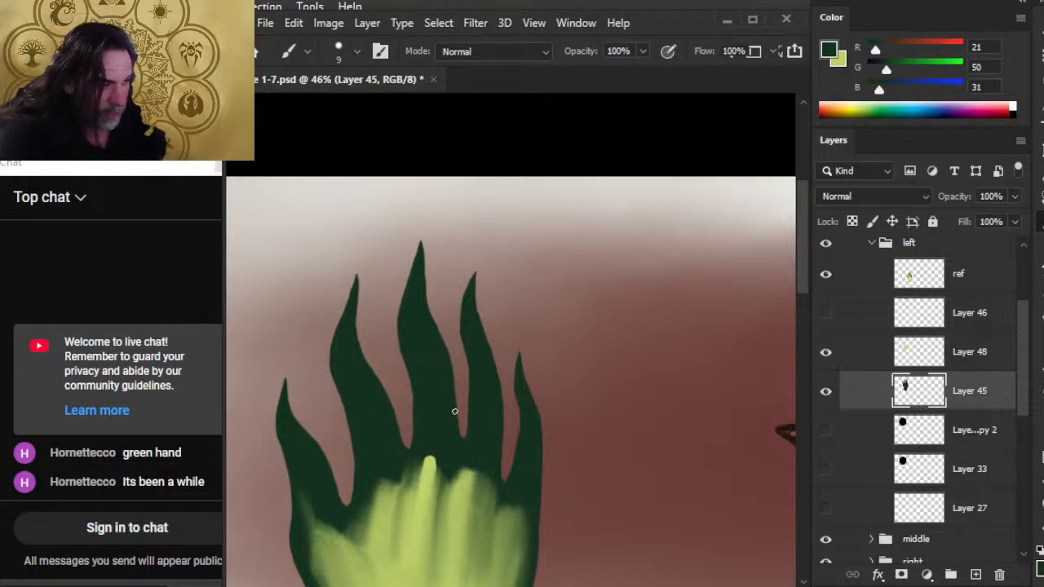
Slim the middle finger by trimming its left edge, and touch up the base of the index-middle gap in dark green.
{"action": "key", "text": "e"}
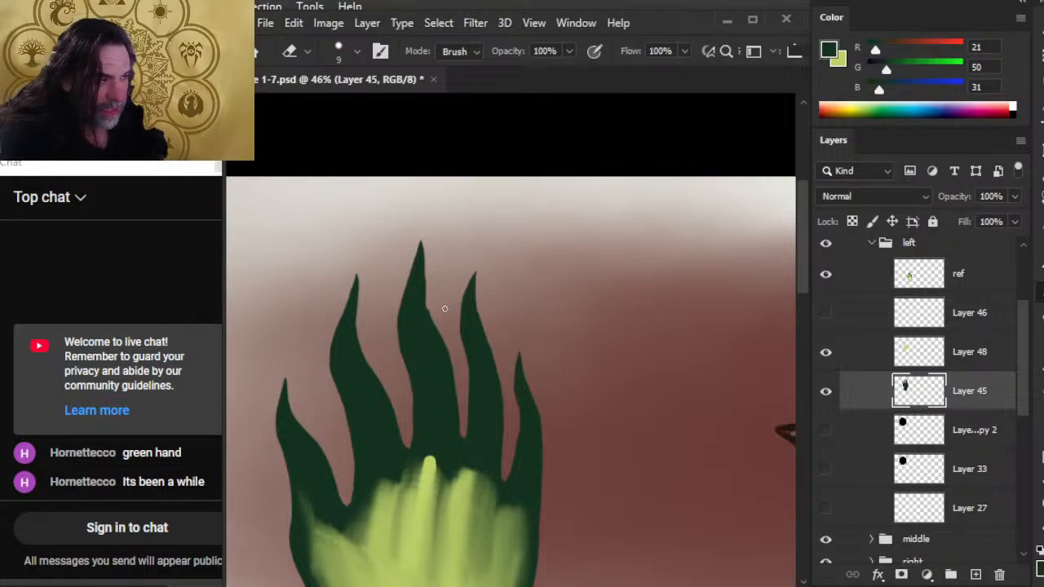
{"action": "key", "text": "b"}
{"action": "key", "text": "e"}
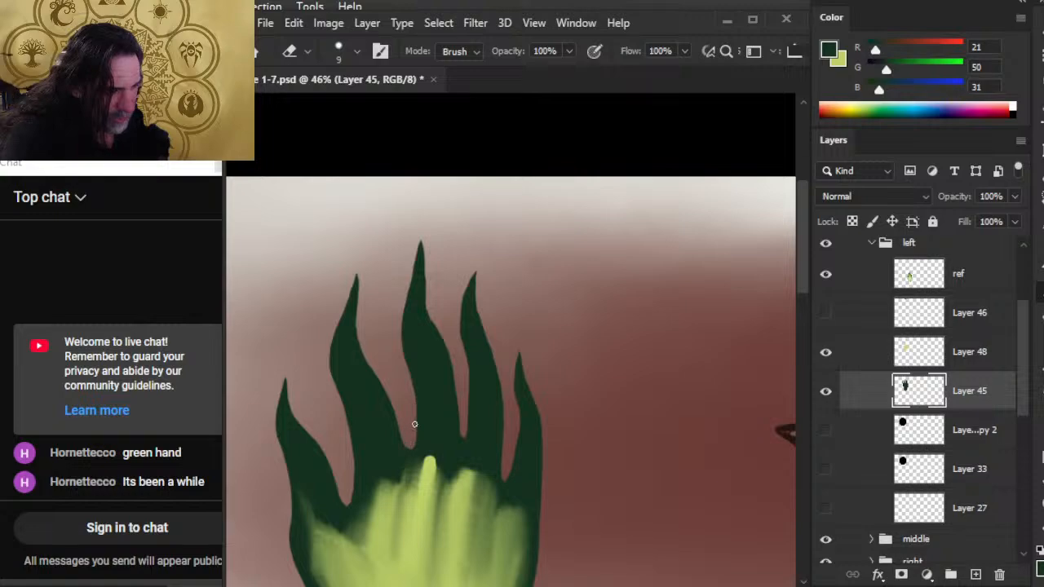
{"action": "key", "text": "b"}
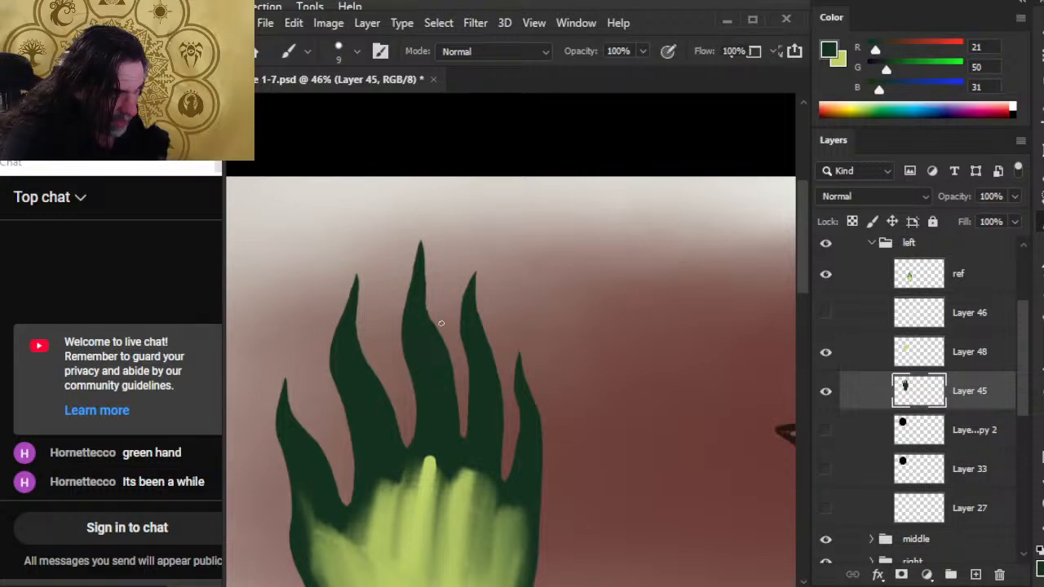
Trim the bulge on the middle finger's right edge into a smooth slope with the 9 px Eraser and dark green brush.
{"action": "key", "text": "e"}
{"action": "key", "text": "b"}
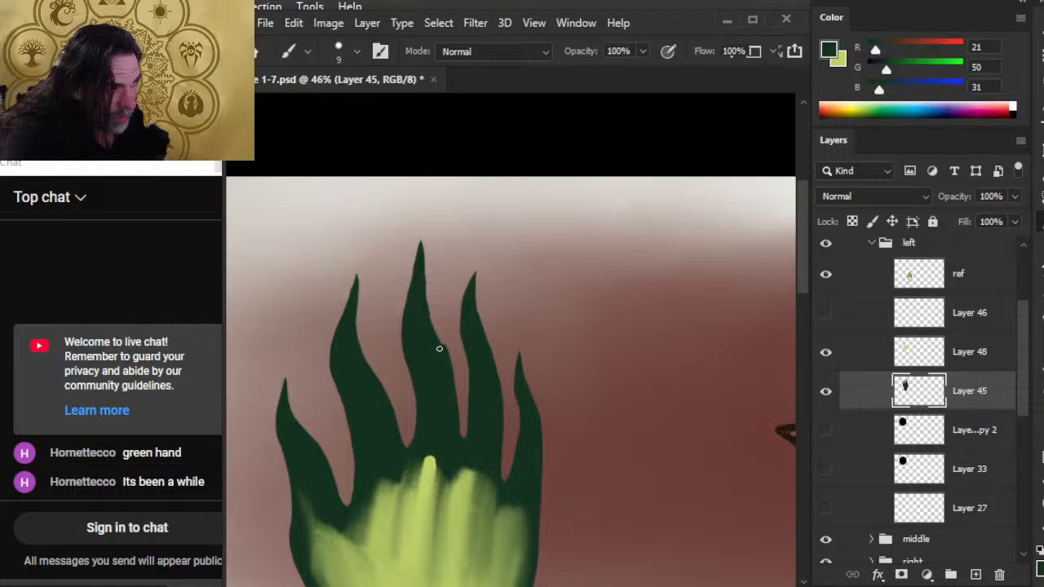
{"action": "key", "text": "e"}
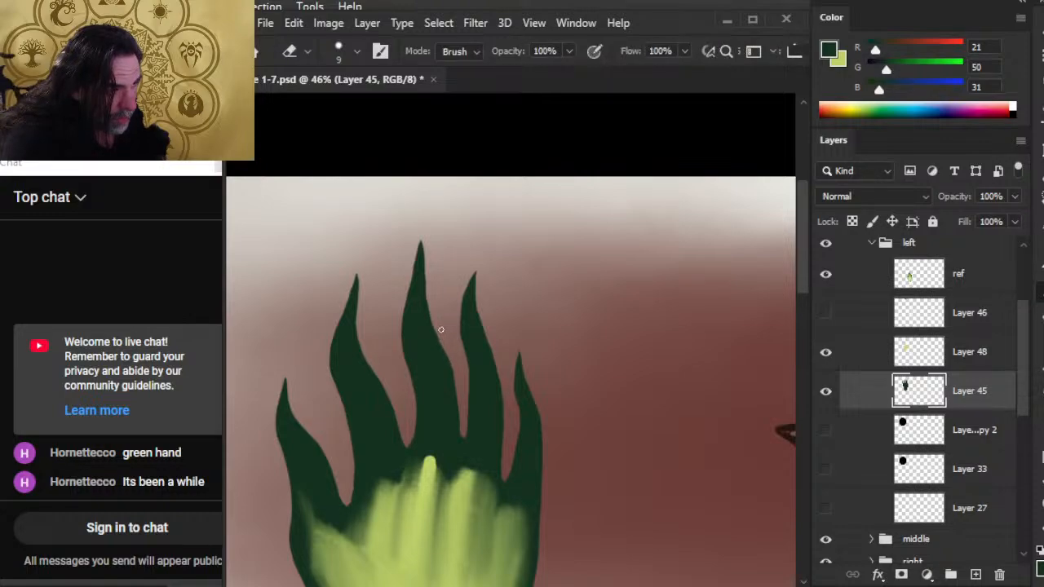
{"action": "key", "text": "b"}
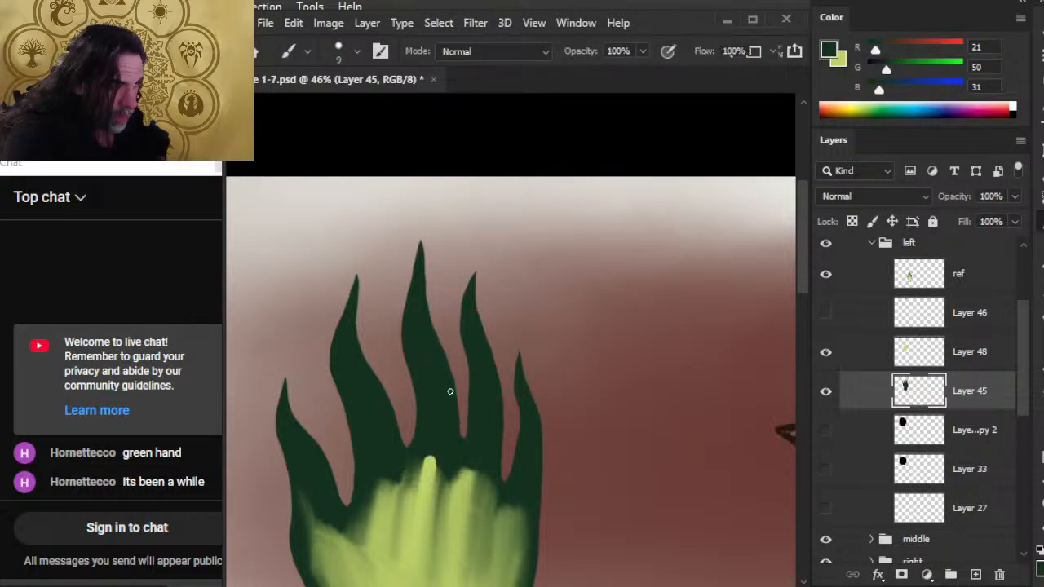
Thin and reshape the middle finger's pointed tip, alternating the 9 px Eraser and dark green brush along both sides.
{"action": "key", "text": "e"}
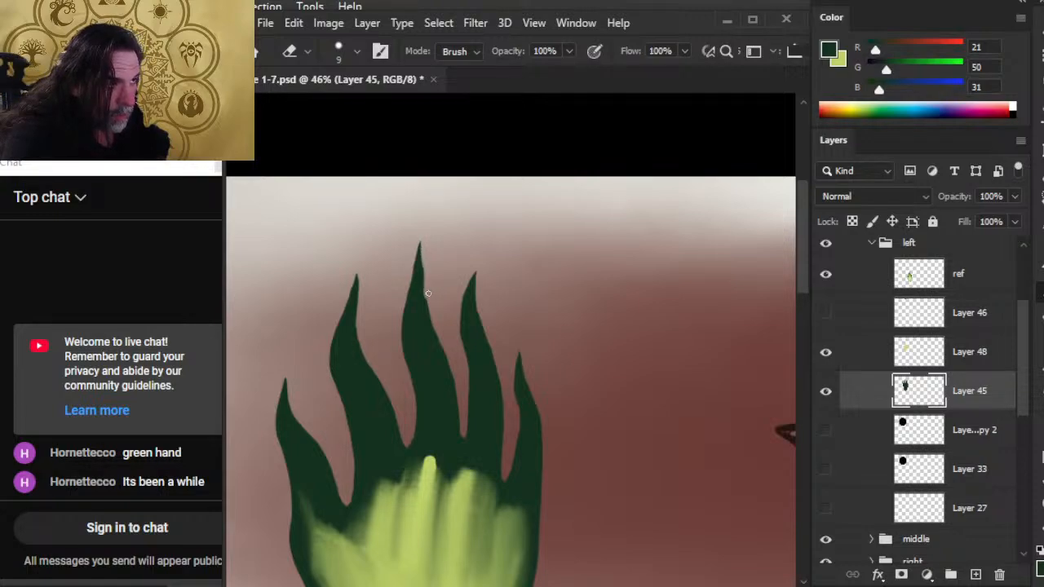
{"action": "key", "text": "b"}
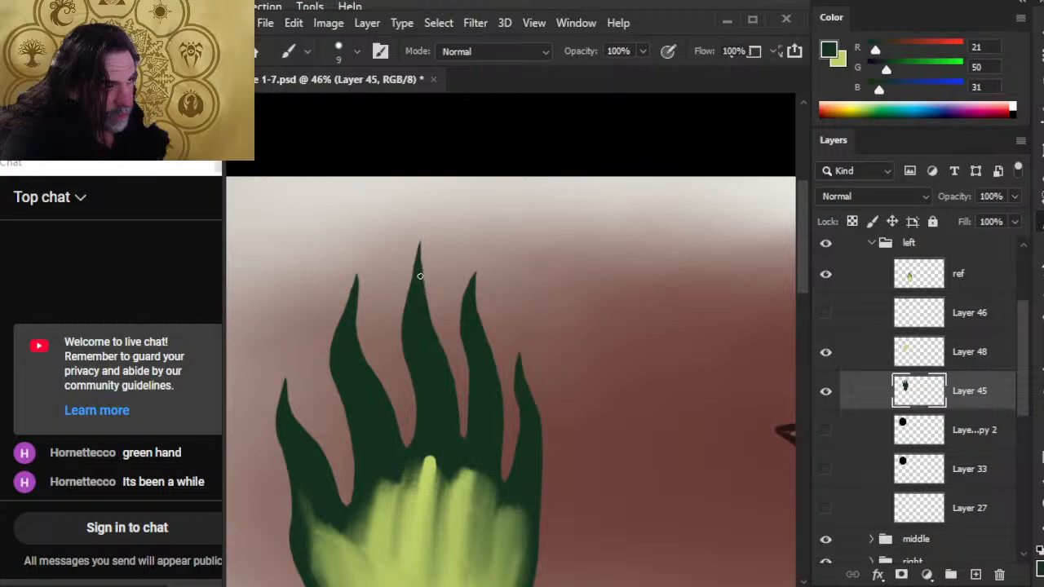
{"action": "key", "text": "e"}
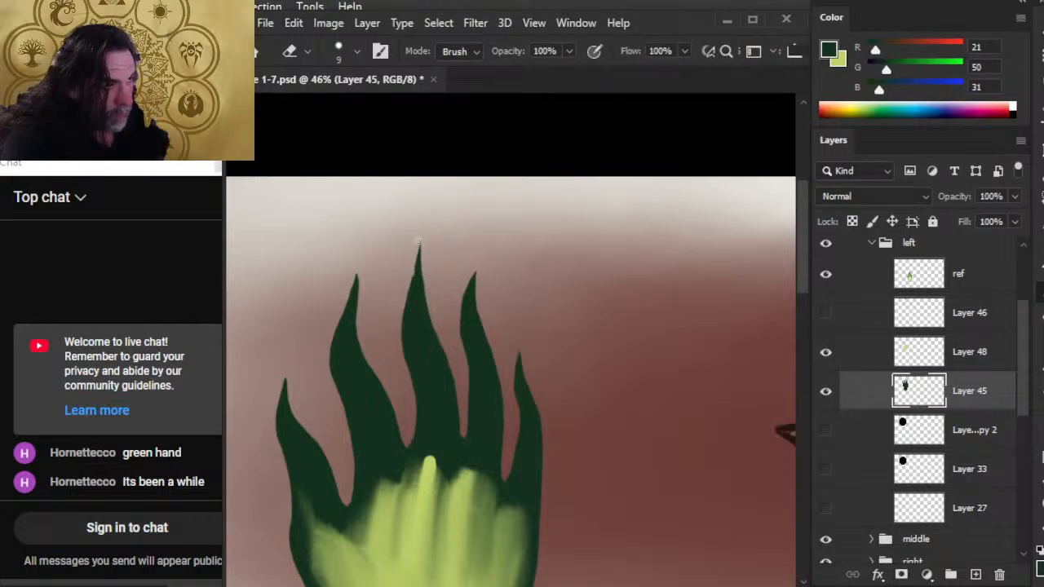
{"action": "key", "text": "b"}
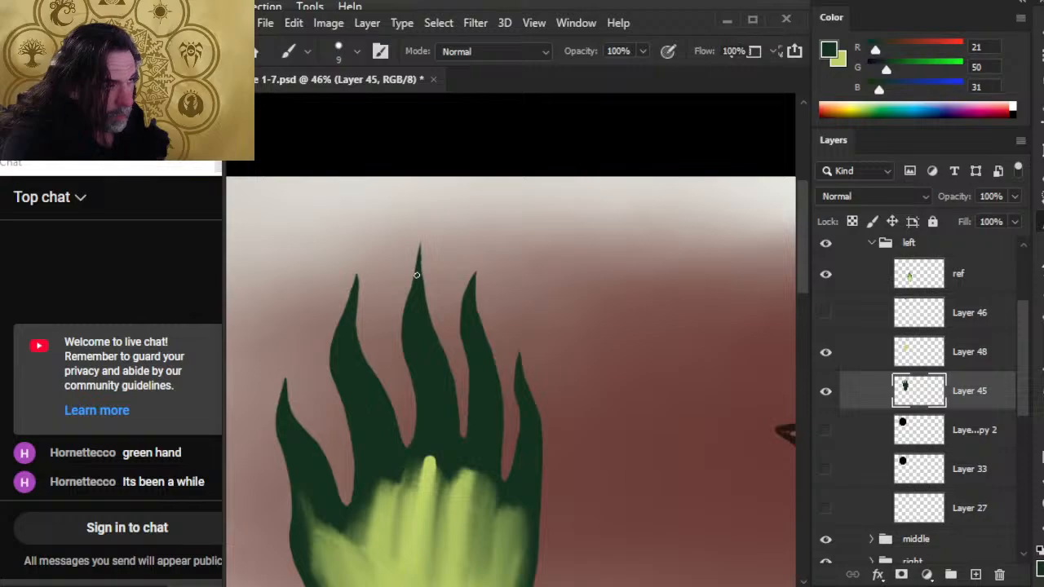
{"action": "mouse_move", "coordinate": [417, 266]}
{"action": "left_mouse_down"}
{"action": "mouse_move", "coordinate": [413, 285]}
{"action": "mouse_move", "coordinate": [420, 249]}
{"action": "left_mouse_up"}
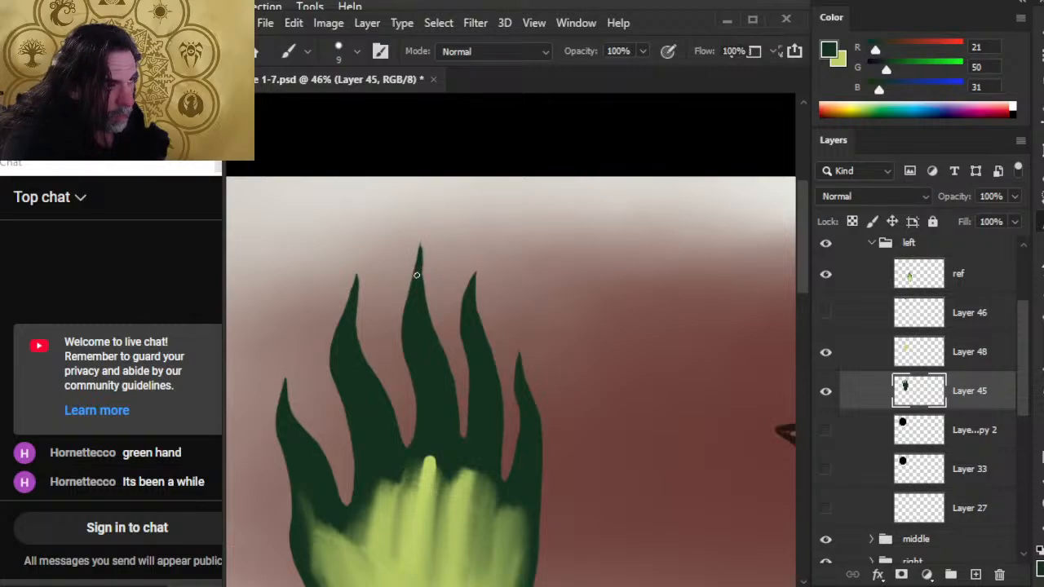
{"action": "key", "text": "e"}
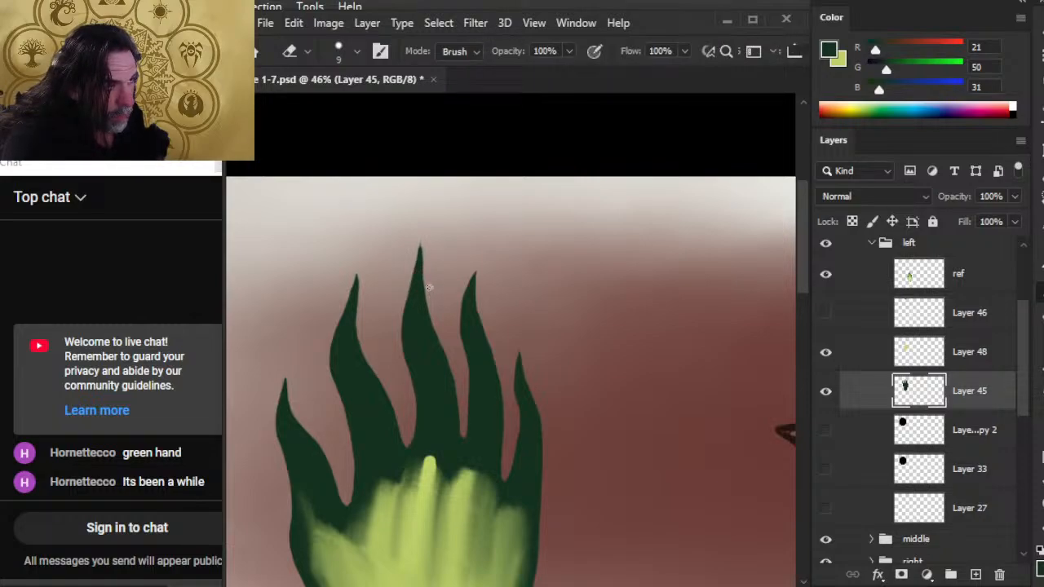
{"action": "left_click_drag", "start_coordinate": [423, 249], "coordinate": [425, 272]}
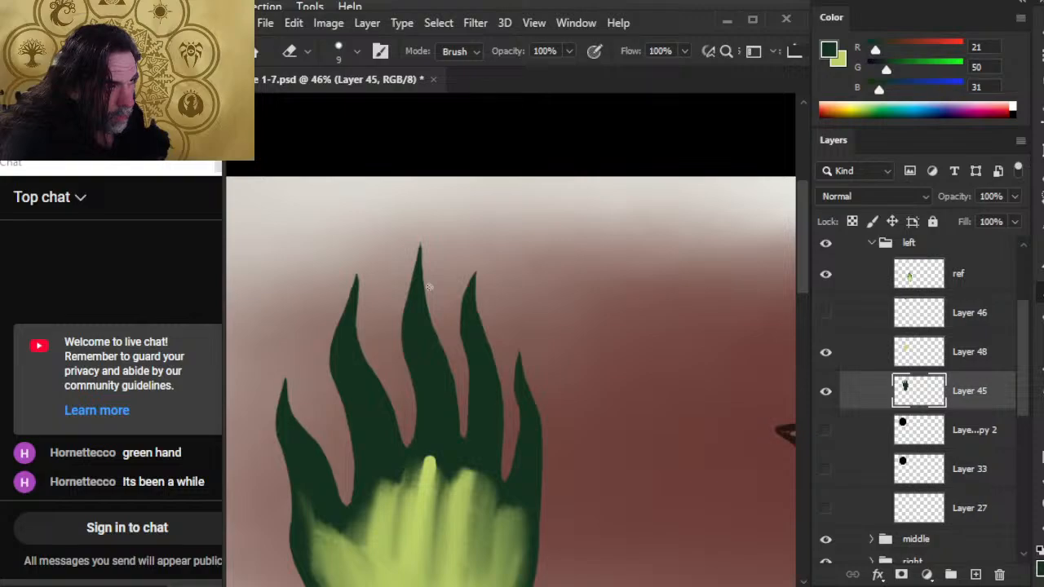
Reshape the ring finger's left edge just below the tip with the dark green brush and the 9 px Eraser.
{"action": "key", "text": "b"}
{"action": "left_click_drag", "start_coordinate": [463, 326], "coordinate": [462, 281]}
{"action": "key", "text": "e"}
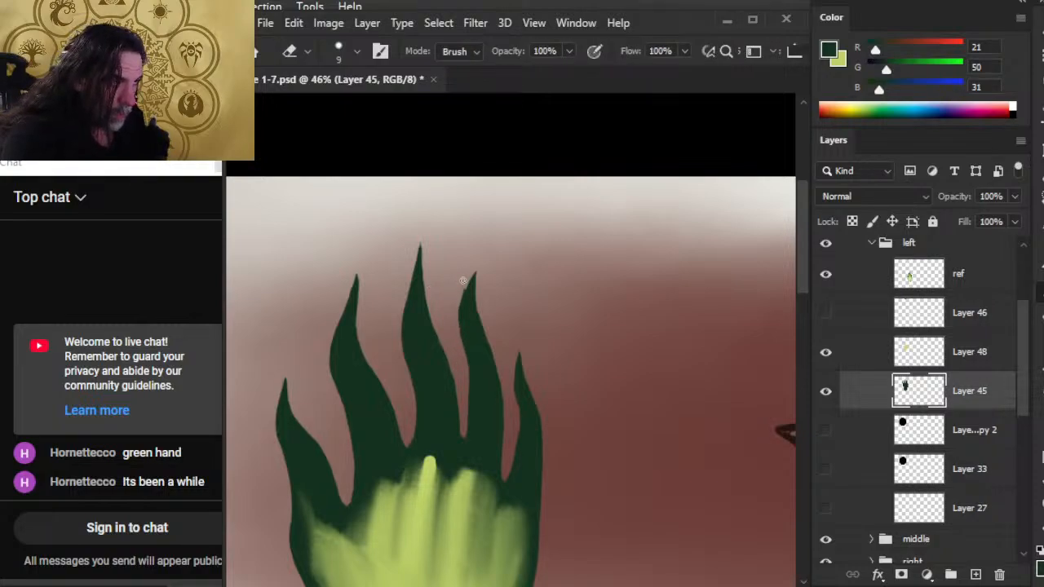
{"action": "left_click_drag", "start_coordinate": [457, 319], "coordinate": [463, 280]}
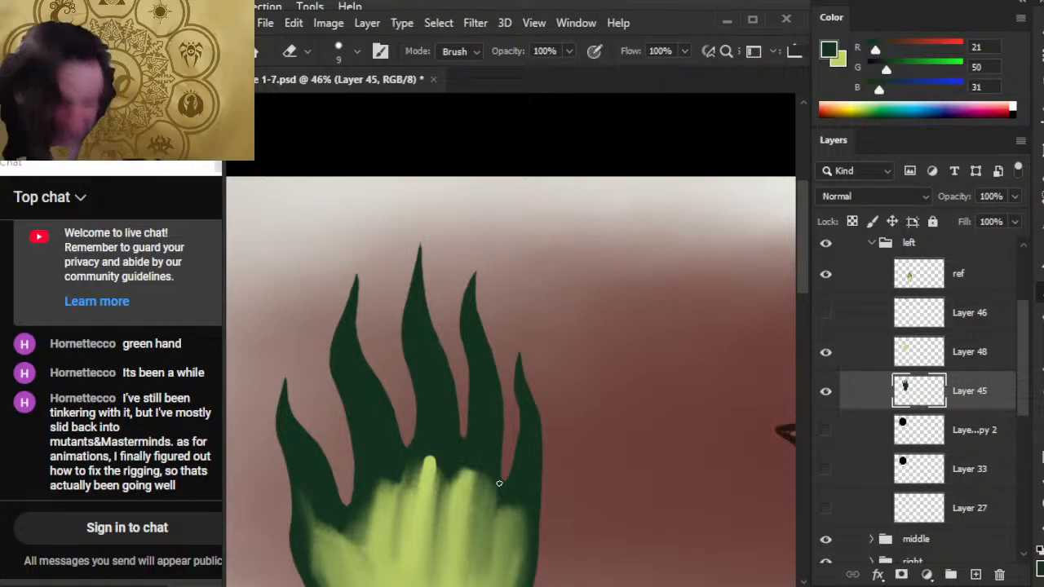
Deepen the gap between the middle and ring fingers with the 9 px Eraser and tidy its base in dark green.
{"action": "key", "text": "b"}
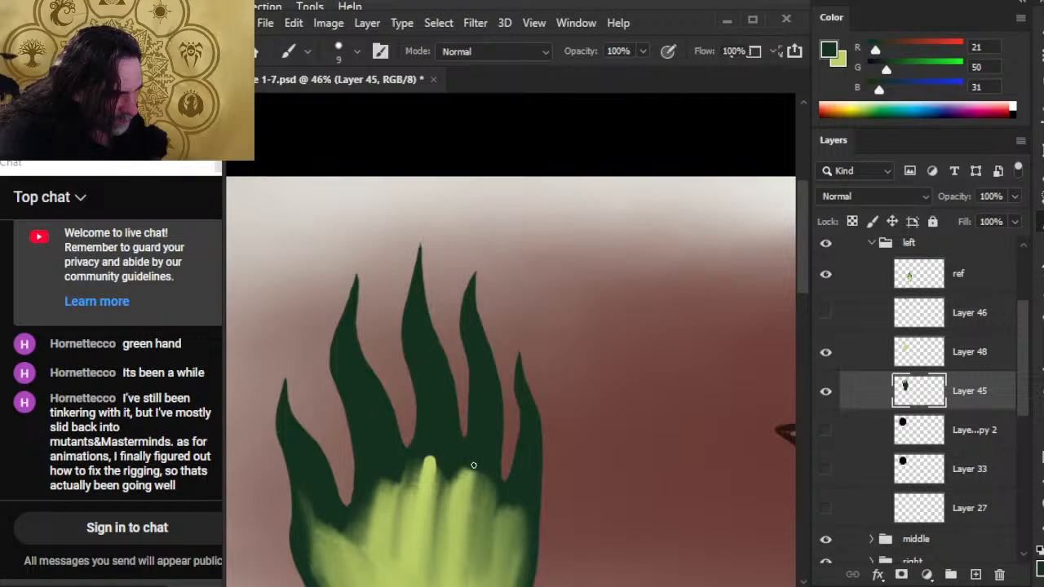
{"action": "key", "text": "e"}
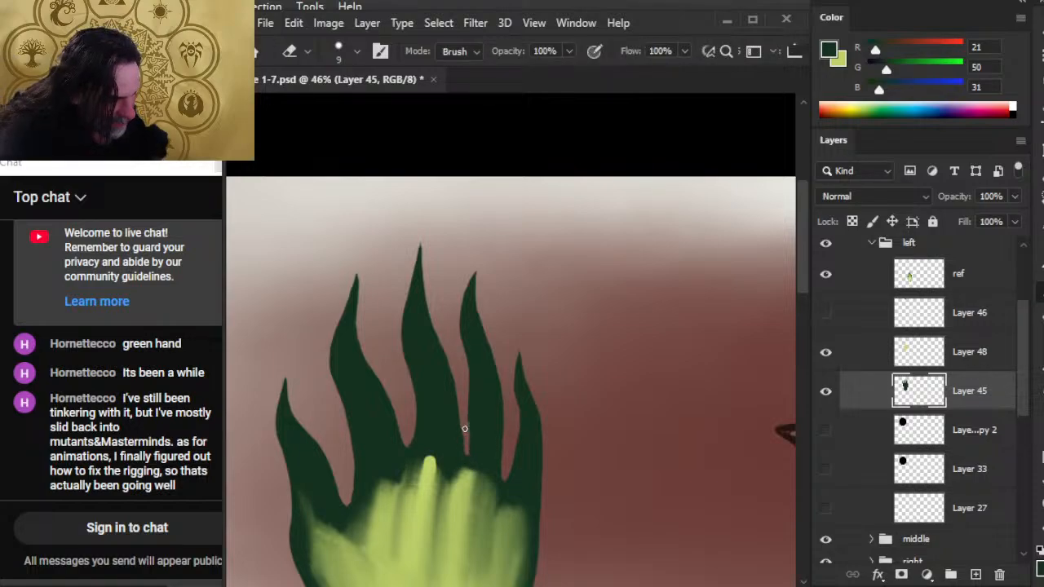
{"action": "key", "text": "b"}
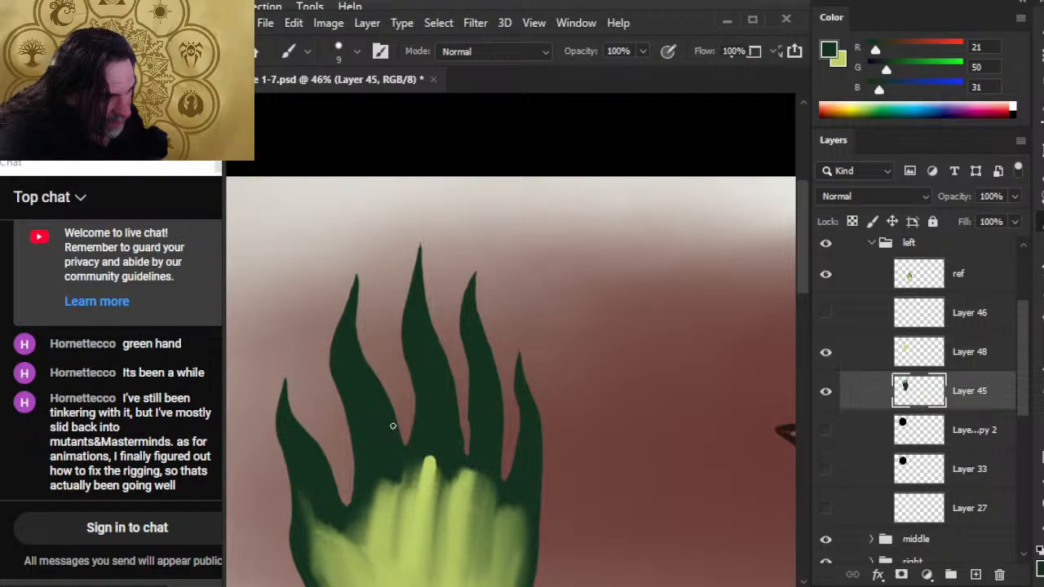
{"action": "key", "text": "z"}
{"action": "left_click_drag", "start_coordinate": [441, 440], "coordinate": [445, 366]}
{"action": "left_click", "coordinate": [468, 340]}
{"action": "key", "text": "e"}
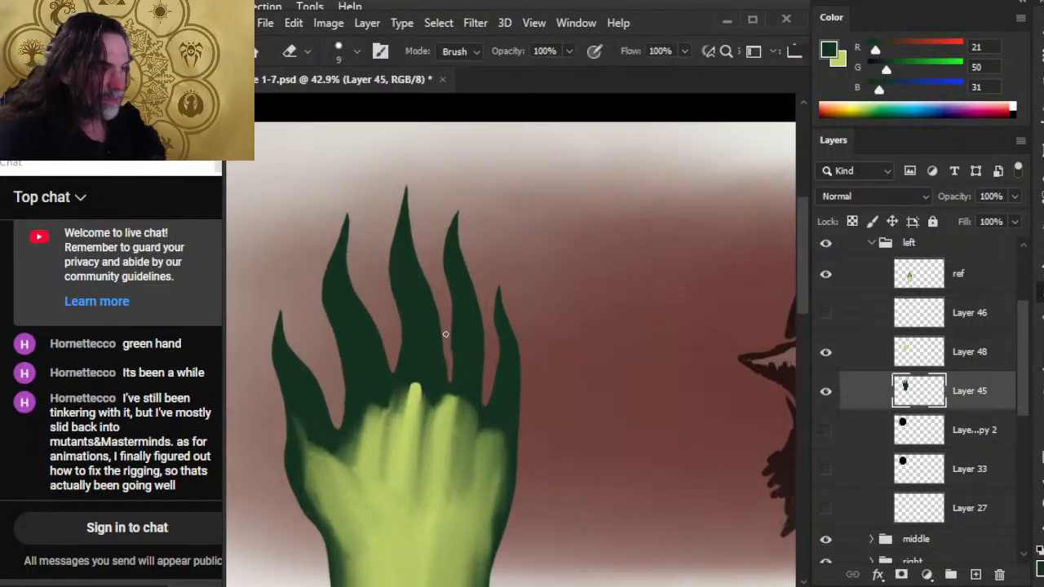
Even out both sides of the middle-ring gap down to its base, alternating the dark green brush and 9 px Eraser.
{"action": "key", "text": "b"}
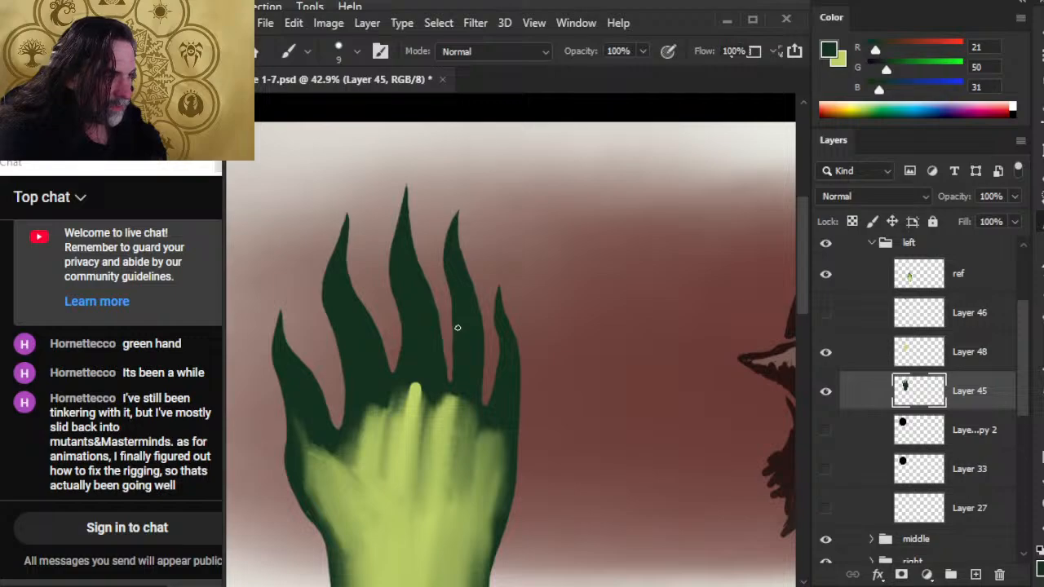
{"action": "key", "text": "e"}
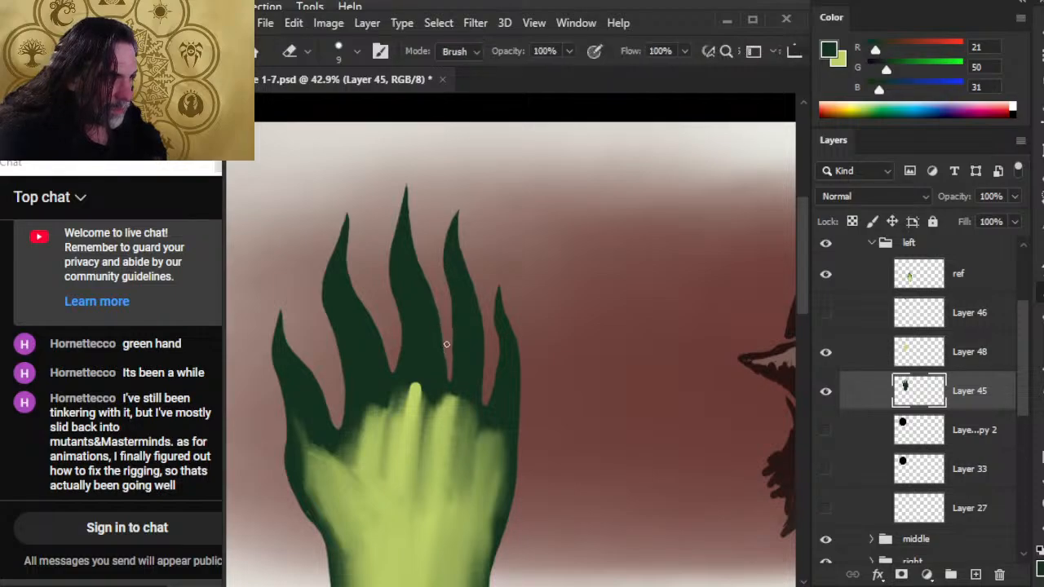
{"action": "key", "text": "b"}
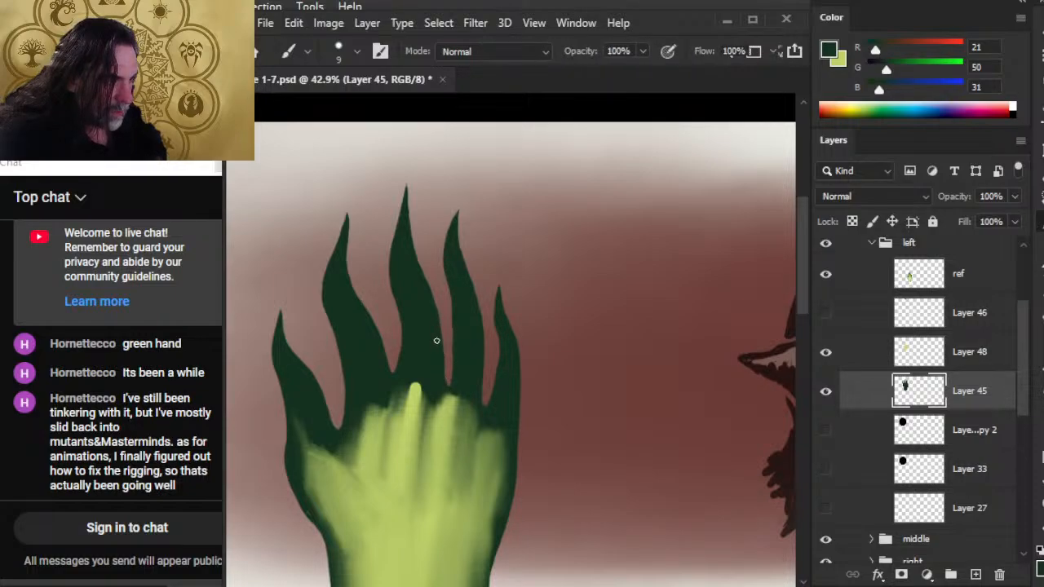
{"action": "key", "text": "e"}
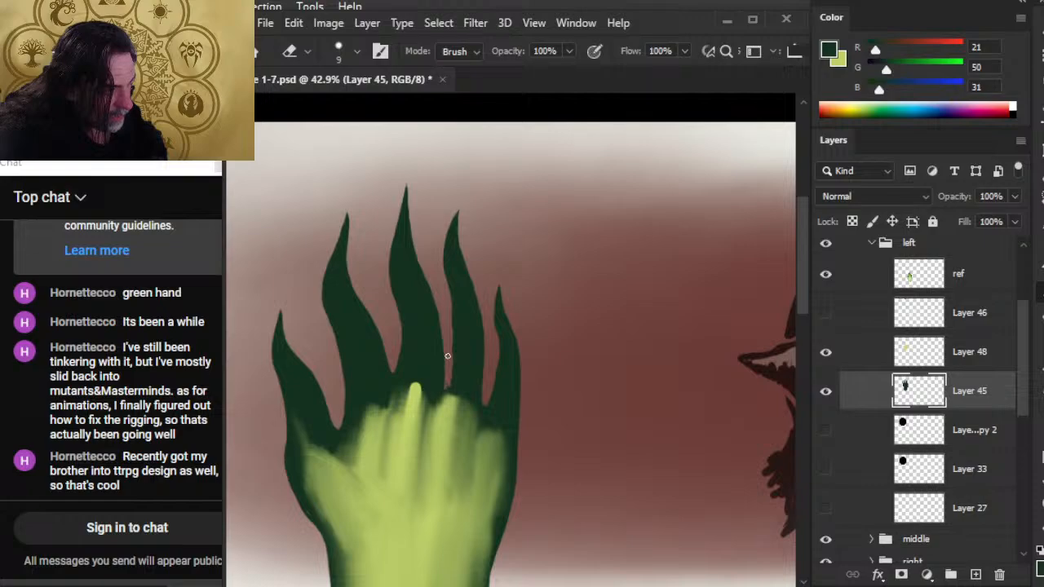
{"action": "key", "text": "b"}
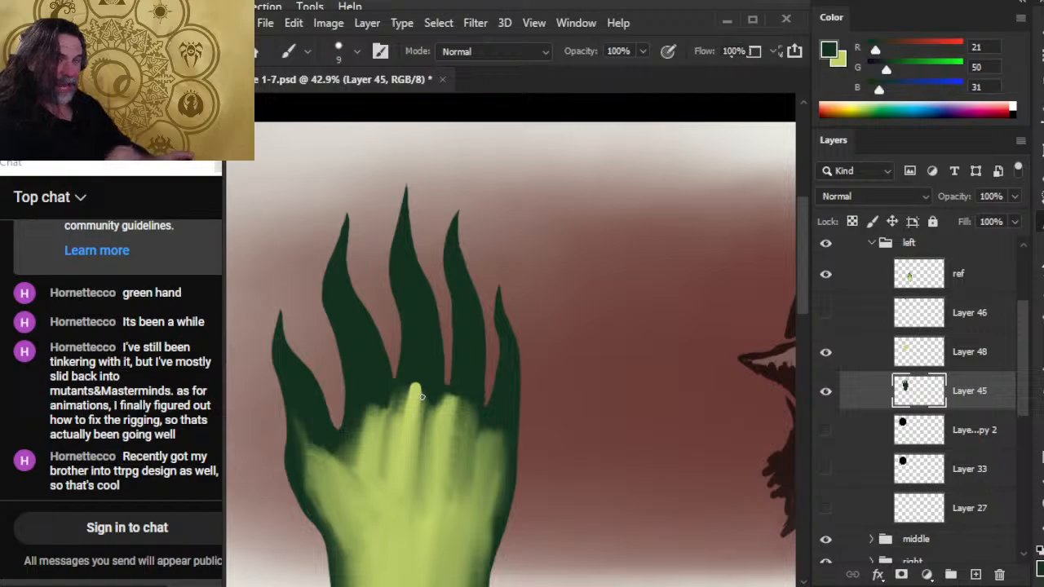
Fill out the ring finger's upper left edge in dark green and trim its lower left edge into a smooth curve.
{"action": "key", "text": "e"}
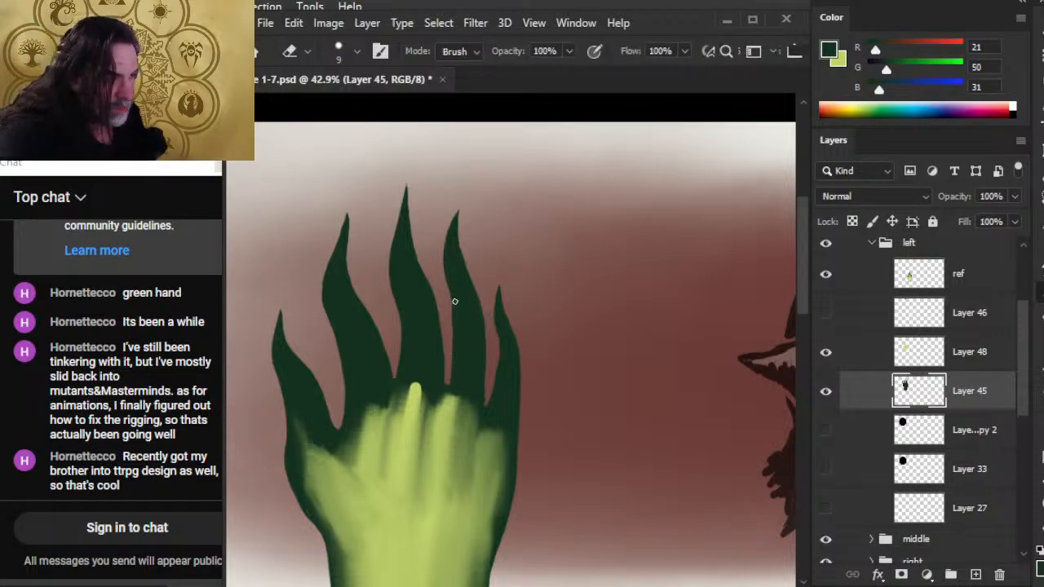
{"action": "key", "text": "b"}
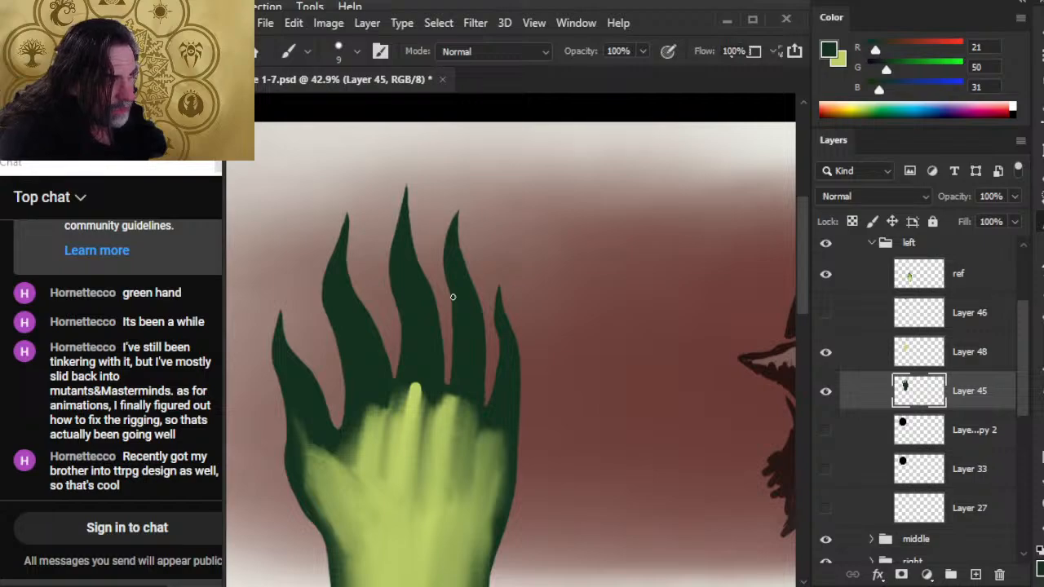
{"action": "left_click_drag", "start_coordinate": [452, 296], "coordinate": [447, 270]}
{"action": "key", "text": "e"}
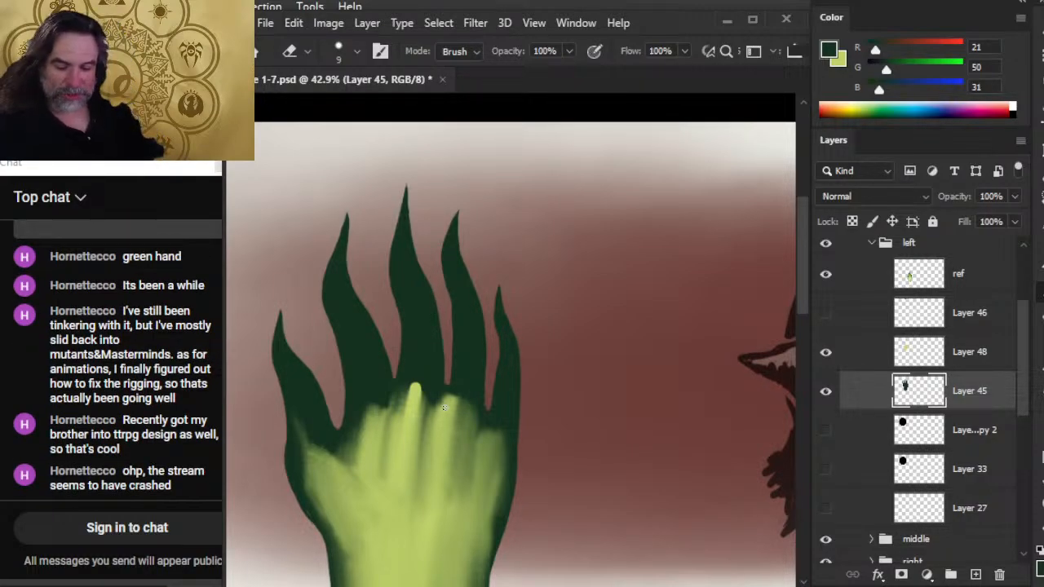
{"action": "key", "text": "b"}
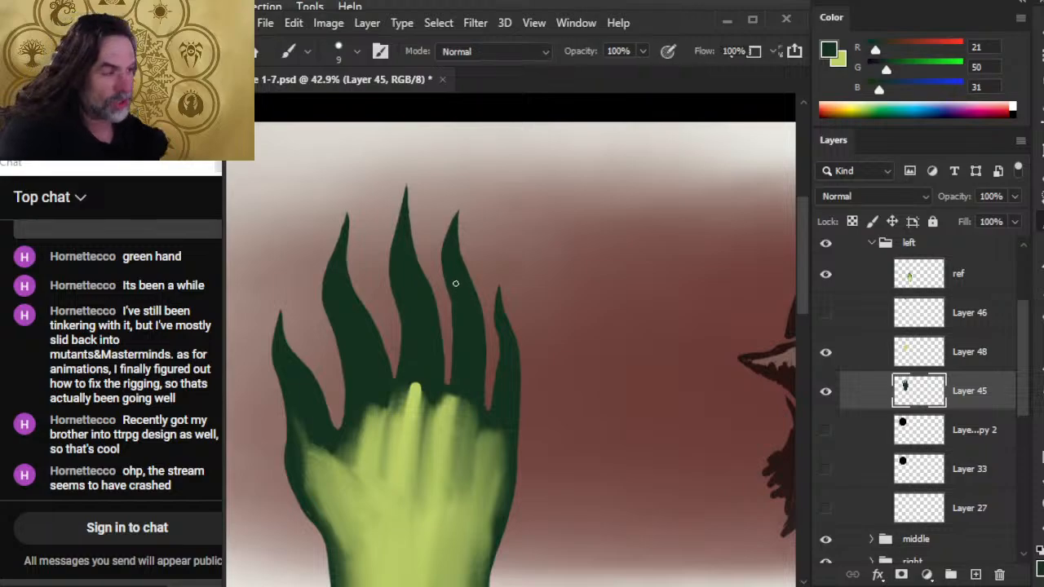
{"action": "key", "text": "e"}
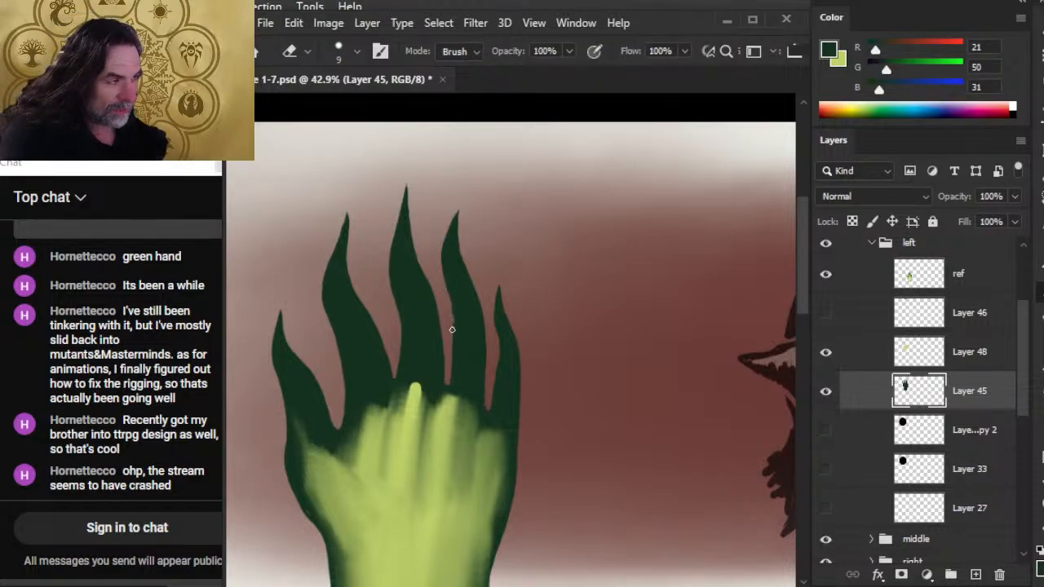
Refine the left side of the ring finger's tip and fill in the base of the ring-little gap in dark green.
{"action": "key", "text": "b"}
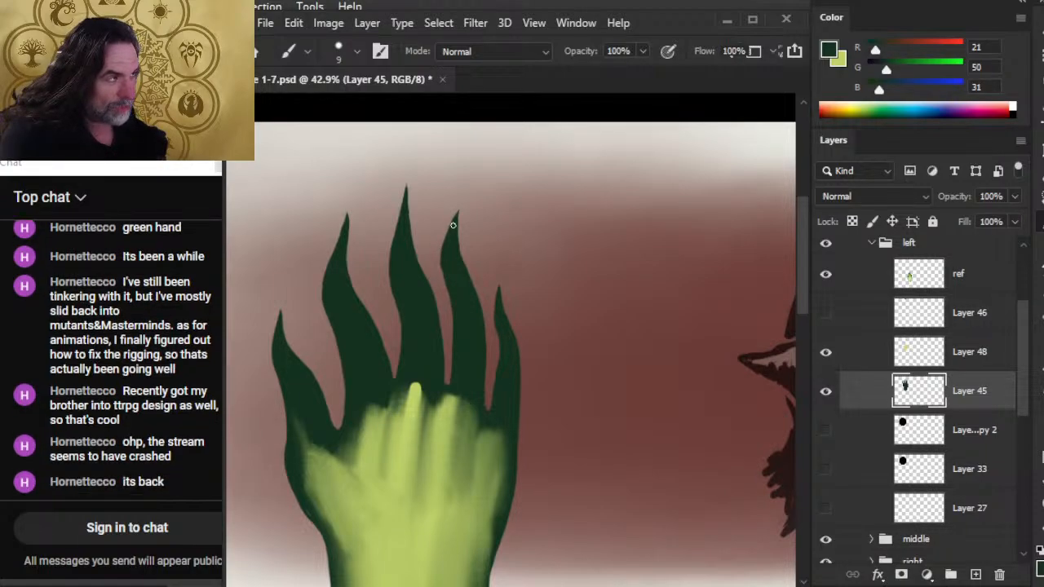
{"action": "key", "text": "e"}
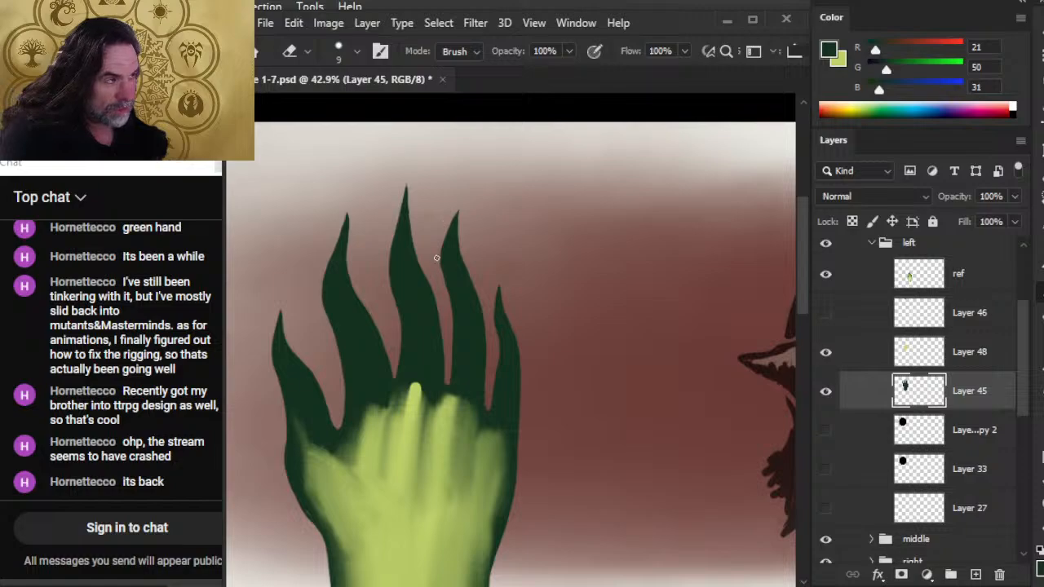
{"action": "key", "text": "b"}
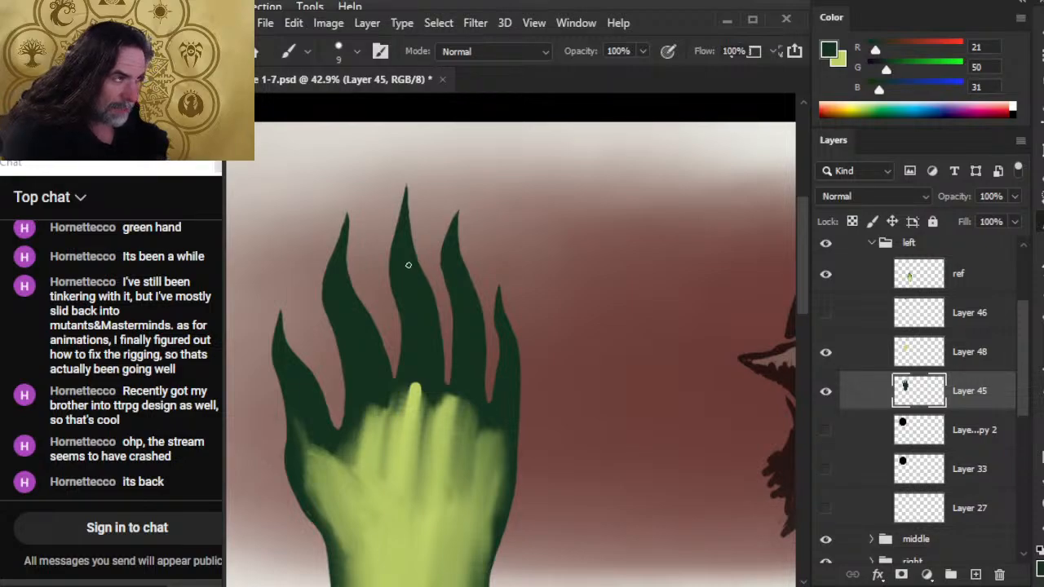
{"action": "key", "text": "e"}
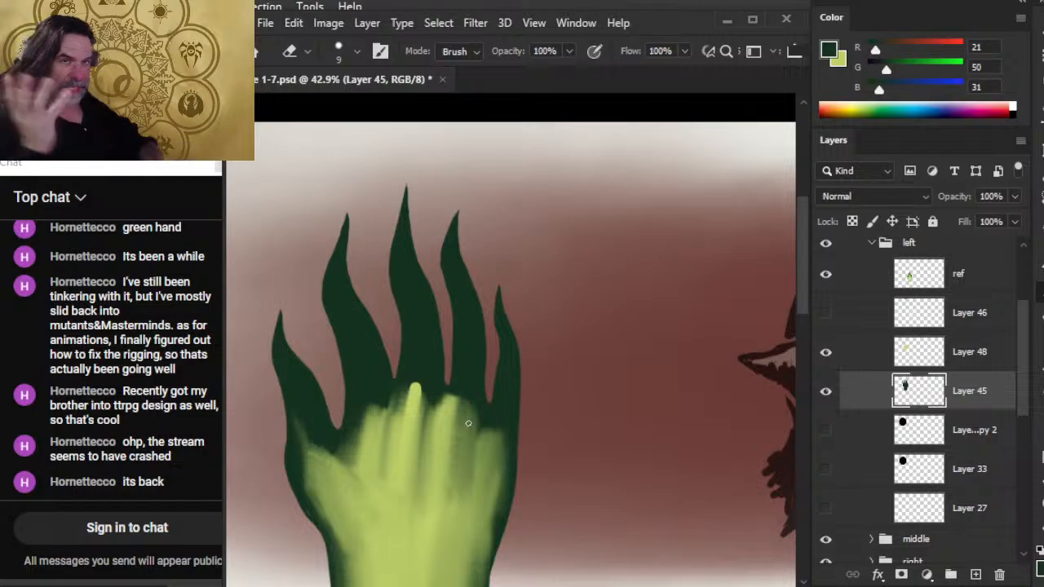
Smooth the middle finger's right edge and touch up the adjoining gap with the dark green brush and 9 px Eraser.
{"action": "key", "text": "b"}
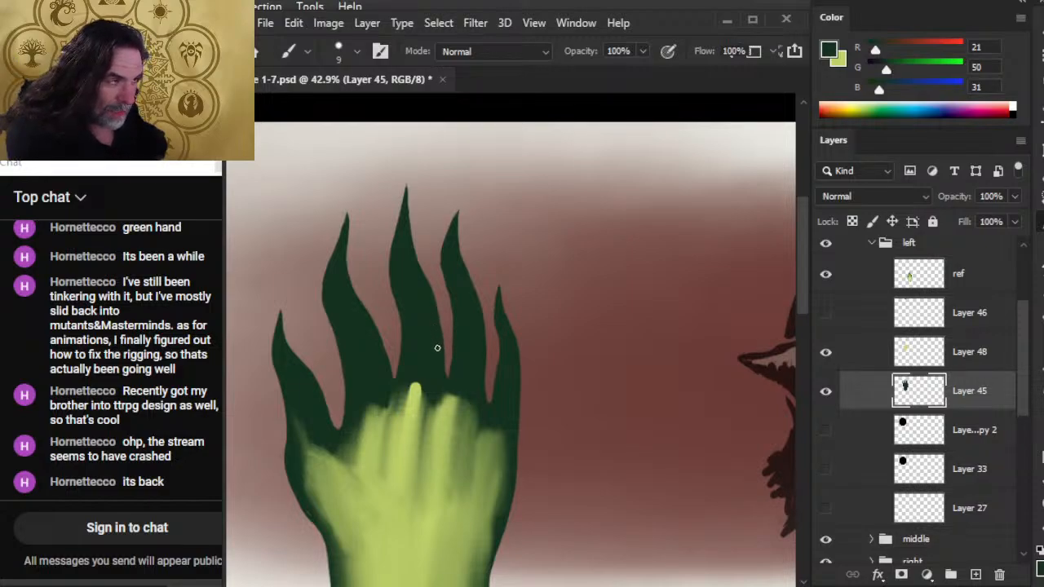
{"action": "key", "text": "e"}
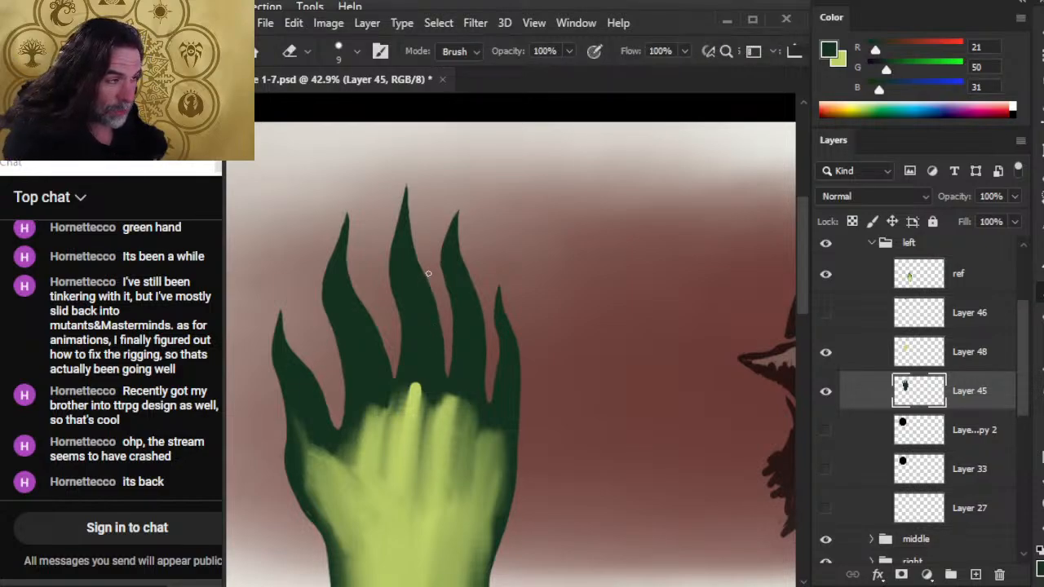
{"action": "key", "text": "b"}
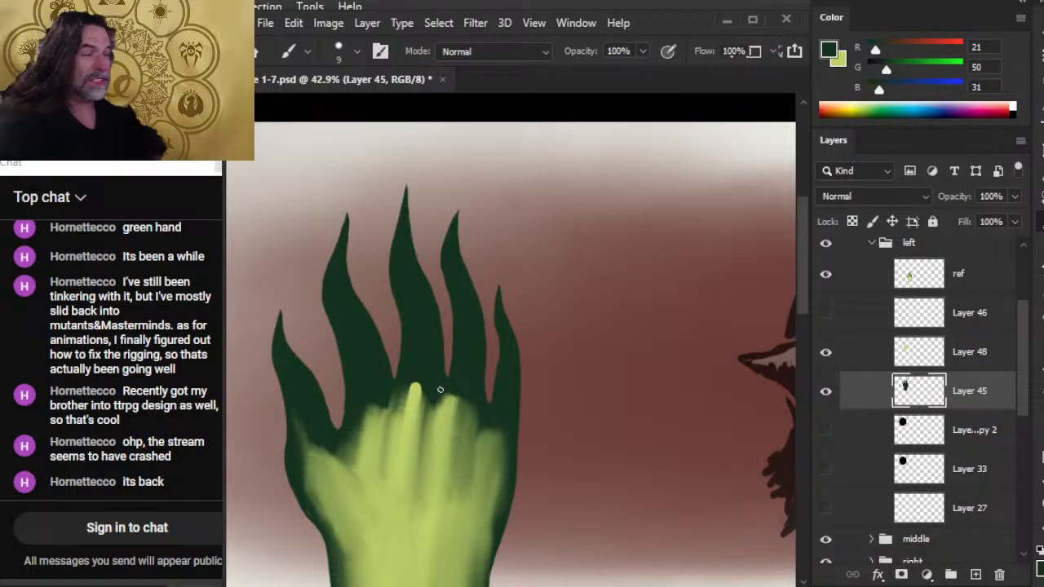
{"action": "key", "text": "e"}
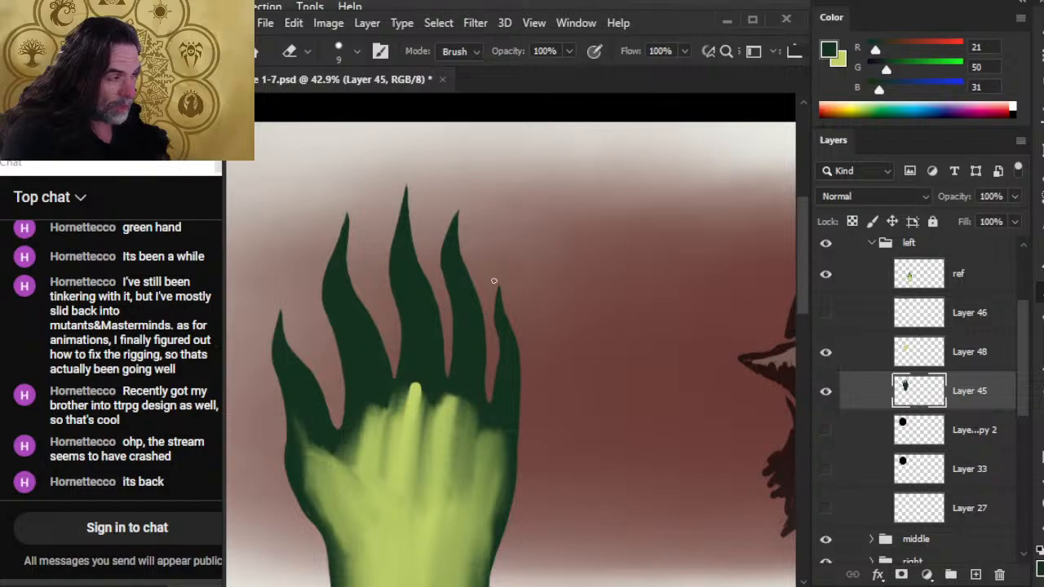
Trim the ring finger's upper right edge and shorten its pointed tip with the 9 px Eraser.
{"action": "key", "text": "b"}
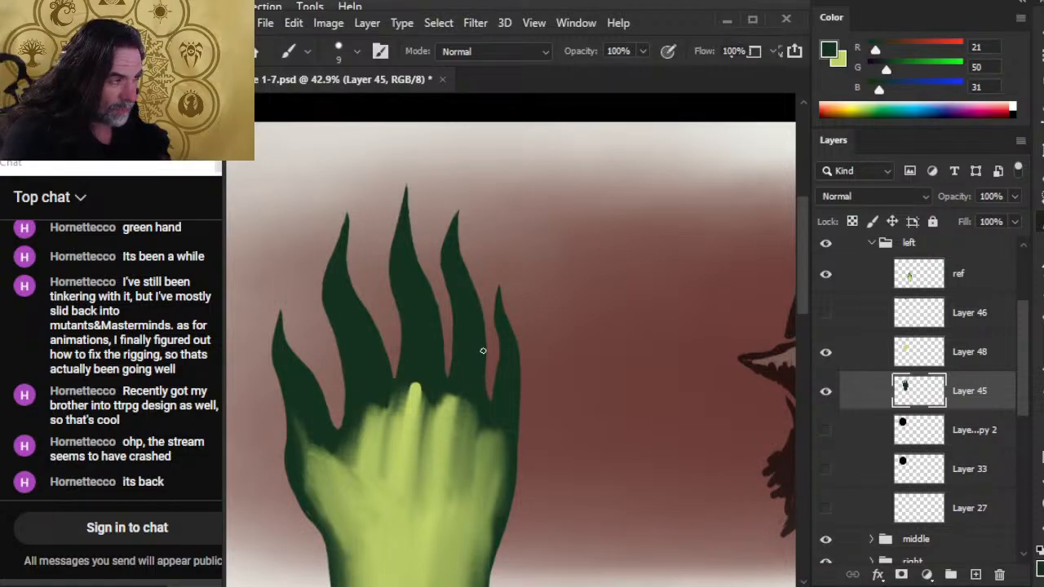
{"action": "key", "text": "e"}
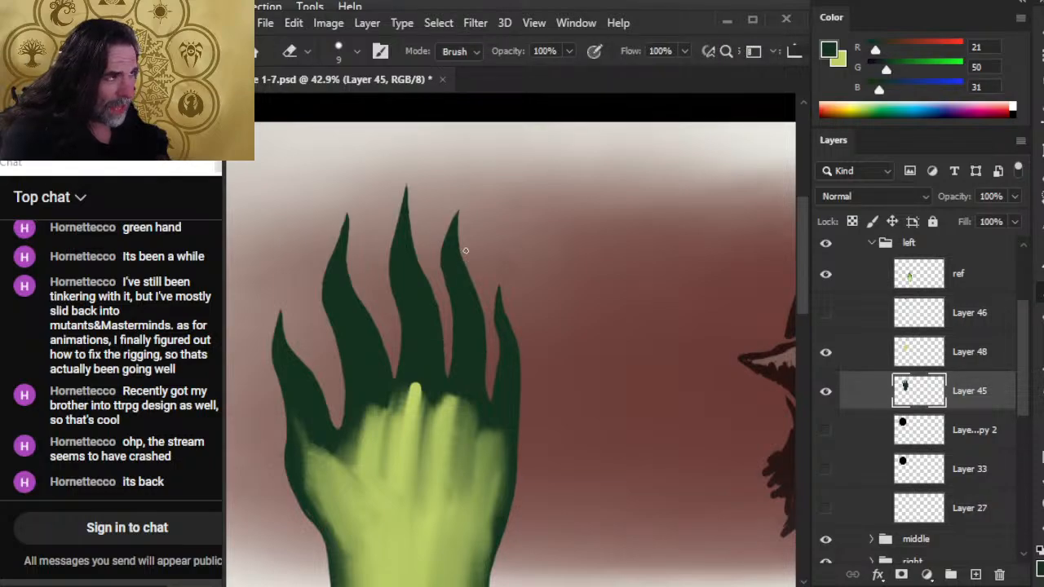
{"action": "left_click_drag", "start_coordinate": [466, 248], "coordinate": [447, 208]}
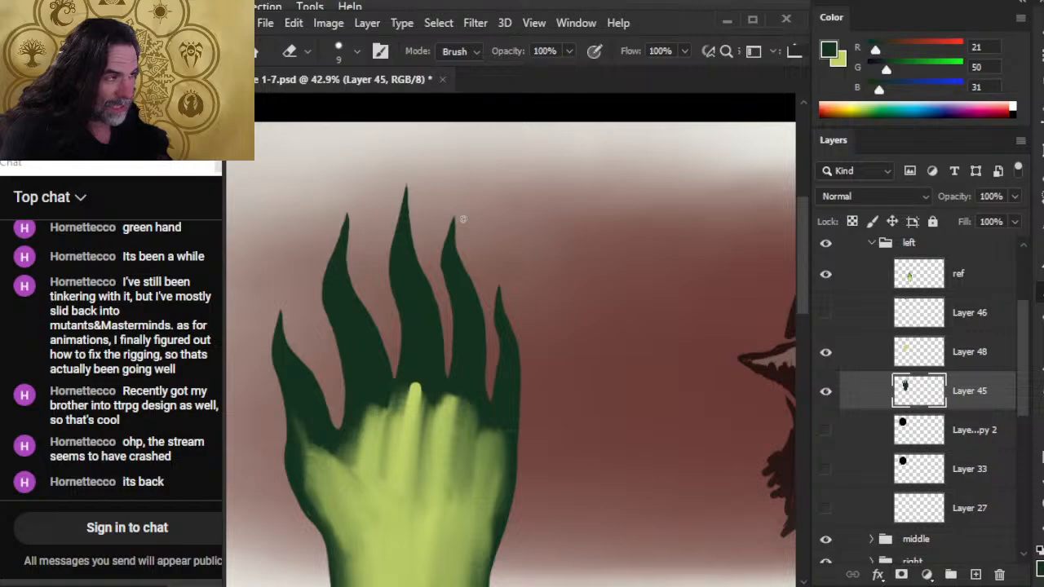
Thicken the lower ring and little fingers along their shared gap and fill the gap's base in dark green.
{"action": "key", "text": "b"}
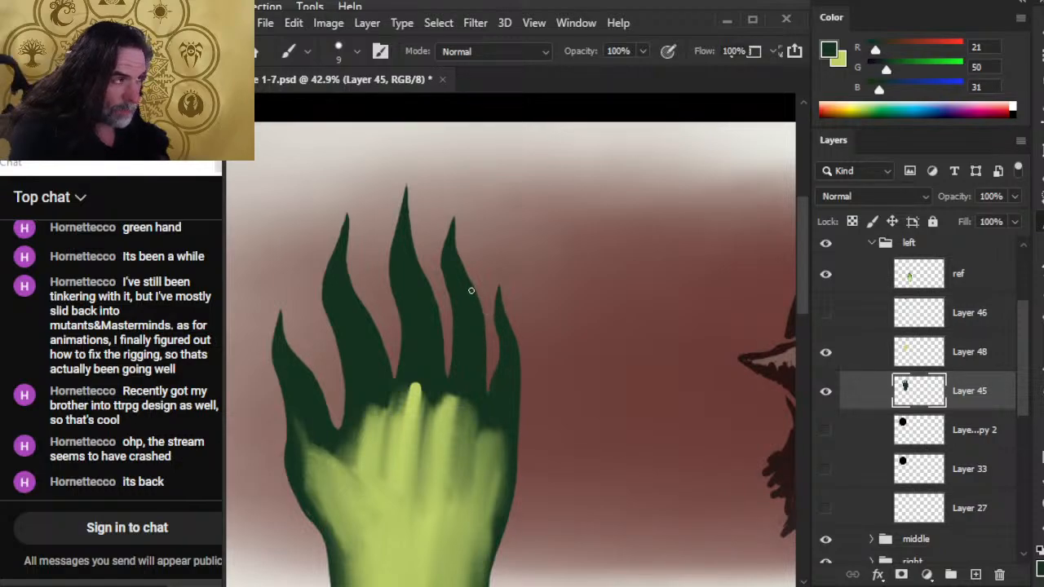
{"action": "key", "text": "e"}
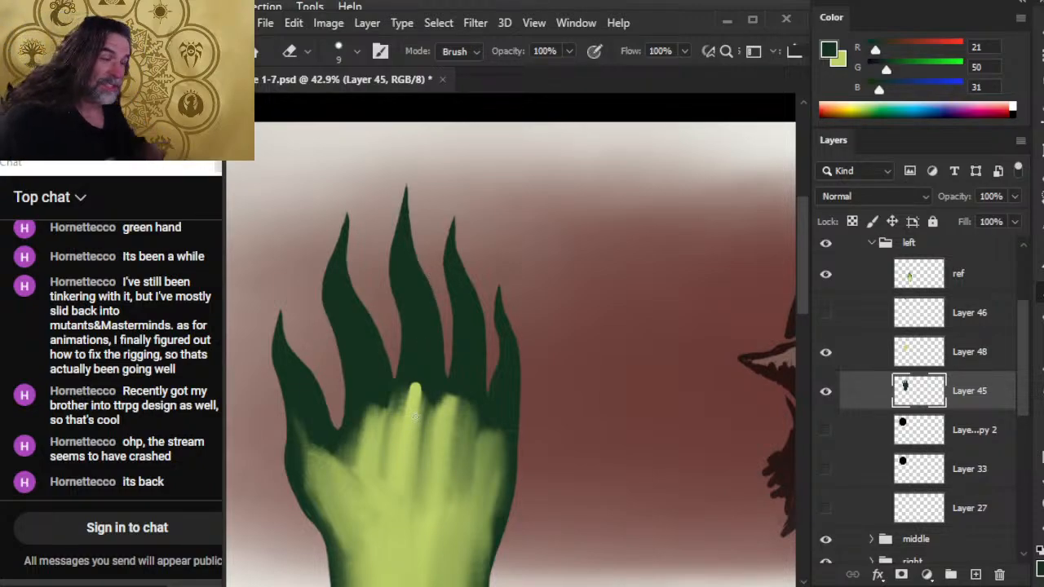
{"action": "key", "text": "b"}
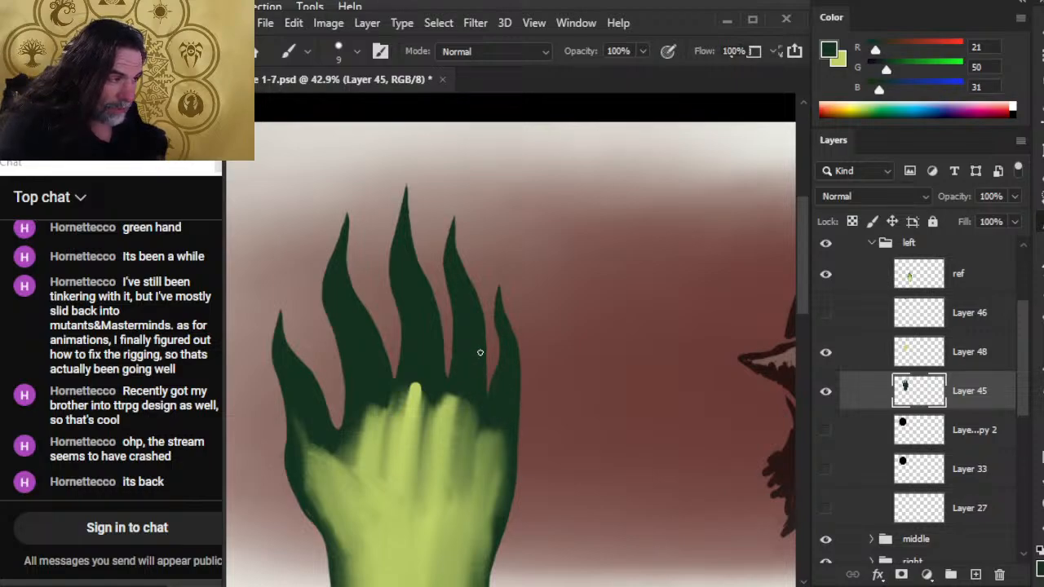
{"action": "left_click_drag", "start_coordinate": [490, 389], "coordinate": [501, 361]}
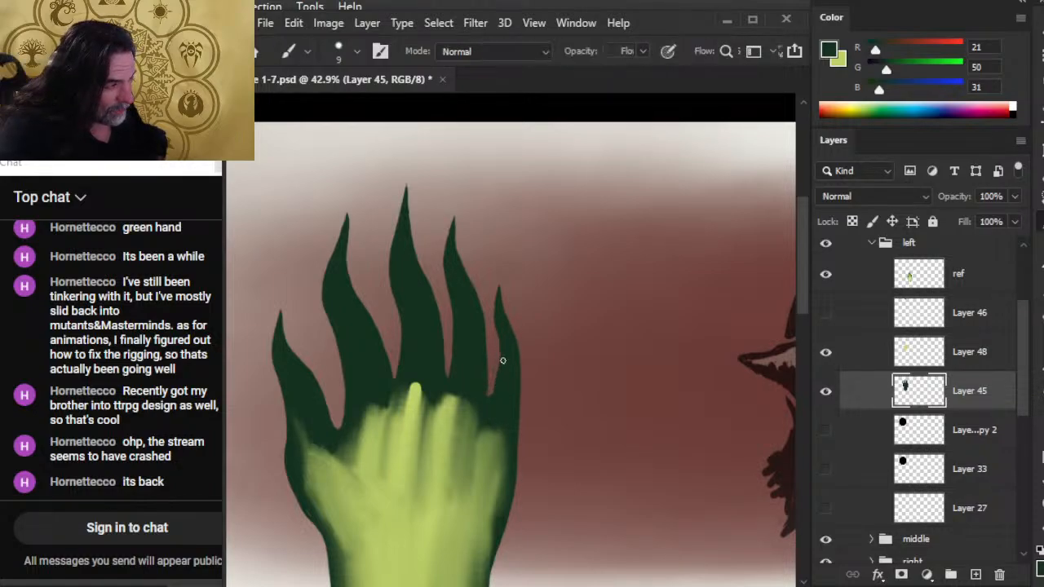
{"action": "left_click_drag", "start_coordinate": [503, 344], "coordinate": [488, 406]}
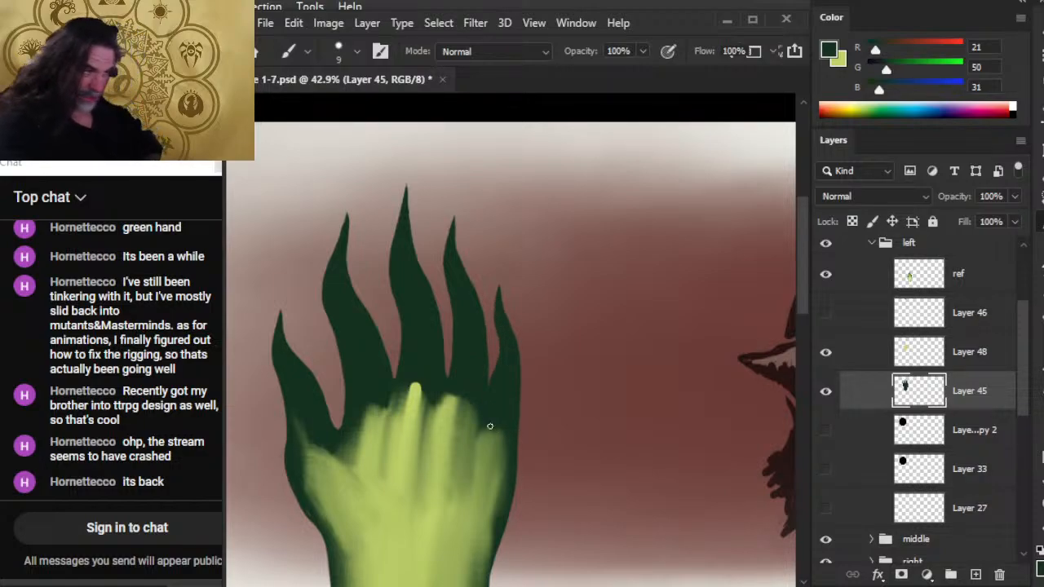
Refine the narrow gap between the middle and ring fingers with the 9 px Eraser and dark green brush.
{"action": "key", "text": "e"}
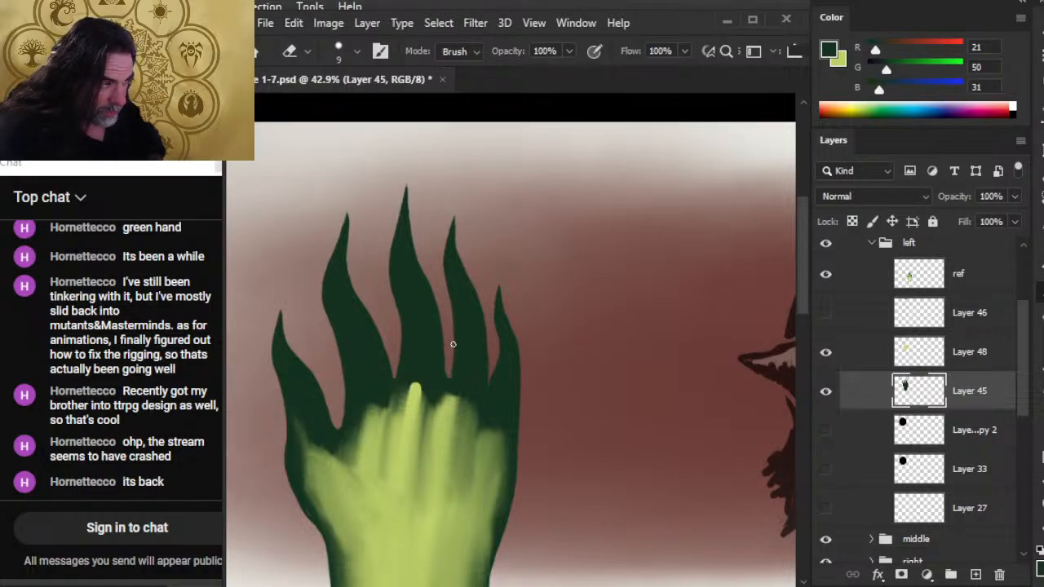
{"action": "key", "text": "b"}
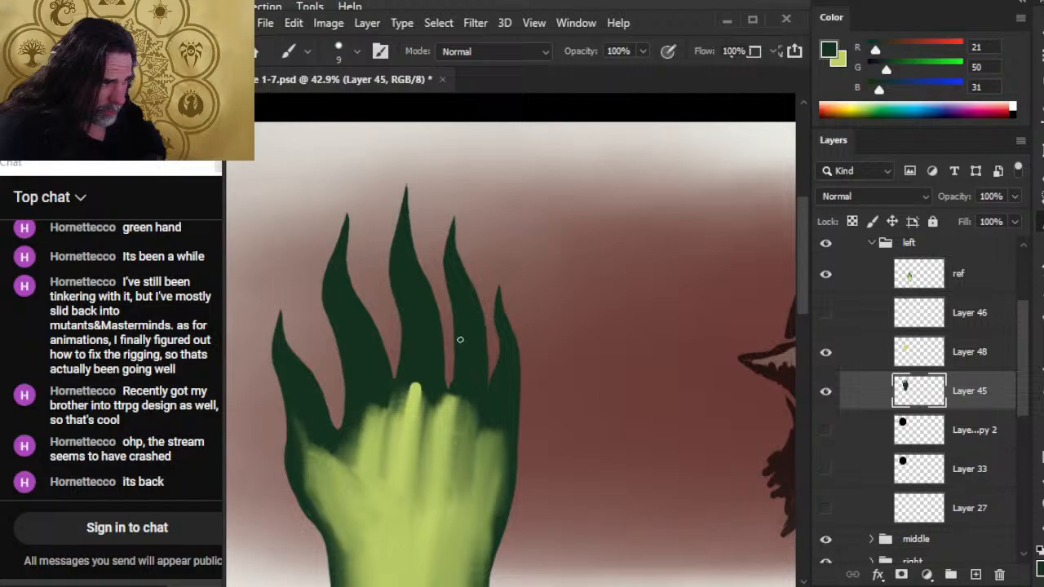
{"action": "key", "text": "e"}
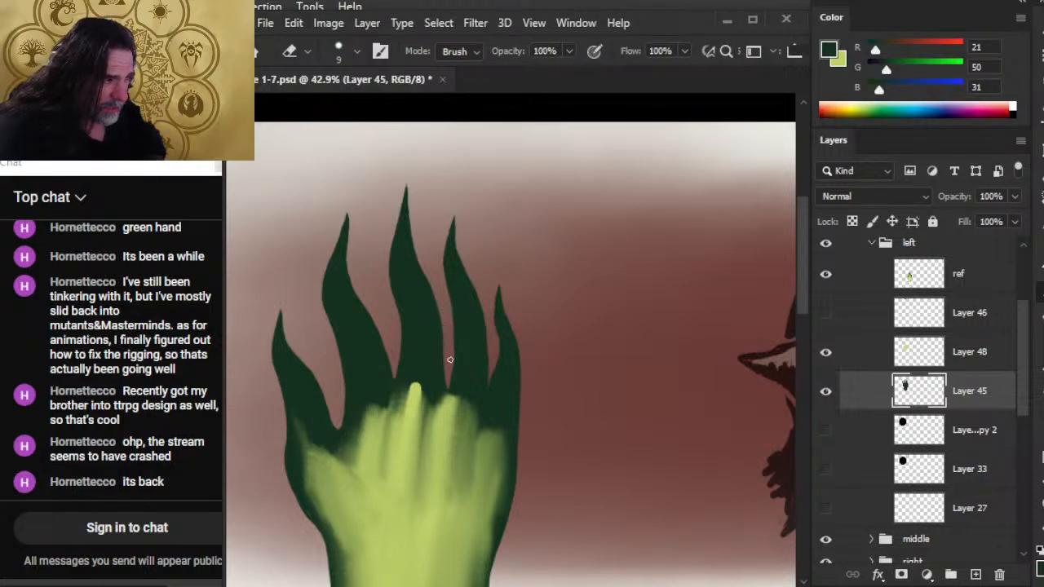
{"action": "key", "text": "b"}
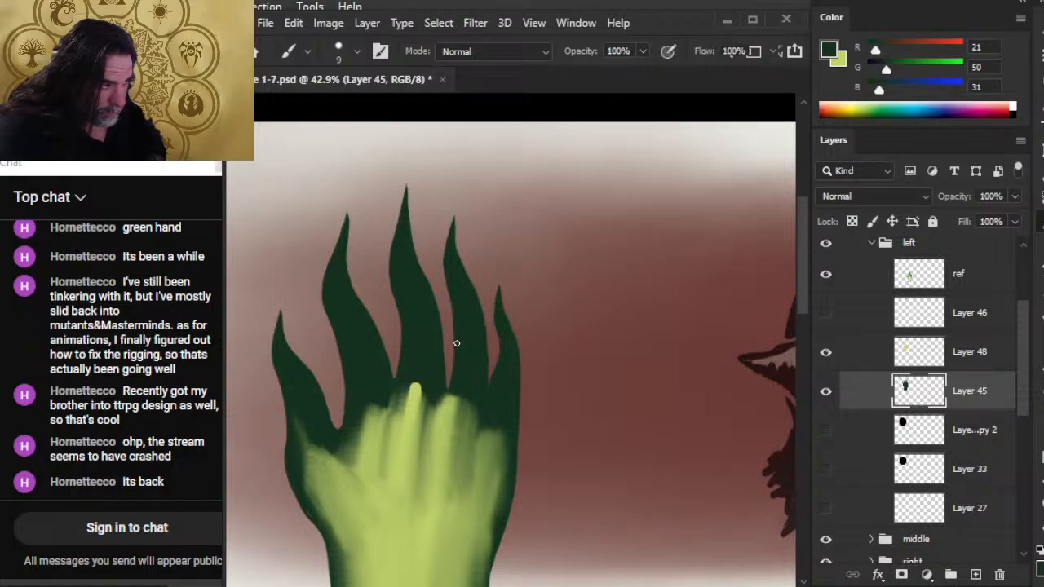
Deepen the gap between the ring and little fingers with the 9 px Eraser and reshape its edges in dark green.
{"action": "key", "text": "e"}
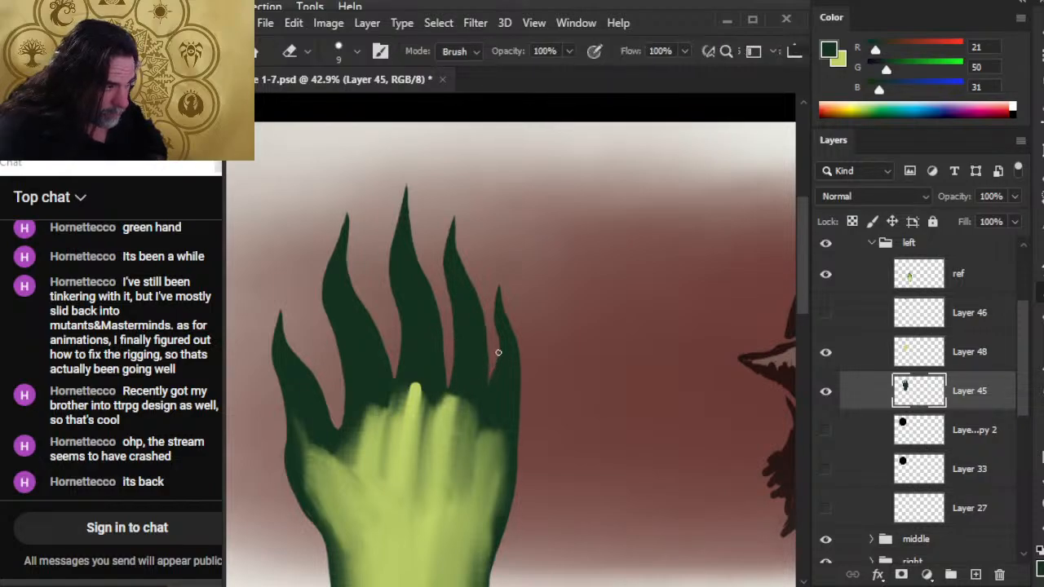
{"action": "key", "text": "b"}
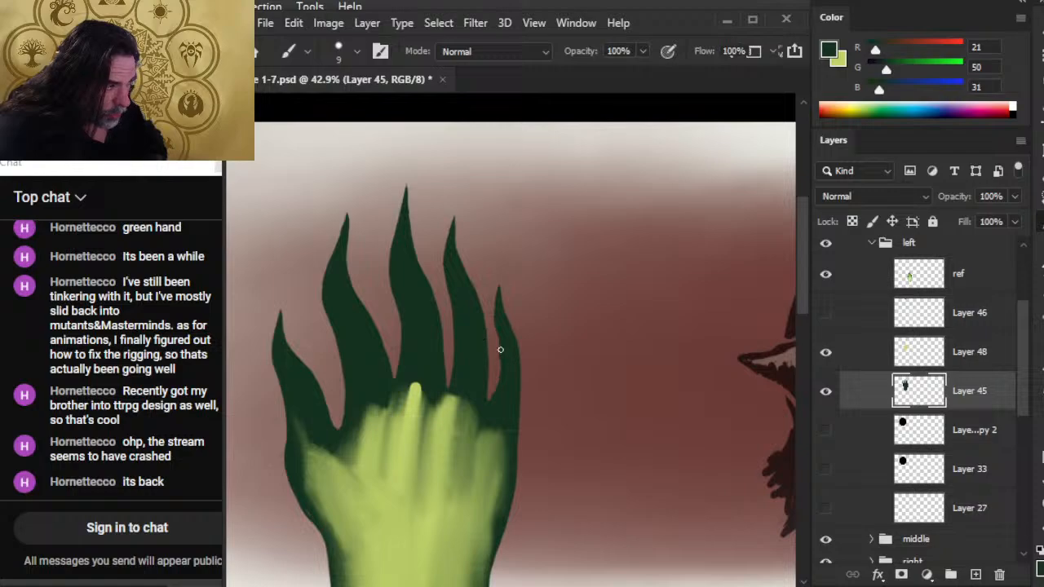
{"action": "left_click_drag", "start_coordinate": [499, 350], "coordinate": [494, 392]}
{"action": "key", "text": "e"}
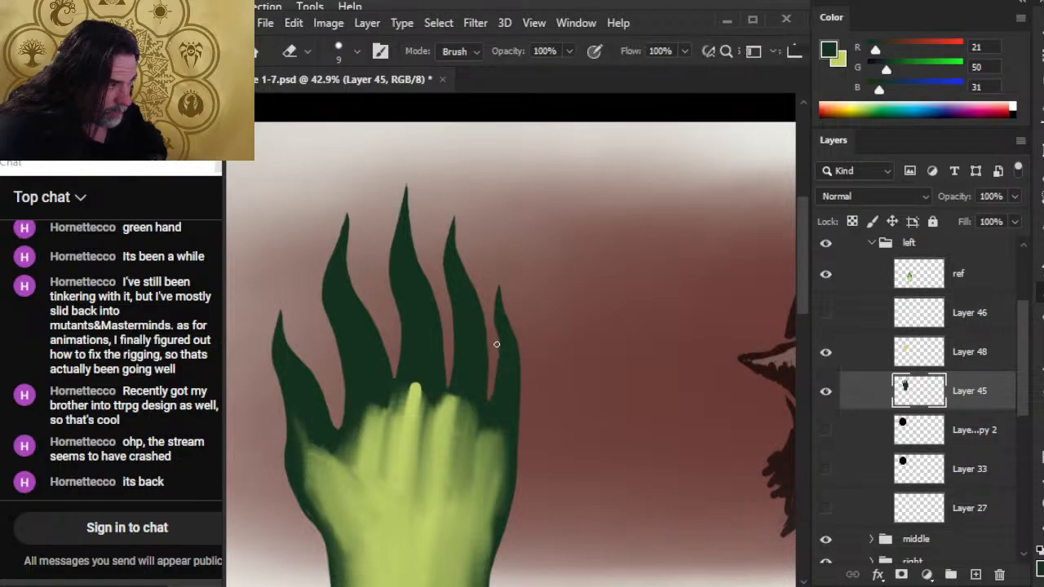
{"action": "key", "text": "b"}
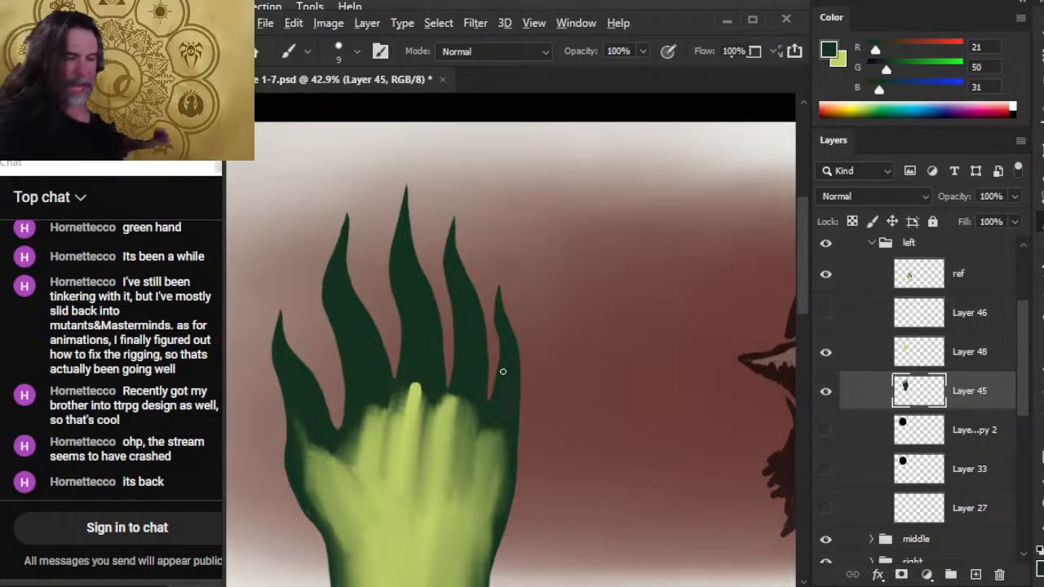
Switch to the YouTube live stream to check its playback volume and return to Photoshop.
{"action": "key", "text": "alt+Tab"}
{"action": "key", "text": "alt+Tab"}
{"action": "key", "text": "alt+shift+Tab"}
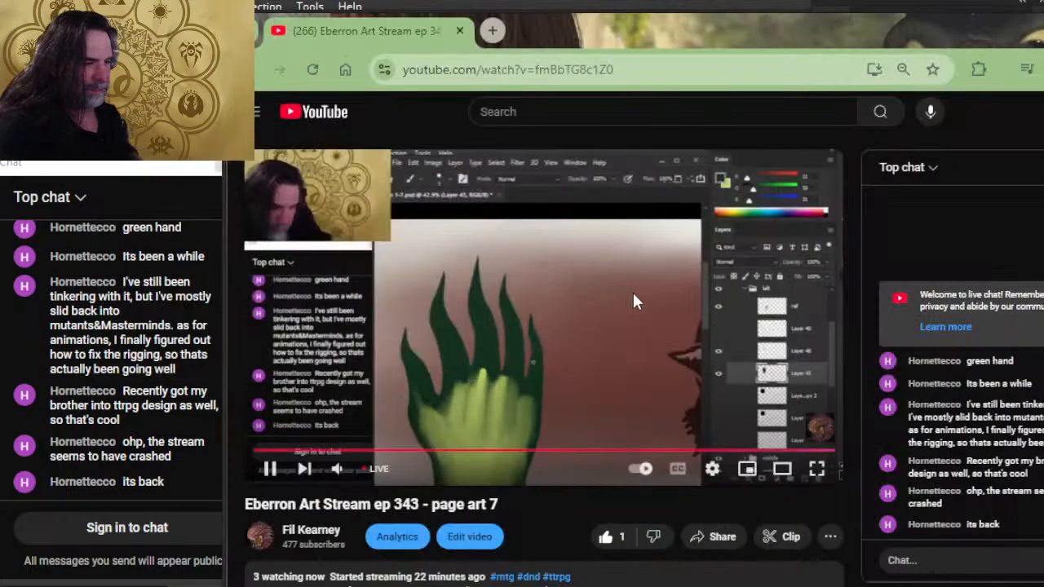
{"action": "mouse_move", "coordinate": [362, 472]}
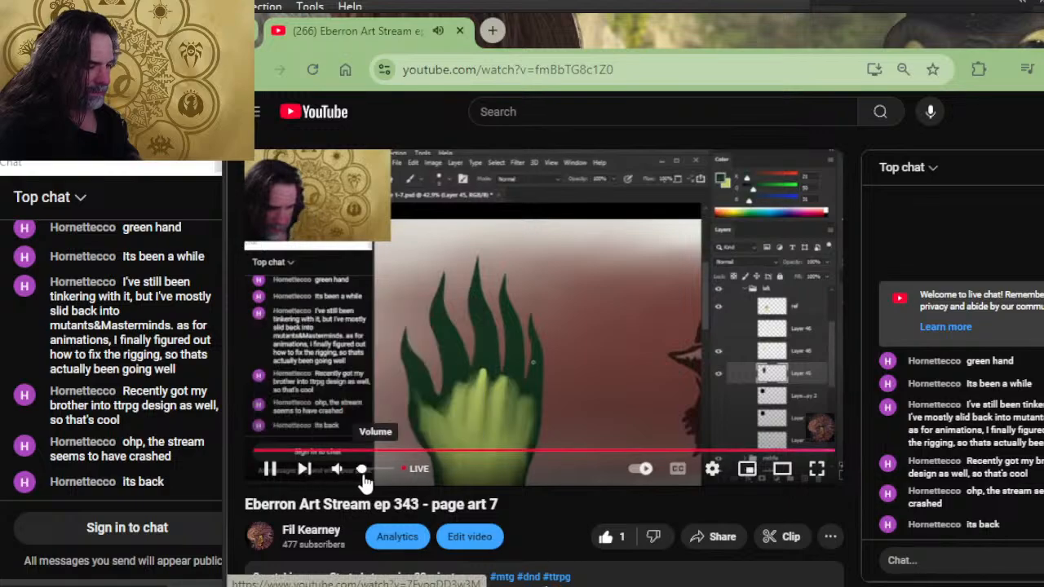
{"action": "mouse_move", "coordinate": [362, 472]}
{"action": "left_mouse_down"}
{"action": "mouse_move", "coordinate": [390, 471]}
{"action": "mouse_move", "coordinate": [364, 472]}
{"action": "left_mouse_up"}
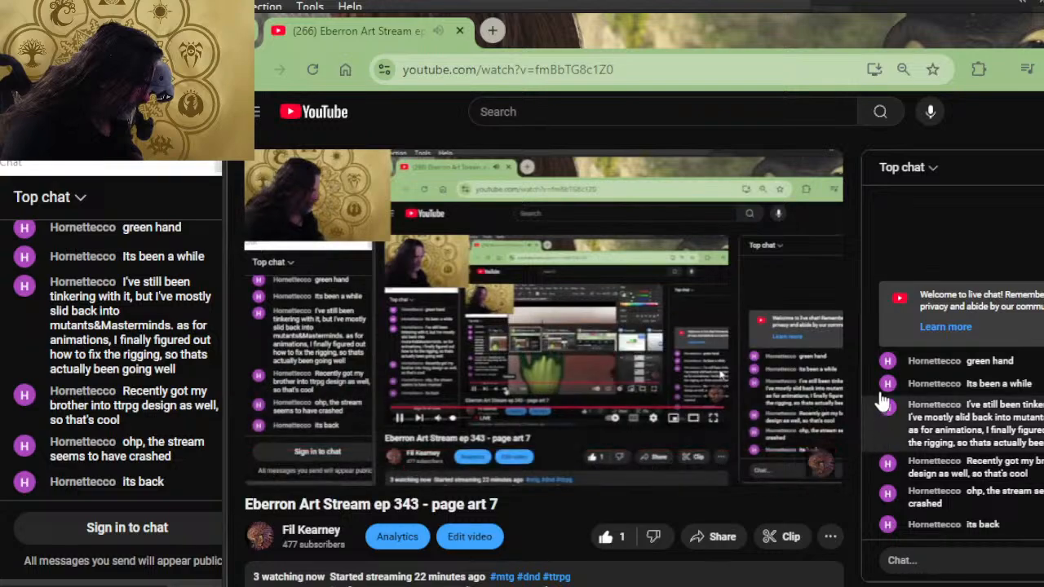
{"action": "key", "text": "alt+Tab"}
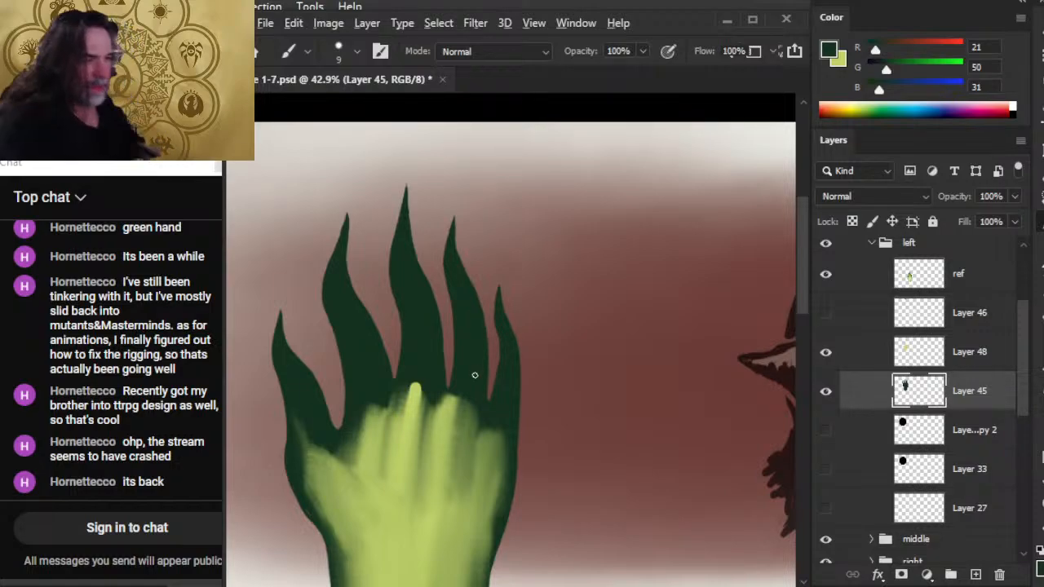
{"action": "key", "text": "alt+Tab"}
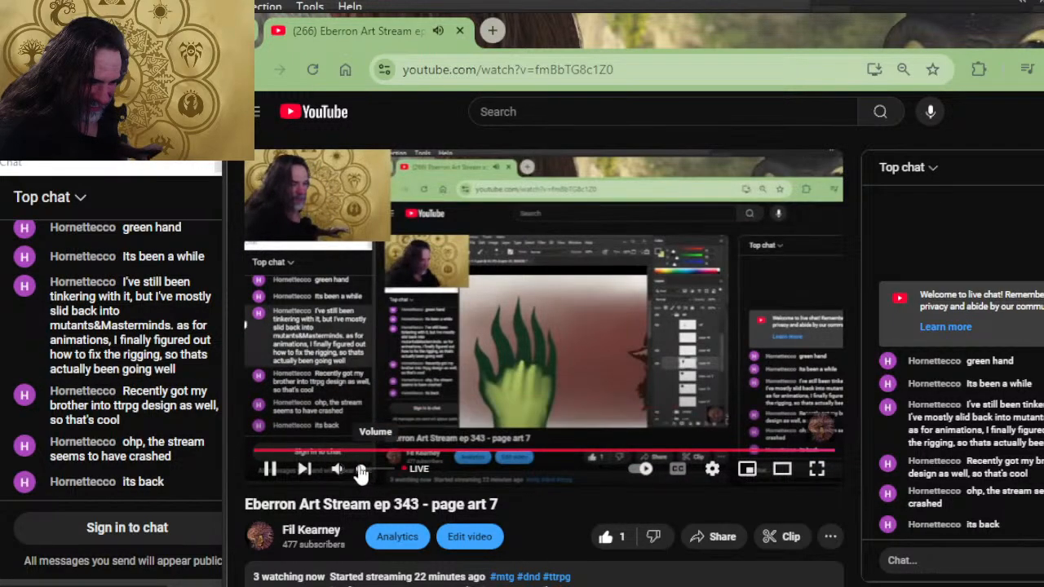
{"action": "left_click", "coordinate": [363, 471]}
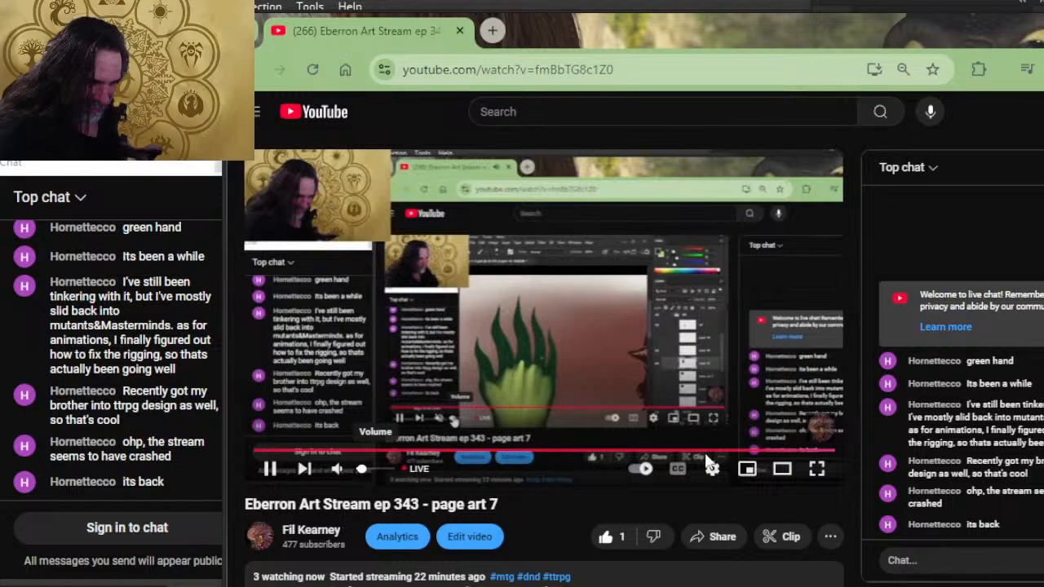
{"action": "key", "text": "alt+Tab"}
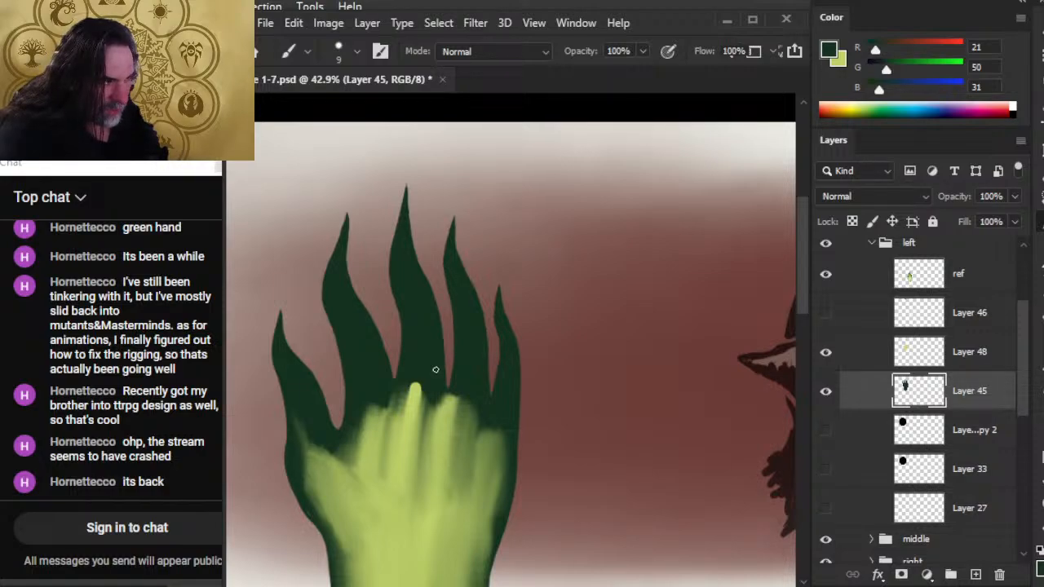
Compare the hand with the reference hand and clean up the middle-ring gap with the 9 px Eraser and dark green brush.
{"action": "key", "text": "z"}
{"action": "left_click_drag", "start_coordinate": [473, 385], "coordinate": [350, 363]}
{"action": "key", "text": "space"}
{"action": "left_click_drag", "start_coordinate": [490, 456], "coordinate": [466, 353]}
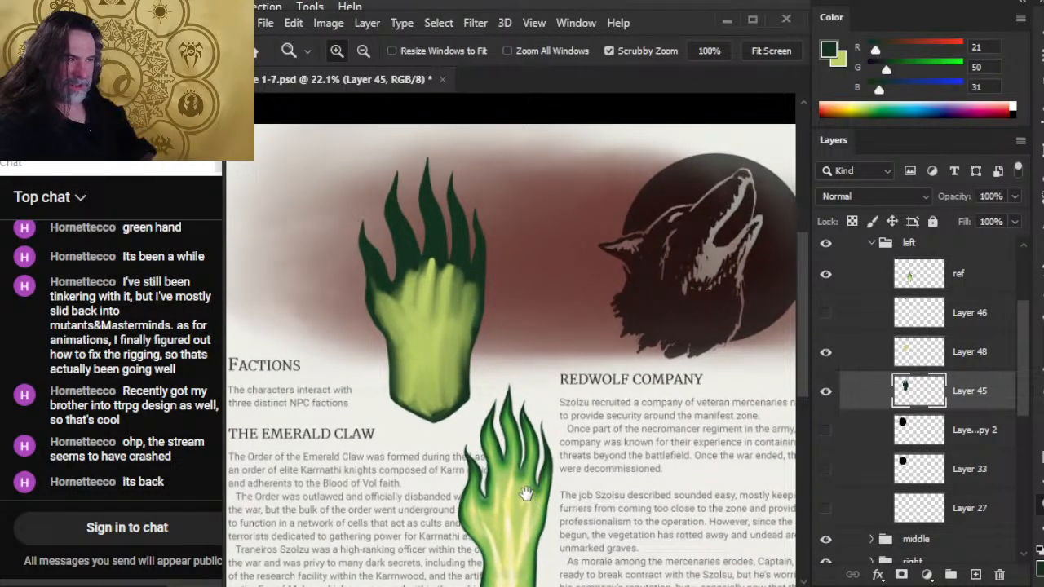
{"action": "left_click_drag", "start_coordinate": [526, 497], "coordinate": [492, 365]}
{"action": "left_click_drag", "start_coordinate": [416, 259], "coordinate": [465, 456]}
{"action": "left_click_drag", "start_coordinate": [477, 269], "coordinate": [519, 331]}
{"action": "key", "text": "e"}
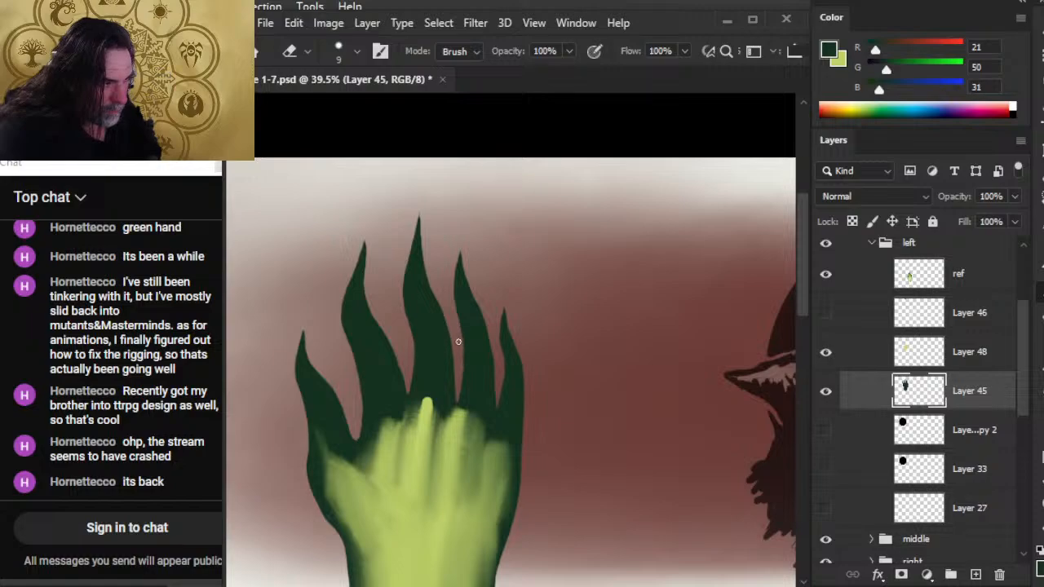
{"action": "key", "text": "b"}
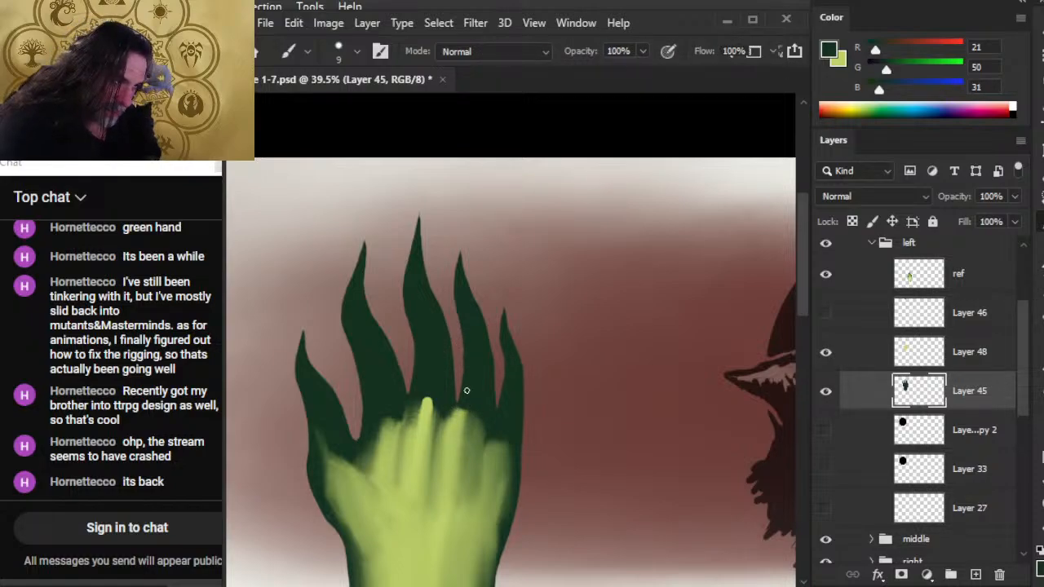
{"action": "key", "text": "e"}
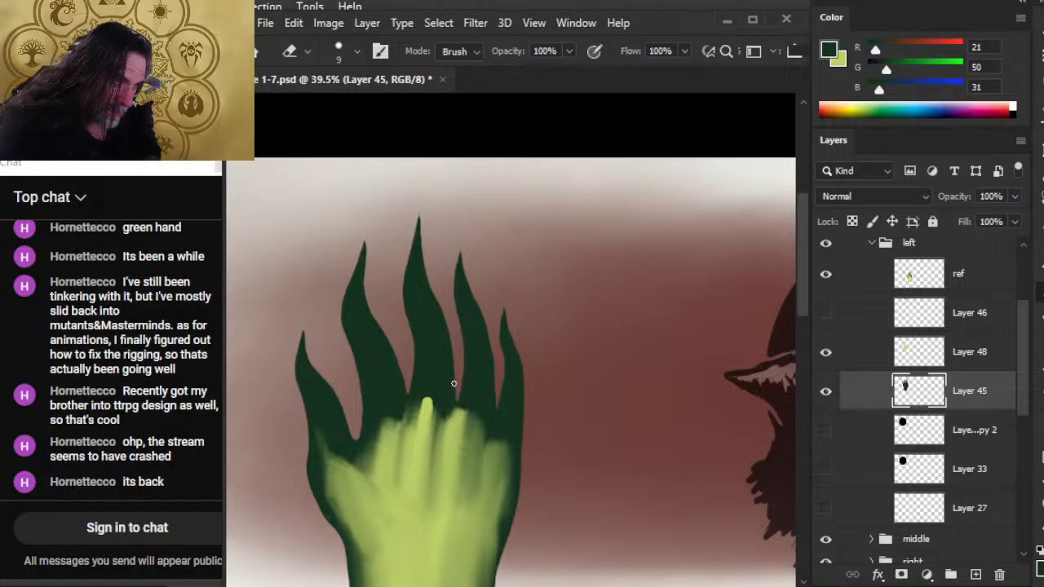
{"action": "key", "text": "b"}
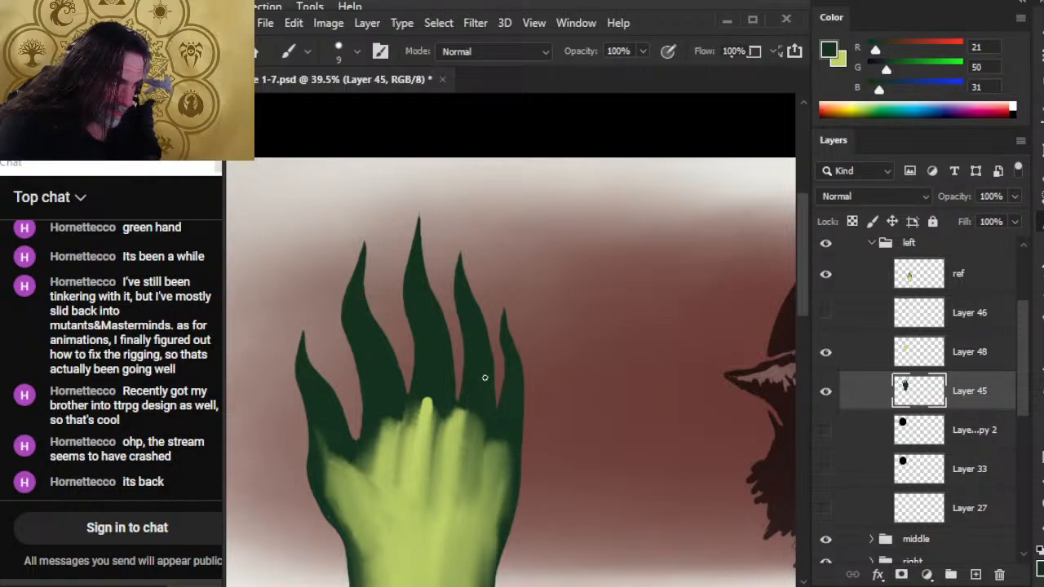
Trim the ring finger's right edge and touch up the base of the ring-little gap in dark green.
{"action": "key", "text": "e"}
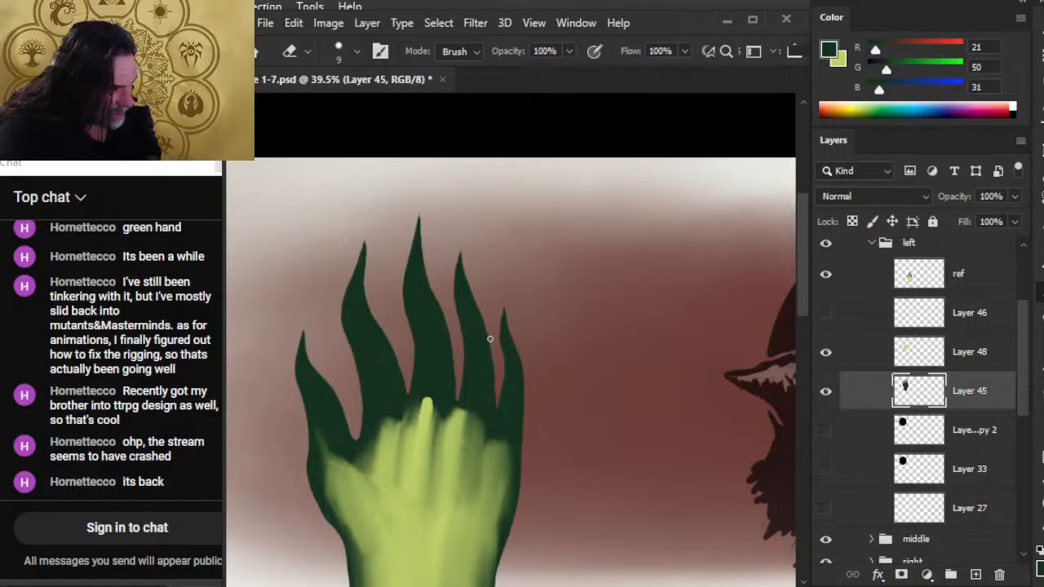
{"action": "key", "text": "b"}
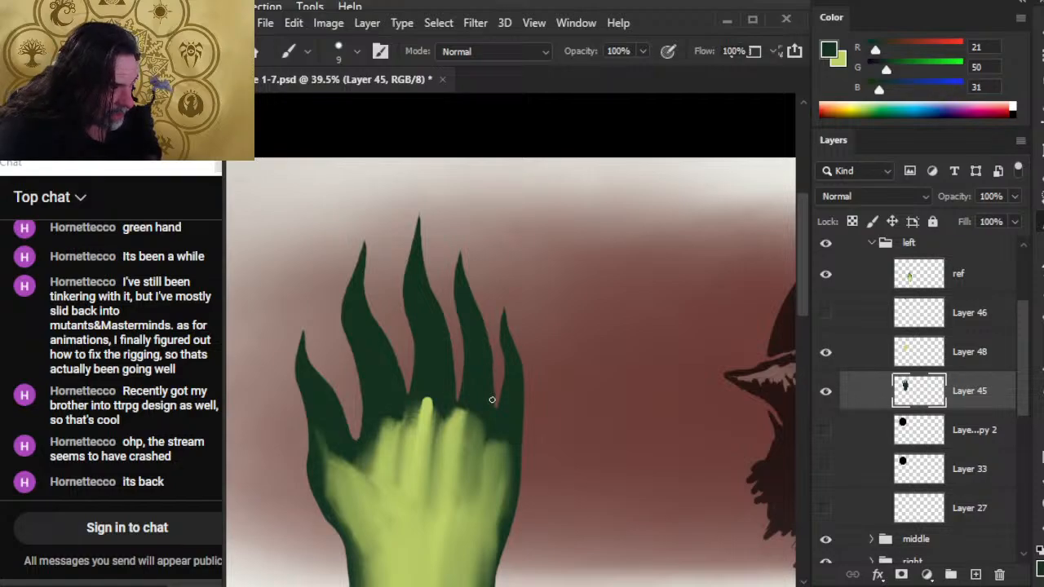
{"action": "key", "text": "e"}
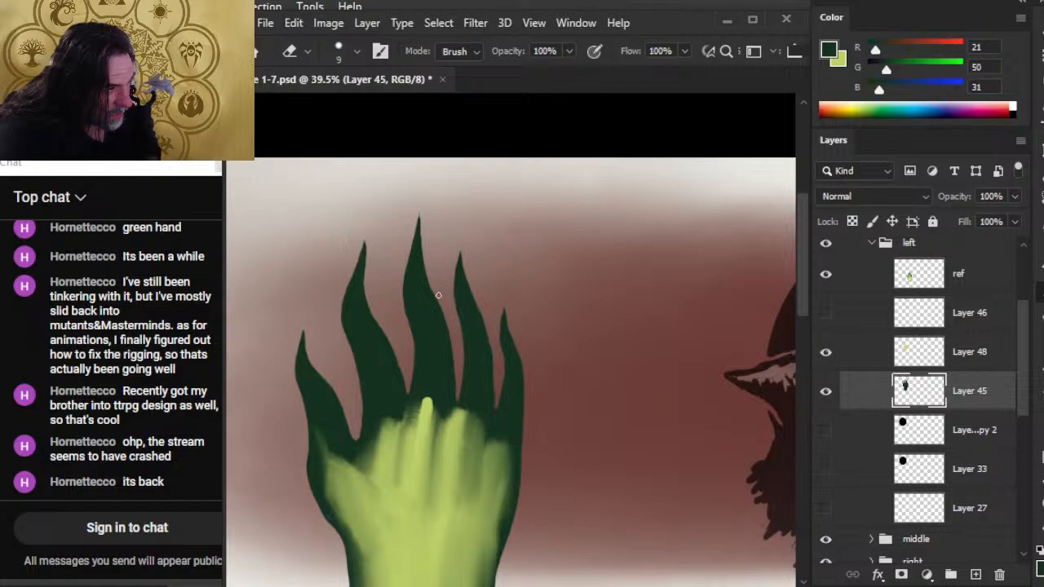
{"action": "key", "text": "b"}
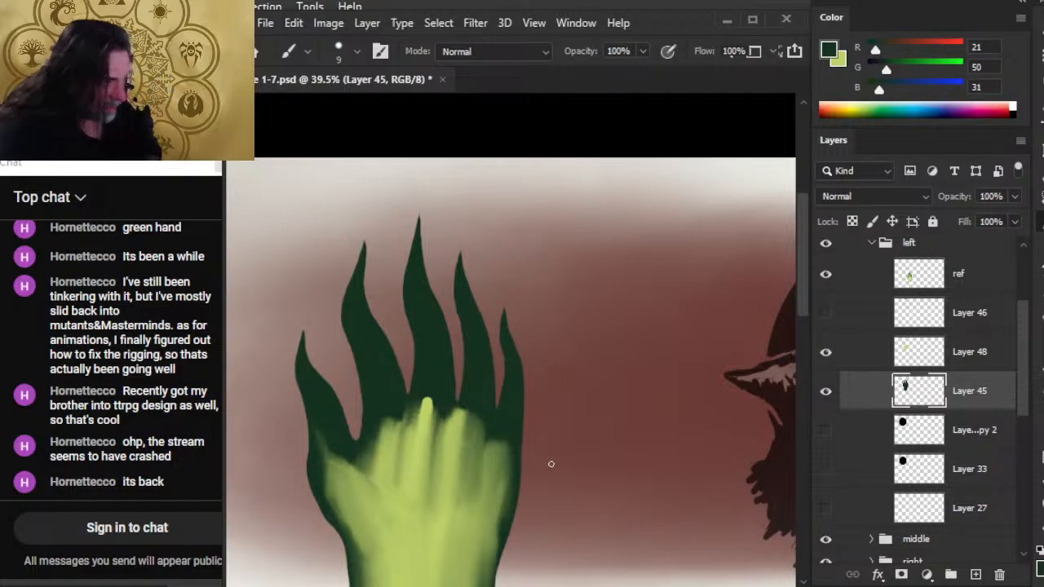
Examine the hand within the whole Factions spread and inspect the light green palm on Layer 48 near the thumb side of the wrist.
{"action": "key", "text": "z"}
{"action": "left_click_drag", "start_coordinate": [563, 465], "coordinate": [555, 517]}
{"action": "left_click_drag", "start_coordinate": [554, 394], "coordinate": [464, 322]}
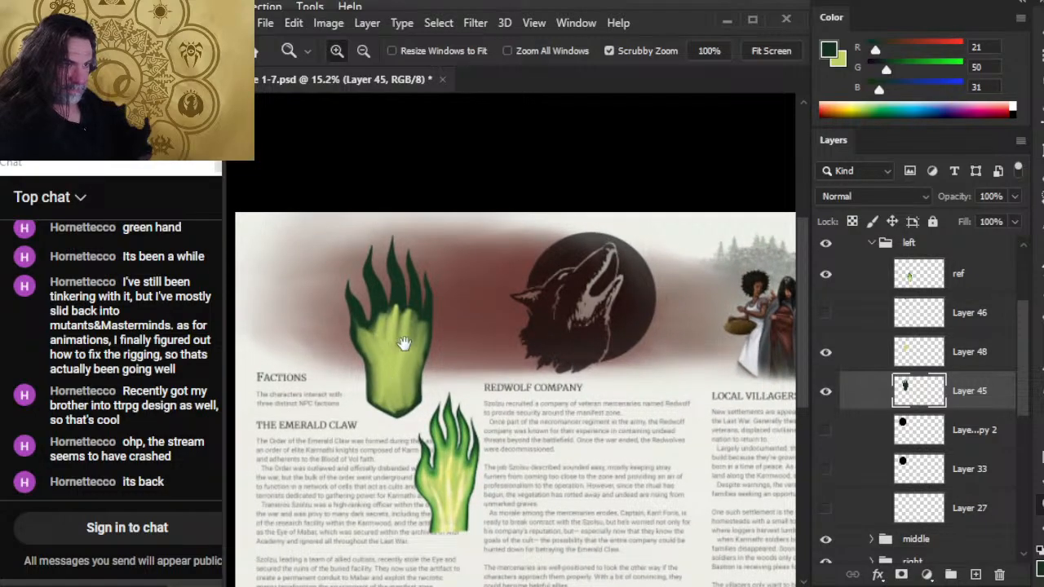
{"action": "left_click_drag", "start_coordinate": [403, 342], "coordinate": [443, 257]}
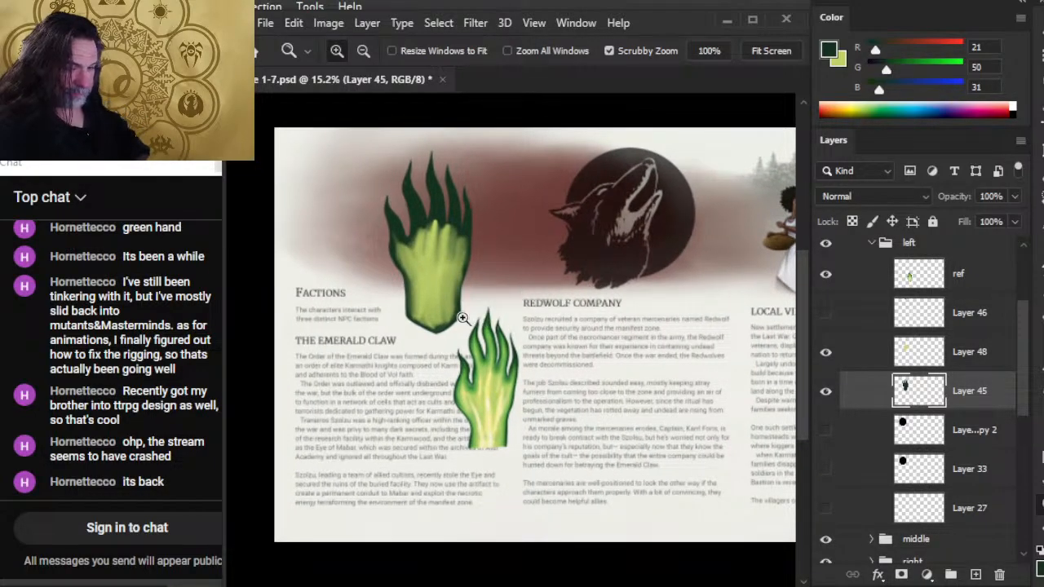
{"action": "left_click_drag", "start_coordinate": [514, 360], "coordinate": [499, 353]}
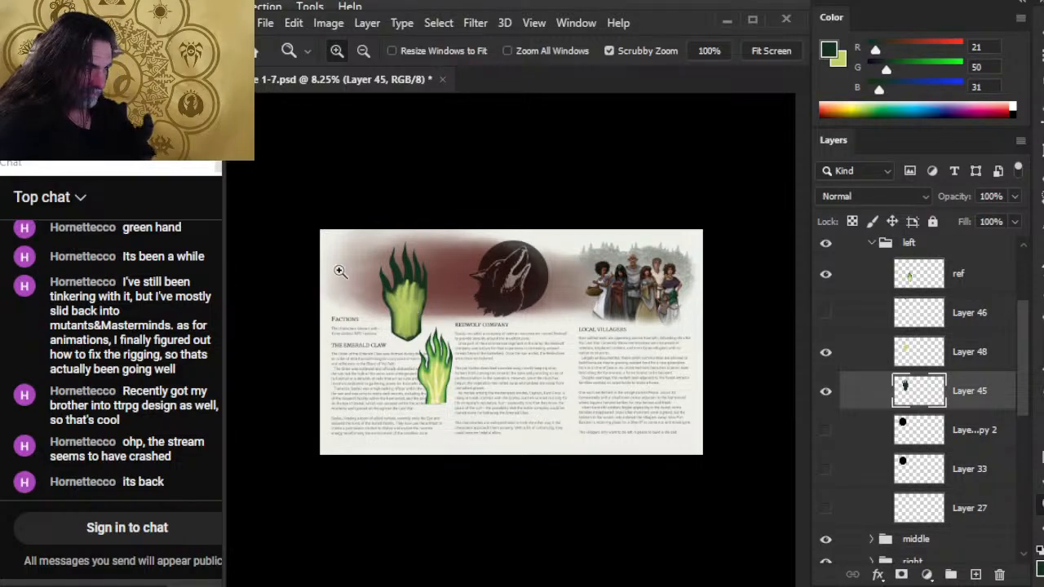
{"action": "left_click", "coordinate": [976, 364]}
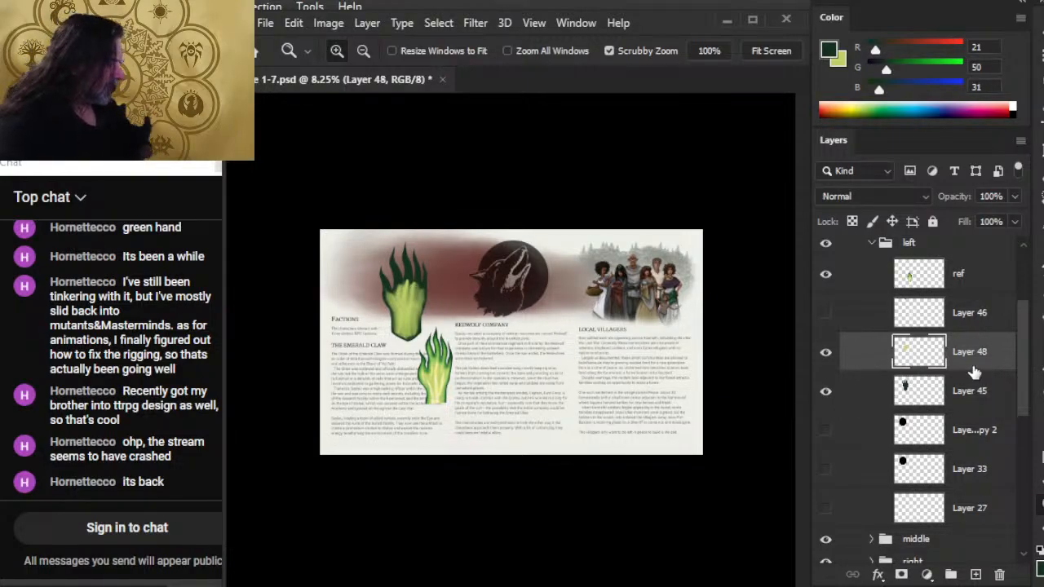
{"action": "left_click_drag", "start_coordinate": [389, 295], "coordinate": [433, 314]}
{"action": "mouse_move", "coordinate": [383, 348]}
{"action": "left_mouse_down"}
{"action": "mouse_move", "coordinate": [428, 384]}
{"action": "mouse_move", "coordinate": [459, 383]}
{"action": "mouse_move", "coordinate": [438, 352]}
{"action": "mouse_move", "coordinate": [435, 400]}
{"action": "mouse_move", "coordinate": [419, 373]}
{"action": "mouse_move", "coordinate": [471, 445]}
{"action": "mouse_move", "coordinate": [400, 417]}
{"action": "mouse_move", "coordinate": [390, 387]}
{"action": "mouse_move", "coordinate": [443, 468]}
{"action": "mouse_move", "coordinate": [473, 446]}
{"action": "mouse_move", "coordinate": [466, 425]}
{"action": "mouse_move", "coordinate": [376, 380]}
{"action": "mouse_move", "coordinate": [450, 495]}
{"action": "mouse_move", "coordinate": [472, 482]}
{"action": "left_mouse_up"}
{"action": "key", "text": "r"}
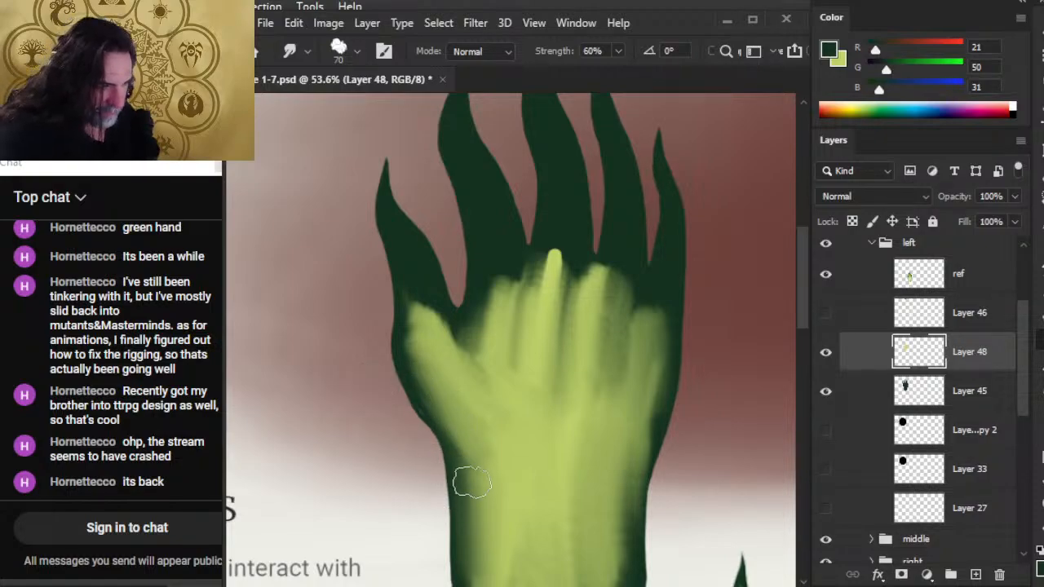
On Layer 45, smooth the hand's outer left edge from the thumb's base to the wrist in dark green, setting the Eraser to 15 px for trimming.
{"action": "left_click", "coordinate": [978, 395]}
{"action": "key", "text": "b"}
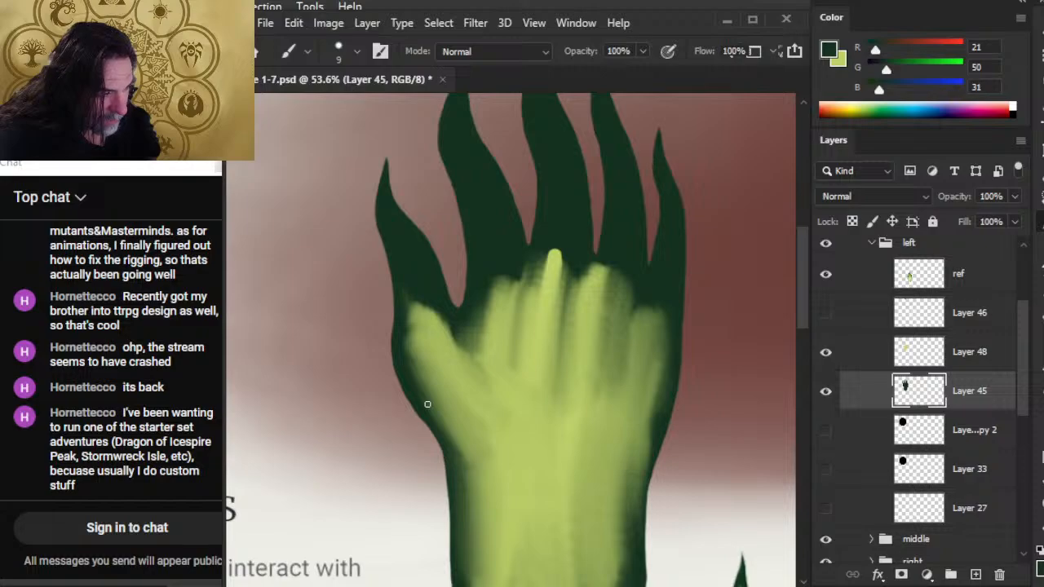
{"action": "key", "text": "e"}
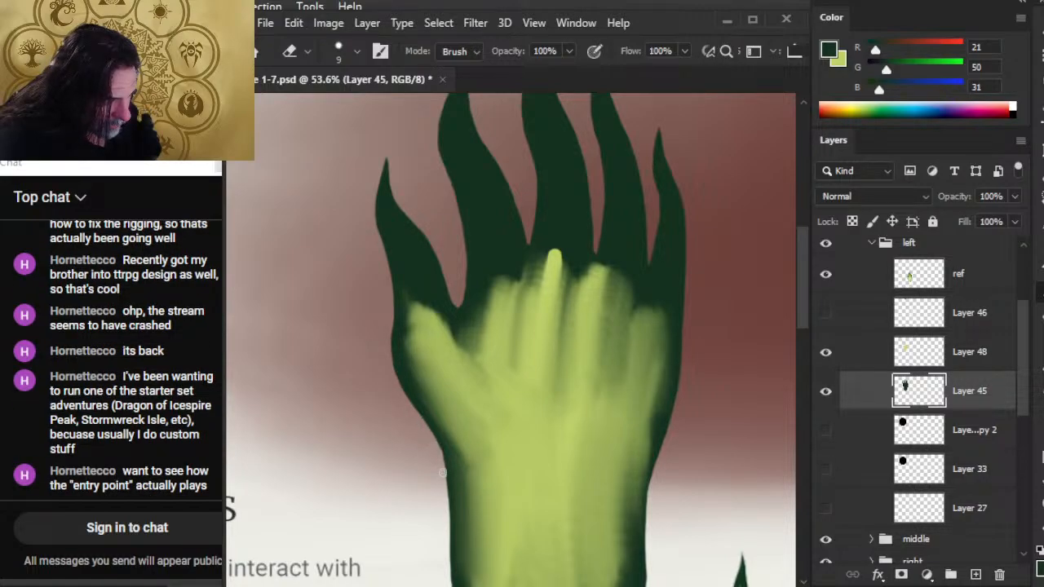
{"action": "key", "text": "b"}
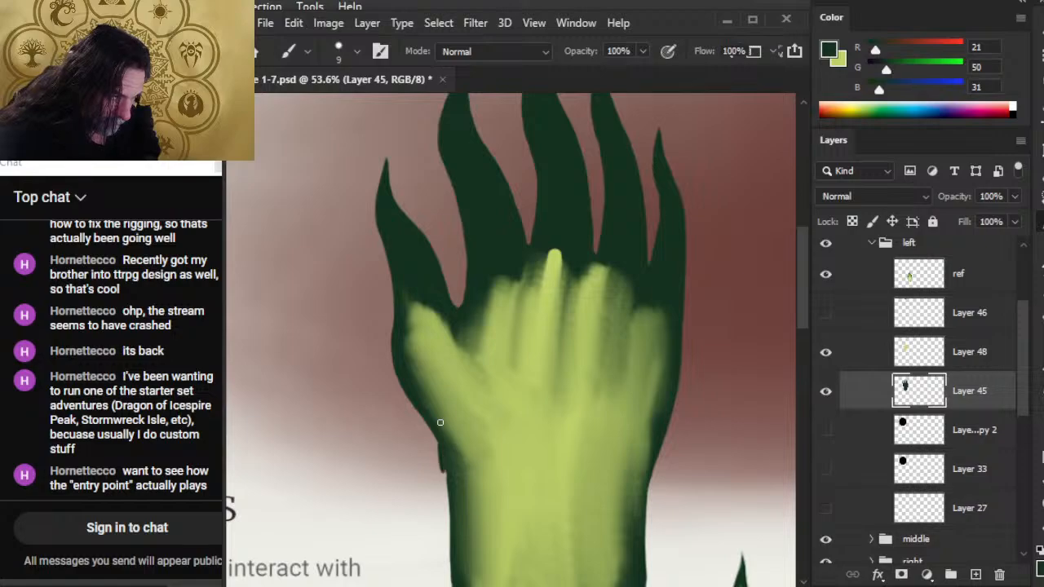
{"action": "key", "text": "ctrl+z"}
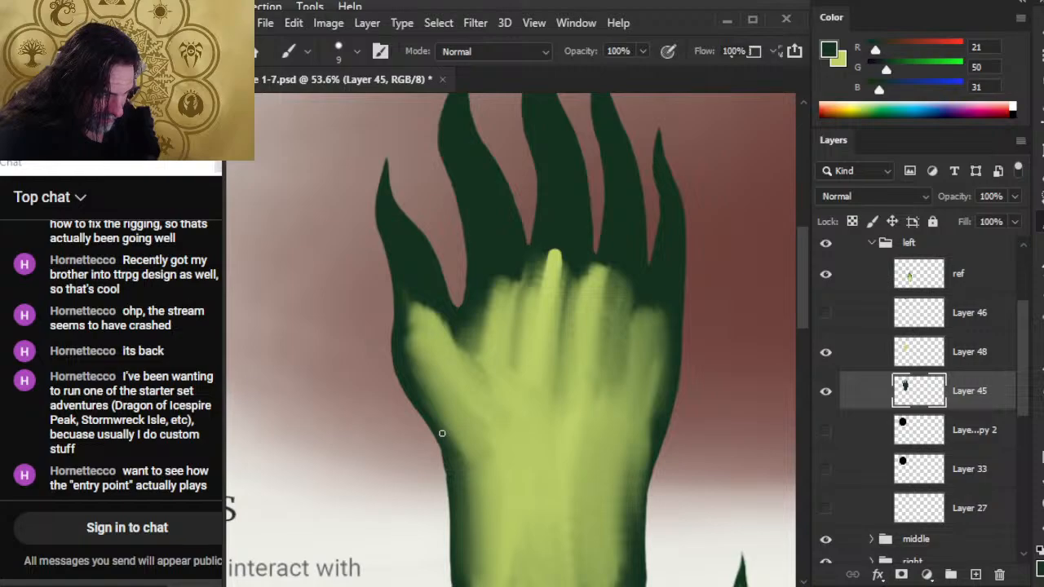
{"action": "left_click_drag", "start_coordinate": [442, 433], "coordinate": [444, 493]}
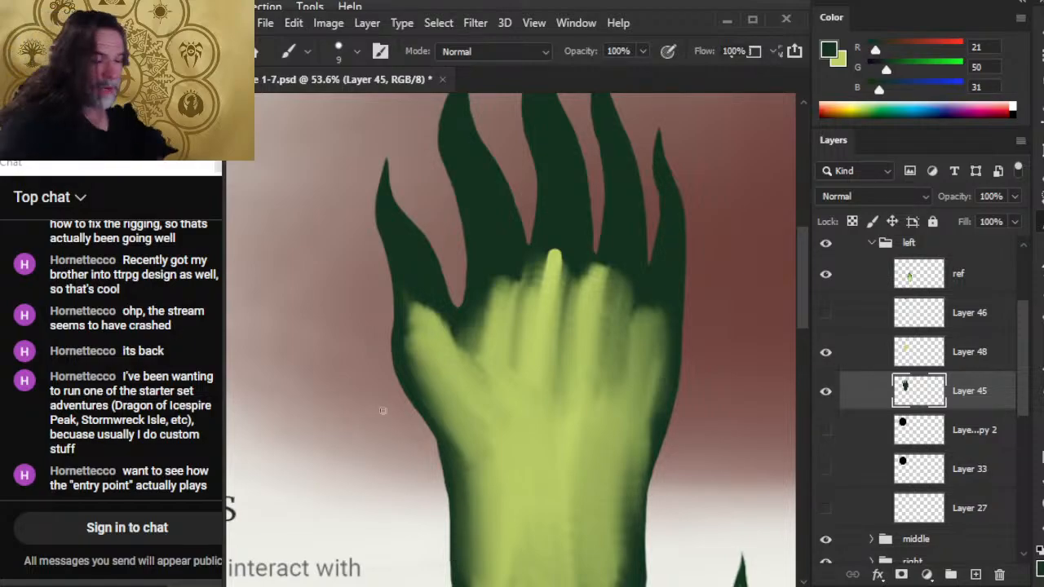
{"action": "key", "text": "e"}
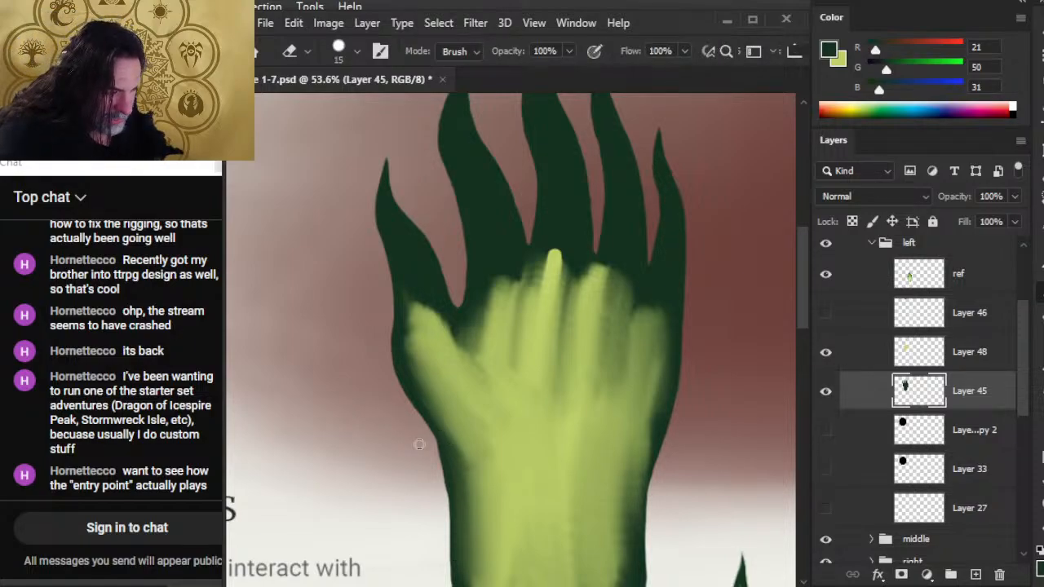
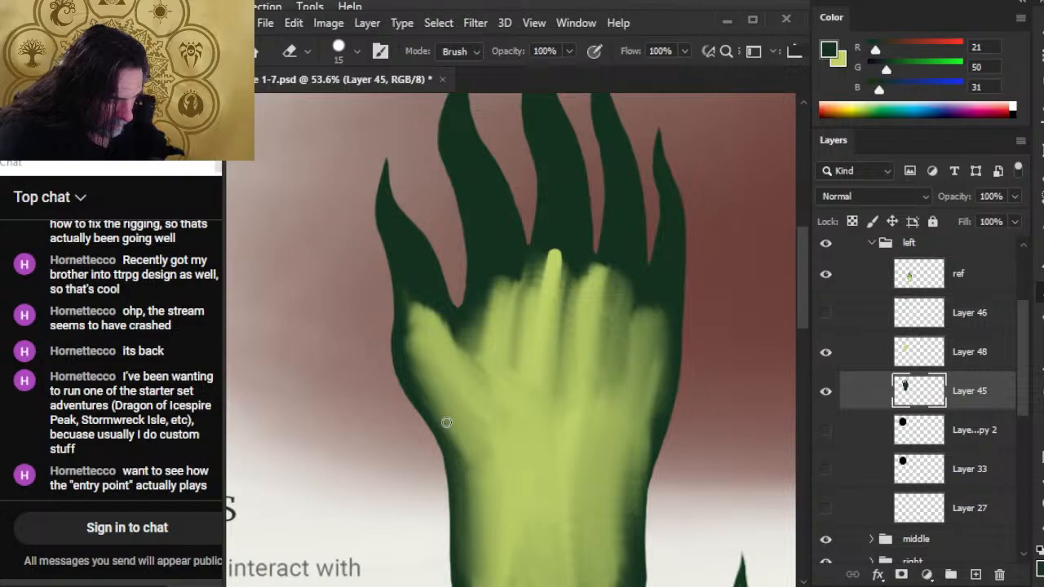
Smooth the wrist's outline on the little-finger side of Layer 45 with the 9 px dark green brush and 15 px Eraser.
{"action": "left_click_drag", "start_coordinate": [489, 490], "coordinate": [411, 359]}
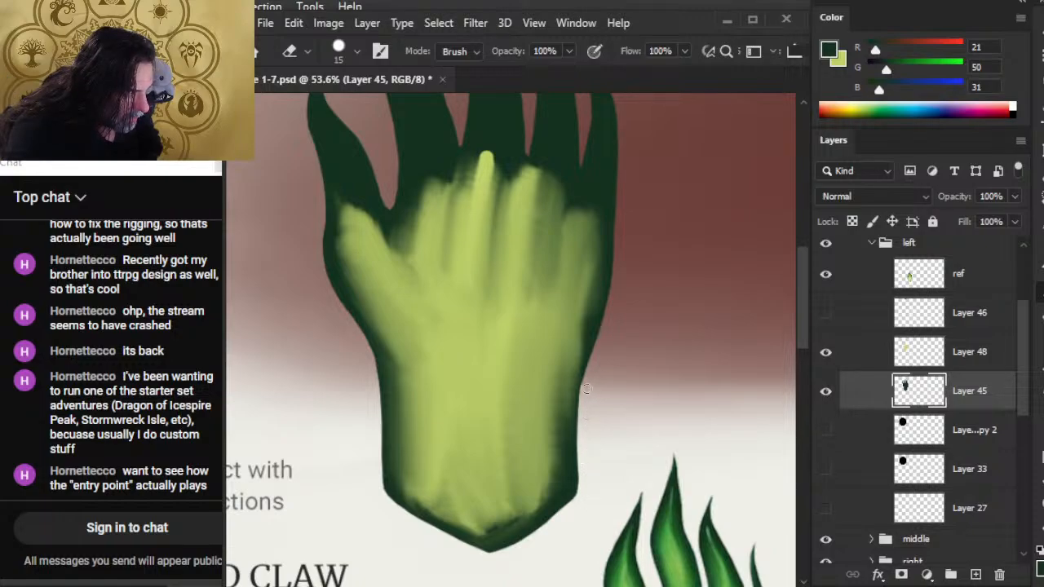
{"action": "key", "text": "b"}
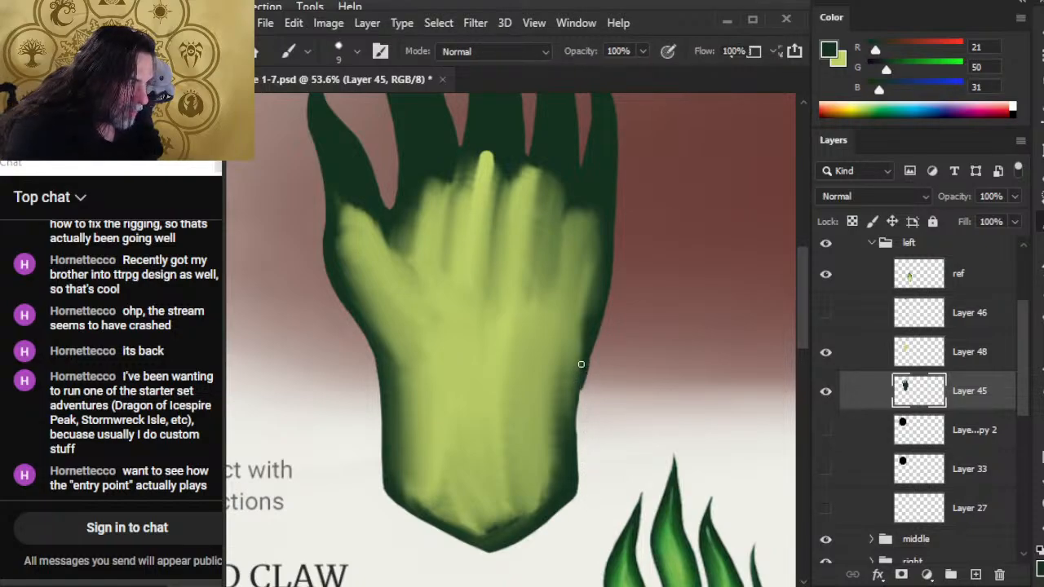
{"action": "key", "text": "e"}
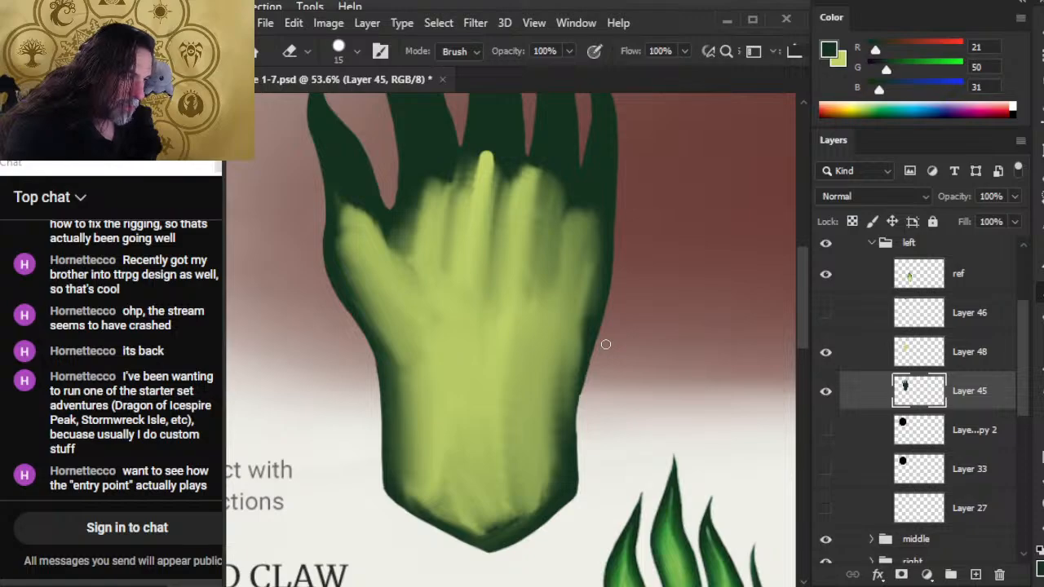
{"action": "key", "text": "b"}
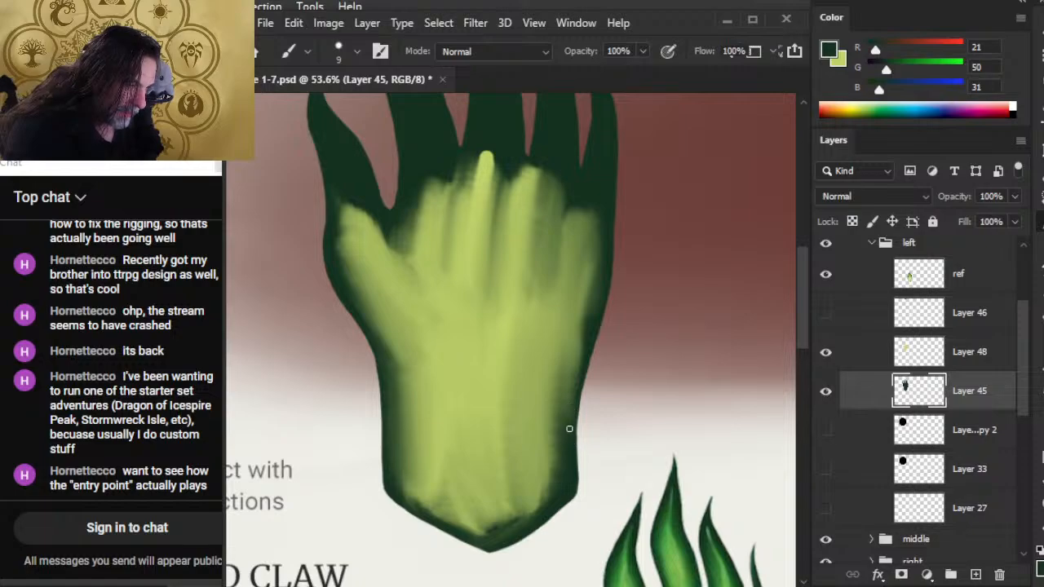
{"action": "key", "text": "e"}
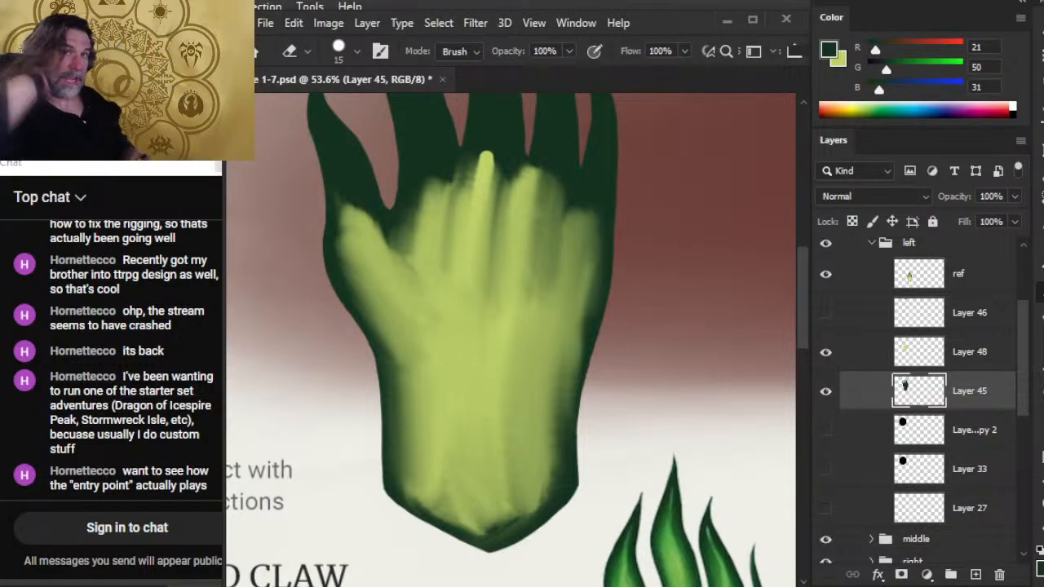
On Layer 48, blend the light green along the wrist's thumb-side edge with the 70 px Smudge tool at 60% strength.
{"action": "left_click", "coordinate": [861, 359]}
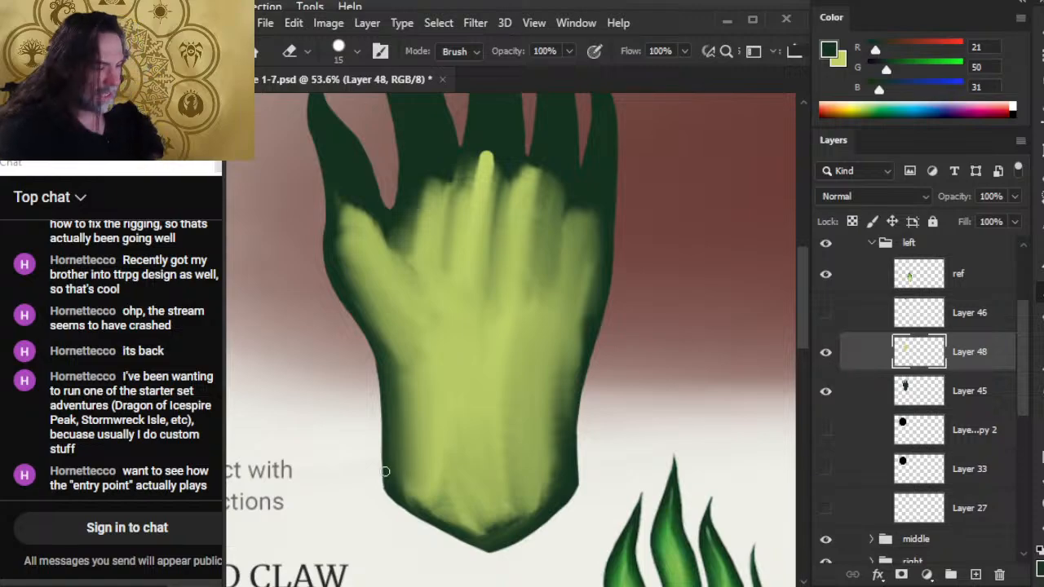
{"action": "key", "text": "r"}
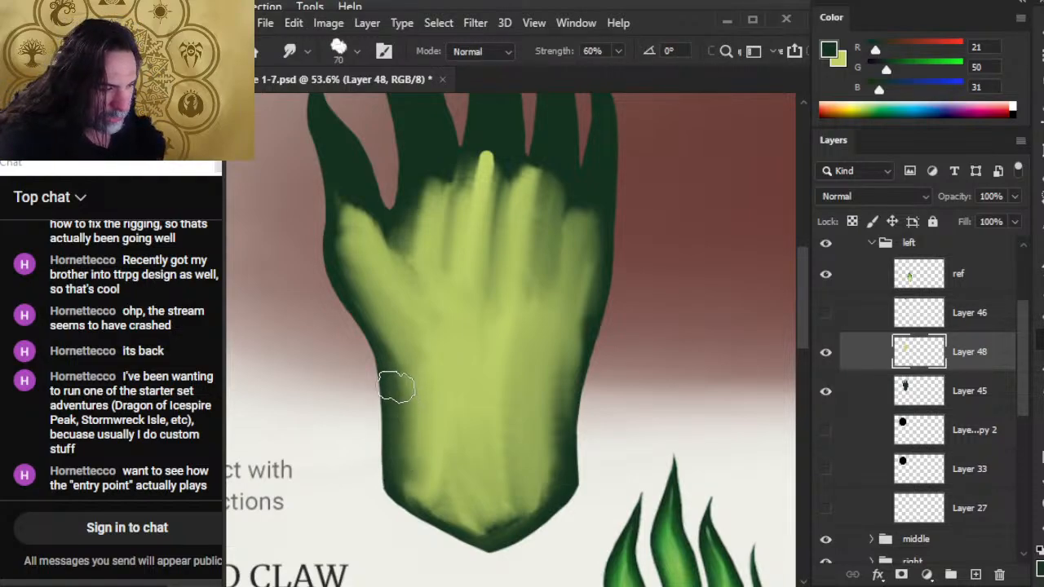
{"action": "mouse_move", "coordinate": [408, 372]}
{"action": "left_mouse_down"}
{"action": "mouse_move", "coordinate": [419, 489]}
{"action": "mouse_move", "coordinate": [415, 424]}
{"action": "mouse_move", "coordinate": [437, 447]}
{"action": "mouse_move", "coordinate": [417, 424]}
{"action": "mouse_move", "coordinate": [417, 433]}
{"action": "mouse_move", "coordinate": [424, 403]}
{"action": "mouse_move", "coordinate": [410, 455]}
{"action": "left_mouse_up"}
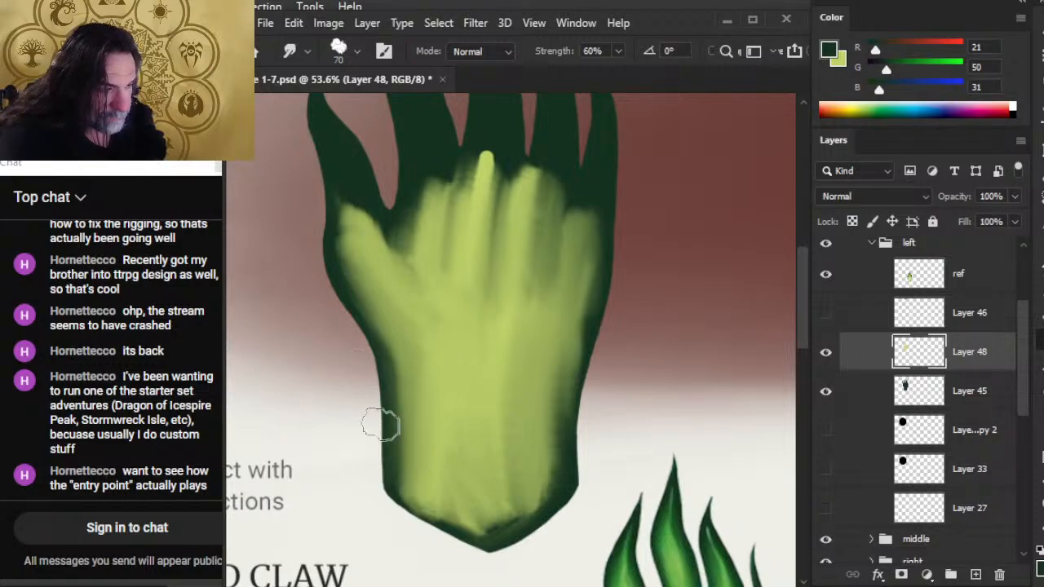
{"action": "left_click_drag", "start_coordinate": [405, 389], "coordinate": [404, 478]}
{"action": "left_click_drag", "start_coordinate": [415, 411], "coordinate": [424, 499]}
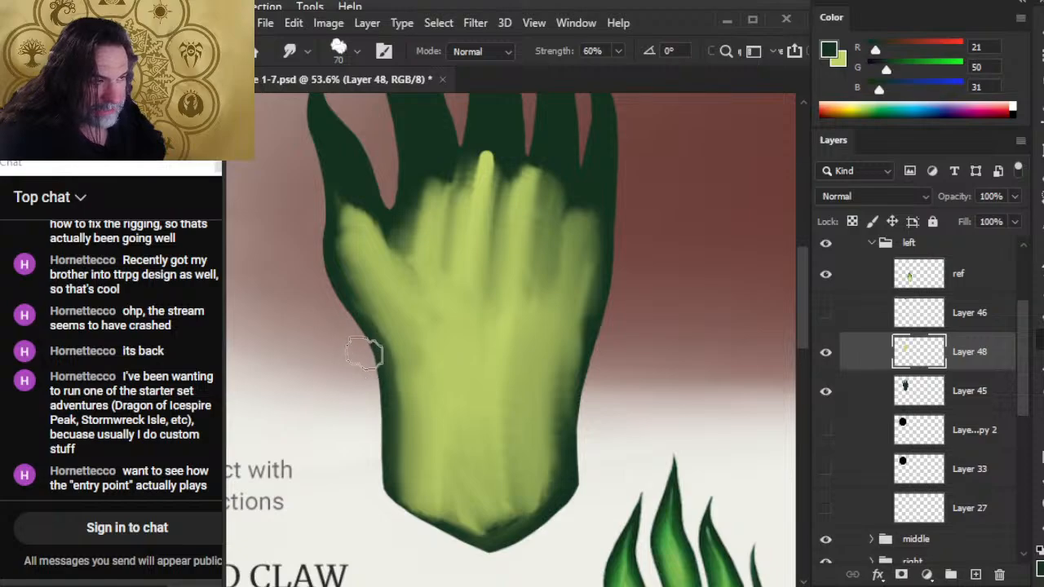
{"action": "mouse_move", "coordinate": [386, 324]}
{"action": "left_mouse_down"}
{"action": "mouse_move", "coordinate": [405, 372]}
{"action": "mouse_move", "coordinate": [404, 354]}
{"action": "mouse_move", "coordinate": [408, 459]}
{"action": "left_mouse_up"}
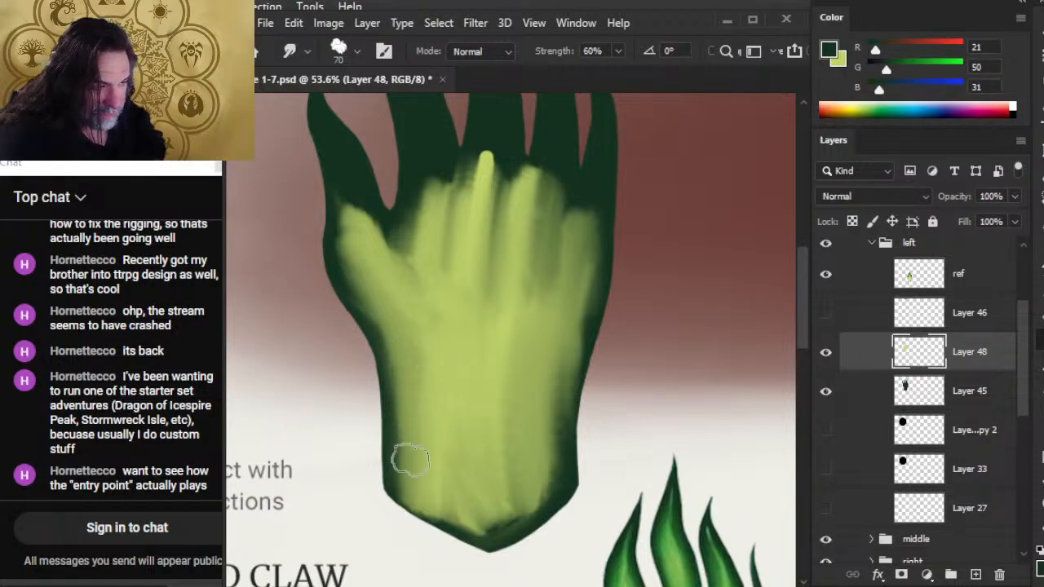
{"action": "left_click_drag", "start_coordinate": [412, 364], "coordinate": [418, 421]}
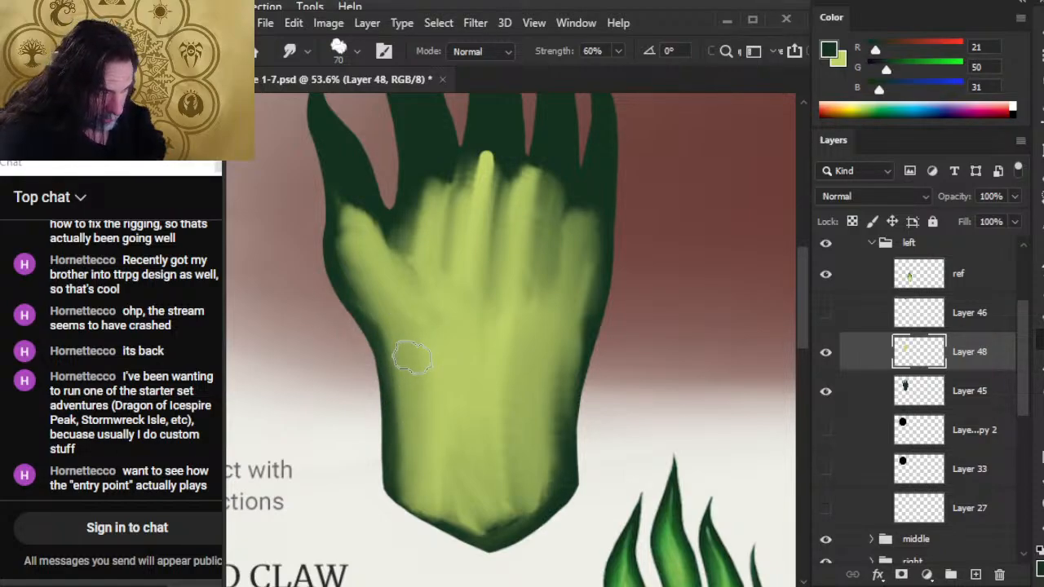
{"action": "mouse_move", "coordinate": [413, 357]}
{"action": "left_mouse_down"}
{"action": "mouse_move", "coordinate": [409, 419]}
{"action": "mouse_move", "coordinate": [421, 424]}
{"action": "mouse_move", "coordinate": [411, 466]}
{"action": "mouse_move", "coordinate": [456, 481]}
{"action": "mouse_move", "coordinate": [429, 441]}
{"action": "mouse_move", "coordinate": [411, 478]}
{"action": "mouse_move", "coordinate": [400, 392]}
{"action": "mouse_move", "coordinate": [398, 489]}
{"action": "mouse_move", "coordinate": [409, 385]}
{"action": "mouse_move", "coordinate": [412, 445]}
{"action": "left_mouse_up"}
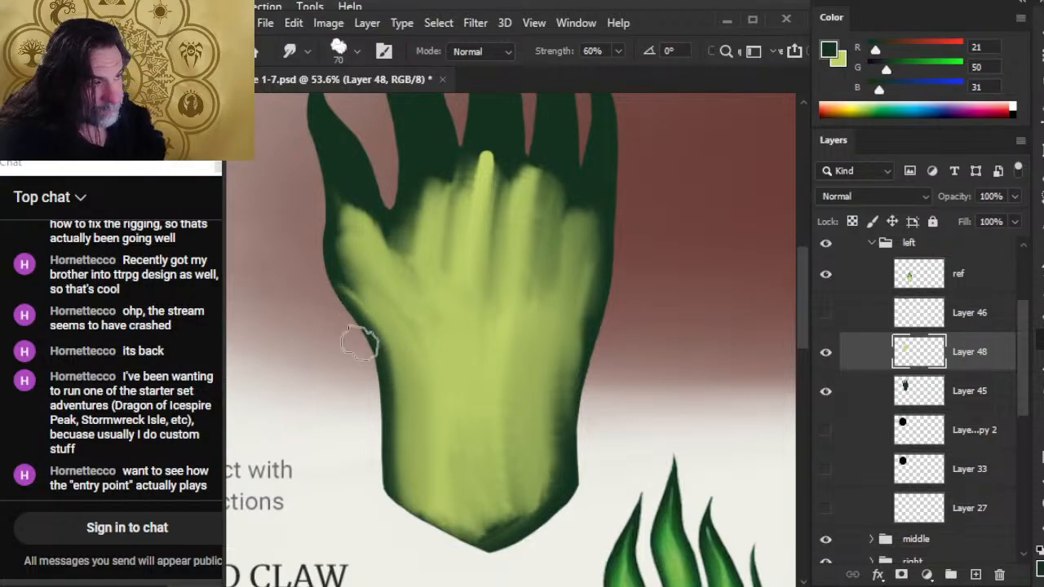
Smudge the light green outward around the thumb's base and down the wrist, leaving a thin dark green rim.
{"action": "left_click_drag", "start_coordinate": [370, 296], "coordinate": [347, 253]}
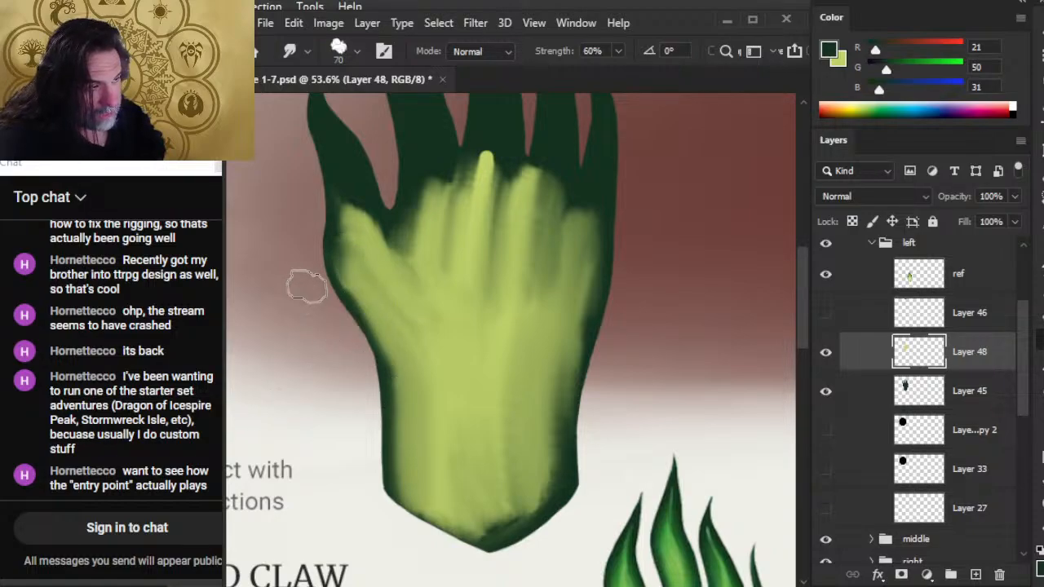
{"action": "mouse_move", "coordinate": [367, 323]}
{"action": "left_mouse_down"}
{"action": "mouse_move", "coordinate": [350, 294]}
{"action": "mouse_move", "coordinate": [410, 429]}
{"action": "left_mouse_up"}
{"action": "left_click_drag", "start_coordinate": [397, 361], "coordinate": [413, 468]}
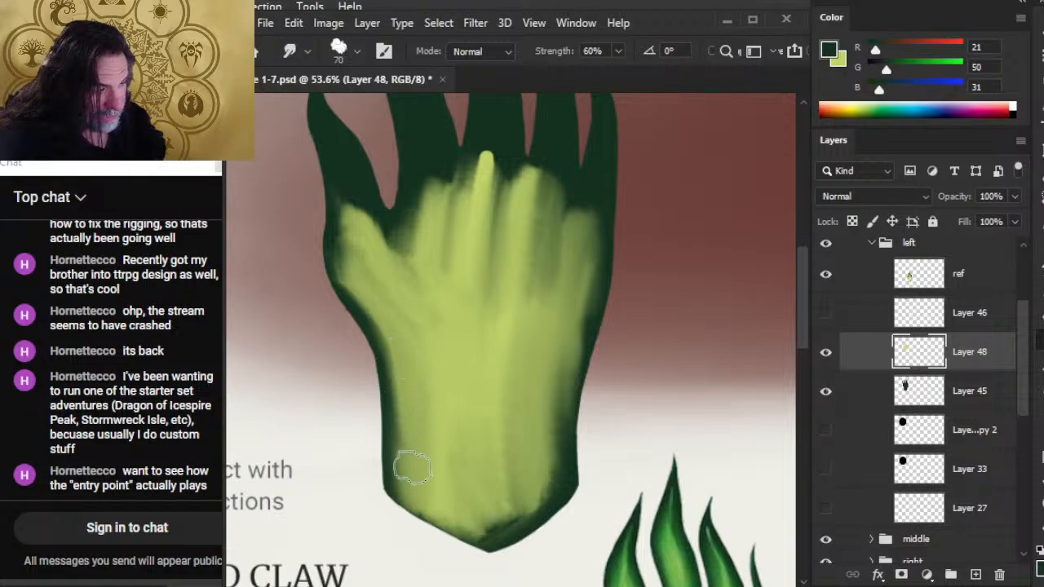
{"action": "left_click_drag", "start_coordinate": [405, 373], "coordinate": [410, 478]}
{"action": "left_click_drag", "start_coordinate": [374, 378], "coordinate": [397, 499]}
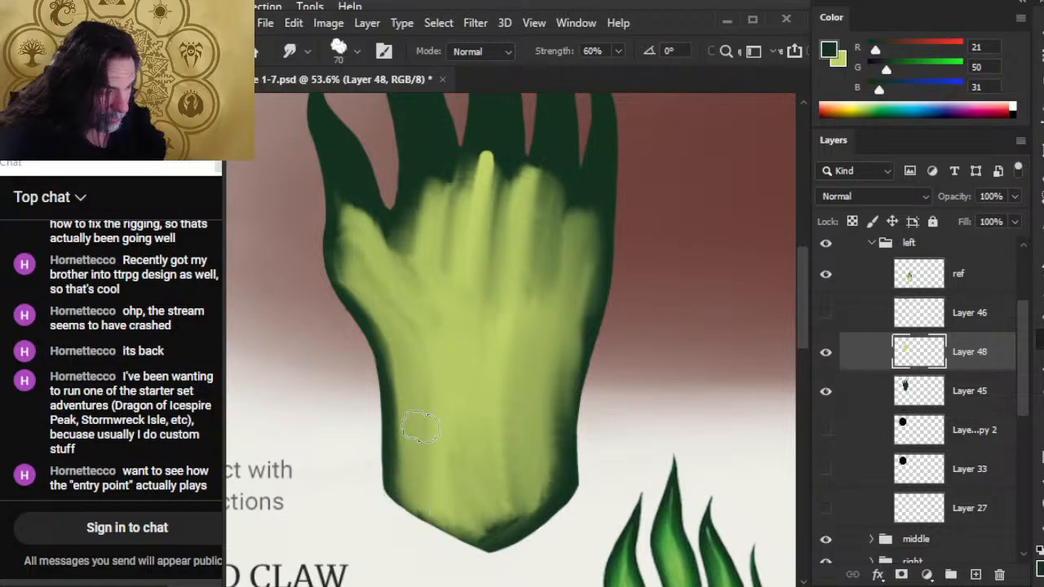
Smudge the light green down over the pointed lower end of the wrist, past the dark green outline.
{"action": "left_click_drag", "start_coordinate": [415, 436], "coordinate": [415, 518]}
{"action": "left_click_drag", "start_coordinate": [421, 447], "coordinate": [446, 528]}
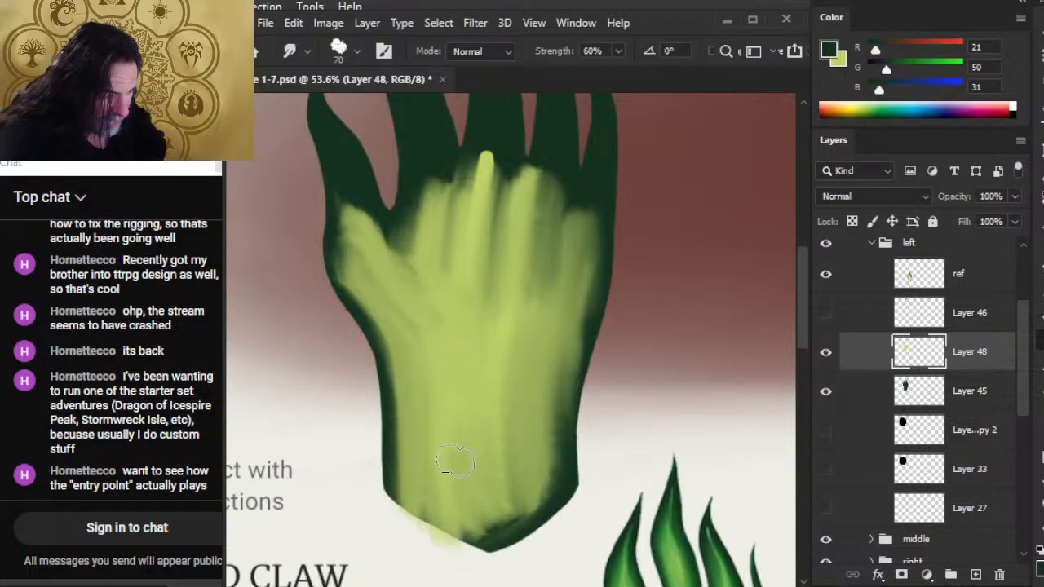
{"action": "left_click_drag", "start_coordinate": [455, 461], "coordinate": [463, 535]}
{"action": "mouse_move", "coordinate": [458, 447]}
{"action": "left_mouse_down"}
{"action": "mouse_move", "coordinate": [472, 540]}
{"action": "mouse_move", "coordinate": [439, 540]}
{"action": "left_mouse_up"}
{"action": "left_click_drag", "start_coordinate": [505, 407], "coordinate": [509, 529]}
{"action": "left_click_drag", "start_coordinate": [494, 448], "coordinate": [493, 530]}
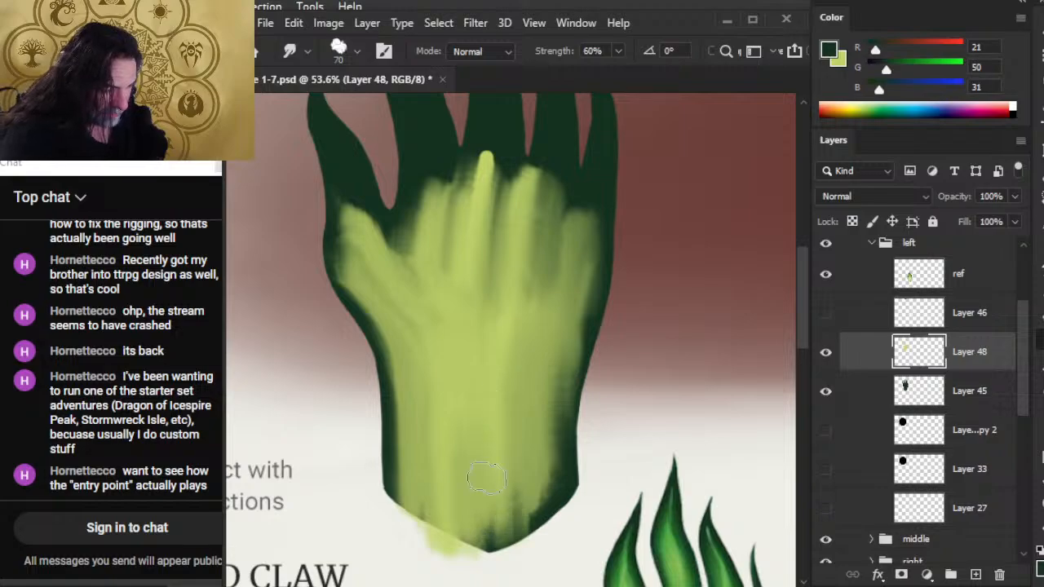
{"action": "left_click_drag", "start_coordinate": [486, 478], "coordinate": [493, 551]}
{"action": "left_click_drag", "start_coordinate": [499, 436], "coordinate": [496, 548]}
{"action": "left_click_drag", "start_coordinate": [468, 408], "coordinate": [469, 544]}
{"action": "left_click_drag", "start_coordinate": [424, 461], "coordinate": [422, 519]}
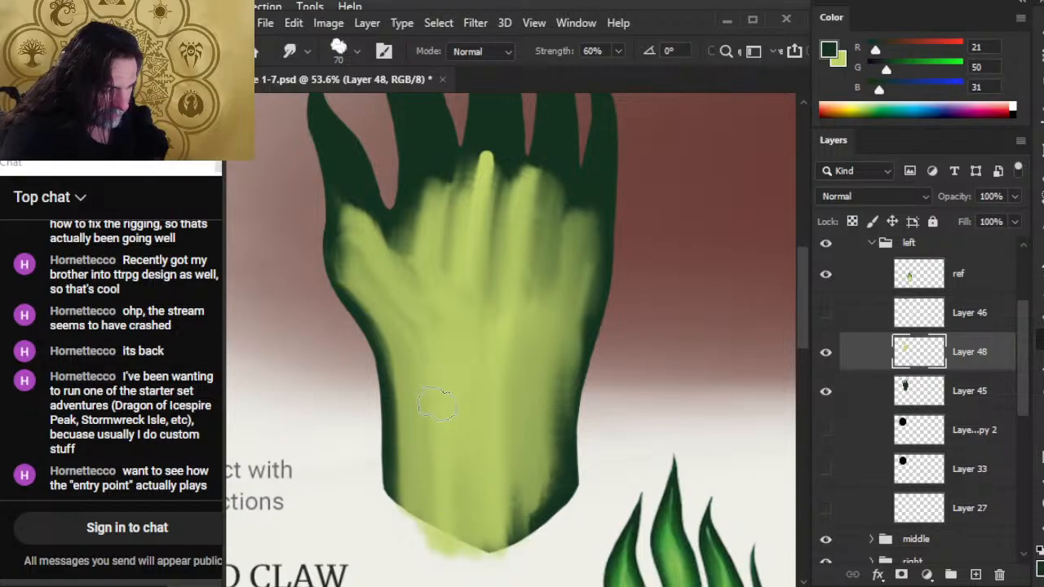
{"action": "left_click_drag", "start_coordinate": [522, 401], "coordinate": [522, 543]}
{"action": "mouse_move", "coordinate": [514, 383]}
{"action": "left_mouse_down"}
{"action": "mouse_move", "coordinate": [519, 555]}
{"action": "mouse_move", "coordinate": [544, 529]}
{"action": "left_mouse_up"}
{"action": "mouse_move", "coordinate": [541, 420]}
{"action": "left_mouse_down"}
{"action": "mouse_move", "coordinate": [551, 522]}
{"action": "mouse_move", "coordinate": [522, 558]}
{"action": "left_mouse_up"}
{"action": "left_click_drag", "start_coordinate": [499, 473], "coordinate": [493, 555]}
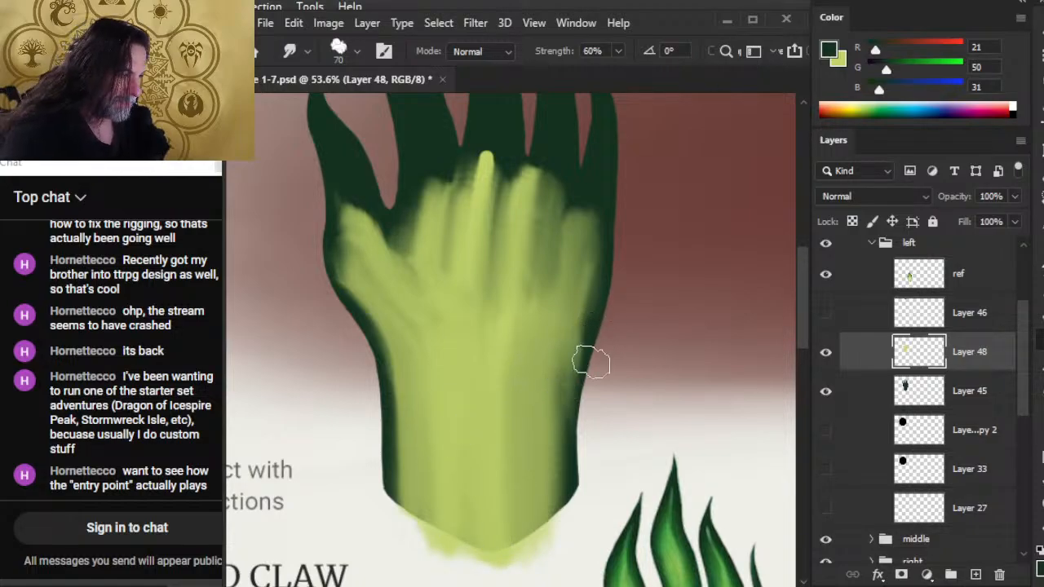
Smudge the light green toward the wrist's little-finger-side edge from the palm to the lower corner, narrowing the dark rim.
{"action": "left_click_drag", "start_coordinate": [566, 349], "coordinate": [560, 476]}
{"action": "left_click_drag", "start_coordinate": [600, 361], "coordinate": [573, 469]}
{"action": "left_click_drag", "start_coordinate": [549, 356], "coordinate": [562, 507]}
{"action": "mouse_move", "coordinate": [557, 378]}
{"action": "left_mouse_down"}
{"action": "mouse_move", "coordinate": [564, 511]}
{"action": "mouse_move", "coordinate": [568, 495]}
{"action": "left_mouse_up"}
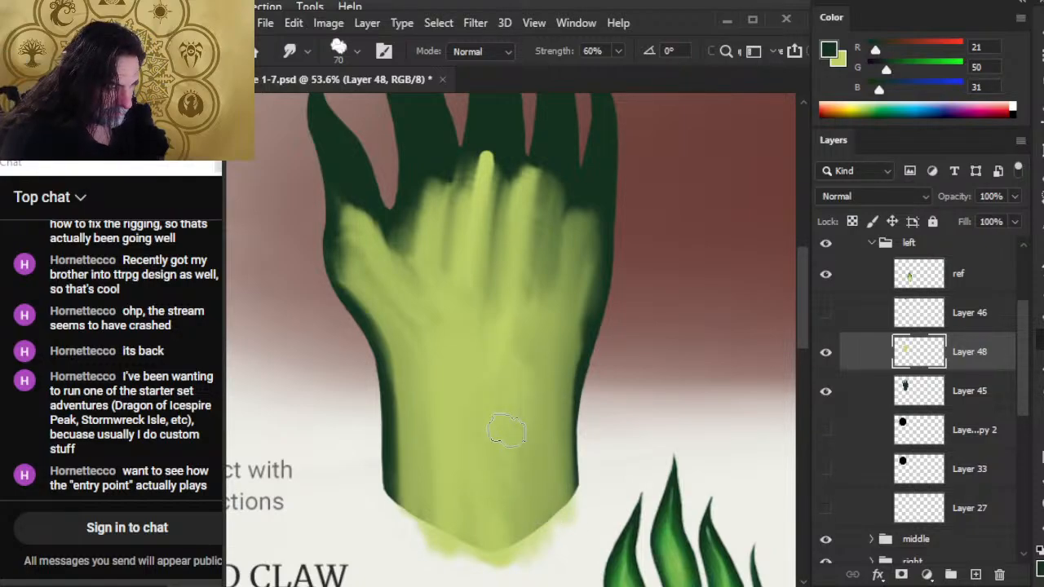
{"action": "mouse_move", "coordinate": [558, 482]}
{"action": "left_mouse_down"}
{"action": "mouse_move", "coordinate": [510, 280]}
{"action": "mouse_move", "coordinate": [498, 166]}
{"action": "mouse_move", "coordinate": [490, 215]}
{"action": "mouse_move", "coordinate": [580, 512]}
{"action": "mouse_move", "coordinate": [569, 510]}
{"action": "left_mouse_up"}
{"action": "left_click_drag", "start_coordinate": [556, 321], "coordinate": [566, 470]}
{"action": "mouse_move", "coordinate": [590, 348]}
{"action": "left_mouse_down"}
{"action": "mouse_move", "coordinate": [578, 495]}
{"action": "mouse_move", "coordinate": [571, 444]}
{"action": "mouse_move", "coordinate": [575, 476]}
{"action": "mouse_move", "coordinate": [589, 406]}
{"action": "mouse_move", "coordinate": [595, 468]}
{"action": "left_mouse_up"}
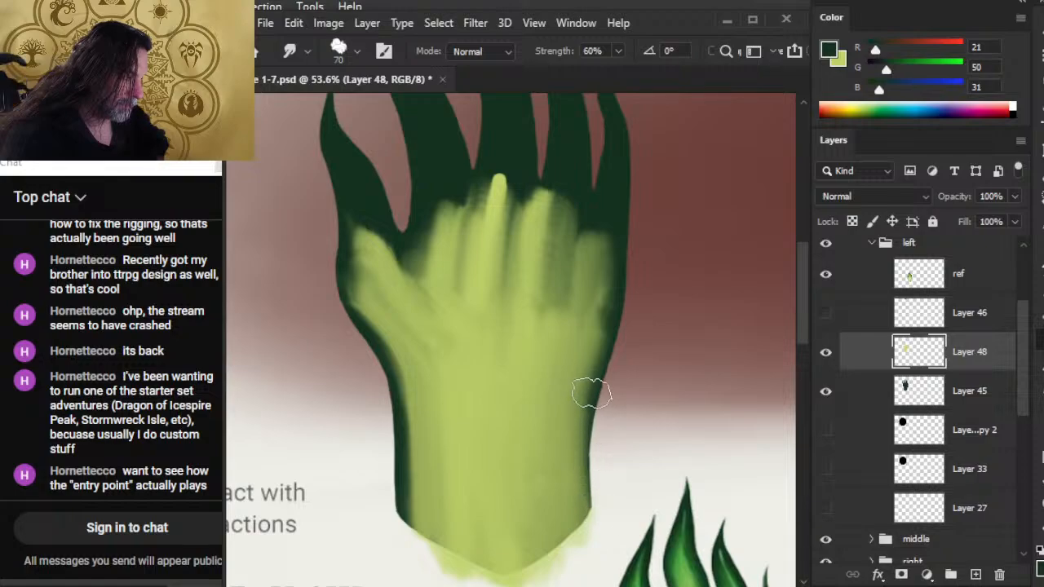
{"action": "mouse_move", "coordinate": [589, 384]}
{"action": "left_mouse_down"}
{"action": "mouse_move", "coordinate": [607, 540]}
{"action": "mouse_move", "coordinate": [597, 387]}
{"action": "mouse_move", "coordinate": [601, 514]}
{"action": "left_mouse_up"}
{"action": "mouse_move", "coordinate": [578, 376]}
{"action": "left_mouse_down"}
{"action": "mouse_move", "coordinate": [598, 293]}
{"action": "mouse_move", "coordinate": [582, 376]}
{"action": "mouse_move", "coordinate": [592, 317]}
{"action": "mouse_move", "coordinate": [589, 371]}
{"action": "mouse_move", "coordinate": [603, 269]}
{"action": "left_mouse_up"}
Reduce the Smudge brush to 50 px and pull the light green from the palm's edge up into the little finger.
{"action": "key", "text": "space"}
{"action": "mouse_move", "coordinate": [595, 352]}
{"action": "left_mouse_down"}
{"action": "mouse_move", "coordinate": [578, 474]}
{"action": "mouse_move", "coordinate": [596, 371]}
{"action": "left_mouse_up"}
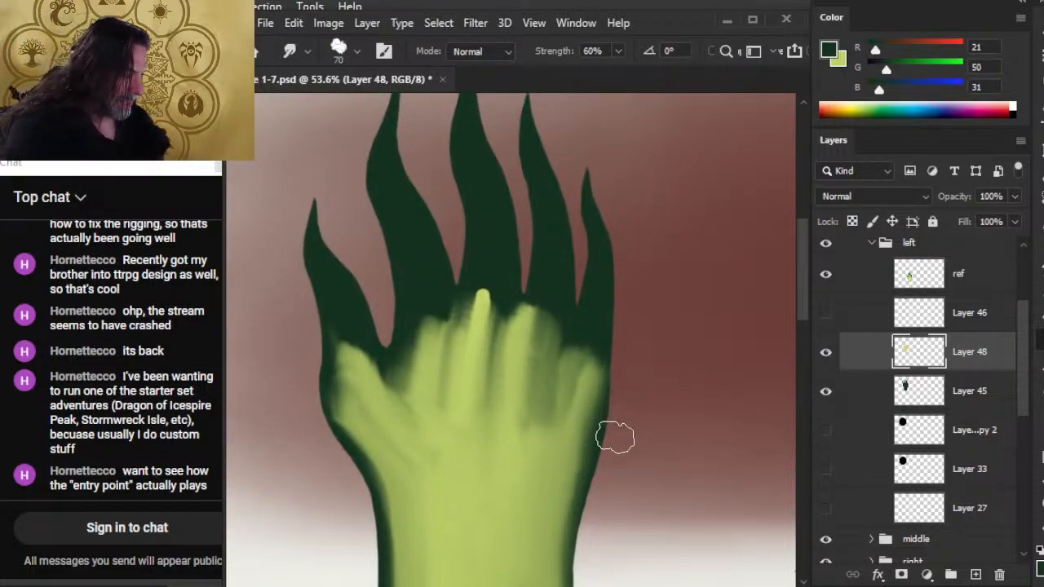
{"action": "mouse_move", "coordinate": [601, 412]}
{"action": "left_mouse_down"}
{"action": "mouse_move", "coordinate": [603, 318]}
{"action": "mouse_move", "coordinate": [571, 414]}
{"action": "mouse_move", "coordinate": [583, 354]}
{"action": "left_mouse_up"}
{"action": "key", "text": "["}
{"action": "mouse_move", "coordinate": [578, 391]}
{"action": "left_mouse_down"}
{"action": "mouse_move", "coordinate": [600, 380]}
{"action": "mouse_move", "coordinate": [607, 315]}
{"action": "left_mouse_up"}
{"action": "mouse_move", "coordinate": [584, 354]}
{"action": "left_mouse_down"}
{"action": "mouse_move", "coordinate": [585, 290]}
{"action": "mouse_move", "coordinate": [571, 317]}
{"action": "mouse_move", "coordinate": [578, 254]}
{"action": "left_mouse_up"}
{"action": "key", "text": "["}
{"action": "left_click_drag", "start_coordinate": [567, 303], "coordinate": [582, 247]}
{"action": "left_click_drag", "start_coordinate": [593, 317], "coordinate": [602, 260]}
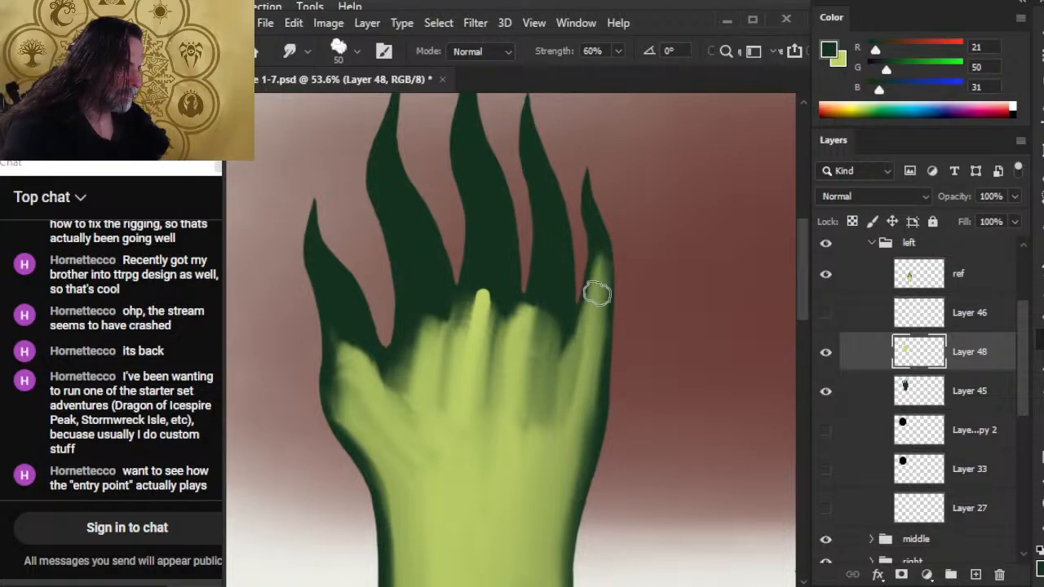
{"action": "left_click_drag", "start_coordinate": [617, 314], "coordinate": [611, 245]}
{"action": "mouse_move", "coordinate": [606, 293]}
{"action": "left_mouse_down"}
{"action": "mouse_move", "coordinate": [604, 247]}
{"action": "mouse_move", "coordinate": [608, 266]}
{"action": "left_mouse_up"}
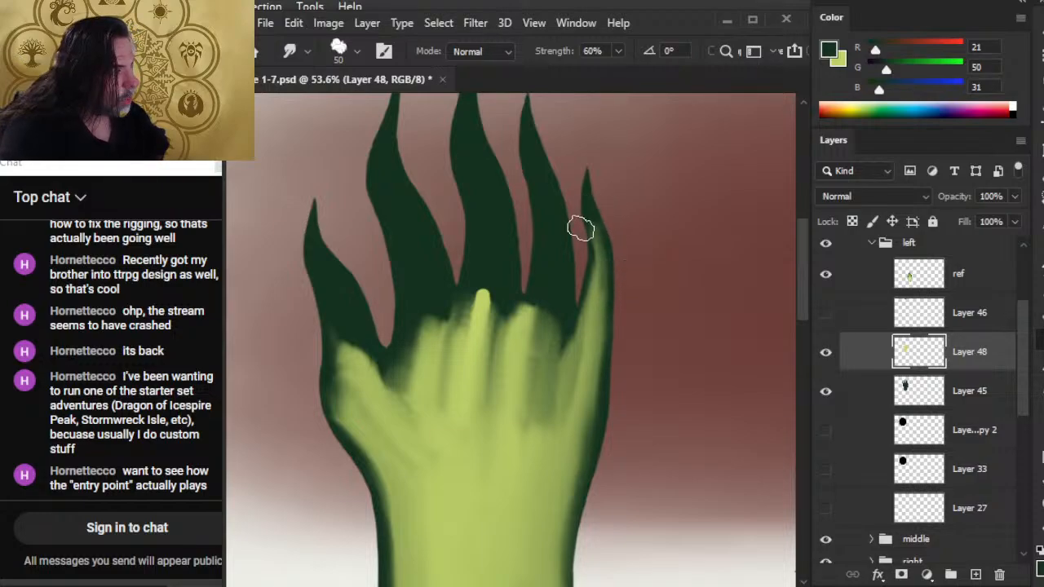
Set the Smudge brush to 45 px and soften the light green in the little finger with strokes along its length.
{"action": "left_click_drag", "start_coordinate": [718, 497], "coordinate": [606, 478]}
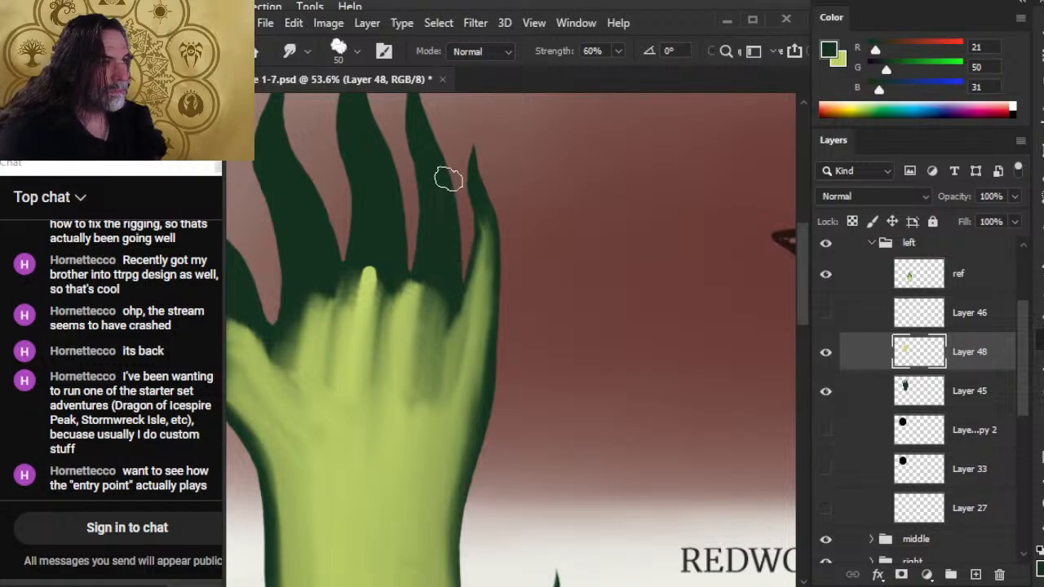
{"action": "key", "text": "bracketleft"}
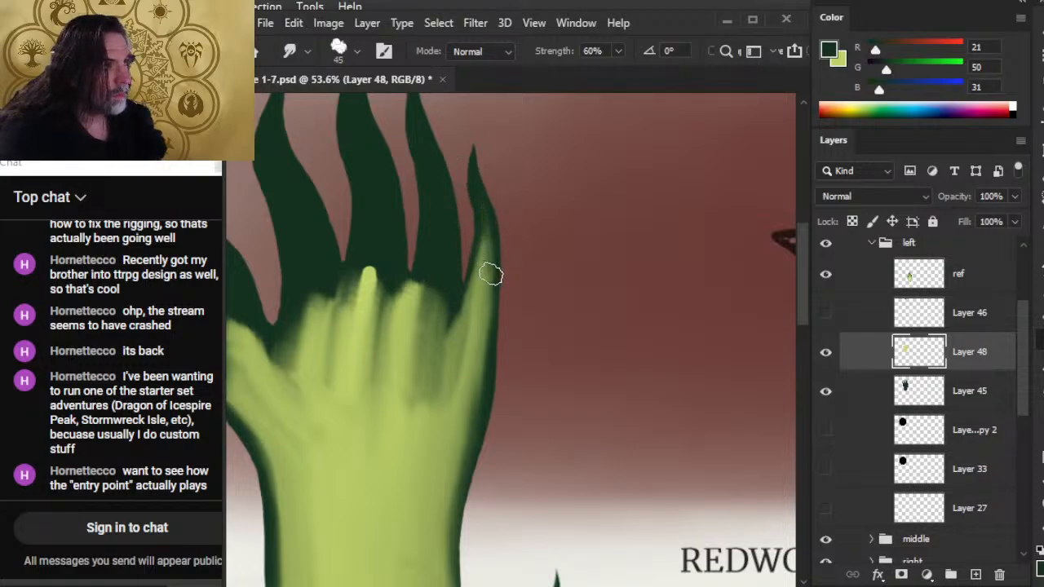
{"action": "mouse_move", "coordinate": [484, 220]}
{"action": "left_mouse_down"}
{"action": "mouse_move", "coordinate": [472, 317]}
{"action": "mouse_move", "coordinate": [485, 253]}
{"action": "mouse_move", "coordinate": [471, 316]}
{"action": "mouse_move", "coordinate": [449, 258]}
{"action": "mouse_move", "coordinate": [455, 227]}
{"action": "mouse_move", "coordinate": [461, 284]}
{"action": "left_mouse_up"}
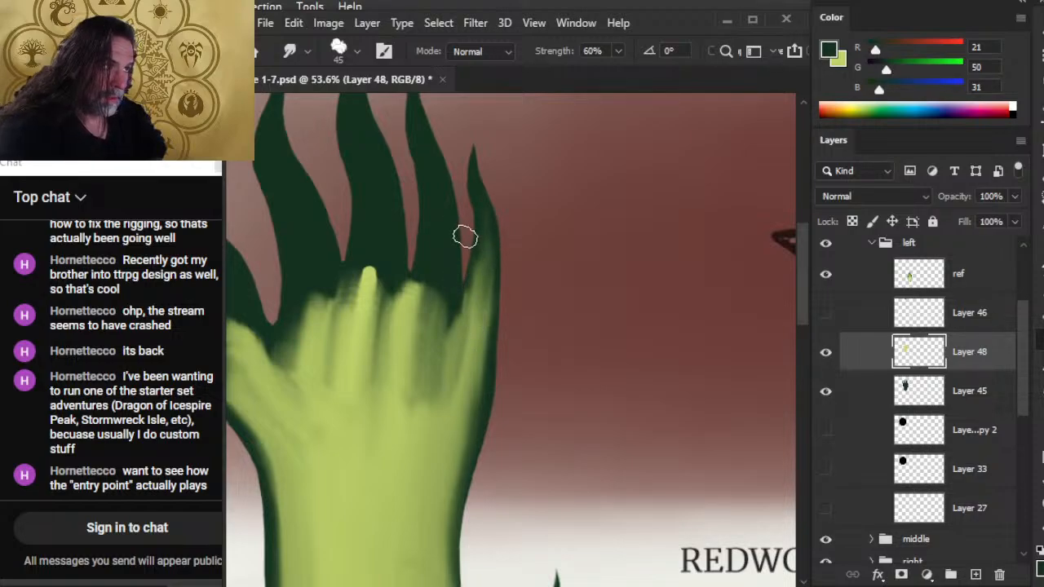
{"action": "mouse_move", "coordinate": [464, 236]}
{"action": "left_mouse_down"}
{"action": "mouse_move", "coordinate": [460, 291]}
{"action": "mouse_move", "coordinate": [464, 240]}
{"action": "mouse_move", "coordinate": [479, 318]}
{"action": "mouse_move", "coordinate": [482, 290]}
{"action": "mouse_move", "coordinate": [457, 361]}
{"action": "left_mouse_up"}
{"action": "mouse_move", "coordinate": [483, 323]}
{"action": "left_mouse_down"}
{"action": "mouse_move", "coordinate": [472, 365]}
{"action": "mouse_move", "coordinate": [494, 242]}
{"action": "left_mouse_up"}
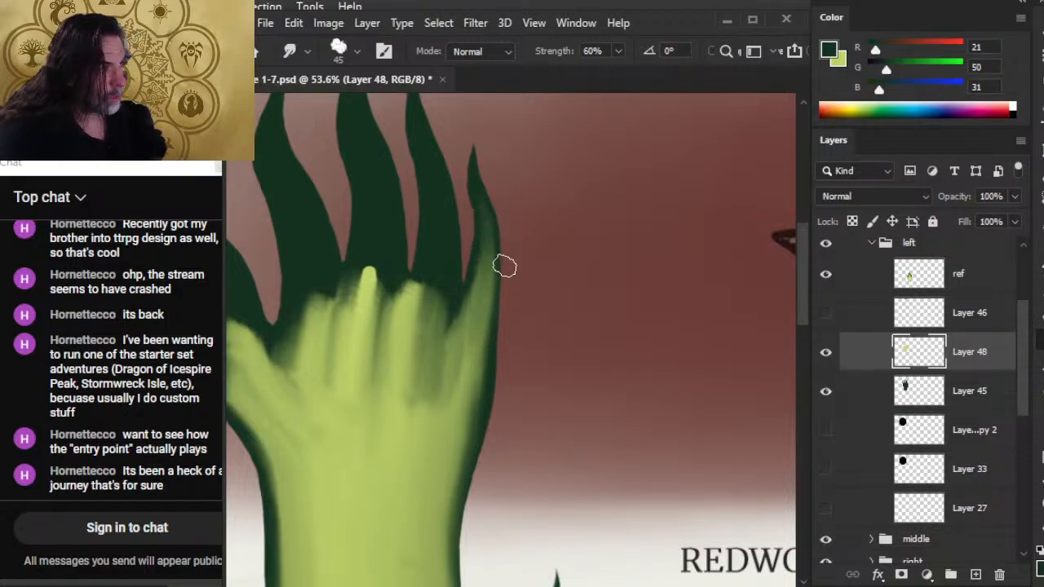
{"action": "left_click_drag", "start_coordinate": [478, 241], "coordinate": [482, 382]}
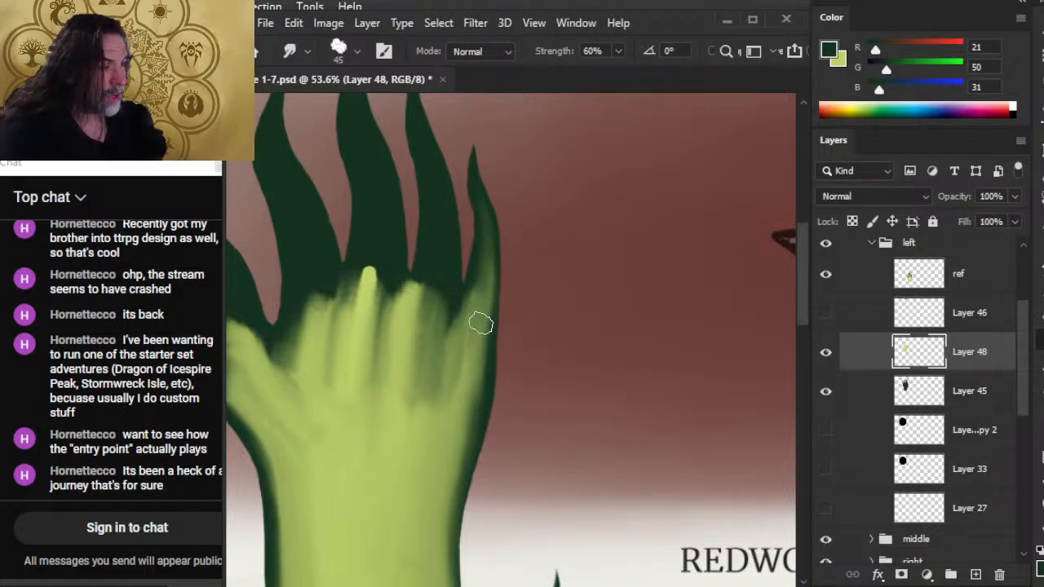
Smudge darker green from the little finger down into the palm's outer edge to shade the finger's base.
{"action": "left_click_drag", "start_coordinate": [486, 251], "coordinate": [455, 394]}
{"action": "left_click_drag", "start_coordinate": [484, 287], "coordinate": [450, 378]}
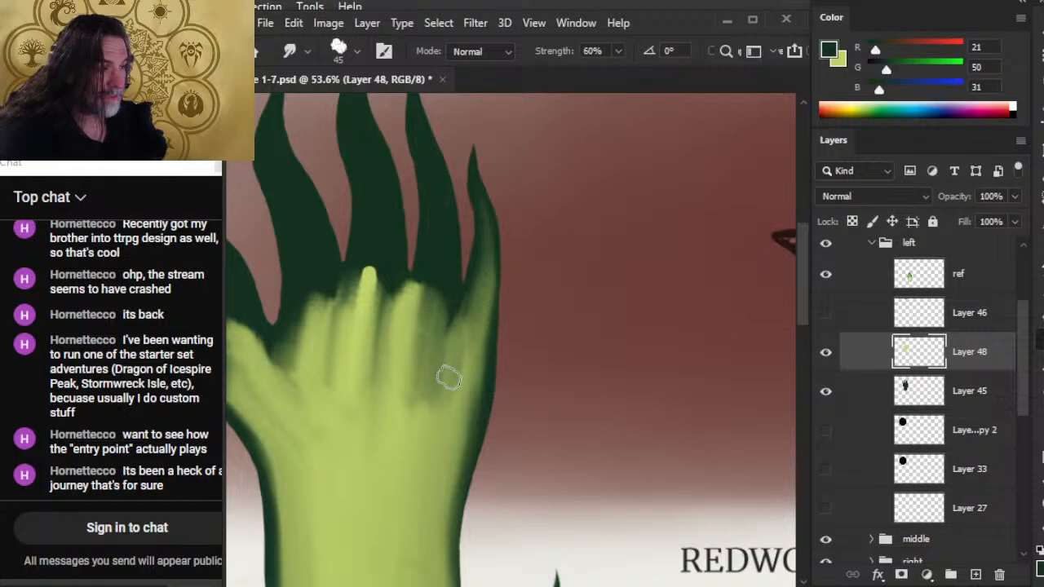
{"action": "left_click_drag", "start_coordinate": [476, 301], "coordinate": [436, 413]}
{"action": "left_click_drag", "start_coordinate": [477, 316], "coordinate": [463, 391]}
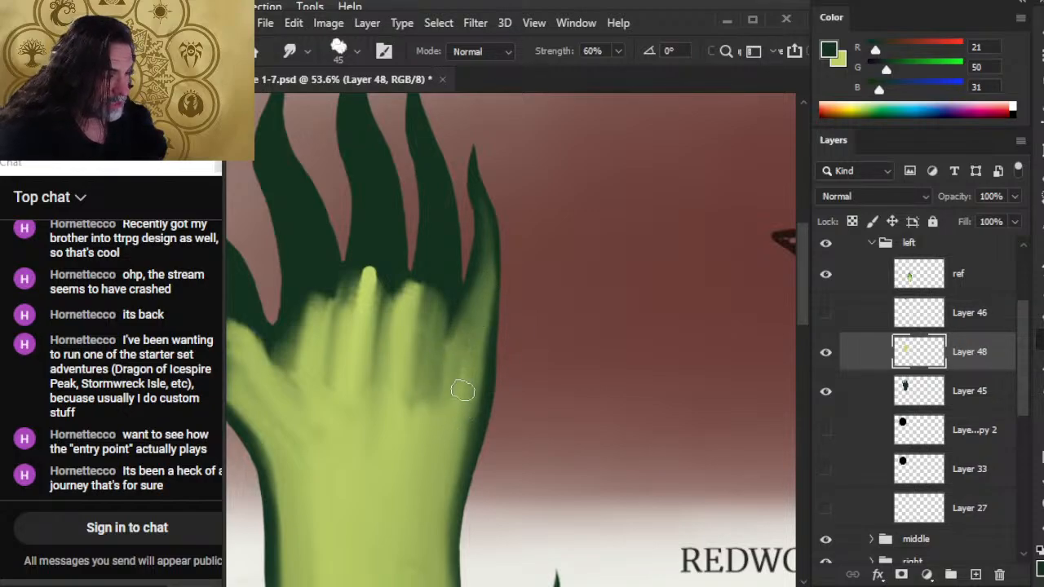
{"action": "left_click_drag", "start_coordinate": [474, 341], "coordinate": [440, 483]}
{"action": "left_click_drag", "start_coordinate": [472, 358], "coordinate": [457, 540]}
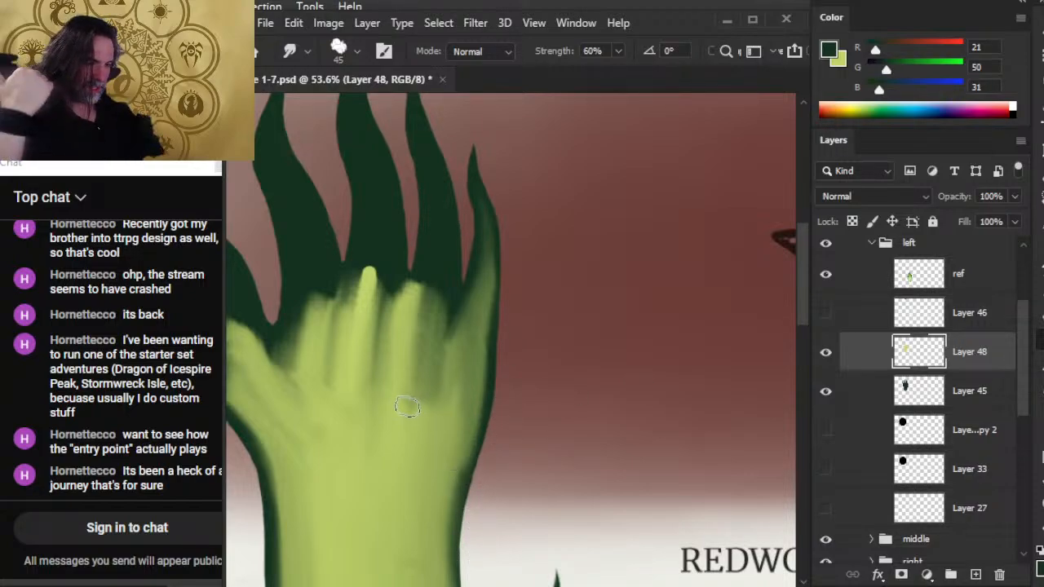
Smudge the light green up into the ring finger's base and blend the palm below the little finger.
{"action": "mouse_move", "coordinate": [408, 406]}
{"action": "left_mouse_down"}
{"action": "mouse_move", "coordinate": [414, 441]}
{"action": "mouse_move", "coordinate": [453, 387]}
{"action": "mouse_move", "coordinate": [430, 420]}
{"action": "mouse_move", "coordinate": [432, 315]}
{"action": "left_mouse_up"}
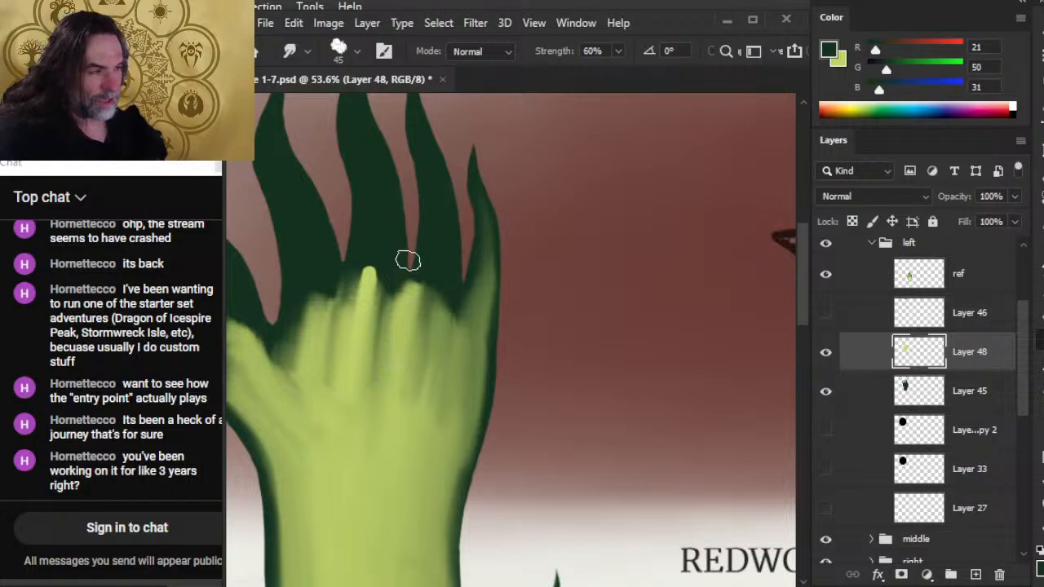
{"action": "mouse_move", "coordinate": [408, 260]}
{"action": "left_mouse_down"}
{"action": "mouse_move", "coordinate": [428, 371]}
{"action": "mouse_move", "coordinate": [425, 341]}
{"action": "mouse_move", "coordinate": [440, 329]}
{"action": "mouse_move", "coordinate": [447, 378]}
{"action": "mouse_move", "coordinate": [486, 302]}
{"action": "mouse_move", "coordinate": [483, 391]}
{"action": "mouse_move", "coordinate": [493, 313]}
{"action": "mouse_move", "coordinate": [498, 379]}
{"action": "left_mouse_up"}
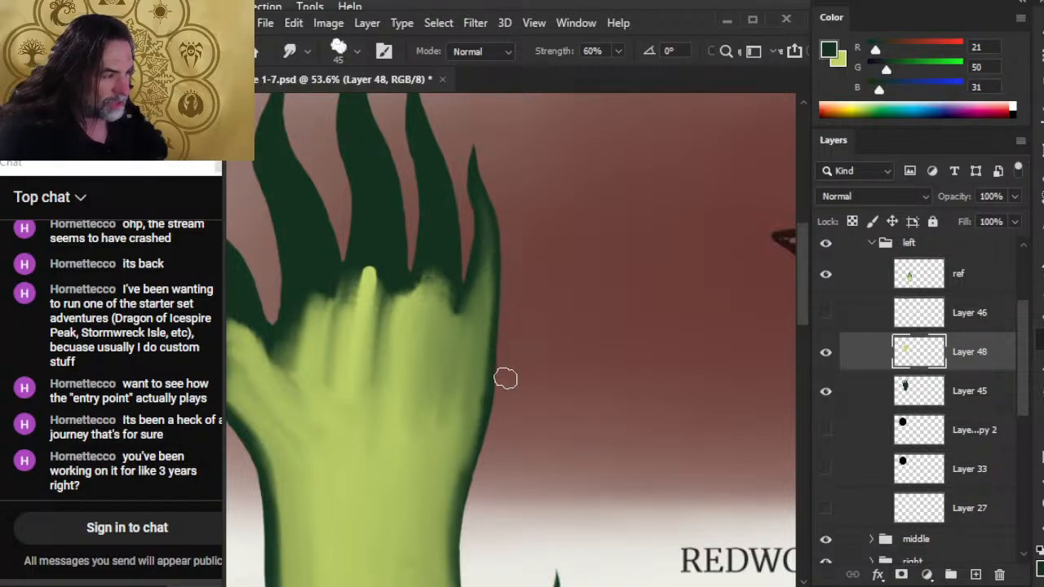
{"action": "left_click_drag", "start_coordinate": [485, 331], "coordinate": [462, 431]}
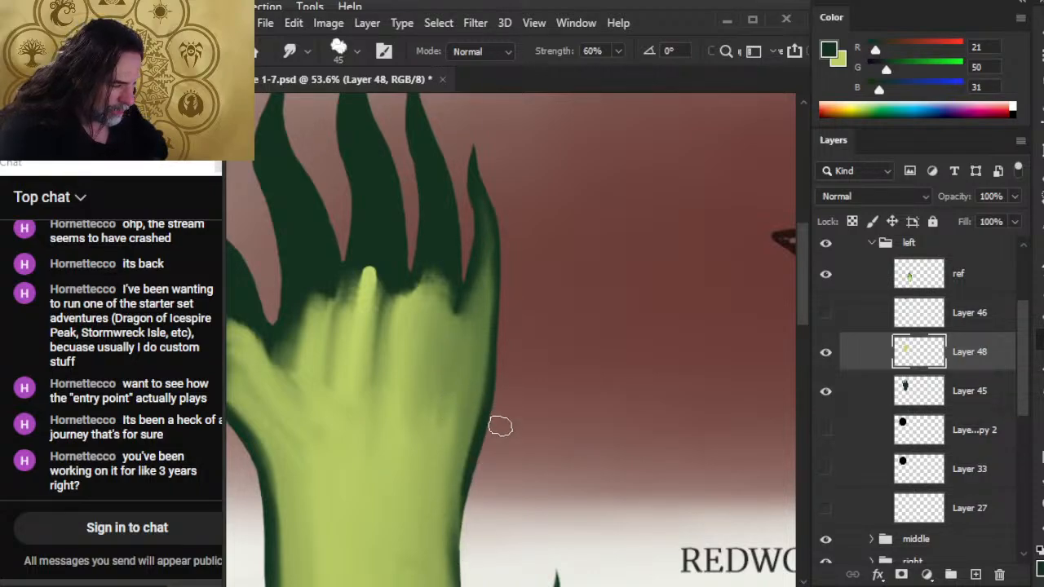
Smudge the palm's outer edge below the little finger downward, blending its dark green outline into the light green toward the wrist.
{"action": "left_click_drag", "start_coordinate": [471, 505], "coordinate": [482, 411]}
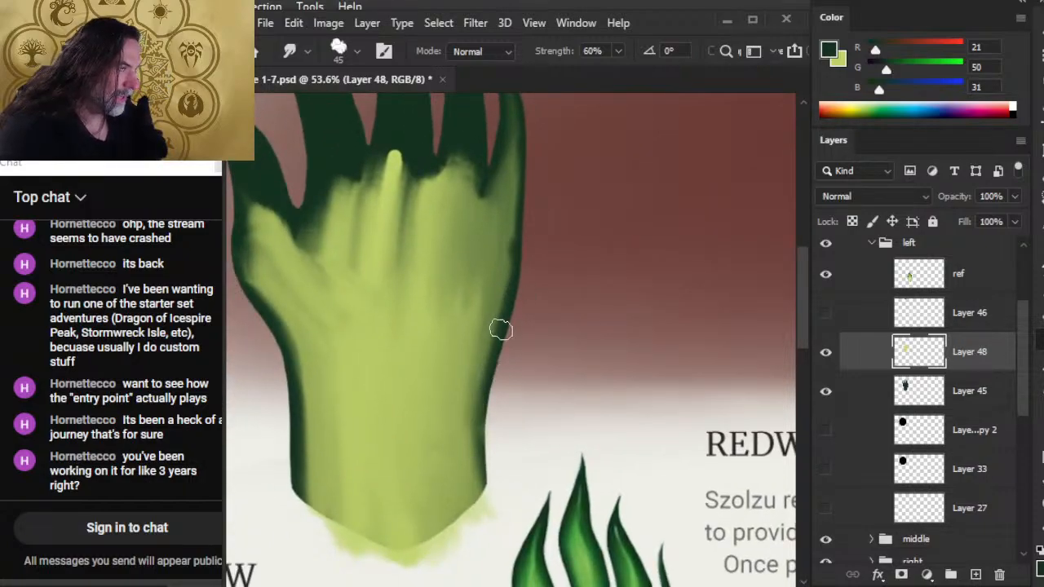
{"action": "left_click_drag", "start_coordinate": [527, 255], "coordinate": [517, 338]}
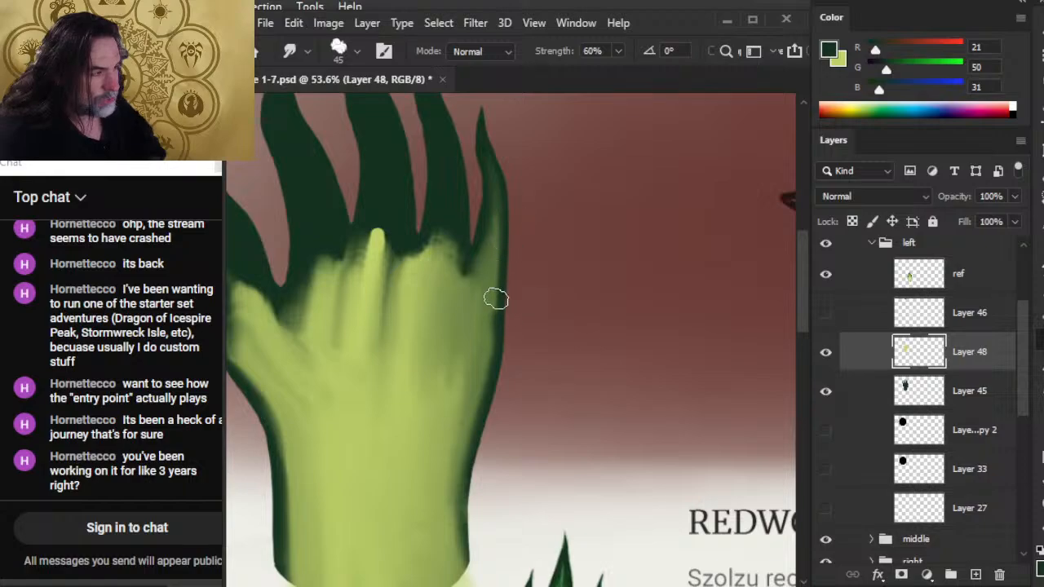
{"action": "mouse_move", "coordinate": [496, 299]}
{"action": "left_mouse_down"}
{"action": "mouse_move", "coordinate": [493, 334]}
{"action": "mouse_move", "coordinate": [487, 282]}
{"action": "mouse_move", "coordinate": [476, 370]}
{"action": "left_mouse_up"}
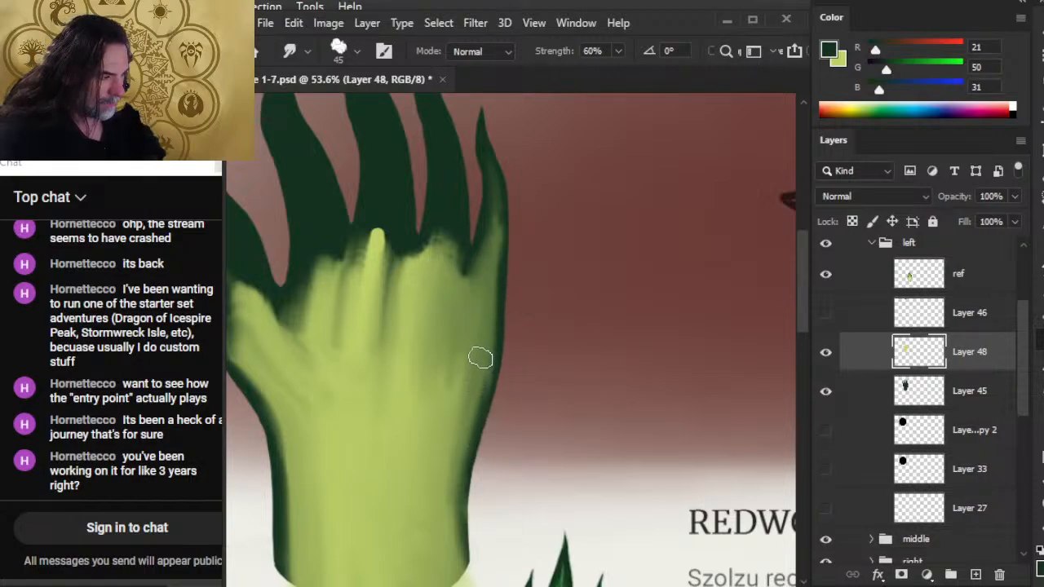
{"action": "mouse_move", "coordinate": [480, 358]}
{"action": "left_mouse_down"}
{"action": "mouse_move", "coordinate": [456, 455]}
{"action": "mouse_move", "coordinate": [498, 355]}
{"action": "mouse_move", "coordinate": [457, 482]}
{"action": "left_mouse_up"}
{"action": "left_click_drag", "start_coordinate": [474, 381], "coordinate": [452, 518]}
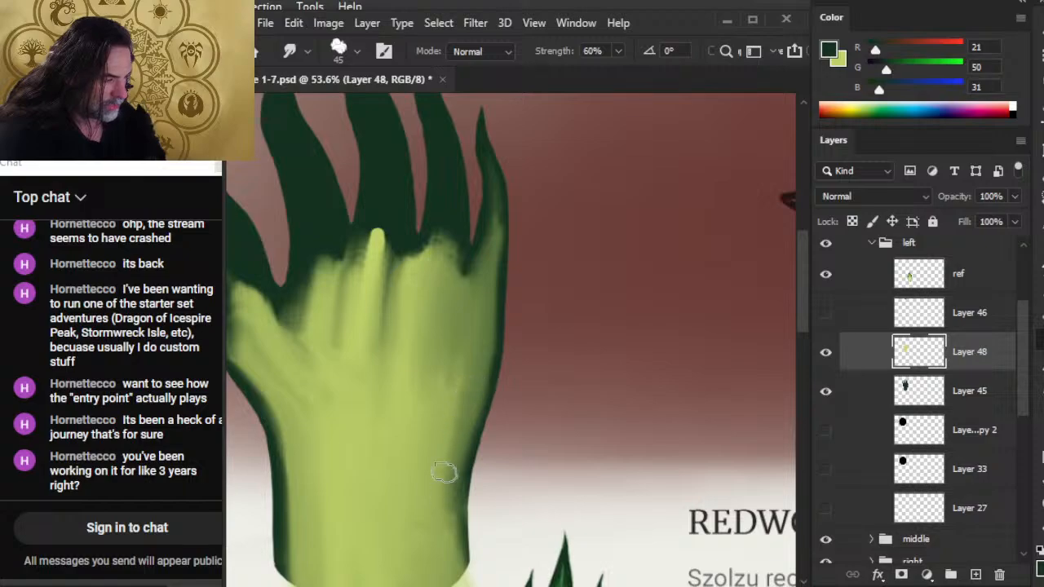
{"action": "left_click_drag", "start_coordinate": [446, 476], "coordinate": [452, 530]}
{"action": "left_click_drag", "start_coordinate": [466, 443], "coordinate": [463, 534]}
{"action": "mouse_move", "coordinate": [486, 382]}
{"action": "left_mouse_down"}
{"action": "mouse_move", "coordinate": [473, 447]}
{"action": "mouse_move", "coordinate": [477, 436]}
{"action": "left_mouse_up"}
{"action": "left_click_drag", "start_coordinate": [482, 349], "coordinate": [461, 463]}
{"action": "left_click_drag", "start_coordinate": [479, 371], "coordinate": [450, 481]}
{"action": "left_click_drag", "start_coordinate": [465, 374], "coordinate": [446, 530]}
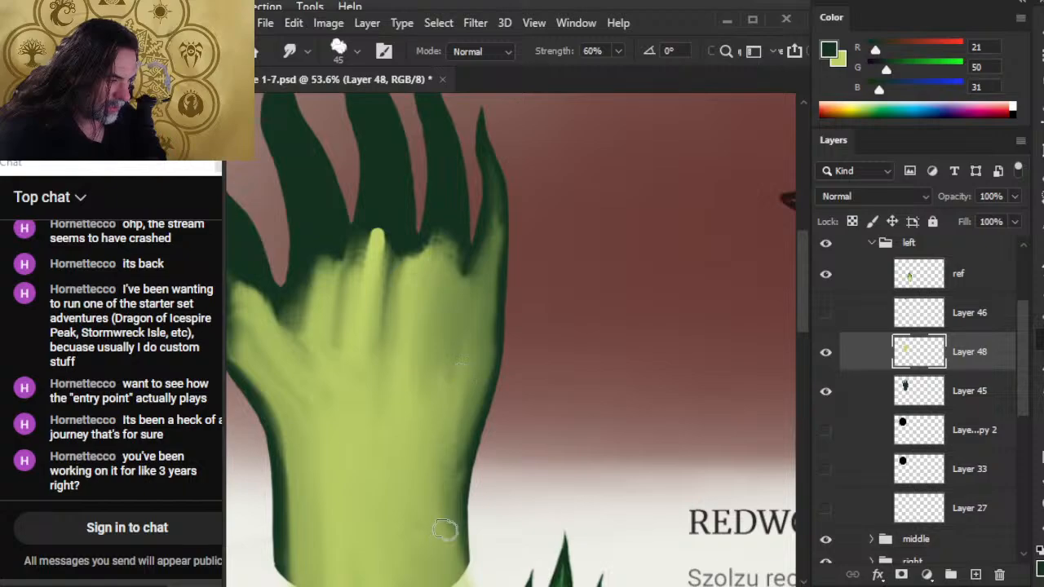
Soften the shading along the little-finger side of the wrist with long lengthwise Smudge strokes.
{"action": "left_click_drag", "start_coordinate": [455, 444], "coordinate": [447, 514]}
{"action": "left_click_drag", "start_coordinate": [465, 393], "coordinate": [441, 515]}
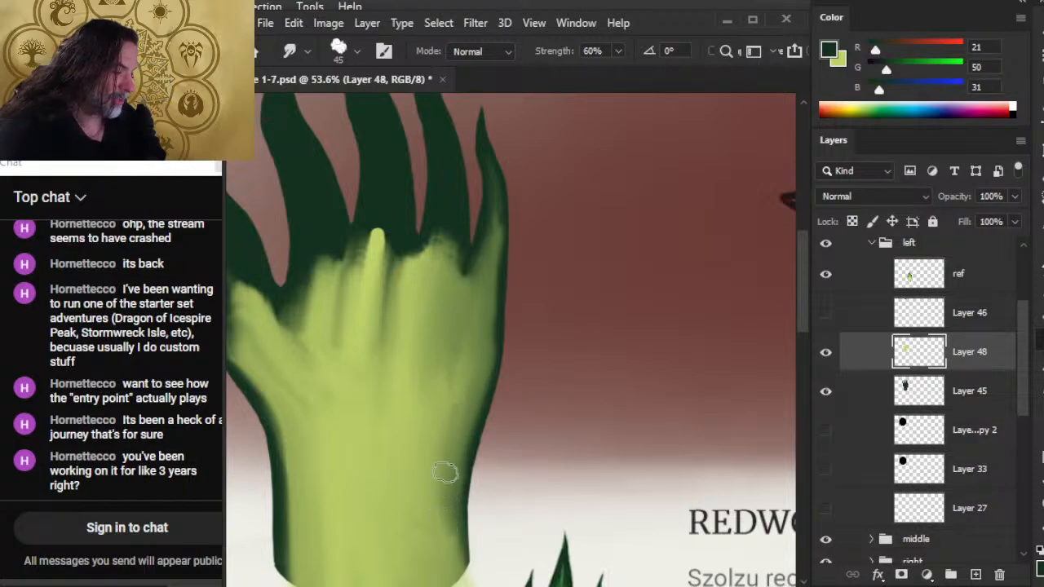
{"action": "left_click_drag", "start_coordinate": [463, 410], "coordinate": [458, 512]}
{"action": "left_click_drag", "start_coordinate": [477, 449], "coordinate": [477, 535]}
{"action": "mouse_move", "coordinate": [446, 443]}
{"action": "left_mouse_down"}
{"action": "mouse_move", "coordinate": [435, 559]}
{"action": "mouse_move", "coordinate": [442, 551]}
{"action": "left_mouse_up"}
{"action": "mouse_move", "coordinate": [452, 447]}
{"action": "left_mouse_down"}
{"action": "mouse_move", "coordinate": [448, 539]}
{"action": "mouse_move", "coordinate": [452, 524]}
{"action": "left_mouse_up"}
{"action": "left_click_drag", "start_coordinate": [457, 399], "coordinate": [447, 495]}
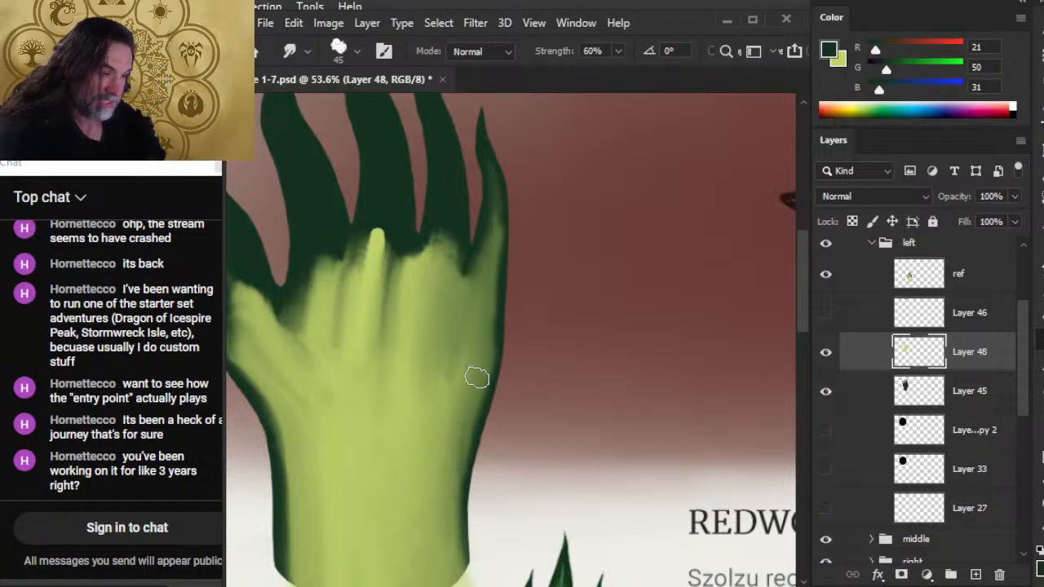
{"action": "left_click_drag", "start_coordinate": [476, 376], "coordinate": [456, 562]}
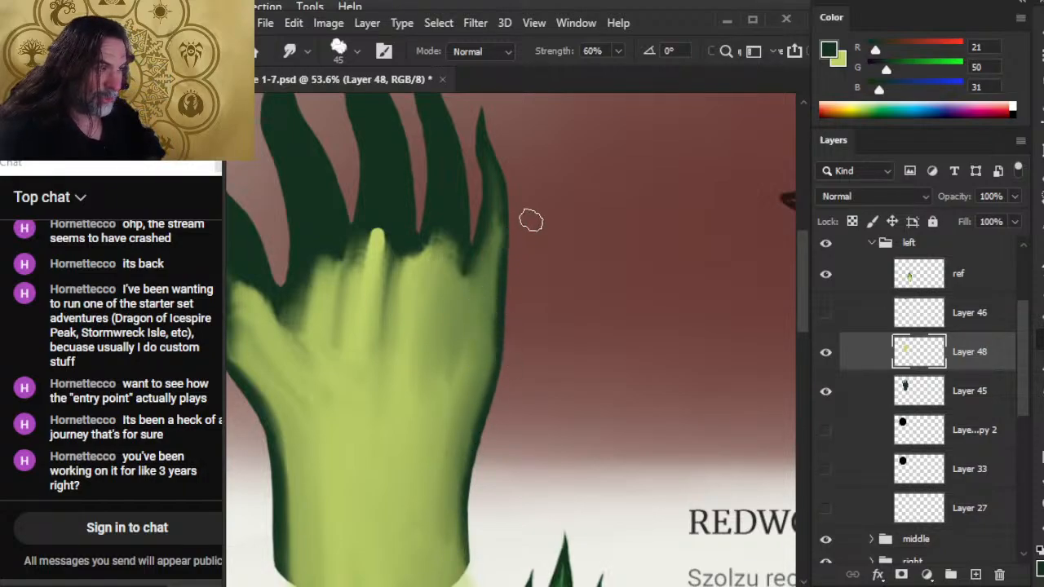
Smudge the little finger's outer edge and, with the brush at 40 px, pull light green up into the little and ring fingers.
{"action": "left_click_drag", "start_coordinate": [504, 295], "coordinate": [505, 198]}
{"action": "left_click_drag", "start_coordinate": [514, 244], "coordinate": [509, 177]}
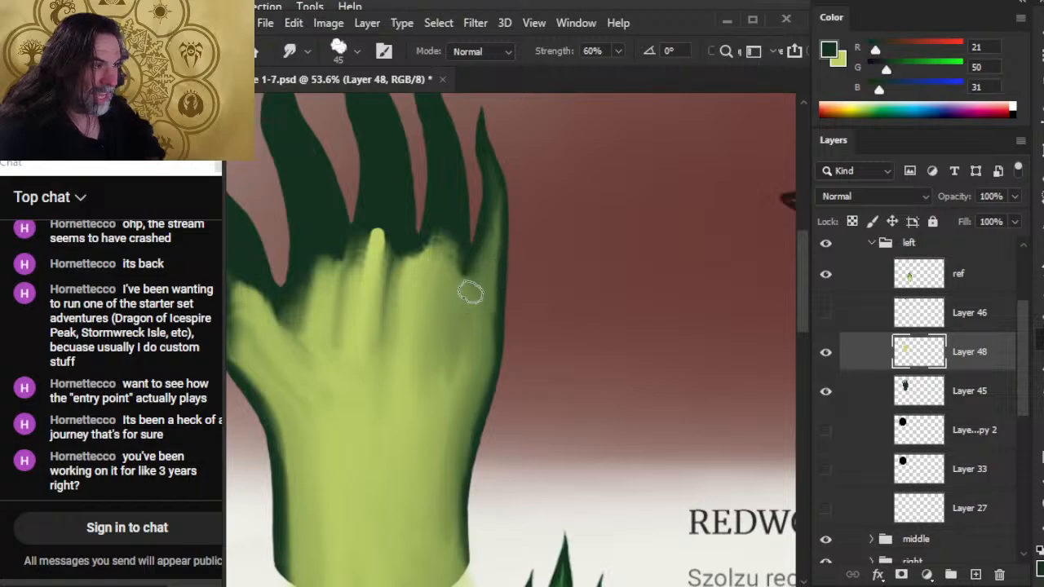
{"action": "key", "text": "bracketleft"}
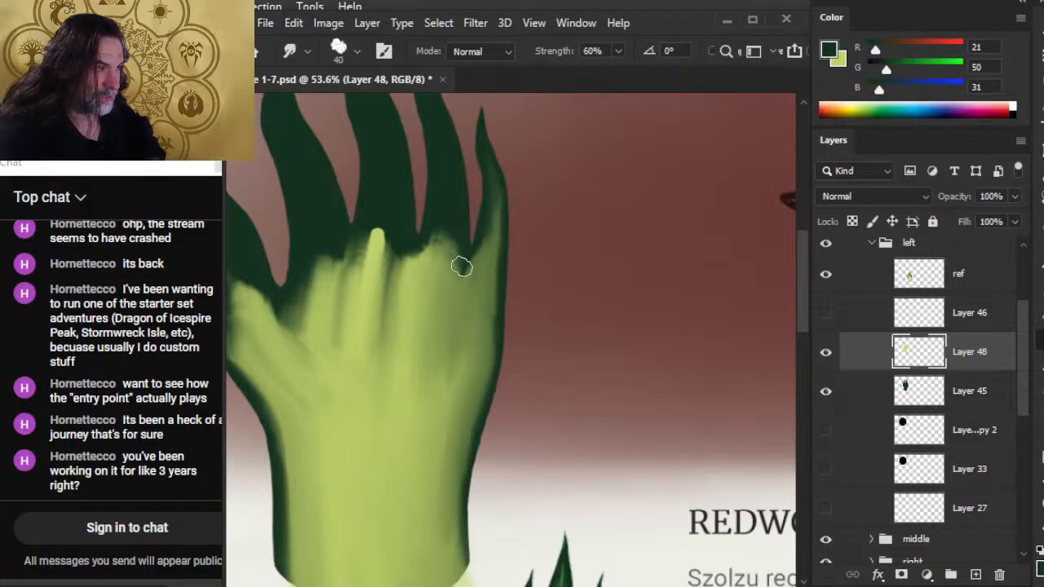
{"action": "mouse_move", "coordinate": [480, 276]}
{"action": "left_mouse_down"}
{"action": "mouse_move", "coordinate": [494, 210]}
{"action": "mouse_move", "coordinate": [492, 222]}
{"action": "left_mouse_up"}
{"action": "mouse_move", "coordinate": [457, 305]}
{"action": "left_mouse_down"}
{"action": "mouse_move", "coordinate": [441, 269]}
{"action": "mouse_move", "coordinate": [451, 269]}
{"action": "mouse_move", "coordinate": [475, 337]}
{"action": "left_mouse_up"}
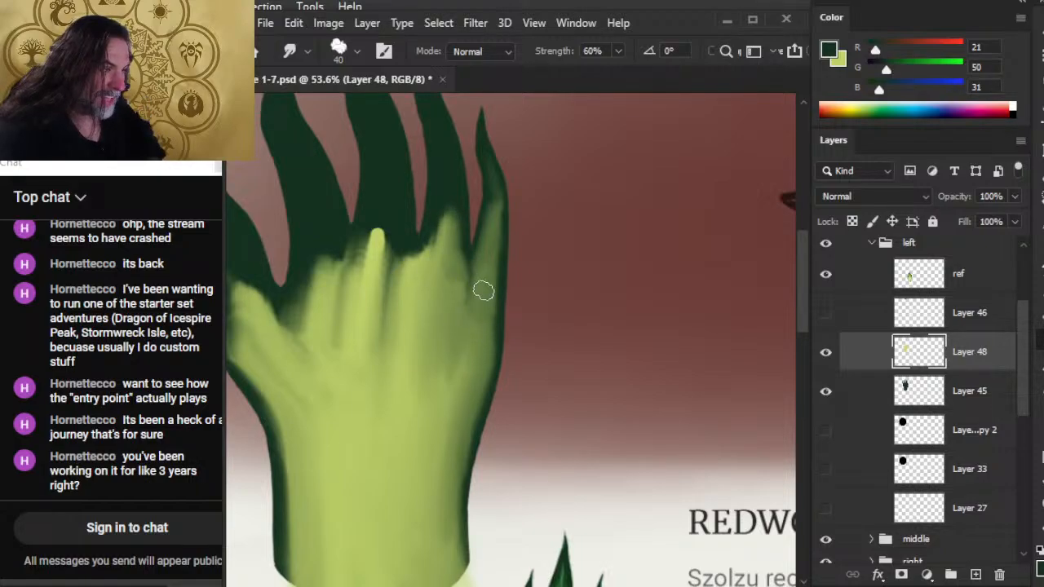
Smudge light green up into the middle finger's base and blend the streaks across the knuckles into the palm.
{"action": "mouse_move", "coordinate": [408, 265]}
{"action": "left_mouse_down"}
{"action": "mouse_move", "coordinate": [470, 296]}
{"action": "mouse_move", "coordinate": [466, 327]}
{"action": "left_mouse_up"}
{"action": "mouse_move", "coordinate": [467, 279]}
{"action": "left_mouse_down"}
{"action": "mouse_move", "coordinate": [452, 350]}
{"action": "mouse_move", "coordinate": [461, 384]}
{"action": "mouse_move", "coordinate": [451, 397]}
{"action": "left_mouse_up"}
{"action": "mouse_move", "coordinate": [423, 305]}
{"action": "left_mouse_down"}
{"action": "mouse_move", "coordinate": [408, 249]}
{"action": "mouse_move", "coordinate": [390, 299]}
{"action": "mouse_move", "coordinate": [380, 236]}
{"action": "mouse_move", "coordinate": [373, 334]}
{"action": "left_mouse_up"}
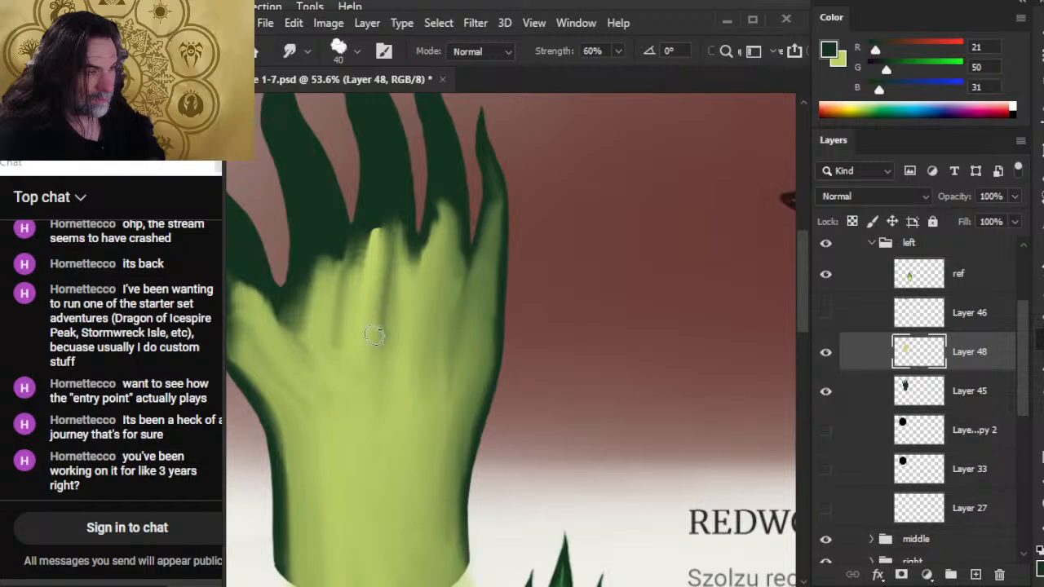
{"action": "mouse_move", "coordinate": [372, 275]}
{"action": "left_mouse_down"}
{"action": "mouse_move", "coordinate": [366, 263]}
{"action": "mouse_move", "coordinate": [367, 347]}
{"action": "mouse_move", "coordinate": [381, 347]}
{"action": "mouse_move", "coordinate": [382, 230]}
{"action": "mouse_move", "coordinate": [396, 210]}
{"action": "mouse_move", "coordinate": [413, 319]}
{"action": "left_mouse_up"}
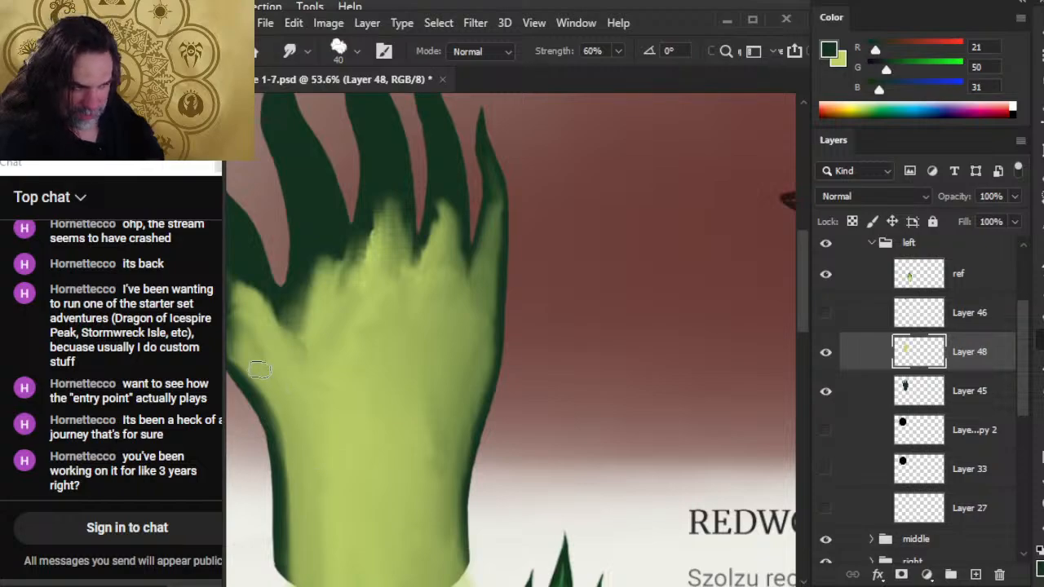
Pull the light green up into the thumb with the Smudge tool and blend the web between thumb and index finger.
{"action": "left_click_drag", "start_coordinate": [289, 414], "coordinate": [359, 457]}
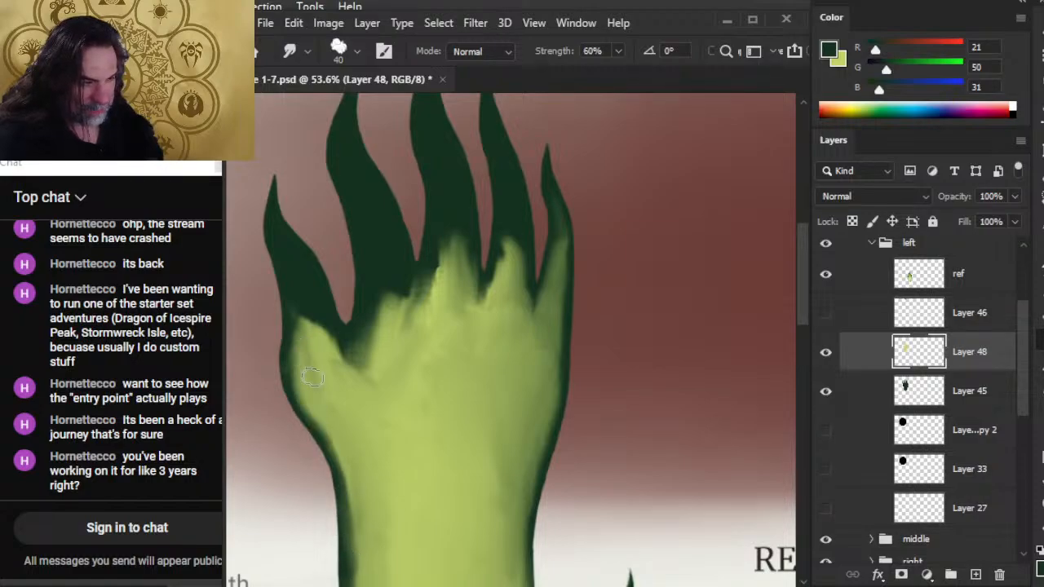
{"action": "left_click_drag", "start_coordinate": [303, 370], "coordinate": [296, 285]}
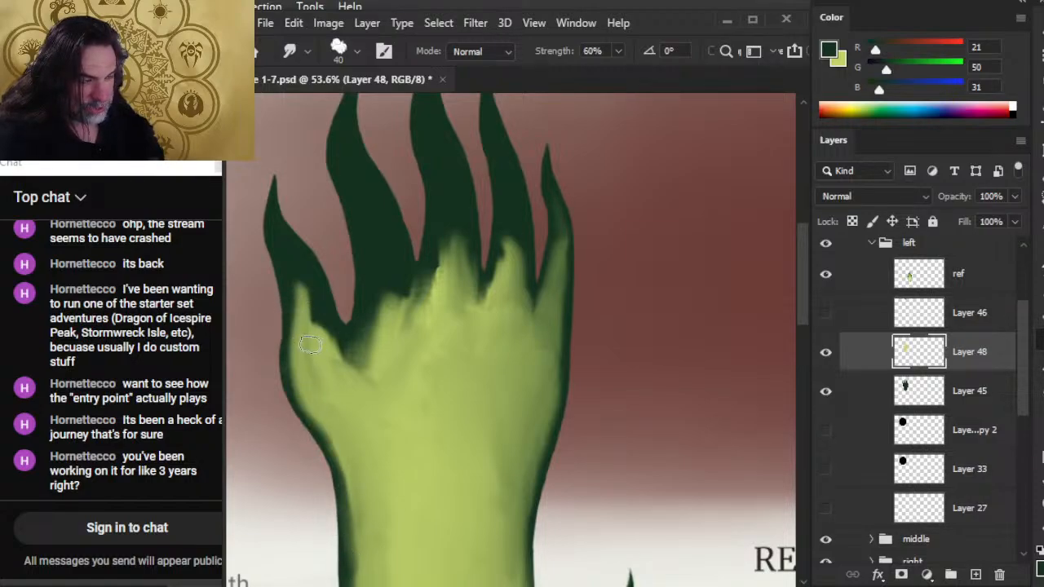
{"action": "left_click_drag", "start_coordinate": [299, 367], "coordinate": [293, 261]}
{"action": "mouse_move", "coordinate": [297, 347]}
{"action": "left_mouse_down"}
{"action": "mouse_move", "coordinate": [303, 317]}
{"action": "mouse_move", "coordinate": [291, 356]}
{"action": "mouse_move", "coordinate": [360, 533]}
{"action": "mouse_move", "coordinate": [346, 545]}
{"action": "left_mouse_up"}
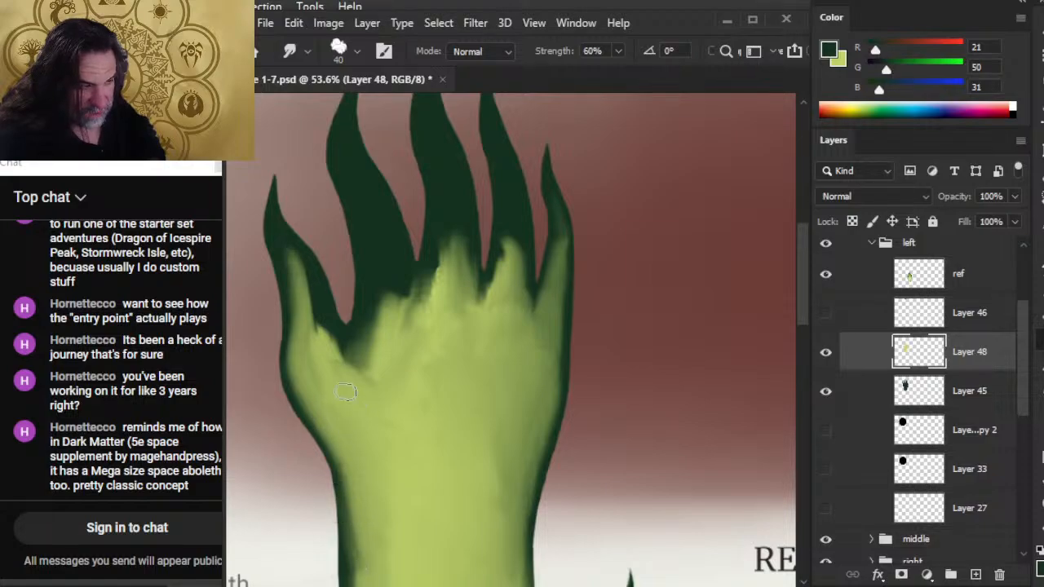
{"action": "mouse_move", "coordinate": [345, 392]}
{"action": "left_mouse_down"}
{"action": "mouse_move", "coordinate": [375, 349]}
{"action": "mouse_move", "coordinate": [349, 363]}
{"action": "left_mouse_up"}
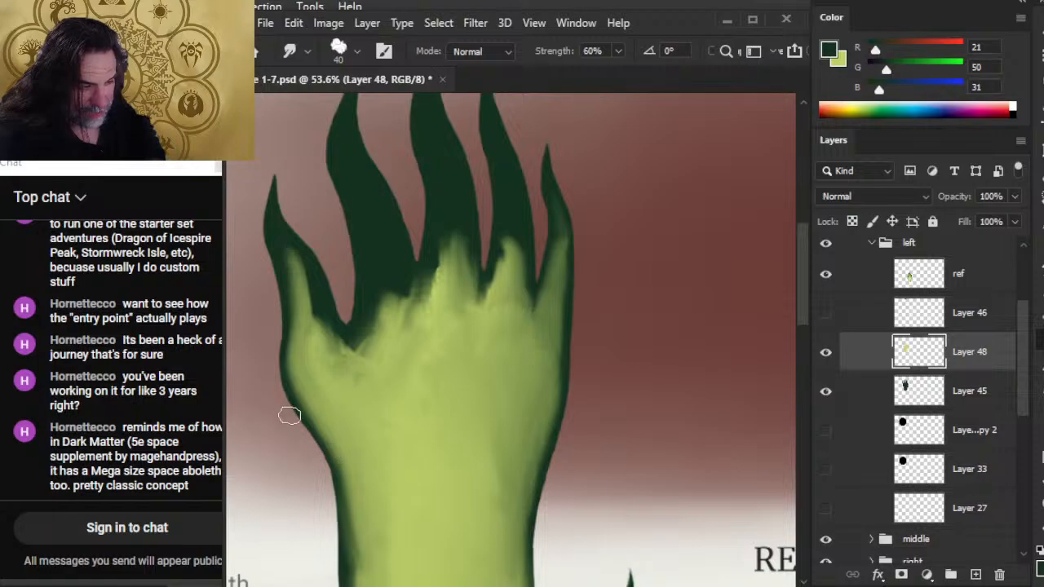
Smudge the thumb-side edge of the palm and wrist to blend the light green into the dark outline.
{"action": "mouse_move", "coordinate": [402, 463]}
{"action": "left_mouse_down"}
{"action": "mouse_move", "coordinate": [461, 335]}
{"action": "mouse_move", "coordinate": [452, 345]}
{"action": "left_mouse_up"}
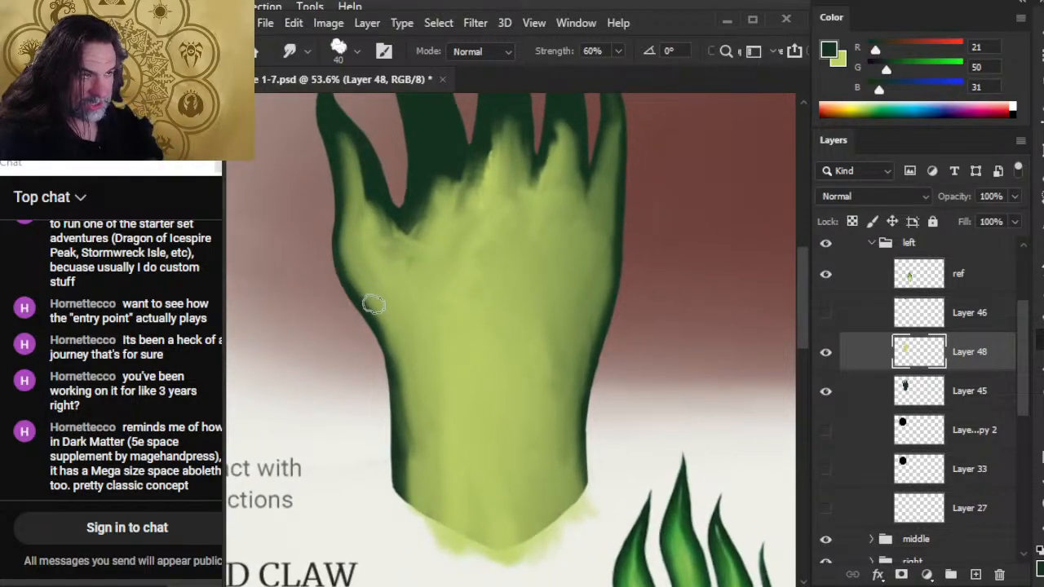
{"action": "left_click_drag", "start_coordinate": [373, 305], "coordinate": [345, 238]}
{"action": "mouse_move", "coordinate": [377, 330]}
{"action": "left_mouse_down"}
{"action": "mouse_move", "coordinate": [401, 407]}
{"action": "mouse_move", "coordinate": [379, 336]}
{"action": "mouse_move", "coordinate": [390, 404]}
{"action": "mouse_move", "coordinate": [373, 340]}
{"action": "mouse_move", "coordinate": [391, 403]}
{"action": "mouse_move", "coordinate": [401, 375]}
{"action": "mouse_move", "coordinate": [405, 441]}
{"action": "left_mouse_up"}
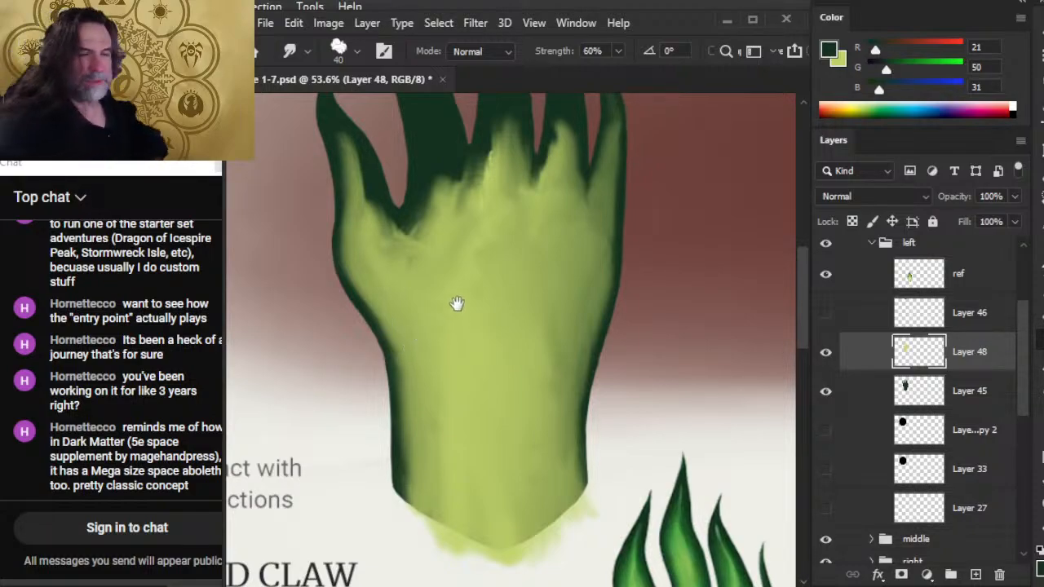
Widen the light green in the thumb with Smudge strokes from its base toward the tip and along its inner edge.
{"action": "left_click_drag", "start_coordinate": [457, 303], "coordinate": [514, 406]}
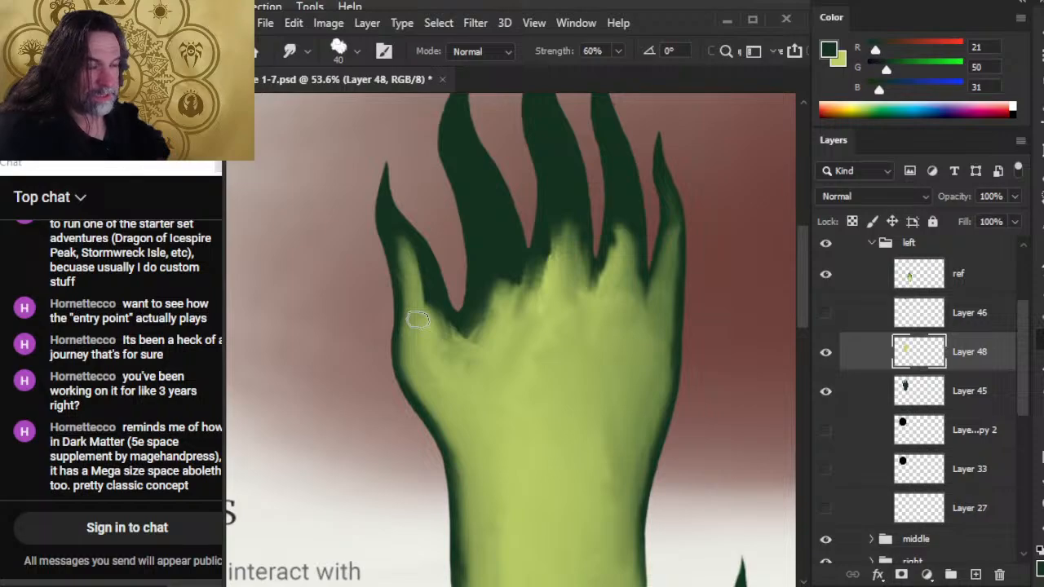
{"action": "left_click_drag", "start_coordinate": [416, 318], "coordinate": [407, 263]}
{"action": "left_click_drag", "start_coordinate": [416, 322], "coordinate": [402, 259]}
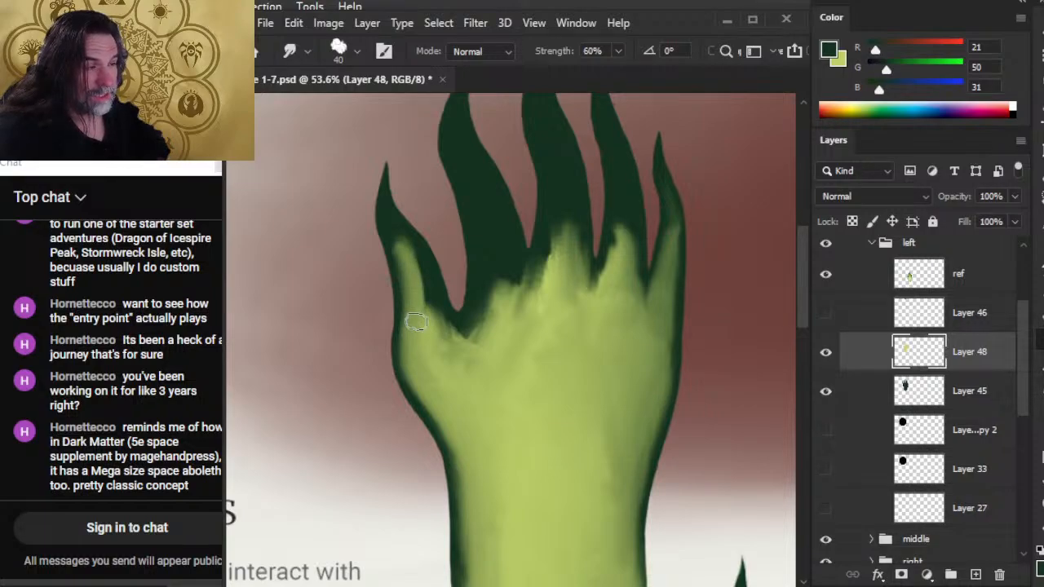
{"action": "mouse_move", "coordinate": [416, 322]}
{"action": "left_mouse_down"}
{"action": "mouse_move", "coordinate": [393, 229]}
{"action": "mouse_move", "coordinate": [422, 283]}
{"action": "left_mouse_up"}
{"action": "mouse_move", "coordinate": [443, 340]}
{"action": "left_mouse_down"}
{"action": "mouse_move", "coordinate": [426, 267]}
{"action": "mouse_move", "coordinate": [400, 232]}
{"action": "left_mouse_up"}
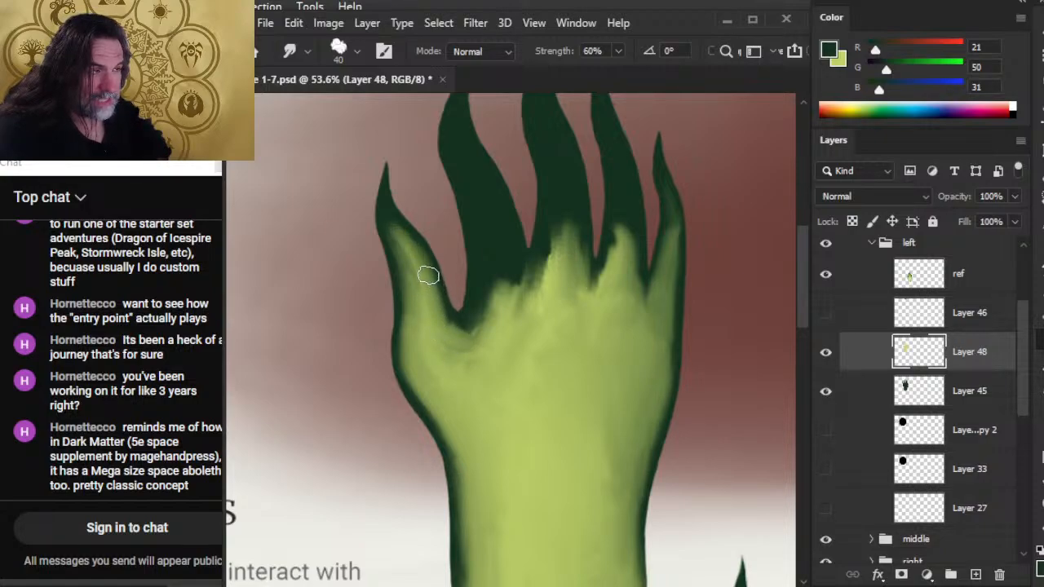
{"action": "left_click_drag", "start_coordinate": [428, 276], "coordinate": [404, 237]}
{"action": "left_click_drag", "start_coordinate": [424, 304], "coordinate": [412, 263]}
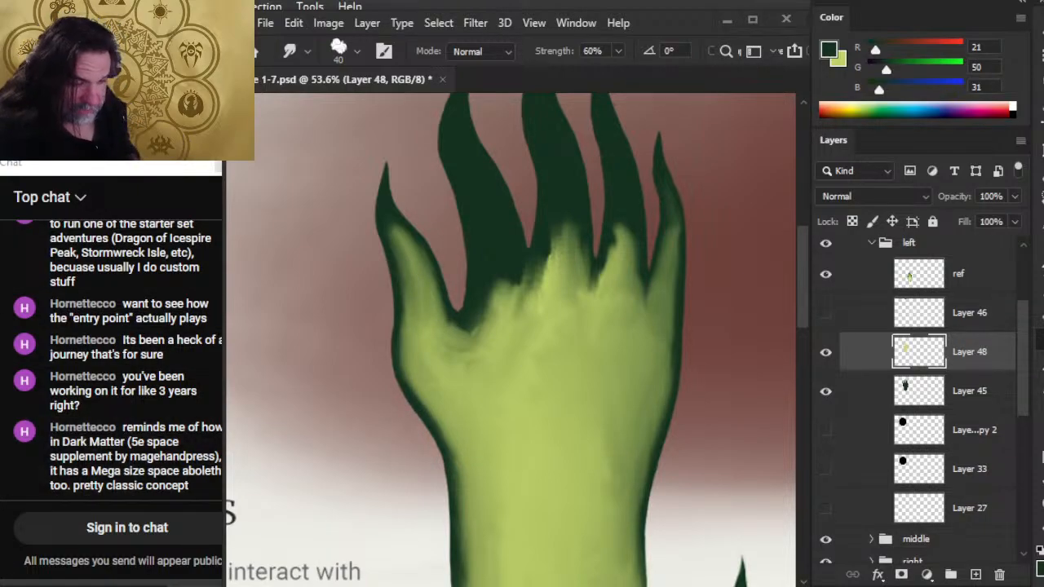
Switch to File Explorer and look through the older files in the Crystals of Mabar project's trash folder.
{"action": "key", "text": "super+e"}
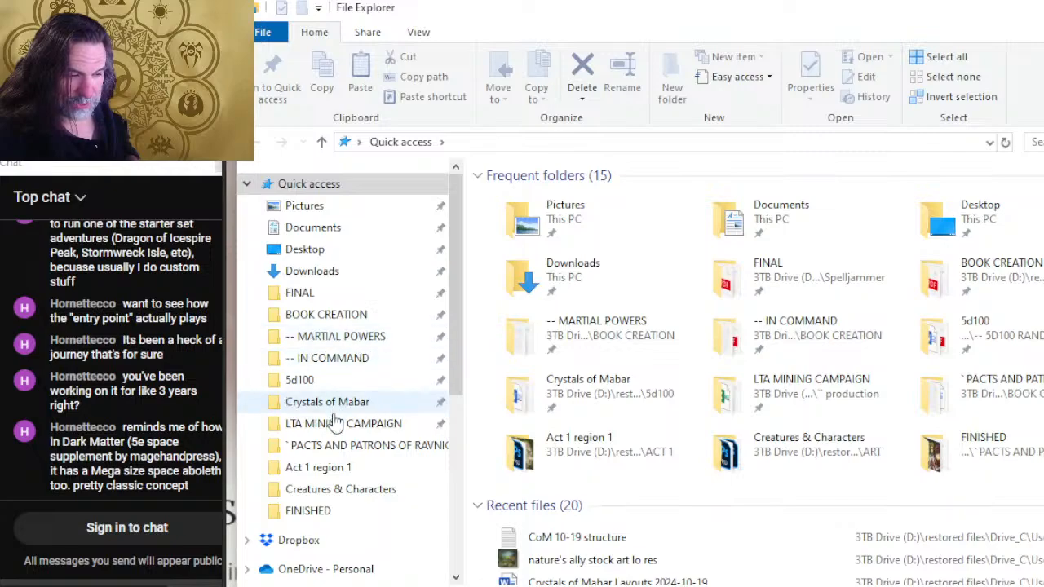
{"action": "left_click", "coordinate": [330, 401]}
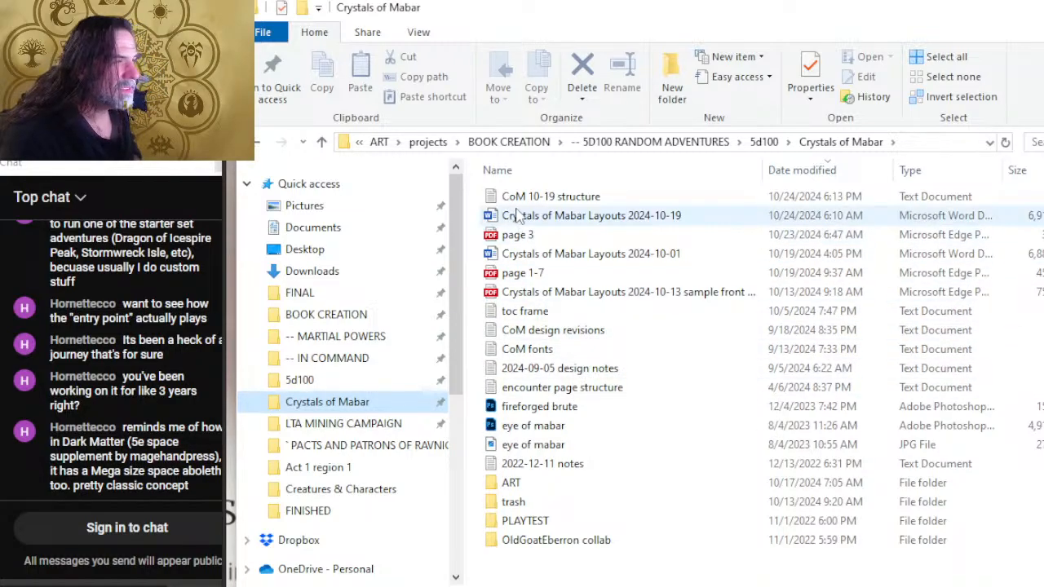
{"action": "double_click", "coordinate": [502, 502]}
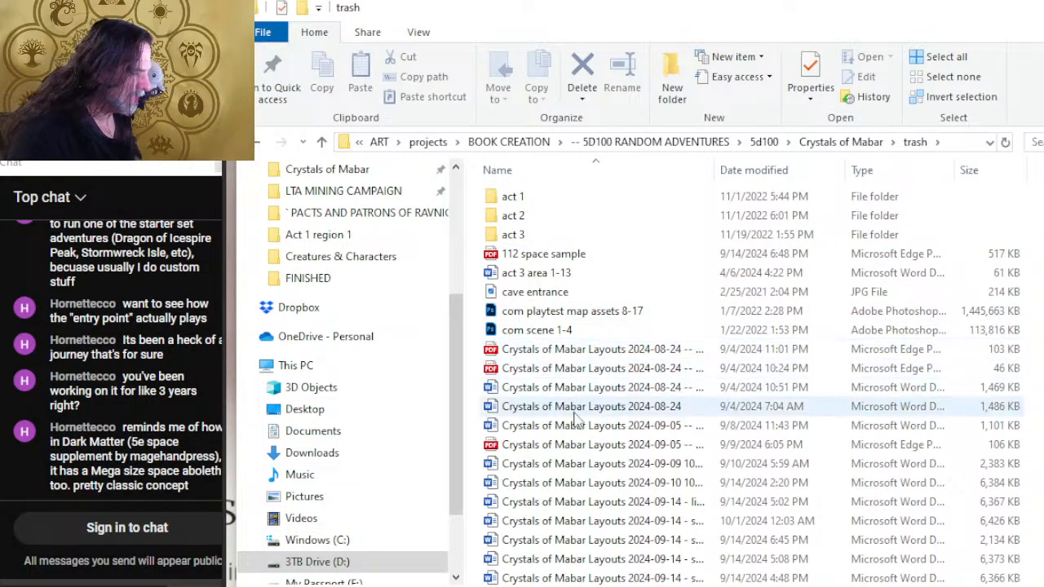
{"action": "scroll", "coordinate": [745, 326], "scroll_direction": "down", "scroll_amount": 3}
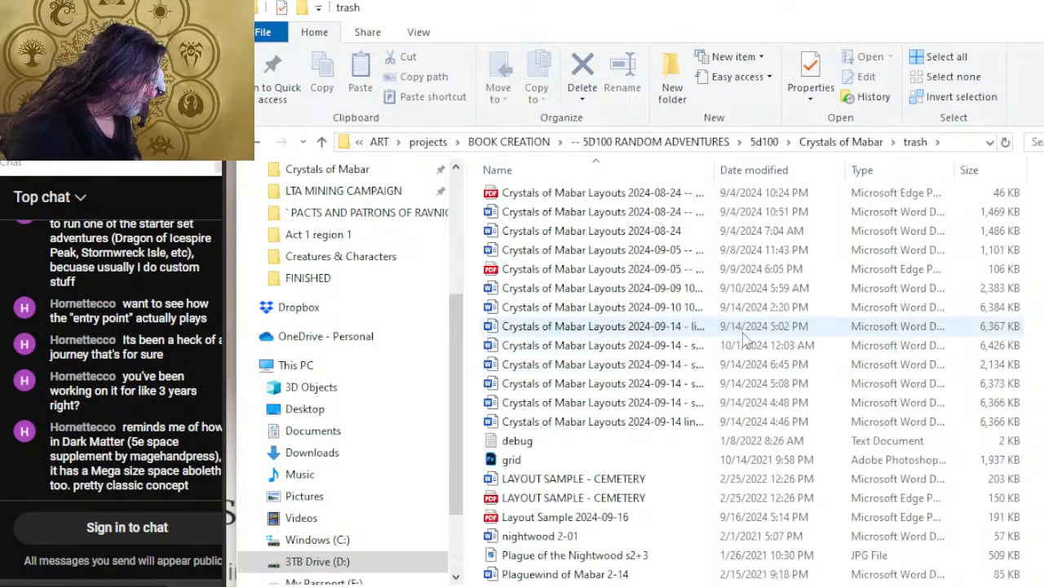
{"action": "scroll", "coordinate": [628, 486], "scroll_direction": "down", "scroll_amount": 3}
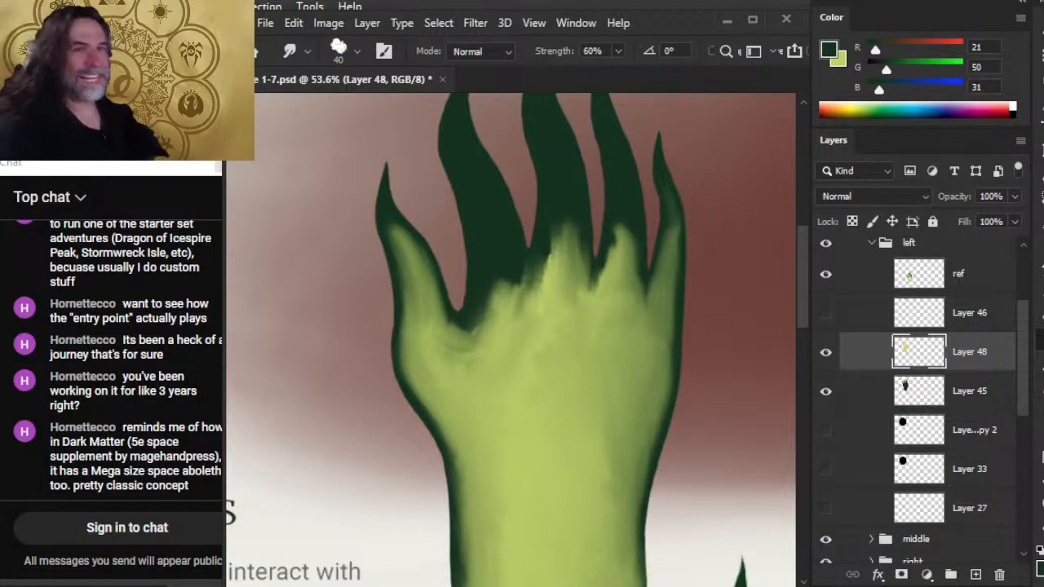
Return to Photoshop and extend the light green toward the thumb's tip, smoothing it with the Smudge brush reduced to 35 px.
{"action": "mouse_move", "coordinate": [505, 337]}
{"action": "left_mouse_down"}
{"action": "mouse_move", "coordinate": [483, 369]}
{"action": "mouse_move", "coordinate": [437, 360]}
{"action": "mouse_move", "coordinate": [427, 311]}
{"action": "mouse_move", "coordinate": [465, 358]}
{"action": "mouse_move", "coordinate": [456, 340]}
{"action": "mouse_move", "coordinate": [479, 330]}
{"action": "mouse_move", "coordinate": [470, 356]}
{"action": "mouse_move", "coordinate": [446, 345]}
{"action": "mouse_move", "coordinate": [434, 295]}
{"action": "mouse_move", "coordinate": [449, 330]}
{"action": "mouse_move", "coordinate": [447, 317]}
{"action": "mouse_move", "coordinate": [413, 267]}
{"action": "mouse_move", "coordinate": [451, 290]}
{"action": "mouse_move", "coordinate": [446, 277]}
{"action": "mouse_move", "coordinate": [432, 278]}
{"action": "mouse_move", "coordinate": [393, 219]}
{"action": "mouse_move", "coordinate": [413, 259]}
{"action": "mouse_move", "coordinate": [391, 205]}
{"action": "mouse_move", "coordinate": [428, 242]}
{"action": "mouse_move", "coordinate": [384, 189]}
{"action": "mouse_move", "coordinate": [389, 256]}
{"action": "mouse_move", "coordinate": [374, 203]}
{"action": "mouse_move", "coordinate": [397, 267]}
{"action": "mouse_move", "coordinate": [411, 224]}
{"action": "mouse_move", "coordinate": [416, 251]}
{"action": "mouse_move", "coordinate": [389, 218]}
{"action": "mouse_move", "coordinate": [414, 264]}
{"action": "mouse_move", "coordinate": [392, 233]}
{"action": "mouse_move", "coordinate": [415, 269]}
{"action": "mouse_move", "coordinate": [406, 253]}
{"action": "mouse_move", "coordinate": [414, 292]}
{"action": "left_mouse_up"}
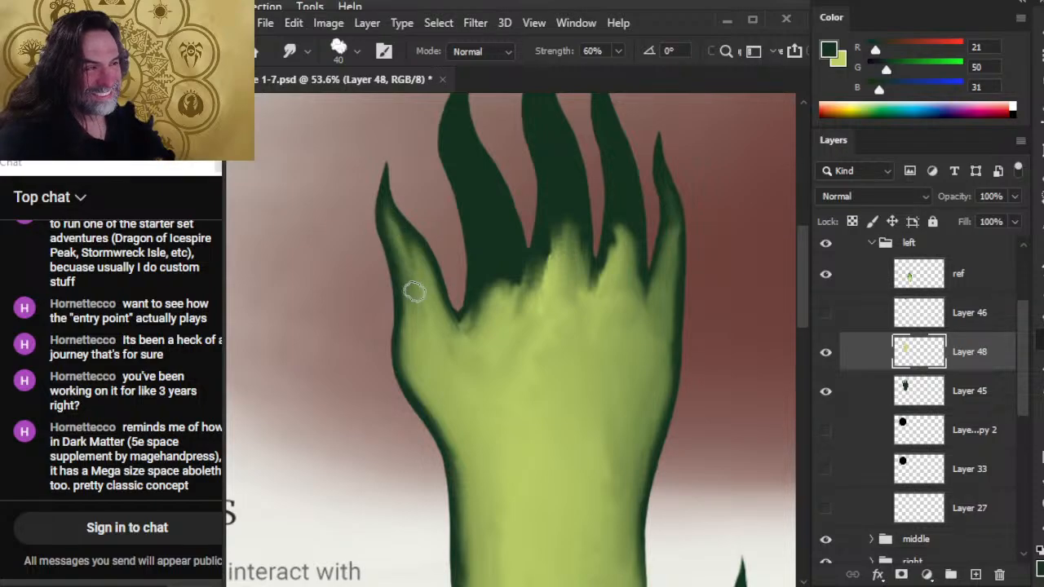
{"action": "mouse_move", "coordinate": [392, 228]}
{"action": "left_mouse_down"}
{"action": "mouse_move", "coordinate": [426, 291]}
{"action": "mouse_move", "coordinate": [410, 260]}
{"action": "mouse_move", "coordinate": [421, 291]}
{"action": "mouse_move", "coordinate": [413, 269]}
{"action": "mouse_move", "coordinate": [418, 276]}
{"action": "mouse_move", "coordinate": [417, 254]}
{"action": "mouse_move", "coordinate": [428, 257]}
{"action": "mouse_move", "coordinate": [398, 225]}
{"action": "mouse_move", "coordinate": [389, 173]}
{"action": "left_mouse_up"}
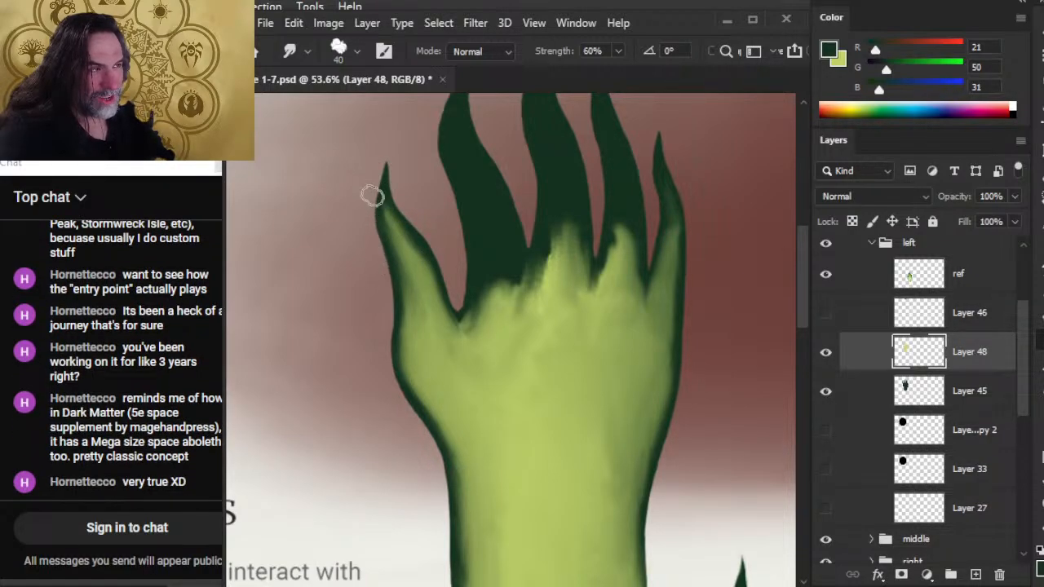
{"action": "key", "text": "["}
{"action": "mouse_move", "coordinate": [421, 285]}
{"action": "left_mouse_down"}
{"action": "mouse_move", "coordinate": [400, 235]}
{"action": "mouse_move", "coordinate": [413, 245]}
{"action": "left_mouse_up"}
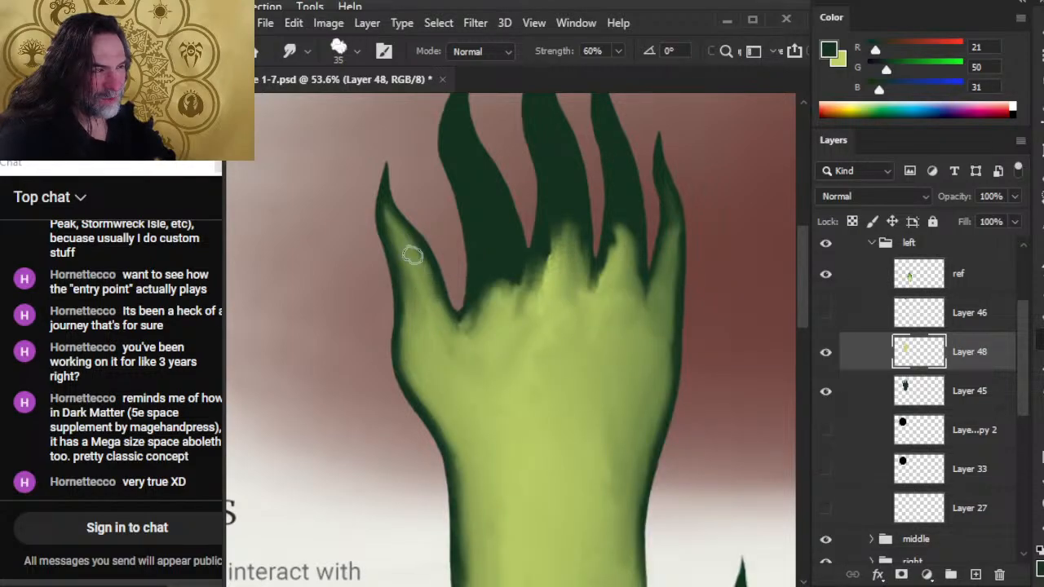
{"action": "mouse_move", "coordinate": [437, 305]}
{"action": "left_mouse_down"}
{"action": "mouse_move", "coordinate": [408, 237]}
{"action": "mouse_move", "coordinate": [412, 264]}
{"action": "left_mouse_up"}
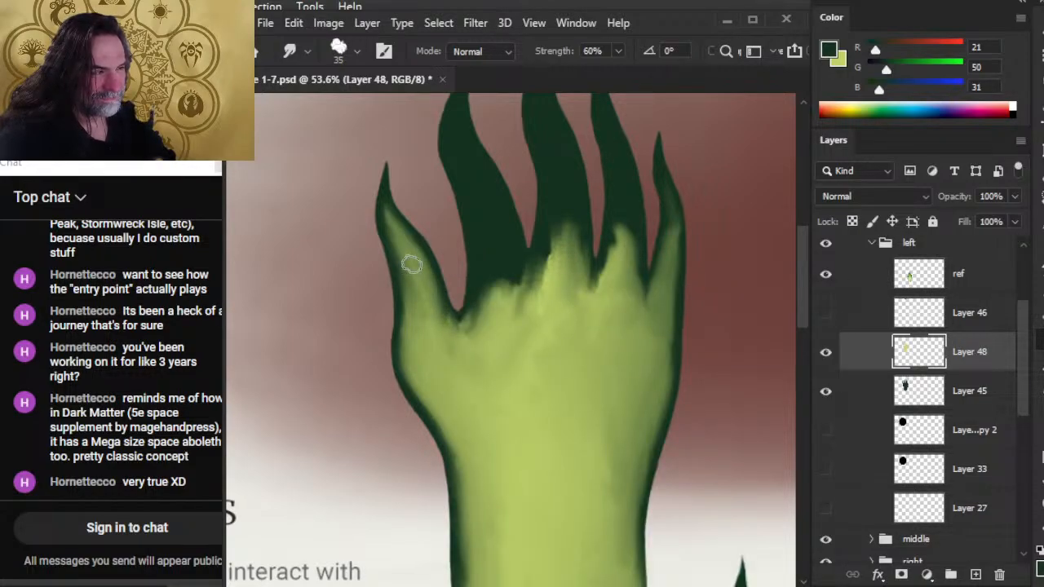
Smudge the thumb's outer edge down along the palm to the wrist and even out the light green at the thumb's base.
{"action": "mouse_move", "coordinate": [437, 320]}
{"action": "left_mouse_down"}
{"action": "mouse_move", "coordinate": [415, 275]}
{"action": "mouse_move", "coordinate": [415, 310]}
{"action": "mouse_move", "coordinate": [409, 254]}
{"action": "mouse_move", "coordinate": [410, 318]}
{"action": "mouse_move", "coordinate": [392, 261]}
{"action": "mouse_move", "coordinate": [399, 341]}
{"action": "mouse_move", "coordinate": [408, 280]}
{"action": "mouse_move", "coordinate": [409, 351]}
{"action": "mouse_move", "coordinate": [413, 298]}
{"action": "mouse_move", "coordinate": [404, 354]}
{"action": "left_mouse_up"}
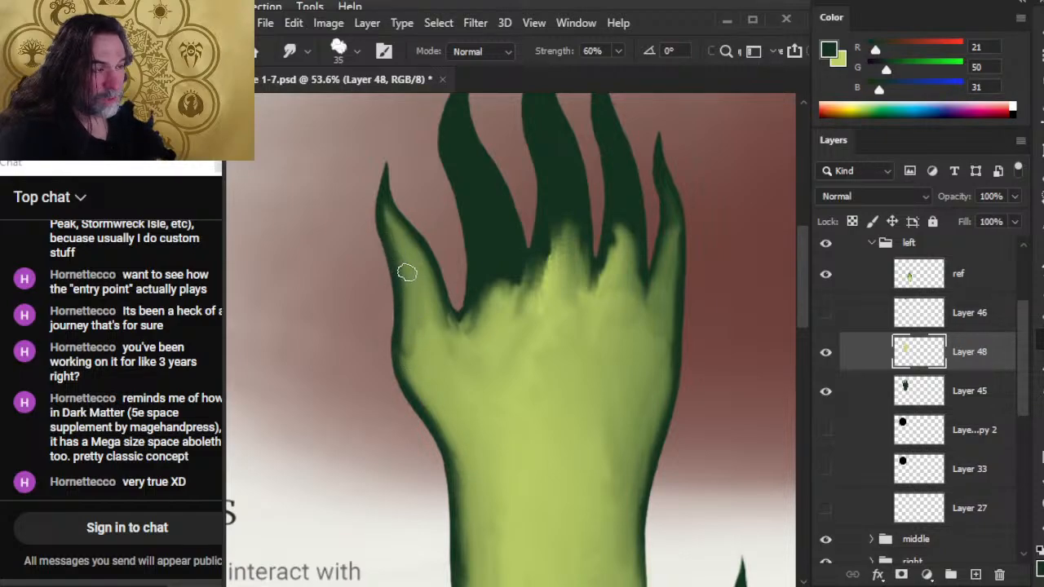
{"action": "left_click_drag", "start_coordinate": [407, 272], "coordinate": [400, 365]}
{"action": "left_click_drag", "start_coordinate": [393, 313], "coordinate": [409, 388]}
{"action": "mouse_move", "coordinate": [391, 340]}
{"action": "left_mouse_down"}
{"action": "mouse_move", "coordinate": [426, 422]}
{"action": "mouse_move", "coordinate": [430, 397]}
{"action": "left_mouse_up"}
{"action": "mouse_move", "coordinate": [408, 318]}
{"action": "left_mouse_down"}
{"action": "mouse_move", "coordinate": [422, 393]}
{"action": "mouse_move", "coordinate": [392, 329]}
{"action": "mouse_move", "coordinate": [393, 297]}
{"action": "mouse_move", "coordinate": [408, 398]}
{"action": "mouse_move", "coordinate": [396, 361]}
{"action": "mouse_move", "coordinate": [433, 432]}
{"action": "left_mouse_up"}
{"action": "mouse_move", "coordinate": [403, 375]}
{"action": "left_mouse_down"}
{"action": "mouse_move", "coordinate": [448, 450]}
{"action": "mouse_move", "coordinate": [426, 419]}
{"action": "mouse_move", "coordinate": [443, 440]}
{"action": "left_mouse_up"}
{"action": "mouse_move", "coordinate": [400, 388]}
{"action": "left_mouse_down"}
{"action": "mouse_move", "coordinate": [447, 456]}
{"action": "mouse_move", "coordinate": [448, 425]}
{"action": "mouse_move", "coordinate": [465, 479]}
{"action": "left_mouse_up"}
{"action": "left_click_drag", "start_coordinate": [458, 444], "coordinate": [465, 483]}
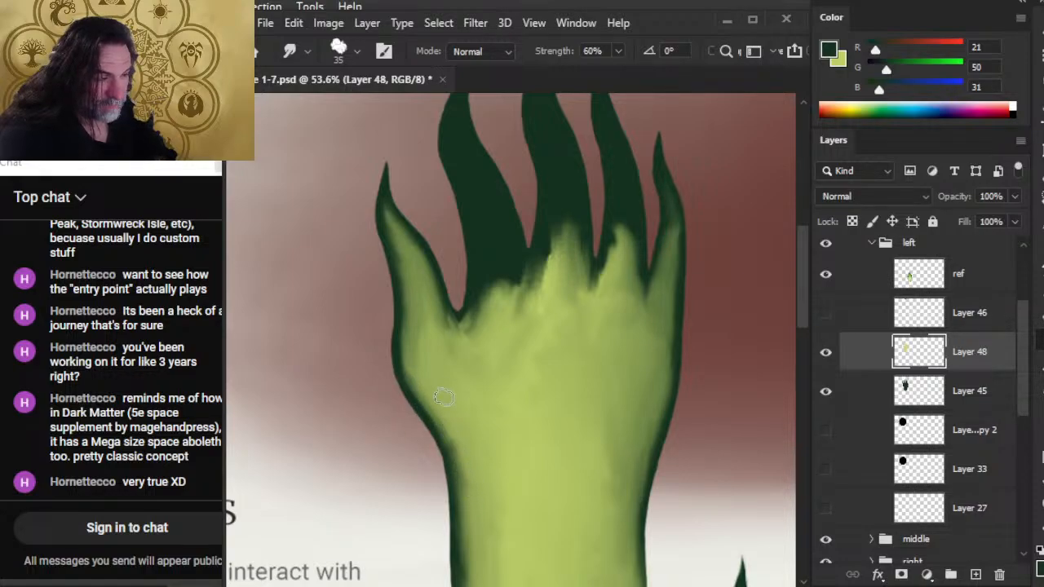
{"action": "mouse_move", "coordinate": [410, 331]}
{"action": "left_mouse_down"}
{"action": "mouse_move", "coordinate": [418, 371]}
{"action": "mouse_move", "coordinate": [425, 321]}
{"action": "mouse_move", "coordinate": [436, 354]}
{"action": "left_mouse_up"}
{"action": "mouse_move", "coordinate": [442, 316]}
{"action": "left_mouse_down"}
{"action": "mouse_move", "coordinate": [451, 342]}
{"action": "mouse_move", "coordinate": [410, 240]}
{"action": "left_mouse_up"}
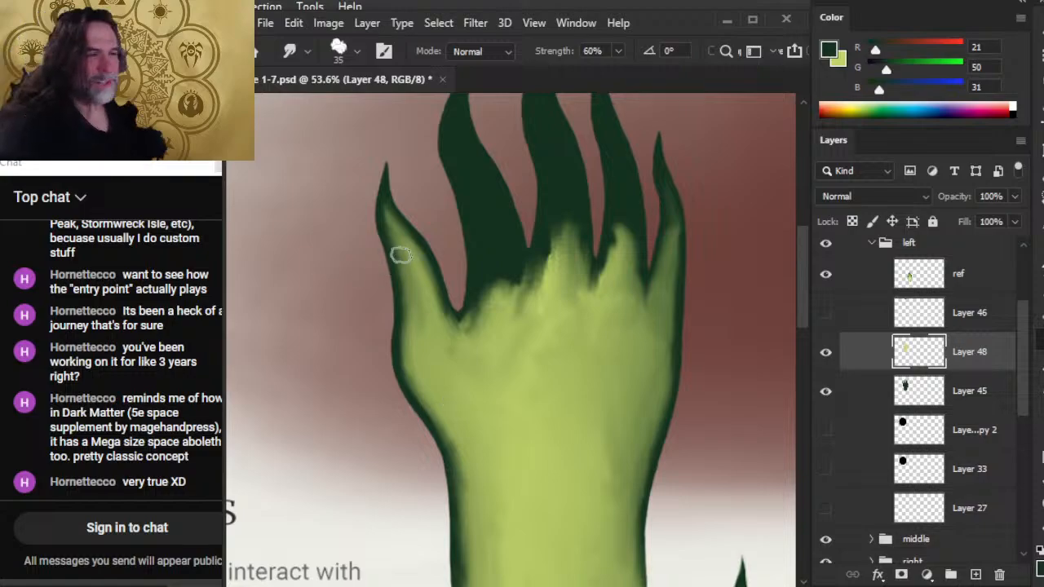
Reduce the Smudge brush to 30 px and blend the light green toward the thumb's tip and along its inner edge to the web.
{"action": "key", "text": "e"}
{"action": "key", "text": "r"}
{"action": "mouse_move", "coordinate": [385, 195]}
{"action": "left_mouse_down"}
{"action": "mouse_move", "coordinate": [412, 254]}
{"action": "mouse_move", "coordinate": [399, 226]}
{"action": "left_mouse_up"}
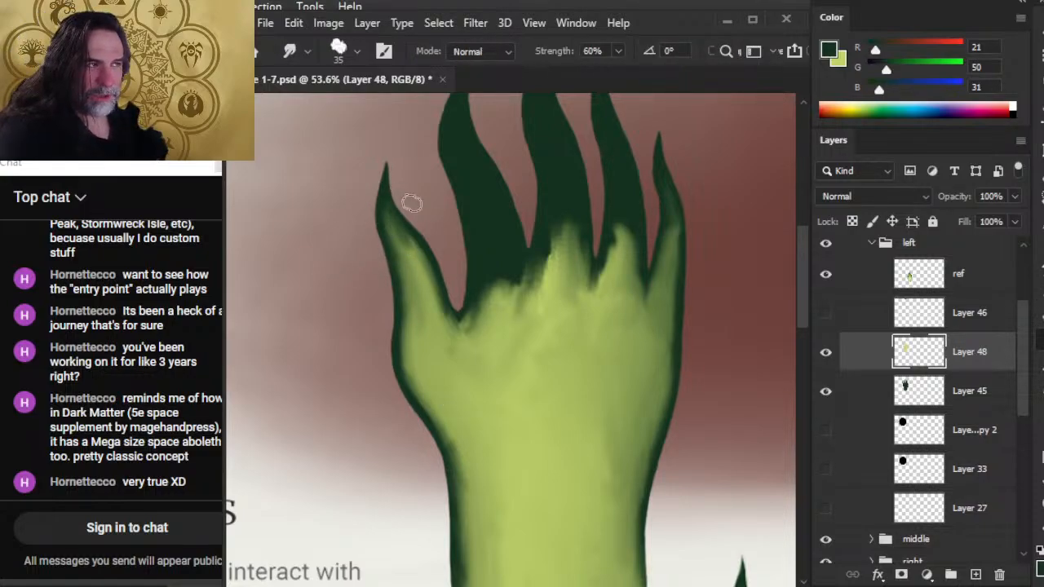
{"action": "left_click_drag", "start_coordinate": [413, 260], "coordinate": [397, 226]}
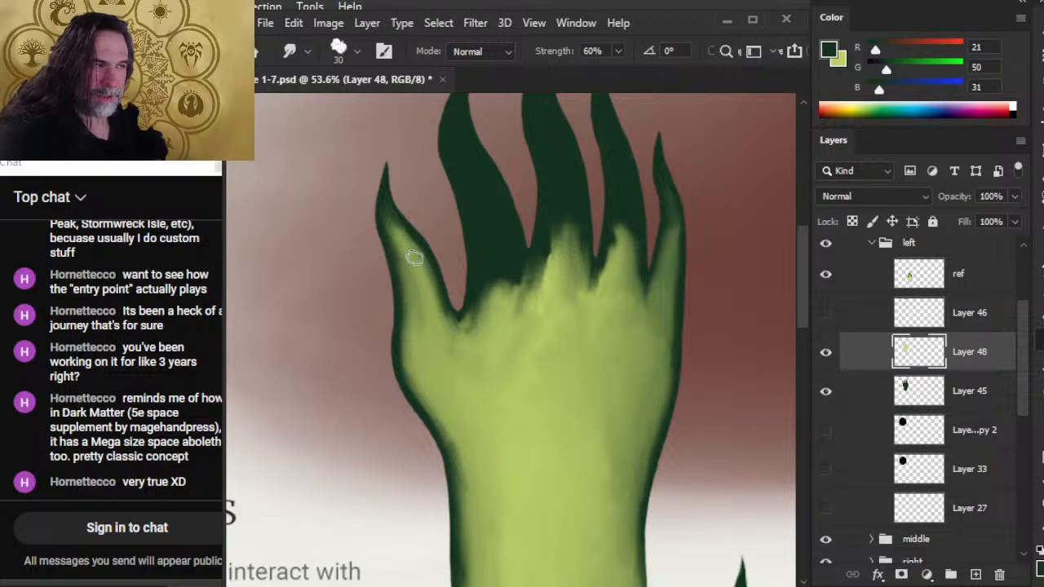
{"action": "mouse_move", "coordinate": [422, 259]}
{"action": "left_mouse_down"}
{"action": "mouse_move", "coordinate": [389, 206]}
{"action": "mouse_move", "coordinate": [426, 249]}
{"action": "mouse_move", "coordinate": [406, 230]}
{"action": "left_mouse_up"}
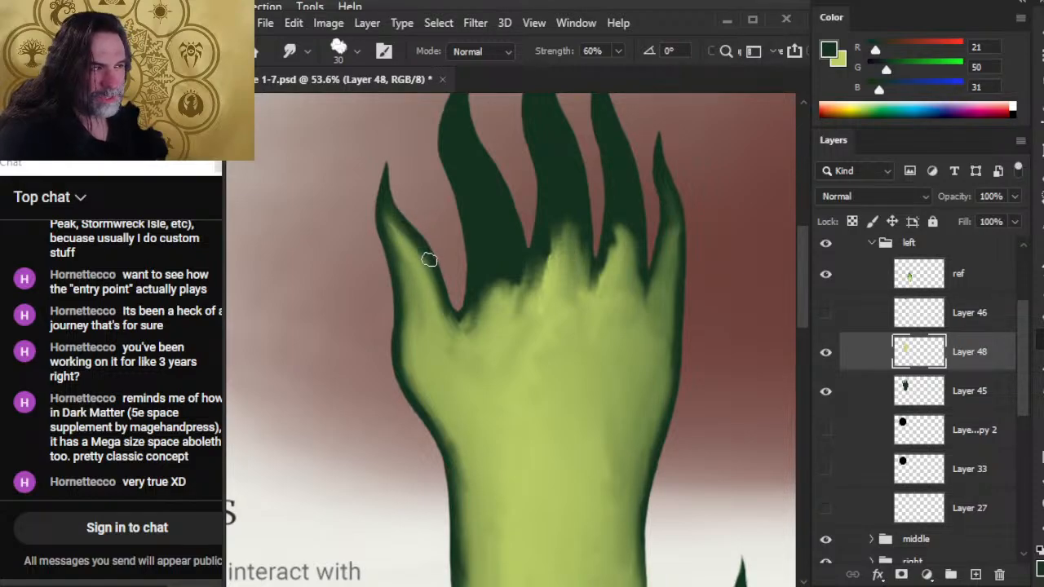
{"action": "left_click_drag", "start_coordinate": [422, 272], "coordinate": [406, 240]}
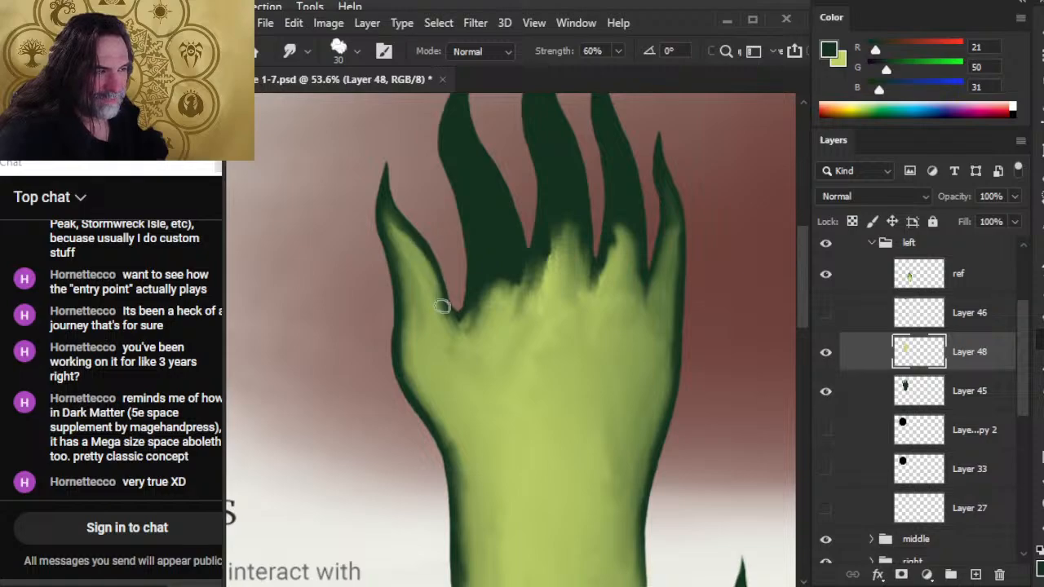
{"action": "left_click_drag", "start_coordinate": [443, 306], "coordinate": [425, 250]}
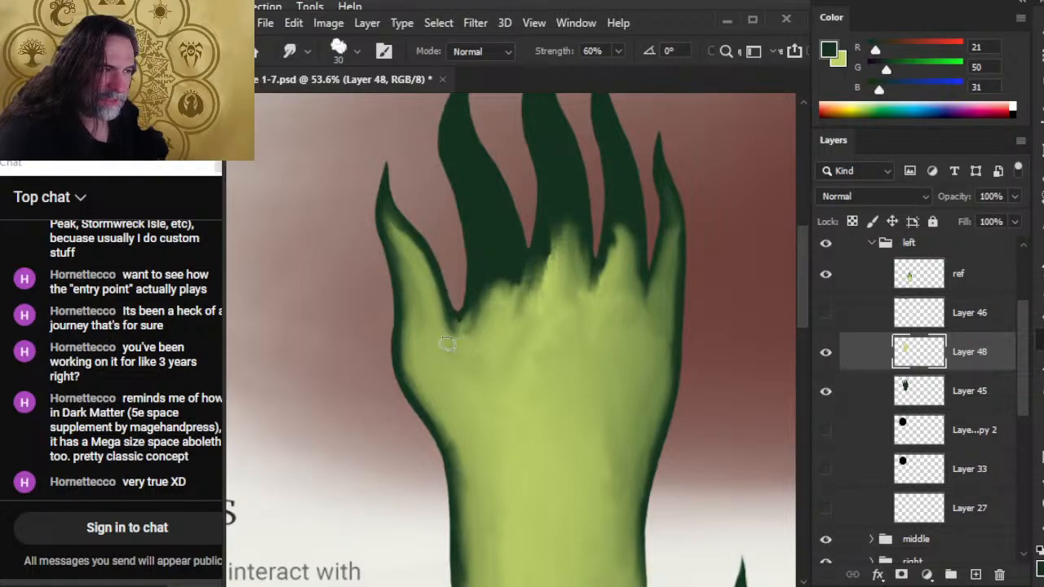
{"action": "mouse_move", "coordinate": [447, 344]}
{"action": "left_mouse_down"}
{"action": "mouse_move", "coordinate": [437, 320]}
{"action": "mouse_move", "coordinate": [455, 342]}
{"action": "mouse_move", "coordinate": [473, 339]}
{"action": "left_mouse_up"}
Smudge from the thumb's base down the palm's outer edge to the wrist and soften the web beside the index finger.
{"action": "left_click_drag", "start_coordinate": [413, 290], "coordinate": [416, 362]}
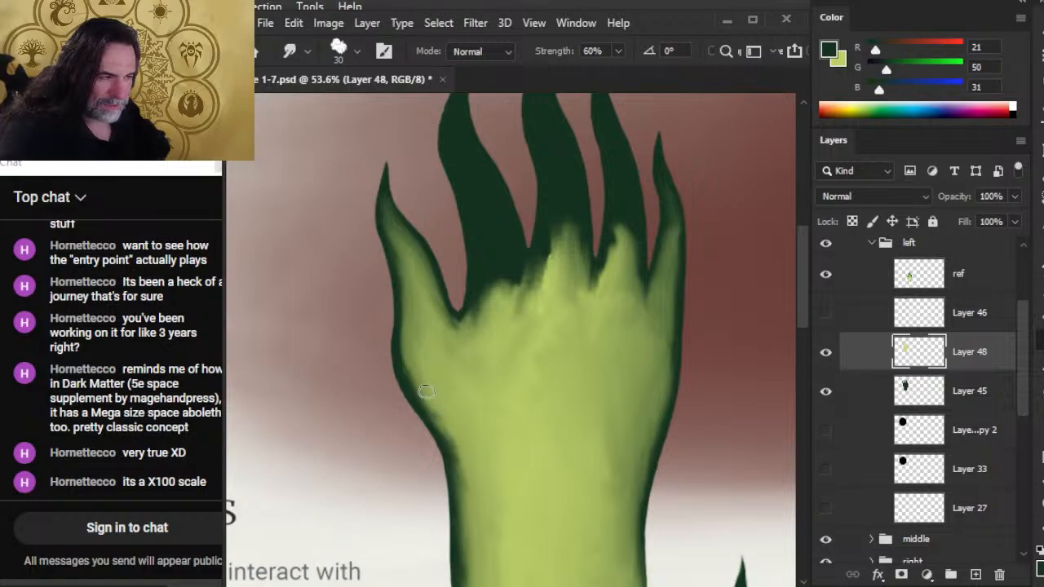
{"action": "left_click_drag", "start_coordinate": [446, 417], "coordinate": [470, 496]}
{"action": "left_click_drag", "start_coordinate": [458, 442], "coordinate": [481, 534]}
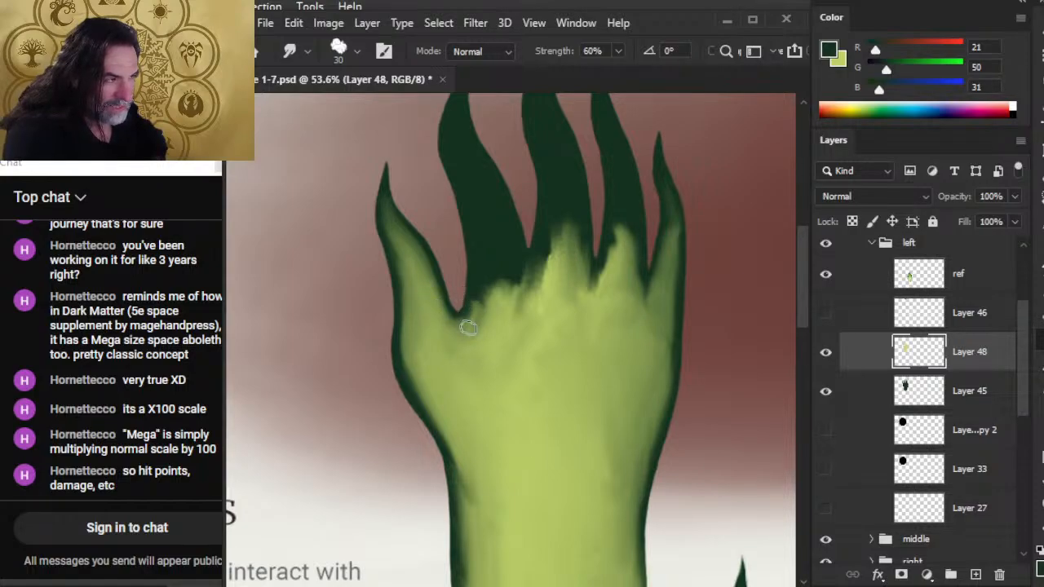
{"action": "left_click_drag", "start_coordinate": [500, 305], "coordinate": [492, 315]}
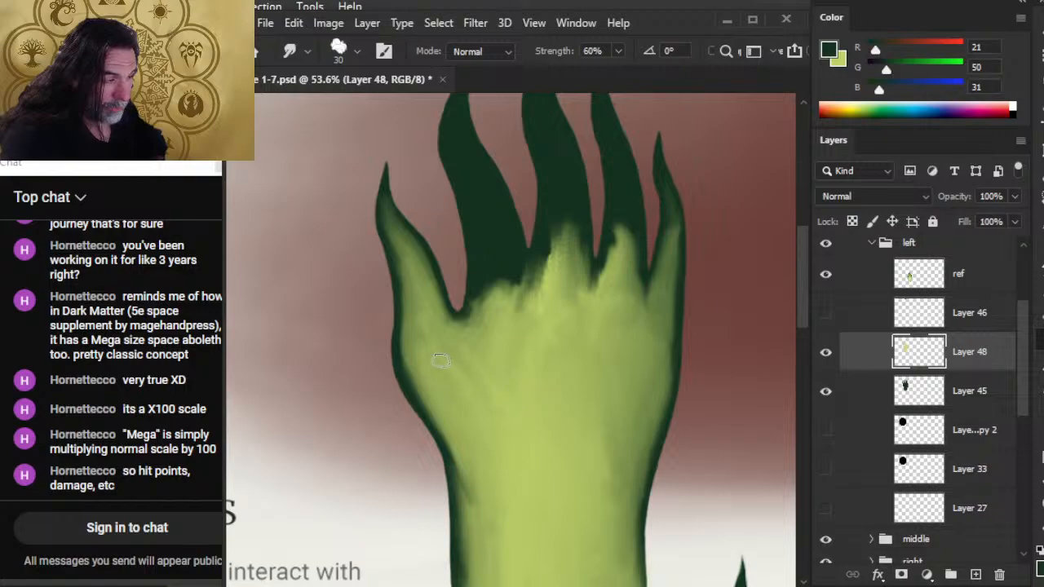
{"action": "left_click_drag", "start_coordinate": [456, 417], "coordinate": [466, 490]}
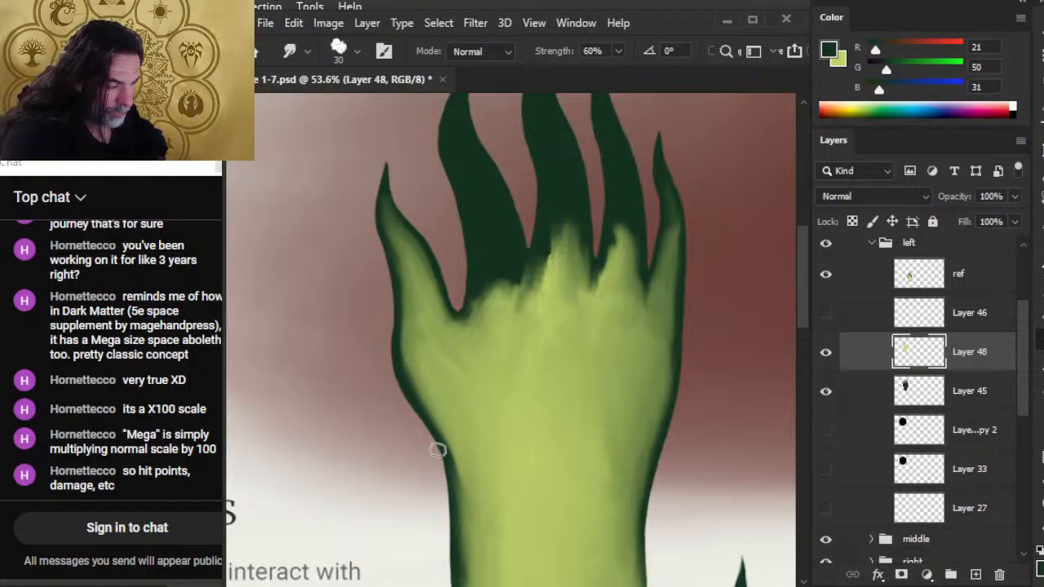
Smudge the light green along the thumb-side edge of the wrist down to its cut end.
{"action": "mouse_move", "coordinate": [436, 449]}
{"action": "left_mouse_down"}
{"action": "mouse_move", "coordinate": [455, 513]}
{"action": "mouse_move", "coordinate": [466, 514]}
{"action": "mouse_move", "coordinate": [538, 350]}
{"action": "left_mouse_up"}
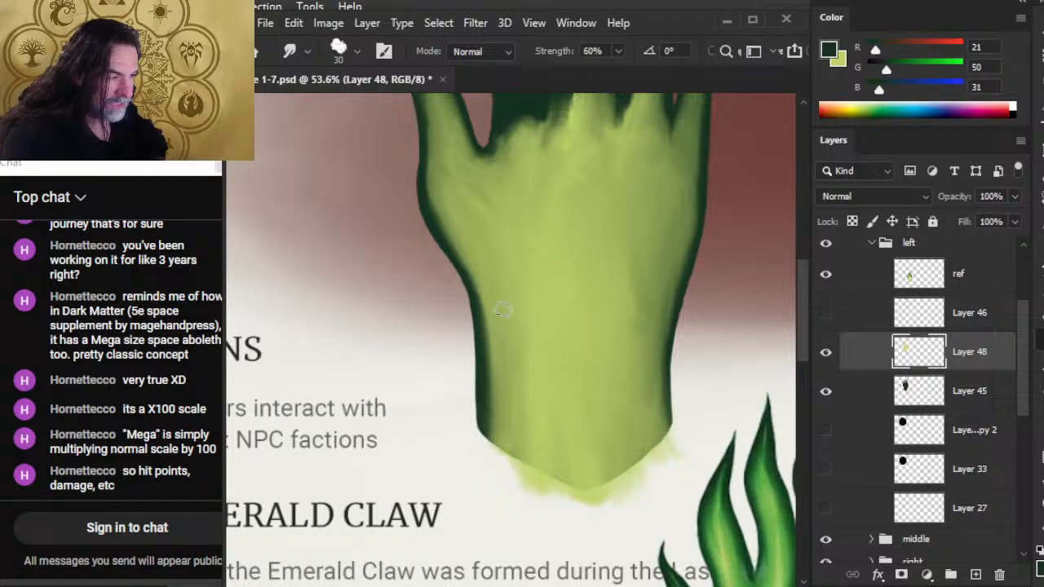
{"action": "left_click_drag", "start_coordinate": [493, 293], "coordinate": [488, 439]}
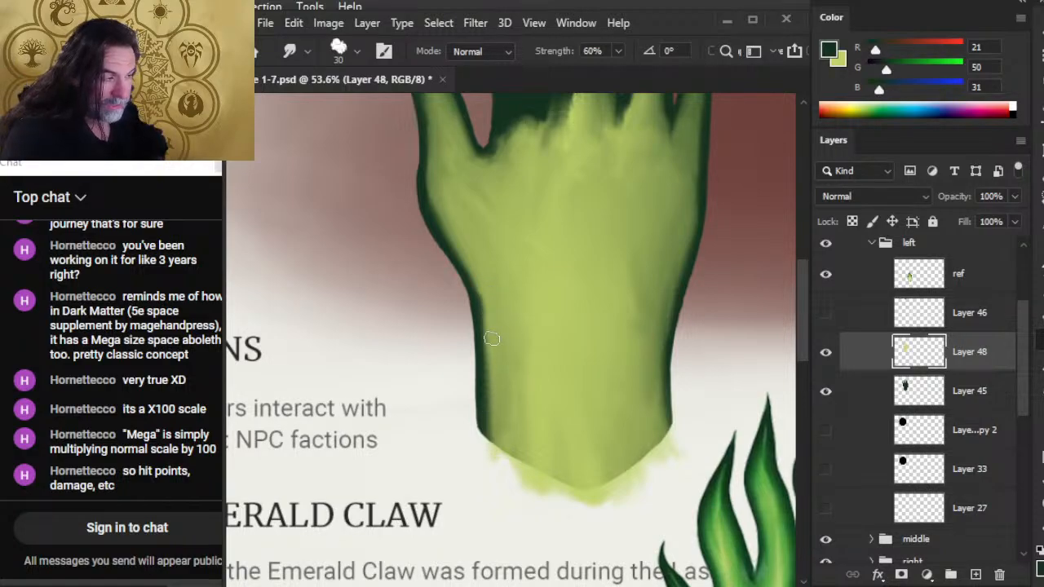
{"action": "left_click_drag", "start_coordinate": [492, 338], "coordinate": [487, 450]}
{"action": "mouse_move", "coordinate": [489, 330]}
{"action": "left_mouse_down"}
{"action": "mouse_move", "coordinate": [444, 244]}
{"action": "mouse_move", "coordinate": [446, 257]}
{"action": "mouse_move", "coordinate": [401, 252]}
{"action": "left_mouse_up"}
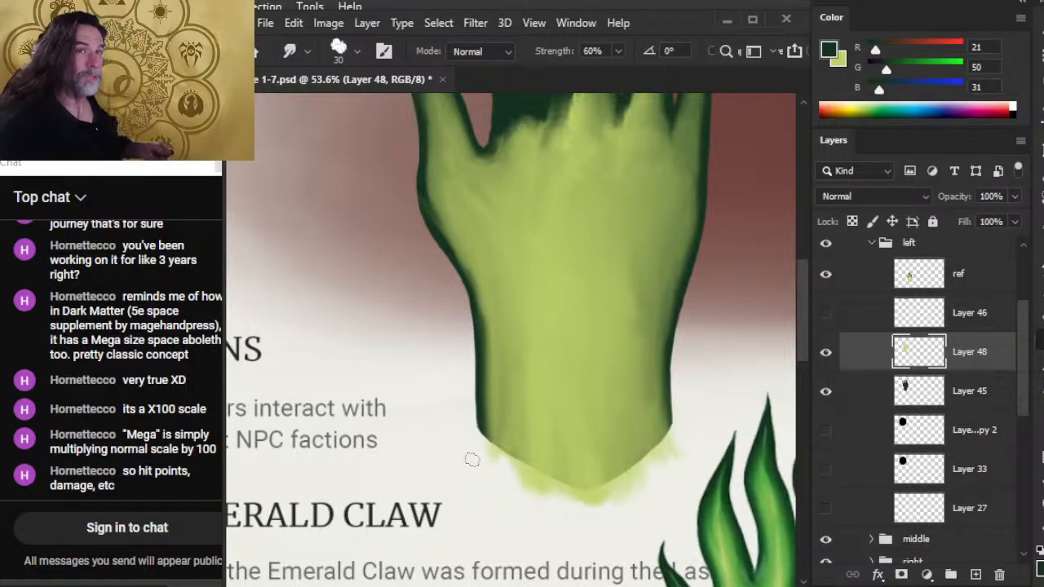
Smooth the dark outline's transition with Smudge strokes from the lower wrist up to the thumb's base.
{"action": "left_click_drag", "start_coordinate": [543, 301], "coordinate": [576, 377]}
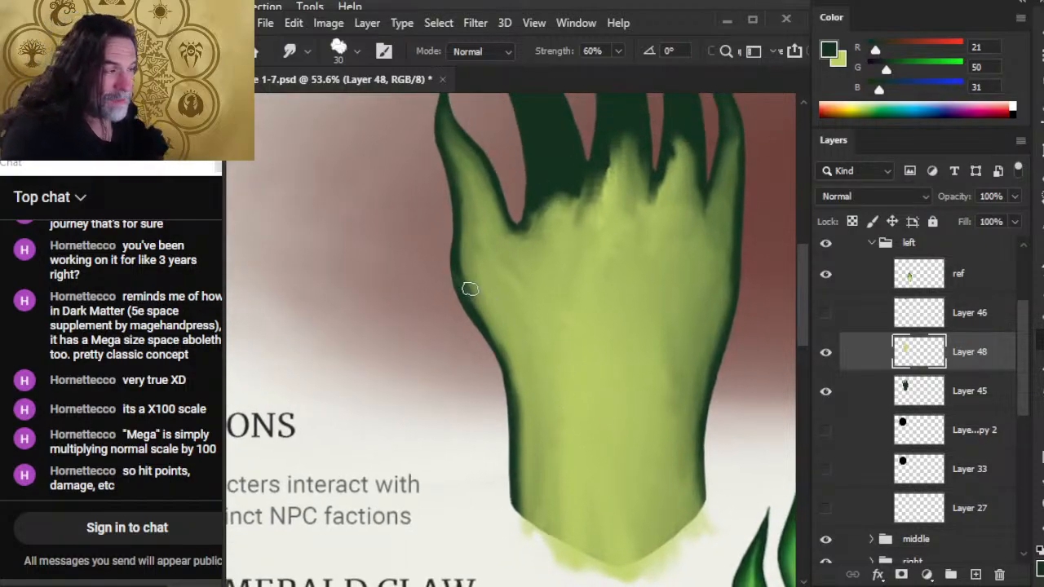
{"action": "left_click_drag", "start_coordinate": [491, 323], "coordinate": [481, 310]}
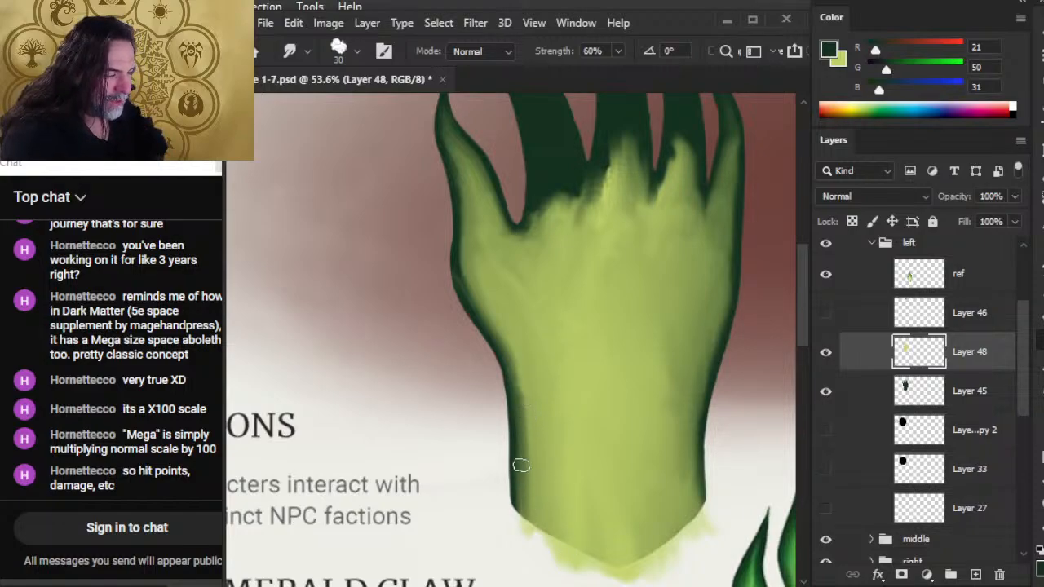
{"action": "left_click_drag", "start_coordinate": [525, 420], "coordinate": [531, 410]}
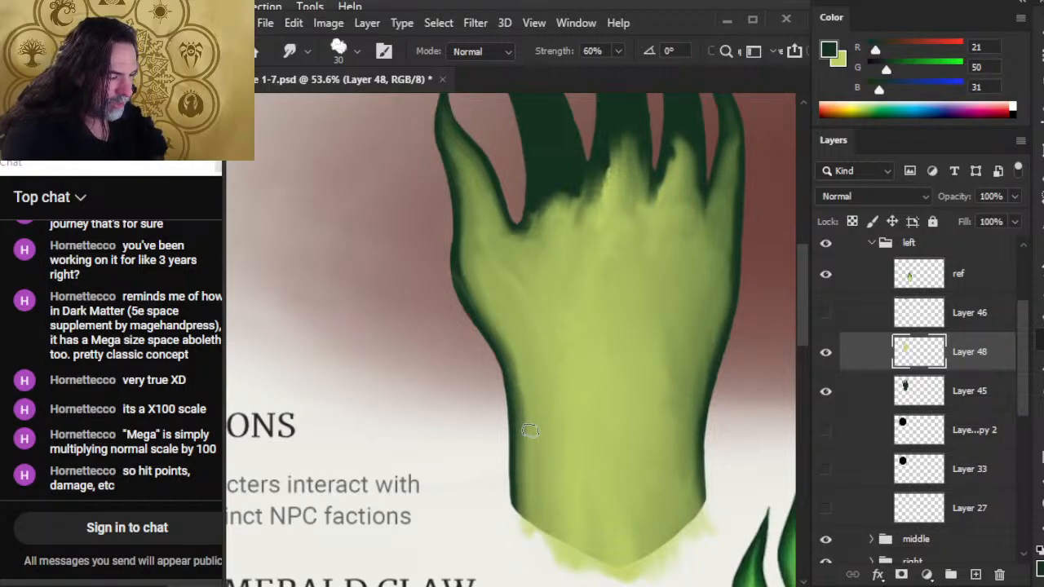
{"action": "left_click_drag", "start_coordinate": [527, 459], "coordinate": [505, 352]}
{"action": "left_click_drag", "start_coordinate": [522, 392], "coordinate": [500, 354]}
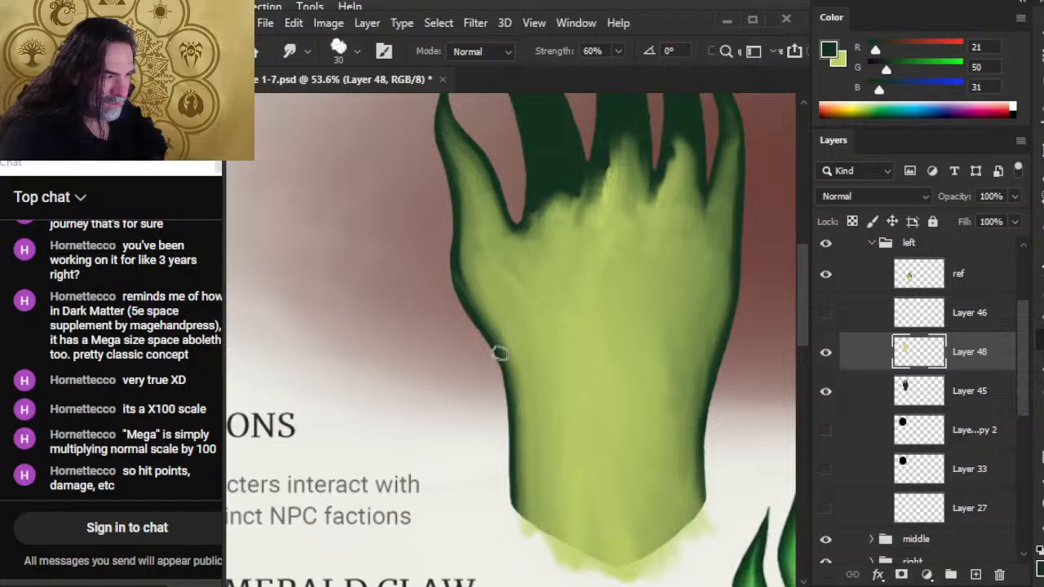
{"action": "left_click_drag", "start_coordinate": [512, 390], "coordinate": [476, 318]}
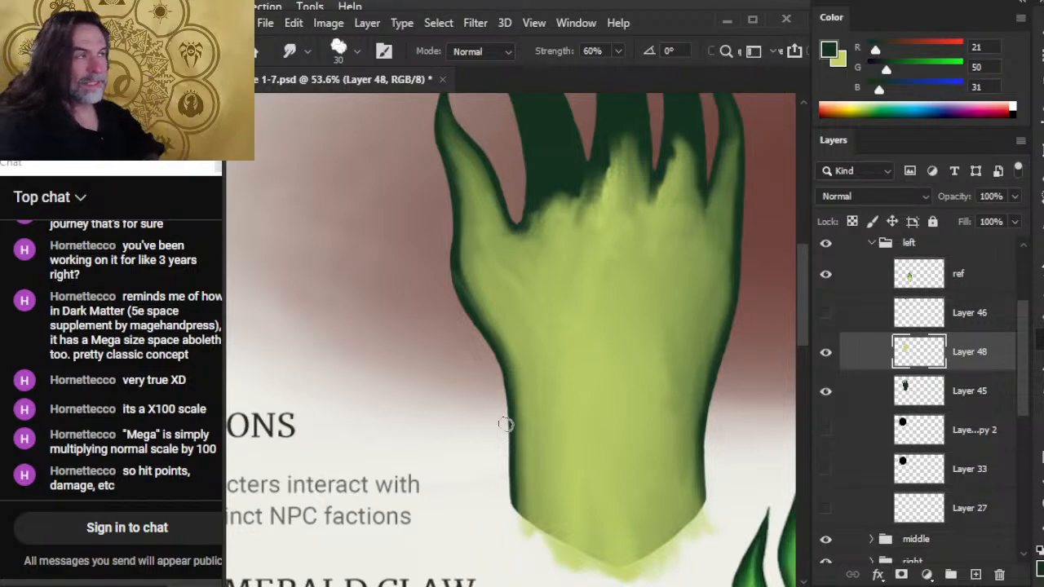
Smudge the light green up the middle of the thumb toward its tip.
{"action": "left_click_drag", "start_coordinate": [496, 315], "coordinate": [526, 366]}
{"action": "left_click_drag", "start_coordinate": [490, 240], "coordinate": [478, 198]}
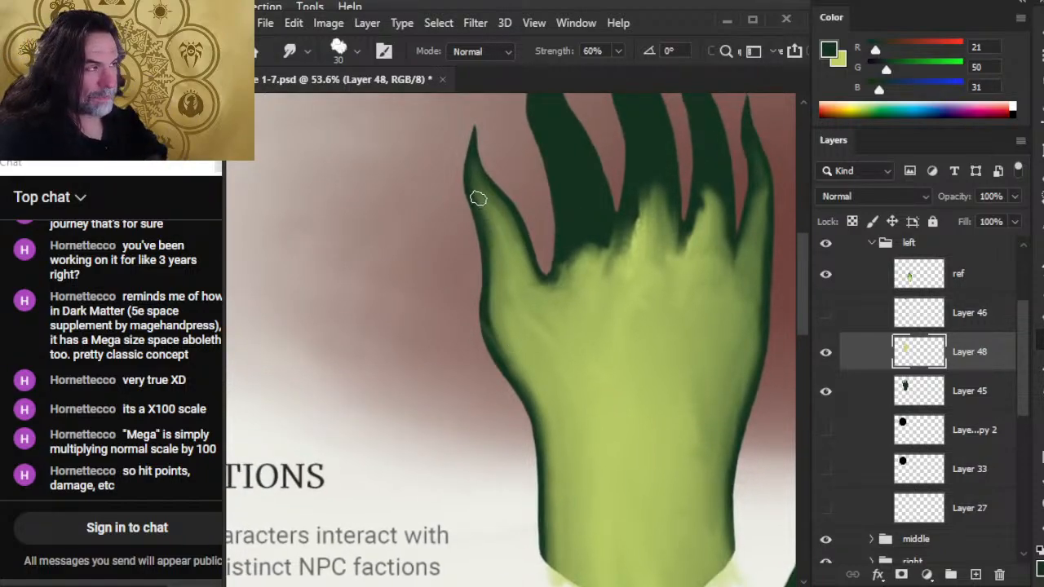
{"action": "mouse_move", "coordinate": [494, 266]}
{"action": "left_mouse_down"}
{"action": "mouse_move", "coordinate": [492, 219]}
{"action": "mouse_move", "coordinate": [505, 242]}
{"action": "mouse_move", "coordinate": [496, 200]}
{"action": "left_mouse_up"}
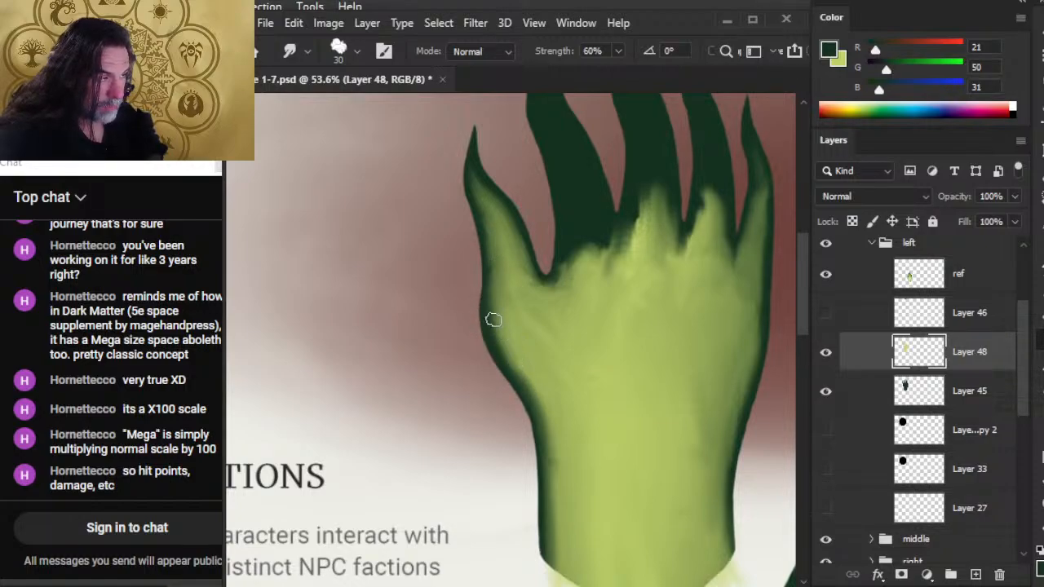
Blend the thumb's outer edge down the palm to the wrist, and smooth the thumb's inner edge to the web.
{"action": "left_click_drag", "start_coordinate": [493, 320], "coordinate": [529, 393]}
{"action": "left_click_drag", "start_coordinate": [497, 341], "coordinate": [538, 413]}
{"action": "left_click_drag", "start_coordinate": [517, 375], "coordinate": [554, 471]}
{"action": "left_click_drag", "start_coordinate": [546, 410], "coordinate": [556, 551]}
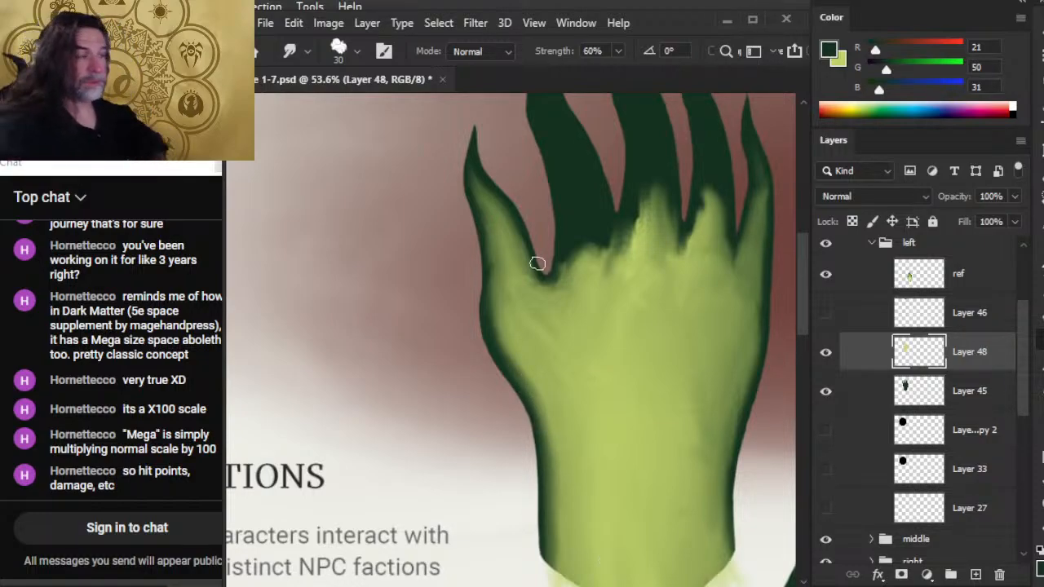
{"action": "left_click_drag", "start_coordinate": [496, 252], "coordinate": [518, 377]}
{"action": "mouse_move", "coordinate": [500, 221]}
{"action": "left_mouse_down"}
{"action": "mouse_move", "coordinate": [534, 287]}
{"action": "mouse_move", "coordinate": [523, 258]}
{"action": "mouse_move", "coordinate": [526, 292]}
{"action": "mouse_move", "coordinate": [520, 275]}
{"action": "mouse_move", "coordinate": [550, 299]}
{"action": "mouse_move", "coordinate": [535, 283]}
{"action": "mouse_move", "coordinate": [538, 301]}
{"action": "mouse_move", "coordinate": [528, 296]}
{"action": "mouse_move", "coordinate": [554, 287]}
{"action": "mouse_move", "coordinate": [547, 300]}
{"action": "mouse_move", "coordinate": [582, 274]}
{"action": "mouse_move", "coordinate": [607, 291]}
{"action": "mouse_move", "coordinate": [579, 302]}
{"action": "mouse_move", "coordinate": [564, 281]}
{"action": "mouse_move", "coordinate": [562, 251]}
{"action": "mouse_move", "coordinate": [551, 288]}
{"action": "mouse_move", "coordinate": [536, 274]}
{"action": "mouse_move", "coordinate": [537, 260]}
{"action": "mouse_move", "coordinate": [552, 276]}
{"action": "mouse_move", "coordinate": [572, 240]}
{"action": "mouse_move", "coordinate": [522, 287]}
{"action": "mouse_move", "coordinate": [558, 290]}
{"action": "left_mouse_up"}
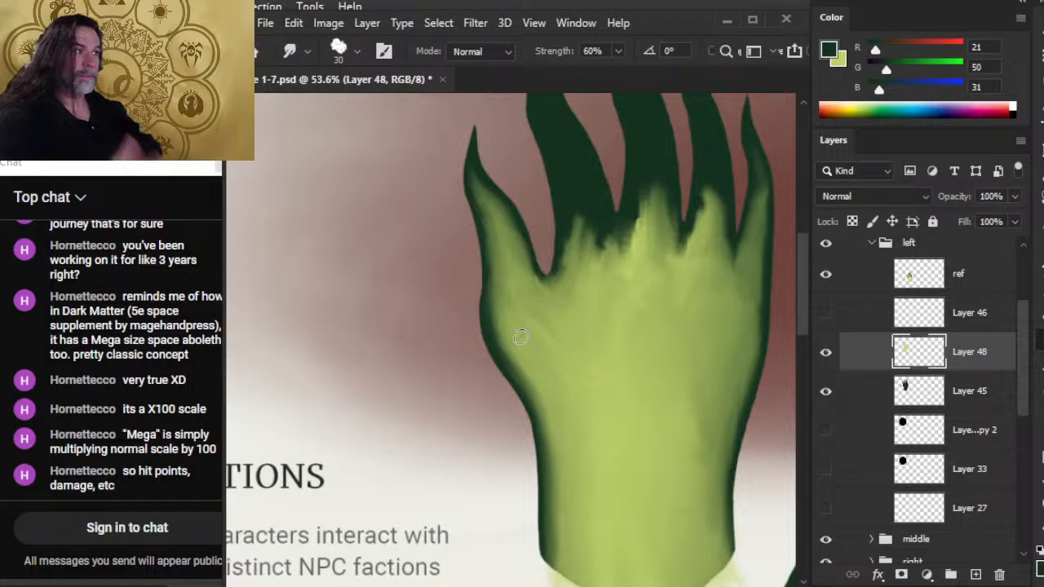
Smudge the palm's light green up into the index finger's base, along the side facing the thumb.
{"action": "left_click_drag", "start_coordinate": [567, 237], "coordinate": [575, 333]}
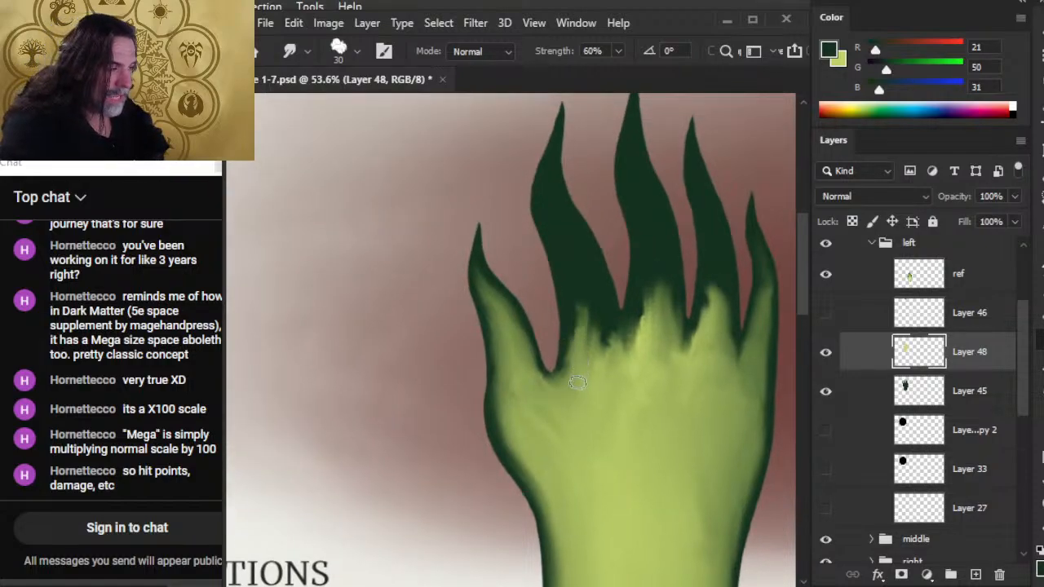
{"action": "mouse_move", "coordinate": [576, 383]}
{"action": "left_mouse_down"}
{"action": "mouse_move", "coordinate": [606, 371]}
{"action": "mouse_move", "coordinate": [590, 369]}
{"action": "mouse_move", "coordinate": [578, 347]}
{"action": "mouse_move", "coordinate": [574, 385]}
{"action": "mouse_move", "coordinate": [575, 287]}
{"action": "mouse_move", "coordinate": [573, 378]}
{"action": "mouse_move", "coordinate": [558, 282]}
{"action": "left_mouse_up"}
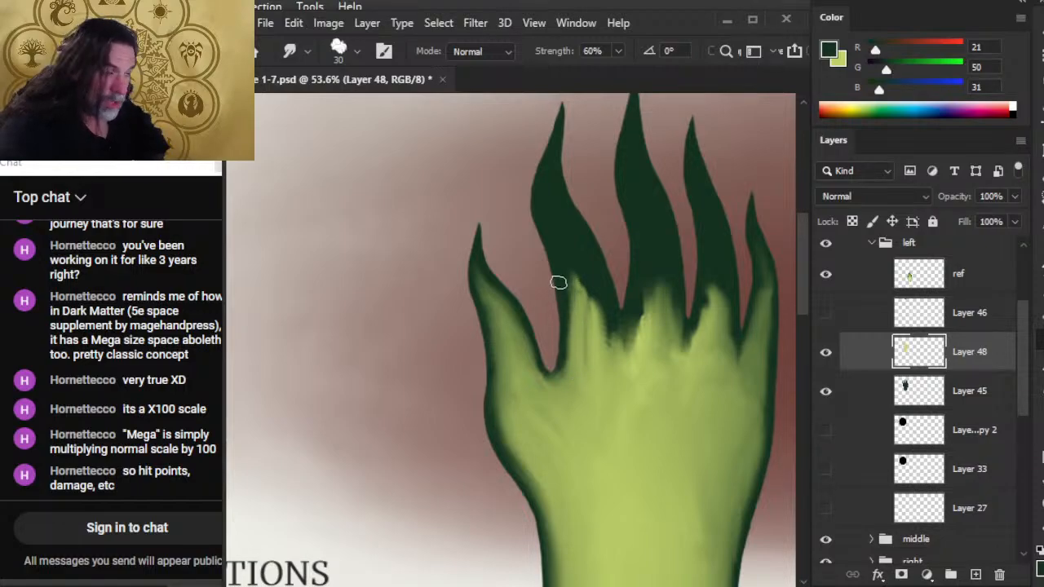
{"action": "mouse_move", "coordinate": [567, 370]}
{"action": "left_mouse_down"}
{"action": "mouse_move", "coordinate": [564, 377]}
{"action": "mouse_move", "coordinate": [564, 343]}
{"action": "left_mouse_up"}
{"action": "mouse_move", "coordinate": [569, 383]}
{"action": "left_mouse_down"}
{"action": "mouse_move", "coordinate": [535, 383]}
{"action": "mouse_move", "coordinate": [546, 355]}
{"action": "mouse_move", "coordinate": [562, 383]}
{"action": "mouse_move", "coordinate": [579, 331]}
{"action": "mouse_move", "coordinate": [545, 384]}
{"action": "mouse_move", "coordinate": [555, 345]}
{"action": "left_mouse_up"}
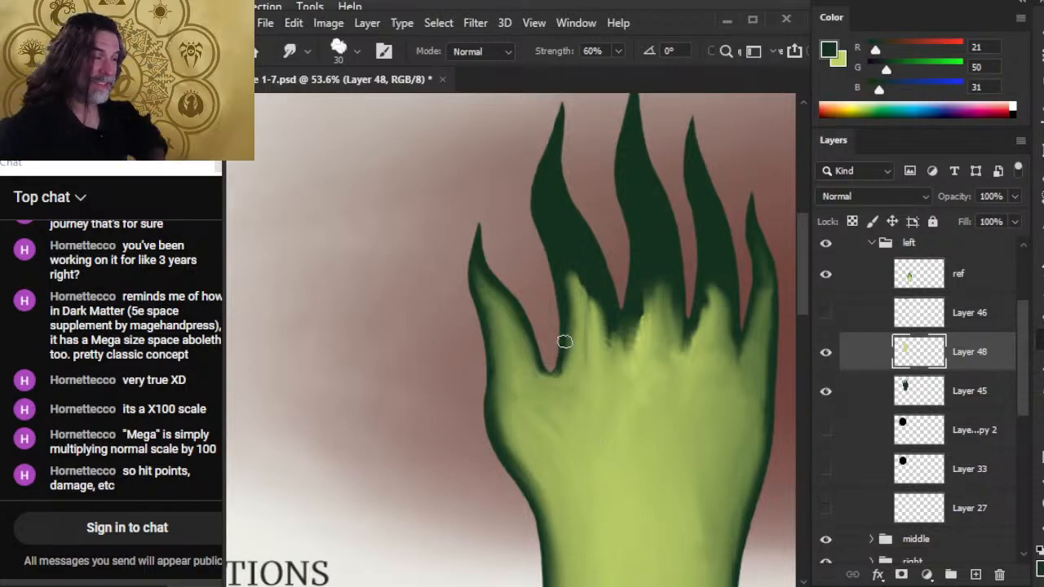
{"action": "mouse_move", "coordinate": [584, 369]}
{"action": "left_mouse_down"}
{"action": "mouse_move", "coordinate": [544, 412]}
{"action": "mouse_move", "coordinate": [540, 388]}
{"action": "mouse_move", "coordinate": [569, 392]}
{"action": "mouse_move", "coordinate": [555, 381]}
{"action": "mouse_move", "coordinate": [570, 375]}
{"action": "left_mouse_up"}
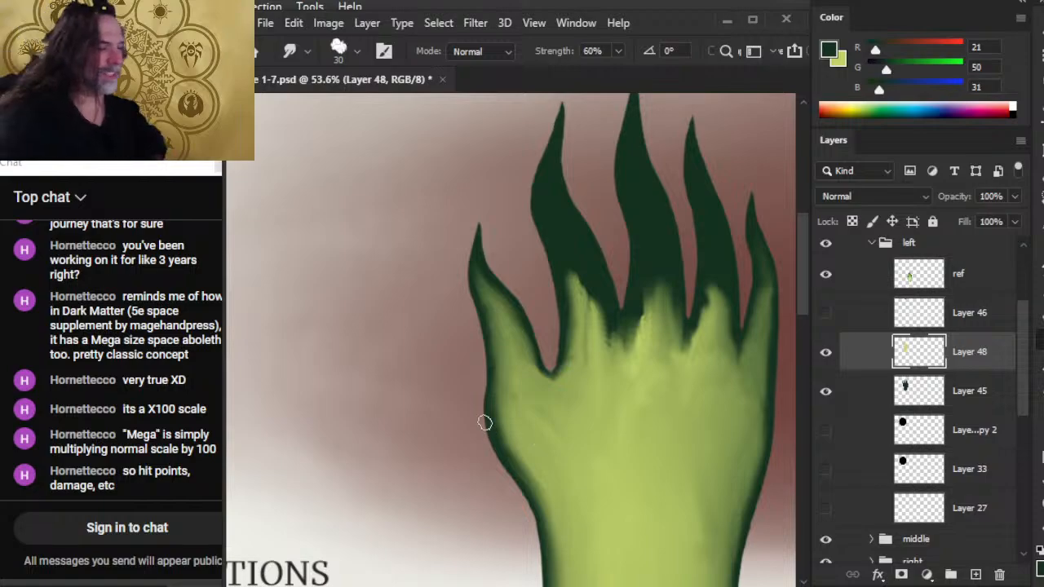
Extend the light green higher into the index finger's base in a smooth point and blend the web beside the thumb.
{"action": "key", "text": "e"}
{"action": "key", "text": "r"}
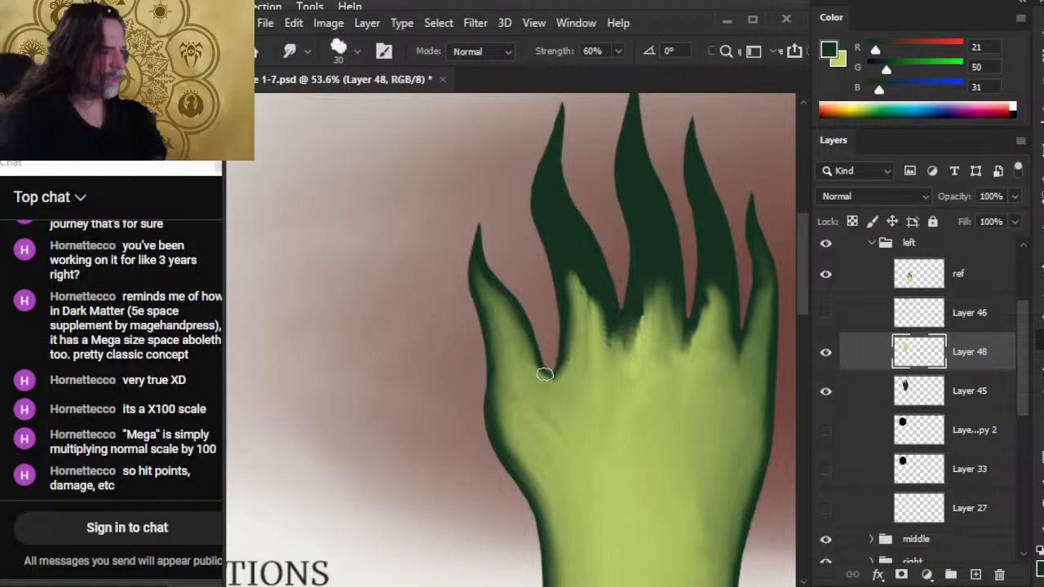
{"action": "mouse_move", "coordinate": [581, 354]}
{"action": "left_mouse_down"}
{"action": "mouse_move", "coordinate": [601, 315]}
{"action": "mouse_move", "coordinate": [613, 359]}
{"action": "mouse_move", "coordinate": [589, 343]}
{"action": "mouse_move", "coordinate": [570, 268]}
{"action": "left_mouse_up"}
{"action": "left_click_drag", "start_coordinate": [573, 357], "coordinate": [569, 304]}
{"action": "left_click_drag", "start_coordinate": [519, 349], "coordinate": [505, 305]}
{"action": "mouse_move", "coordinate": [533, 367]}
{"action": "left_mouse_down"}
{"action": "mouse_move", "coordinate": [517, 332]}
{"action": "mouse_move", "coordinate": [542, 364]}
{"action": "left_mouse_up"}
{"action": "mouse_move", "coordinate": [561, 403]}
{"action": "left_mouse_down"}
{"action": "mouse_move", "coordinate": [549, 372]}
{"action": "mouse_move", "coordinate": [560, 376]}
{"action": "mouse_move", "coordinate": [573, 398]}
{"action": "mouse_move", "coordinate": [551, 395]}
{"action": "mouse_move", "coordinate": [562, 385]}
{"action": "mouse_move", "coordinate": [547, 389]}
{"action": "mouse_move", "coordinate": [526, 358]}
{"action": "mouse_move", "coordinate": [555, 386]}
{"action": "mouse_move", "coordinate": [571, 370]}
{"action": "mouse_move", "coordinate": [552, 390]}
{"action": "mouse_move", "coordinate": [557, 351]}
{"action": "mouse_move", "coordinate": [572, 371]}
{"action": "left_mouse_up"}
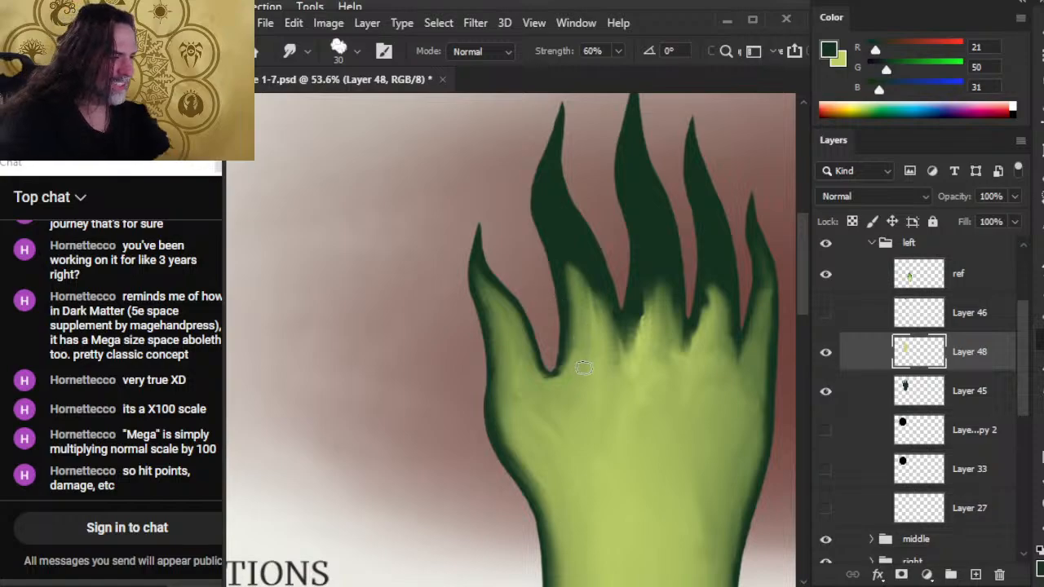
{"action": "left_click_drag", "start_coordinate": [601, 364], "coordinate": [586, 288]}
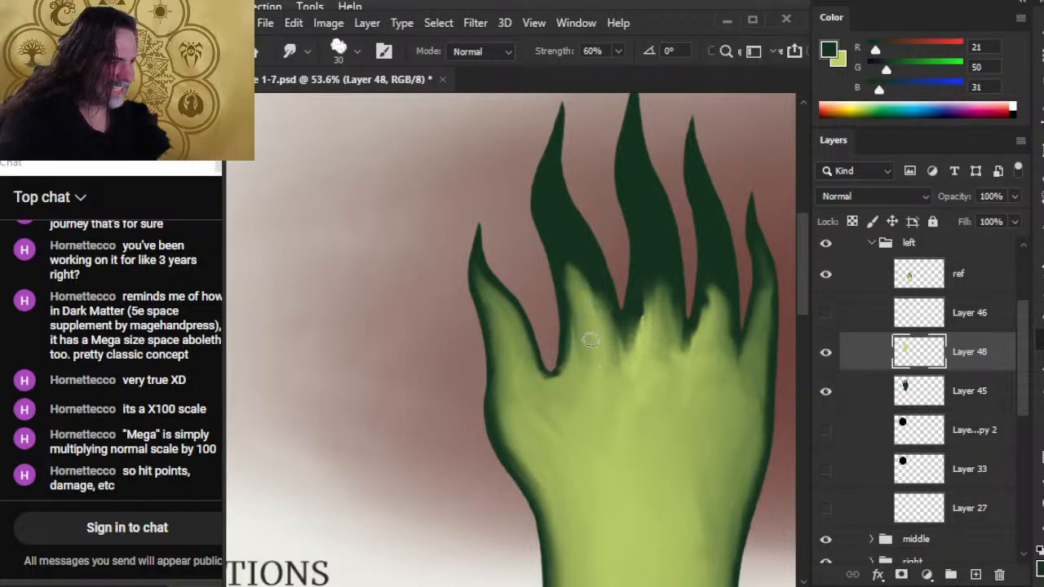
{"action": "left_click_drag", "start_coordinate": [590, 339], "coordinate": [563, 253]}
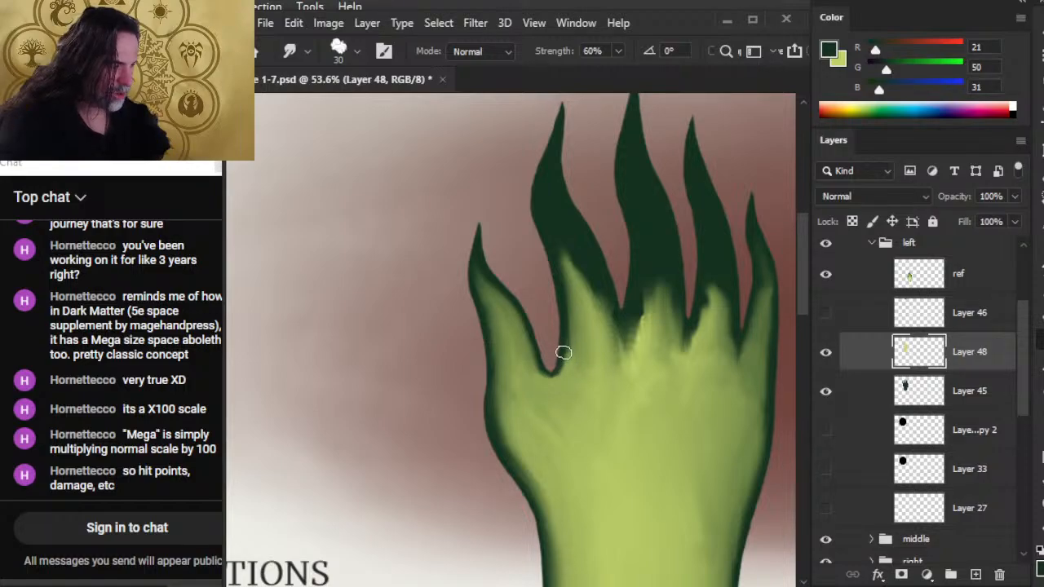
Widen the light green at the index finger's base with upward Smudge strokes through its middle and along its thumb-side edge.
{"action": "mouse_move", "coordinate": [561, 340]}
{"action": "left_mouse_down"}
{"action": "mouse_move", "coordinate": [569, 387]}
{"action": "mouse_move", "coordinate": [574, 321]}
{"action": "mouse_move", "coordinate": [571, 361]}
{"action": "mouse_move", "coordinate": [555, 381]}
{"action": "mouse_move", "coordinate": [568, 380]}
{"action": "mouse_move", "coordinate": [553, 343]}
{"action": "mouse_move", "coordinate": [565, 328]}
{"action": "mouse_move", "coordinate": [572, 356]}
{"action": "mouse_move", "coordinate": [567, 292]}
{"action": "mouse_move", "coordinate": [576, 373]}
{"action": "mouse_move", "coordinate": [566, 377]}
{"action": "mouse_move", "coordinate": [555, 356]}
{"action": "mouse_move", "coordinate": [570, 381]}
{"action": "mouse_move", "coordinate": [545, 387]}
{"action": "mouse_move", "coordinate": [526, 354]}
{"action": "mouse_move", "coordinate": [526, 384]}
{"action": "mouse_move", "coordinate": [516, 357]}
{"action": "mouse_move", "coordinate": [524, 381]}
{"action": "mouse_move", "coordinate": [506, 372]}
{"action": "mouse_move", "coordinate": [525, 429]}
{"action": "mouse_move", "coordinate": [518, 402]}
{"action": "mouse_move", "coordinate": [508, 408]}
{"action": "mouse_move", "coordinate": [506, 395]}
{"action": "mouse_move", "coordinate": [499, 407]}
{"action": "mouse_move", "coordinate": [543, 498]}
{"action": "mouse_move", "coordinate": [531, 463]}
{"action": "mouse_move", "coordinate": [541, 474]}
{"action": "mouse_move", "coordinate": [528, 518]}
{"action": "mouse_move", "coordinate": [493, 459]}
{"action": "mouse_move", "coordinate": [549, 547]}
{"action": "mouse_move", "coordinate": [537, 493]}
{"action": "mouse_move", "coordinate": [552, 569]}
{"action": "mouse_move", "coordinate": [555, 505]}
{"action": "left_mouse_up"}
{"action": "scroll", "coordinate": [571, 495], "scroll_direction": "down", "scroll_amount": 4}
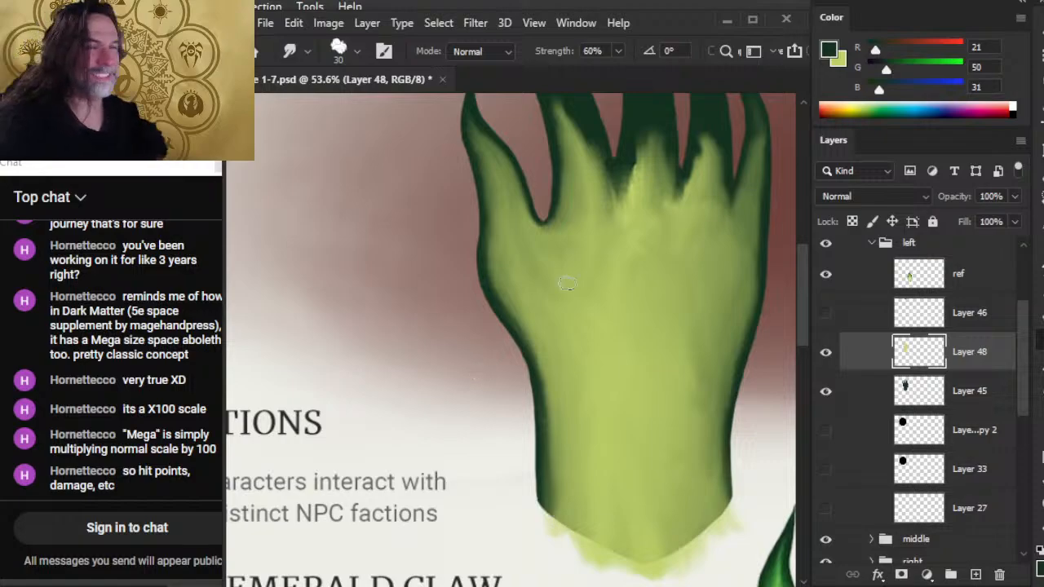
{"action": "left_click_drag", "start_coordinate": [600, 279], "coordinate": [596, 473]}
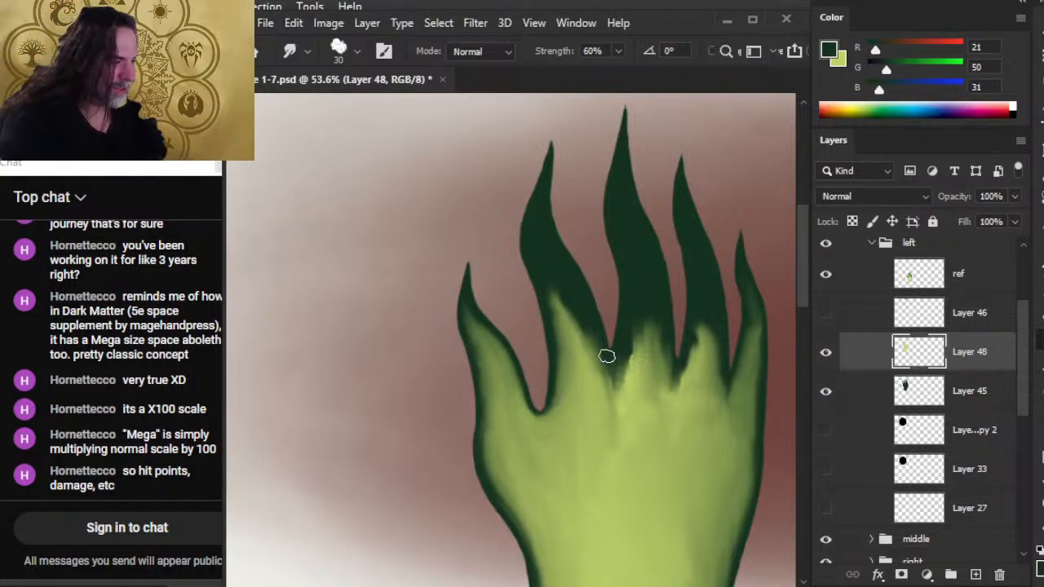
{"action": "left_click_drag", "start_coordinate": [584, 376], "coordinate": [586, 314]}
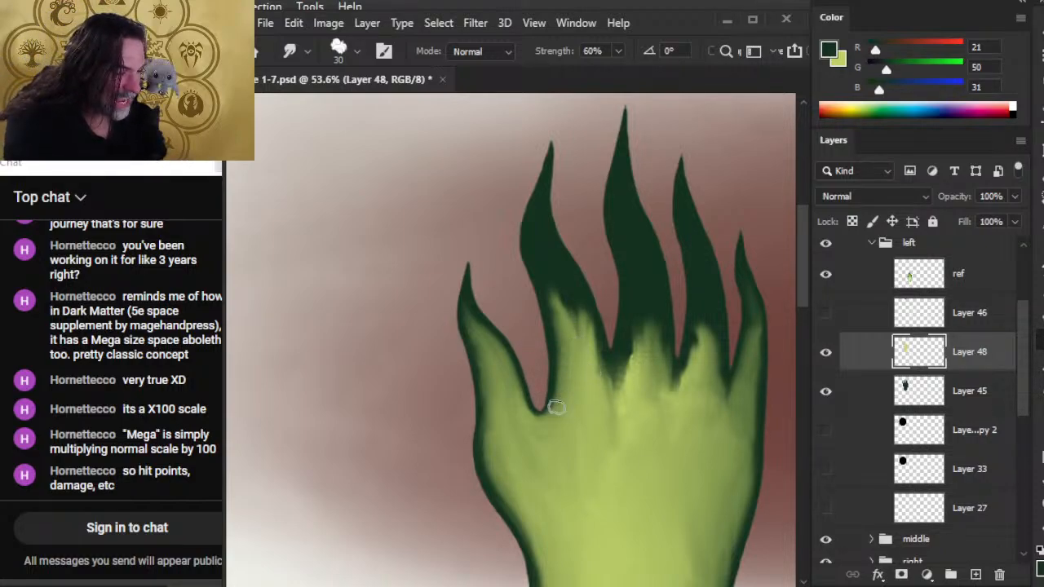
{"action": "mouse_move", "coordinate": [560, 403]}
{"action": "left_mouse_down"}
{"action": "mouse_move", "coordinate": [558, 330]}
{"action": "mouse_move", "coordinate": [558, 344]}
{"action": "left_mouse_up"}
{"action": "left_click_drag", "start_coordinate": [563, 384], "coordinate": [555, 295]}
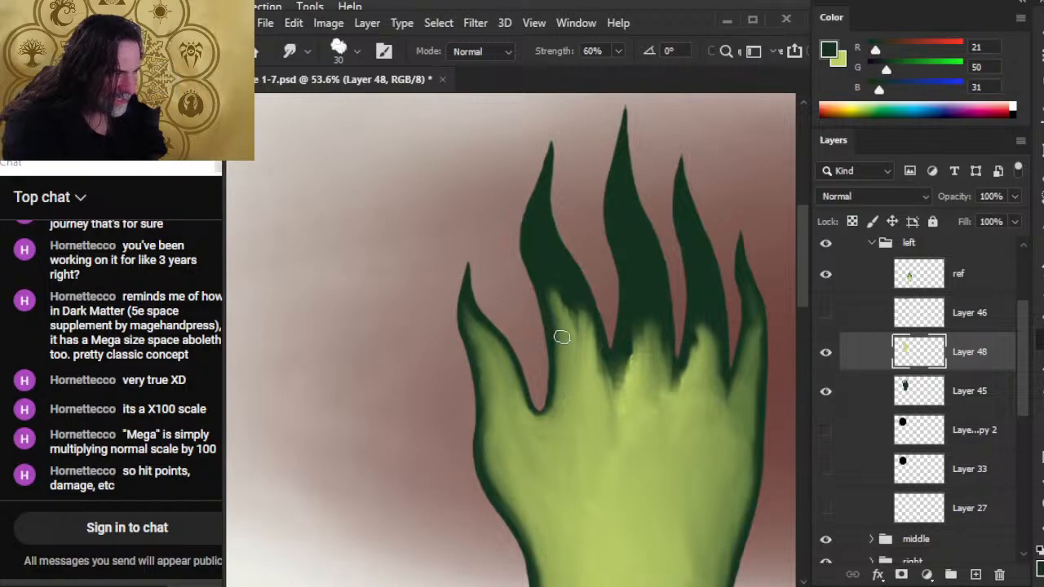
Smooth the streaks in the index finger's lower half and pull the light green further up toward the finger's bend.
{"action": "left_click_drag", "start_coordinate": [565, 359], "coordinate": [553, 287]}
{"action": "left_click_drag", "start_coordinate": [567, 364], "coordinate": [559, 335]}
{"action": "left_click_drag", "start_coordinate": [562, 398], "coordinate": [555, 283]}
{"action": "left_click_drag", "start_coordinate": [578, 368], "coordinate": [561, 282]}
{"action": "left_click_drag", "start_coordinate": [576, 351], "coordinate": [568, 289]}
{"action": "mouse_move", "coordinate": [587, 368]}
{"action": "left_mouse_down"}
{"action": "mouse_move", "coordinate": [580, 321]}
{"action": "mouse_move", "coordinate": [607, 400]}
{"action": "left_mouse_up"}
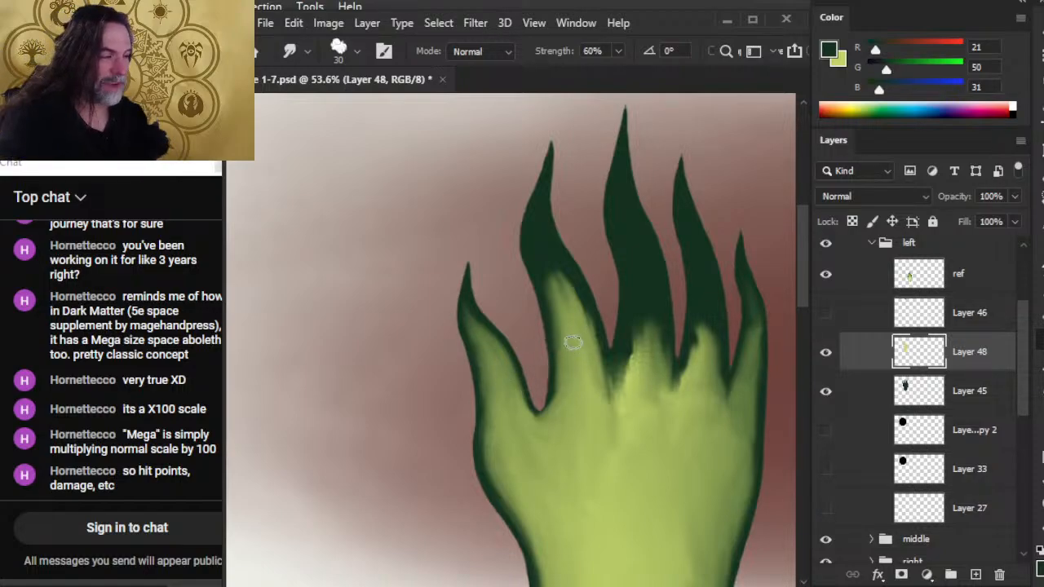
{"action": "left_click_drag", "start_coordinate": [574, 357], "coordinate": [540, 263]}
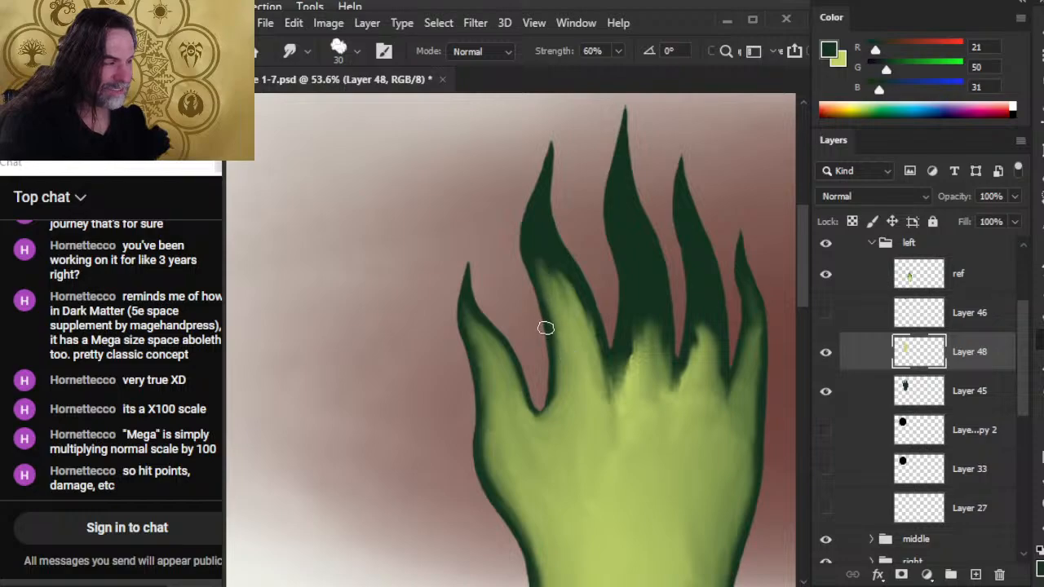
Smudge the index finger's light green up to its outward bend in a narrow streak and blend the finger's base and thumb web.
{"action": "left_click_drag", "start_coordinate": [573, 331], "coordinate": [536, 255]}
{"action": "left_click_drag", "start_coordinate": [562, 298], "coordinate": [543, 247]}
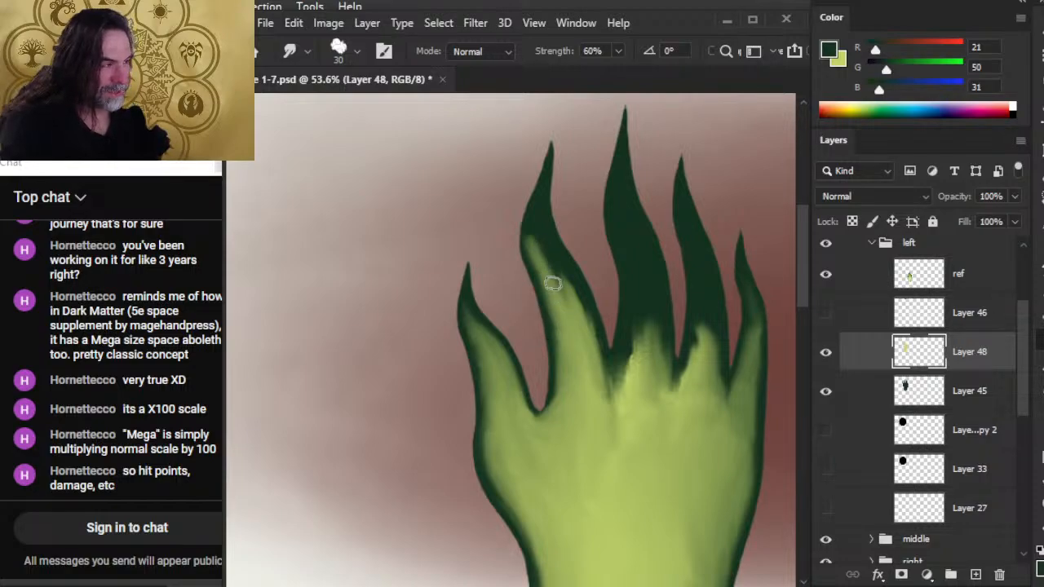
{"action": "left_click_drag", "start_coordinate": [560, 294], "coordinate": [545, 252]}
{"action": "left_click_drag", "start_coordinate": [558, 301], "coordinate": [539, 269]}
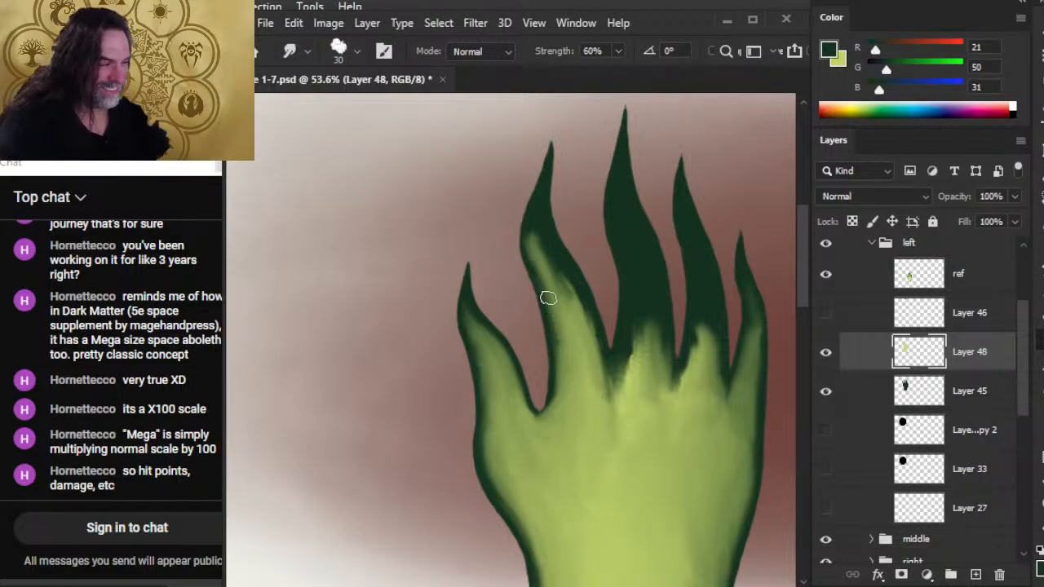
{"action": "left_click_drag", "start_coordinate": [555, 346], "coordinate": [559, 274]}
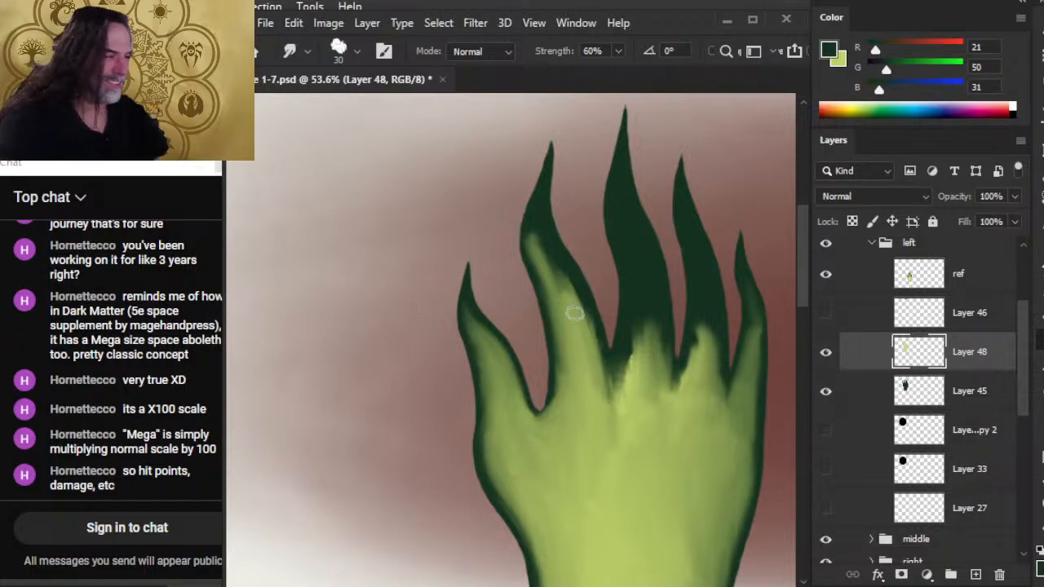
{"action": "mouse_move", "coordinate": [580, 330]}
{"action": "left_mouse_down"}
{"action": "mouse_move", "coordinate": [571, 282]}
{"action": "mouse_move", "coordinate": [578, 296]}
{"action": "left_mouse_up"}
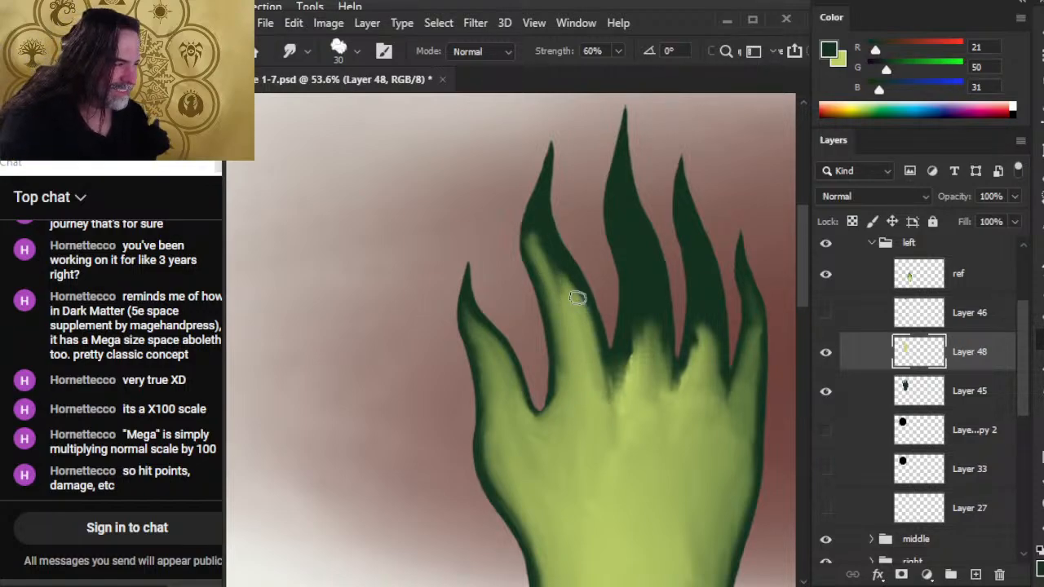
{"action": "mouse_move", "coordinate": [602, 384]}
{"action": "left_mouse_down"}
{"action": "mouse_move", "coordinate": [594, 349]}
{"action": "mouse_move", "coordinate": [607, 418]}
{"action": "mouse_move", "coordinate": [616, 405]}
{"action": "mouse_move", "coordinate": [582, 385]}
{"action": "mouse_move", "coordinate": [560, 395]}
{"action": "mouse_move", "coordinate": [562, 358]}
{"action": "mouse_move", "coordinate": [606, 358]}
{"action": "mouse_move", "coordinate": [609, 387]}
{"action": "mouse_move", "coordinate": [590, 361]}
{"action": "mouse_move", "coordinate": [610, 416]}
{"action": "left_mouse_up"}
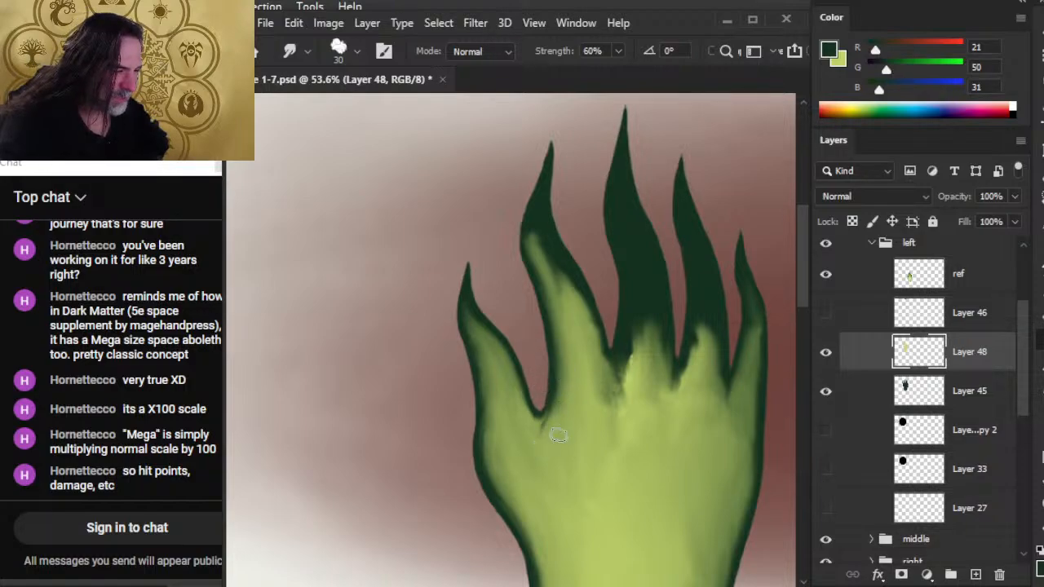
{"action": "mouse_move", "coordinate": [563, 422]}
{"action": "left_mouse_down"}
{"action": "mouse_move", "coordinate": [550, 429]}
{"action": "mouse_move", "coordinate": [565, 405]}
{"action": "left_mouse_up"}
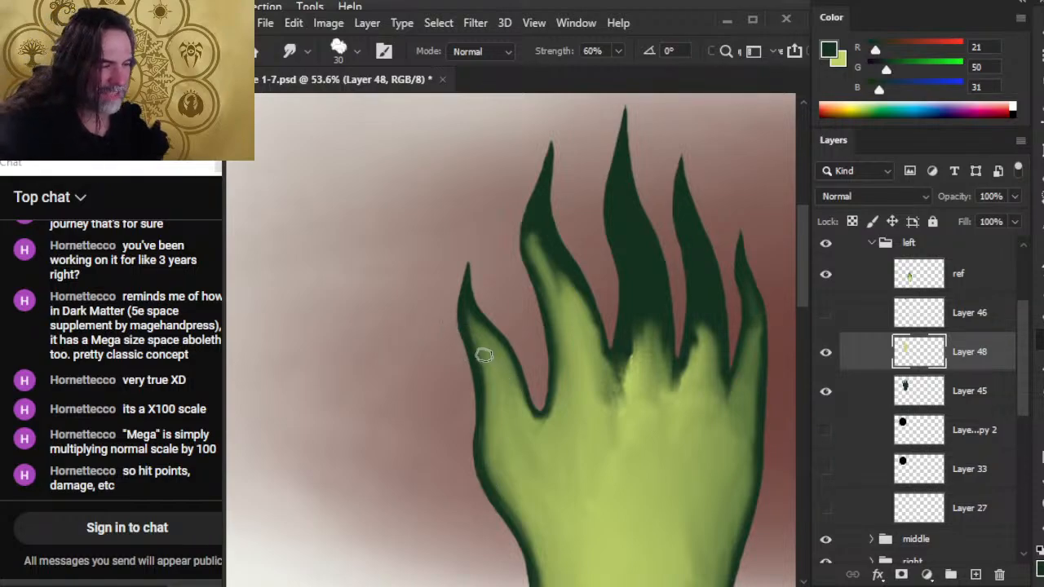
Smudge the thumb's light green up toward its tip in a tapered point and blend it into the dark outline along both edges.
{"action": "mouse_move", "coordinate": [465, 354]}
{"action": "left_mouse_down"}
{"action": "mouse_move", "coordinate": [493, 401]}
{"action": "mouse_move", "coordinate": [491, 443]}
{"action": "mouse_move", "coordinate": [482, 355]}
{"action": "mouse_move", "coordinate": [497, 384]}
{"action": "mouse_move", "coordinate": [482, 354]}
{"action": "mouse_move", "coordinate": [490, 430]}
{"action": "mouse_move", "coordinate": [478, 351]}
{"action": "left_mouse_up"}
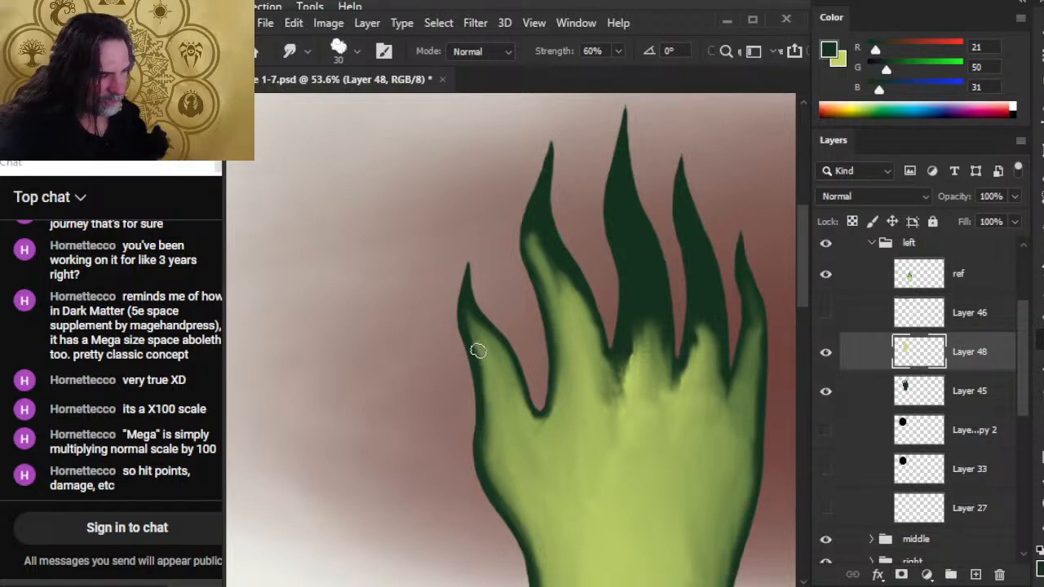
{"action": "left_click_drag", "start_coordinate": [480, 405], "coordinate": [476, 367]}
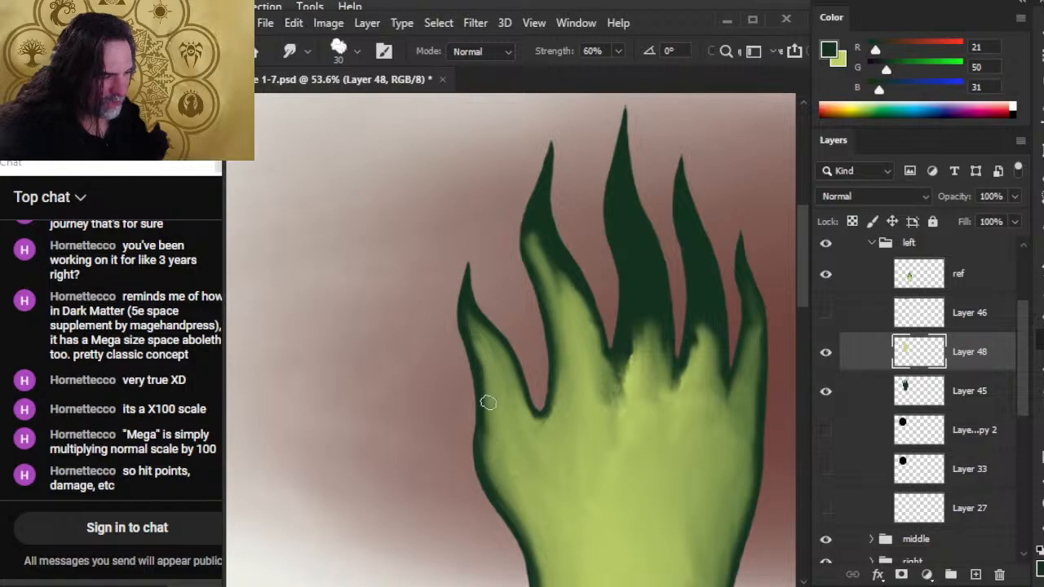
{"action": "mouse_move", "coordinate": [488, 403]}
{"action": "left_mouse_down"}
{"action": "mouse_move", "coordinate": [481, 359]}
{"action": "mouse_move", "coordinate": [495, 391]}
{"action": "mouse_move", "coordinate": [492, 437]}
{"action": "mouse_move", "coordinate": [491, 408]}
{"action": "mouse_move", "coordinate": [472, 337]}
{"action": "left_mouse_up"}
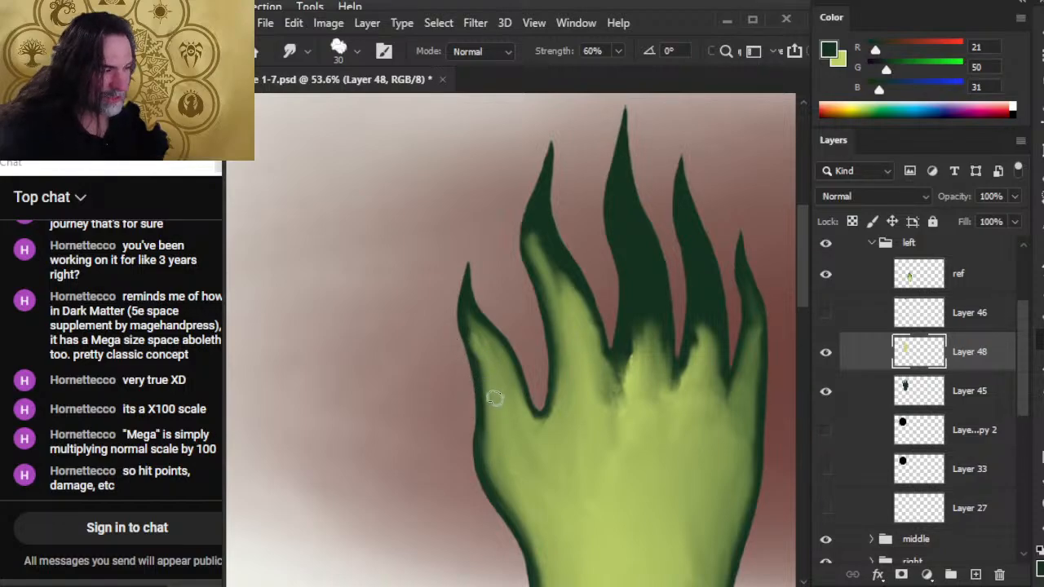
{"action": "left_click_drag", "start_coordinate": [494, 397], "coordinate": [466, 323]}
{"action": "left_click_drag", "start_coordinate": [481, 375], "coordinate": [466, 317]}
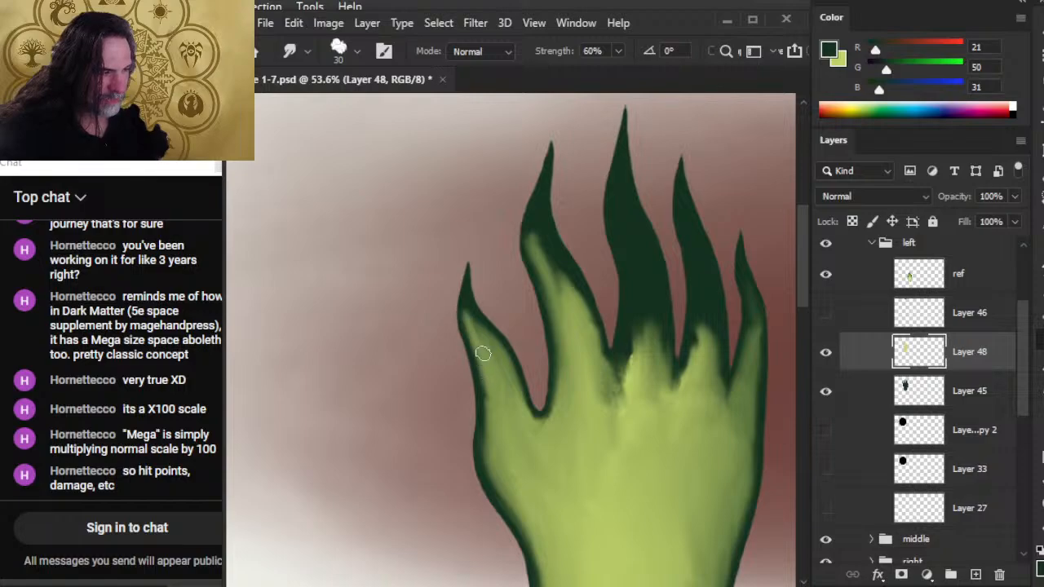
{"action": "mouse_move", "coordinate": [483, 353]}
{"action": "left_mouse_down"}
{"action": "mouse_move", "coordinate": [482, 326]}
{"action": "mouse_move", "coordinate": [459, 333]}
{"action": "mouse_move", "coordinate": [458, 300]}
{"action": "left_mouse_up"}
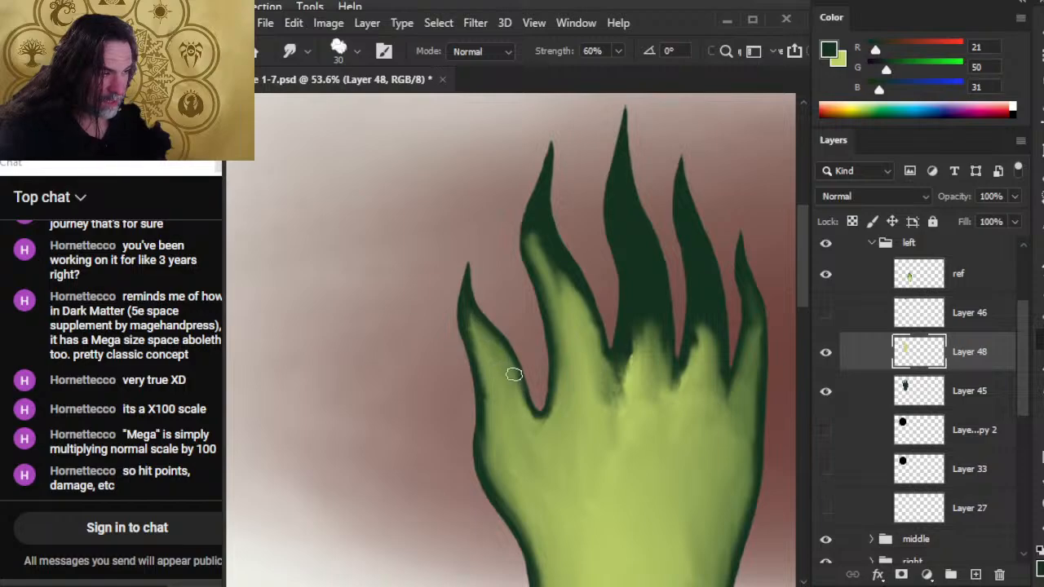
{"action": "left_click_drag", "start_coordinate": [499, 334], "coordinate": [511, 402]}
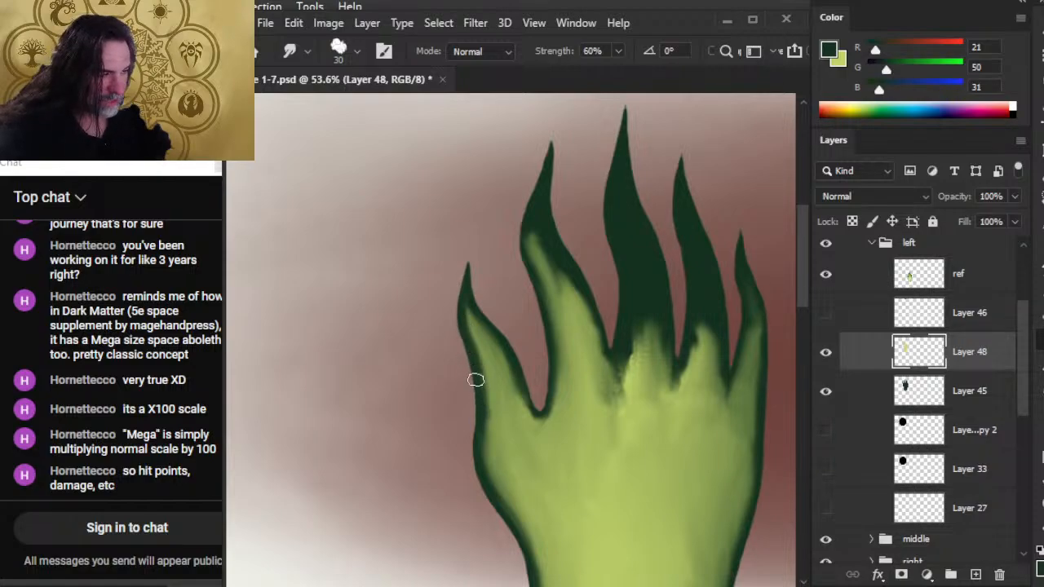
{"action": "mouse_move", "coordinate": [486, 469]}
{"action": "left_mouse_down"}
{"action": "mouse_move", "coordinate": [496, 374]}
{"action": "mouse_move", "coordinate": [493, 403]}
{"action": "mouse_move", "coordinate": [483, 366]}
{"action": "left_mouse_up"}
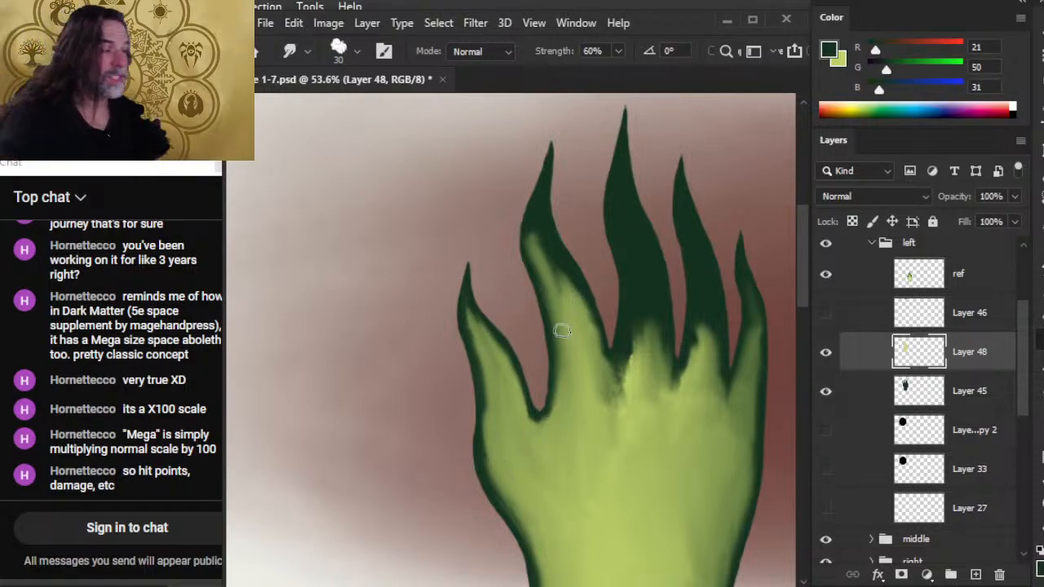
Widen the light green at the index finger's bend and smudge the palm's light green up into the middle finger's lower part.
{"action": "left_click_drag", "start_coordinate": [564, 286], "coordinate": [541, 213]}
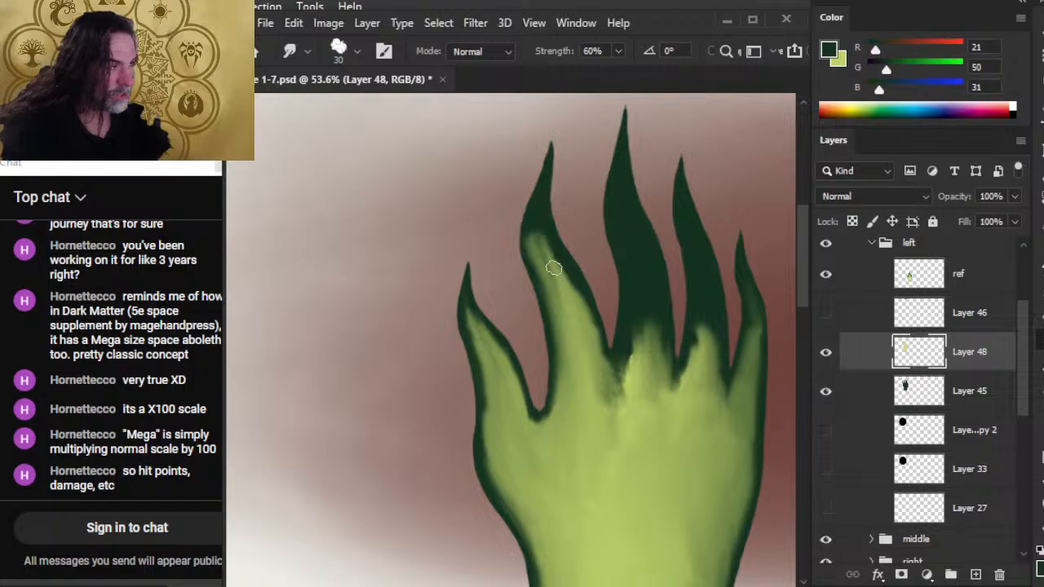
{"action": "mouse_move", "coordinate": [573, 314]}
{"action": "left_mouse_down"}
{"action": "mouse_move", "coordinate": [600, 350]}
{"action": "mouse_move", "coordinate": [604, 310]}
{"action": "mouse_move", "coordinate": [614, 419]}
{"action": "mouse_move", "coordinate": [617, 405]}
{"action": "mouse_move", "coordinate": [593, 407]}
{"action": "mouse_move", "coordinate": [622, 411]}
{"action": "mouse_move", "coordinate": [621, 380]}
{"action": "mouse_move", "coordinate": [621, 406]}
{"action": "mouse_move", "coordinate": [605, 398]}
{"action": "mouse_move", "coordinate": [603, 366]}
{"action": "mouse_move", "coordinate": [616, 435]}
{"action": "mouse_move", "coordinate": [619, 421]}
{"action": "mouse_move", "coordinate": [607, 423]}
{"action": "mouse_move", "coordinate": [654, 347]}
{"action": "left_mouse_up"}
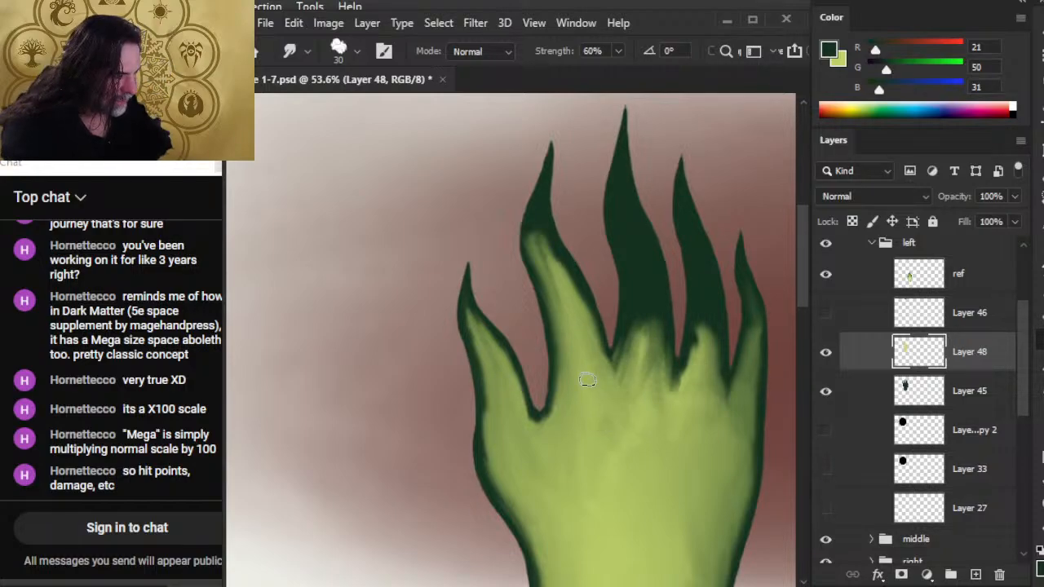
{"action": "mouse_move", "coordinate": [587, 380]}
{"action": "left_mouse_down"}
{"action": "mouse_move", "coordinate": [622, 416]}
{"action": "mouse_move", "coordinate": [617, 399]}
{"action": "mouse_move", "coordinate": [645, 396]}
{"action": "mouse_move", "coordinate": [649, 341]}
{"action": "mouse_move", "coordinate": [660, 393]}
{"action": "mouse_move", "coordinate": [613, 408]}
{"action": "mouse_move", "coordinate": [629, 315]}
{"action": "mouse_move", "coordinate": [631, 381]}
{"action": "mouse_move", "coordinate": [645, 309]}
{"action": "mouse_move", "coordinate": [655, 397]}
{"action": "mouse_move", "coordinate": [644, 300]}
{"action": "mouse_move", "coordinate": [630, 387]}
{"action": "mouse_move", "coordinate": [631, 289]}
{"action": "mouse_move", "coordinate": [629, 367]}
{"action": "mouse_move", "coordinate": [638, 359]}
{"action": "mouse_move", "coordinate": [609, 367]}
{"action": "mouse_move", "coordinate": [618, 313]}
{"action": "mouse_move", "coordinate": [602, 356]}
{"action": "mouse_move", "coordinate": [572, 273]}
{"action": "mouse_move", "coordinate": [607, 366]}
{"action": "left_mouse_up"}
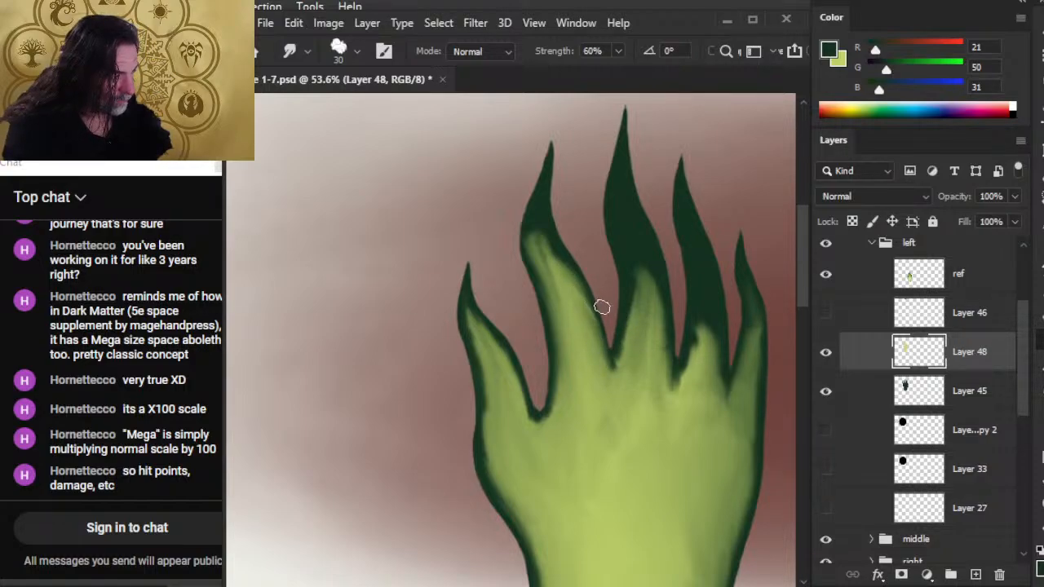
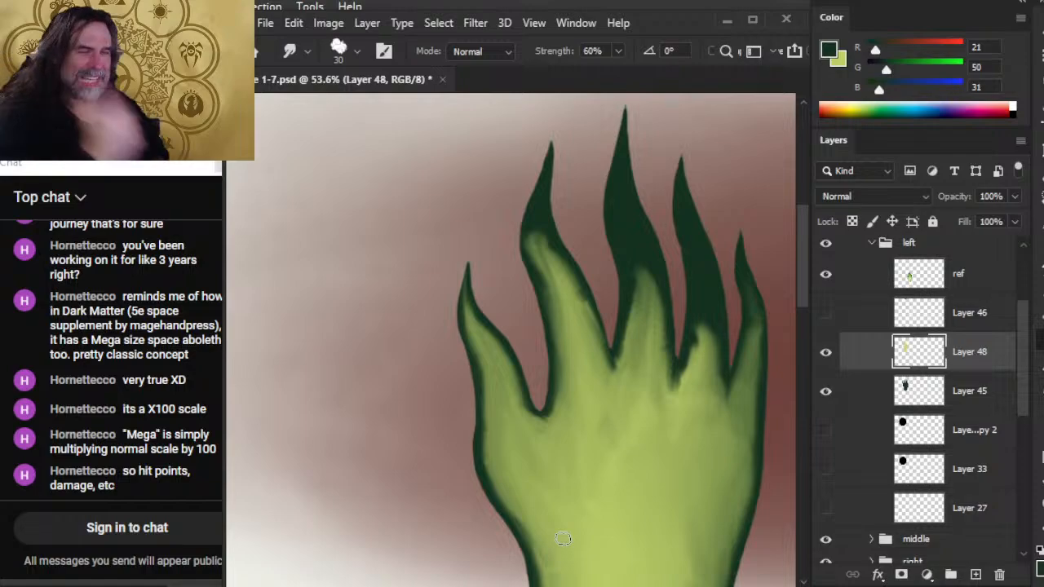
Smudge the thumb's outer edge up to its tip so the light green blends into the dark outline.
{"action": "mouse_move", "coordinate": [491, 336]}
{"action": "left_mouse_down"}
{"action": "mouse_move", "coordinate": [490, 314]}
{"action": "mouse_move", "coordinate": [466, 294]}
{"action": "left_mouse_up"}
{"action": "left_click_drag", "start_coordinate": [456, 329], "coordinate": [457, 273]}
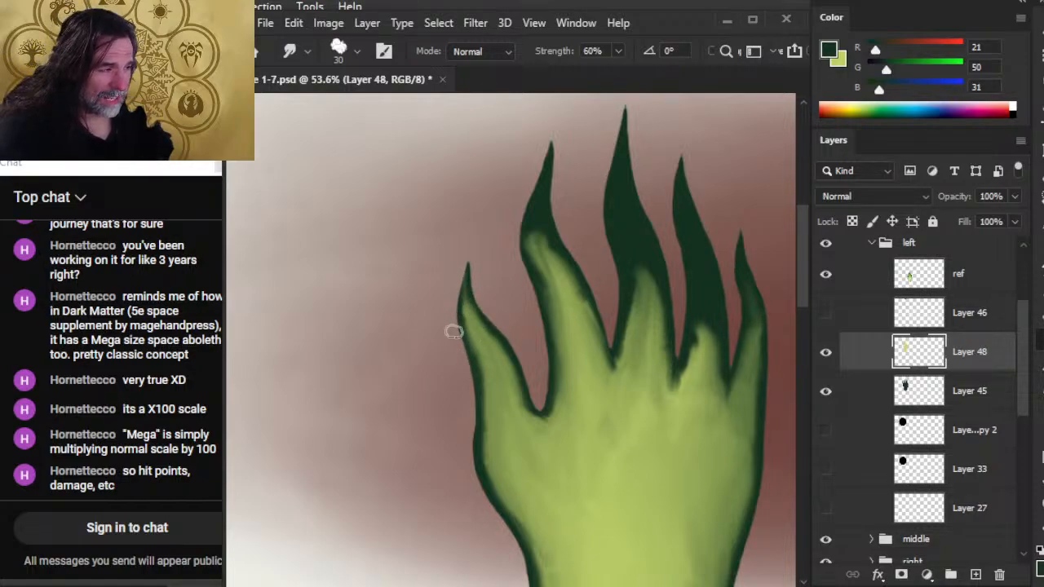
{"action": "left_click_drag", "start_coordinate": [456, 326], "coordinate": [464, 265]}
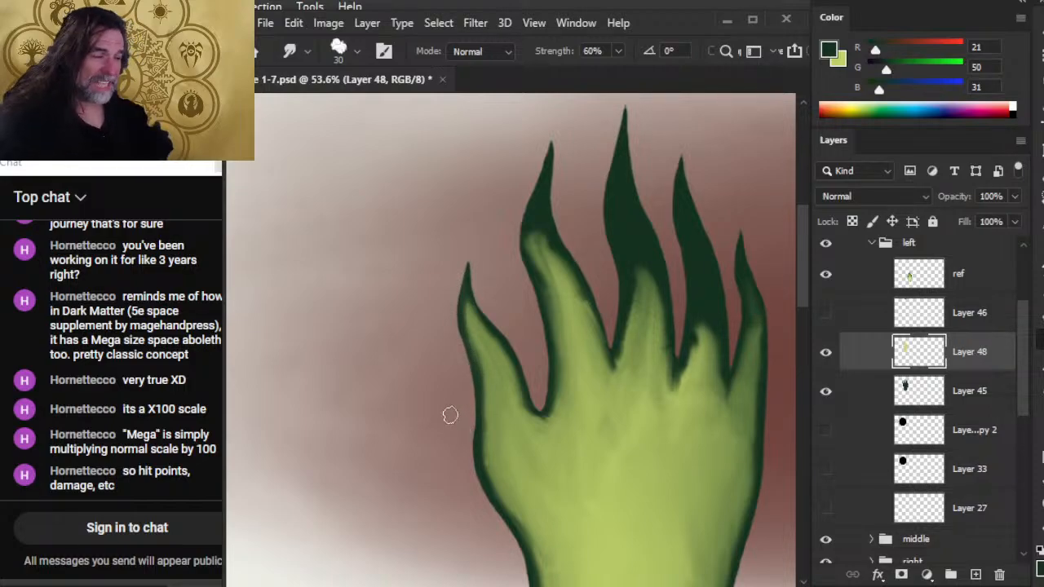
Lower the smudge strength to 30% and blend the thumb web and the thumb's upper part into the dark outline.
{"action": "mouse_move", "coordinate": [548, 419]}
{"action": "left_mouse_down"}
{"action": "mouse_move", "coordinate": [527, 381]}
{"action": "mouse_move", "coordinate": [549, 425]}
{"action": "mouse_move", "coordinate": [533, 392]}
{"action": "mouse_move", "coordinate": [536, 422]}
{"action": "mouse_move", "coordinate": [522, 417]}
{"action": "mouse_move", "coordinate": [517, 396]}
{"action": "mouse_move", "coordinate": [538, 428]}
{"action": "mouse_move", "coordinate": [544, 405]}
{"action": "mouse_move", "coordinate": [531, 368]}
{"action": "left_mouse_up"}
{"action": "mouse_move", "coordinate": [538, 431]}
{"action": "left_mouse_down"}
{"action": "mouse_move", "coordinate": [560, 419]}
{"action": "mouse_move", "coordinate": [550, 450]}
{"action": "left_mouse_up"}
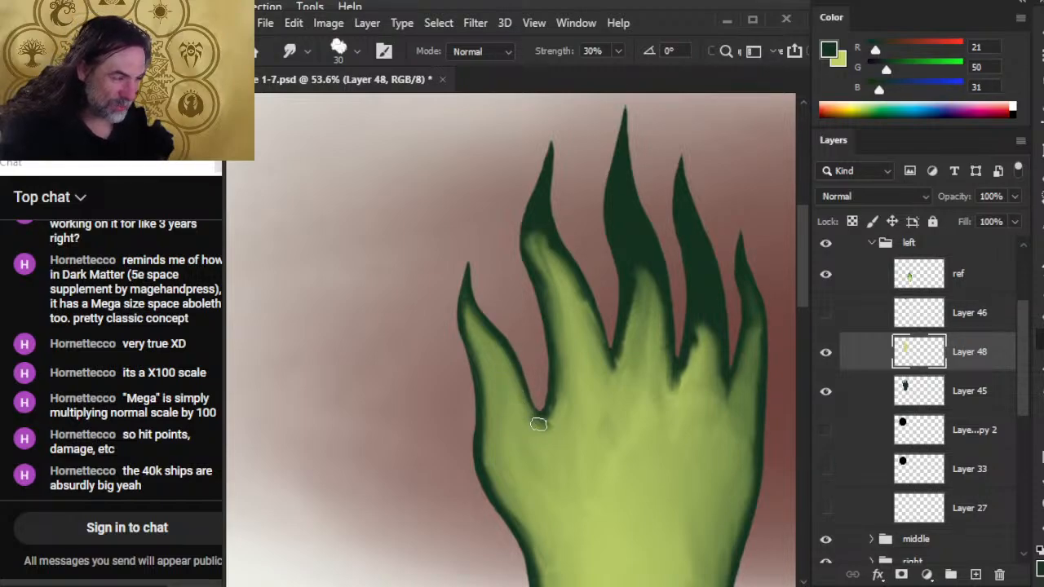
{"action": "mouse_move", "coordinate": [542, 428]}
{"action": "left_mouse_down"}
{"action": "mouse_move", "coordinate": [563, 413]}
{"action": "mouse_move", "coordinate": [541, 432]}
{"action": "left_mouse_up"}
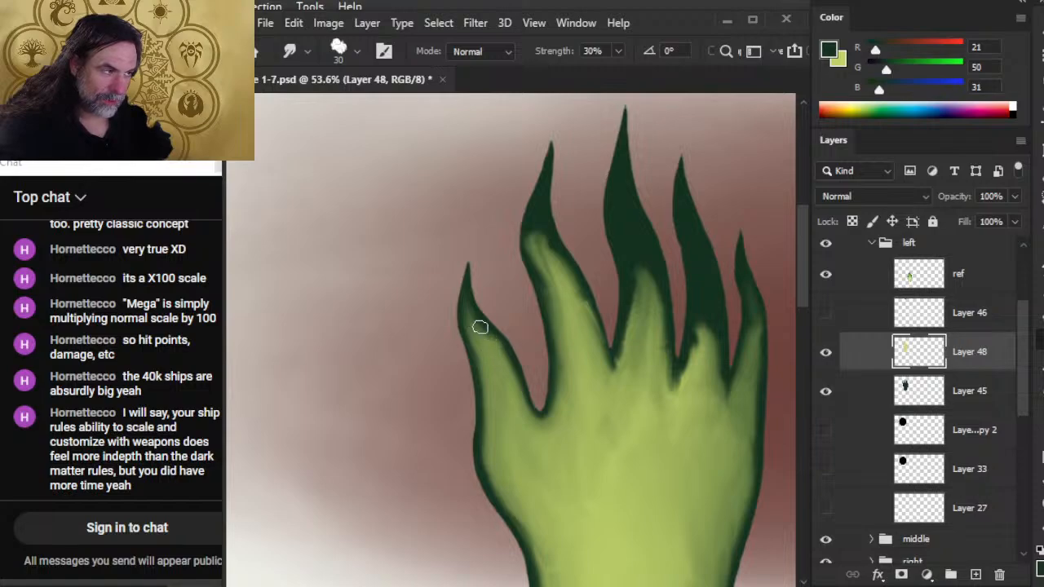
{"action": "left_click_drag", "start_coordinate": [479, 327], "coordinate": [507, 360]}
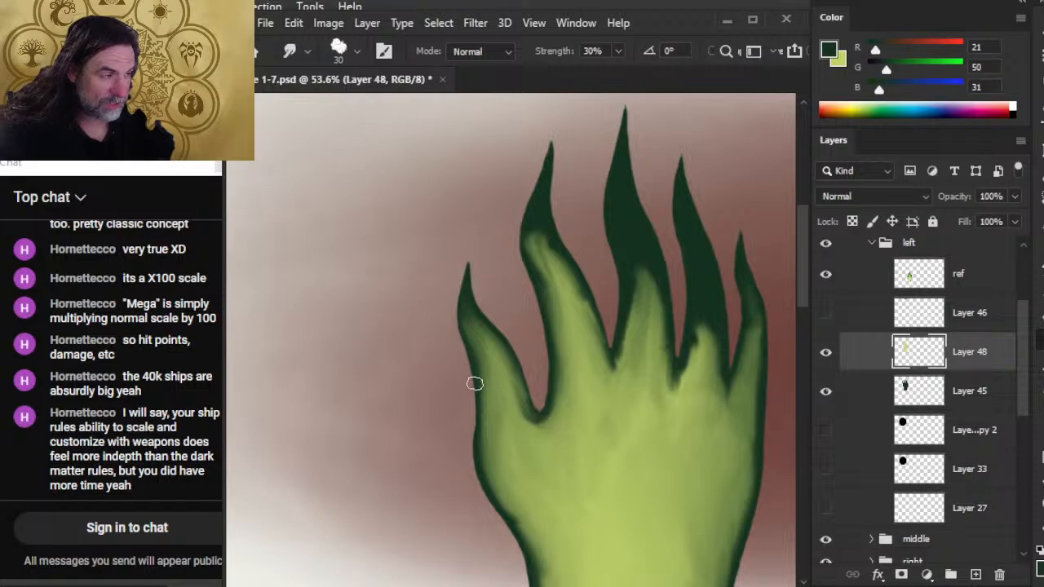
{"action": "key", "text": "e"}
{"action": "key", "text": "bracketright"}
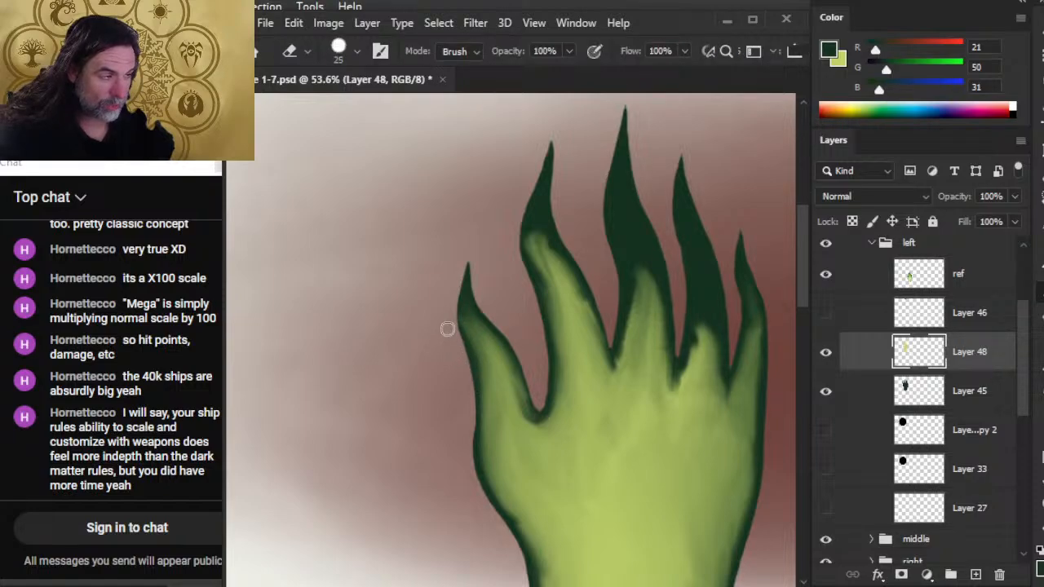
{"action": "left_click_drag", "start_coordinate": [542, 483], "coordinate": [497, 430]}
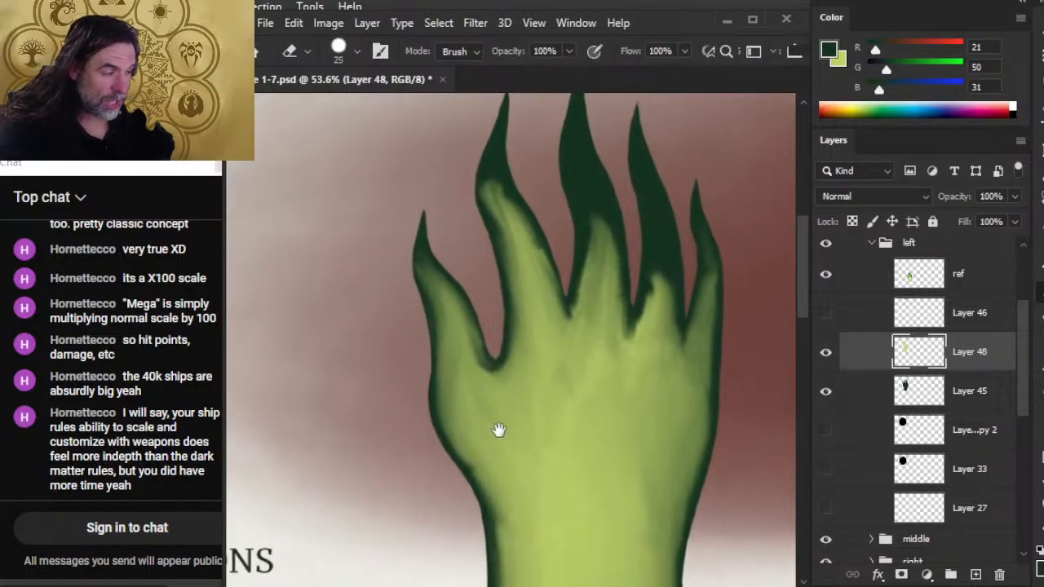
{"action": "left_click_drag", "start_coordinate": [469, 359], "coordinate": [468, 370]}
{"action": "key", "text": "ctrl+z"}
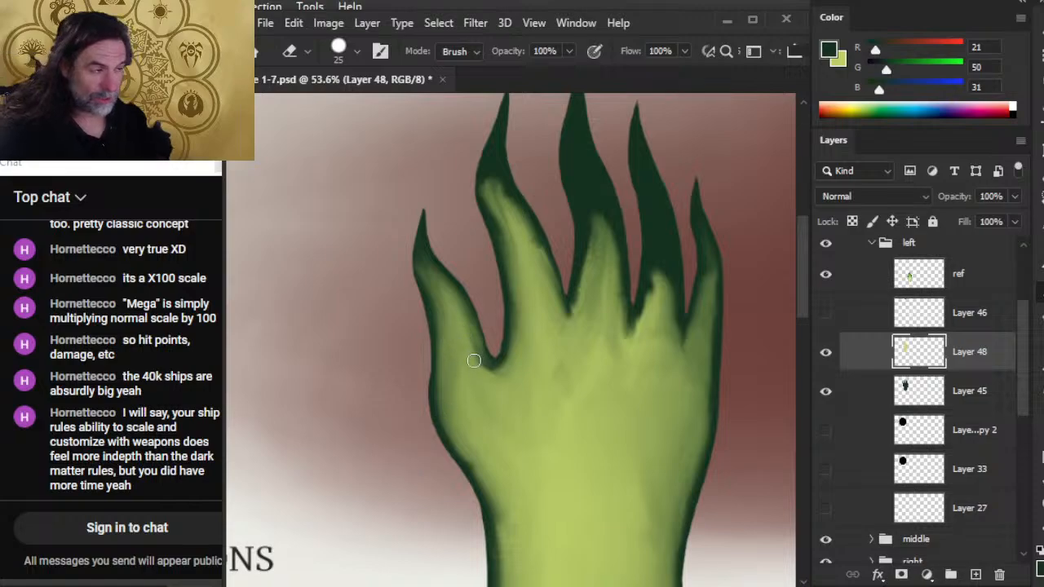
Smudge the palm below the thumb and smooth the light green streaks in the index finger's upper half.
{"action": "key", "text": "r"}
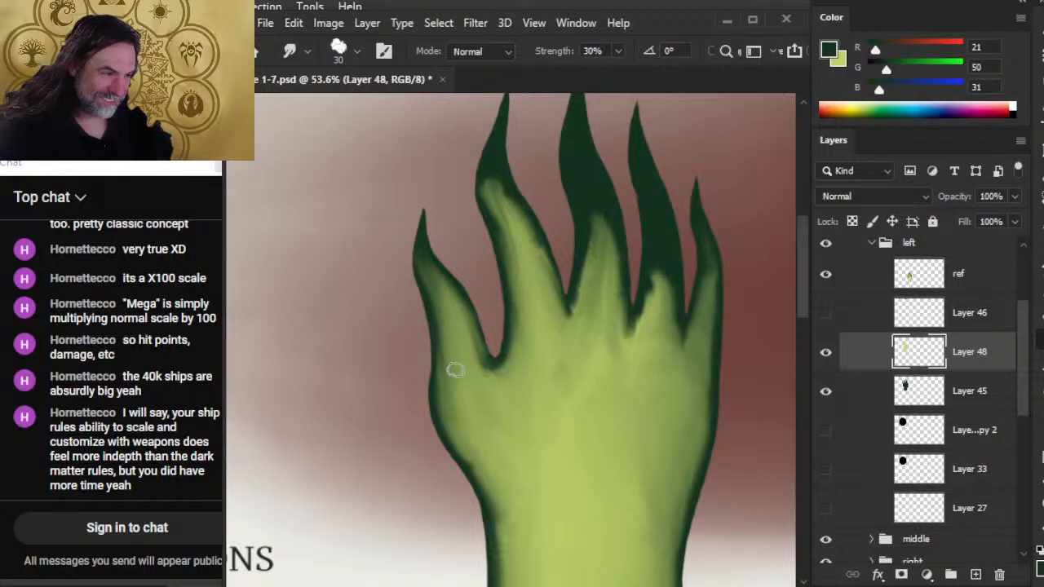
{"action": "left_click_drag", "start_coordinate": [469, 430], "coordinate": [464, 437]}
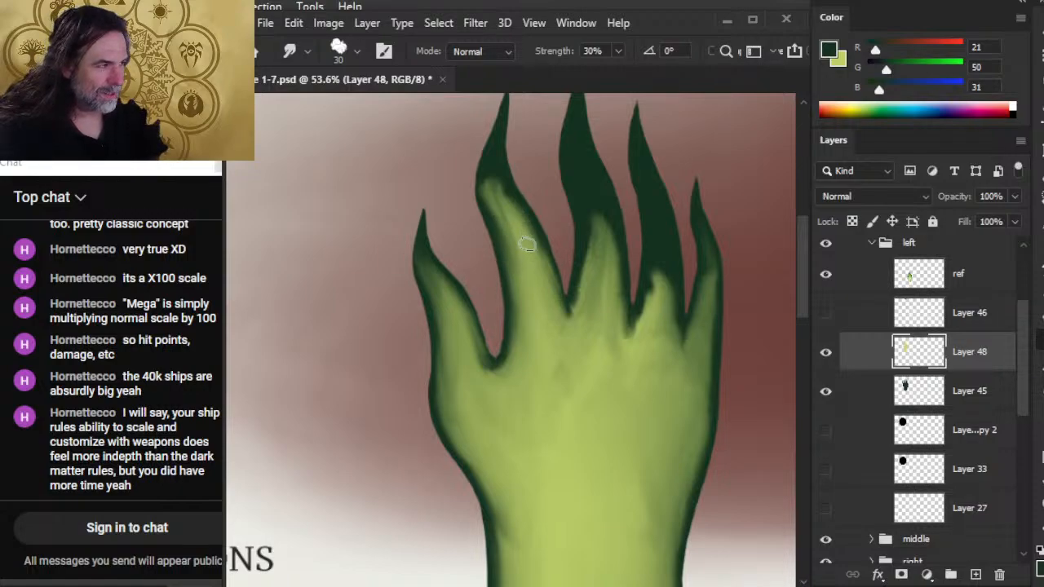
{"action": "mouse_move", "coordinate": [557, 243]}
{"action": "left_mouse_down"}
{"action": "mouse_move", "coordinate": [555, 293]}
{"action": "mouse_move", "coordinate": [510, 218]}
{"action": "left_mouse_up"}
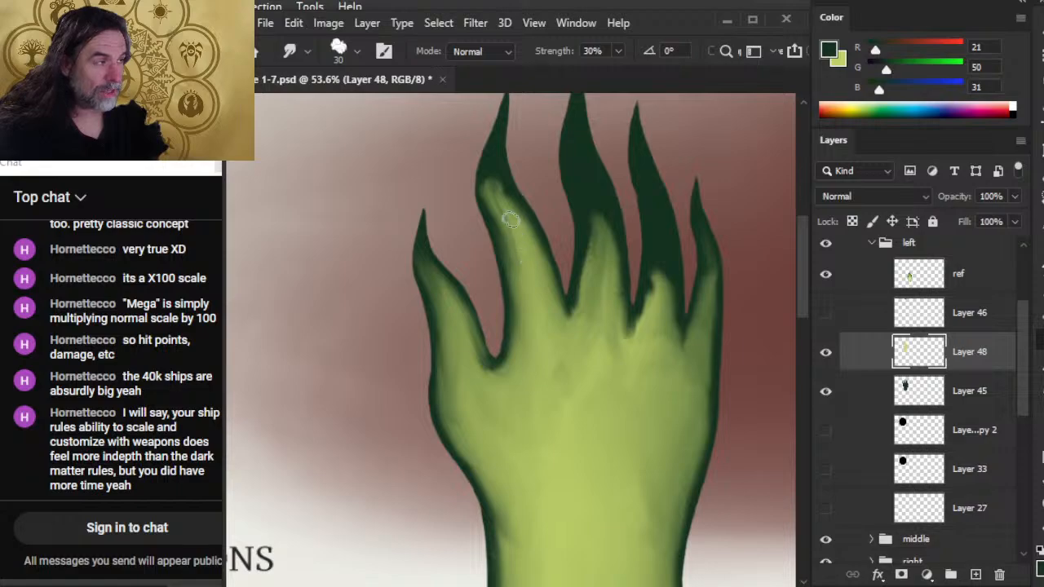
{"action": "left_click_drag", "start_coordinate": [520, 268], "coordinate": [505, 215]}
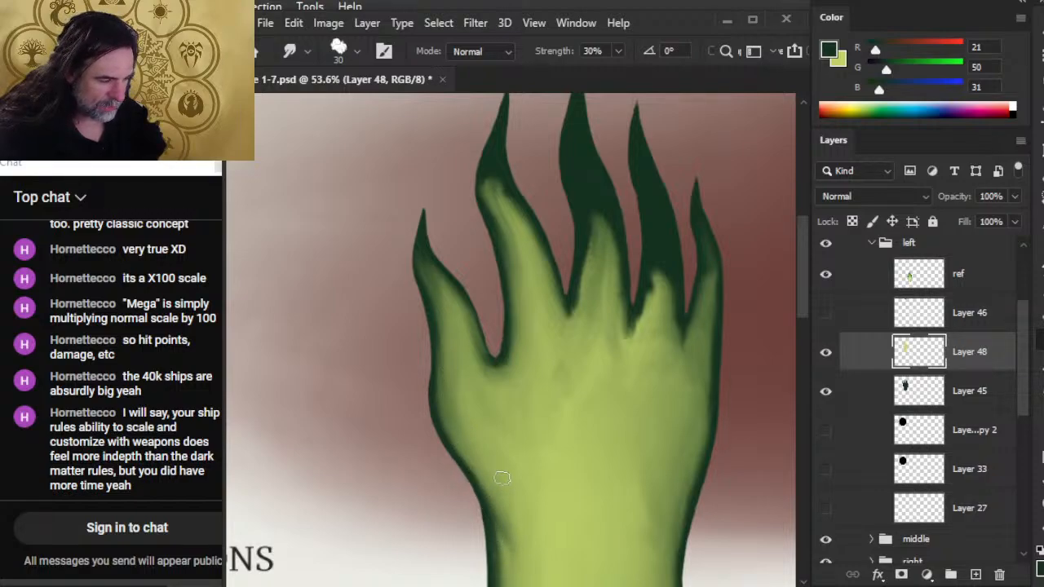
Blend the thumb-side wrist edge into its dark outline and smudge more dark green down into the thumb's upper part.
{"action": "scroll", "coordinate": [502, 522], "scroll_direction": "down", "scroll_amount": 3}
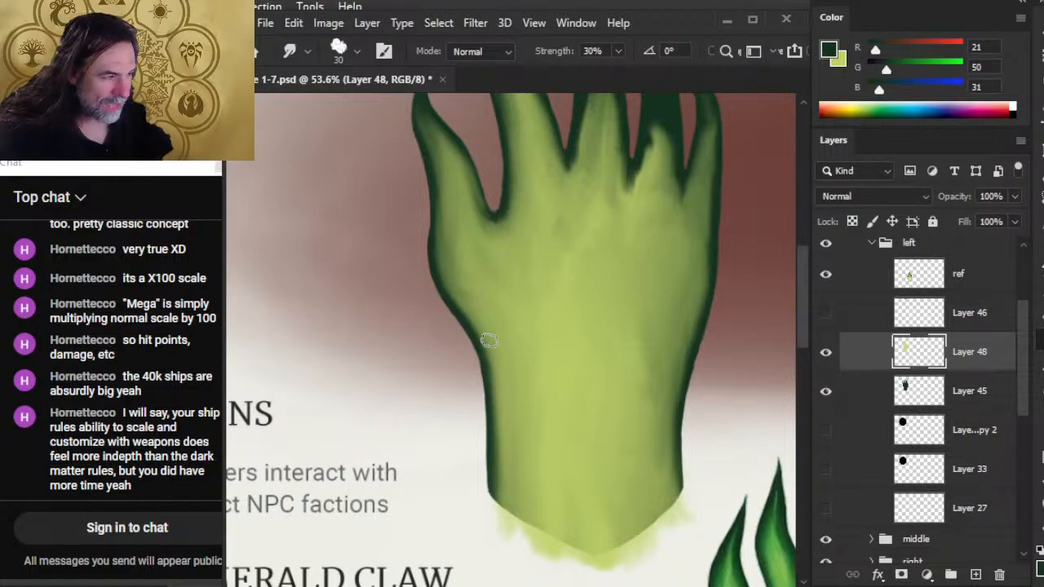
{"action": "scroll", "coordinate": [435, 475], "scroll_direction": "up", "scroll_amount": 3}
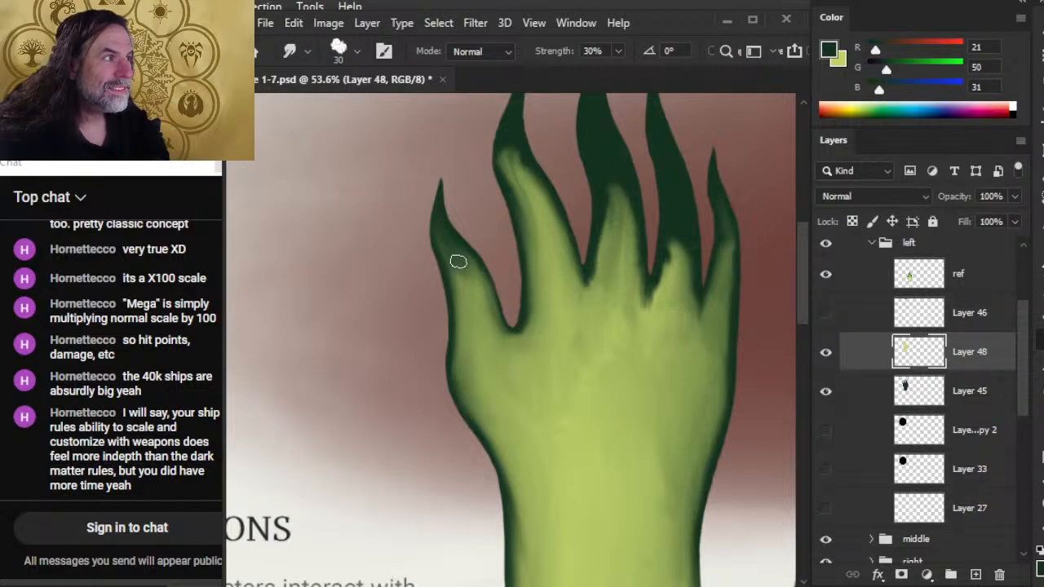
{"action": "left_click_drag", "start_coordinate": [455, 256], "coordinate": [482, 310]}
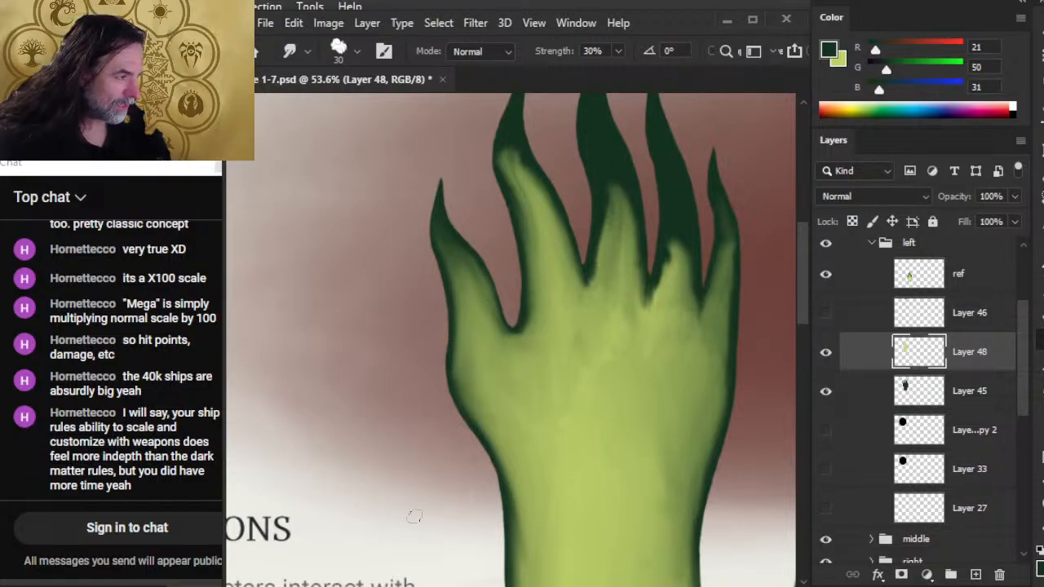
Soften the light green at the index finger's bend and blend its blunt end into the dark green.
{"action": "left_click_drag", "start_coordinate": [563, 434], "coordinate": [452, 398]}
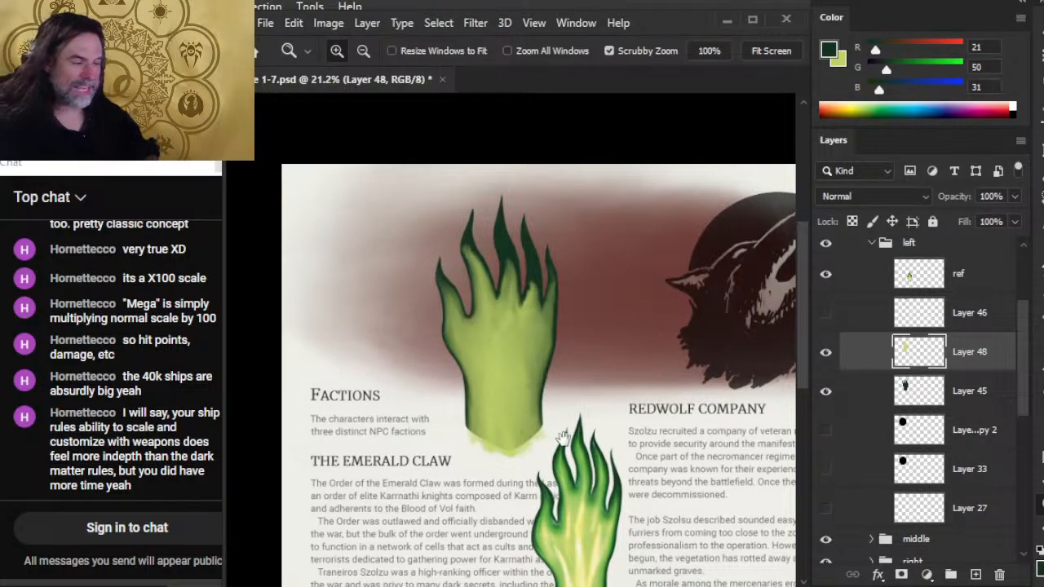
{"action": "mouse_move", "coordinate": [549, 425]}
{"action": "left_mouse_down"}
{"action": "mouse_move", "coordinate": [499, 299]}
{"action": "mouse_move", "coordinate": [536, 416]}
{"action": "left_mouse_up"}
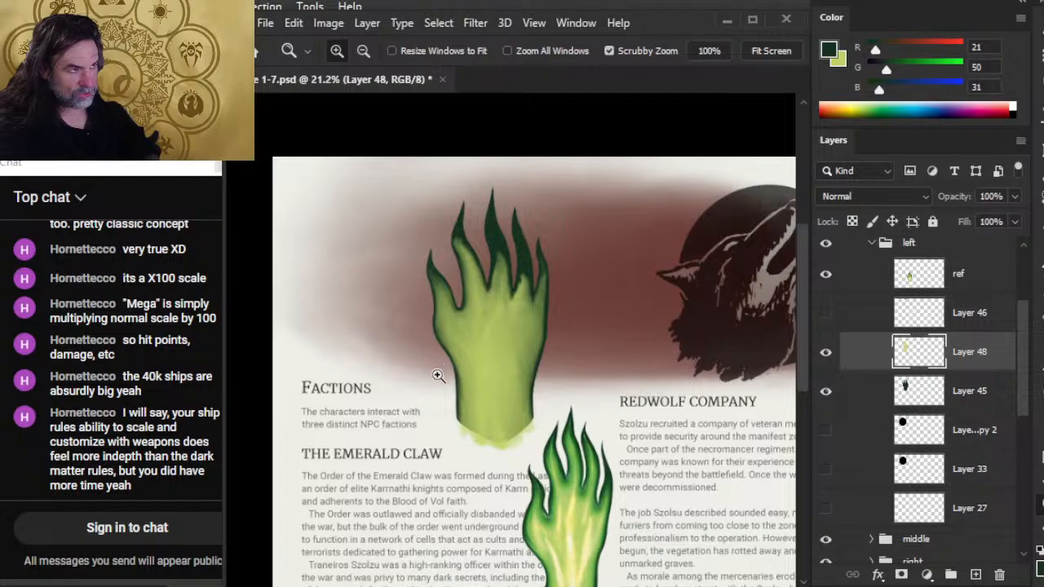
{"action": "left_click", "coordinate": [463, 272]}
{"action": "key", "text": "r"}
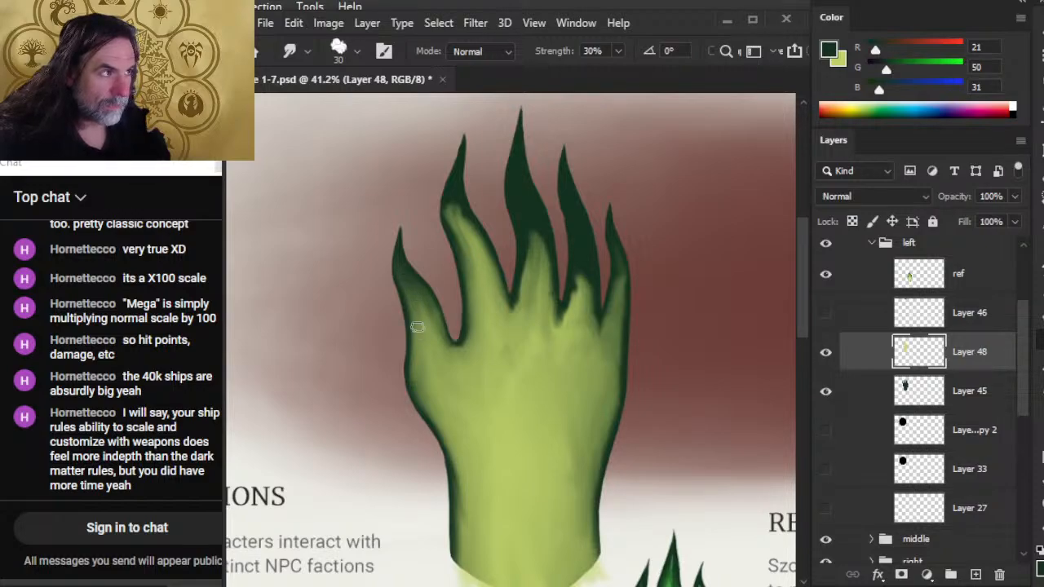
{"action": "mouse_move", "coordinate": [504, 489]}
{"action": "left_mouse_down"}
{"action": "mouse_move", "coordinate": [407, 240]}
{"action": "mouse_move", "coordinate": [517, 544]}
{"action": "left_mouse_up"}
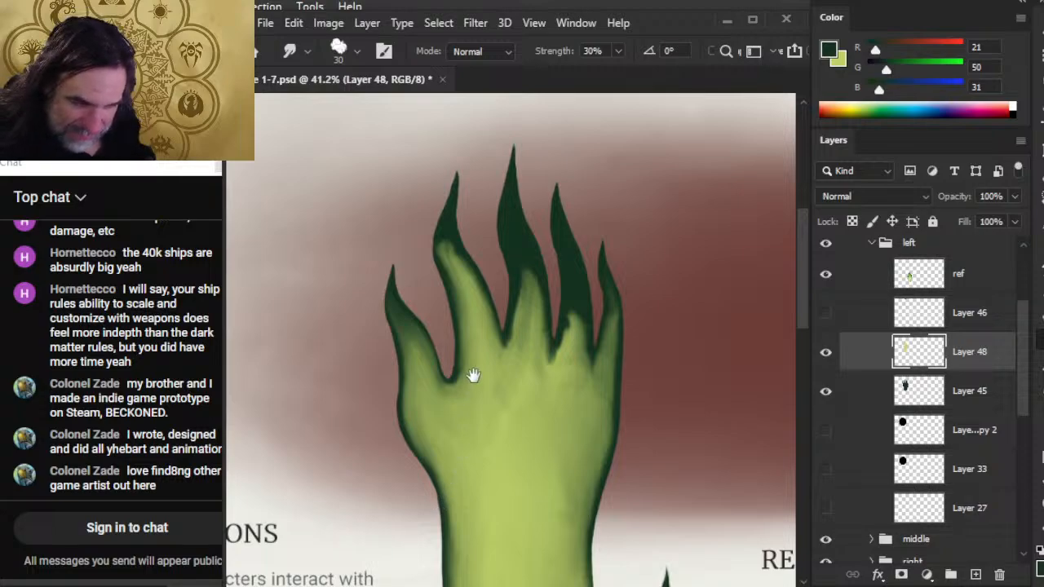
{"action": "left_click_drag", "start_coordinate": [473, 374], "coordinate": [438, 418]}
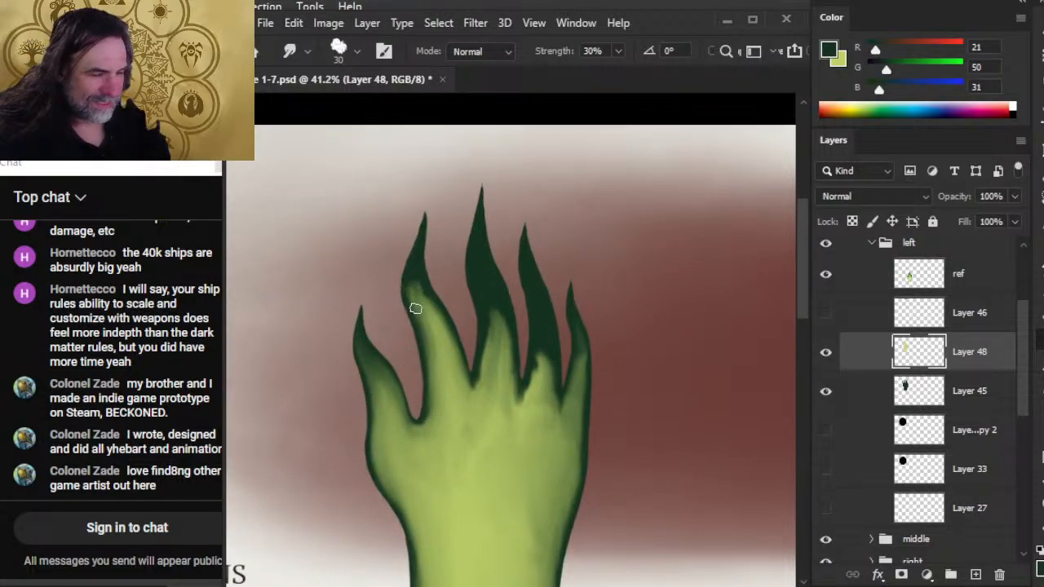
{"action": "mouse_move", "coordinate": [430, 343]}
{"action": "left_mouse_down"}
{"action": "mouse_move", "coordinate": [419, 305]}
{"action": "mouse_move", "coordinate": [438, 327]}
{"action": "mouse_move", "coordinate": [426, 303]}
{"action": "left_mouse_up"}
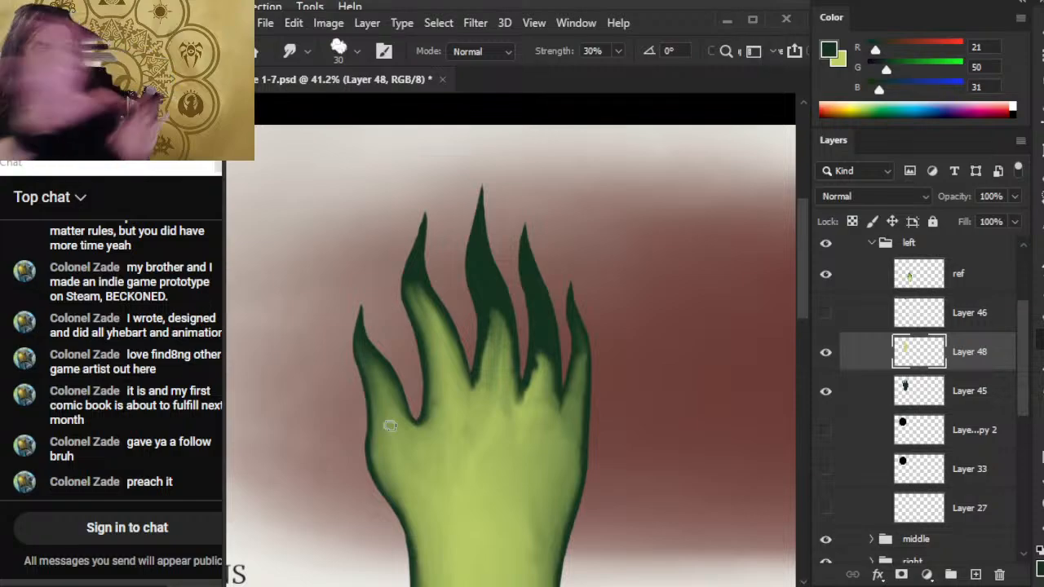
Smudge the index finger's light green past its bend in a tapered point toward the tip, blending both edges.
{"action": "key", "text": "z"}
{"action": "mouse_move", "coordinate": [589, 396]}
{"action": "left_mouse_down"}
{"action": "mouse_move", "coordinate": [464, 389]}
{"action": "mouse_move", "coordinate": [440, 398]}
{"action": "left_mouse_up"}
{"action": "left_click", "coordinate": [514, 375]}
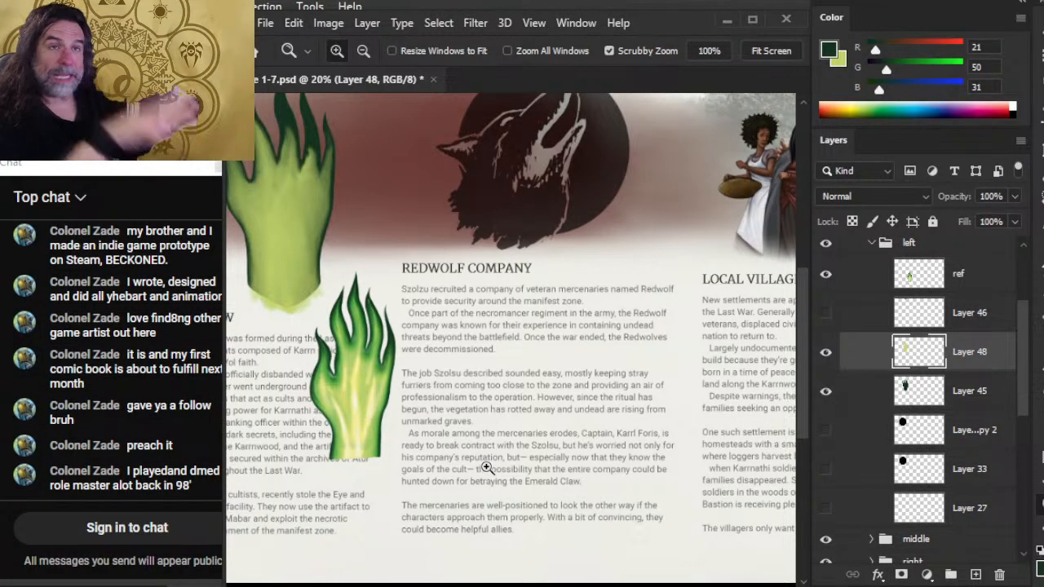
{"action": "left_click_drag", "start_coordinate": [486, 468], "coordinate": [368, 275]}
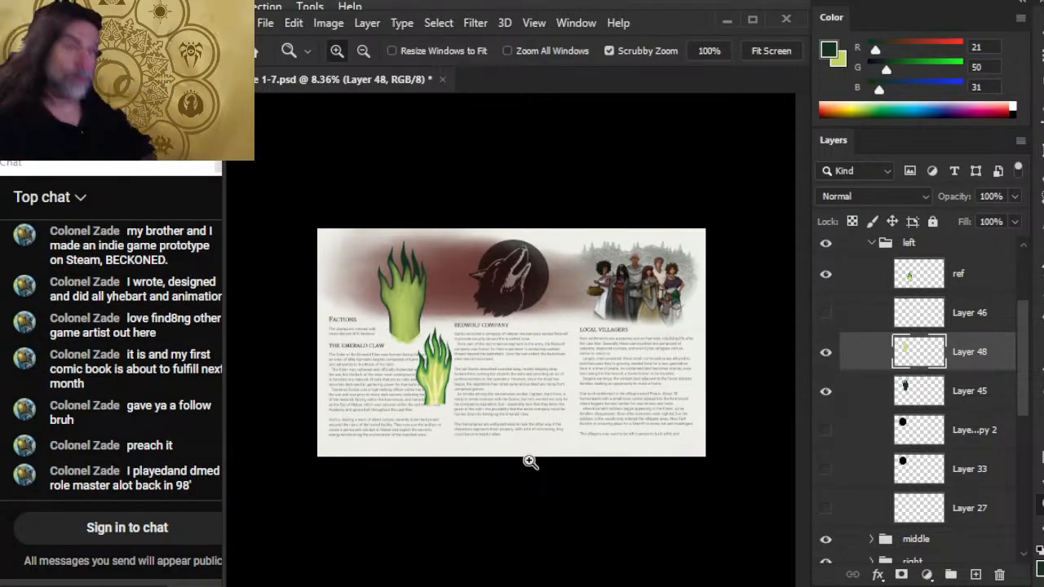
{"action": "left_click_drag", "start_coordinate": [386, 381], "coordinate": [449, 359]}
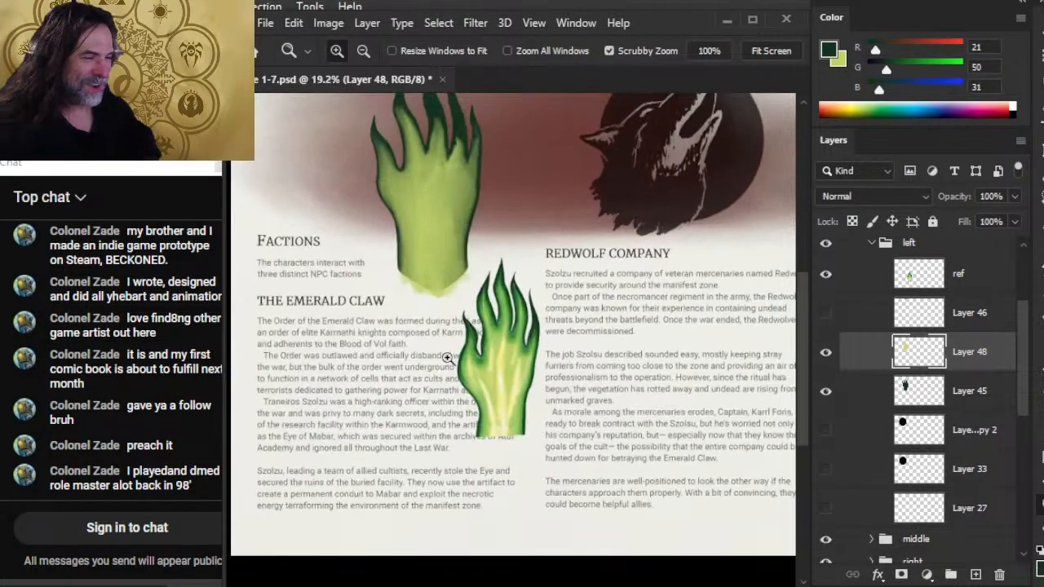
{"action": "left_click_drag", "start_coordinate": [459, 275], "coordinate": [469, 471]}
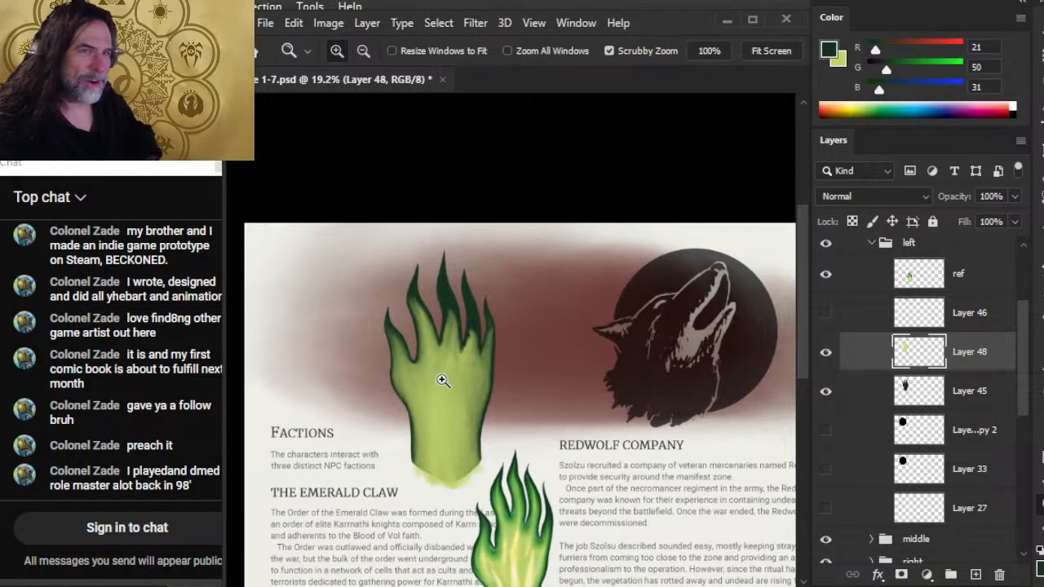
{"action": "mouse_move", "coordinate": [422, 362]}
{"action": "left_mouse_down"}
{"action": "mouse_move", "coordinate": [465, 346]}
{"action": "mouse_move", "coordinate": [489, 378]}
{"action": "mouse_move", "coordinate": [482, 372]}
{"action": "left_mouse_up"}
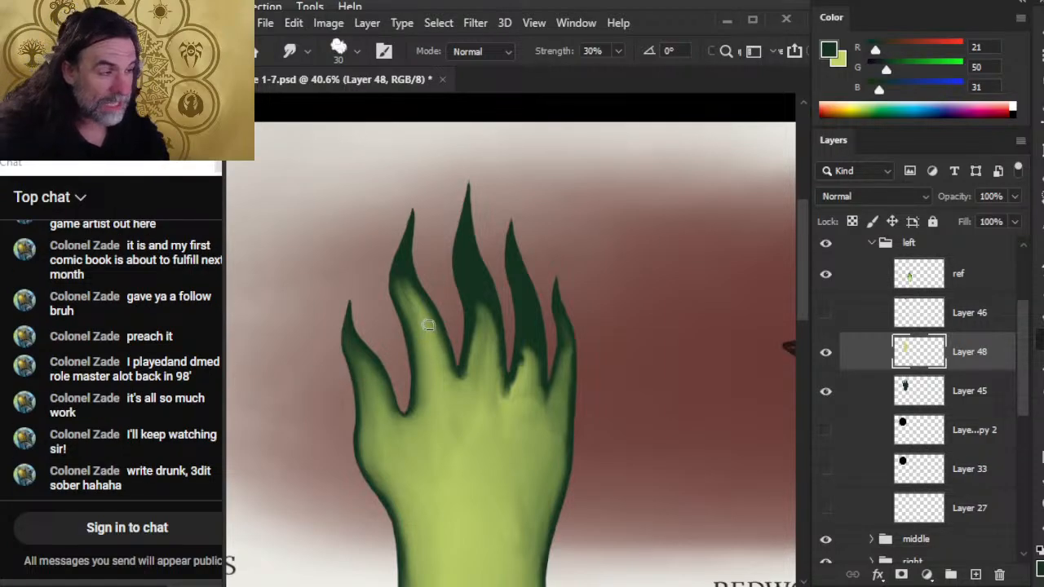
{"action": "mouse_move", "coordinate": [428, 325]}
{"action": "left_mouse_down"}
{"action": "mouse_move", "coordinate": [402, 272]}
{"action": "mouse_move", "coordinate": [445, 365]}
{"action": "mouse_move", "coordinate": [431, 323]}
{"action": "mouse_move", "coordinate": [421, 331]}
{"action": "mouse_move", "coordinate": [410, 306]}
{"action": "mouse_move", "coordinate": [408, 336]}
{"action": "left_mouse_up"}
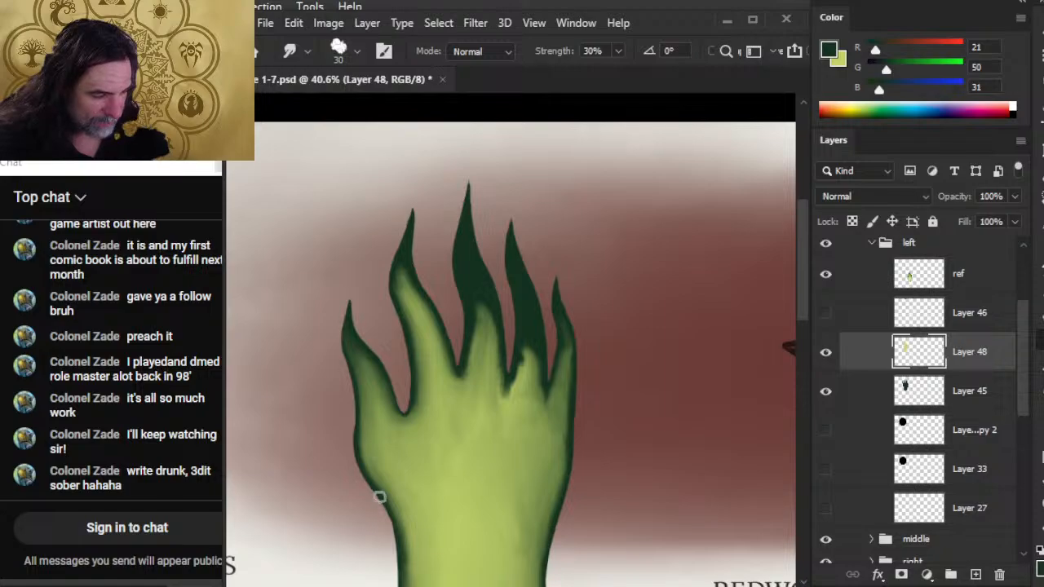
Compare the hand's shading with the finished flaming reference hand and with the surrounding Factions page.
{"action": "scroll", "coordinate": [415, 536], "scroll_direction": "down", "scroll_amount": 3}
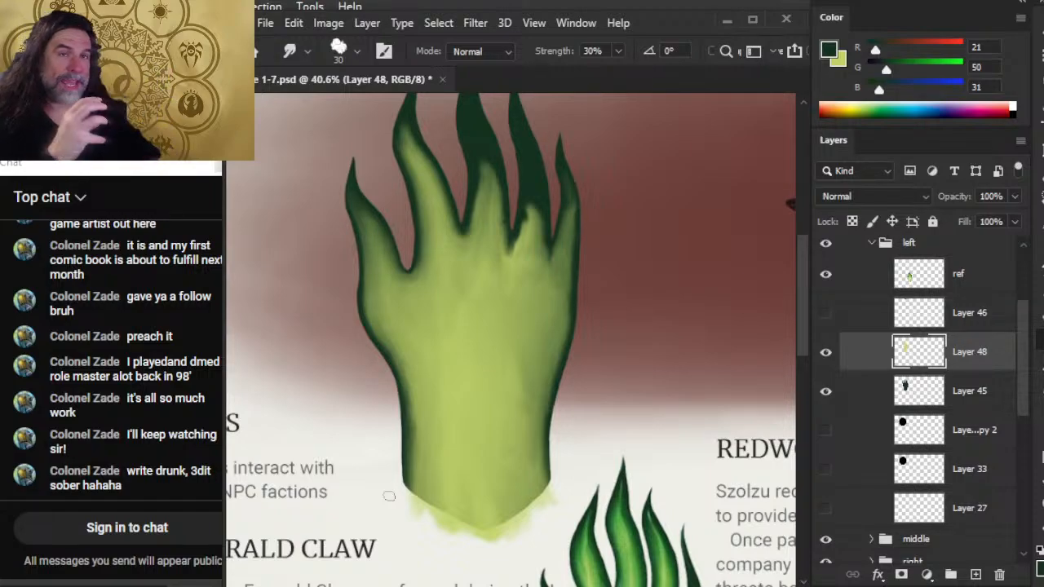
{"action": "left_click_drag", "start_coordinate": [397, 543], "coordinate": [503, 242]}
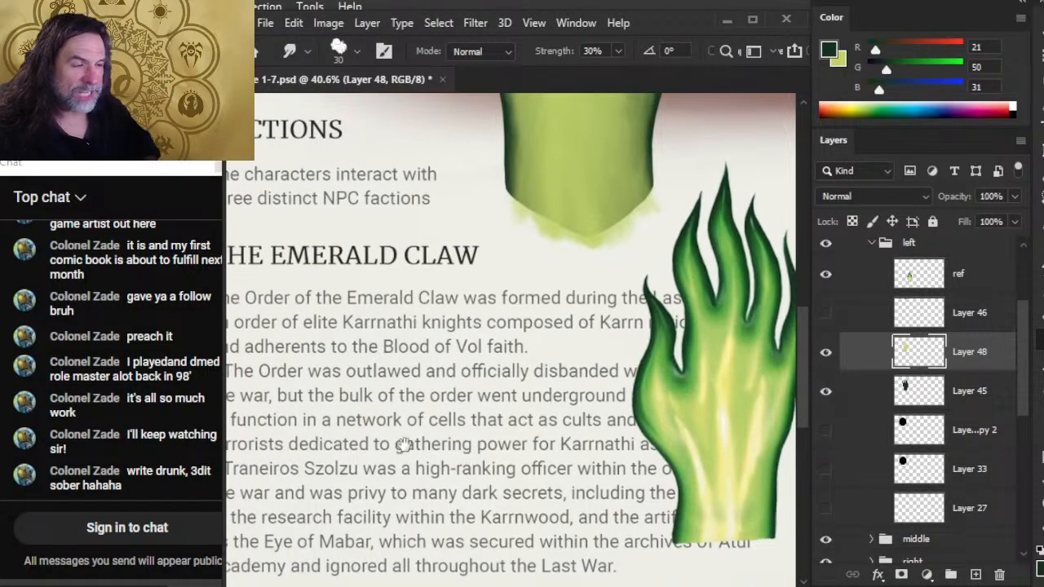
{"action": "left_click_drag", "start_coordinate": [506, 424], "coordinate": [433, 429]}
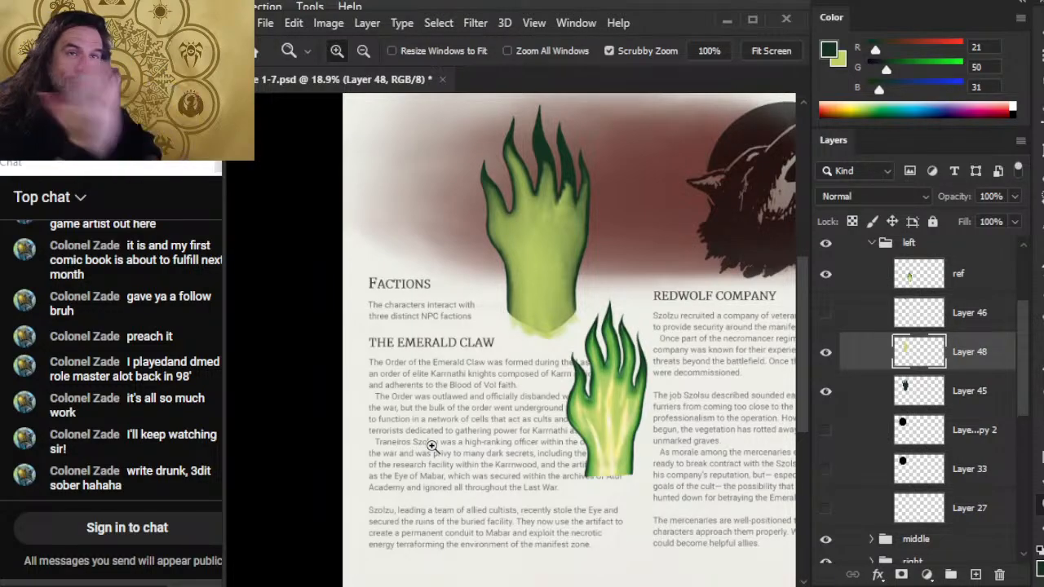
{"action": "mouse_move", "coordinate": [544, 336]}
{"action": "left_mouse_down"}
{"action": "mouse_move", "coordinate": [463, 416]}
{"action": "mouse_move", "coordinate": [472, 414]}
{"action": "left_mouse_up"}
{"action": "left_click_drag", "start_coordinate": [491, 324], "coordinate": [530, 323]}
{"action": "left_click_drag", "start_coordinate": [479, 280], "coordinate": [484, 411]}
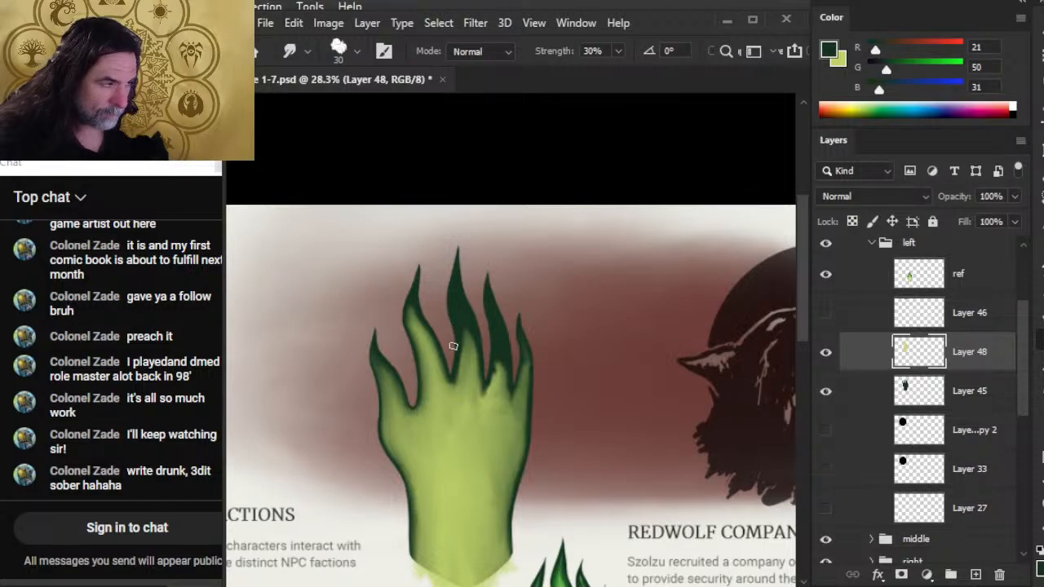
{"action": "left_click_drag", "start_coordinate": [452, 400], "coordinate": [456, 406]}
{"action": "mouse_move", "coordinate": [504, 485]}
{"action": "left_mouse_down"}
{"action": "mouse_move", "coordinate": [464, 266]}
{"action": "mouse_move", "coordinate": [468, 425]}
{"action": "left_mouse_up"}
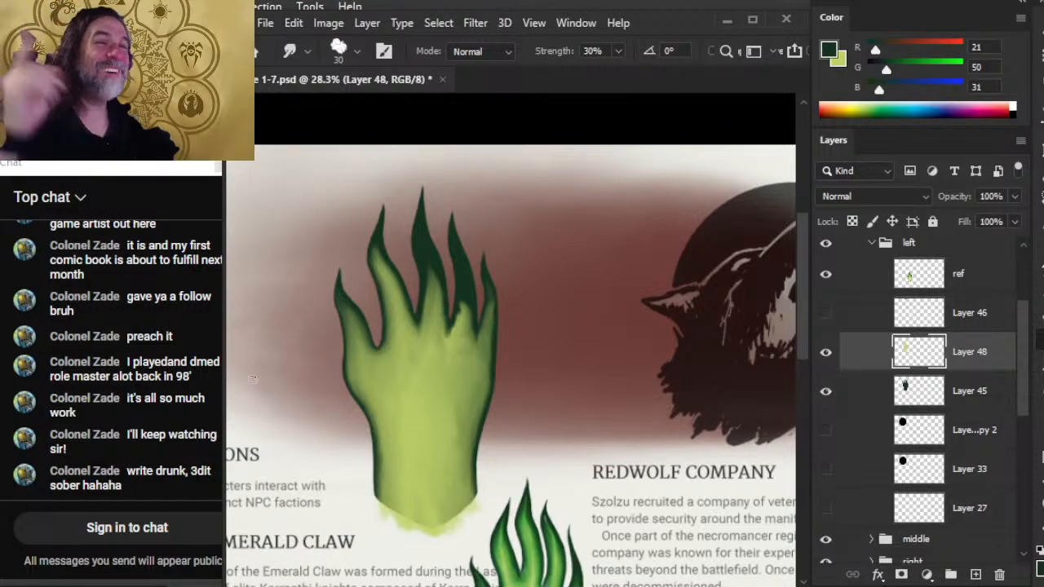
Smudge the middle finger's light green up past its bend and taper the light green at the ring finger's base into the dark green.
{"action": "key", "text": "ctrl+space"}
{"action": "left_click_drag", "start_coordinate": [425, 268], "coordinate": [447, 281]}
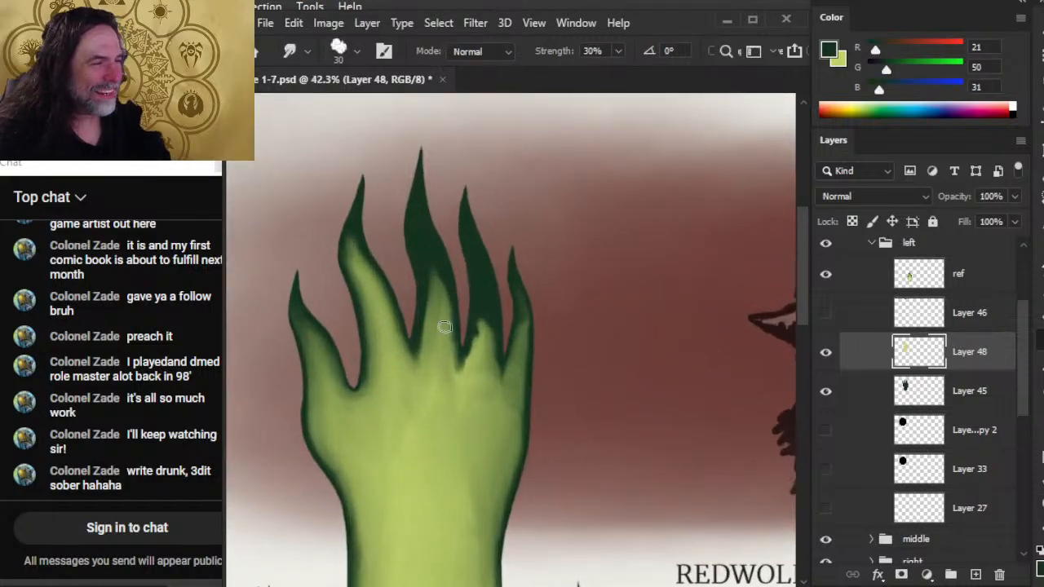
{"action": "left_click_drag", "start_coordinate": [421, 326], "coordinate": [411, 364]}
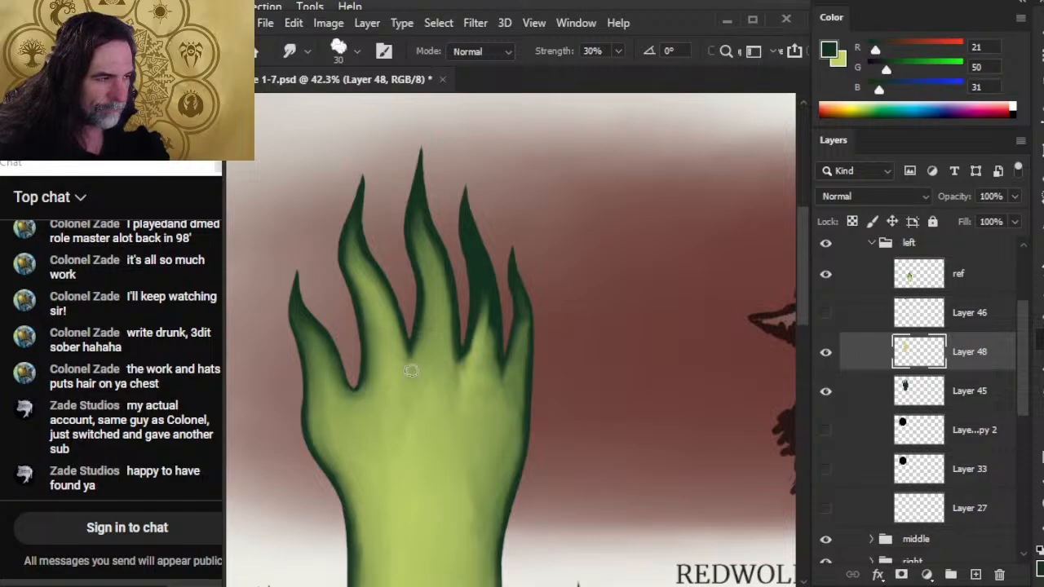
{"action": "mouse_move", "coordinate": [419, 366]}
{"action": "left_mouse_down"}
{"action": "mouse_move", "coordinate": [428, 343]}
{"action": "mouse_move", "coordinate": [402, 357]}
{"action": "mouse_move", "coordinate": [391, 331]}
{"action": "mouse_move", "coordinate": [424, 353]}
{"action": "left_mouse_up"}
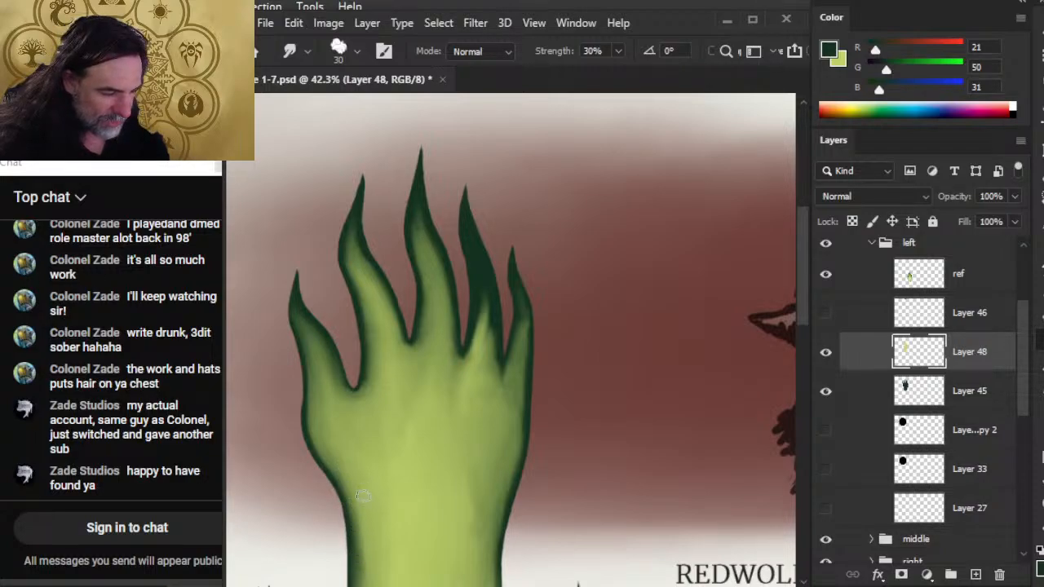
Smudge the thumb's light green up around its bend toward the tip, blending it into the dark green outline.
{"action": "left_click_drag", "start_coordinate": [396, 477], "coordinate": [418, 355]}
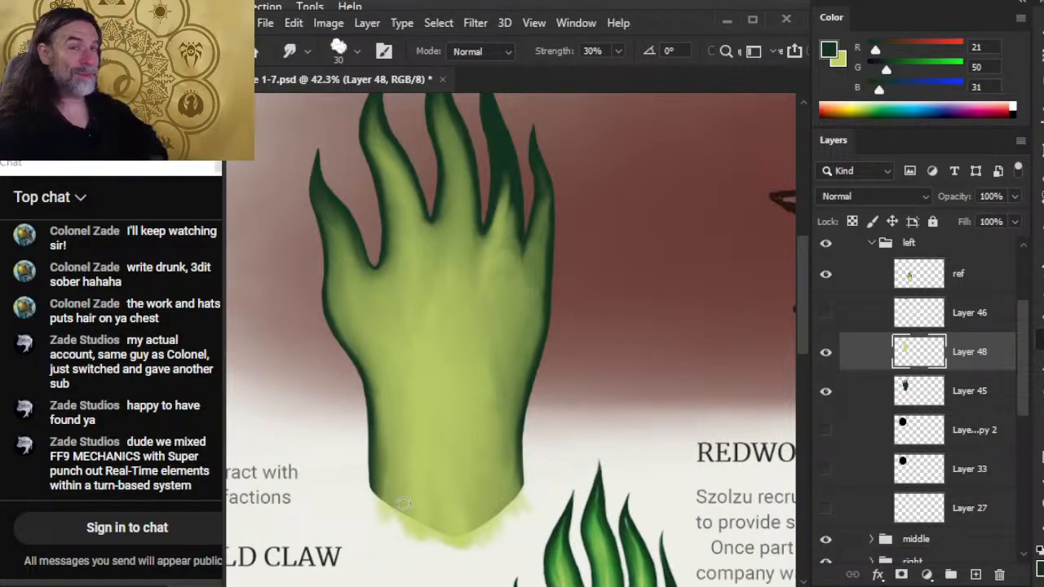
{"action": "scroll", "coordinate": [493, 371], "scroll_direction": "up", "scroll_amount": 3}
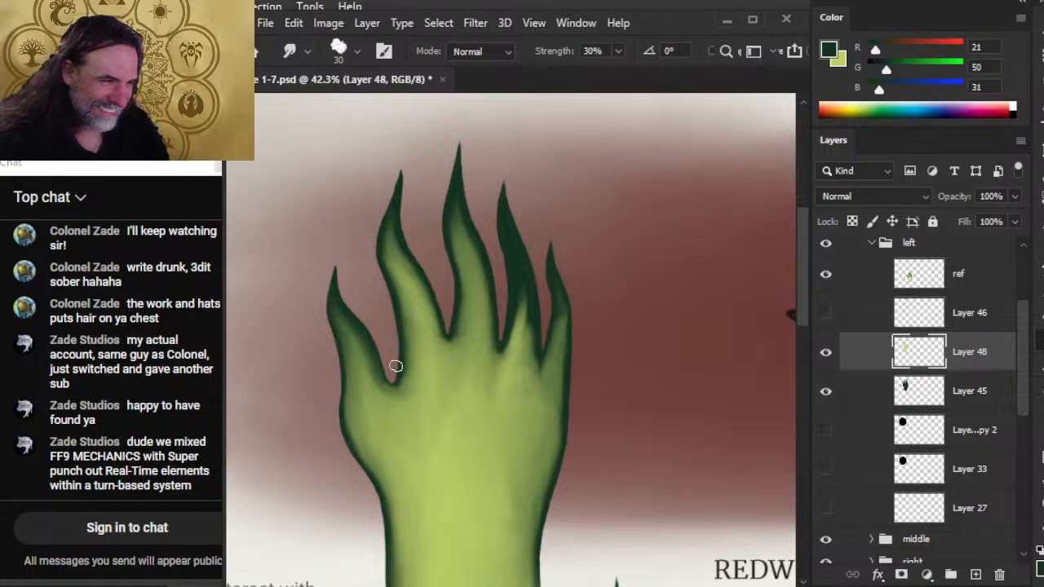
{"action": "mouse_move", "coordinate": [391, 362]}
{"action": "left_mouse_down"}
{"action": "mouse_move", "coordinate": [409, 390]}
{"action": "mouse_move", "coordinate": [415, 349]}
{"action": "mouse_move", "coordinate": [396, 394]}
{"action": "mouse_move", "coordinate": [376, 400]}
{"action": "mouse_move", "coordinate": [369, 376]}
{"action": "mouse_move", "coordinate": [373, 422]}
{"action": "mouse_move", "coordinate": [362, 362]}
{"action": "mouse_move", "coordinate": [358, 420]}
{"action": "mouse_move", "coordinate": [348, 402]}
{"action": "mouse_move", "coordinate": [351, 433]}
{"action": "mouse_move", "coordinate": [389, 495]}
{"action": "mouse_move", "coordinate": [355, 440]}
{"action": "mouse_move", "coordinate": [386, 493]}
{"action": "mouse_move", "coordinate": [362, 454]}
{"action": "mouse_move", "coordinate": [376, 476]}
{"action": "mouse_move", "coordinate": [378, 467]}
{"action": "mouse_move", "coordinate": [393, 534]}
{"action": "mouse_move", "coordinate": [388, 472]}
{"action": "mouse_move", "coordinate": [398, 557]}
{"action": "mouse_move", "coordinate": [391, 480]}
{"action": "left_mouse_up"}
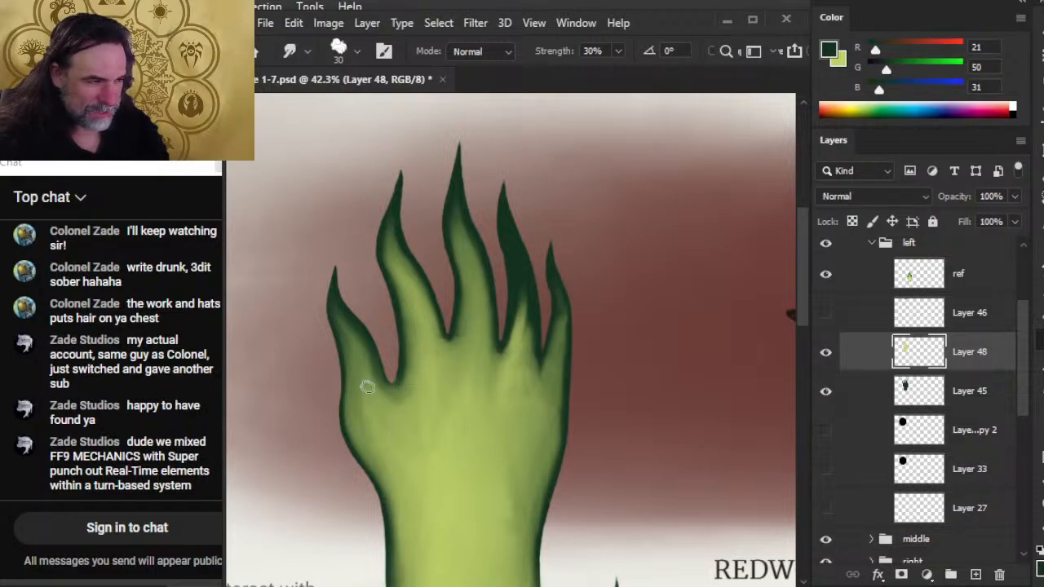
{"action": "left_click_drag", "start_coordinate": [347, 326], "coordinate": [336, 313]}
{"action": "left_click_drag", "start_coordinate": [360, 360], "coordinate": [330, 275]}
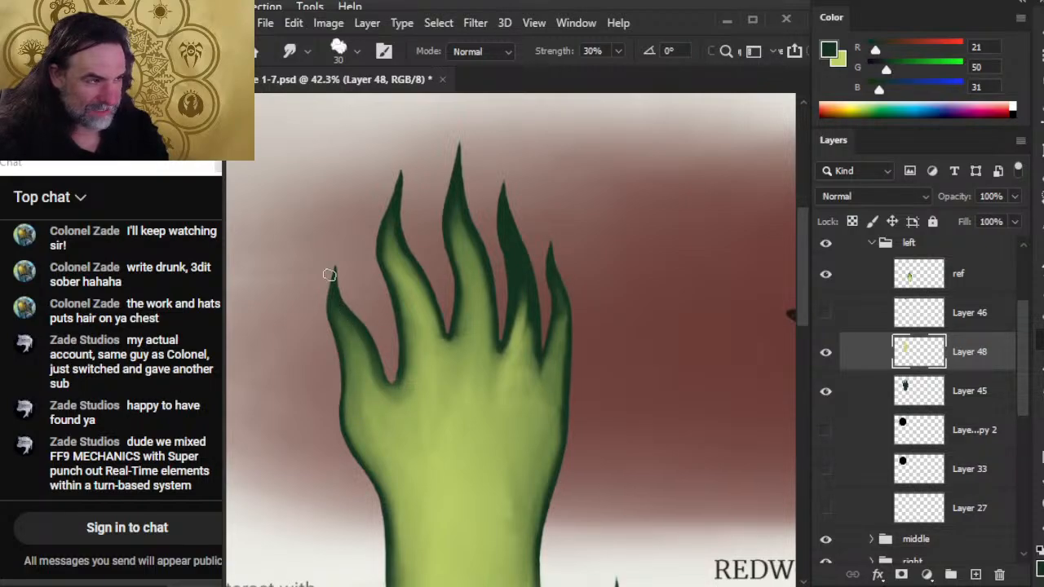
{"action": "left_click_drag", "start_coordinate": [361, 335], "coordinate": [331, 299]}
{"action": "left_click_drag", "start_coordinate": [356, 340], "coordinate": [331, 291]}
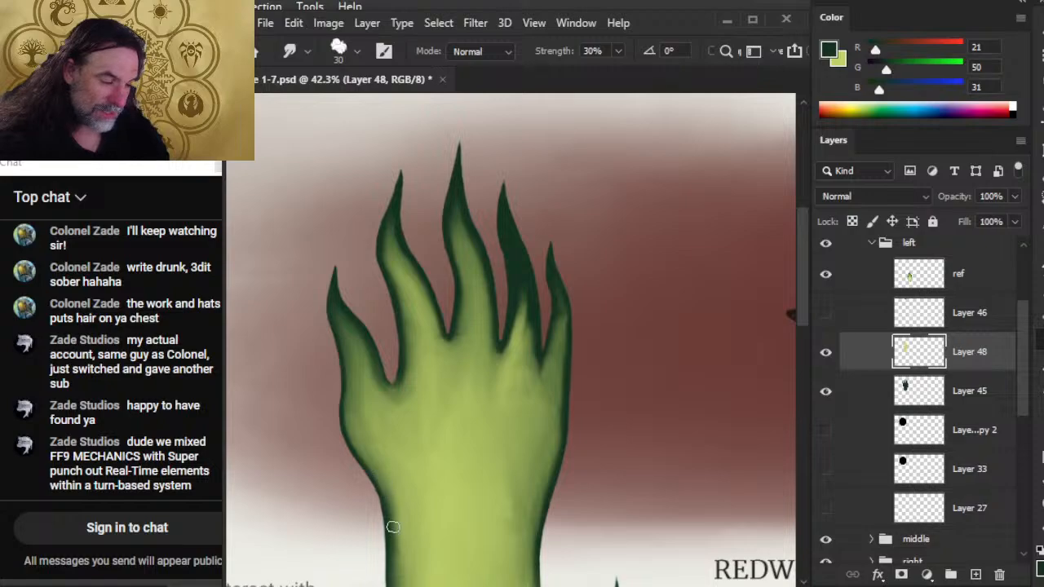
{"action": "left_click_drag", "start_coordinate": [413, 533], "coordinate": [416, 451]}
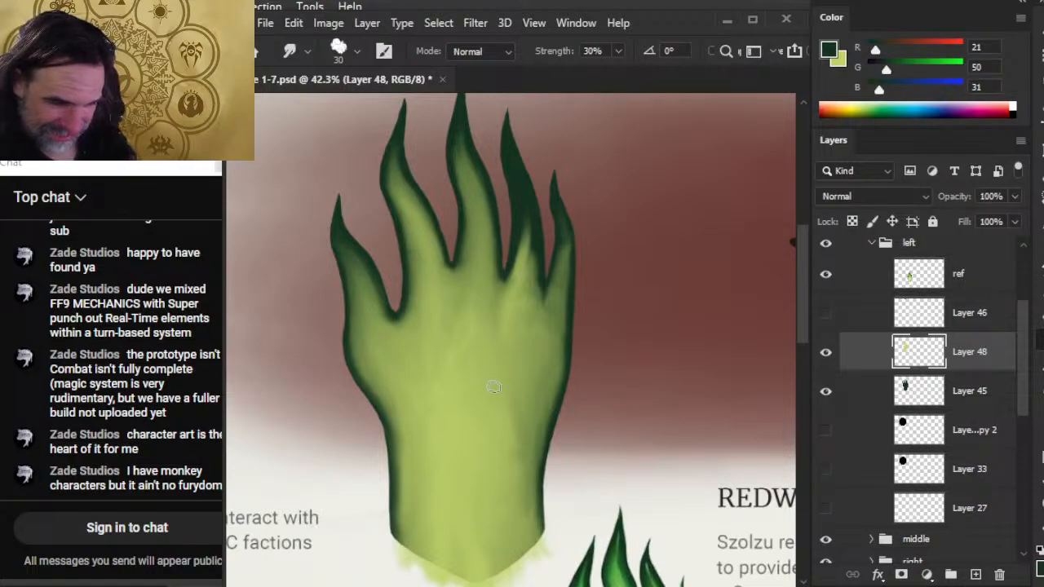
{"action": "mouse_move", "coordinate": [459, 362]}
{"action": "left_mouse_down"}
{"action": "mouse_move", "coordinate": [427, 407]}
{"action": "mouse_move", "coordinate": [424, 449]}
{"action": "left_mouse_up"}
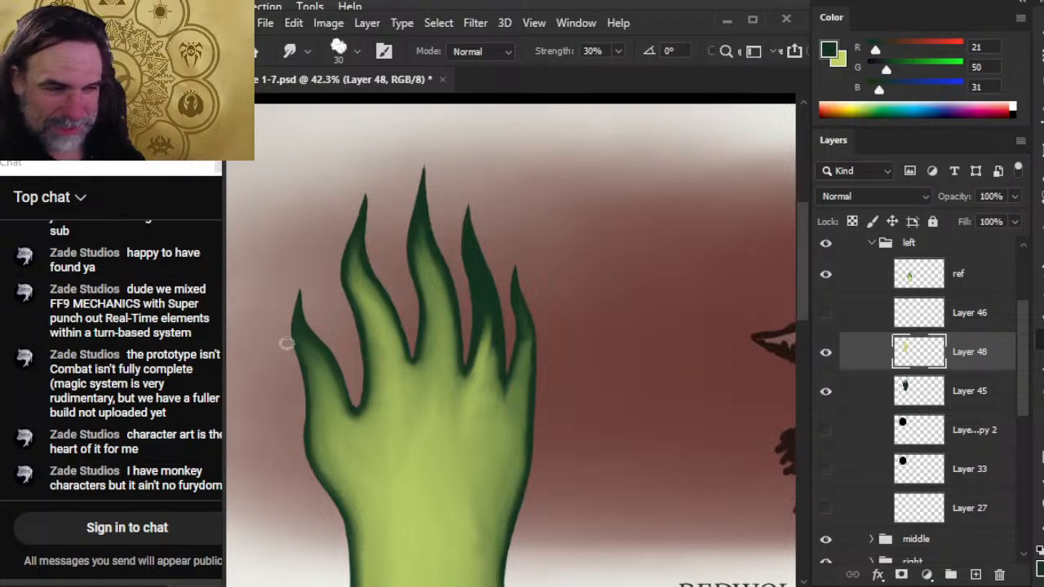
{"action": "left_click_drag", "start_coordinate": [305, 307], "coordinate": [275, 307]}
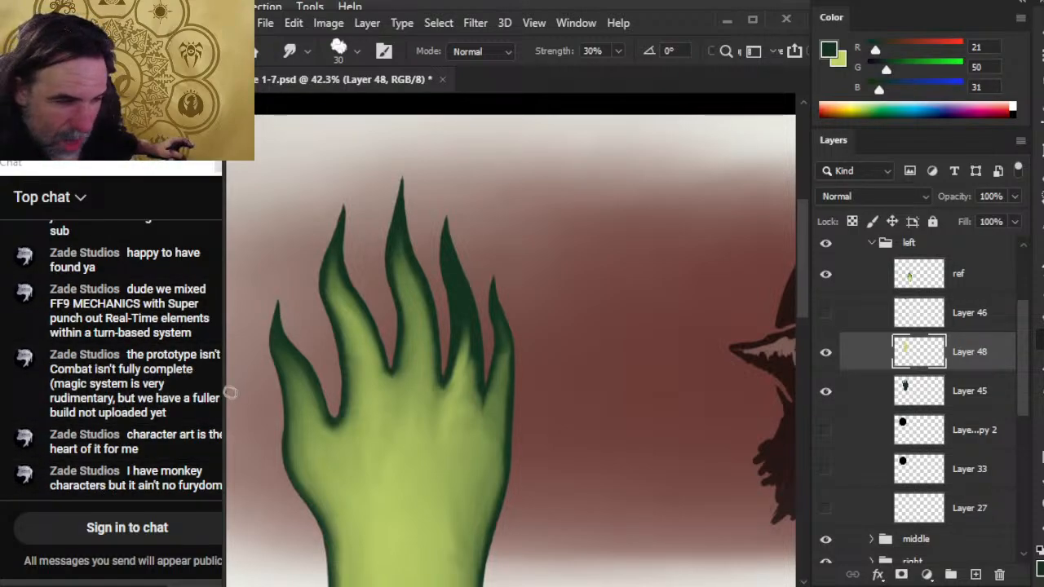
Switch back to the Page 1-7 document in Photoshop and narrow its window slightly to uncover more of the stream chat.
{"action": "left_click", "coordinate": [223, 385]}
{"action": "key", "text": "alt+Tab"}
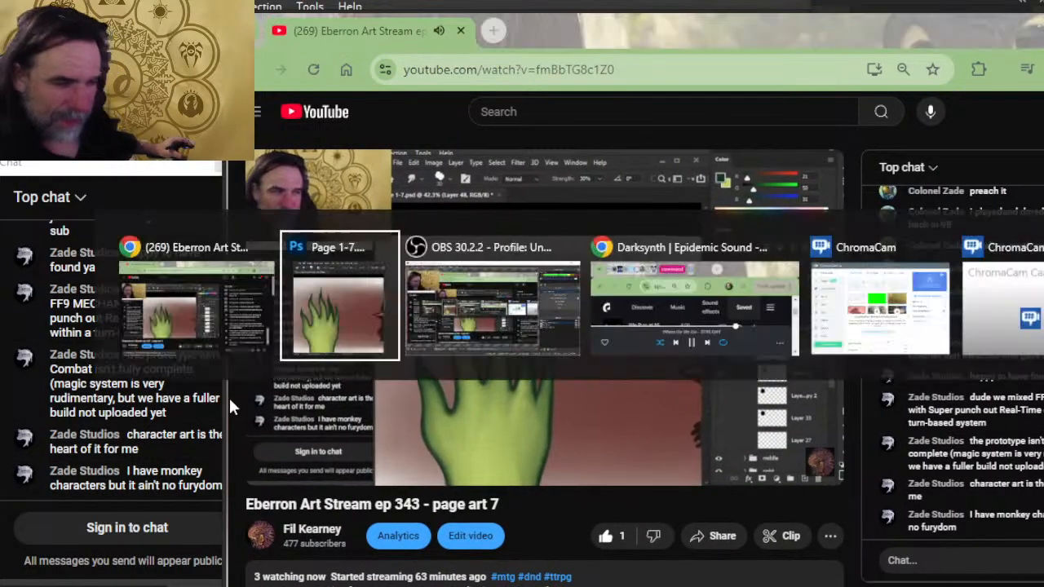
{"action": "left_click_drag", "start_coordinate": [224, 376], "coordinate": [228, 376]}
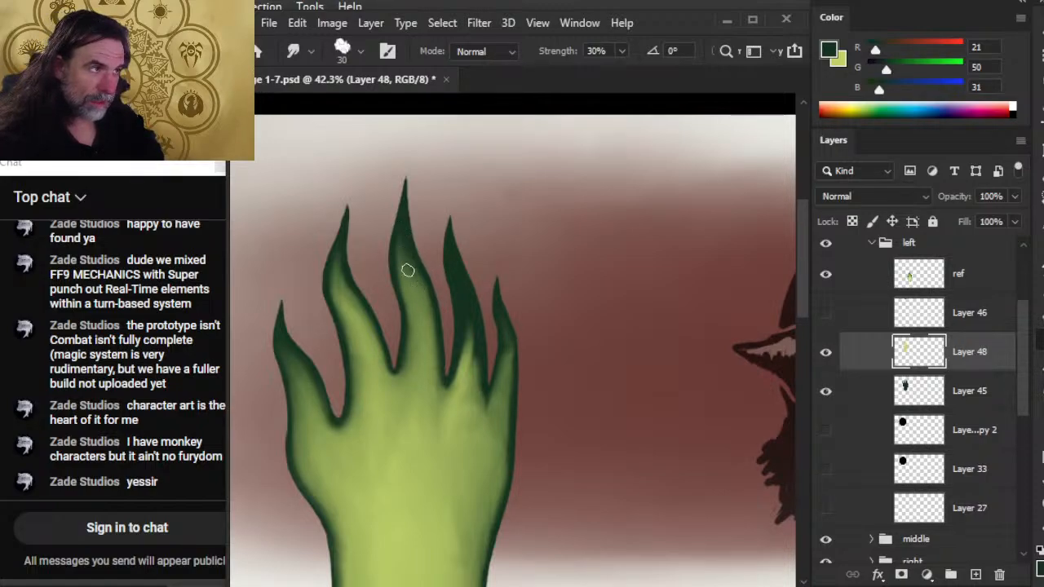
Smudge the light green along the middle and index fingers, softening it into their dark edges down to the gap between them.
{"action": "mouse_move", "coordinate": [415, 278]}
{"action": "left_mouse_down"}
{"action": "mouse_move", "coordinate": [431, 345]}
{"action": "mouse_move", "coordinate": [426, 298]}
{"action": "mouse_move", "coordinate": [428, 338]}
{"action": "mouse_move", "coordinate": [430, 309]}
{"action": "mouse_move", "coordinate": [427, 341]}
{"action": "left_mouse_up"}
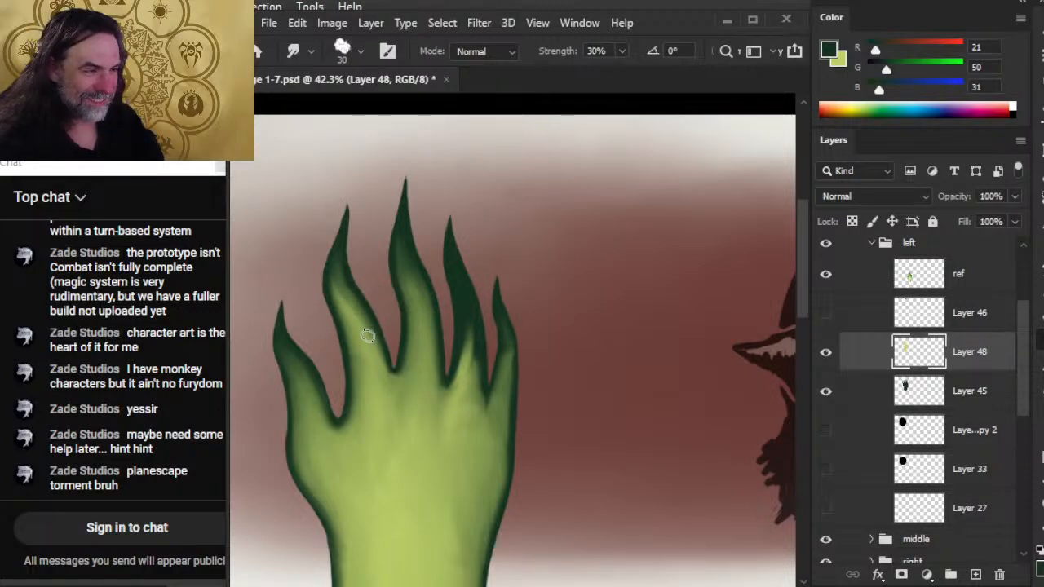
{"action": "left_click_drag", "start_coordinate": [367, 335], "coordinate": [338, 266]}
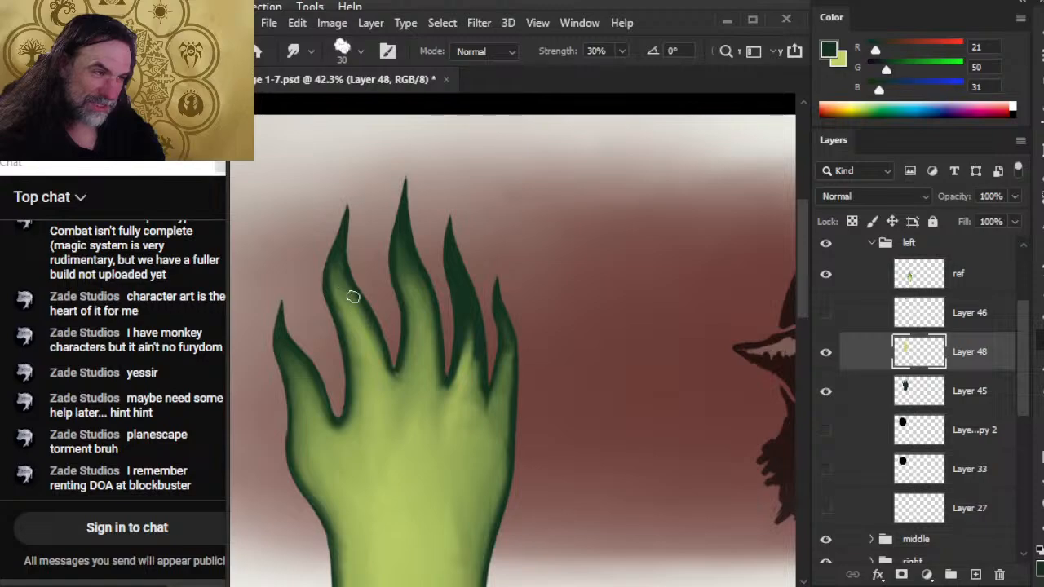
{"action": "mouse_move", "coordinate": [364, 326]}
{"action": "left_mouse_down"}
{"action": "mouse_move", "coordinate": [376, 370]}
{"action": "mouse_move", "coordinate": [372, 309]}
{"action": "mouse_move", "coordinate": [379, 324]}
{"action": "mouse_move", "coordinate": [363, 332]}
{"action": "mouse_move", "coordinate": [374, 364]}
{"action": "mouse_move", "coordinate": [358, 335]}
{"action": "mouse_move", "coordinate": [366, 393]}
{"action": "mouse_move", "coordinate": [367, 356]}
{"action": "mouse_move", "coordinate": [385, 386]}
{"action": "mouse_move", "coordinate": [360, 339]}
{"action": "mouse_move", "coordinate": [390, 388]}
{"action": "mouse_move", "coordinate": [391, 414]}
{"action": "mouse_move", "coordinate": [398, 409]}
{"action": "mouse_move", "coordinate": [368, 391]}
{"action": "mouse_move", "coordinate": [399, 388]}
{"action": "left_mouse_up"}
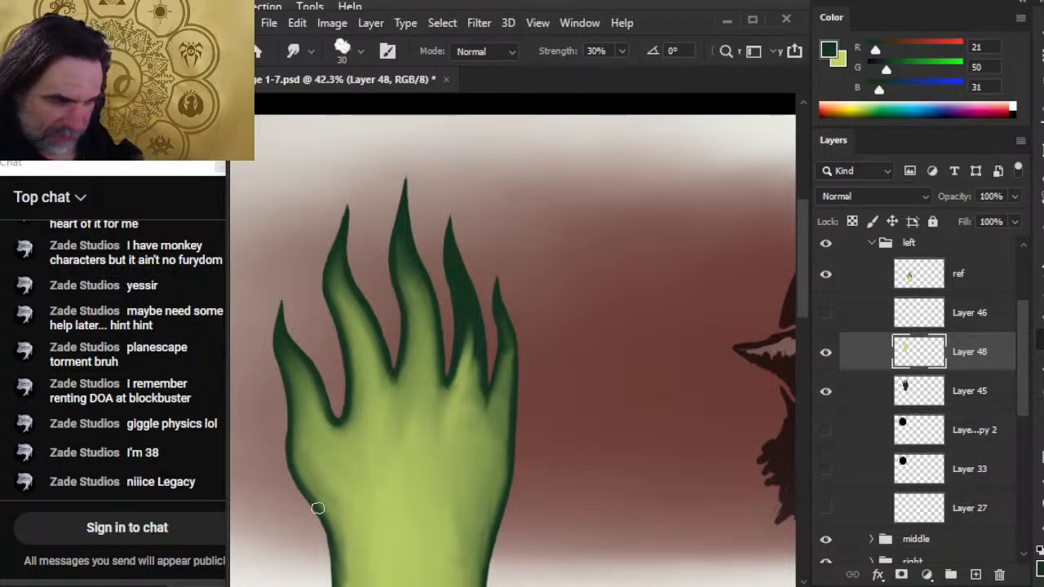
{"action": "left_click_drag", "start_coordinate": [373, 415], "coordinate": [404, 398]}
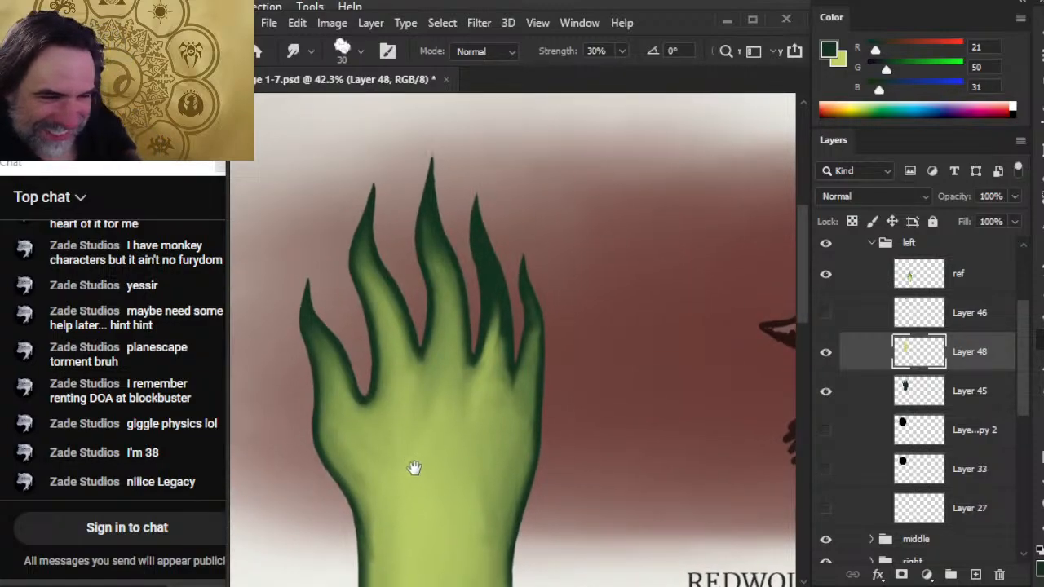
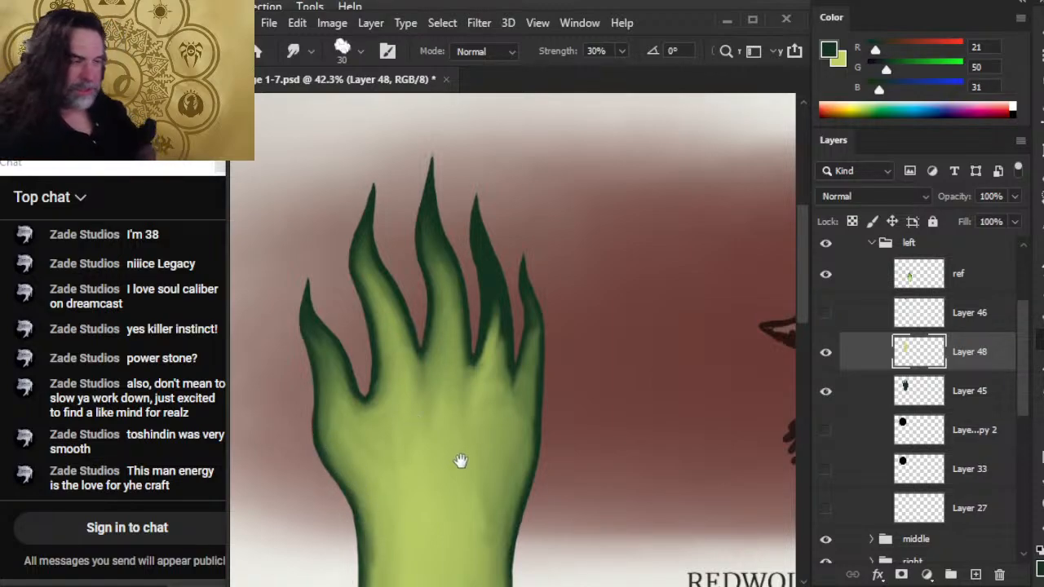
Smudge the dark green along the thumb's base down into the light green of the palm.
{"action": "left_click_drag", "start_coordinate": [459, 461], "coordinate": [517, 313]}
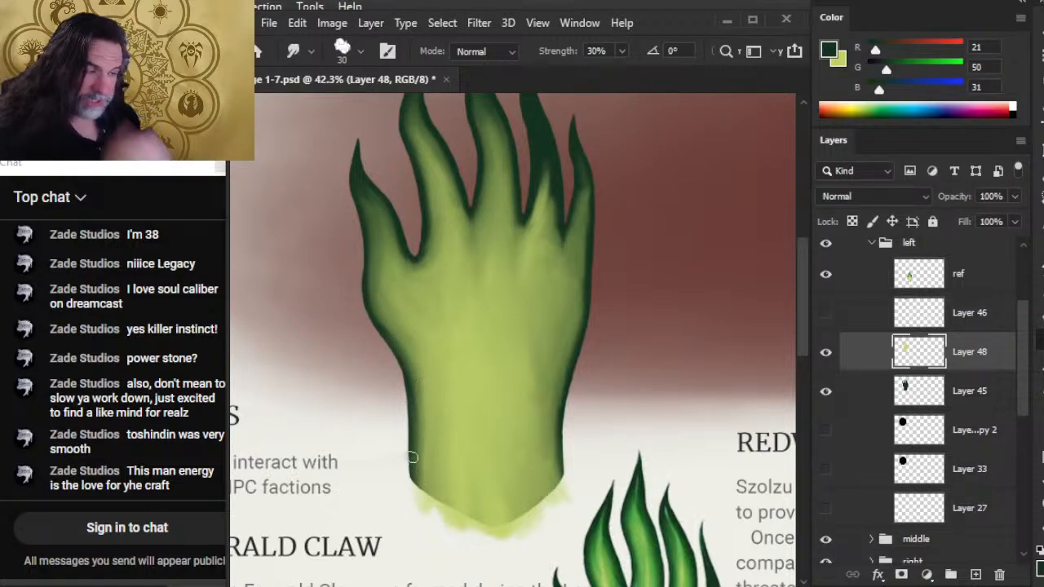
{"action": "left_click_drag", "start_coordinate": [462, 325], "coordinate": [452, 446]}
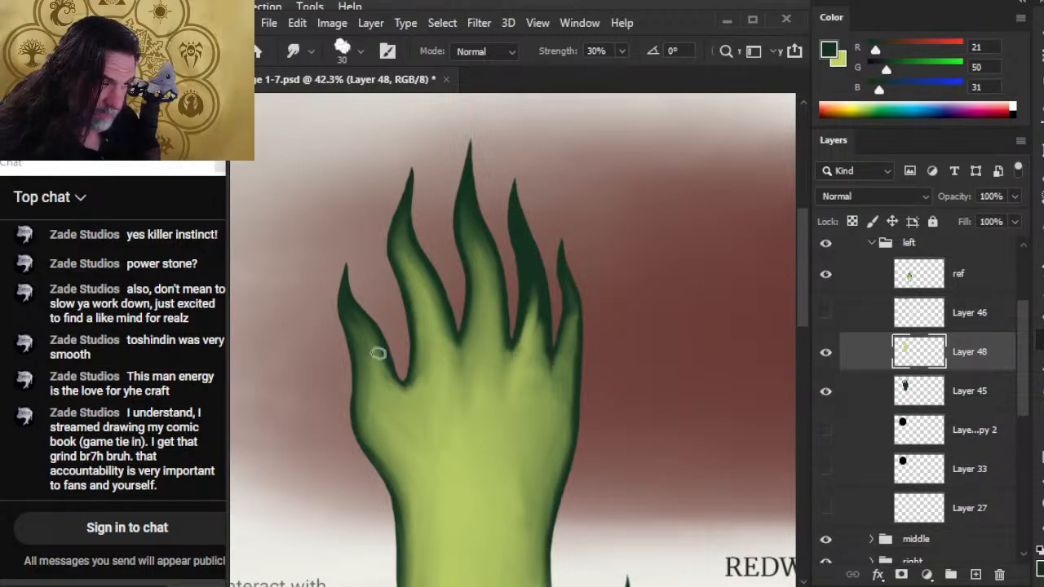
{"action": "left_click_drag", "start_coordinate": [379, 353], "coordinate": [386, 384]}
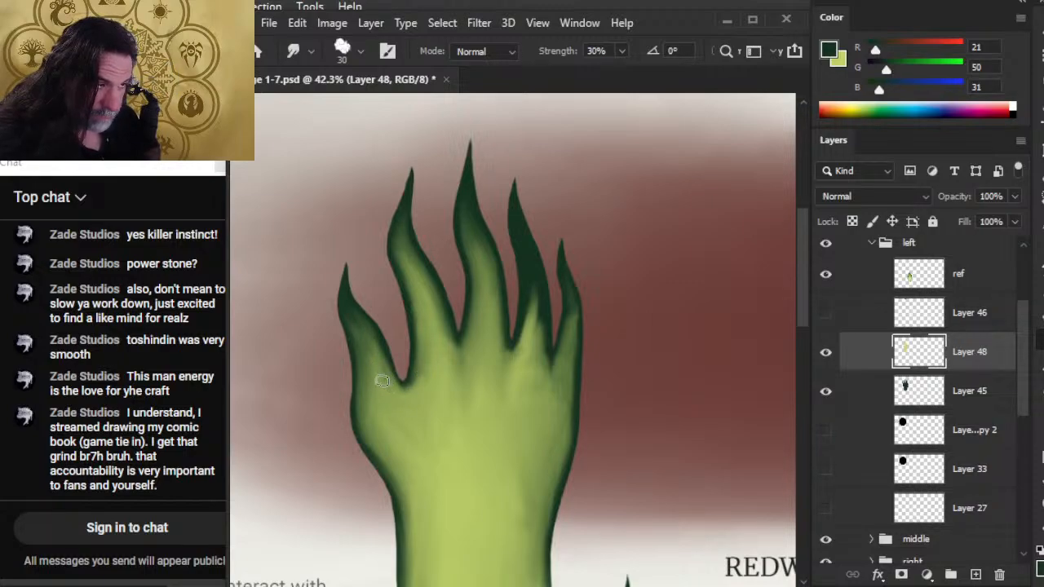
{"action": "left_click_drag", "start_coordinate": [373, 348], "coordinate": [383, 366]}
{"action": "left_click_drag", "start_coordinate": [364, 328], "coordinate": [387, 390]}
{"action": "mouse_move", "coordinate": [392, 352]}
{"action": "left_mouse_down"}
{"action": "mouse_move", "coordinate": [405, 385]}
{"action": "mouse_move", "coordinate": [384, 387]}
{"action": "left_mouse_up"}
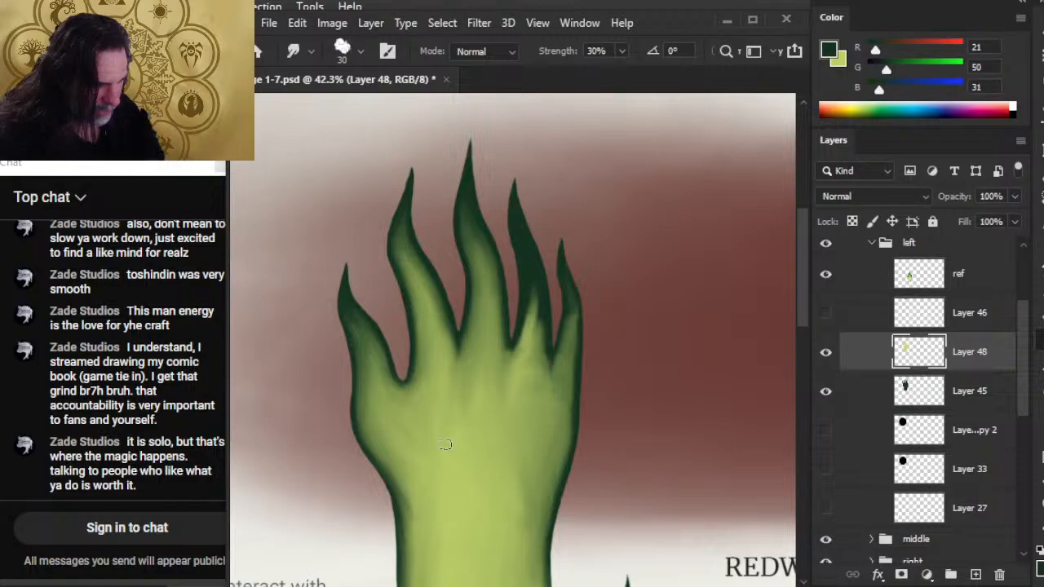
Smudge the light green down the middle finger and soften the dark edge between the thumb and index finger.
{"action": "scroll", "coordinate": [515, 389], "scroll_direction": "up", "scroll_amount": 3}
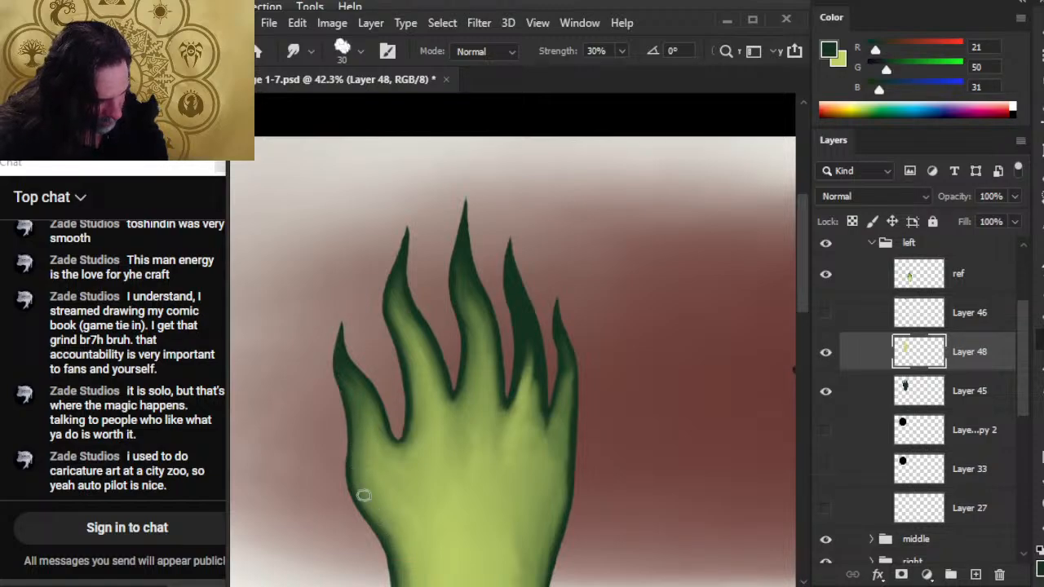
{"action": "left_click_drag", "start_coordinate": [402, 525], "coordinate": [454, 410]}
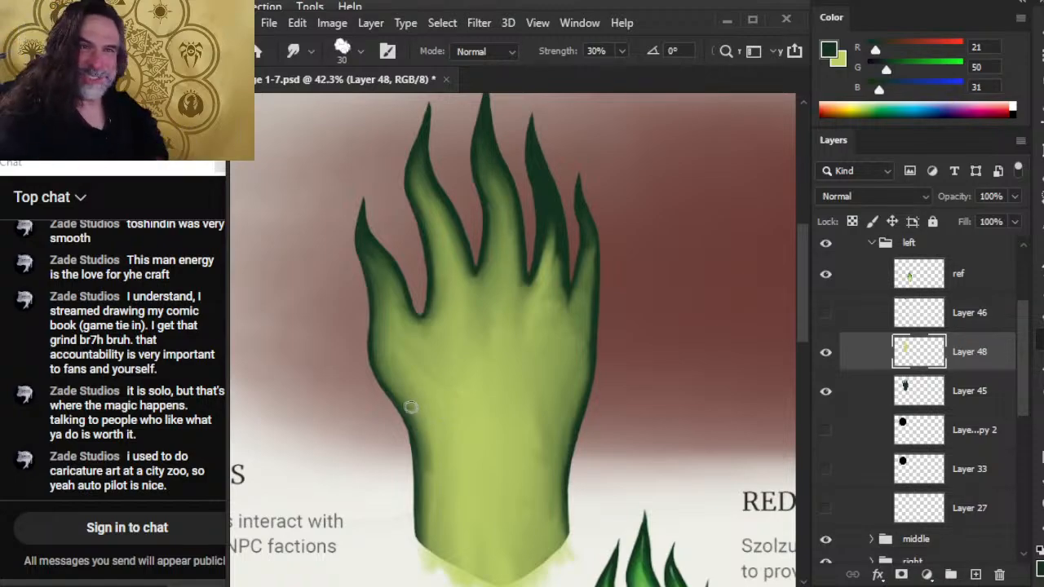
{"action": "left_click_drag", "start_coordinate": [507, 344], "coordinate": [533, 480]}
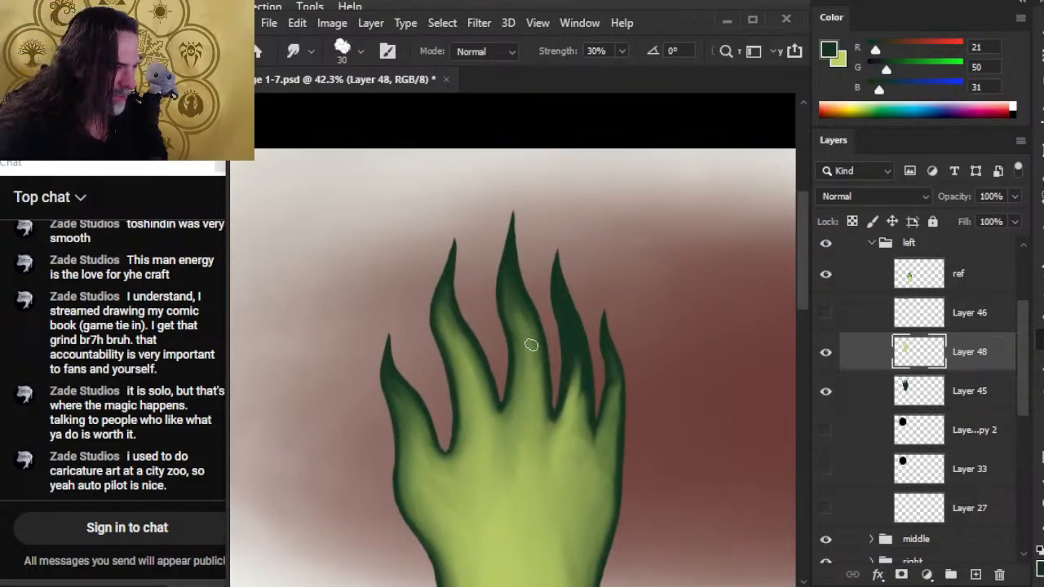
{"action": "mouse_move", "coordinate": [527, 349]}
{"action": "left_mouse_down"}
{"action": "mouse_move", "coordinate": [517, 322]}
{"action": "mouse_move", "coordinate": [502, 410]}
{"action": "mouse_move", "coordinate": [515, 395]}
{"action": "left_mouse_up"}
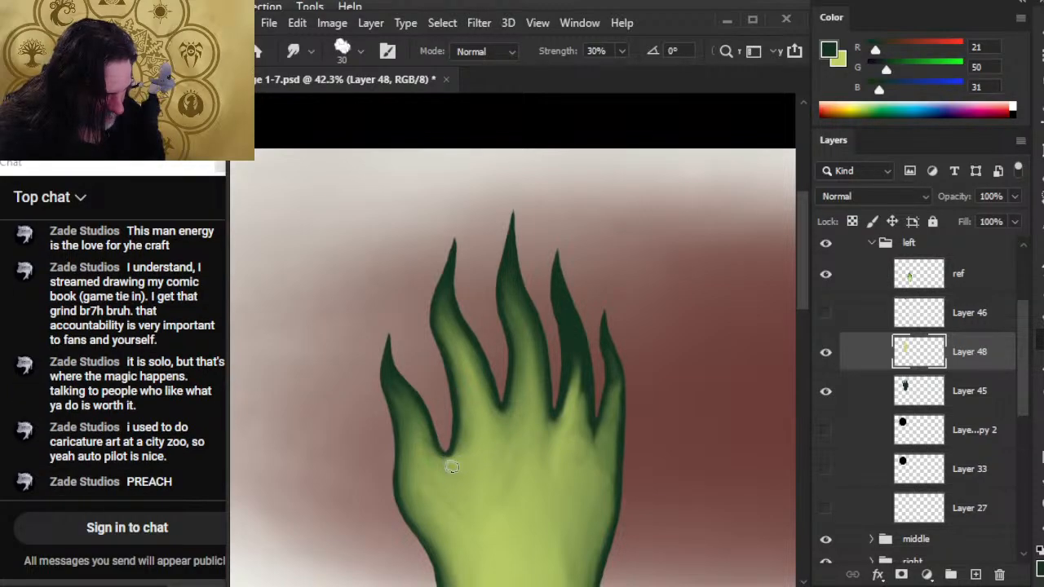
{"action": "left_click_drag", "start_coordinate": [442, 440], "coordinate": [451, 442]}
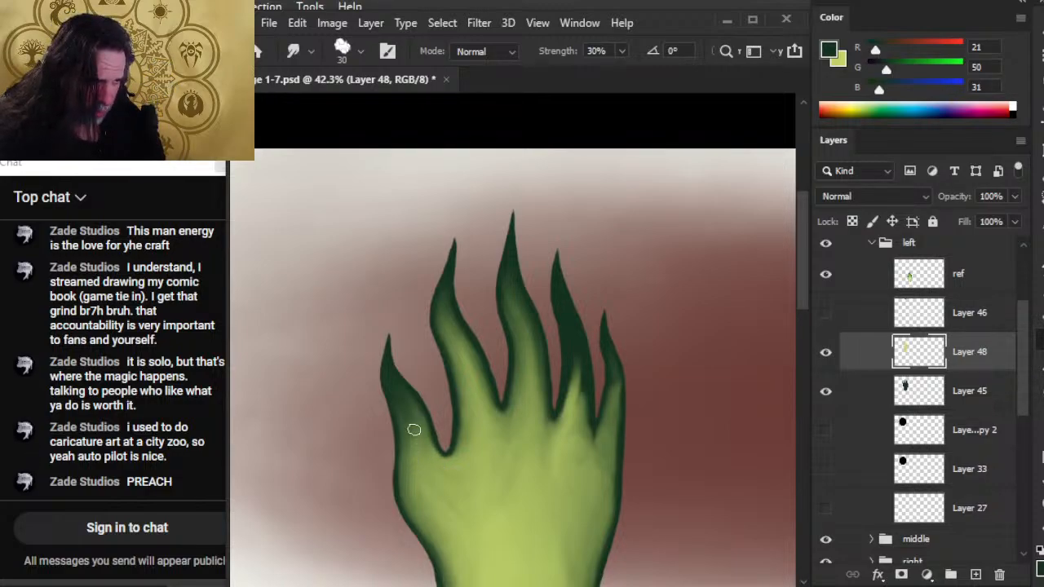
Smudge the light green at the ring finger's base up into the dark green along its inner edge.
{"action": "key", "text": "z"}
{"action": "left_click_drag", "start_coordinate": [471, 473], "coordinate": [344, 412]}
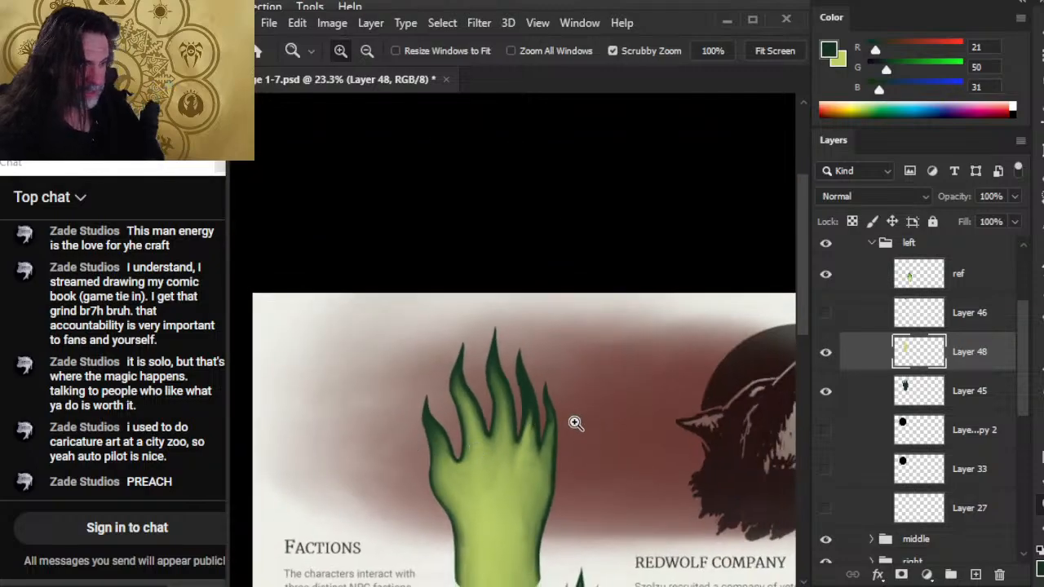
{"action": "key", "text": "space"}
{"action": "left_click_drag", "start_coordinate": [540, 391], "coordinate": [432, 396]}
{"action": "key", "text": "space"}
{"action": "left_click_drag", "start_coordinate": [447, 339], "coordinate": [536, 325]}
{"action": "left_click_drag", "start_coordinate": [429, 381], "coordinate": [432, 347]}
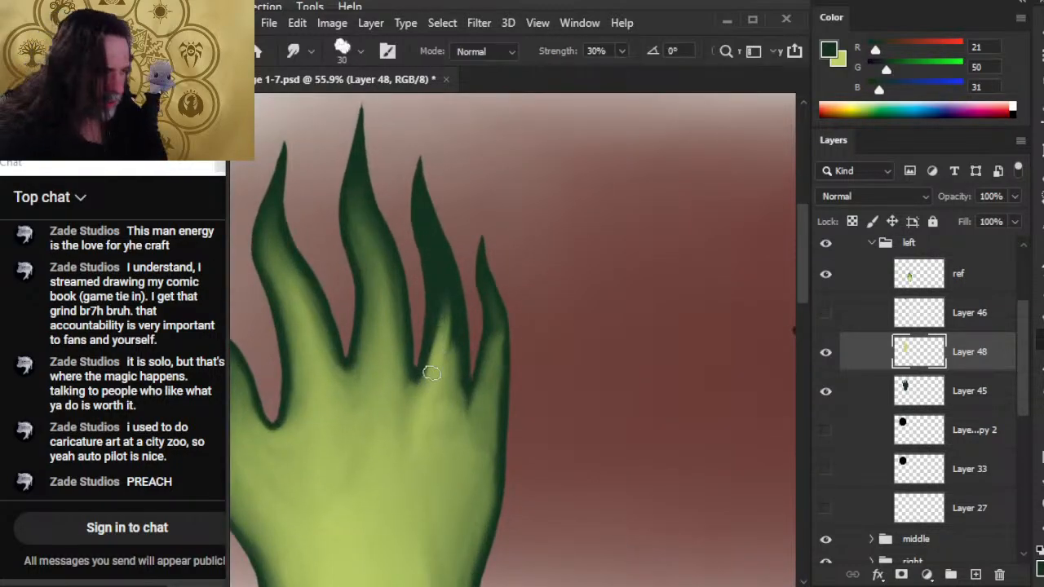
{"action": "left_click_drag", "start_coordinate": [428, 398], "coordinate": [441, 314]}
{"action": "mouse_move", "coordinate": [436, 380]}
{"action": "left_mouse_down"}
{"action": "mouse_move", "coordinate": [439, 318]}
{"action": "mouse_move", "coordinate": [426, 359]}
{"action": "mouse_move", "coordinate": [432, 338]}
{"action": "left_mouse_up"}
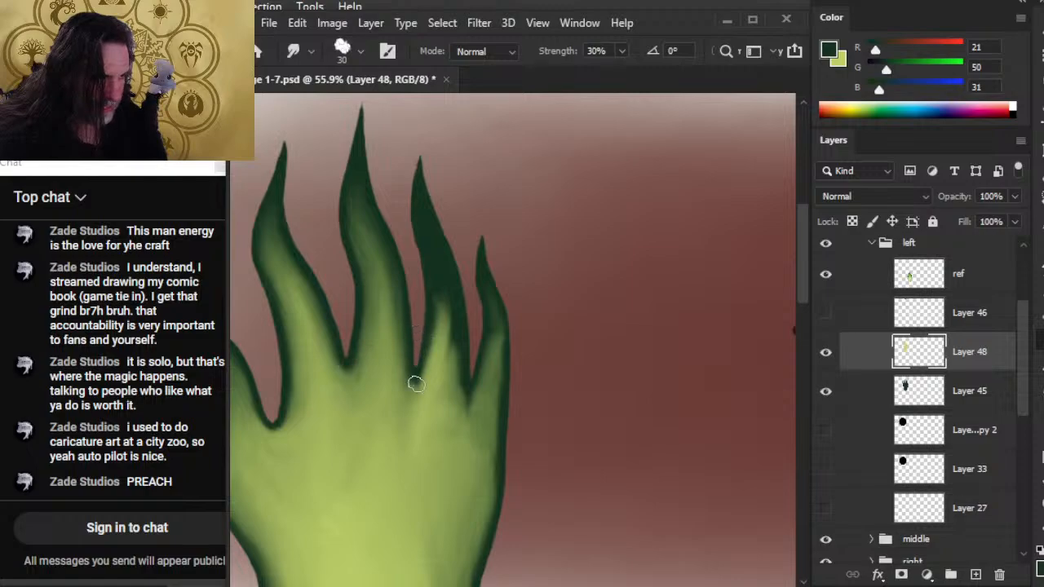
Smudge the knuckle area below the middle and ring fingers, softening the dark green gap between them into the palm.
{"action": "mouse_move", "coordinate": [415, 380]}
{"action": "left_mouse_down"}
{"action": "mouse_move", "coordinate": [400, 330]}
{"action": "mouse_move", "coordinate": [396, 350]}
{"action": "left_mouse_up"}
{"action": "left_click_drag", "start_coordinate": [395, 393], "coordinate": [399, 368]}
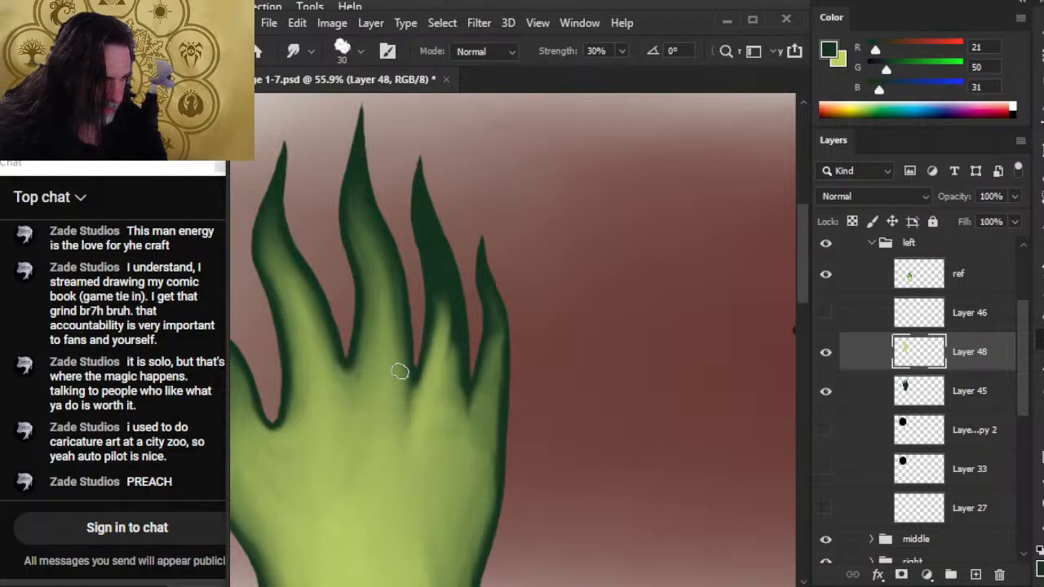
{"action": "left_click_drag", "start_coordinate": [430, 418], "coordinate": [419, 401]}
{"action": "mouse_move", "coordinate": [404, 439]}
{"action": "left_mouse_down"}
{"action": "mouse_move", "coordinate": [402, 380]}
{"action": "mouse_move", "coordinate": [419, 441]}
{"action": "mouse_move", "coordinate": [424, 399]}
{"action": "mouse_move", "coordinate": [410, 439]}
{"action": "mouse_move", "coordinate": [402, 386]}
{"action": "mouse_move", "coordinate": [396, 398]}
{"action": "mouse_move", "coordinate": [418, 442]}
{"action": "mouse_move", "coordinate": [426, 409]}
{"action": "mouse_move", "coordinate": [436, 410]}
{"action": "mouse_move", "coordinate": [388, 421]}
{"action": "mouse_move", "coordinate": [384, 454]}
{"action": "mouse_move", "coordinate": [369, 397]}
{"action": "mouse_move", "coordinate": [356, 443]}
{"action": "mouse_move", "coordinate": [348, 370]}
{"action": "mouse_move", "coordinate": [350, 405]}
{"action": "mouse_move", "coordinate": [327, 391]}
{"action": "mouse_move", "coordinate": [332, 339]}
{"action": "mouse_move", "coordinate": [341, 404]}
{"action": "mouse_move", "coordinate": [366, 312]}
{"action": "mouse_move", "coordinate": [347, 409]}
{"action": "mouse_move", "coordinate": [342, 347]}
{"action": "mouse_move", "coordinate": [351, 384]}
{"action": "left_mouse_up"}
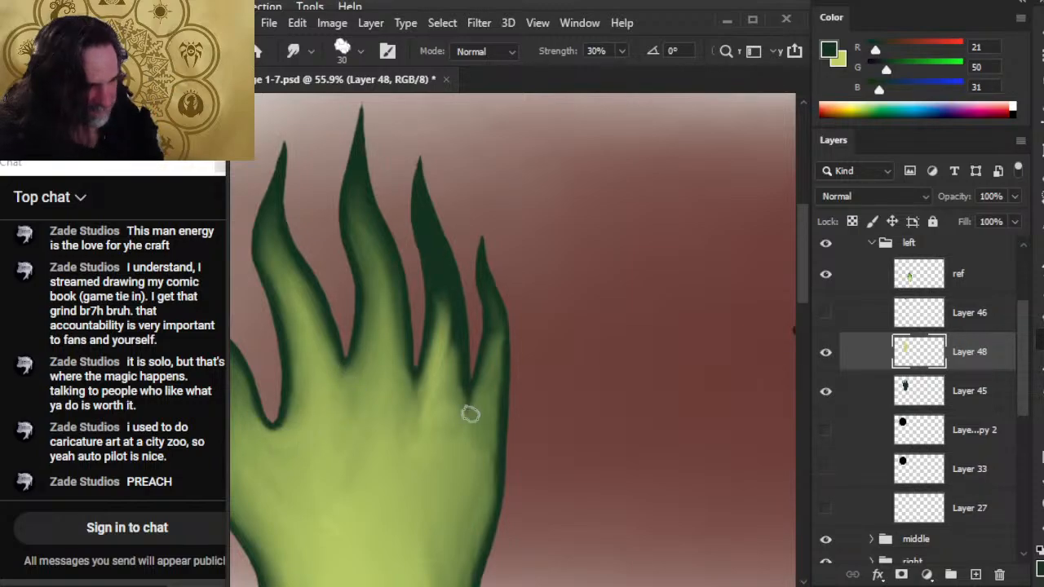
{"action": "mouse_move", "coordinate": [427, 384]}
{"action": "left_mouse_down"}
{"action": "mouse_move", "coordinate": [437, 401]}
{"action": "mouse_move", "coordinate": [448, 352]}
{"action": "mouse_move", "coordinate": [435, 424]}
{"action": "left_mouse_up"}
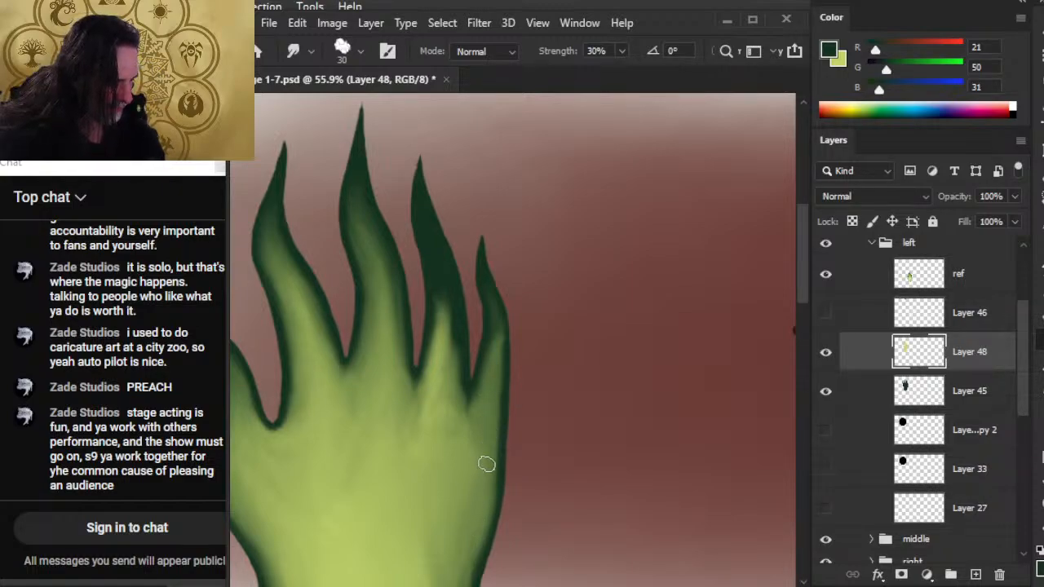
Smudge the dark green between the ring and little fingers down into the palm, softening the shading there.
{"action": "left_click_drag", "start_coordinate": [466, 529], "coordinate": [503, 372]}
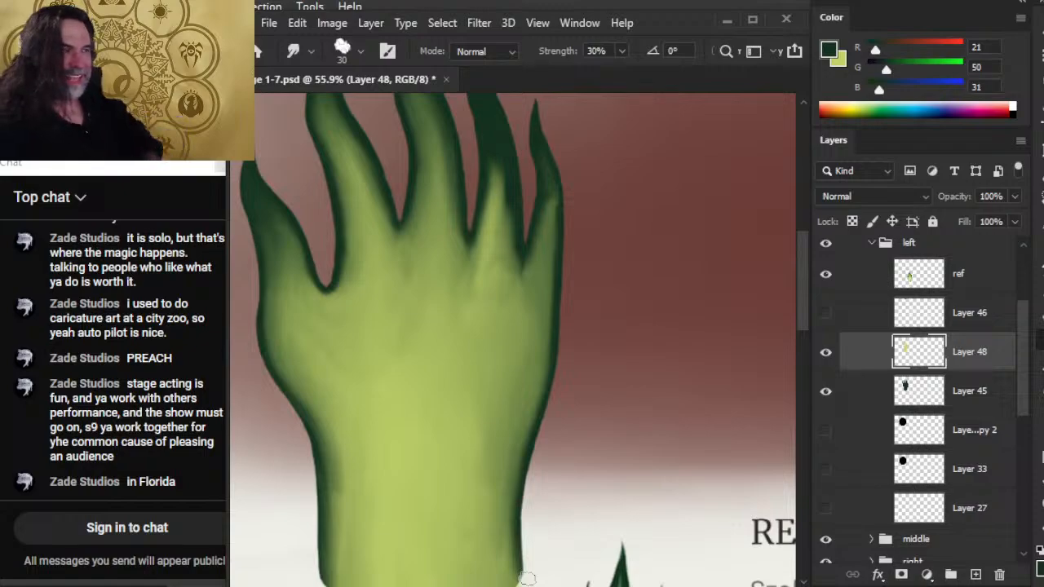
{"action": "mouse_move", "coordinate": [426, 292]}
{"action": "left_mouse_down"}
{"action": "mouse_move", "coordinate": [361, 538]}
{"action": "mouse_move", "coordinate": [356, 530]}
{"action": "left_mouse_up"}
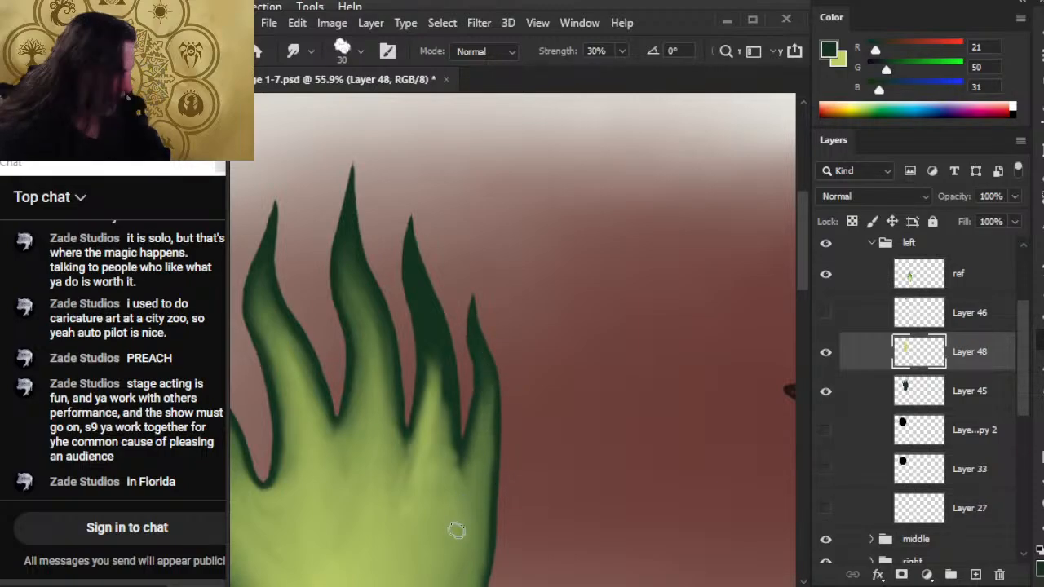
{"action": "left_click_drag", "start_coordinate": [452, 526], "coordinate": [464, 451]}
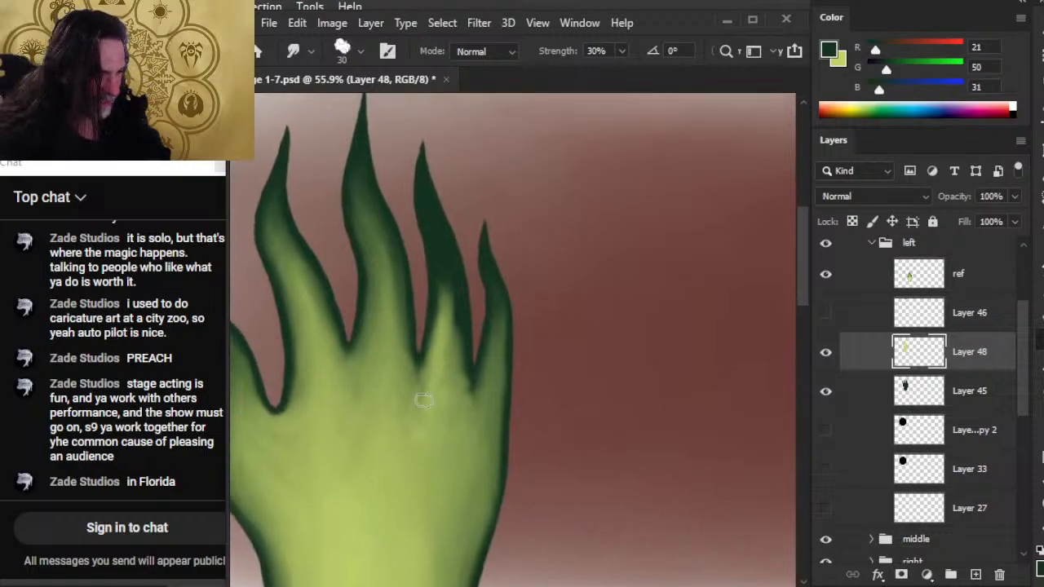
{"action": "mouse_move", "coordinate": [465, 352]}
{"action": "left_mouse_down"}
{"action": "mouse_move", "coordinate": [460, 429]}
{"action": "mouse_move", "coordinate": [473, 417]}
{"action": "left_mouse_up"}
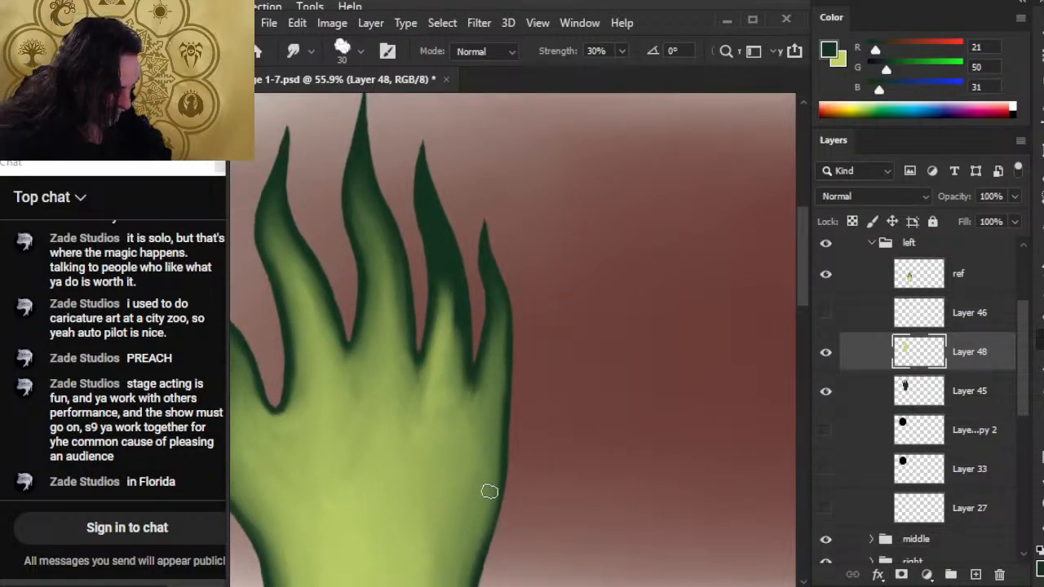
{"action": "left_click_drag", "start_coordinate": [459, 550], "coordinate": [530, 343]}
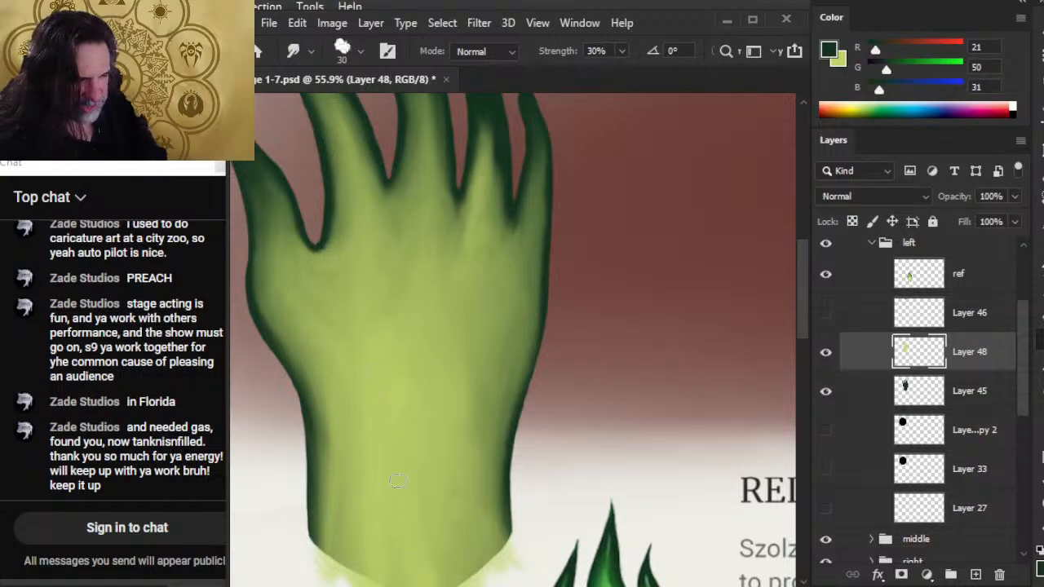
{"action": "left_click_drag", "start_coordinate": [391, 397], "coordinate": [502, 558]}
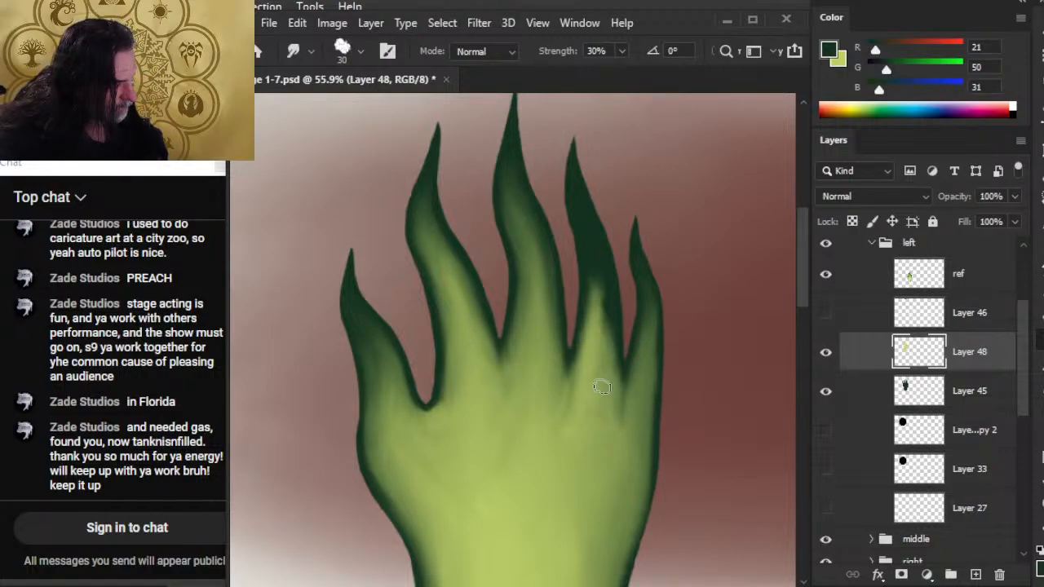
Smudge the dark green from the gaps between the index, middle and ring fingers and beside the thumb down into the palm.
{"action": "key", "text": "z"}
{"action": "mouse_move", "coordinate": [580, 414]}
{"action": "left_mouse_down"}
{"action": "mouse_move", "coordinate": [546, 396]}
{"action": "mouse_move", "coordinate": [475, 315]}
{"action": "mouse_move", "coordinate": [487, 332]}
{"action": "left_mouse_up"}
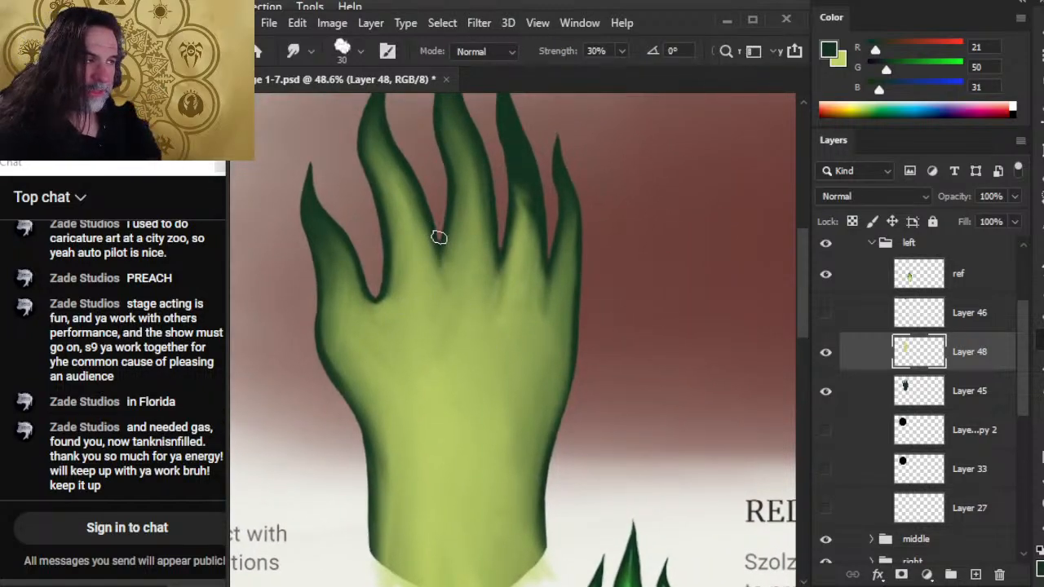
{"action": "left_click_drag", "start_coordinate": [438, 237], "coordinate": [440, 269]}
{"action": "mouse_move", "coordinate": [457, 226]}
{"action": "left_mouse_down"}
{"action": "mouse_move", "coordinate": [457, 260]}
{"action": "mouse_move", "coordinate": [454, 246]}
{"action": "mouse_move", "coordinate": [478, 309]}
{"action": "mouse_move", "coordinate": [495, 297]}
{"action": "mouse_move", "coordinate": [492, 241]}
{"action": "mouse_move", "coordinate": [501, 299]}
{"action": "left_mouse_up"}
{"action": "left_click_drag", "start_coordinate": [500, 249], "coordinate": [495, 289]}
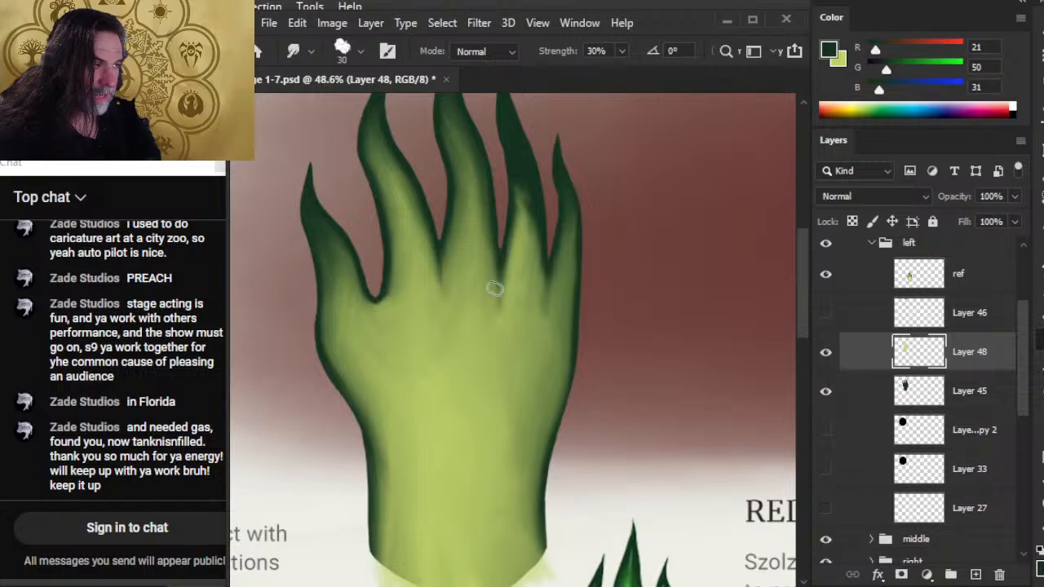
{"action": "left_click_drag", "start_coordinate": [495, 226], "coordinate": [499, 282]}
{"action": "left_click_drag", "start_coordinate": [499, 246], "coordinate": [491, 295]}
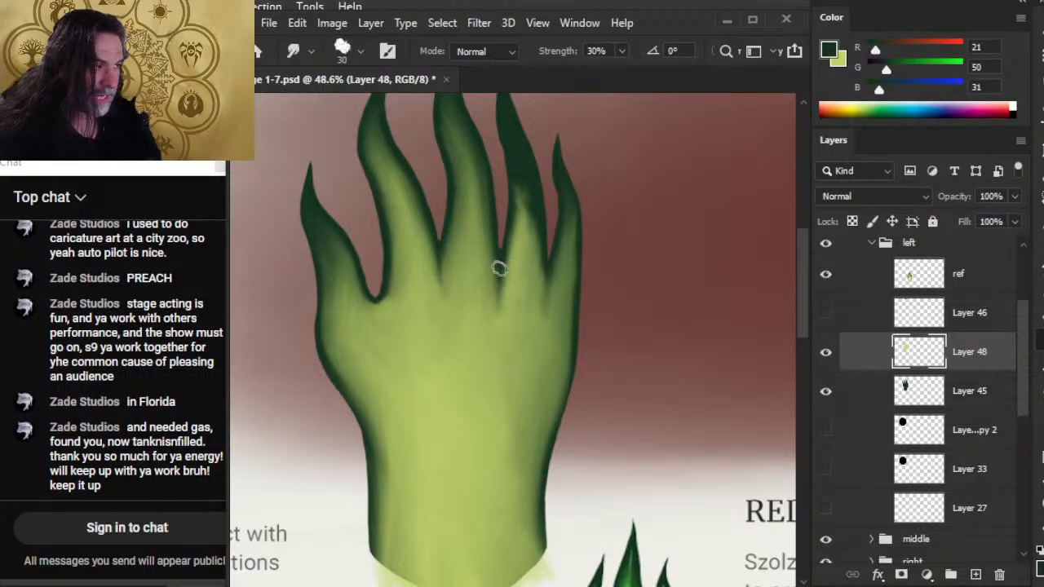
{"action": "mouse_move", "coordinate": [356, 276]}
{"action": "left_mouse_down"}
{"action": "mouse_move", "coordinate": [376, 303]}
{"action": "mouse_move", "coordinate": [396, 275]}
{"action": "mouse_move", "coordinate": [392, 288]}
{"action": "mouse_move", "coordinate": [375, 282]}
{"action": "mouse_move", "coordinate": [388, 304]}
{"action": "mouse_move", "coordinate": [378, 276]}
{"action": "mouse_move", "coordinate": [379, 313]}
{"action": "mouse_move", "coordinate": [399, 282]}
{"action": "mouse_move", "coordinate": [389, 306]}
{"action": "mouse_move", "coordinate": [368, 316]}
{"action": "mouse_move", "coordinate": [374, 330]}
{"action": "mouse_move", "coordinate": [367, 317]}
{"action": "mouse_move", "coordinate": [397, 298]}
{"action": "left_mouse_up"}
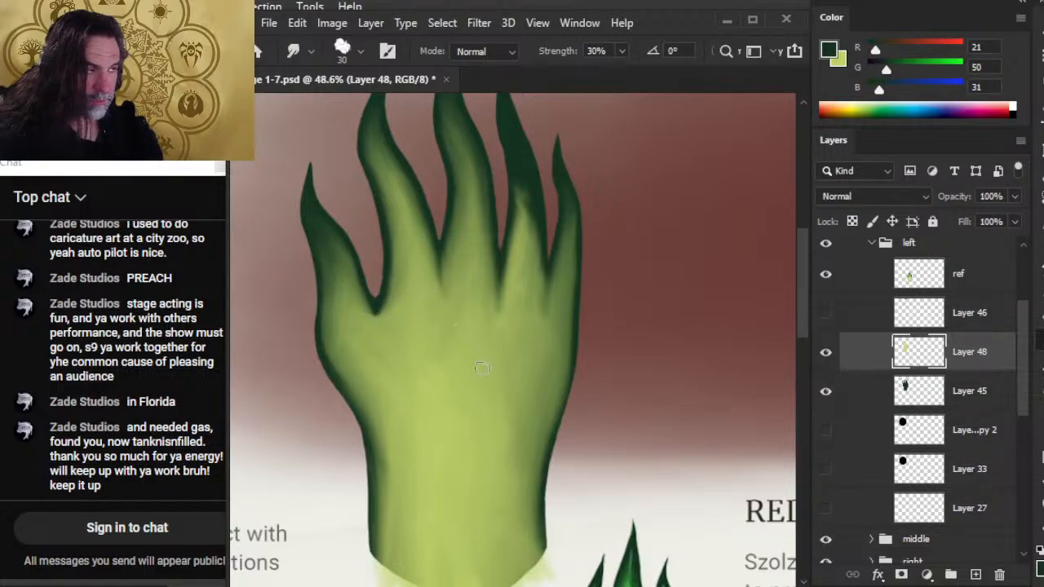
Smudge the ring finger's light green up its length toward the tip, blending it into the dark outline.
{"action": "key", "text": "z"}
{"action": "left_click_drag", "start_coordinate": [491, 408], "coordinate": [408, 435]}
{"action": "left_click_drag", "start_coordinate": [472, 446], "coordinate": [410, 306]}
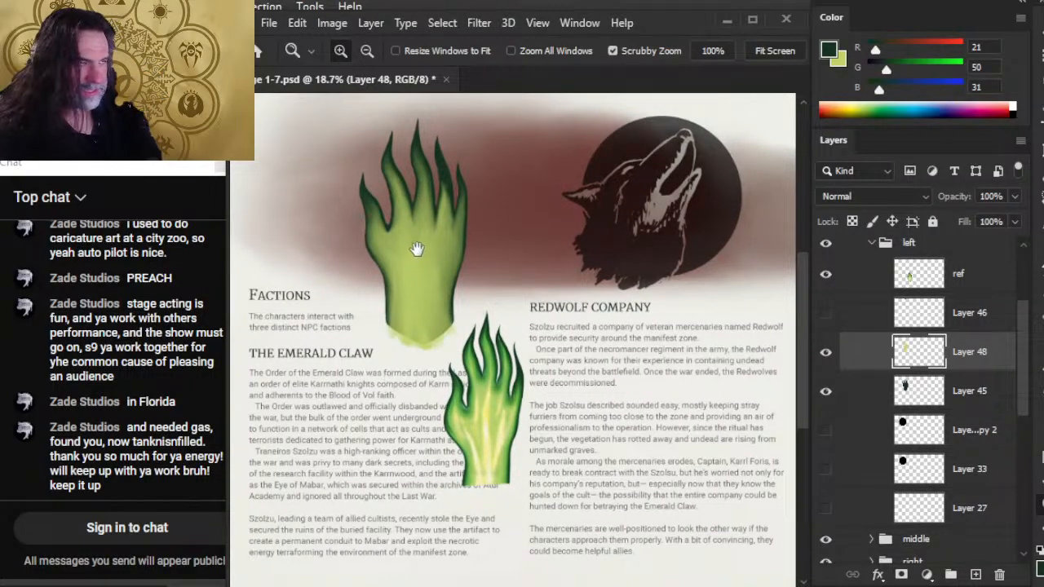
{"action": "left_click_drag", "start_coordinate": [417, 249], "coordinate": [408, 396]}
{"action": "mouse_move", "coordinate": [415, 318]}
{"action": "left_mouse_down"}
{"action": "mouse_move", "coordinate": [404, 320]}
{"action": "mouse_move", "coordinate": [475, 345]}
{"action": "left_mouse_up"}
{"action": "key", "text": "r"}
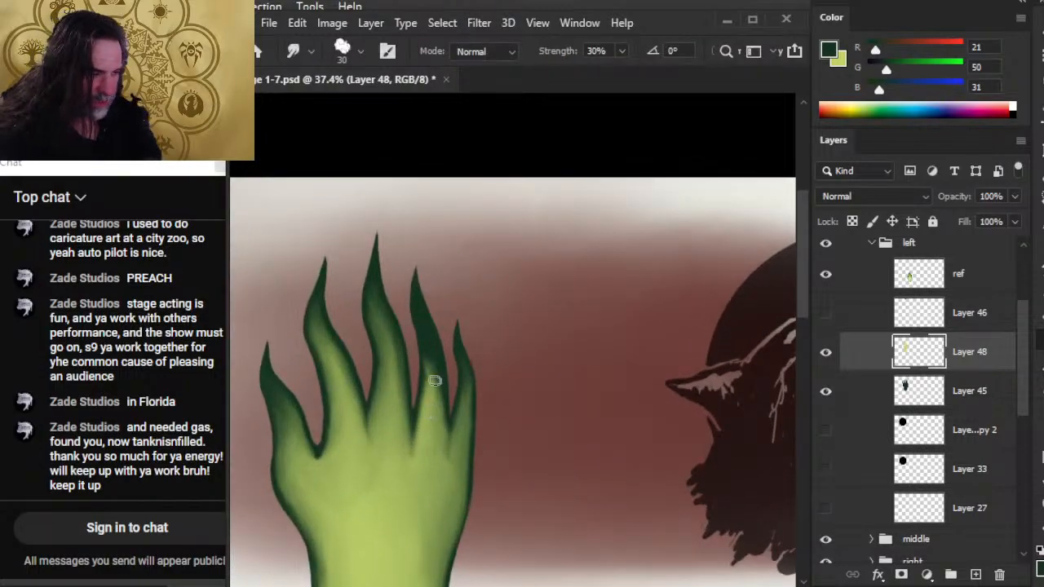
{"action": "left_click_drag", "start_coordinate": [438, 418], "coordinate": [431, 357]}
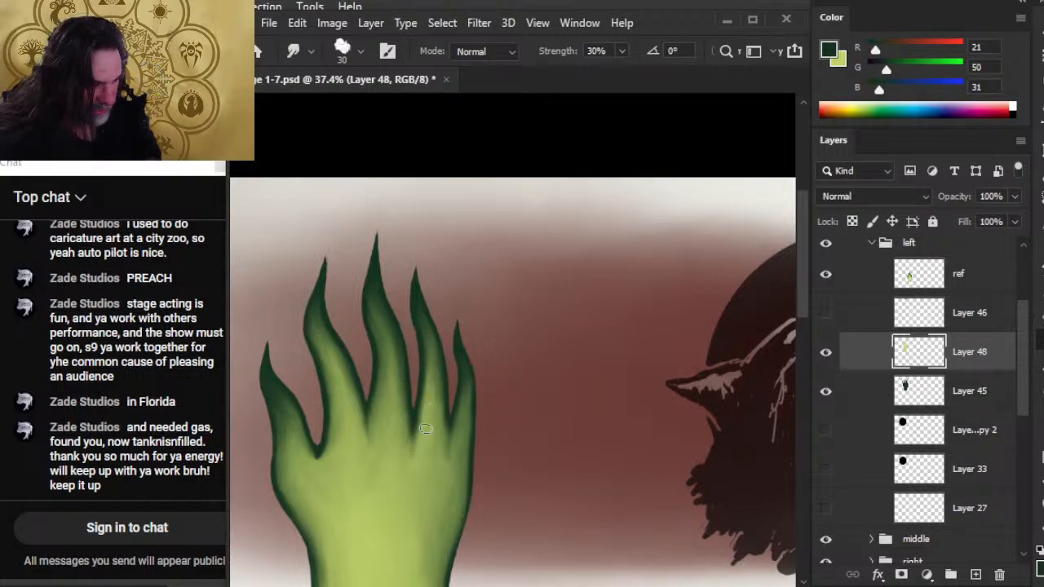
Duplicate Layer 48 and Layer 45 together, keeping the default copy names.
{"action": "key", "text": "z"}
{"action": "mouse_move", "coordinate": [446, 462]}
{"action": "left_mouse_down"}
{"action": "mouse_move", "coordinate": [341, 453]}
{"action": "mouse_move", "coordinate": [504, 250]}
{"action": "left_mouse_up"}
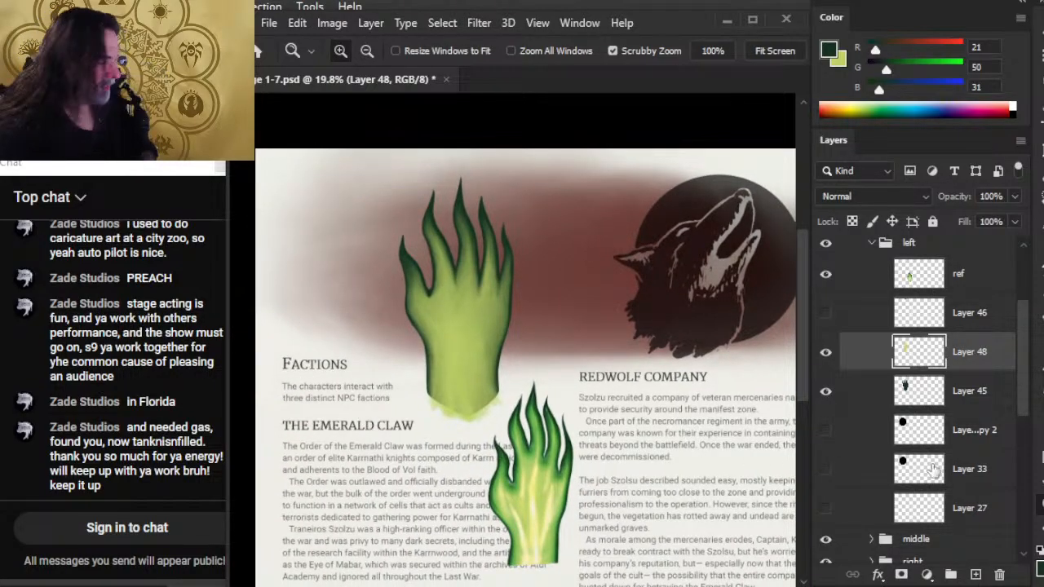
{"action": "left_click", "coordinate": [874, 395], "text": "shift"}
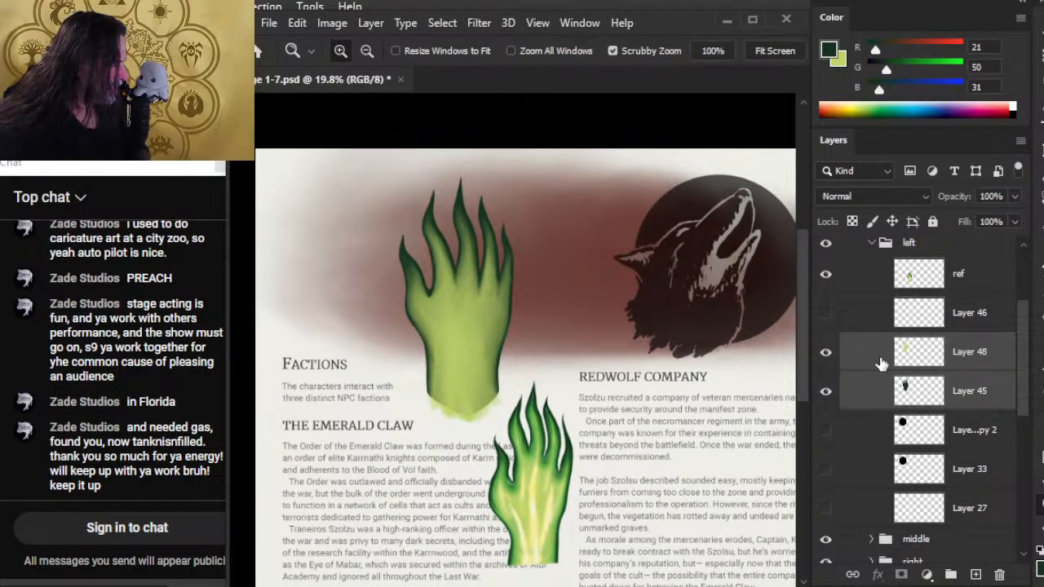
{"action": "right_click", "coordinate": [870, 361]}
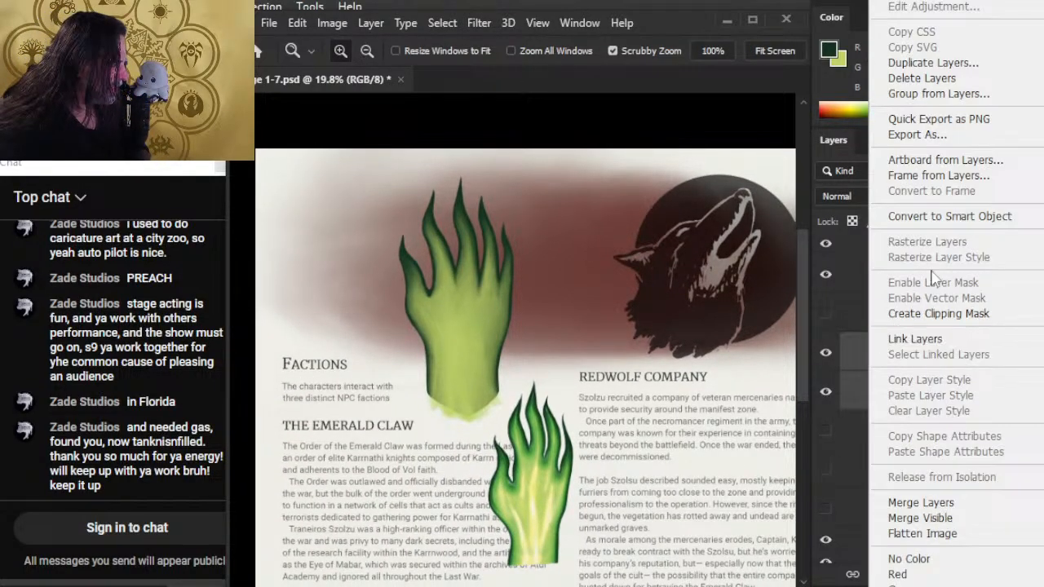
{"action": "left_click", "coordinate": [992, 63]}
{"action": "key", "text": "Return"}
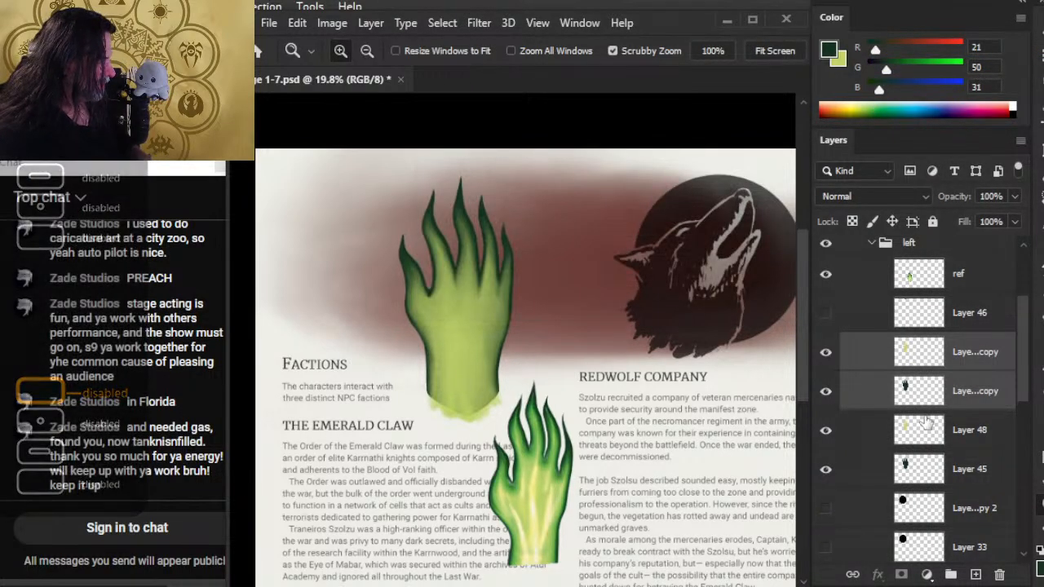
Merge the two copied hand layers into one and hide the original Layer 48 and Layer 45.
{"action": "right_click", "coordinate": [876, 360]}
{"action": "left_click", "coordinate": [929, 499]}
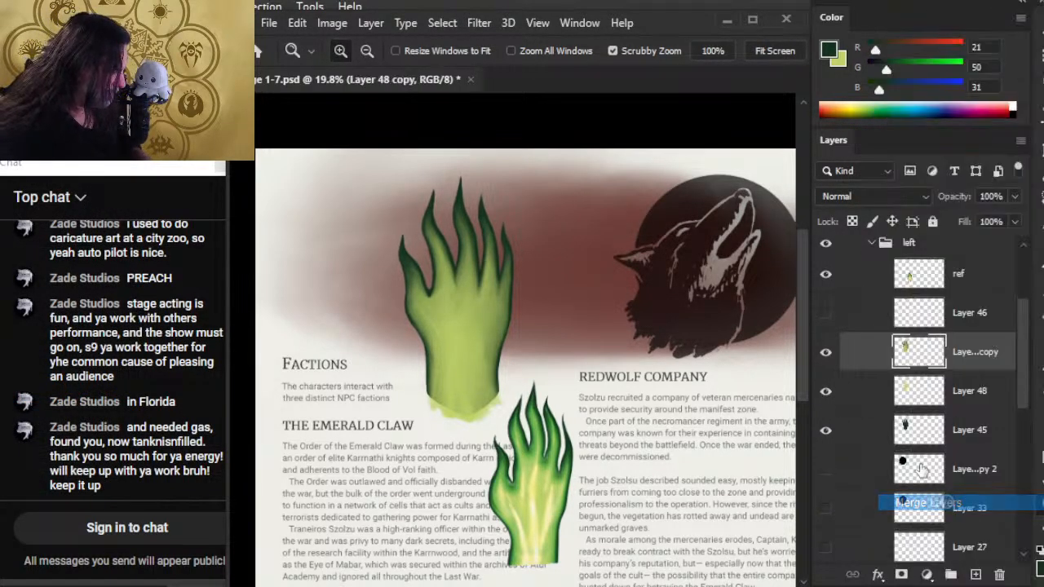
{"action": "left_click_drag", "start_coordinate": [826, 392], "coordinate": [826, 431]}
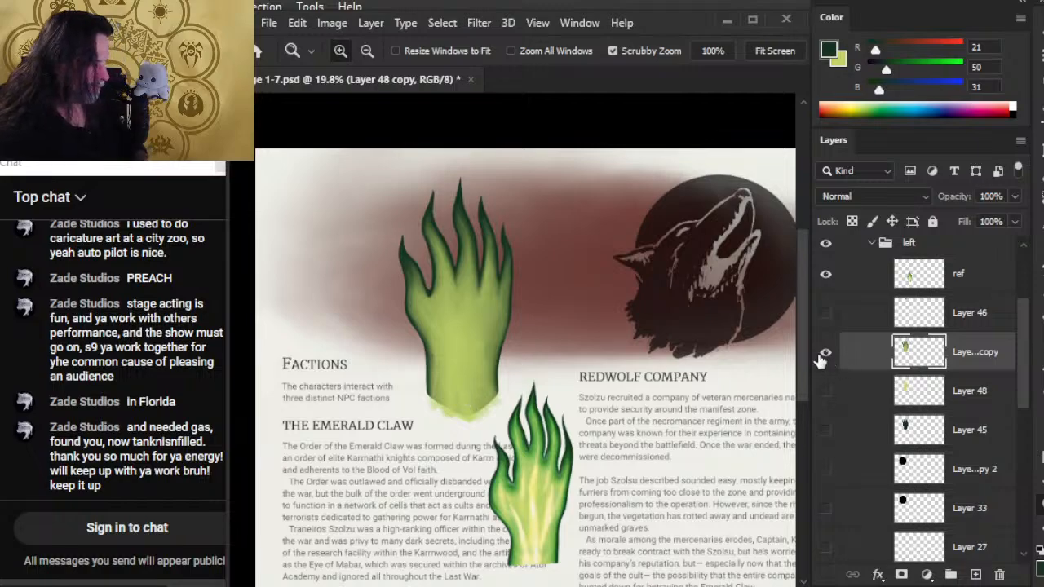
{"action": "key", "text": "e"}
{"action": "key", "text": "]"}
{"action": "left_click", "coordinate": [600, 226], "text": "shift"}
{"action": "key", "text": "ctrl+z"}
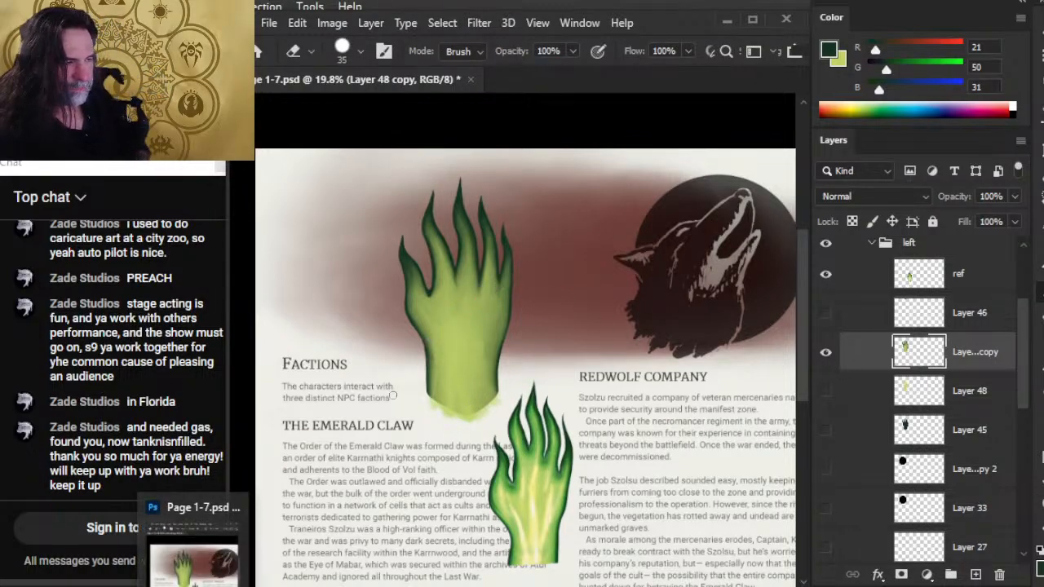
Begin warping the merged hand layer, drawing the thumb side of the wrist inward and shifting the thumb toward the fingers.
{"action": "key", "text": "l"}
{"action": "left_click_drag", "start_coordinate": [394, 226], "coordinate": [375, 271]}
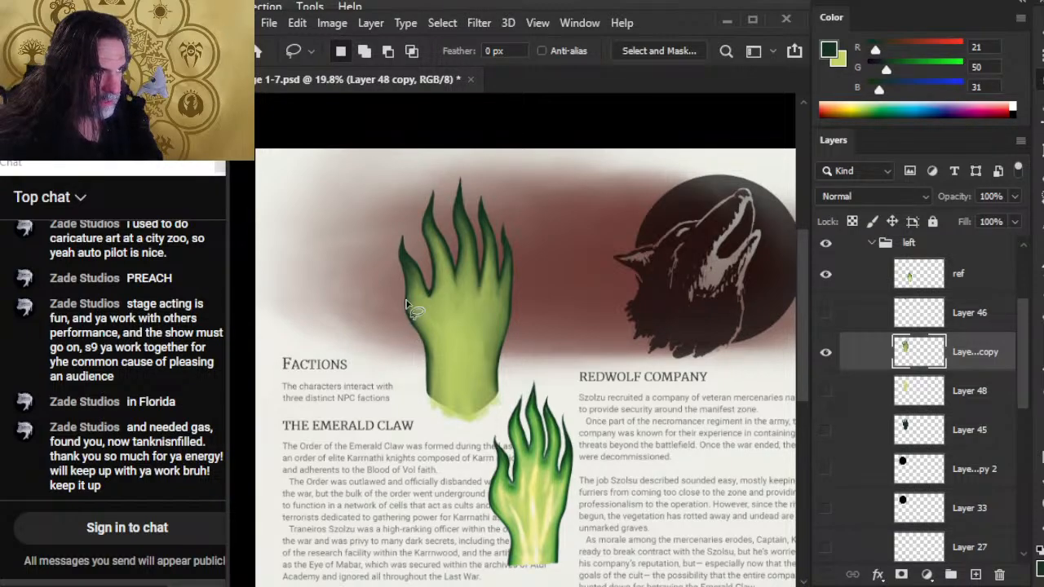
{"action": "right_click", "coordinate": [432, 278]}
{"action": "left_click", "coordinate": [505, 434]}
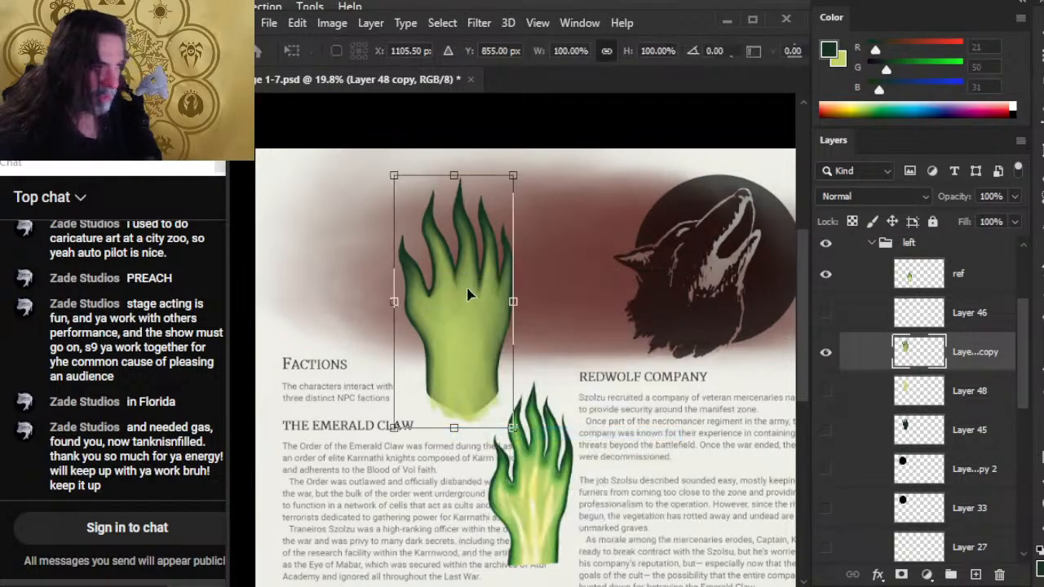
{"action": "right_click", "coordinate": [477, 294]}
{"action": "left_click", "coordinate": [501, 408]}
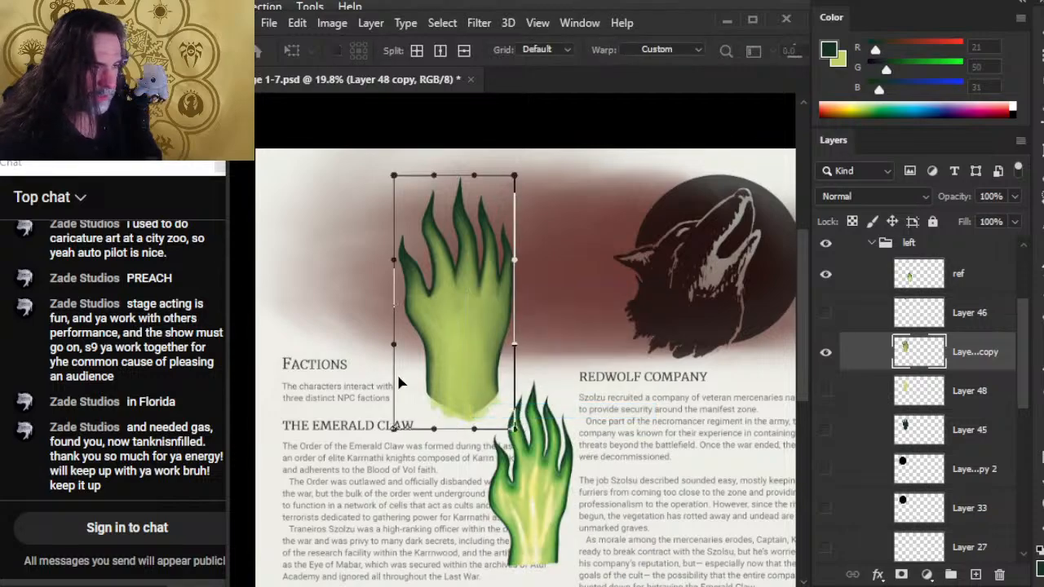
{"action": "mouse_move", "coordinate": [402, 365]}
{"action": "left_mouse_down"}
{"action": "mouse_move", "coordinate": [412, 350]}
{"action": "mouse_move", "coordinate": [414, 365]}
{"action": "left_mouse_up"}
{"action": "left_click_drag", "start_coordinate": [405, 303], "coordinate": [398, 295]}
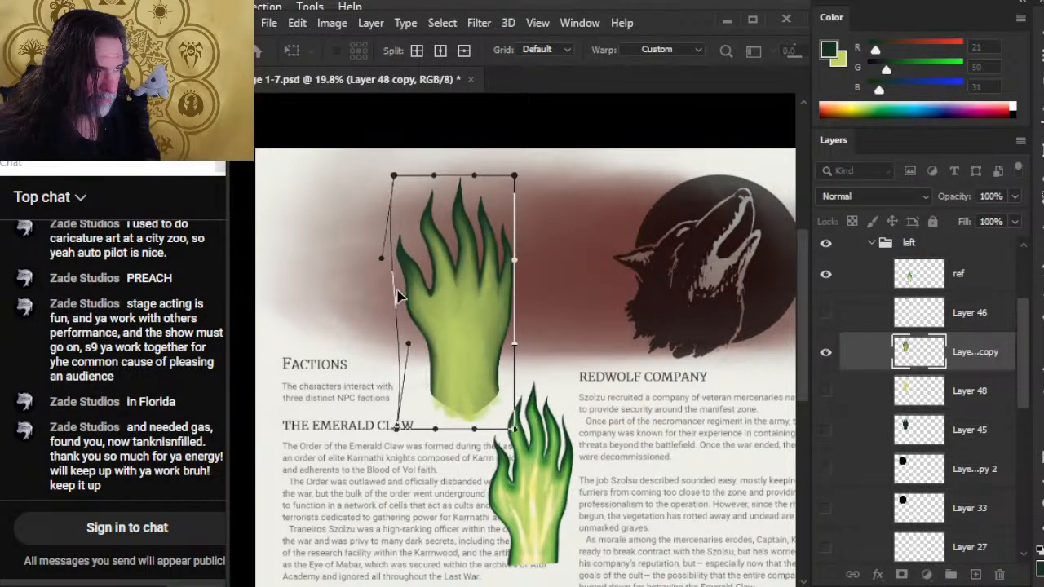
{"action": "left_click_drag", "start_coordinate": [399, 219], "coordinate": [407, 212]}
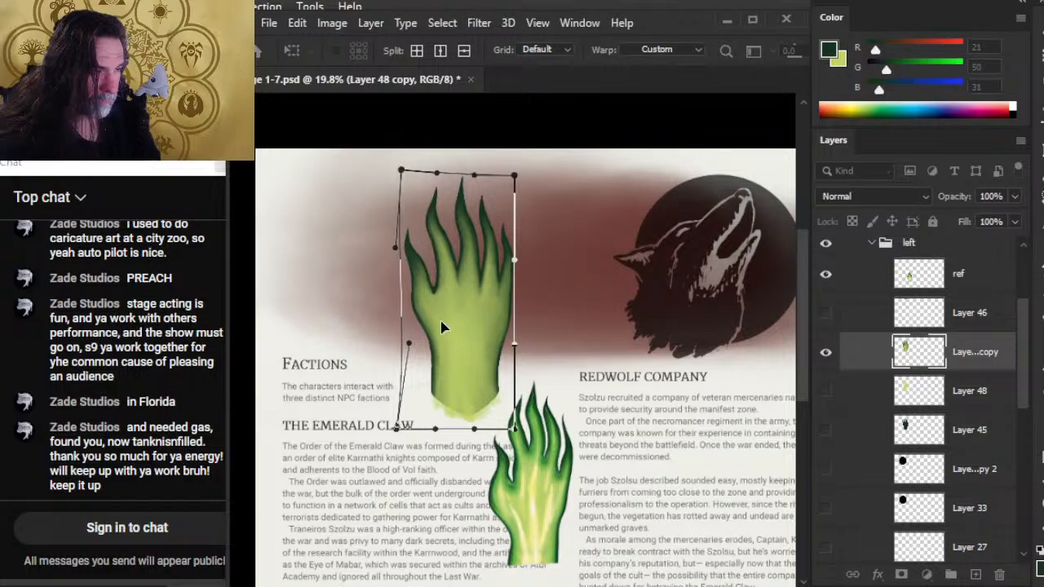
Reshape the palm, wrist and little-finger side of the hand within the warp, and apply the transformation.
{"action": "mouse_move", "coordinate": [441, 320]}
{"action": "left_mouse_down"}
{"action": "mouse_move", "coordinate": [427, 322]}
{"action": "mouse_move", "coordinate": [434, 320]}
{"action": "left_mouse_up"}
{"action": "left_click_drag", "start_coordinate": [435, 371], "coordinate": [446, 370]}
{"action": "left_click_drag", "start_coordinate": [440, 312], "coordinate": [436, 314]}
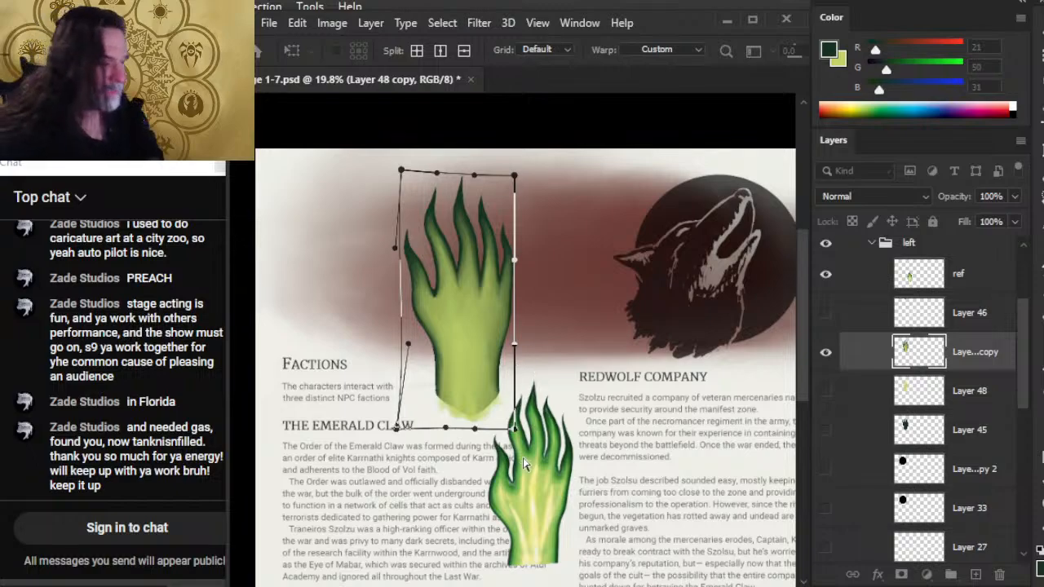
{"action": "left_click_drag", "start_coordinate": [513, 430], "coordinate": [512, 453]}
{"action": "left_click_drag", "start_coordinate": [501, 287], "coordinate": [456, 282]}
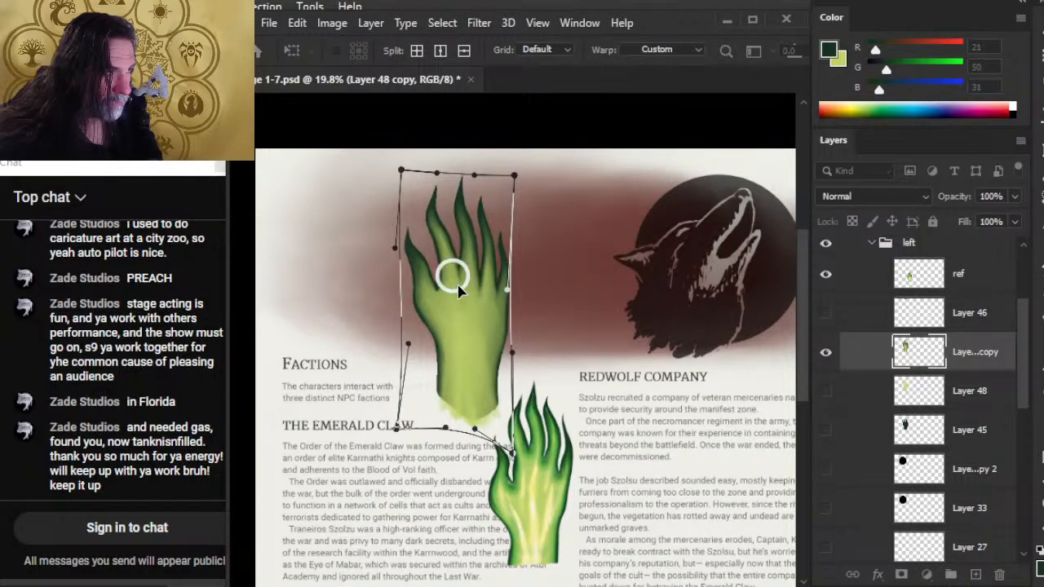
{"action": "left_click_drag", "start_coordinate": [461, 340], "coordinate": [439, 309]}
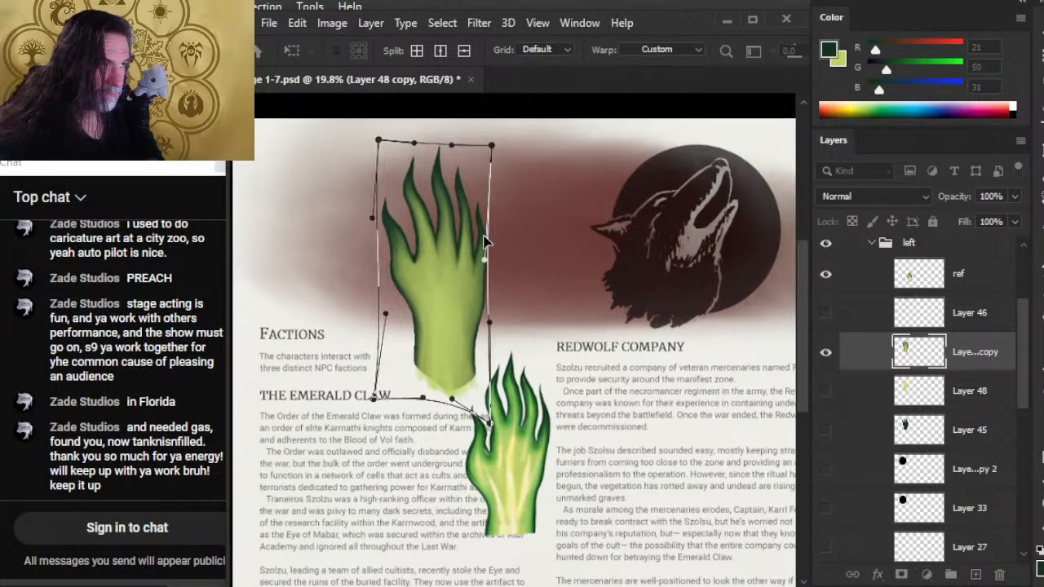
{"action": "left_click_drag", "start_coordinate": [487, 264], "coordinate": [497, 265]}
{"action": "key", "text": "Return"}
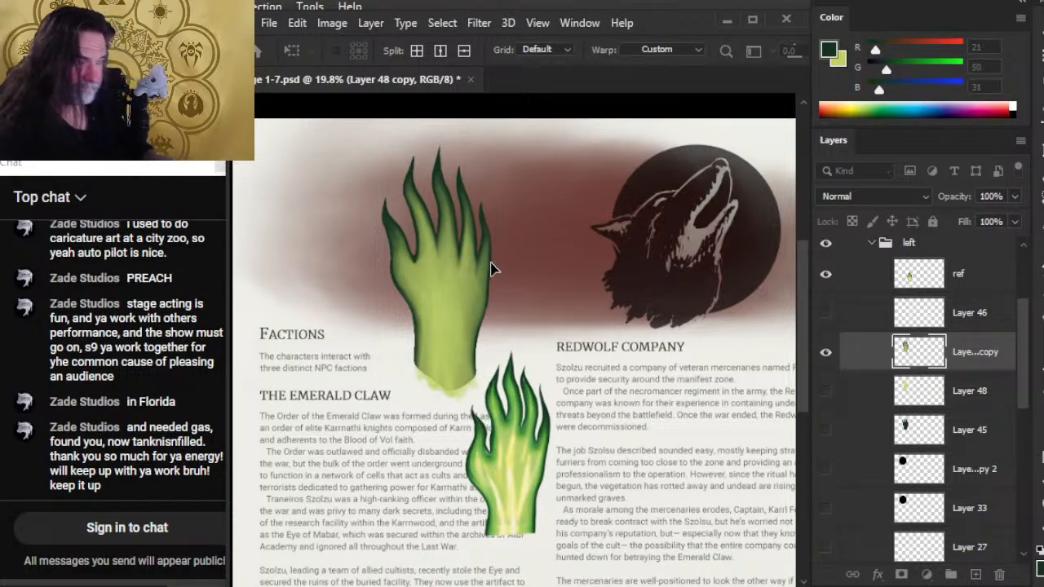
Rotate the merged hand layer by -0.20 degrees using Free Transform.
{"action": "key", "text": "l"}
{"action": "right_click", "coordinate": [554, 377]}
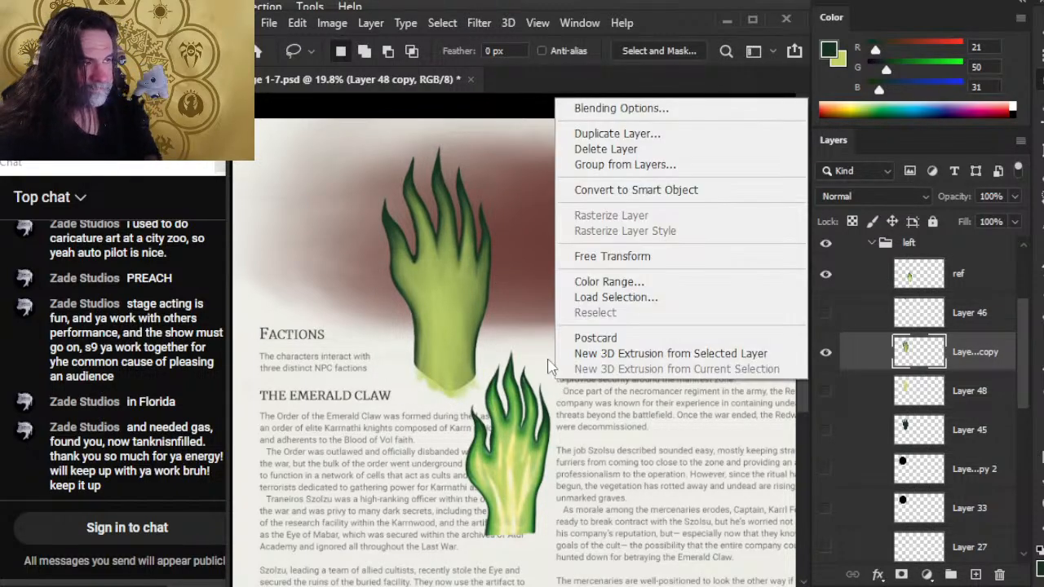
{"action": "left_click", "coordinate": [563, 222]}
{"action": "right_click", "coordinate": [537, 239]}
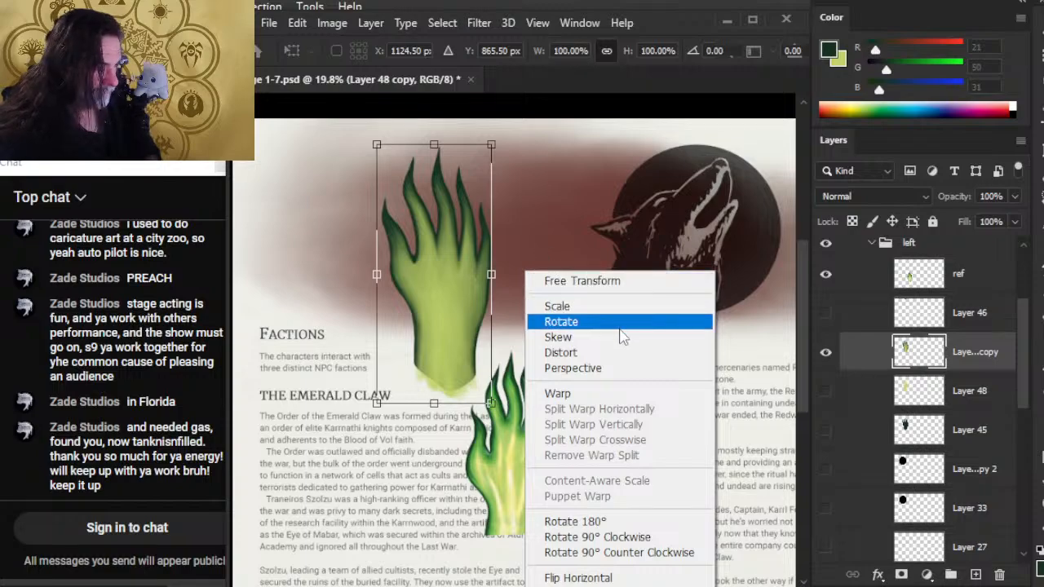
{"action": "left_click", "coordinate": [561, 321]}
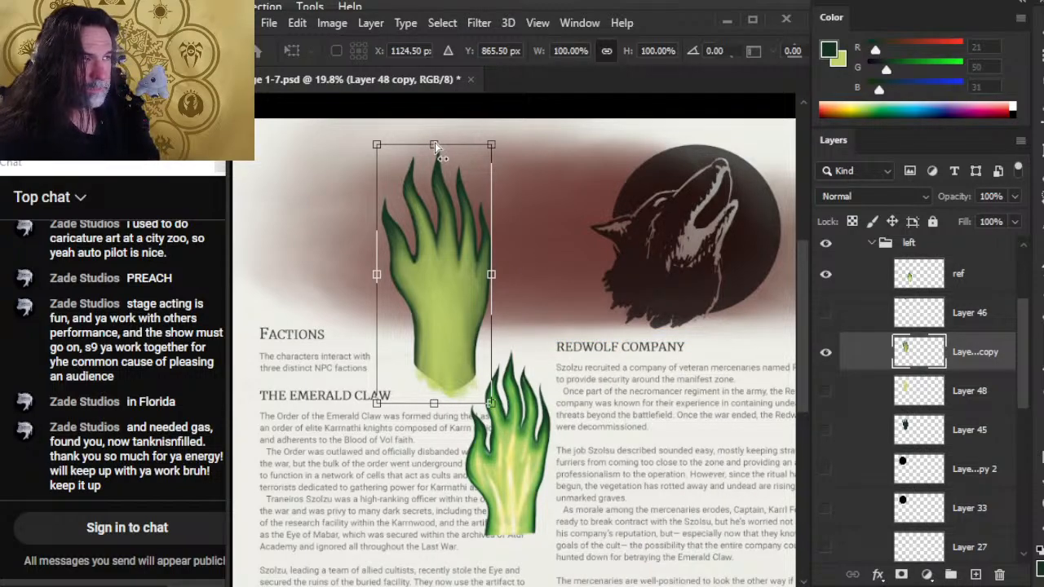
{"action": "mouse_move", "coordinate": [435, 146]}
{"action": "left_mouse_down"}
{"action": "mouse_move", "coordinate": [450, 151]}
{"action": "mouse_move", "coordinate": [436, 138]}
{"action": "left_mouse_up"}
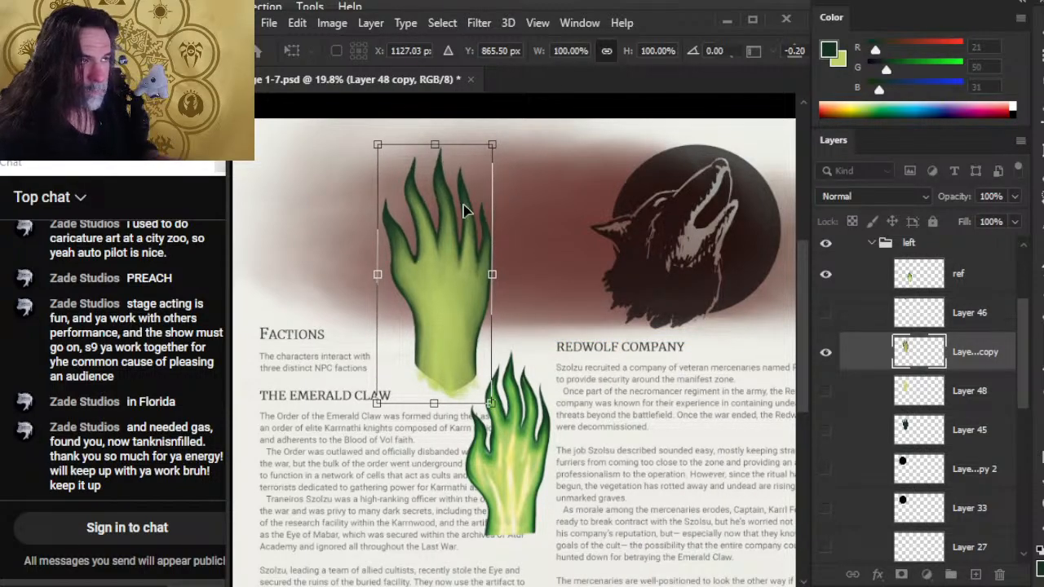
{"action": "key", "text": "Return"}
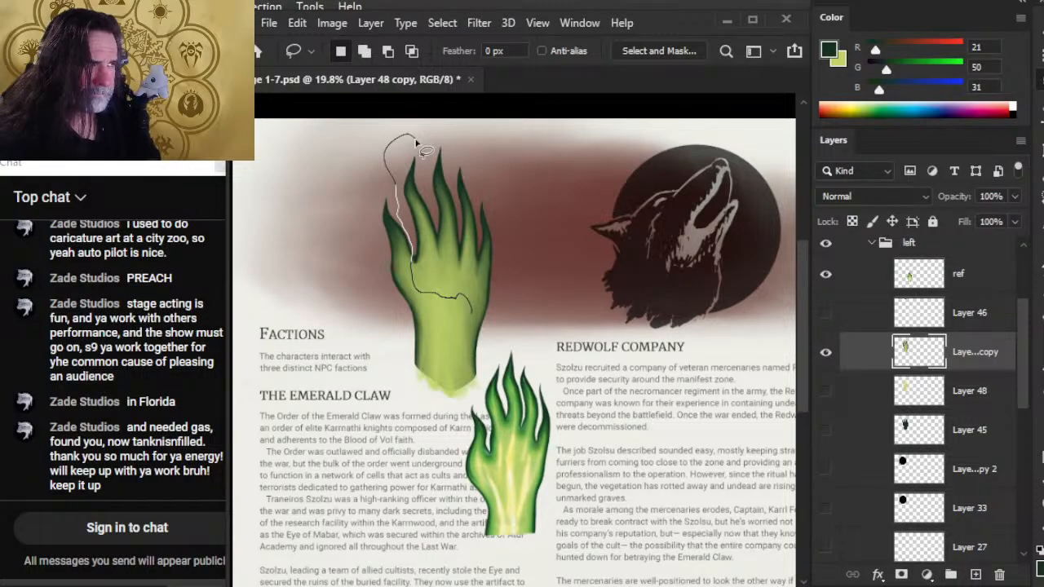
Lasso the four fingers and outer palm edge, warp them slightly downward and toward the thumb, and clear the selection.
{"action": "mouse_move", "coordinate": [471, 312]}
{"action": "left_mouse_down"}
{"action": "mouse_move", "coordinate": [461, 393]}
{"action": "mouse_move", "coordinate": [530, 269]}
{"action": "mouse_move", "coordinate": [456, 145]}
{"action": "left_mouse_up"}
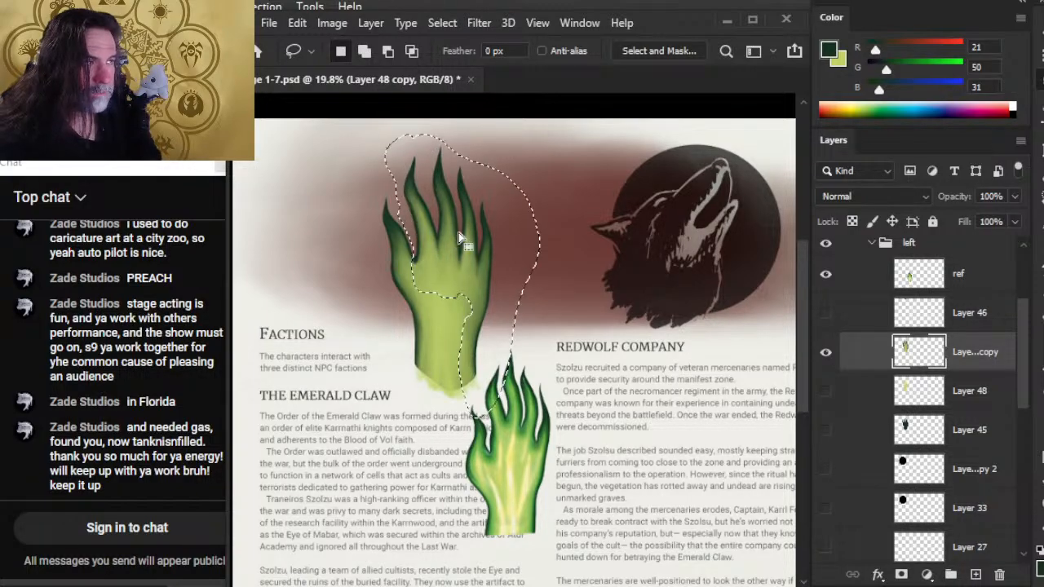
{"action": "right_click", "coordinate": [459, 237]}
{"action": "left_click", "coordinate": [587, 410]}
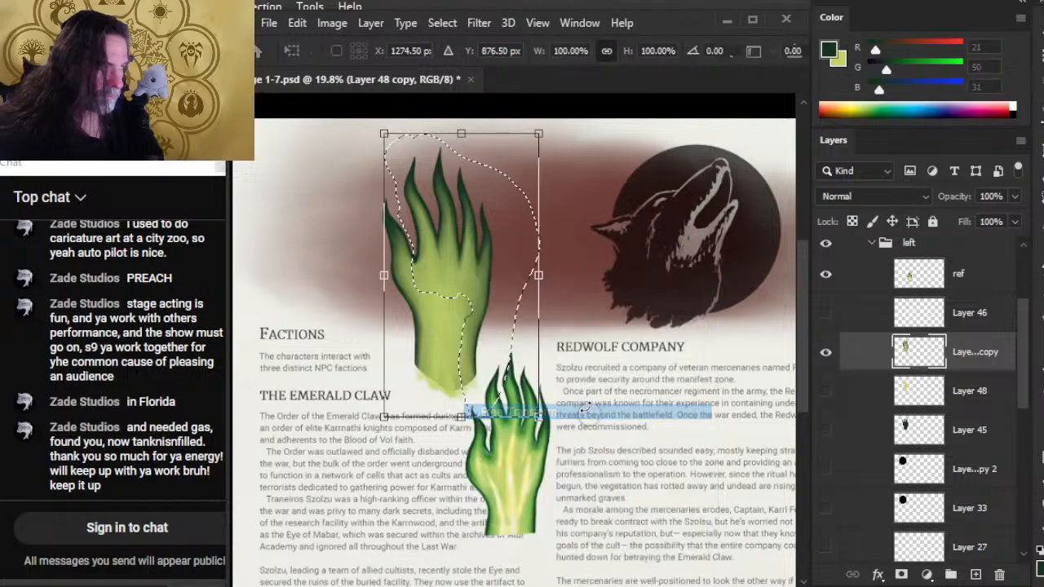
{"action": "right_click", "coordinate": [404, 205]}
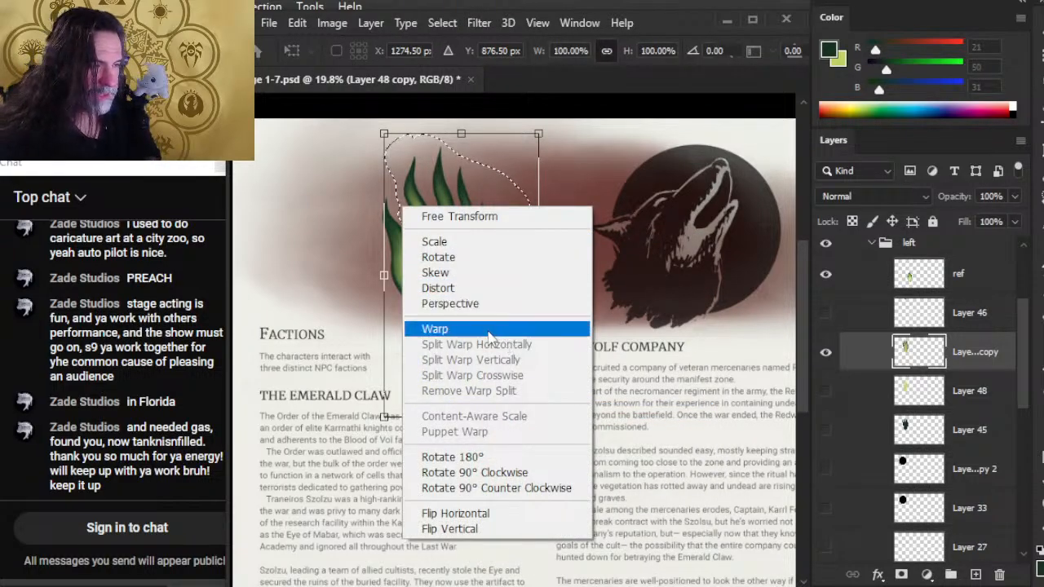
{"action": "left_click", "coordinate": [488, 333]}
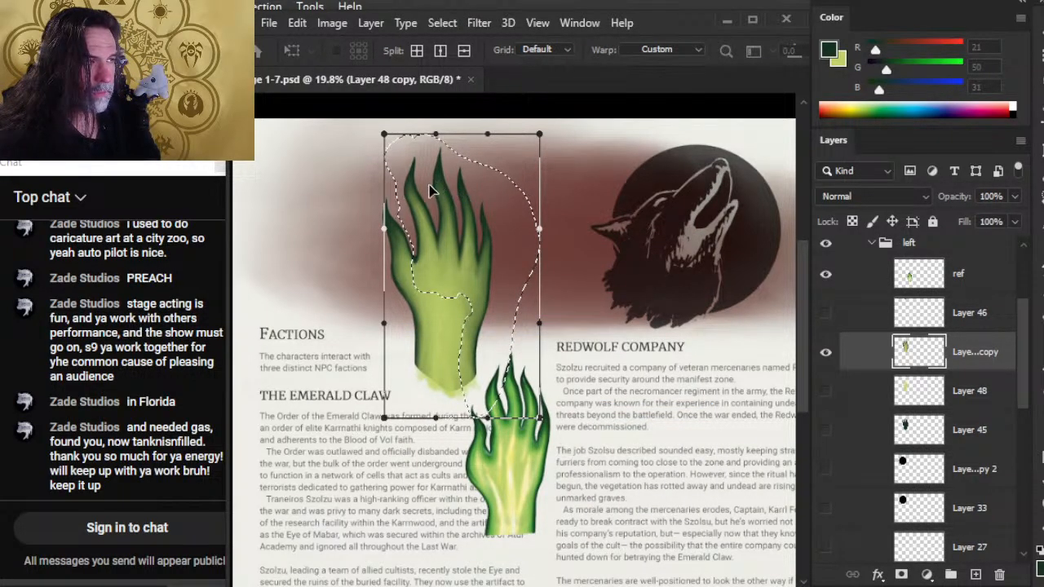
{"action": "left_click_drag", "start_coordinate": [421, 192], "coordinate": [428, 199]}
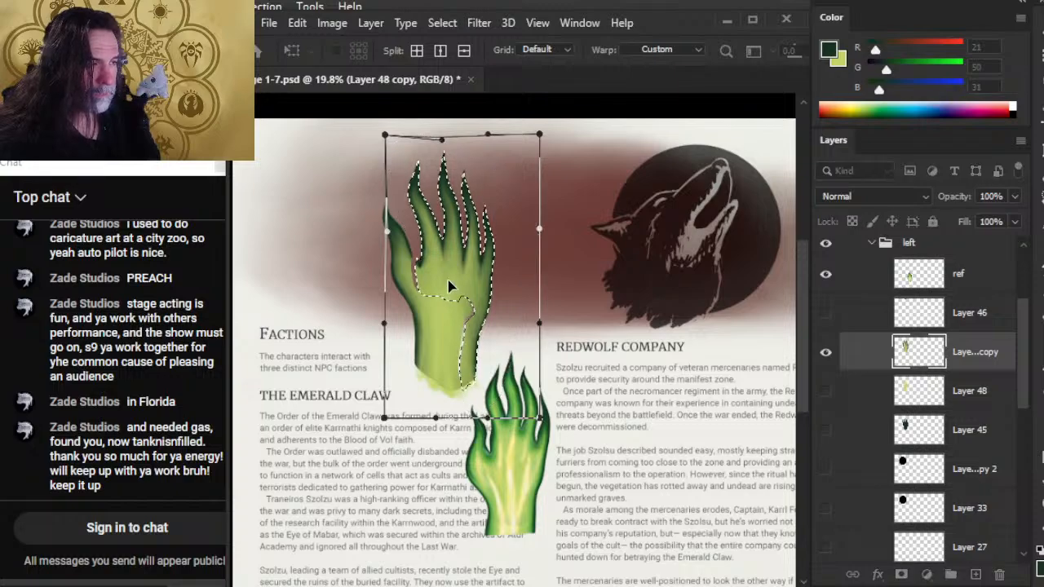
{"action": "left_click_drag", "start_coordinate": [448, 280], "coordinate": [442, 280]}
{"action": "left_click_drag", "start_coordinate": [485, 240], "coordinate": [480, 249]}
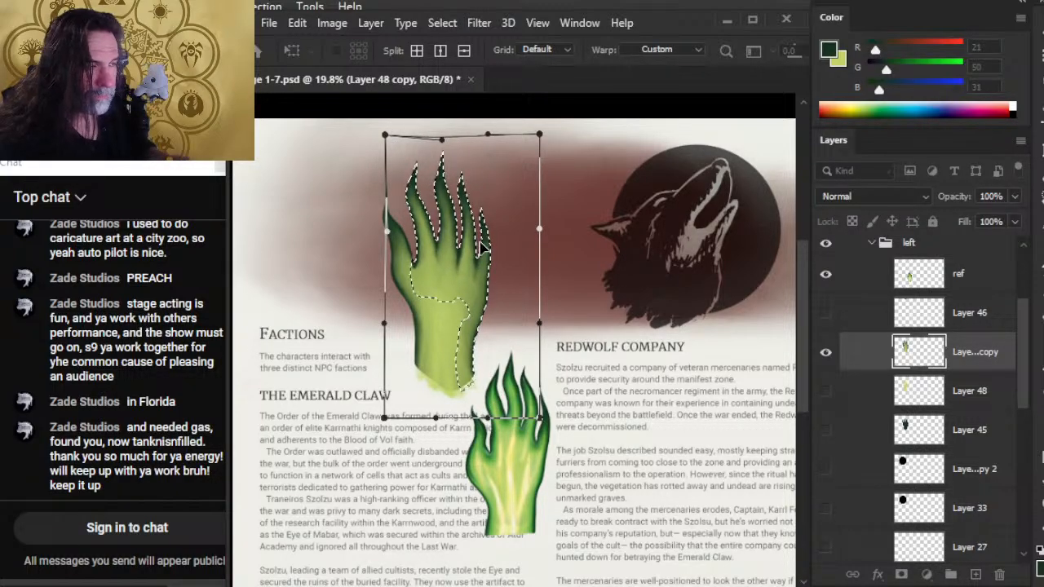
{"action": "key", "text": "Return"}
{"action": "key", "text": "ctrl+d"}
Smudge the greens along both sides of the wrist and lower palm at 30% strength to smooth the warped area.
{"action": "key", "text": "z"}
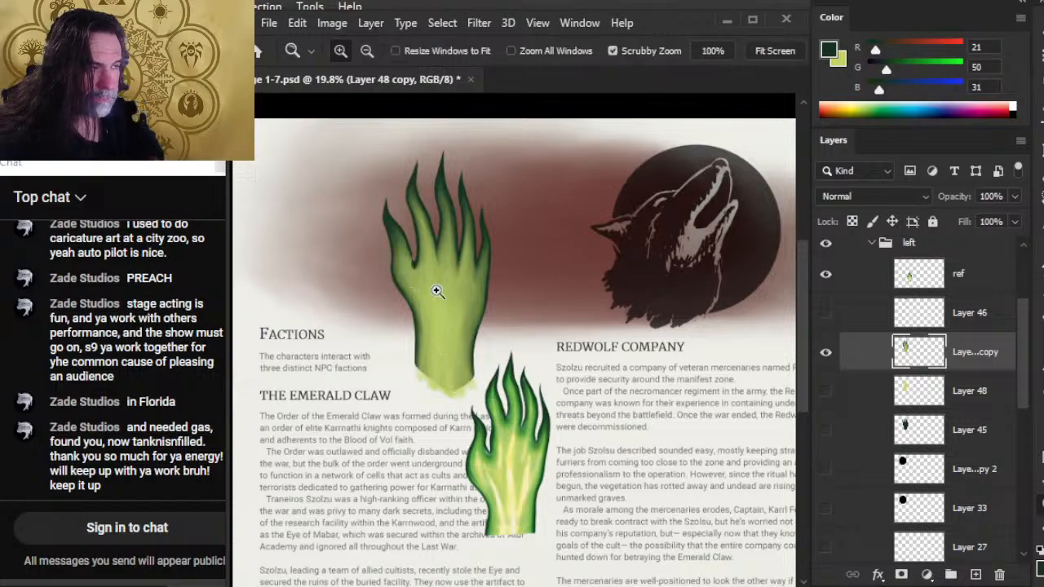
{"action": "mouse_move", "coordinate": [400, 276]}
{"action": "left_mouse_down"}
{"action": "mouse_move", "coordinate": [440, 275]}
{"action": "mouse_move", "coordinate": [415, 222]}
{"action": "mouse_move", "coordinate": [424, 247]}
{"action": "mouse_move", "coordinate": [410, 243]}
{"action": "mouse_move", "coordinate": [427, 262]}
{"action": "mouse_move", "coordinate": [402, 224]}
{"action": "mouse_move", "coordinate": [399, 189]}
{"action": "mouse_move", "coordinate": [415, 212]}
{"action": "mouse_move", "coordinate": [394, 185]}
{"action": "mouse_move", "coordinate": [418, 246]}
{"action": "mouse_move", "coordinate": [385, 297]}
{"action": "mouse_move", "coordinate": [390, 250]}
{"action": "mouse_move", "coordinate": [390, 290]}
{"action": "mouse_move", "coordinate": [425, 362]}
{"action": "mouse_move", "coordinate": [437, 424]}
{"action": "mouse_move", "coordinate": [435, 351]}
{"action": "left_mouse_up"}
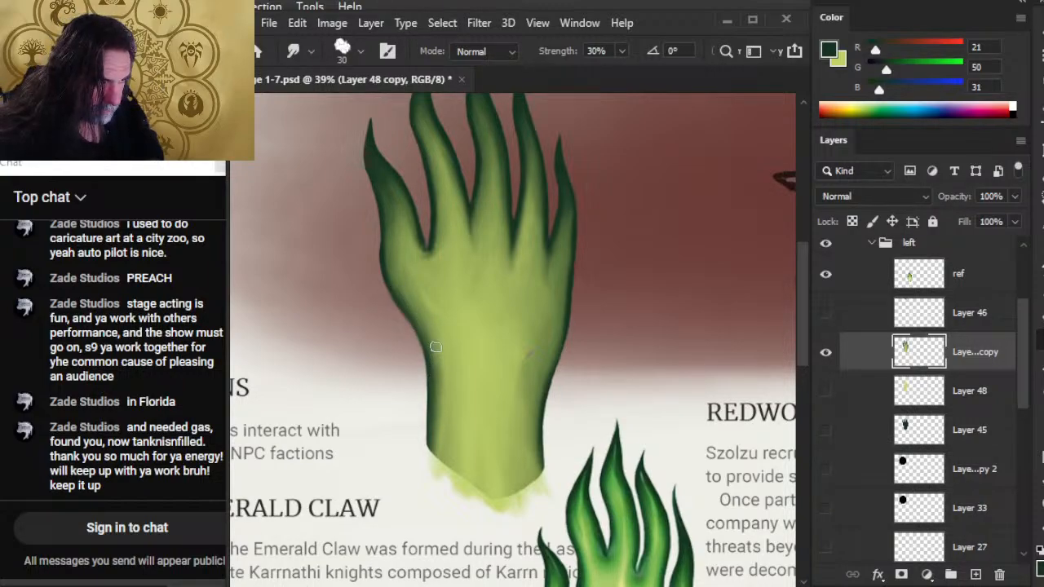
{"action": "mouse_move", "coordinate": [540, 351]}
{"action": "left_mouse_down"}
{"action": "mouse_move", "coordinate": [558, 325]}
{"action": "mouse_move", "coordinate": [549, 306]}
{"action": "mouse_move", "coordinate": [509, 418]}
{"action": "mouse_move", "coordinate": [520, 333]}
{"action": "mouse_move", "coordinate": [526, 394]}
{"action": "mouse_move", "coordinate": [531, 372]}
{"action": "mouse_move", "coordinate": [534, 380]}
{"action": "mouse_move", "coordinate": [542, 500]}
{"action": "mouse_move", "coordinate": [543, 428]}
{"action": "mouse_move", "coordinate": [437, 415]}
{"action": "mouse_move", "coordinate": [449, 373]}
{"action": "mouse_move", "coordinate": [435, 412]}
{"action": "mouse_move", "coordinate": [450, 413]}
{"action": "left_mouse_up"}
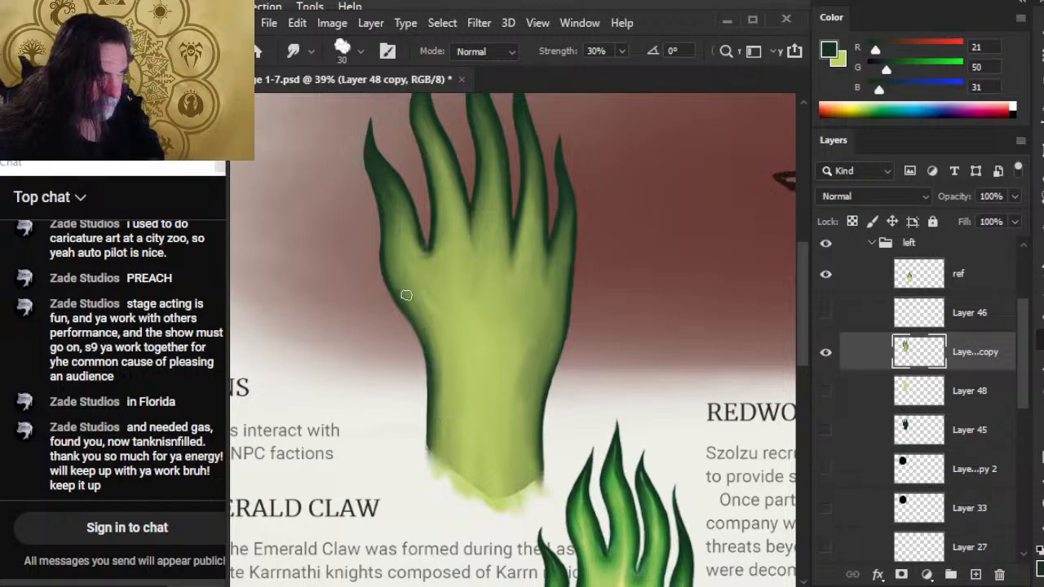
Lasso the thumb with its base, move it slightly down along the hand, and clear the selection.
{"action": "key", "text": "z"}
{"action": "left_click_drag", "start_coordinate": [476, 335], "coordinate": [426, 334]}
{"action": "key", "text": "l"}
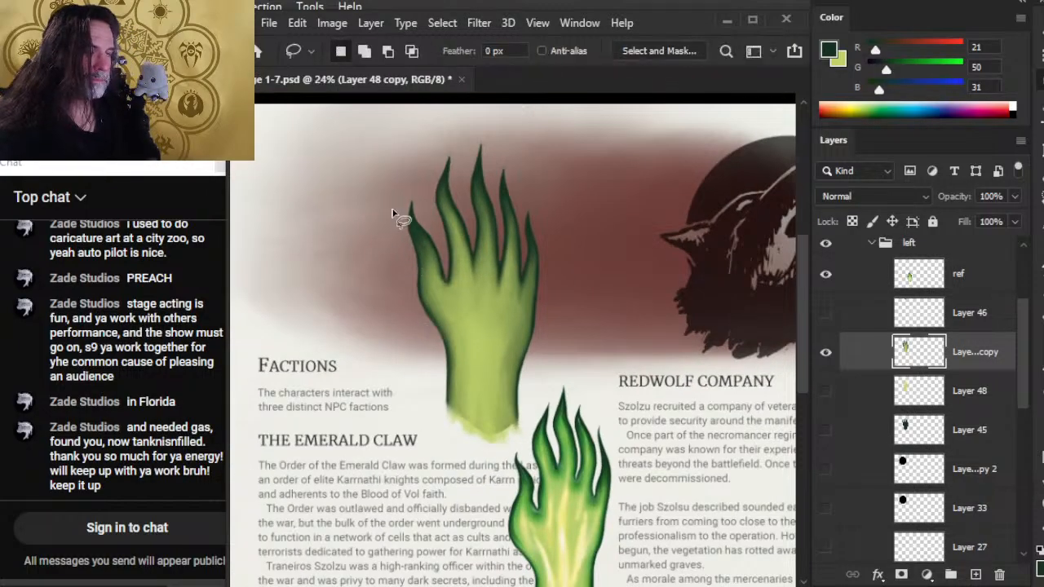
{"action": "left_click_drag", "start_coordinate": [385, 253], "coordinate": [405, 331]}
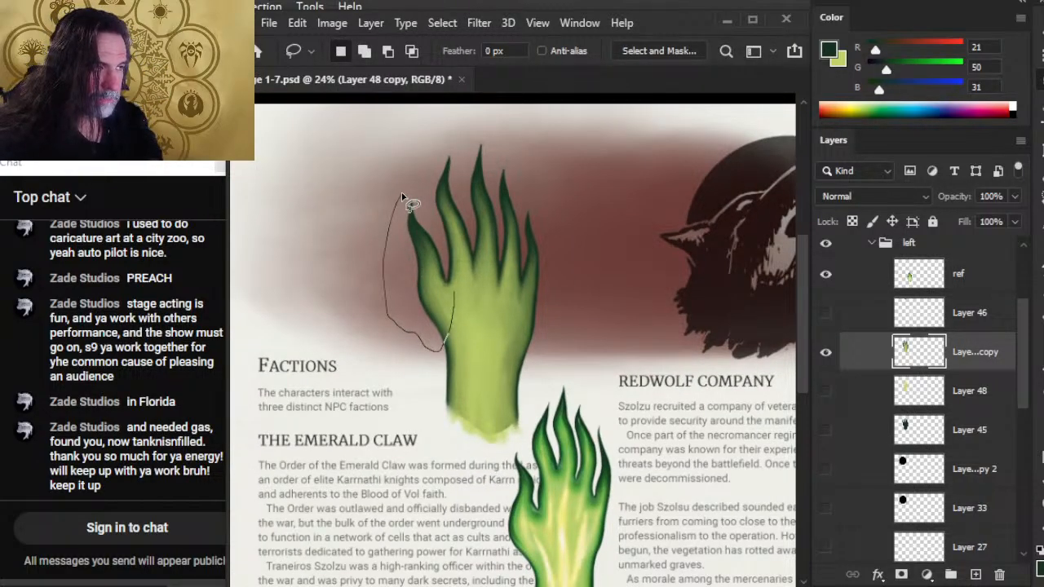
{"action": "left_click_drag", "start_coordinate": [401, 196], "coordinate": [404, 197]}
{"action": "key", "text": "v"}
{"action": "left_click_drag", "start_coordinate": [421, 284], "coordinate": [423, 296]}
{"action": "key", "text": "l"}
{"action": "left_click", "coordinate": [410, 355]}
Smudge the moved thumb's outline and base into the palm, and erase rough edges around the thumb.
{"action": "key", "text": "r"}
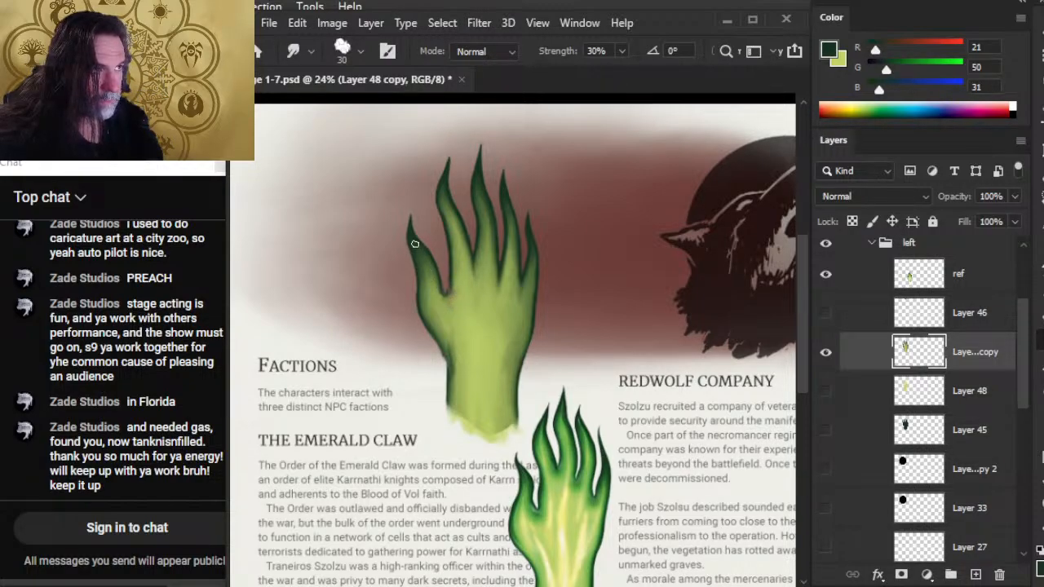
{"action": "key", "text": "e"}
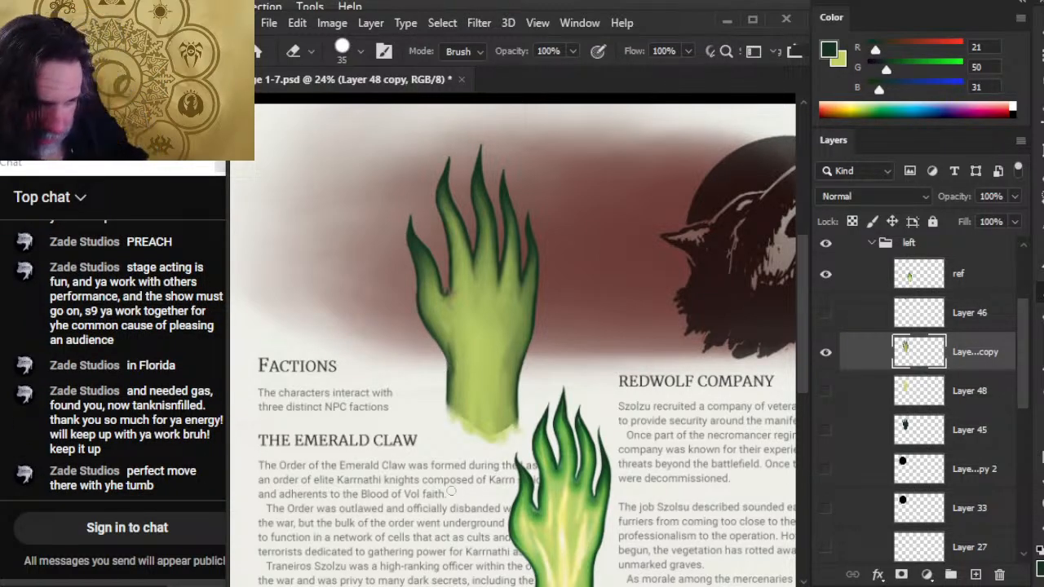
{"action": "key", "text": "r"}
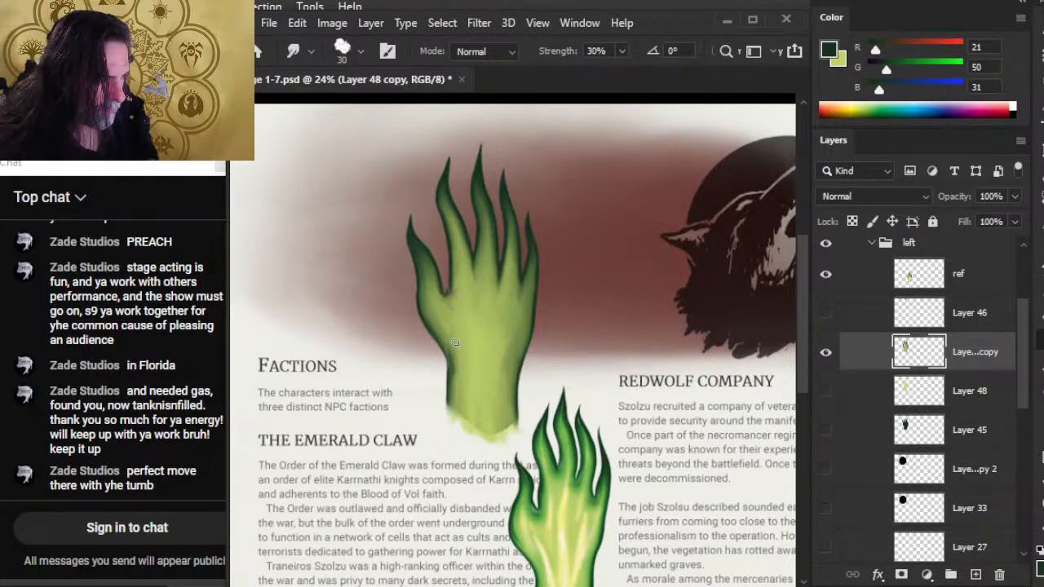
{"action": "mouse_move", "coordinate": [541, 423]}
{"action": "left_mouse_down"}
{"action": "mouse_move", "coordinate": [524, 303]}
{"action": "mouse_move", "coordinate": [509, 297]}
{"action": "left_mouse_up"}
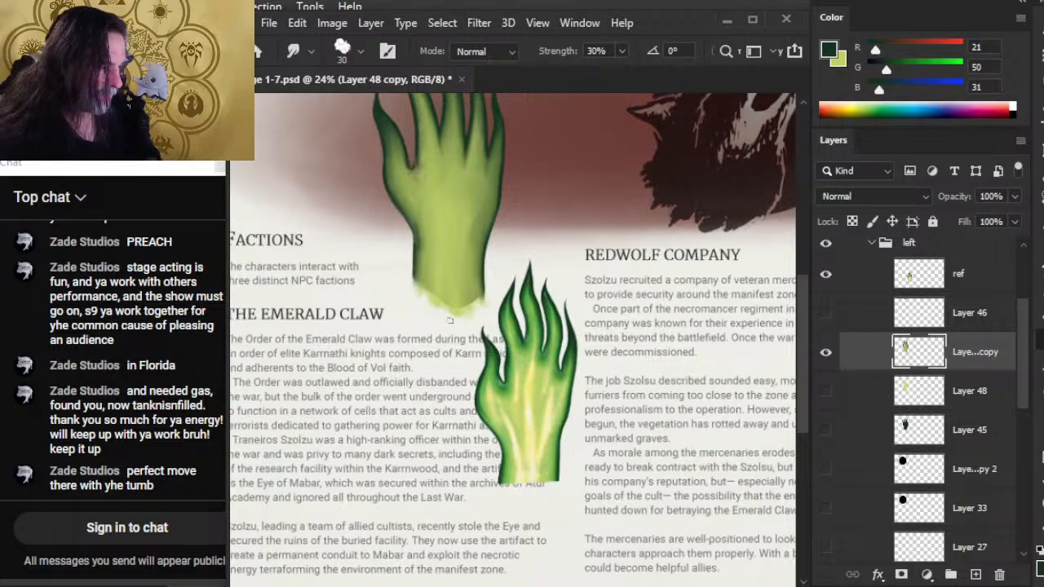
{"action": "left_click_drag", "start_coordinate": [457, 263], "coordinate": [453, 418]}
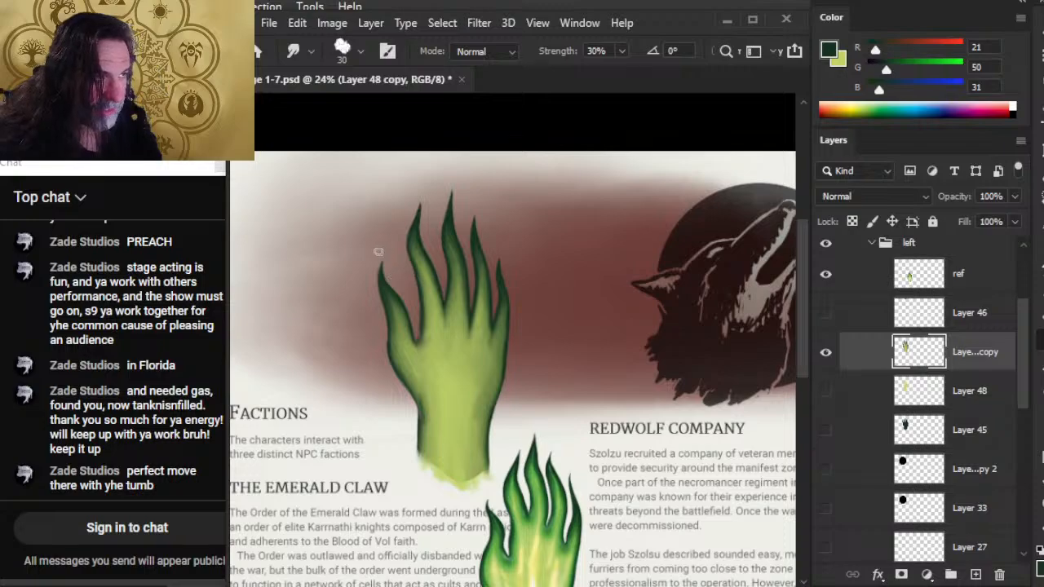
{"action": "key", "text": "e"}
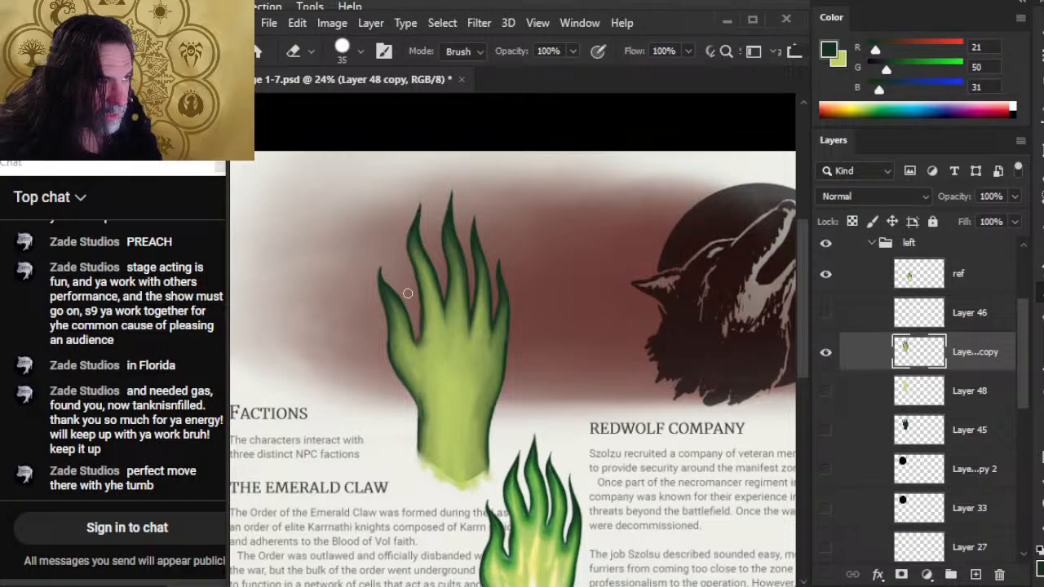
{"action": "key", "text": "r"}
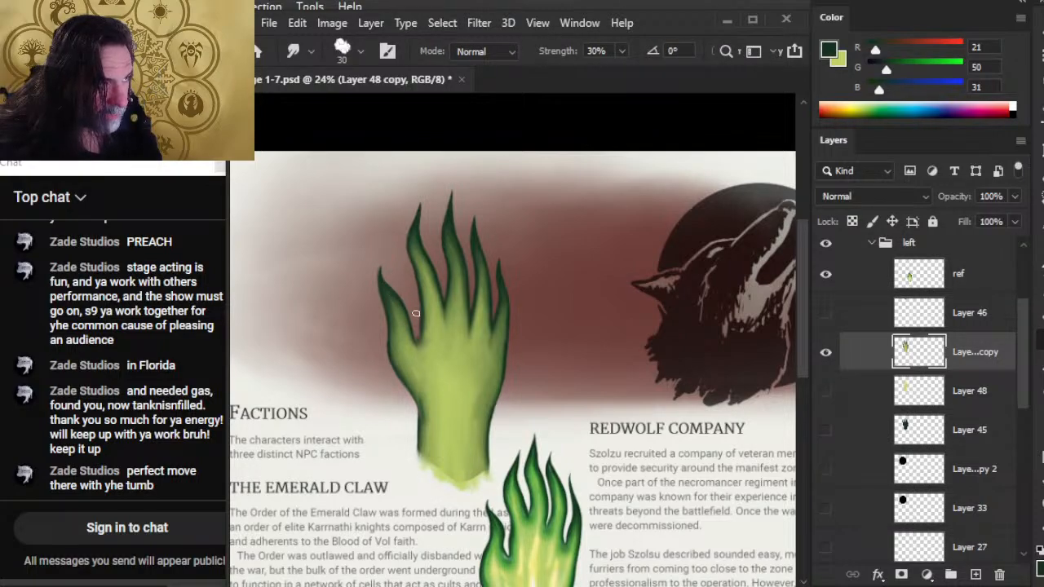
Show the dark green silhouette on Layer 45 and hide the merged hand copy, with the Brush tool active.
{"action": "key", "text": "z"}
{"action": "left_click_drag", "start_coordinate": [367, 283], "coordinate": [424, 338]}
{"action": "key", "text": "b"}
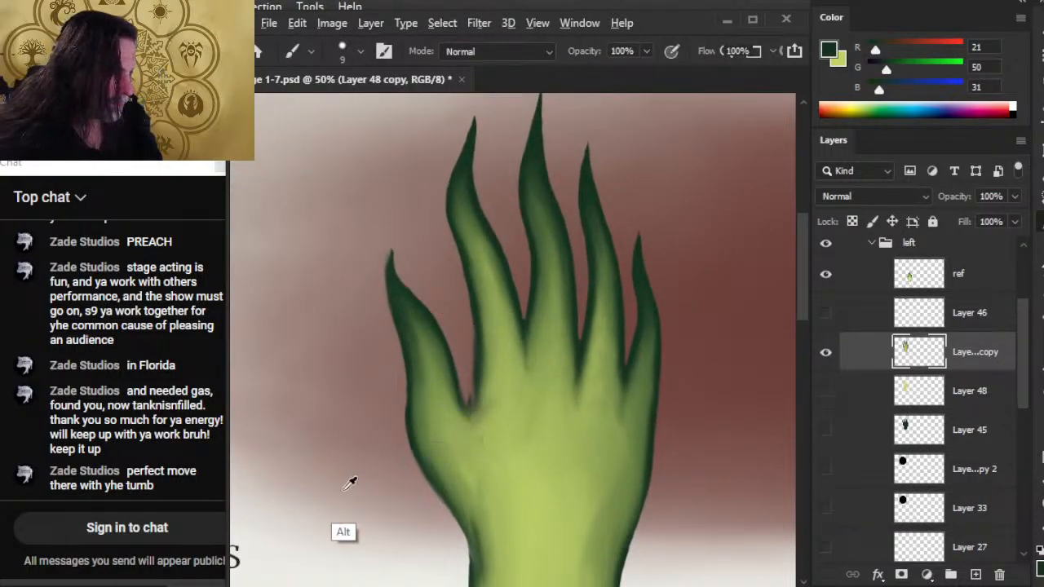
{"action": "left_click", "coordinate": [825, 430]}
{"action": "left_click", "coordinate": [825, 353]}
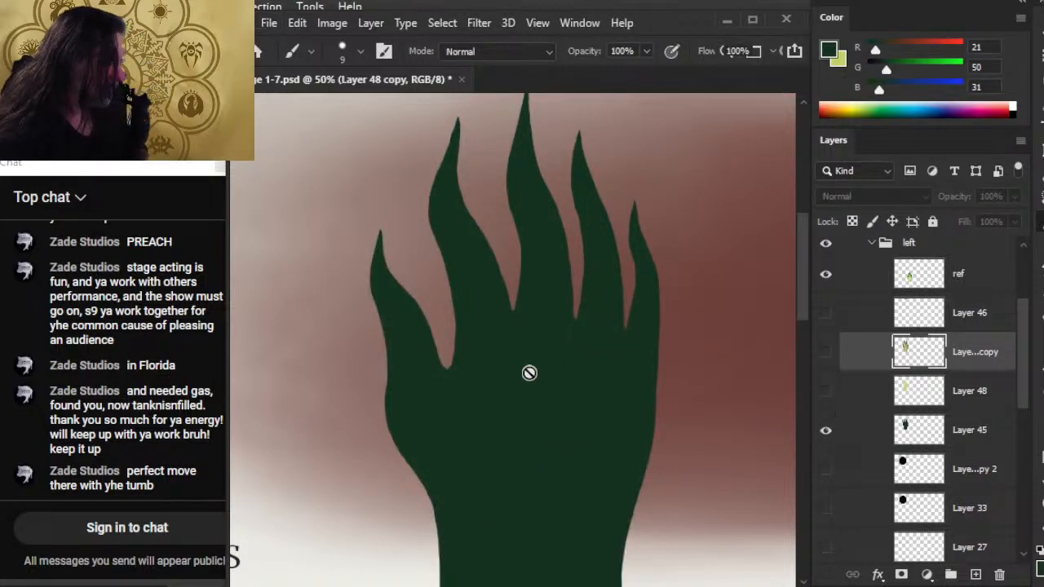
On Layer 45, paint a dark green color swatch beside the hand with an 80 px brush.
{"action": "left_click", "coordinate": [961, 433]}
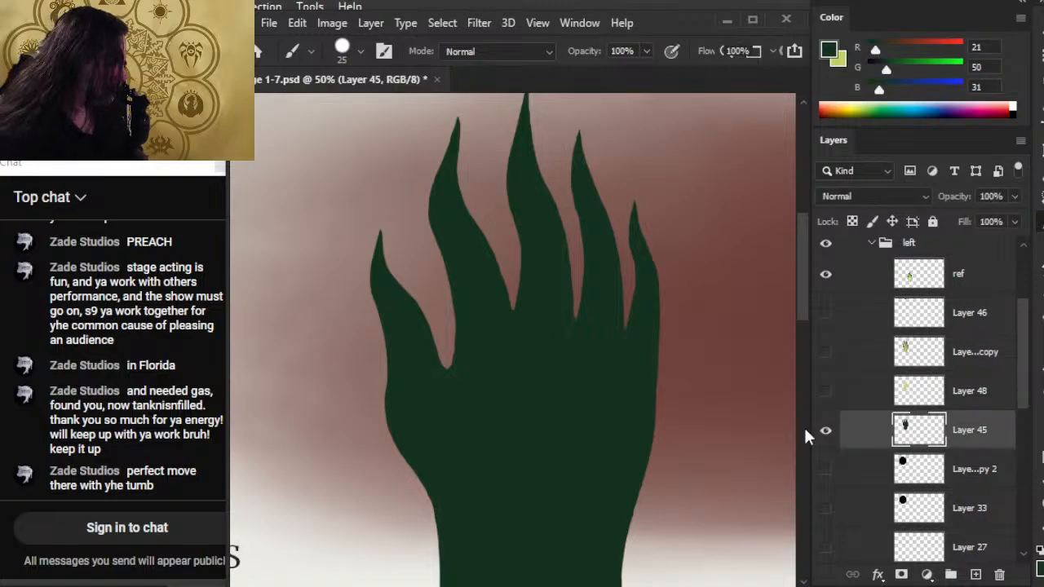
{"action": "key", "text": "bracketright"}
{"action": "key", "text": "bracketright"}
{"action": "key", "text": "bracketright"}
{"action": "key", "text": "bracketright"}
{"action": "key", "text": "bracketright"}
{"action": "key", "text": "bracketright"}
{"action": "key", "text": "bracketright"}
{"action": "key", "text": "bracketright"}
{"action": "left_click", "coordinate": [299, 214]}
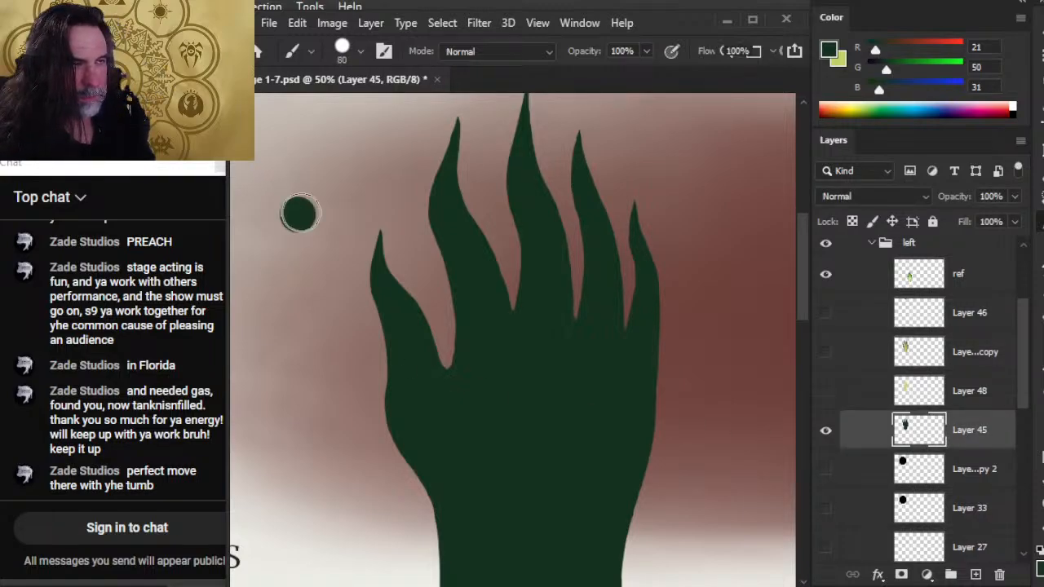
{"action": "left_click_drag", "start_coordinate": [299, 214], "coordinate": [310, 188]}
Show the merged hand copy, sample the palm's light green, and paint a second swatch just below the dark green one.
{"action": "left_click", "coordinate": [825, 351]}
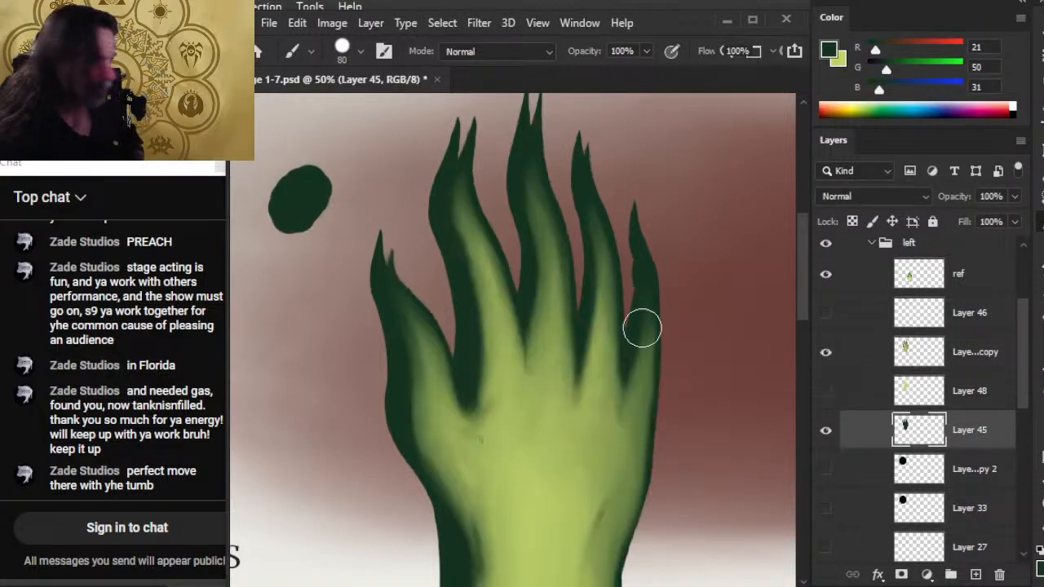
{"action": "left_click", "coordinate": [550, 444], "text": "alt"}
{"action": "left_click_drag", "start_coordinate": [279, 245], "coordinate": [299, 261]}
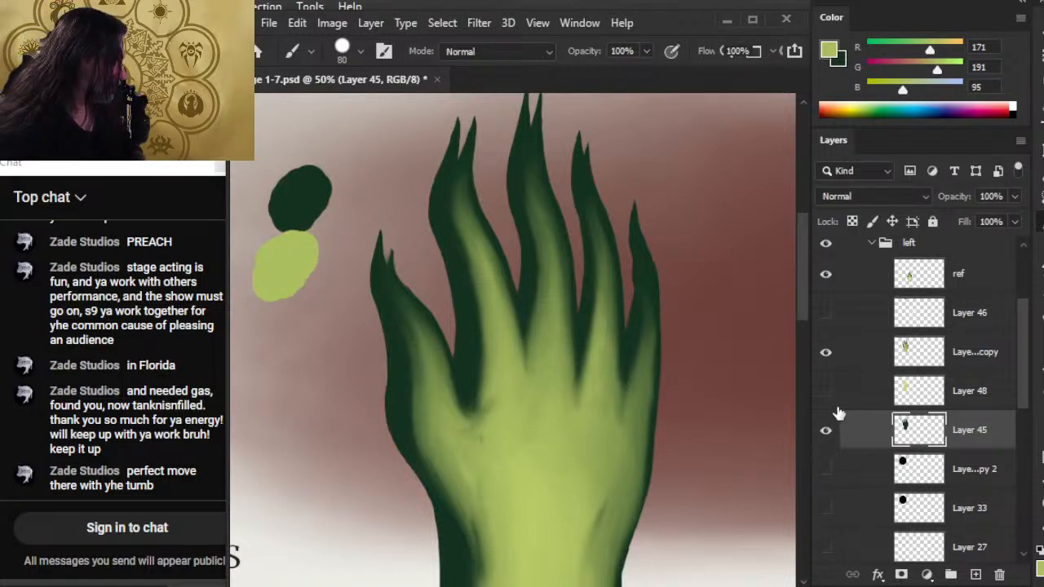
{"action": "left_click", "coordinate": [826, 431]}
{"action": "left_click", "coordinate": [826, 431]}
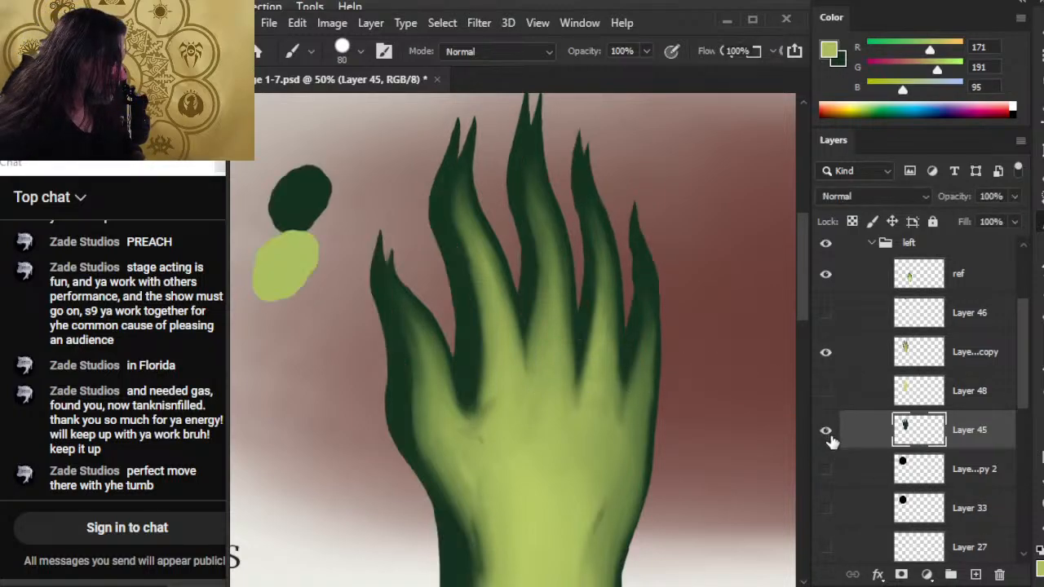
Lasso and cut both swatches from Layer 45 onto their own layer, hide Layer 45, and place the swatch layer above Layer 46.
{"action": "key", "text": "l"}
{"action": "mouse_move", "coordinate": [300, 138]}
{"action": "left_mouse_down"}
{"action": "mouse_move", "coordinate": [232, 214]}
{"action": "mouse_move", "coordinate": [253, 335]}
{"action": "mouse_move", "coordinate": [341, 238]}
{"action": "mouse_move", "coordinate": [299, 140]}
{"action": "left_mouse_up"}
{"action": "key", "text": "ctrl+x"}
{"action": "key", "text": "ctrl+v"}
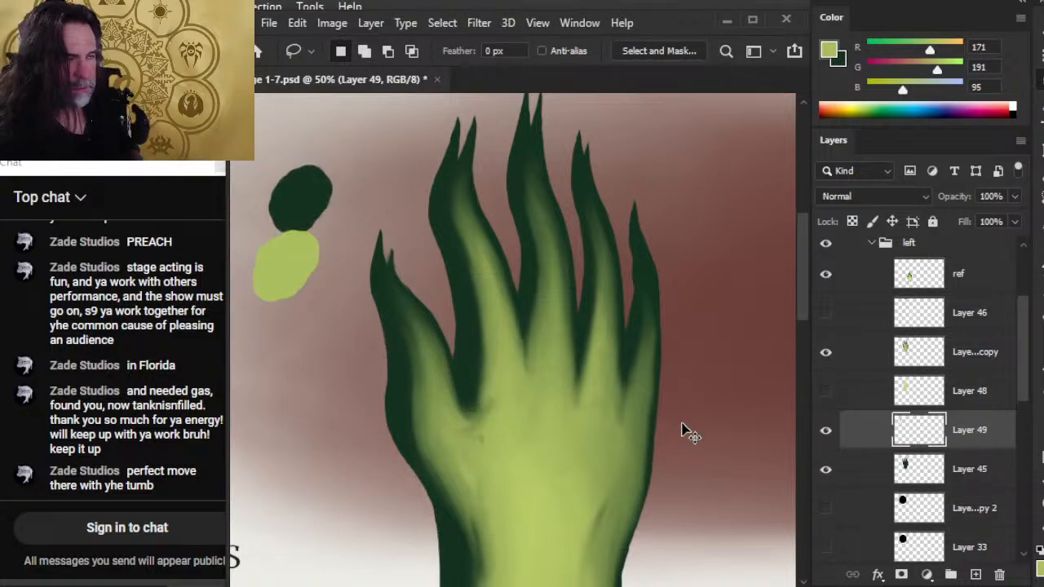
{"action": "left_click", "coordinate": [826, 469]}
{"action": "left_click", "coordinate": [857, 371]}
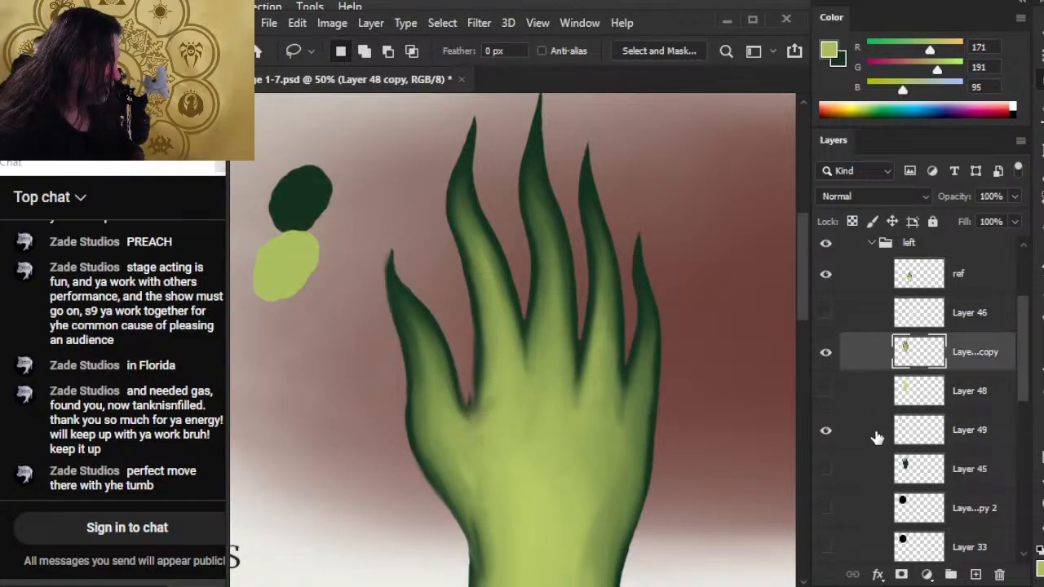
{"action": "left_click_drag", "start_coordinate": [877, 438], "coordinate": [884, 292]}
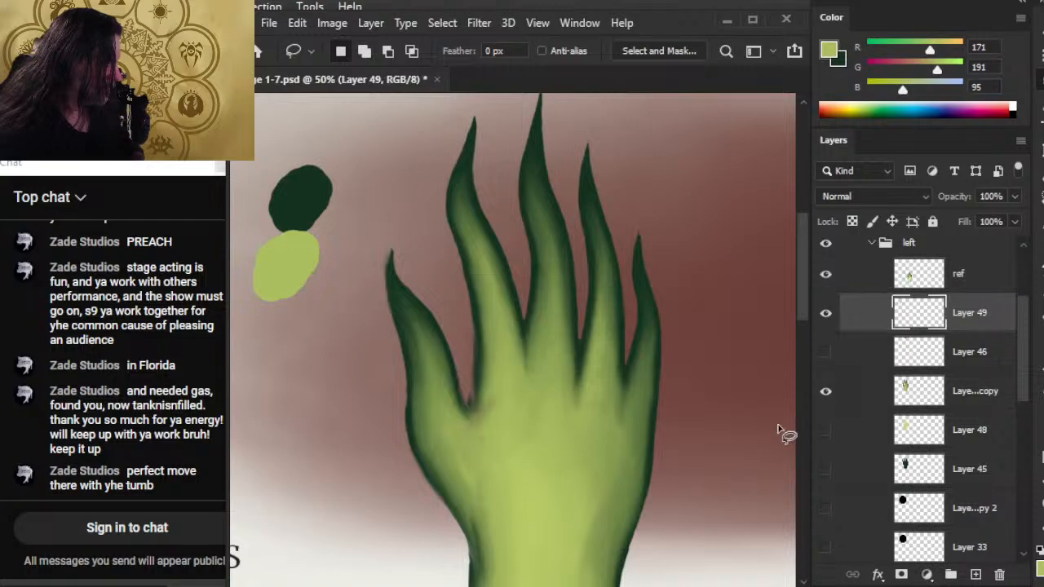
Move the hidden Layer 46 above the ref layer and select the merged hand copy.
{"action": "left_click_drag", "start_coordinate": [489, 461], "coordinate": [427, 384]}
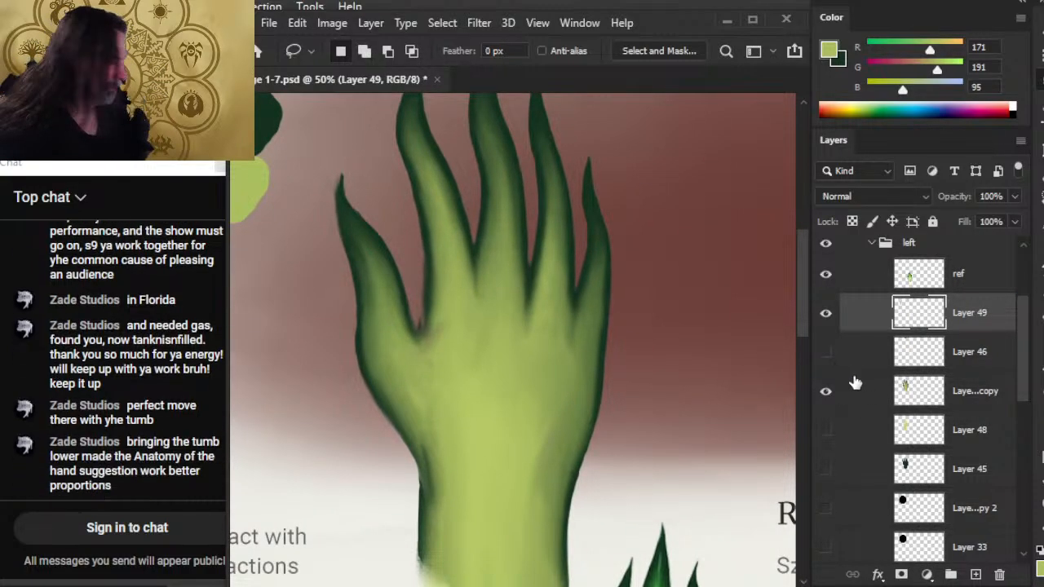
{"action": "left_click_drag", "start_coordinate": [865, 356], "coordinate": [869, 262]}
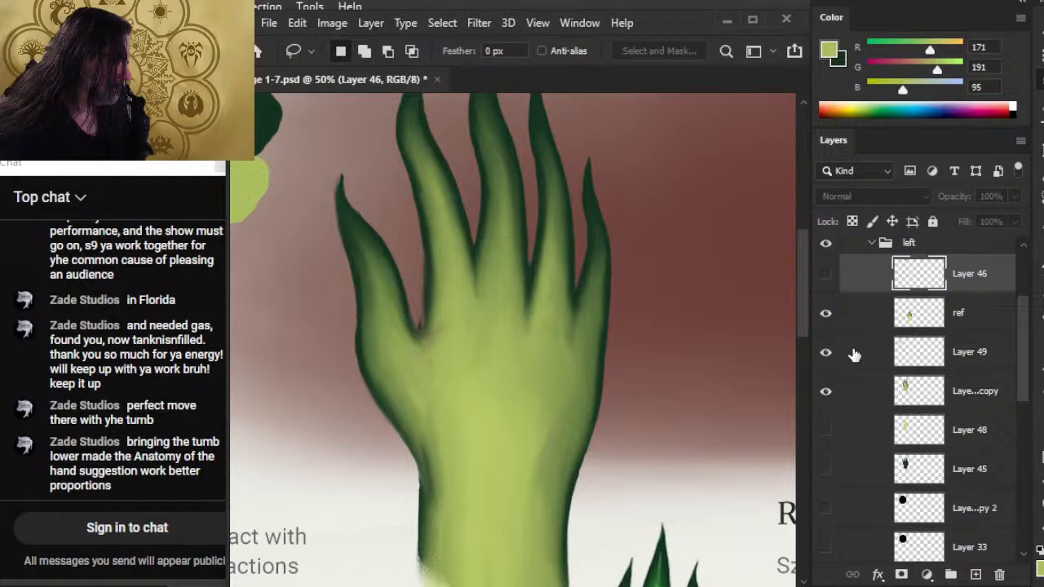
{"action": "left_click", "coordinate": [866, 395]}
Sample the dark green swatch and paint over the thumb's tip with a 4 px brush on the merged hand copy.
{"action": "key", "text": "r"}
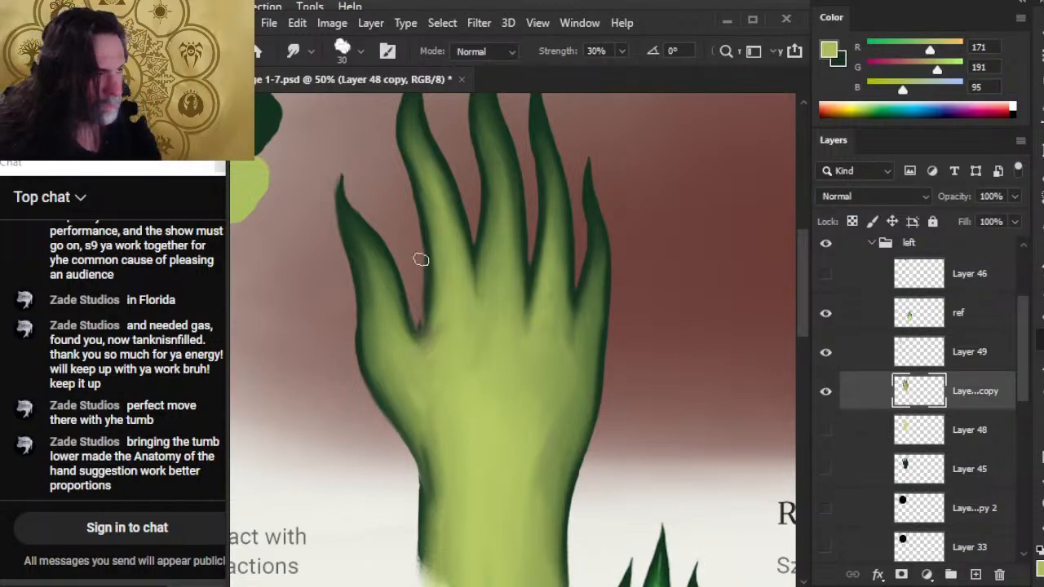
{"action": "key", "text": "b"}
{"action": "left_click", "coordinate": [260, 138], "text": "alt"}
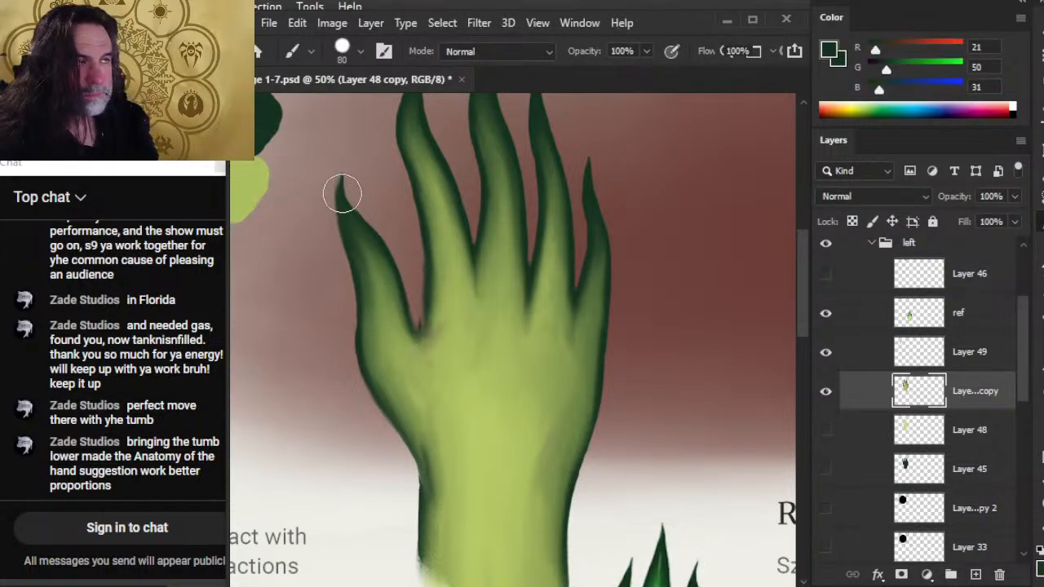
{"action": "key", "text": "e"}
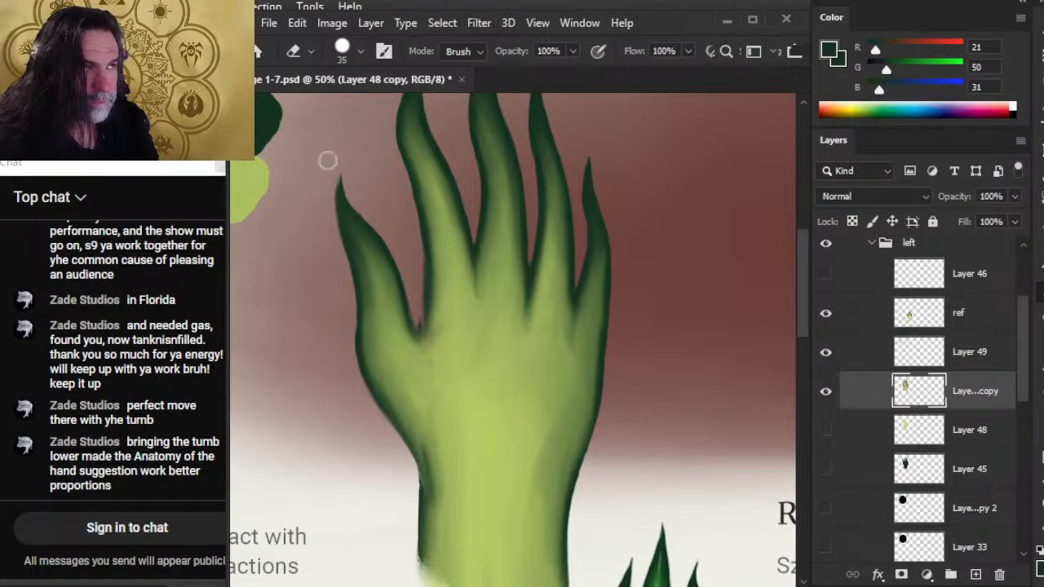
{"action": "key", "text": "b"}
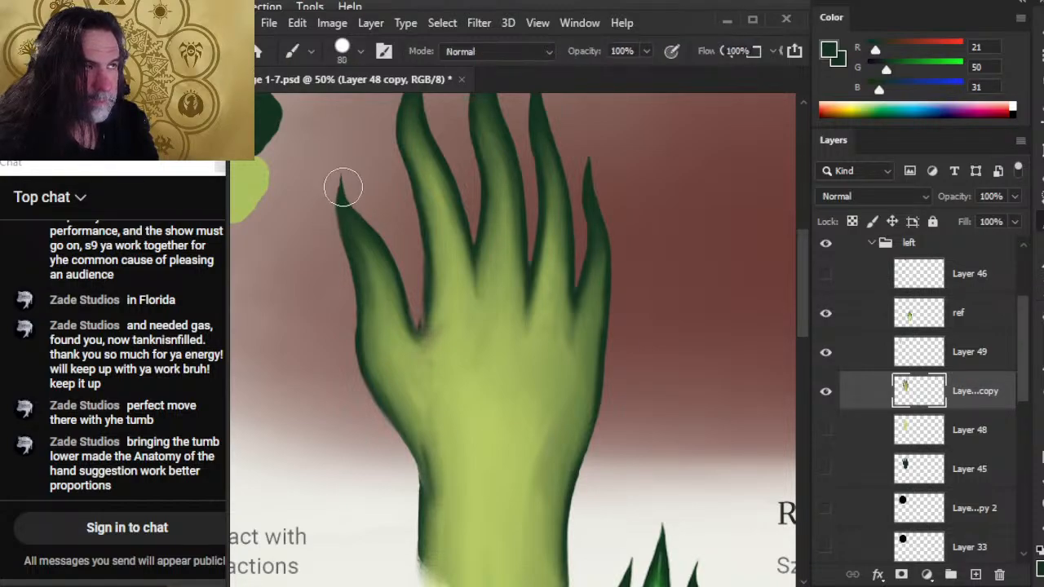
{"action": "key", "text": "bracketleft"}
{"action": "key", "text": "bracketleft"}
{"action": "key", "text": "bracketleft"}
{"action": "key", "text": "bracketleft"}
{"action": "key", "text": "bracketleft"}
{"action": "key", "text": "bracketleft"}
{"action": "key", "text": "bracketleft"}
{"action": "key", "text": "bracketleft"}
{"action": "key", "text": "bracketleft"}
{"action": "key", "text": "bracketleft"}
{"action": "key", "text": "bracketleft"}
{"action": "key", "text": "bracketleft"}
{"action": "key", "text": "bracketleft"}
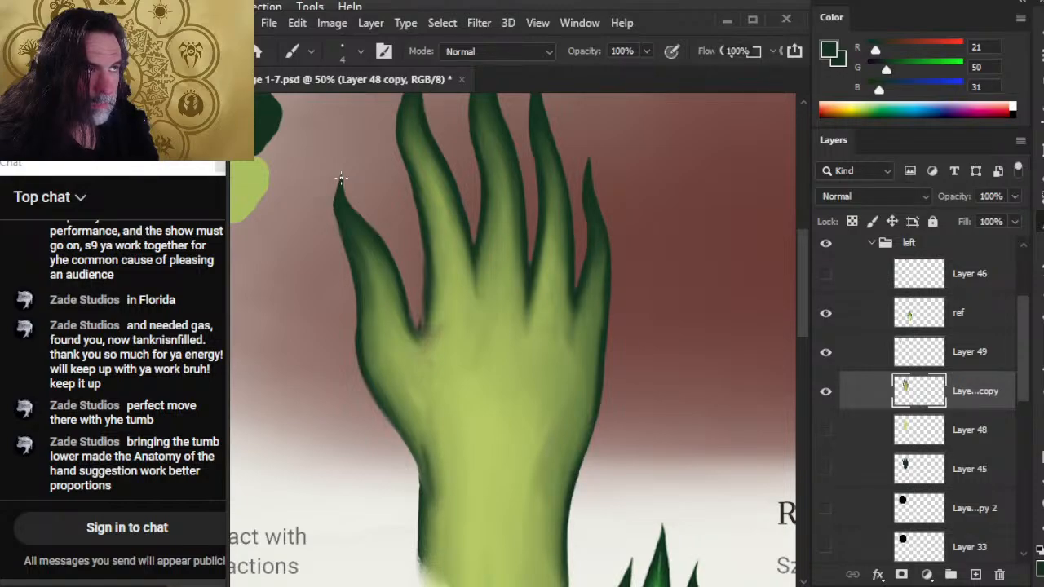
Trim the thumb tip's edges with the 35 px eraser and extend the tip upward with thin dark green strokes.
{"action": "key", "text": "e"}
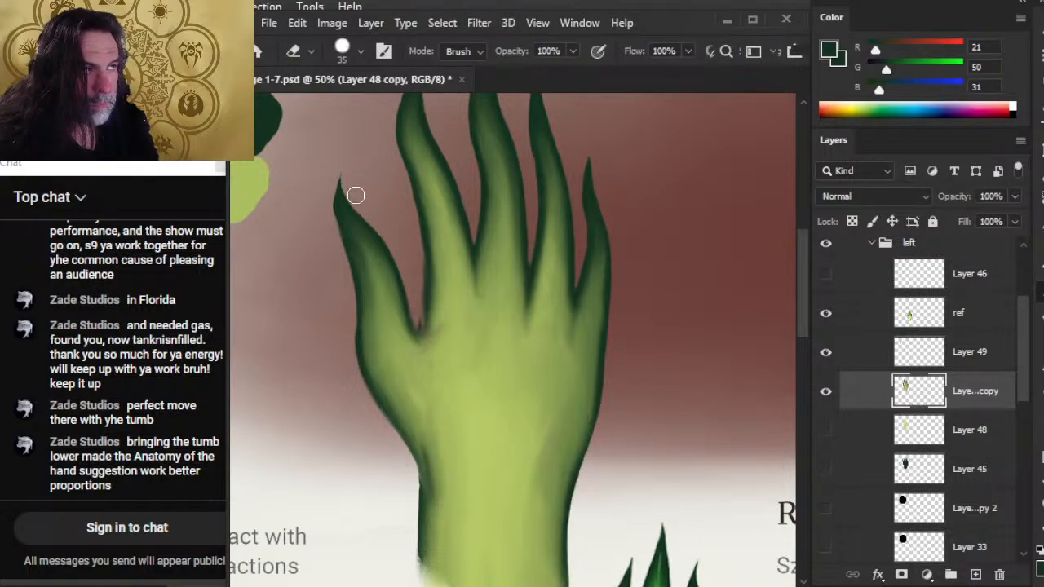
{"action": "key", "text": "b"}
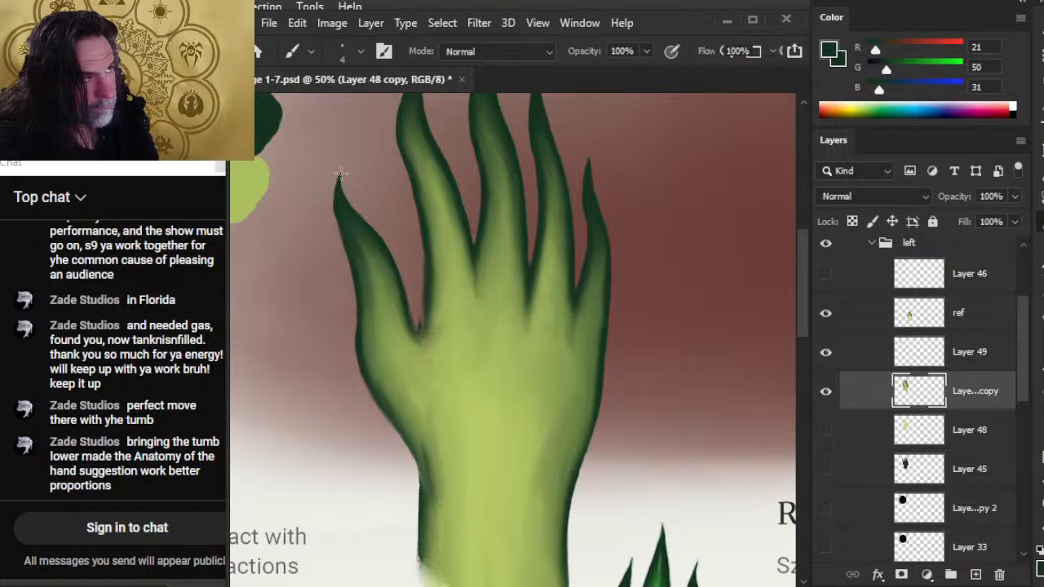
{"action": "key", "text": "e"}
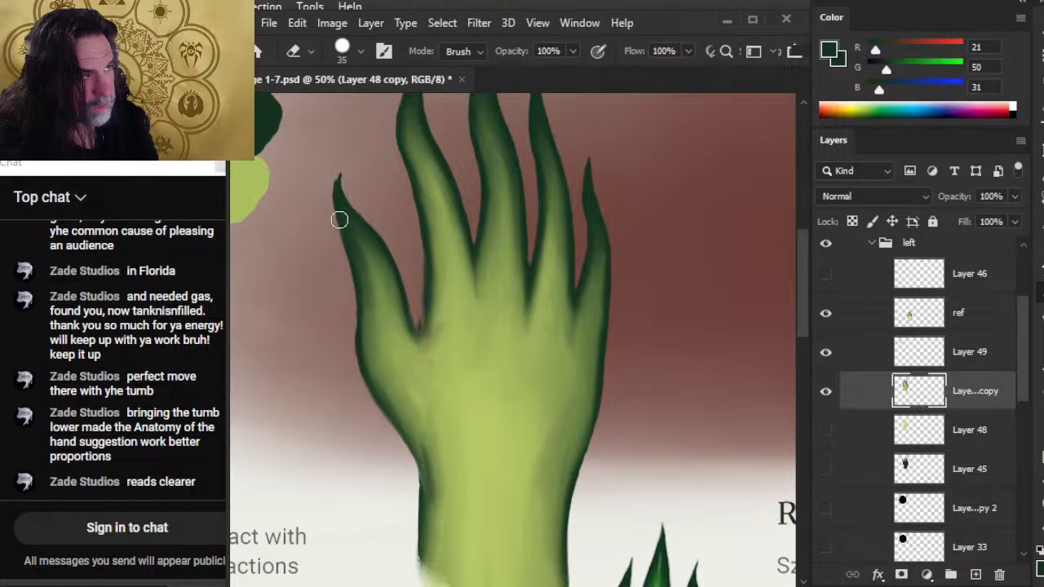
{"action": "key", "text": "b"}
{"action": "key", "text": "r"}
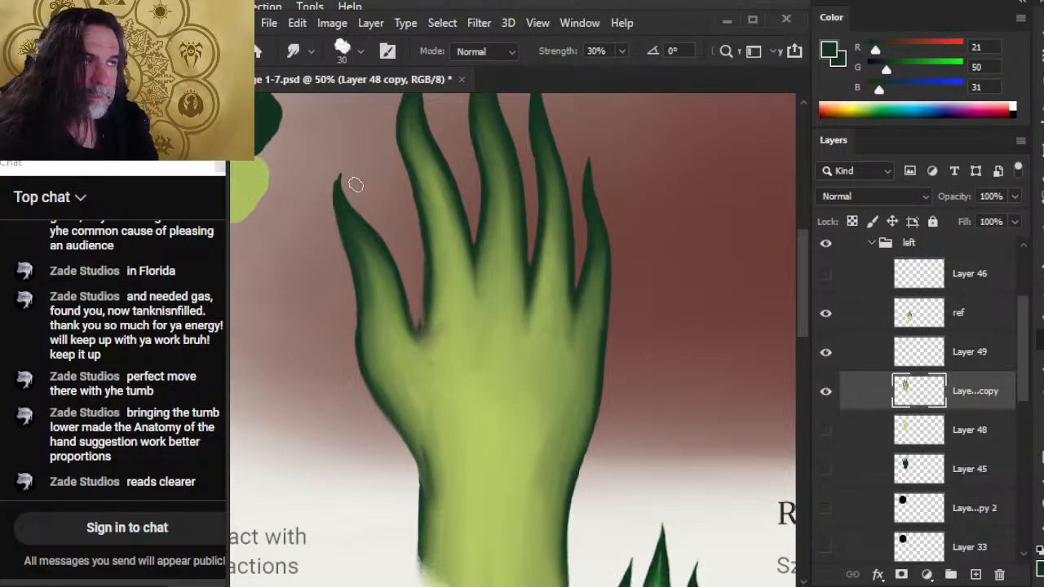
{"action": "key", "text": "e"}
{"action": "key", "text": "b"}
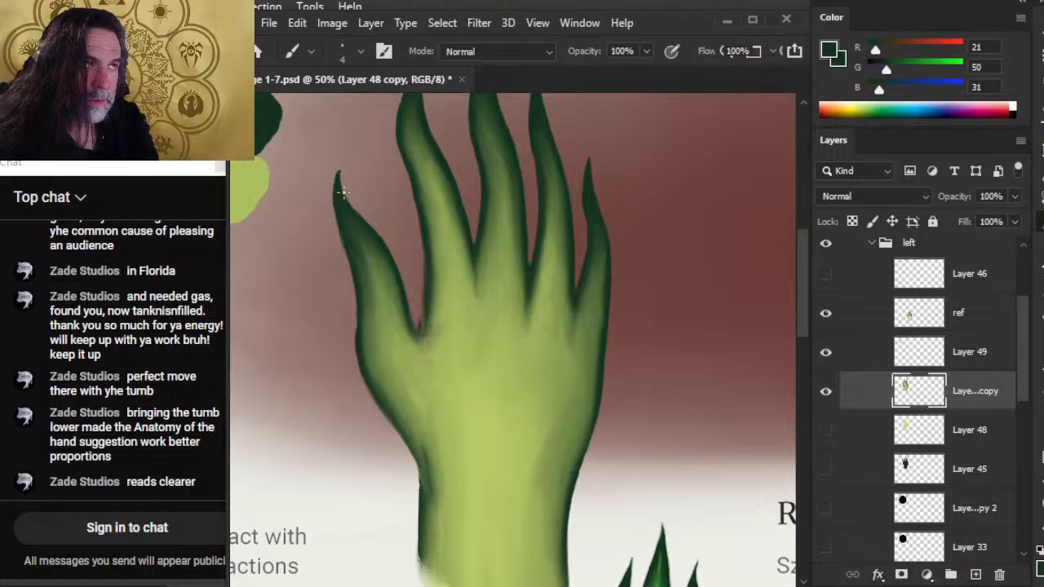
Erase both sides of the lengthened thumb tip and touch it up in dark green to form a clean, curved point.
{"action": "key", "text": "e"}
{"action": "left_click_drag", "start_coordinate": [349, 173], "coordinate": [350, 167]}
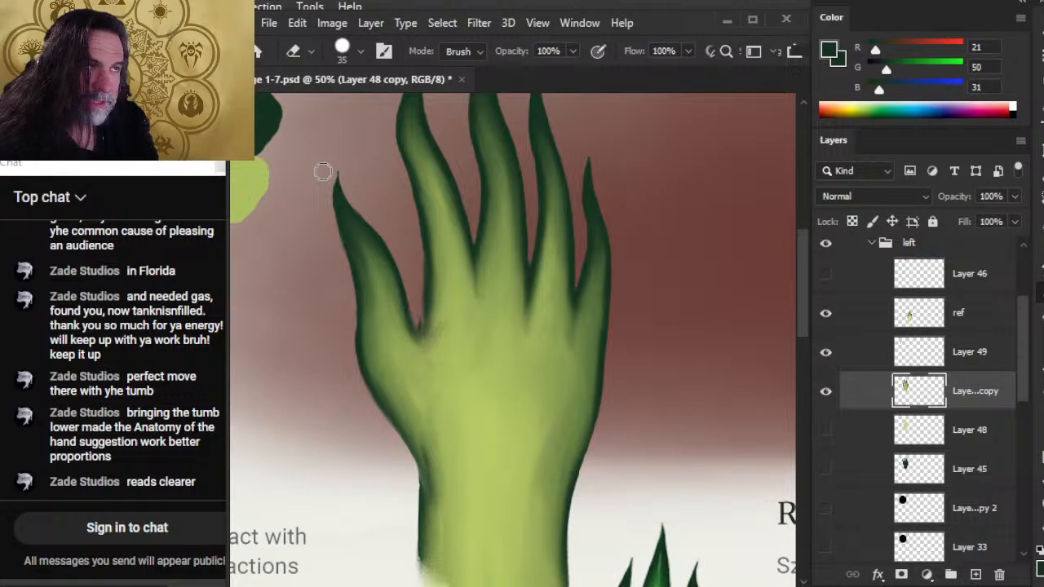
{"action": "key", "text": "b"}
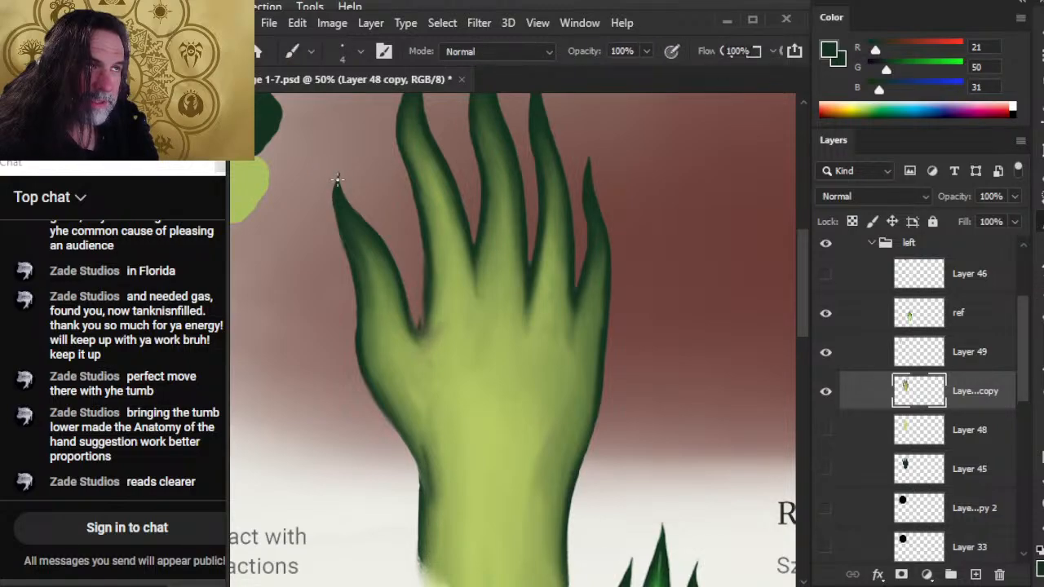
{"action": "key", "text": "e"}
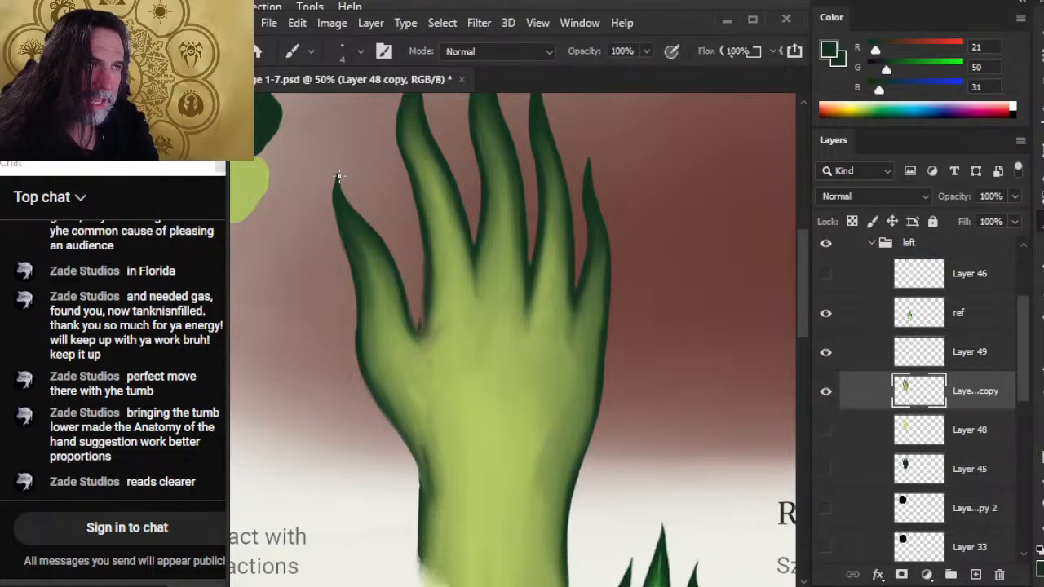
{"action": "key", "text": "e"}
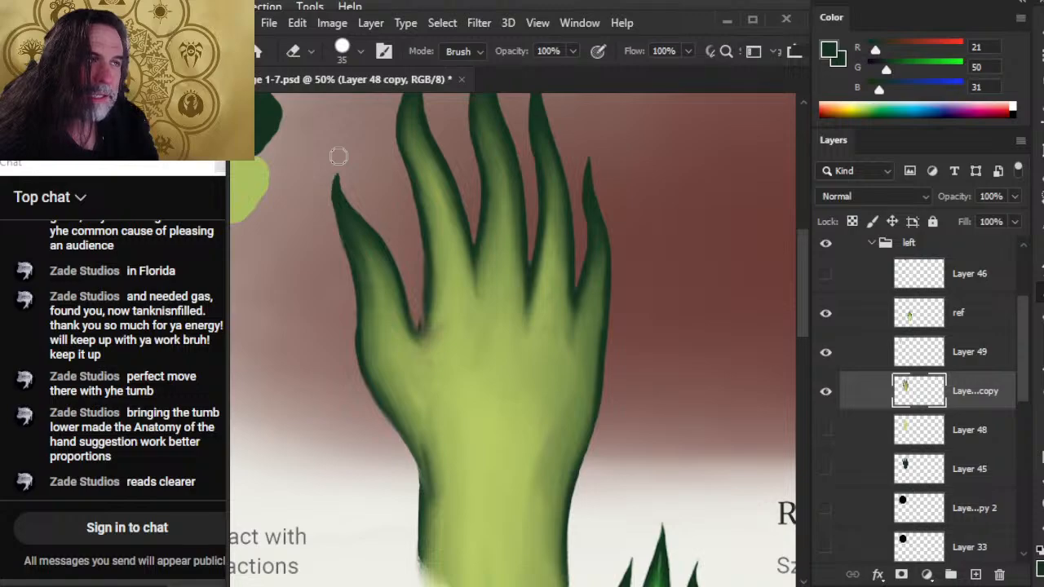
{"action": "key", "text": "b"}
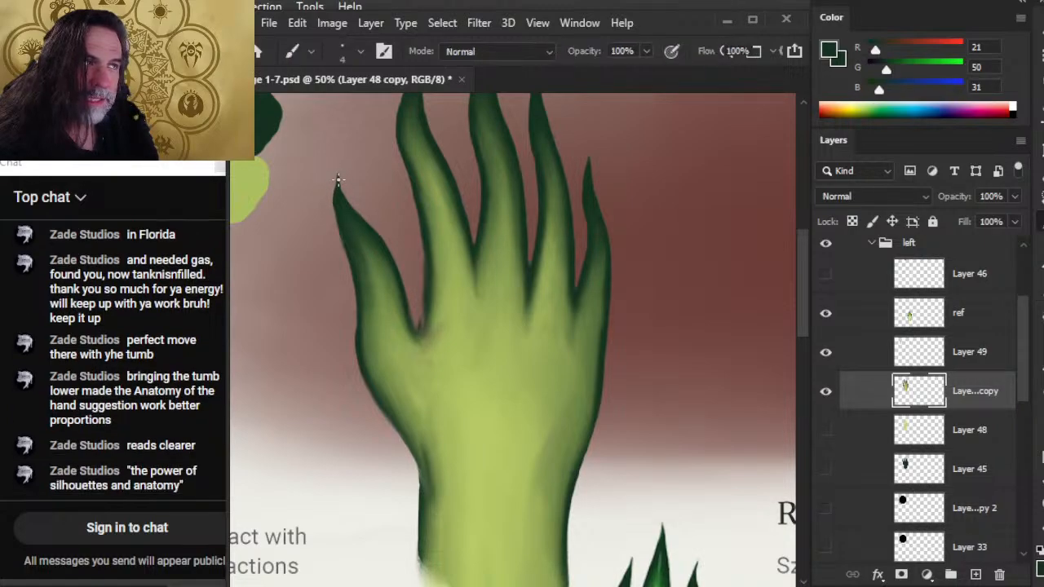
{"action": "key", "text": "e"}
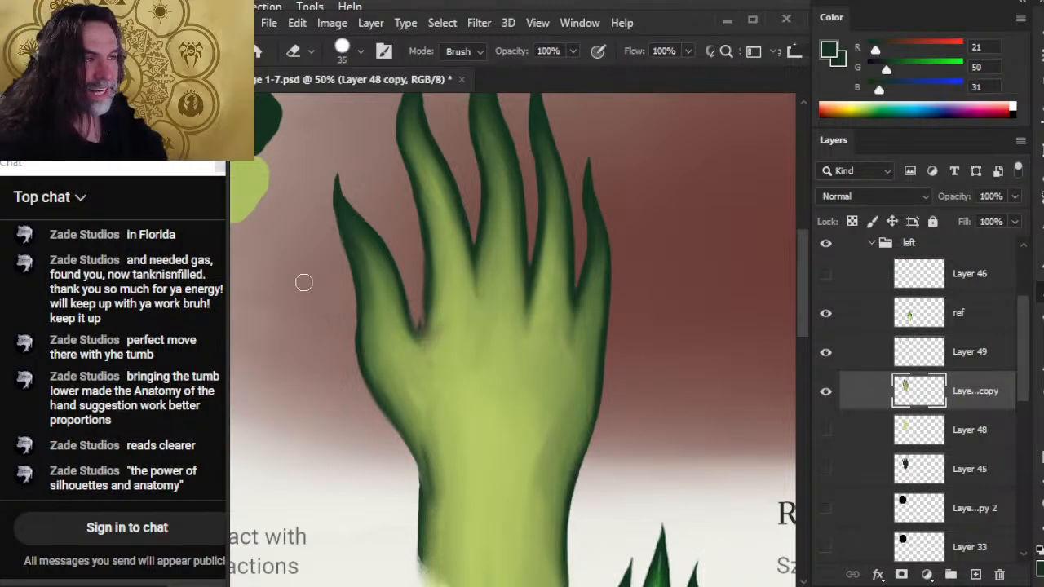
Compare the hand with the rest of the page and examine the Redwolf Company wolf emblem up close.
{"action": "key", "text": "z"}
{"action": "left_click_drag", "start_coordinate": [504, 354], "coordinate": [280, 363]}
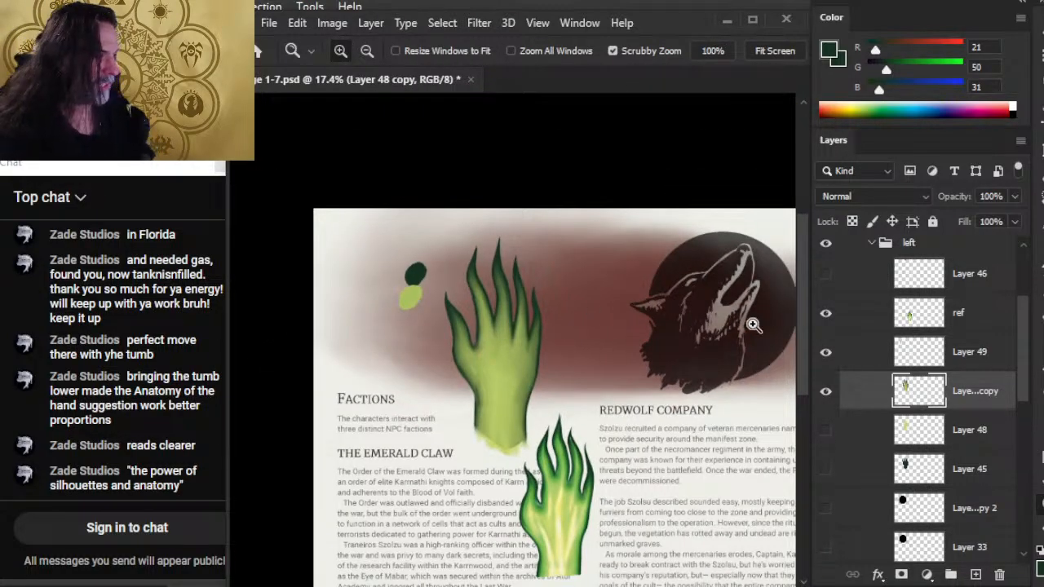
{"action": "left_click_drag", "start_coordinate": [680, 364], "coordinate": [423, 329]}
{"action": "left_click_drag", "start_coordinate": [438, 288], "coordinate": [521, 306]}
{"action": "left_click_drag", "start_coordinate": [446, 263], "coordinate": [478, 317]}
{"action": "left_click_drag", "start_coordinate": [516, 372], "coordinate": [439, 369]}
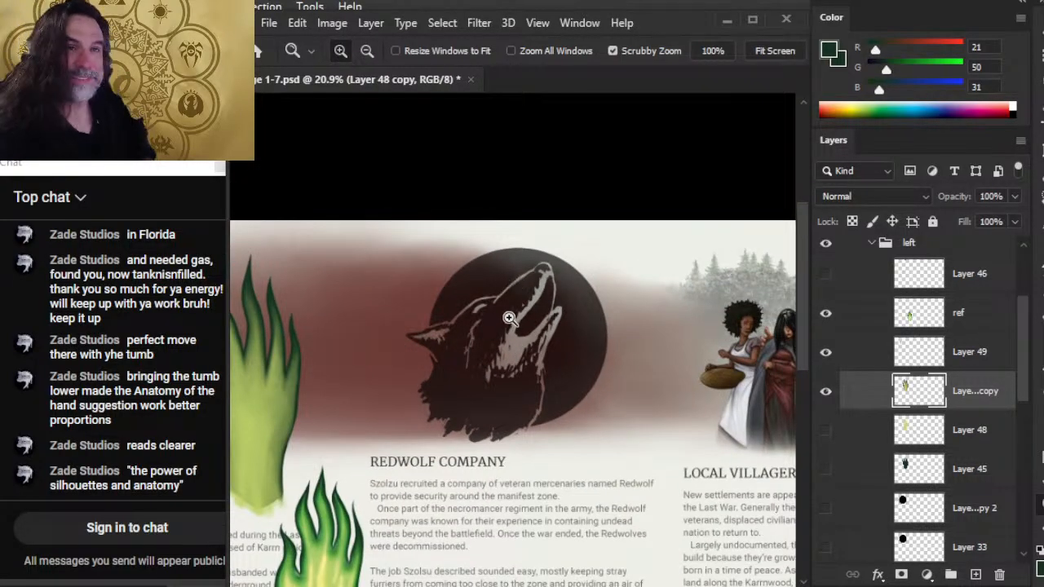
{"action": "left_click_drag", "start_coordinate": [518, 299], "coordinate": [565, 313]}
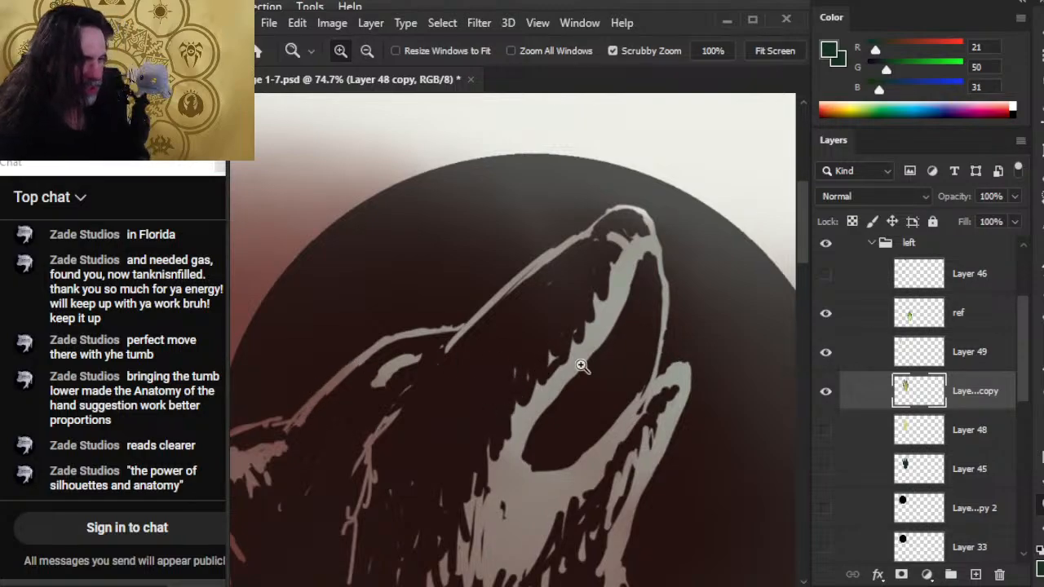
{"action": "left_click_drag", "start_coordinate": [600, 370], "coordinate": [546, 357]}
{"action": "left_click_drag", "start_coordinate": [597, 385], "coordinate": [618, 384]}
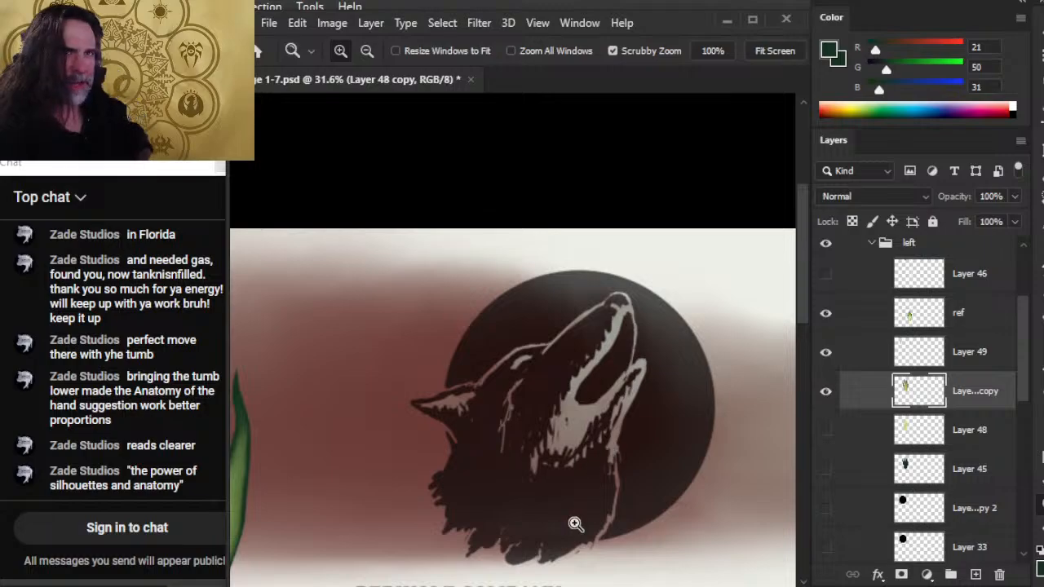
Examine the Local Villagers illustration, including the woman with the basket and the cloaked figure, then the whole group.
{"action": "left_click_drag", "start_coordinate": [680, 459], "coordinate": [314, 344]}
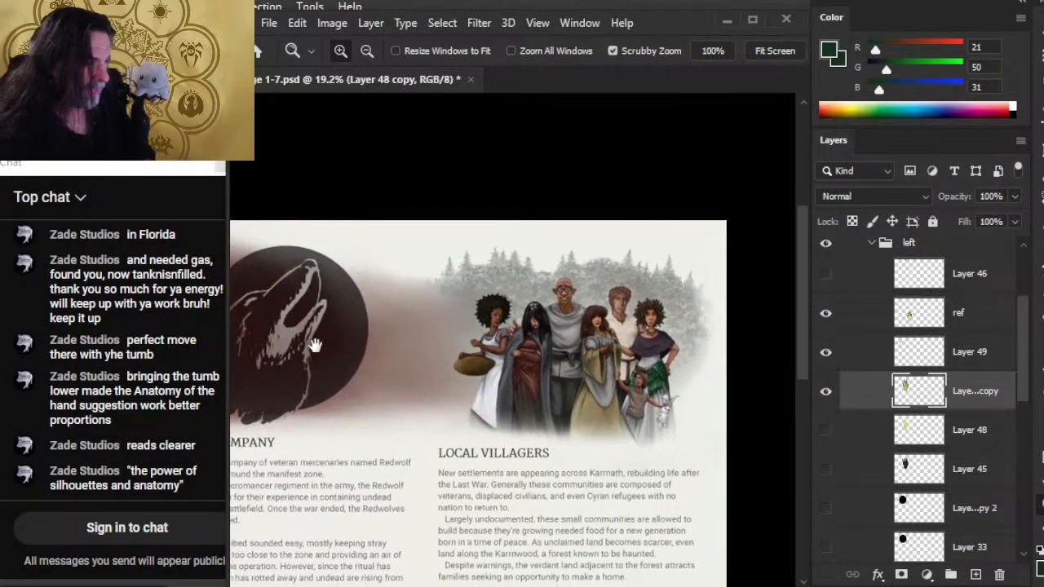
{"action": "left_click_drag", "start_coordinate": [539, 379], "coordinate": [604, 393]}
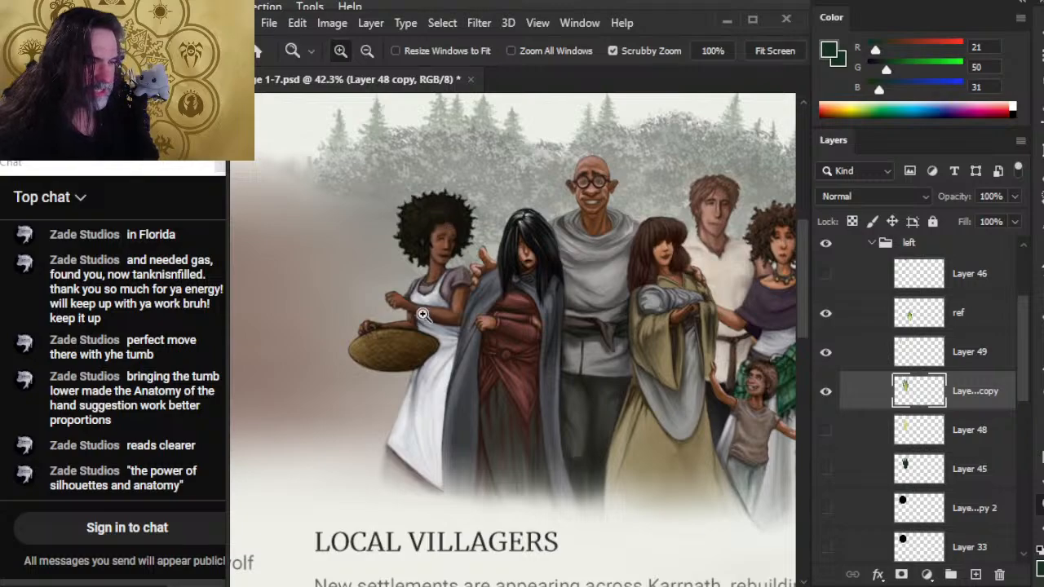
{"action": "left_click_drag", "start_coordinate": [460, 303], "coordinate": [480, 345]}
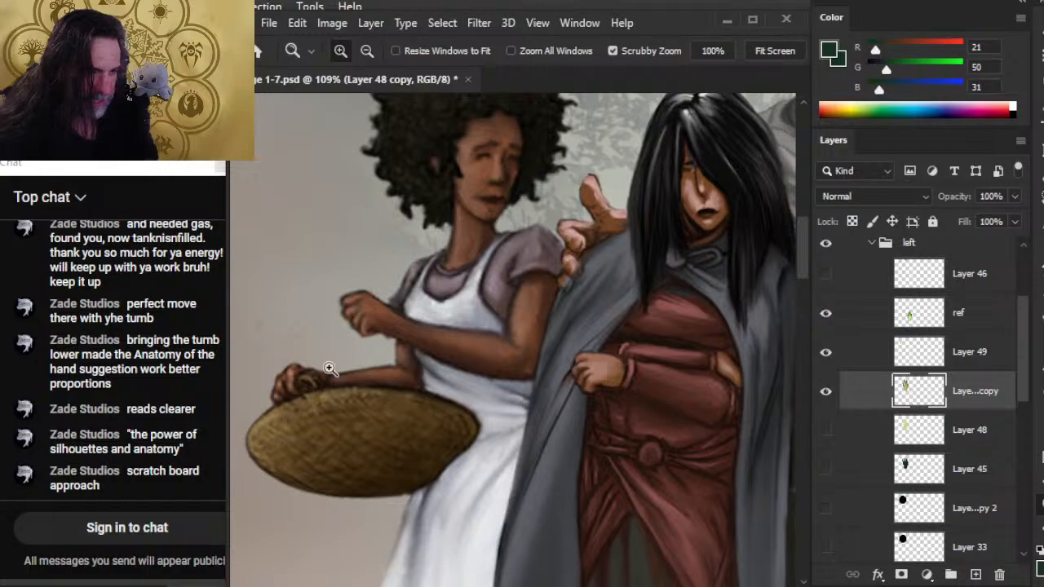
{"action": "left_click_drag", "start_coordinate": [445, 346], "coordinate": [366, 345]}
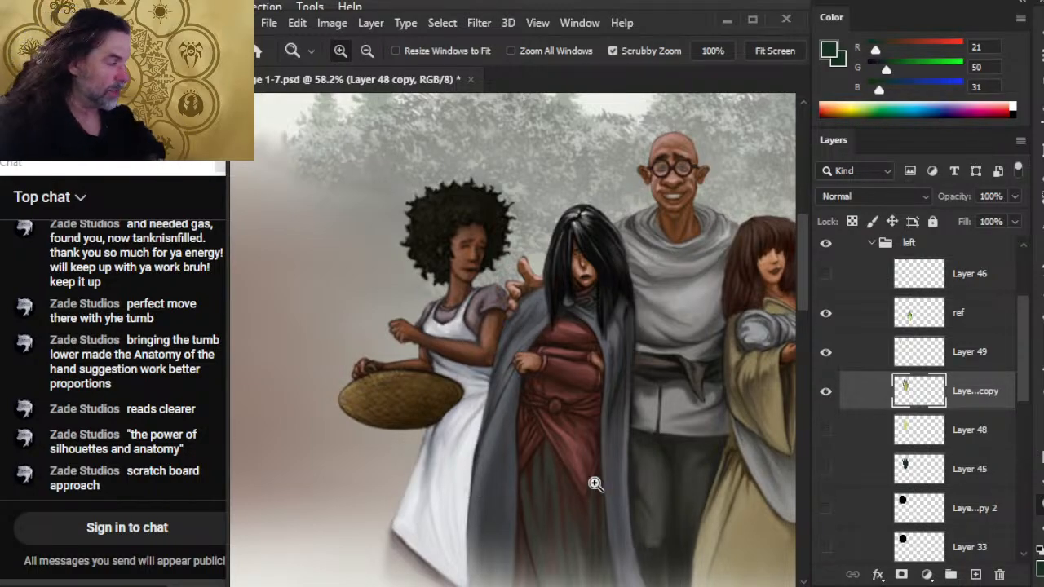
{"action": "left_click_drag", "start_coordinate": [685, 472], "coordinate": [430, 438]}
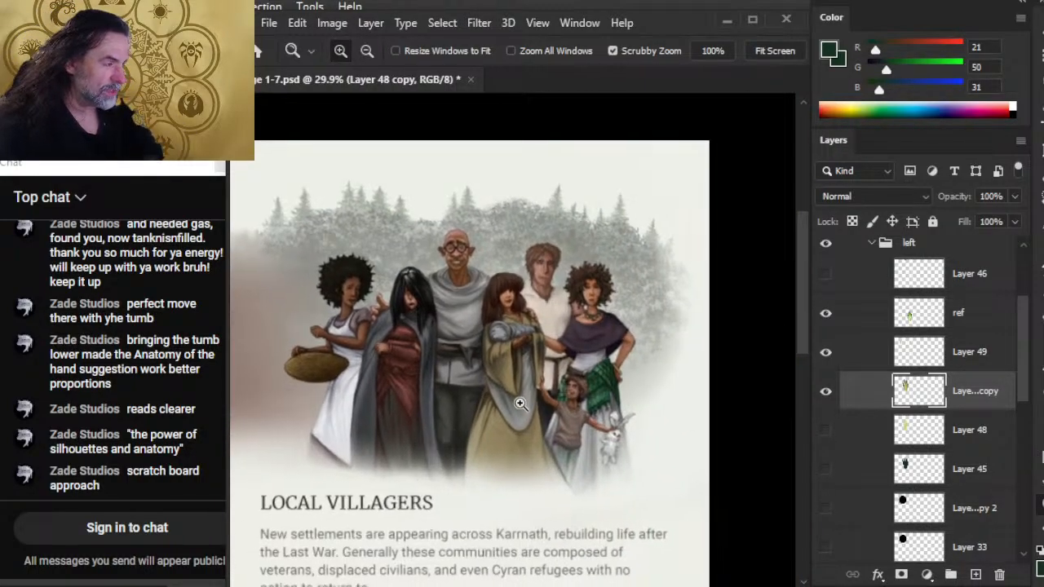
Examine the Local Villagers figures up close, compare them with the whole Factions page, and look over the Emerald Claw hand.
{"action": "left_click_drag", "start_coordinate": [517, 407], "coordinate": [591, 425]}
{"action": "left_click_drag", "start_coordinate": [476, 423], "coordinate": [556, 441]}
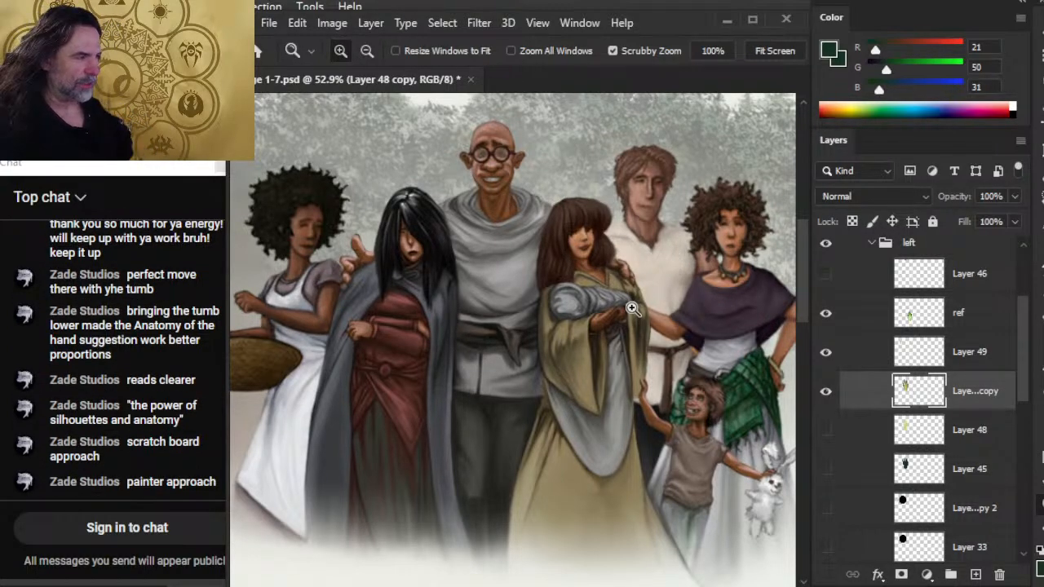
{"action": "left_click_drag", "start_coordinate": [626, 422], "coordinate": [564, 403]}
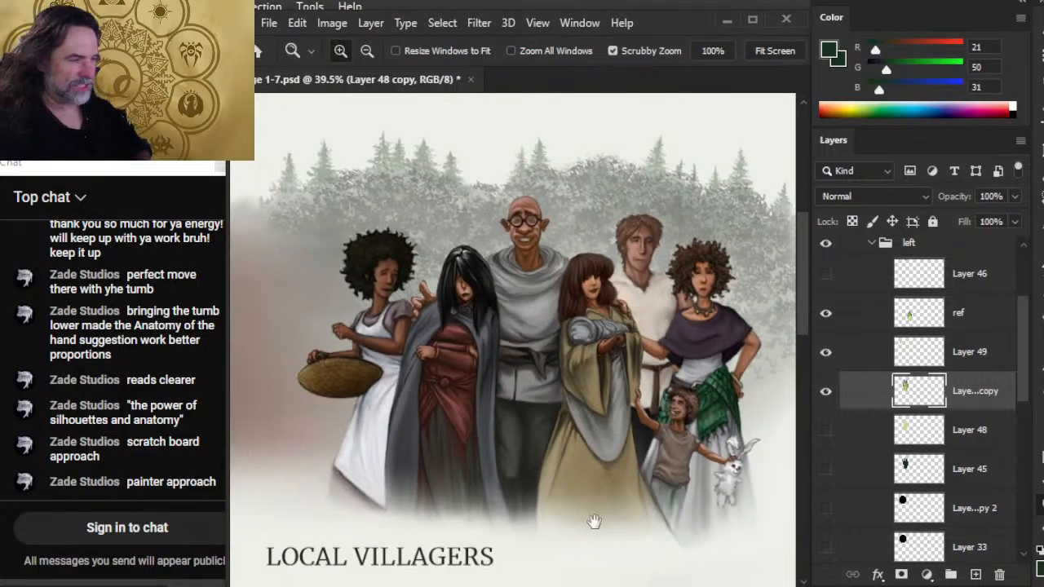
{"action": "left_click_drag", "start_coordinate": [585, 521], "coordinate": [612, 390]}
{"action": "left_click_drag", "start_coordinate": [689, 426], "coordinate": [561, 410]}
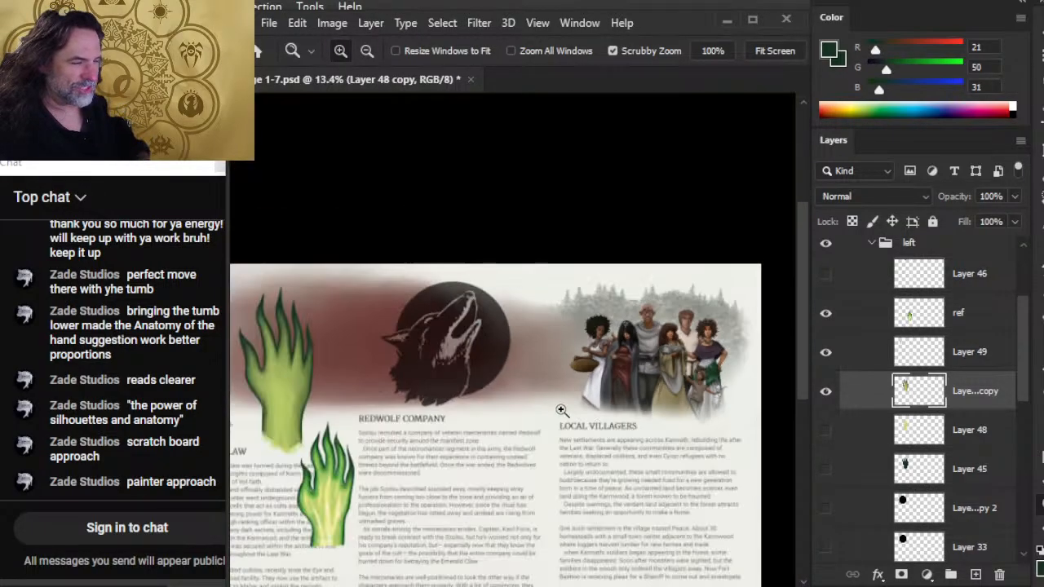
{"action": "left_click_drag", "start_coordinate": [329, 431], "coordinate": [391, 437]}
{"action": "left_click_drag", "start_coordinate": [311, 419], "coordinate": [504, 437]}
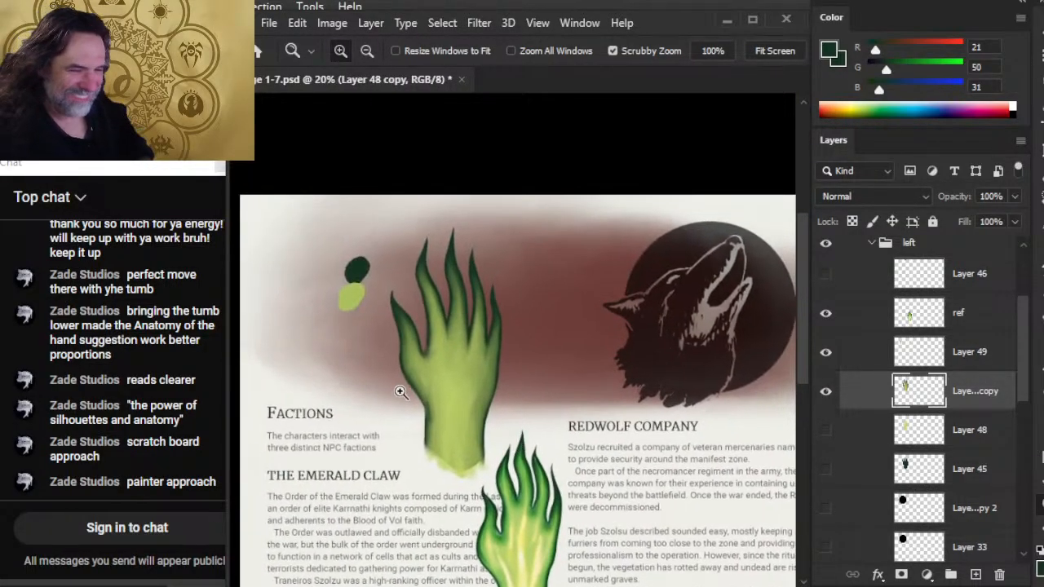
{"action": "left_click_drag", "start_coordinate": [400, 391], "coordinate": [471, 411]}
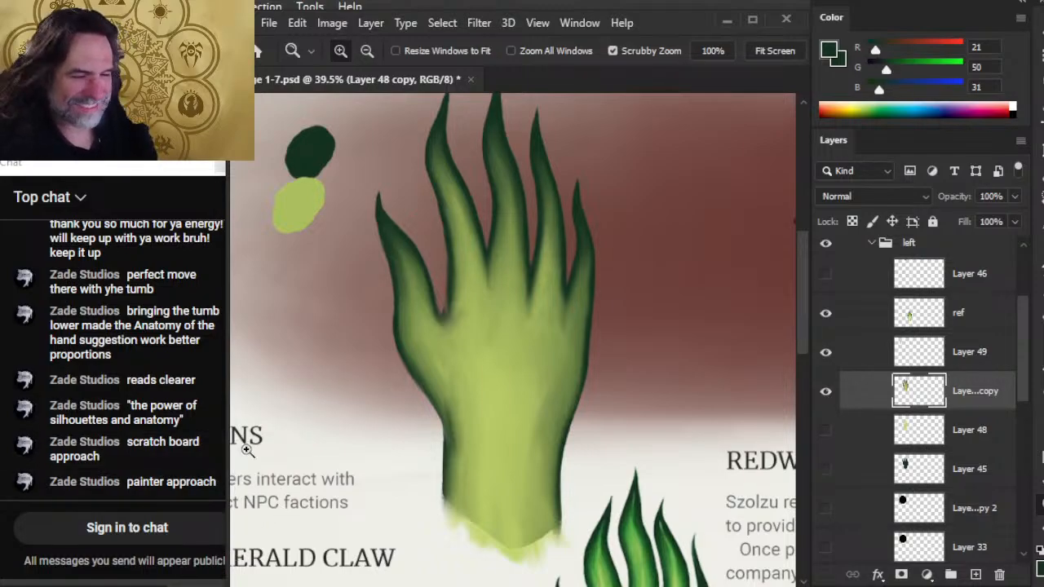
Refine the thumb-side wrist edge and the notch between thumb and index finger with 4 px dark green strokes and smudging at 30% strength.
{"action": "key", "text": "e"}
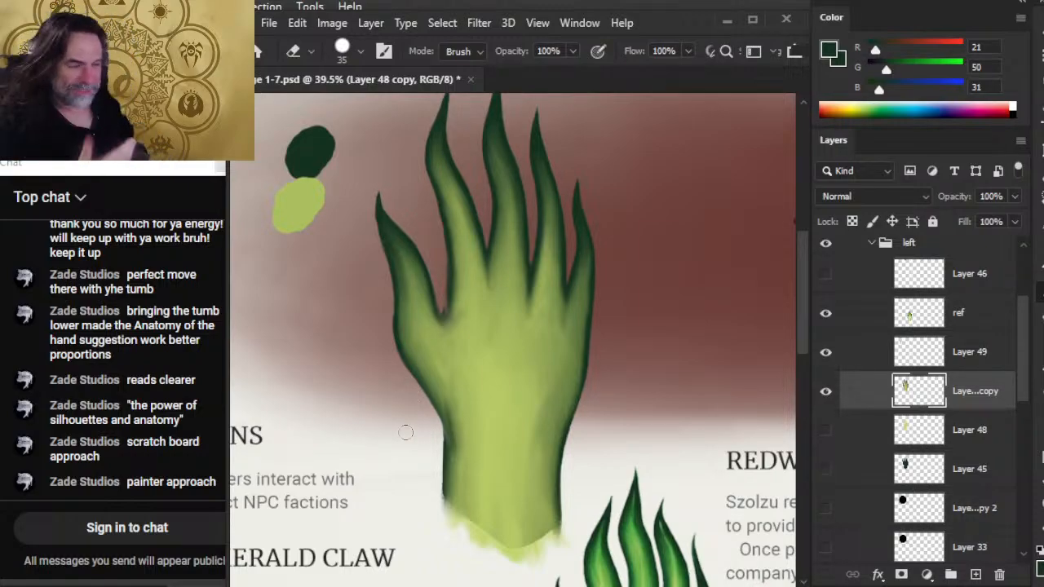
{"action": "key", "text": "b"}
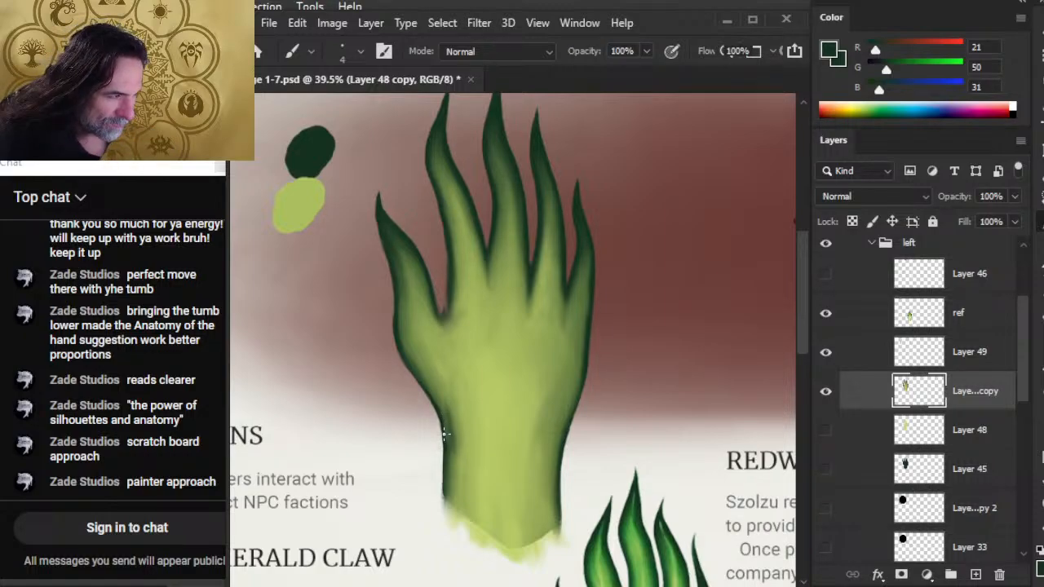
{"action": "key", "text": "r"}
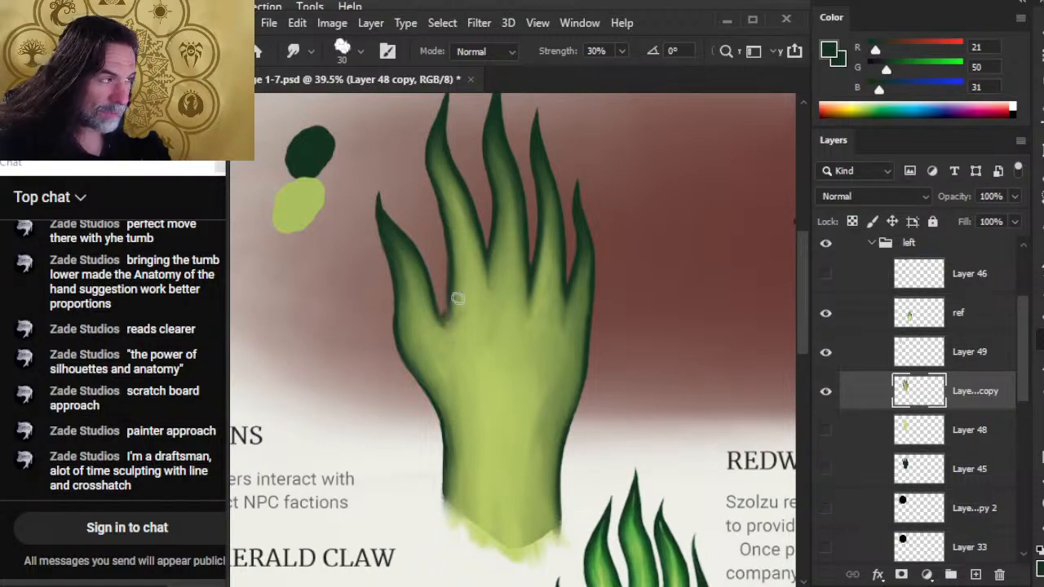
{"action": "key", "text": "b"}
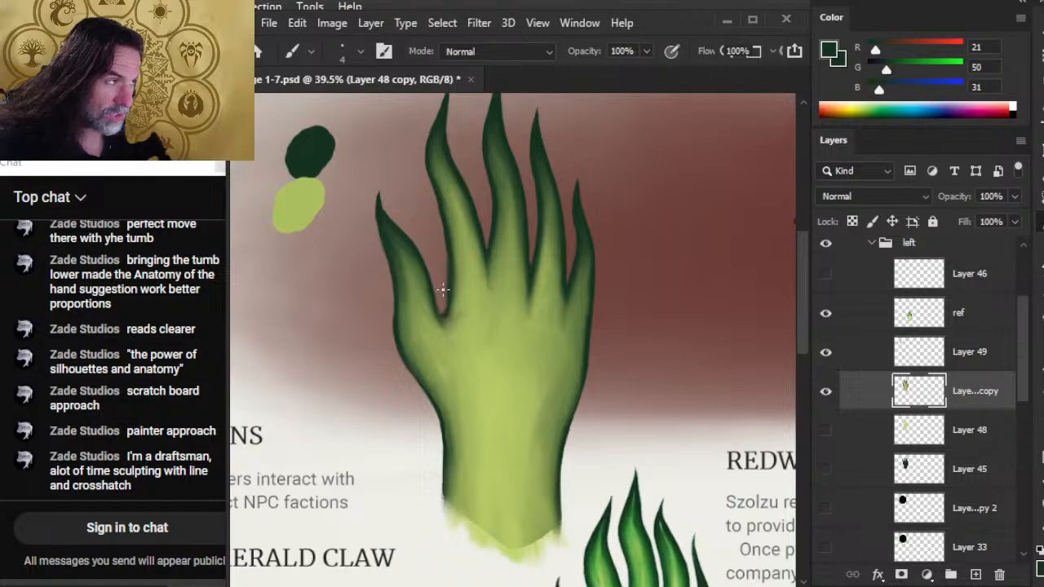
Trim the thumb's contour with the 10 px eraser, touch up its tip in dark green and smudge its outer edge.
{"action": "key", "text": "e"}
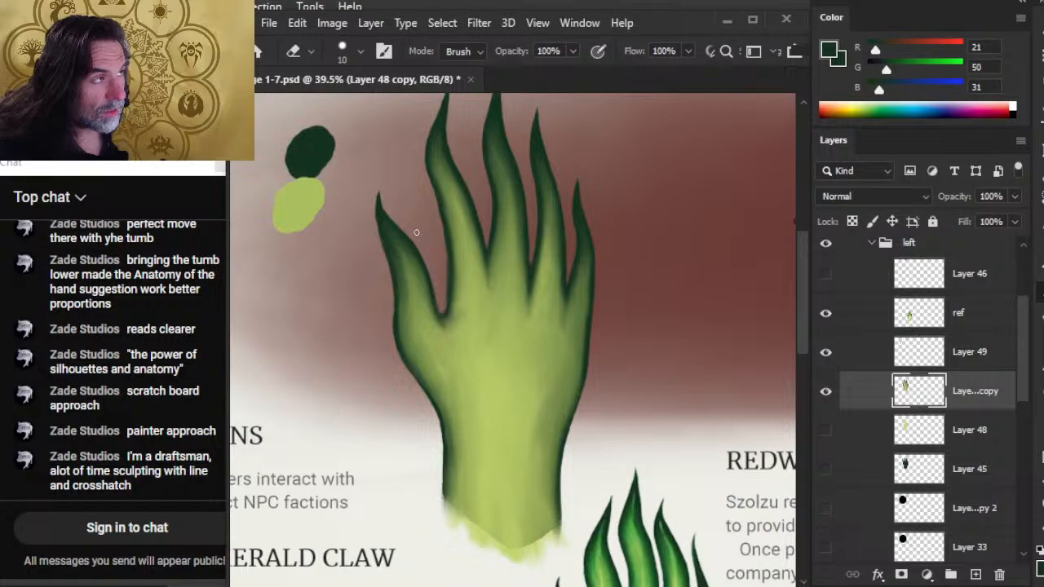
{"action": "key", "text": "b"}
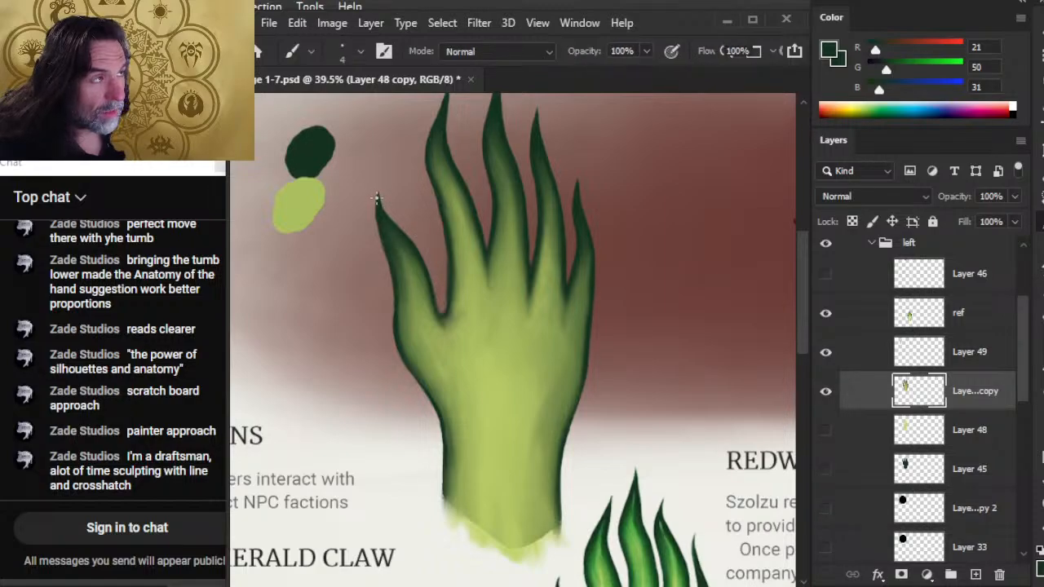
{"action": "key", "text": "e"}
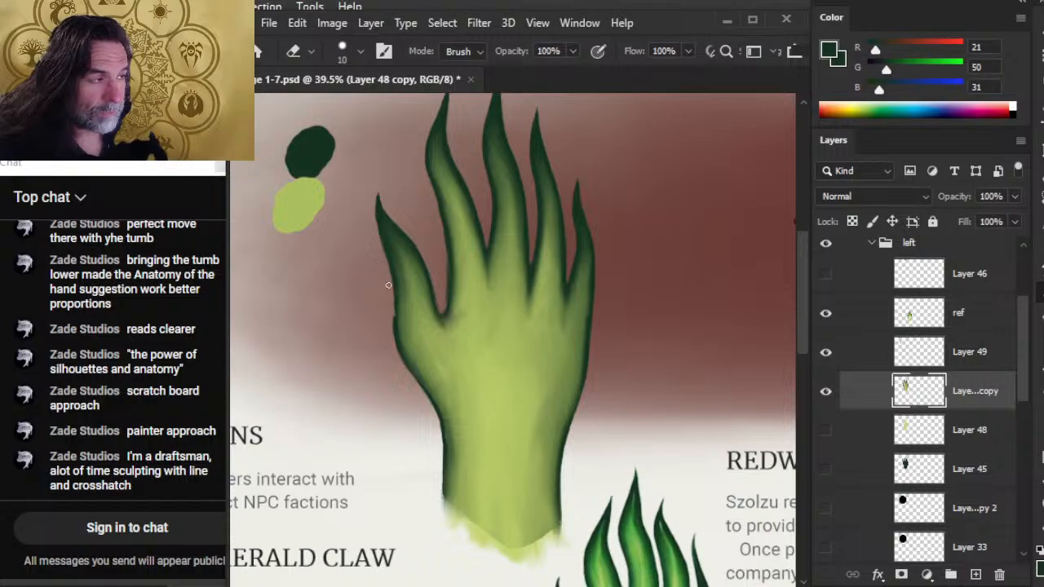
{"action": "key", "text": "b"}
{"action": "key", "text": "r"}
{"action": "mouse_move", "coordinate": [400, 291]}
{"action": "left_mouse_down"}
{"action": "mouse_move", "coordinate": [397, 326]}
{"action": "mouse_move", "coordinate": [399, 310]}
{"action": "left_mouse_up"}
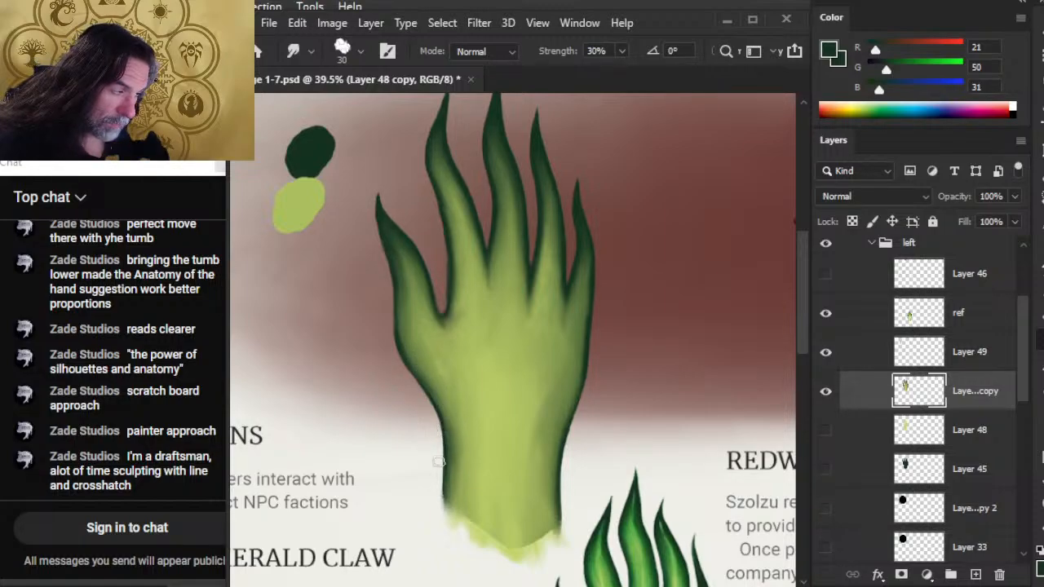
Redraw the outer edge below the thumb base in thin dark green, trim it with the 10 px eraser and blend it with the 30 px Smudge tool.
{"action": "left_click_drag", "start_coordinate": [552, 411], "coordinate": [452, 394]}
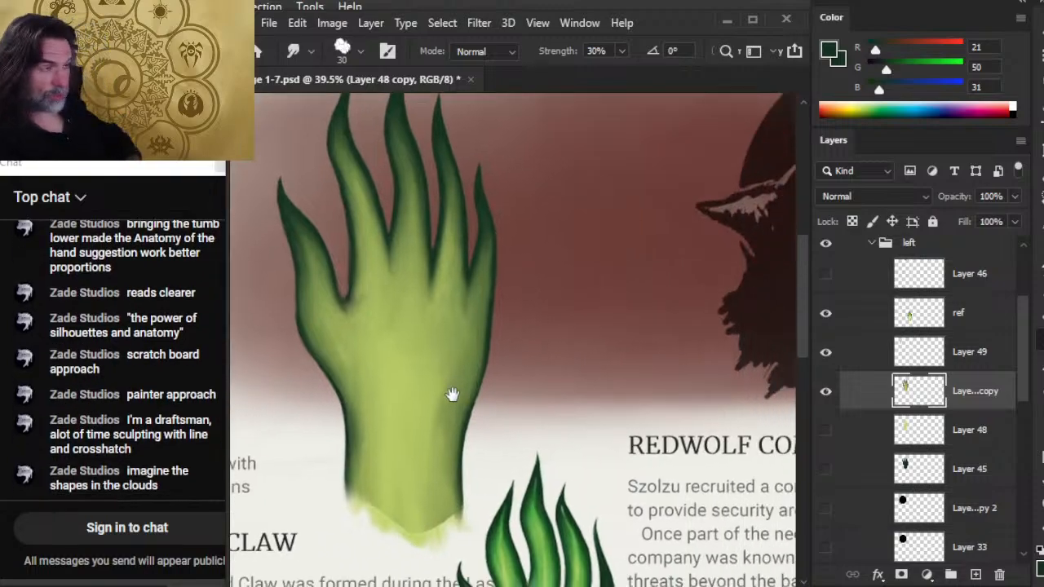
{"action": "left_click_drag", "start_coordinate": [507, 412], "coordinate": [504, 368]}
{"action": "mouse_move", "coordinate": [599, 437]}
{"action": "left_mouse_down"}
{"action": "mouse_move", "coordinate": [508, 362]}
{"action": "mouse_move", "coordinate": [548, 509]}
{"action": "left_mouse_up"}
{"action": "left_click_drag", "start_coordinate": [416, 287], "coordinate": [443, 323]}
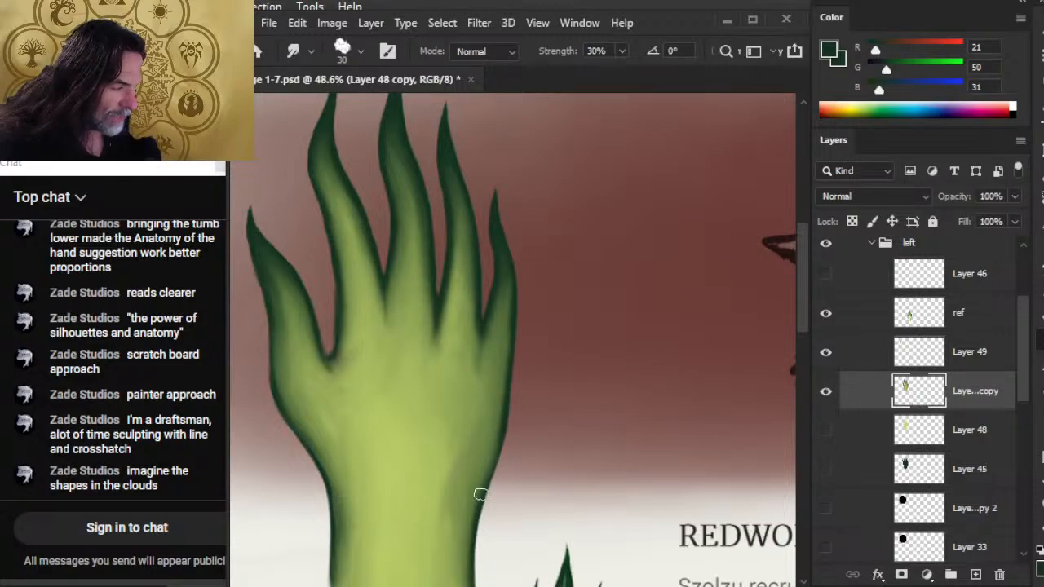
{"action": "left_click_drag", "start_coordinate": [479, 514], "coordinate": [499, 391]}
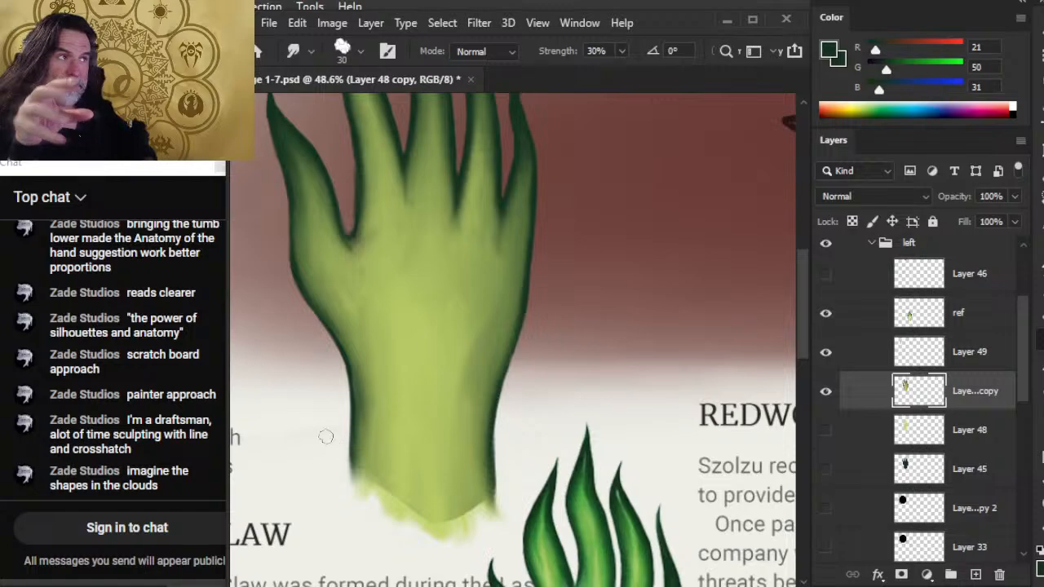
{"action": "left_click_drag", "start_coordinate": [312, 281], "coordinate": [331, 316]}
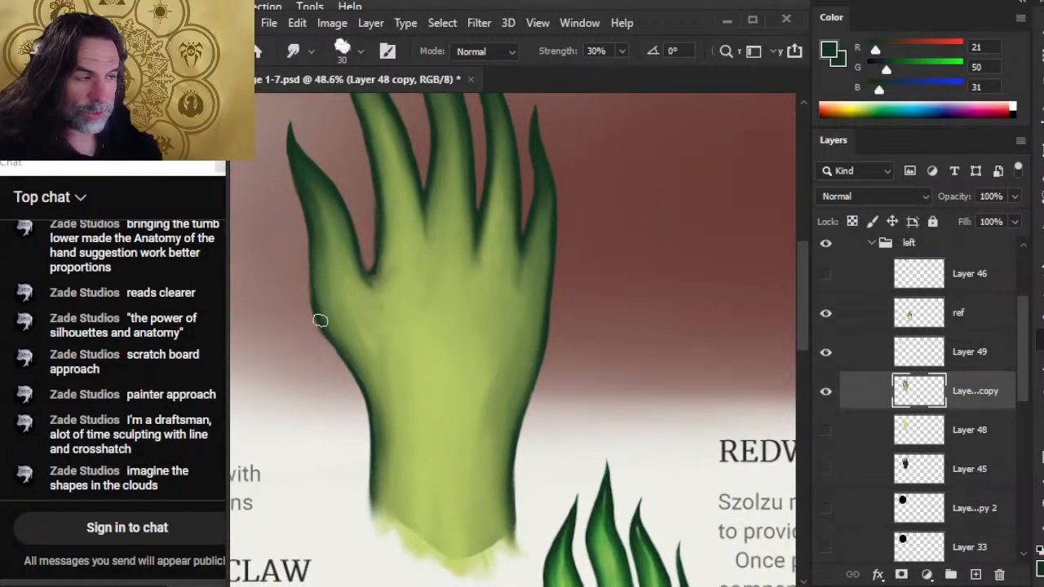
{"action": "key", "text": "b"}
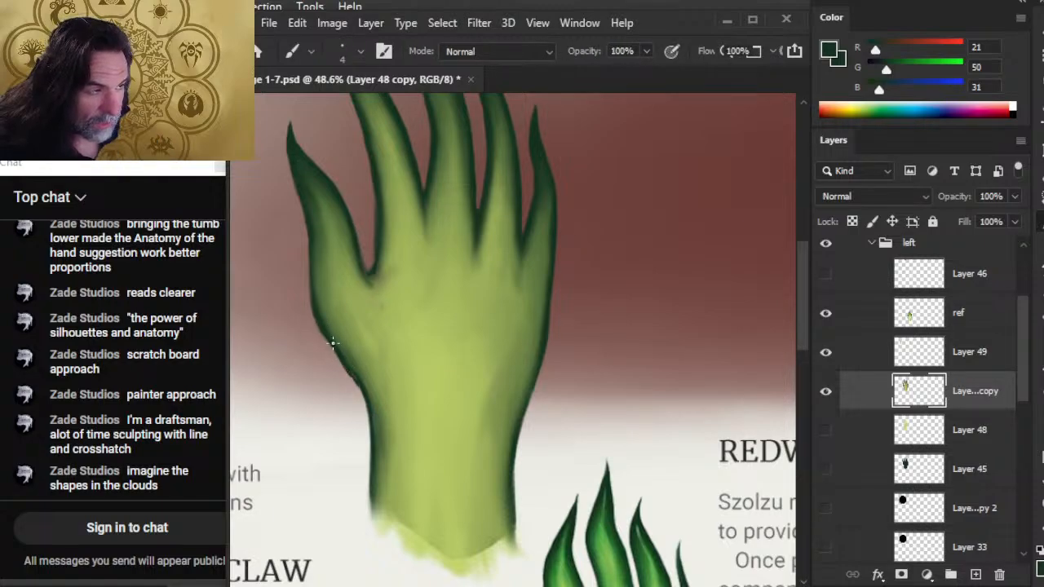
{"action": "key", "text": "r"}
{"action": "key", "text": "e"}
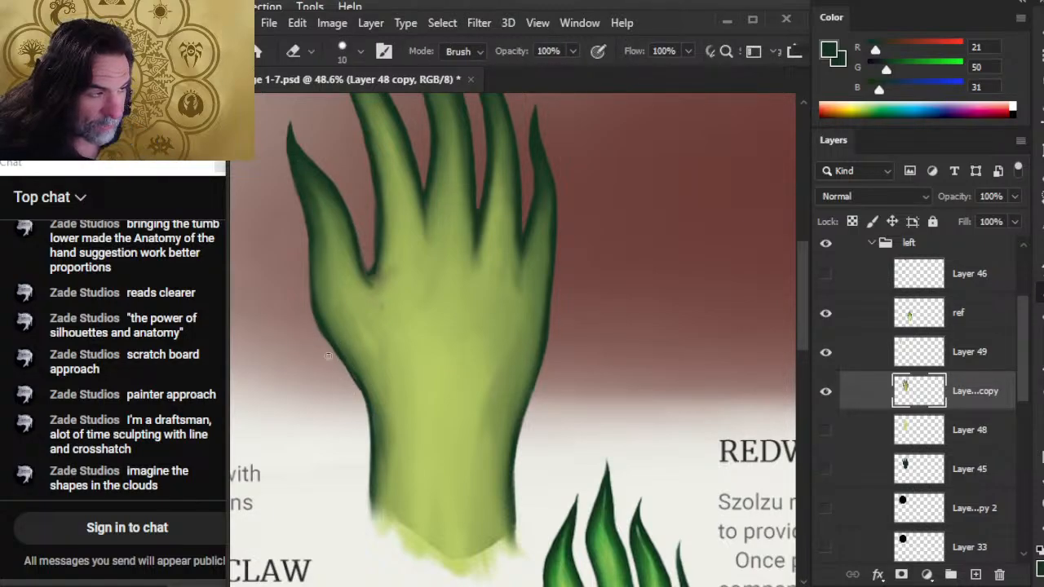
{"action": "key", "text": "r"}
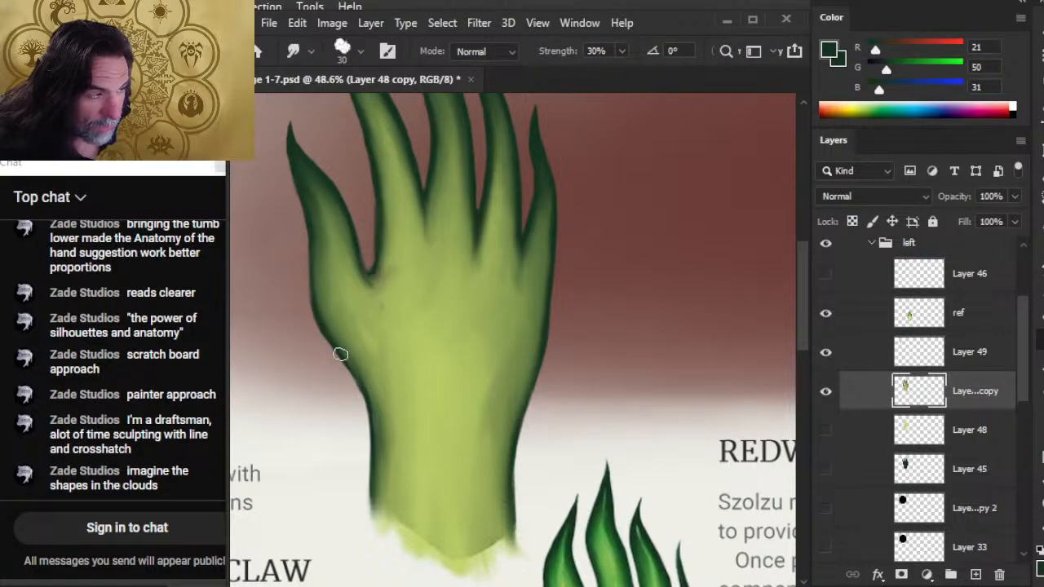
Retouch the curve from thumb base to wrist in dark green, erase the excess outside it and smudge the edge into the wrist.
{"action": "key", "text": "b"}
{"action": "key", "text": "r"}
{"action": "key", "text": "e"}
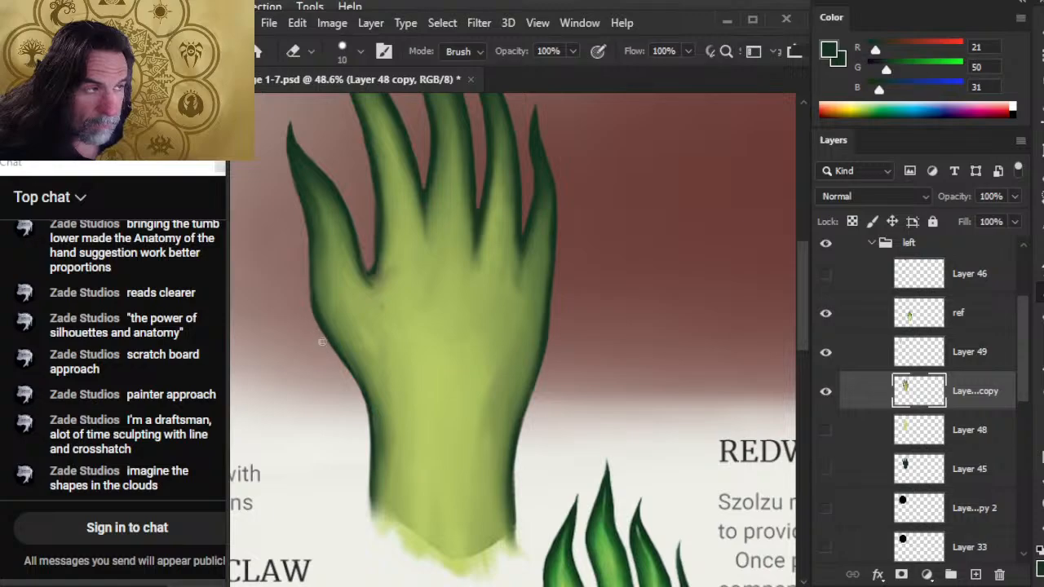
{"action": "key", "text": "r"}
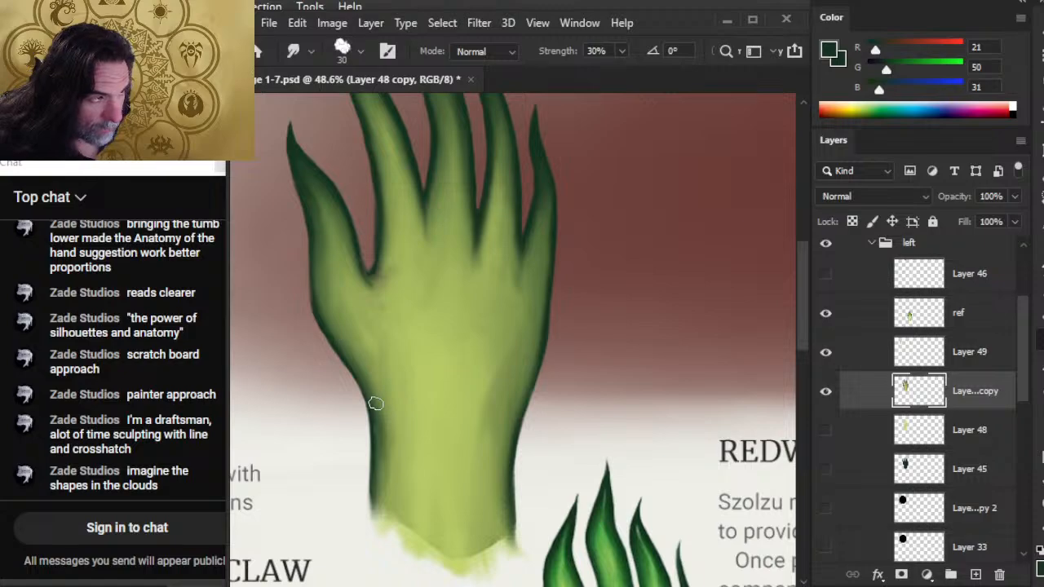
Add dark green strokes where the thumb base meets the wrist, smudge them into the lighter green, and reduce the smudge brush to 25 px.
{"action": "key", "text": "b"}
{"action": "key", "text": "r"}
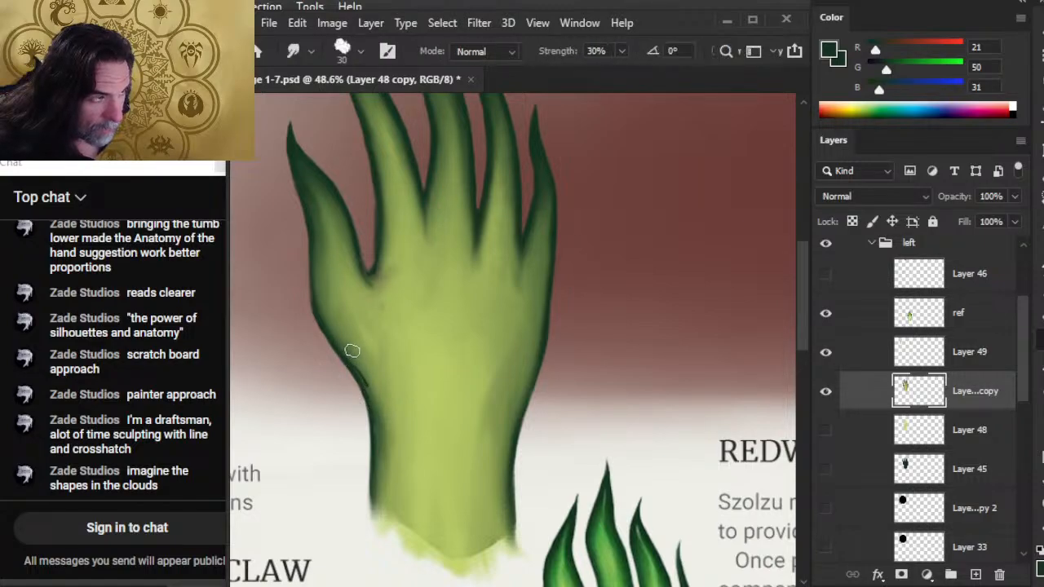
{"action": "mouse_move", "coordinate": [351, 351]}
{"action": "left_mouse_down"}
{"action": "mouse_move", "coordinate": [376, 405]}
{"action": "mouse_move", "coordinate": [363, 371]}
{"action": "mouse_move", "coordinate": [341, 345]}
{"action": "mouse_move", "coordinate": [364, 386]}
{"action": "mouse_move", "coordinate": [324, 329]}
{"action": "left_mouse_up"}
{"action": "key", "text": "b"}
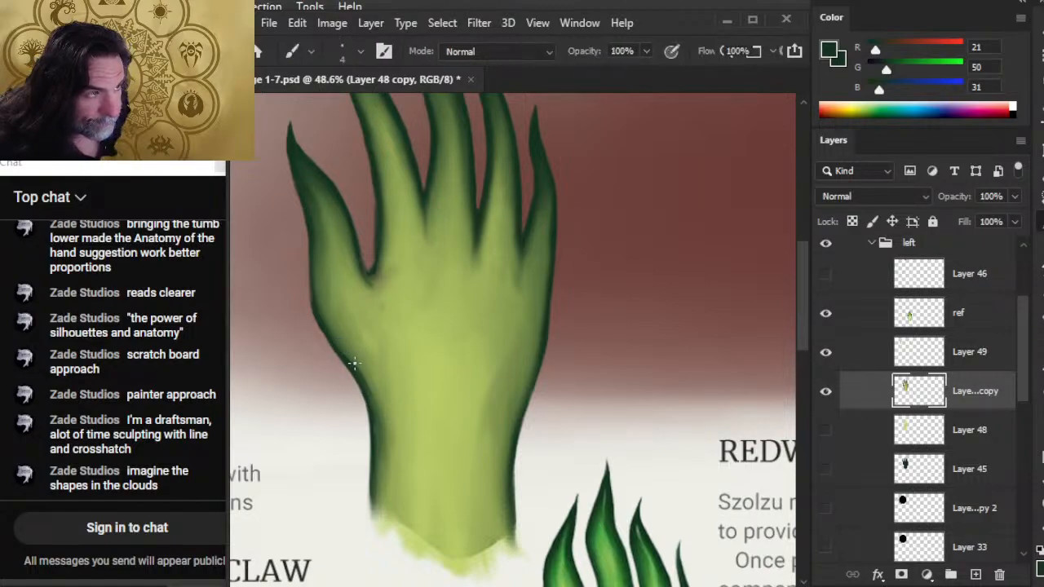
{"action": "key", "text": "r"}
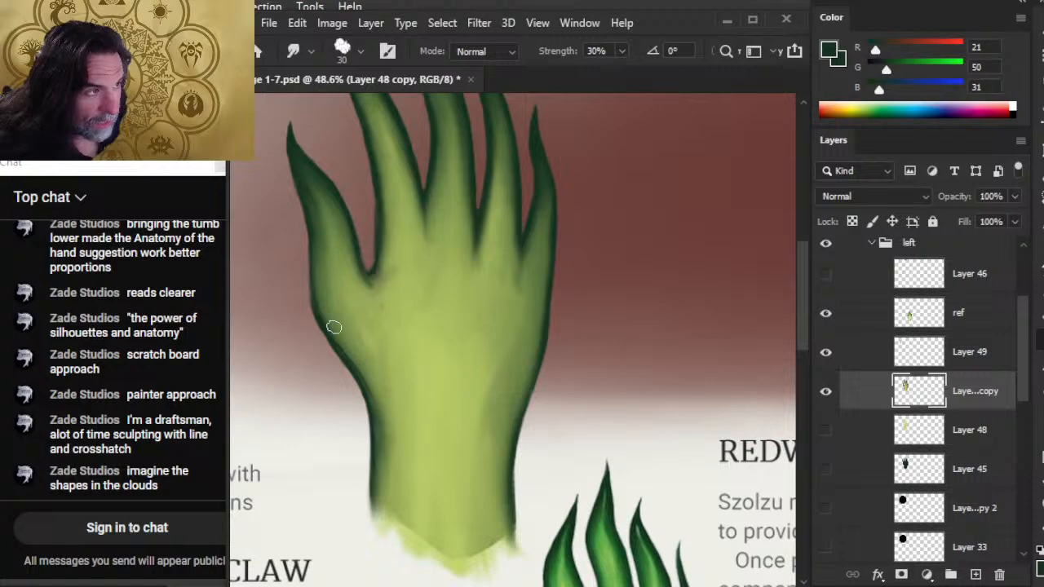
{"action": "key", "text": "bracketleft"}
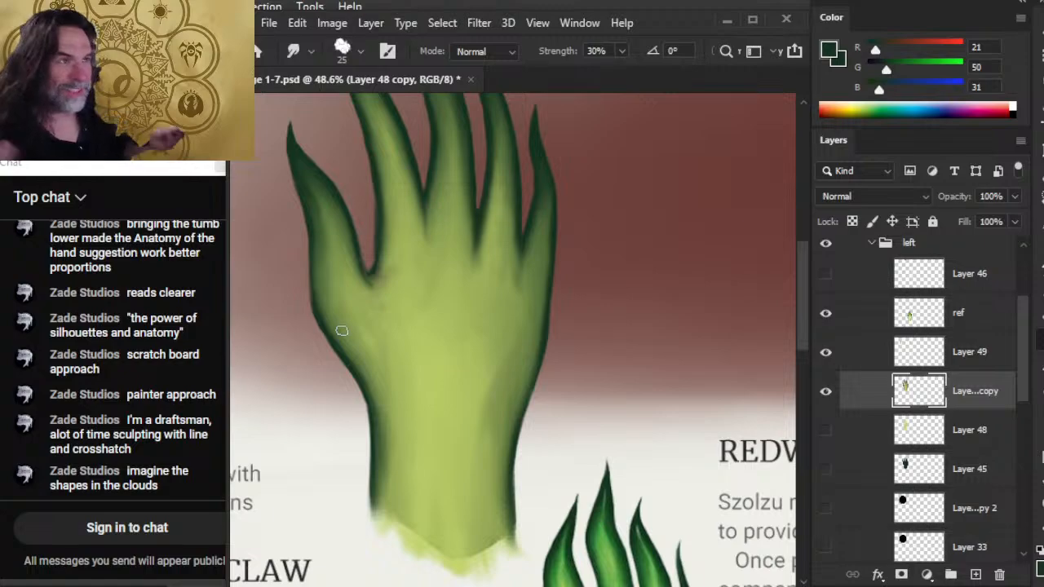
Darken the thumb's outer edge with thin strokes, then erase and smudge the contour down to the wrist with the 25 px Smudge tool.
{"action": "left_click_drag", "start_coordinate": [400, 298], "coordinate": [435, 350]}
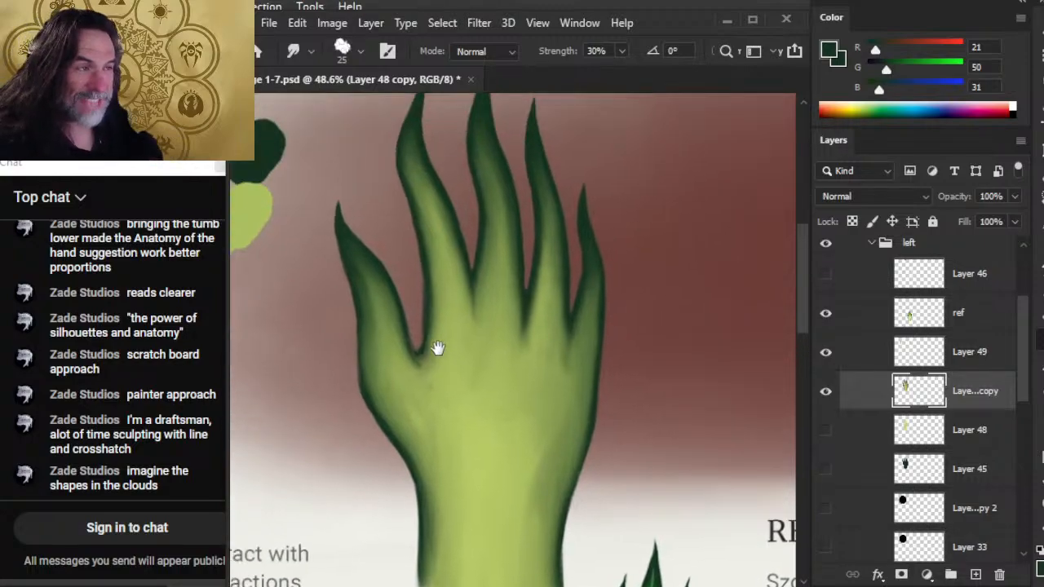
{"action": "key", "text": "b"}
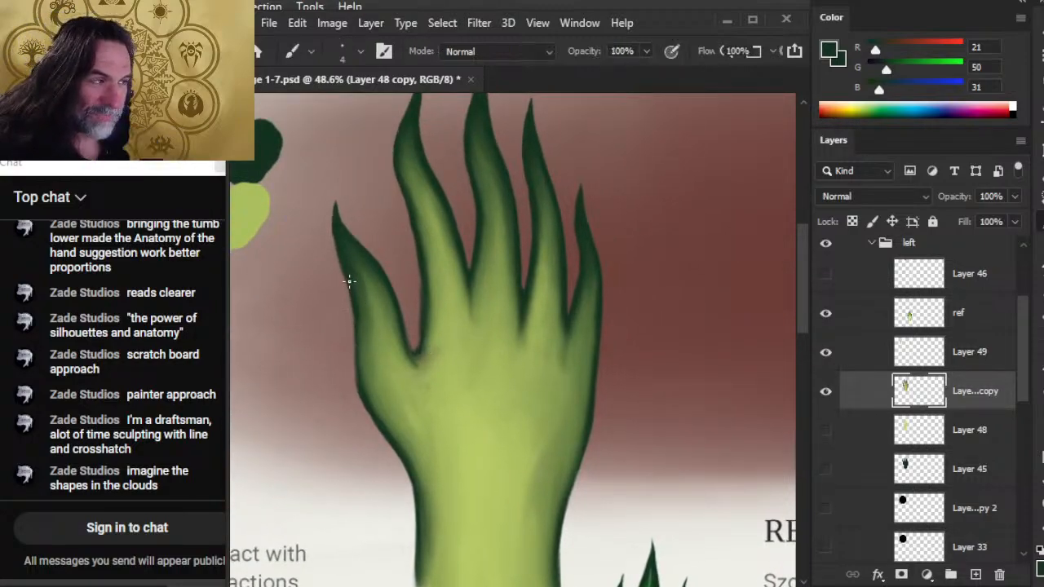
{"action": "key", "text": "r"}
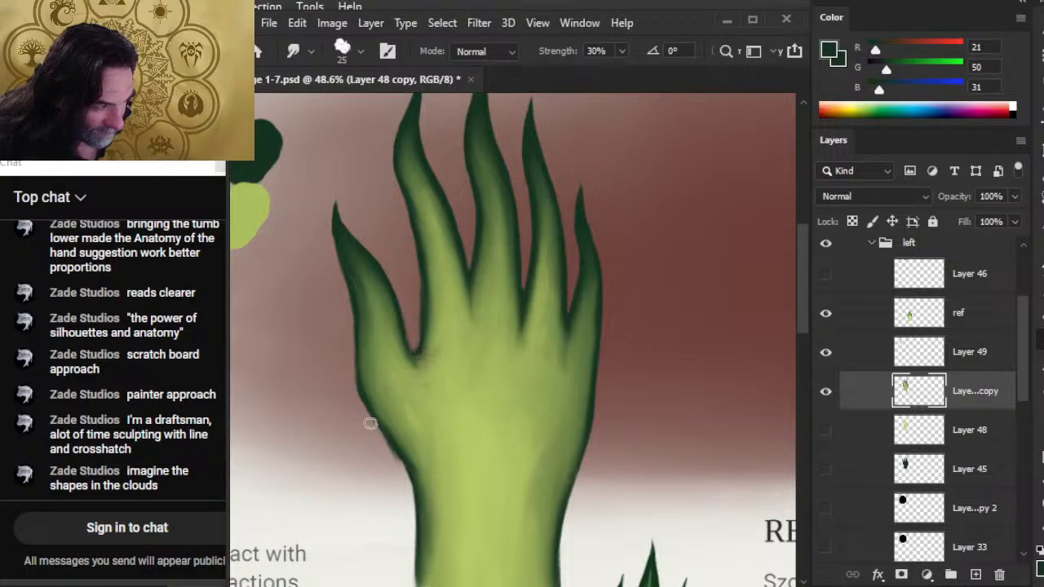
{"action": "key", "text": "e"}
{"action": "key", "text": "r"}
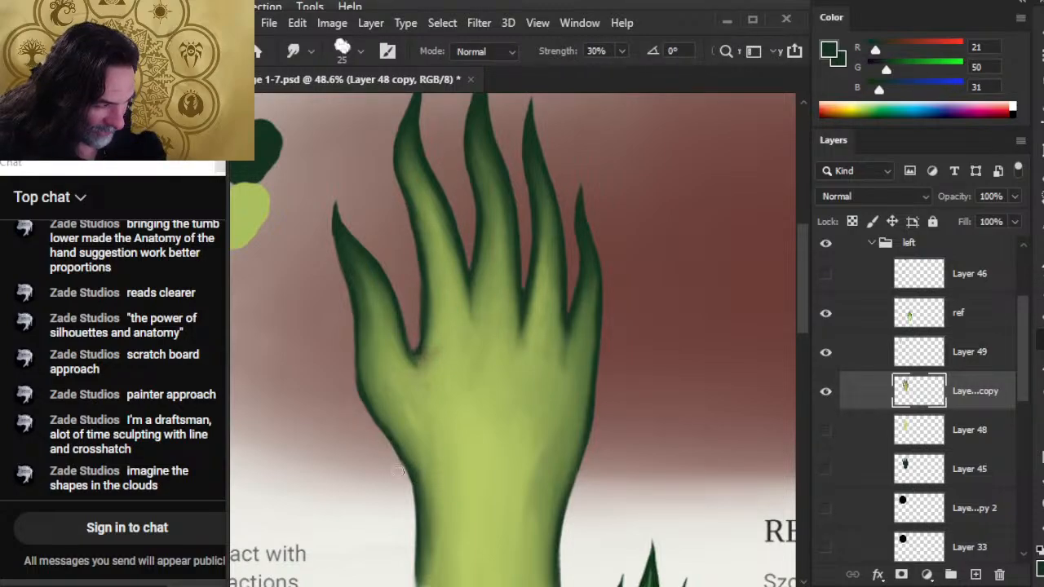
Alternate thin dark green strokes and 25 px smudging along the thumb-side edge of the palm and wrist to form a smooth contour.
{"action": "key", "text": "b"}
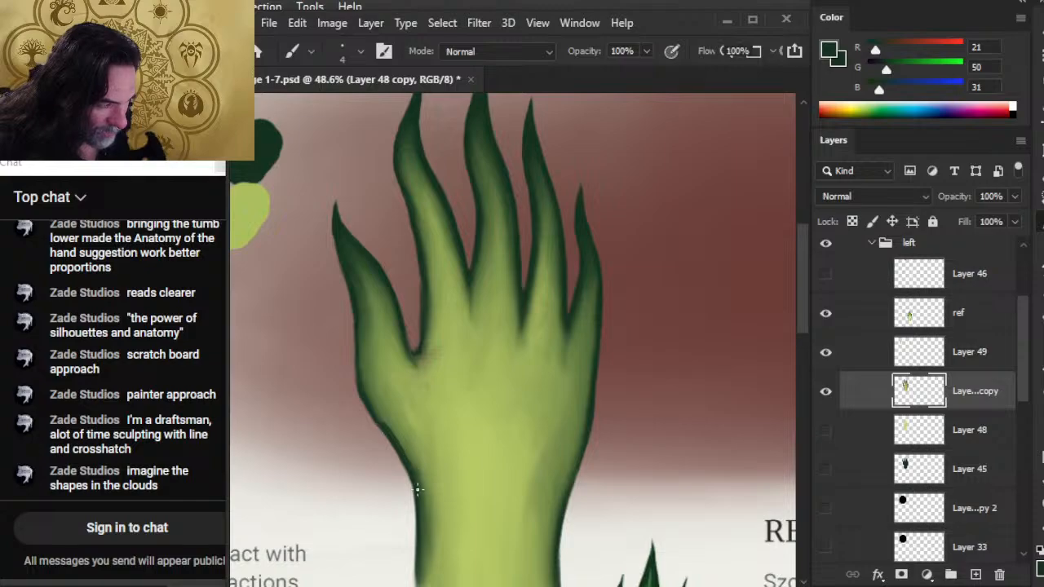
{"action": "key", "text": "r"}
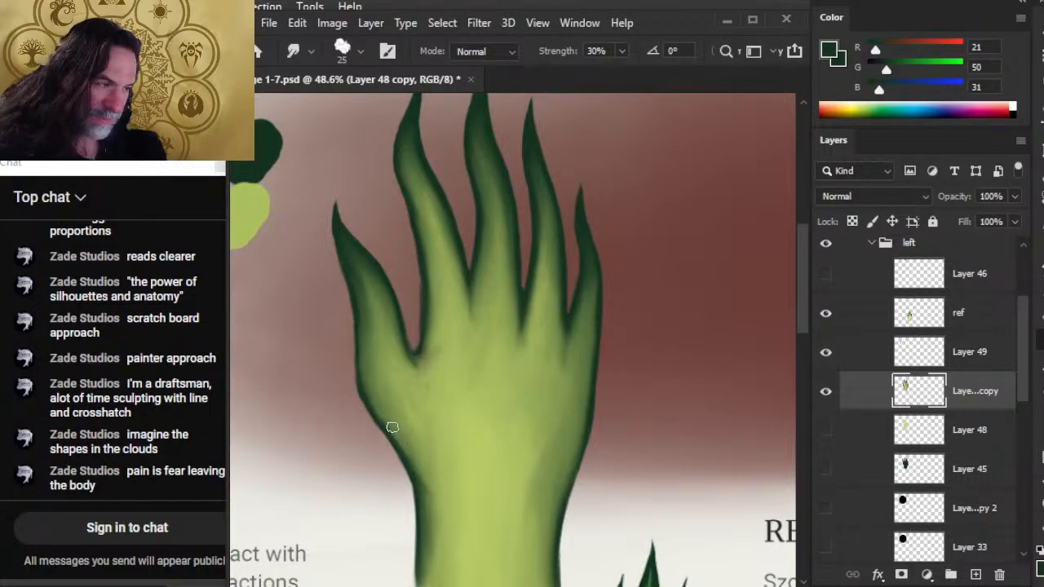
{"action": "key", "text": "b"}
{"action": "key", "text": "r"}
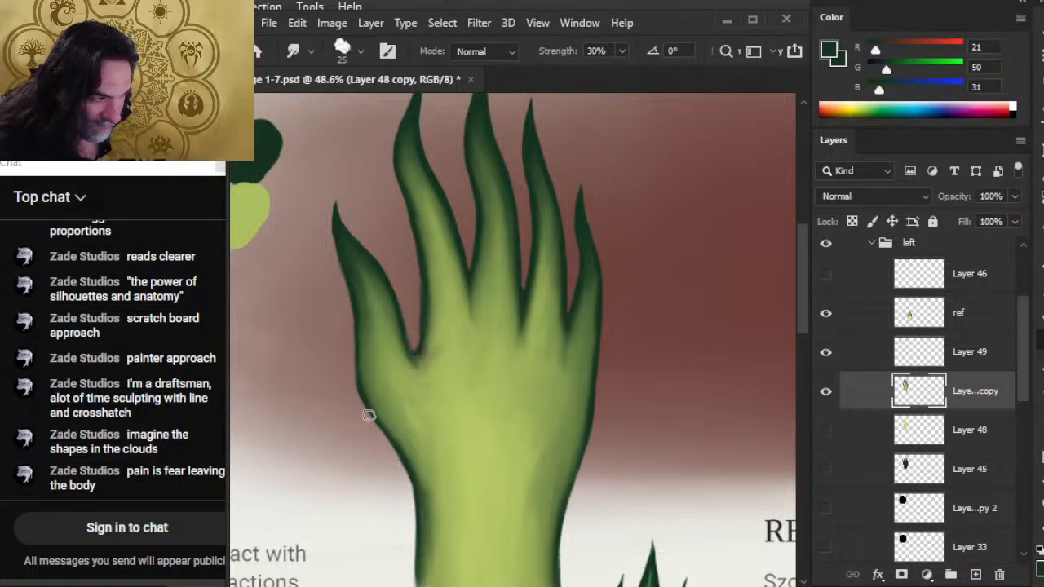
{"action": "key", "text": "b"}
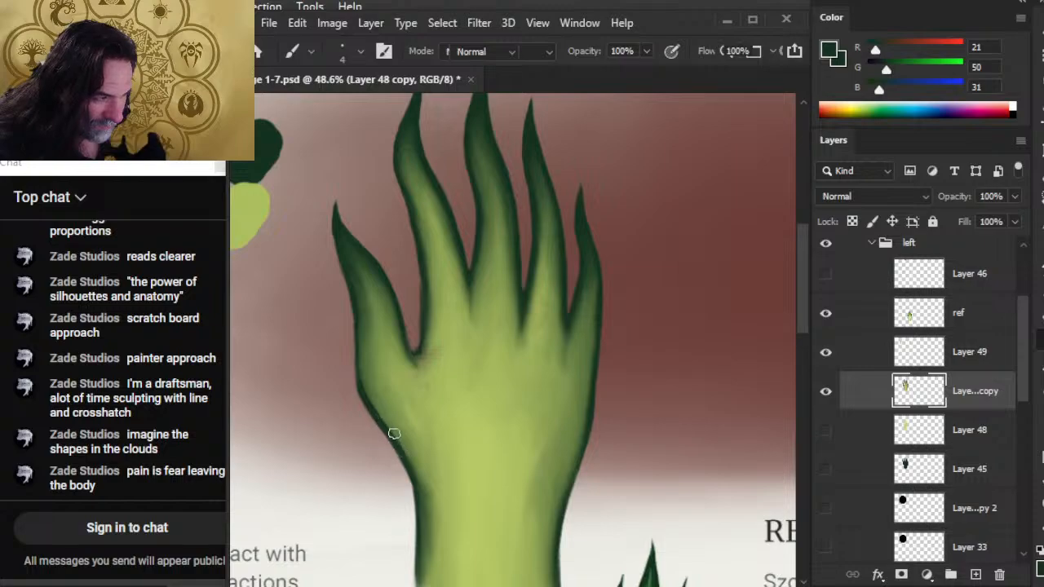
{"action": "key", "text": "r"}
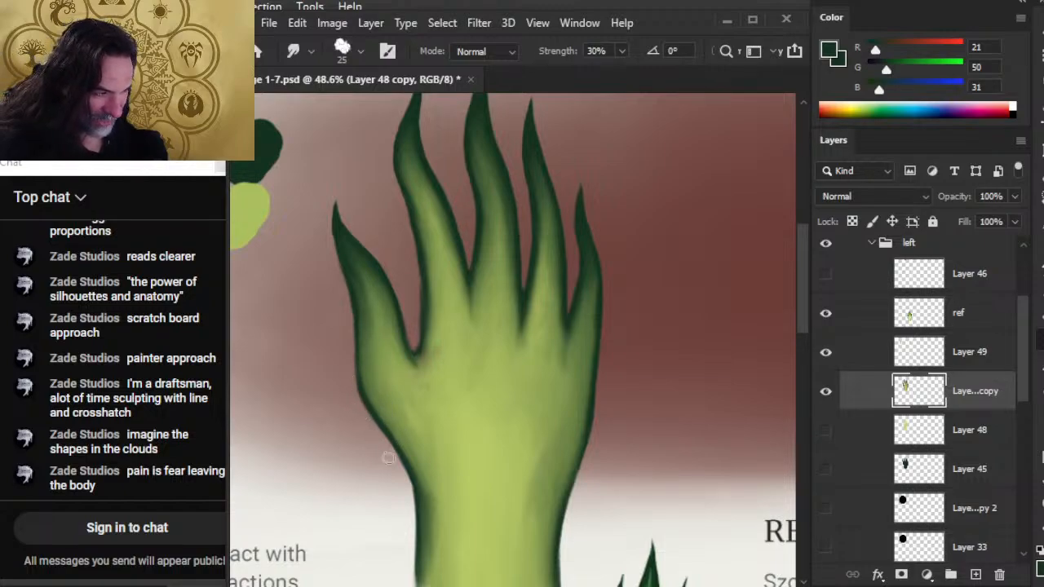
Clean up the thumb's outer edge and the web beside the index finger, alternating the 10 px Eraser, thin dark green strokes and 25 px smudging.
{"action": "key", "text": "e"}
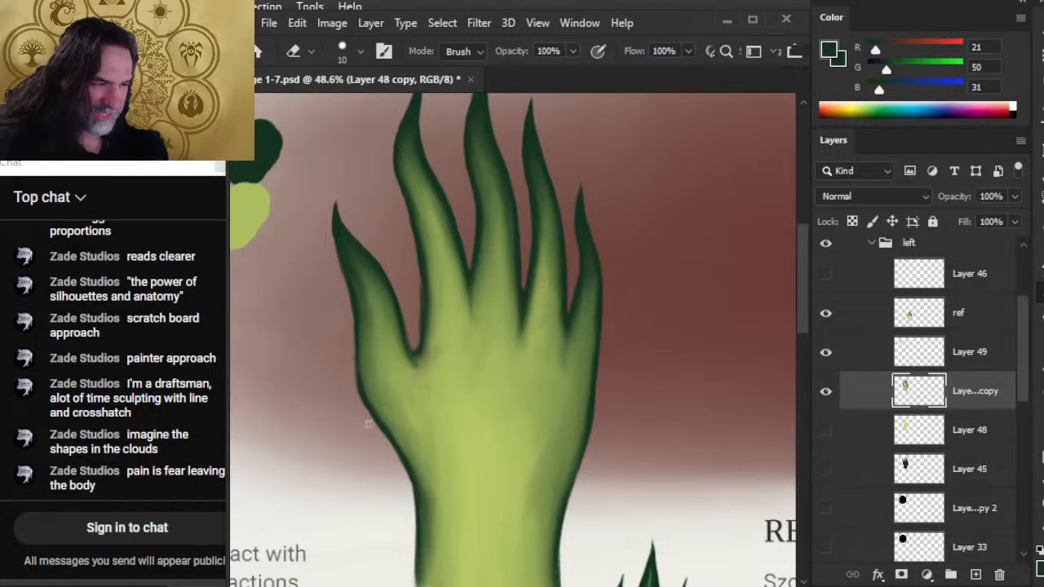
{"action": "key", "text": "r"}
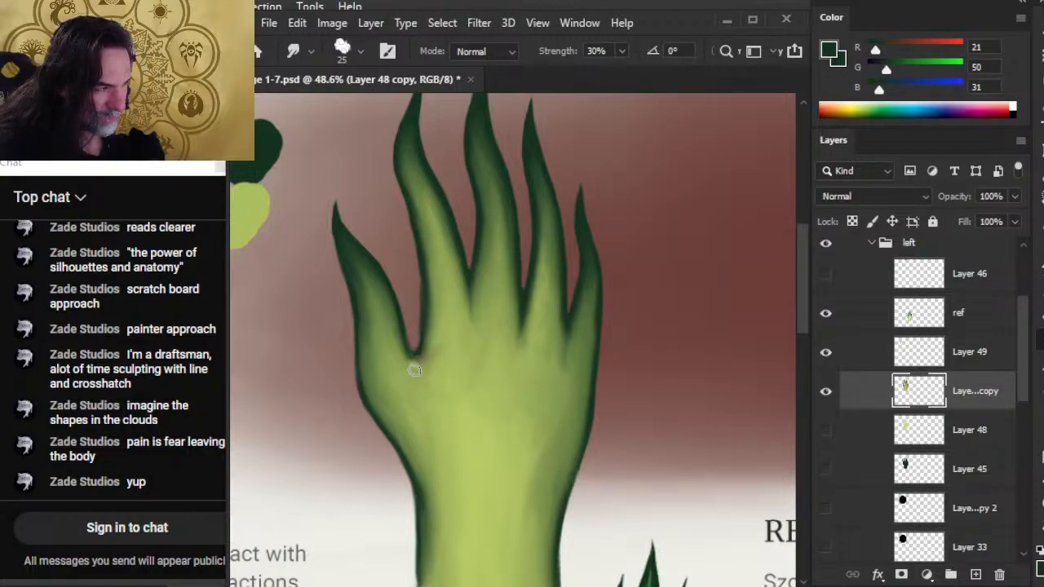
{"action": "key", "text": "b"}
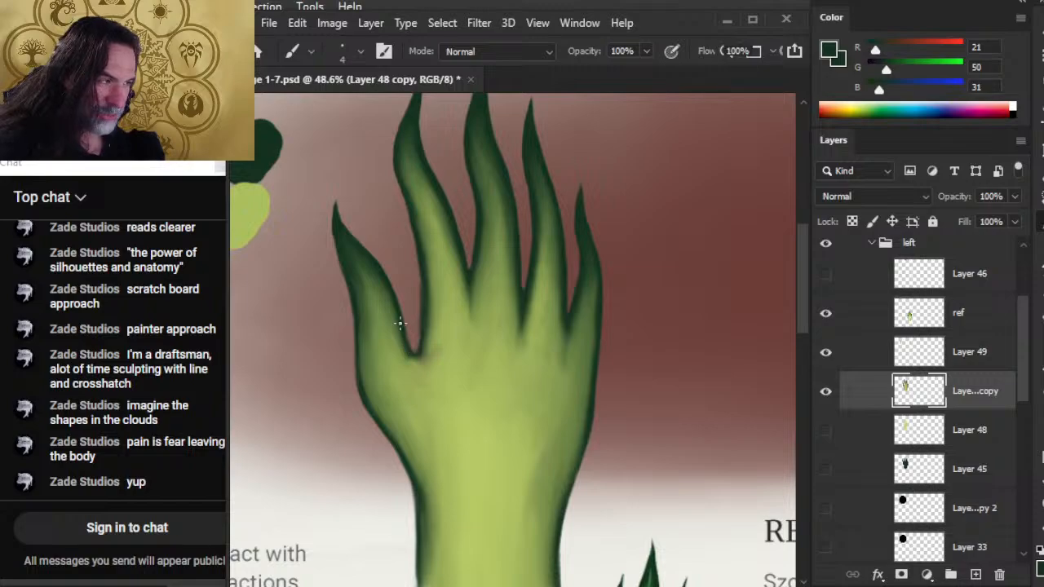
{"action": "key", "text": "e"}
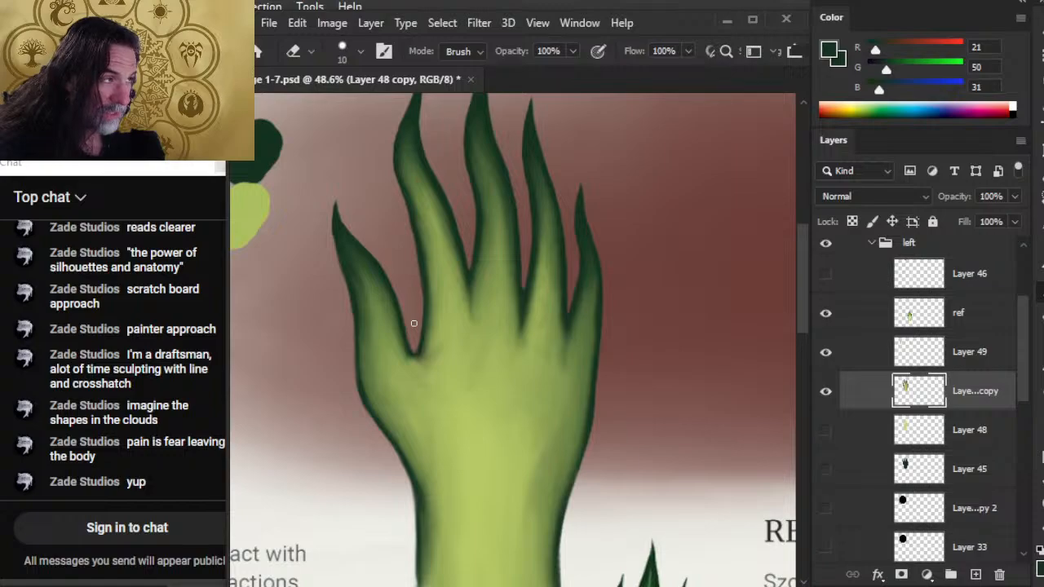
{"action": "key", "text": "r"}
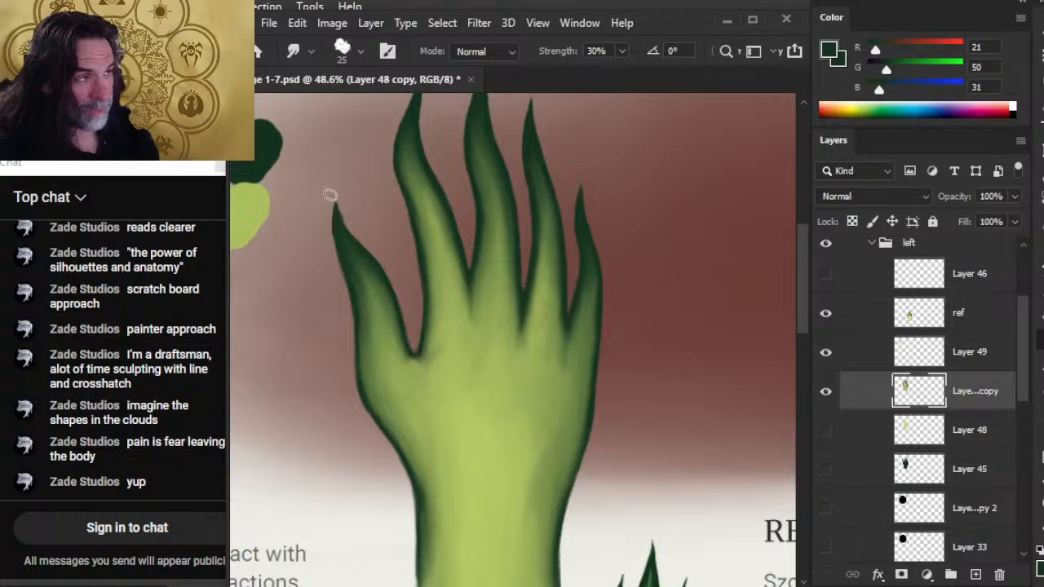
Trim the thumb tip with the 10 px Eraser and smudge the color in the web between thumb and index finger at 25 px.
{"action": "key", "text": "e"}
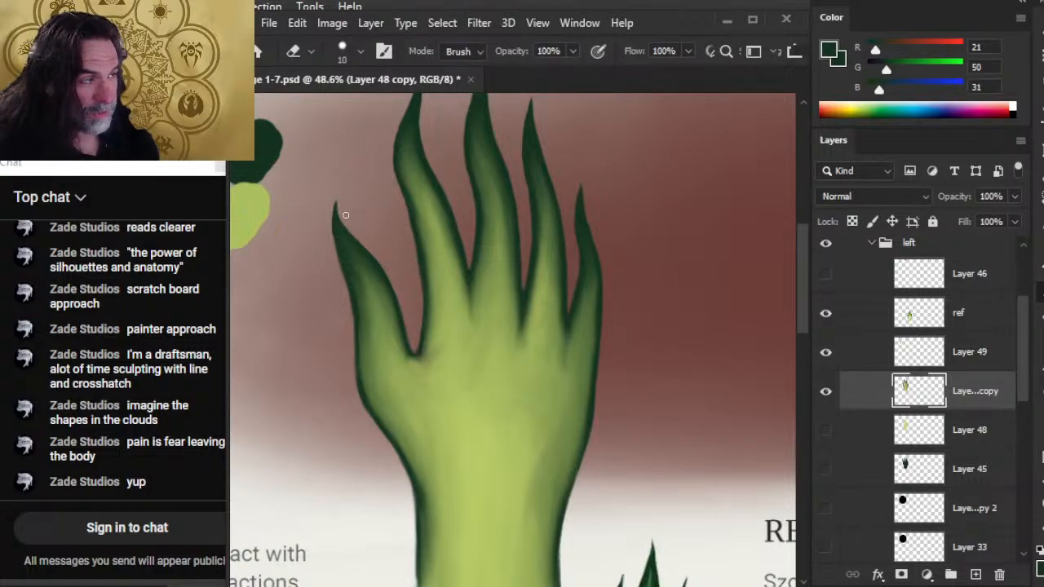
{"action": "key", "text": "r"}
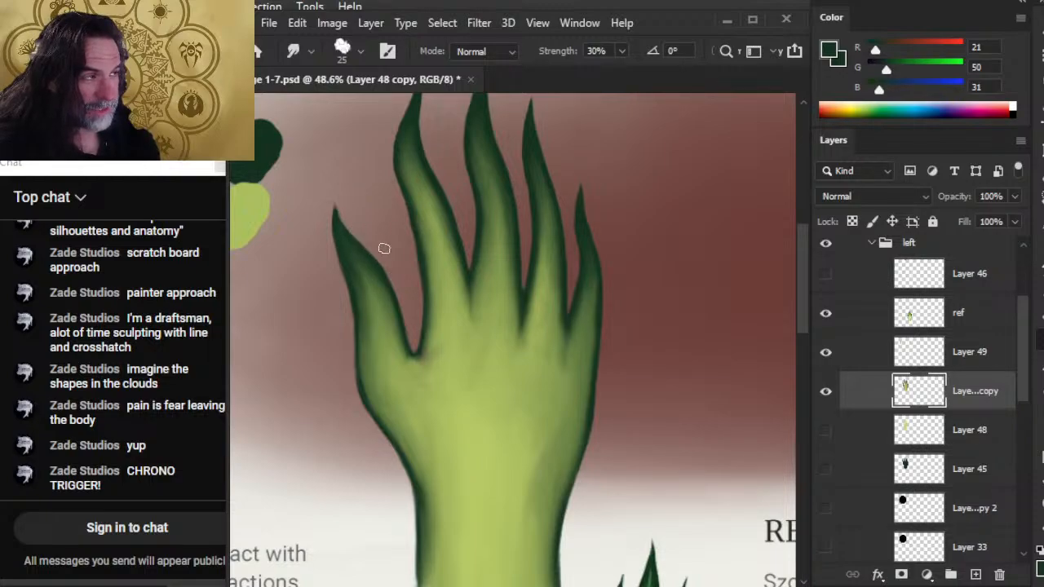
{"action": "key", "text": "e"}
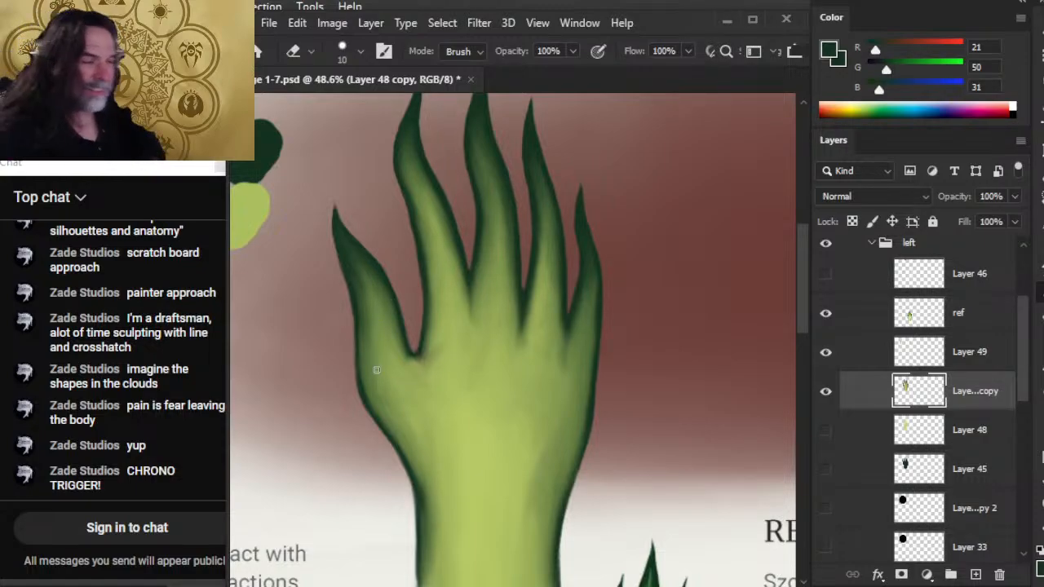
{"action": "key", "text": "r"}
{"action": "mouse_move", "coordinate": [438, 335]}
{"action": "left_mouse_down"}
{"action": "mouse_move", "coordinate": [420, 364]}
{"action": "mouse_move", "coordinate": [407, 358]}
{"action": "left_mouse_up"}
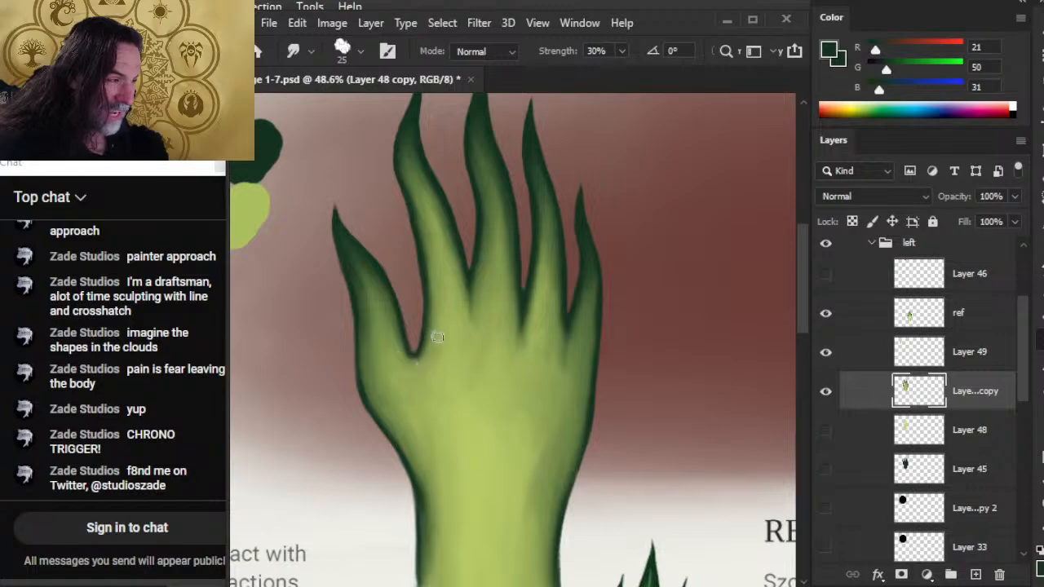
Uncover the browser behind the Photoshop window to check the live video and chat, then extend the window back over it.
{"action": "left_click_drag", "start_coordinate": [497, 339], "coordinate": [481, 444]}
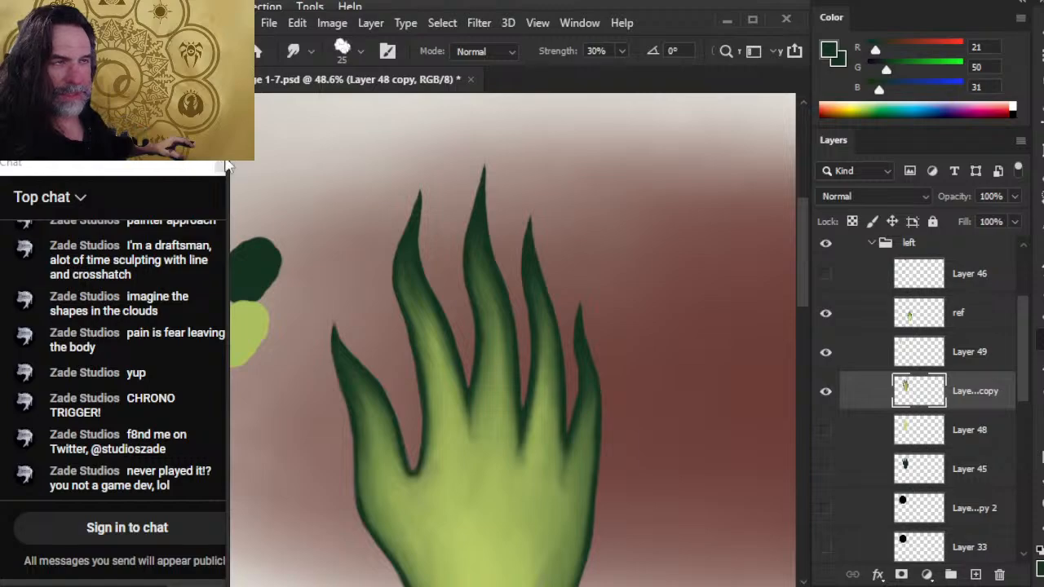
{"action": "left_click_drag", "start_coordinate": [230, 161], "coordinate": [315, 161]}
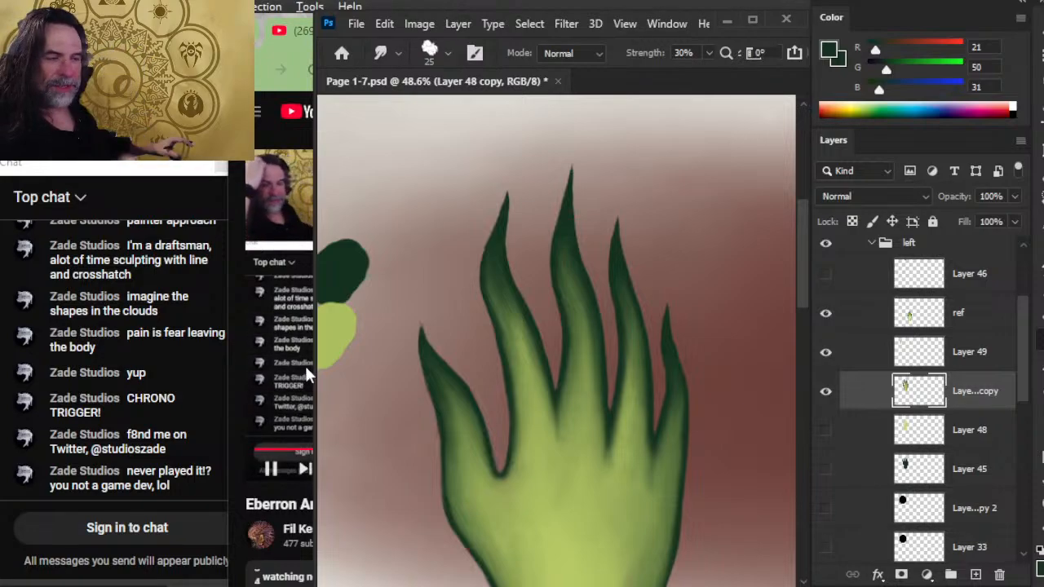
{"action": "left_click_drag", "start_coordinate": [315, 375], "coordinate": [219, 324]}
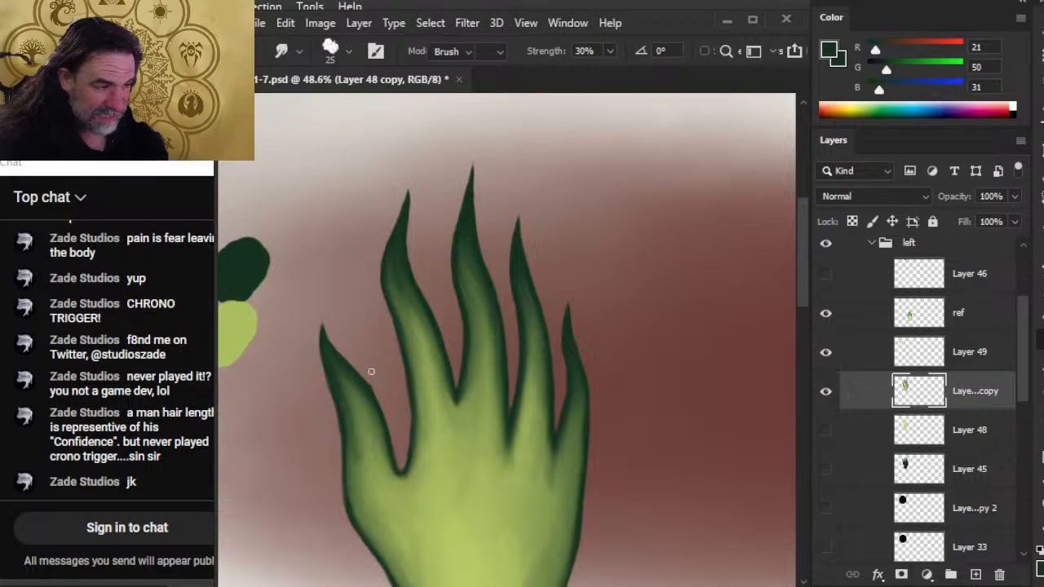
Erase the bump on the thumb's inner edge and smudge that edge down into the web at 25 px, 30% strength.
{"action": "key", "text": "e"}
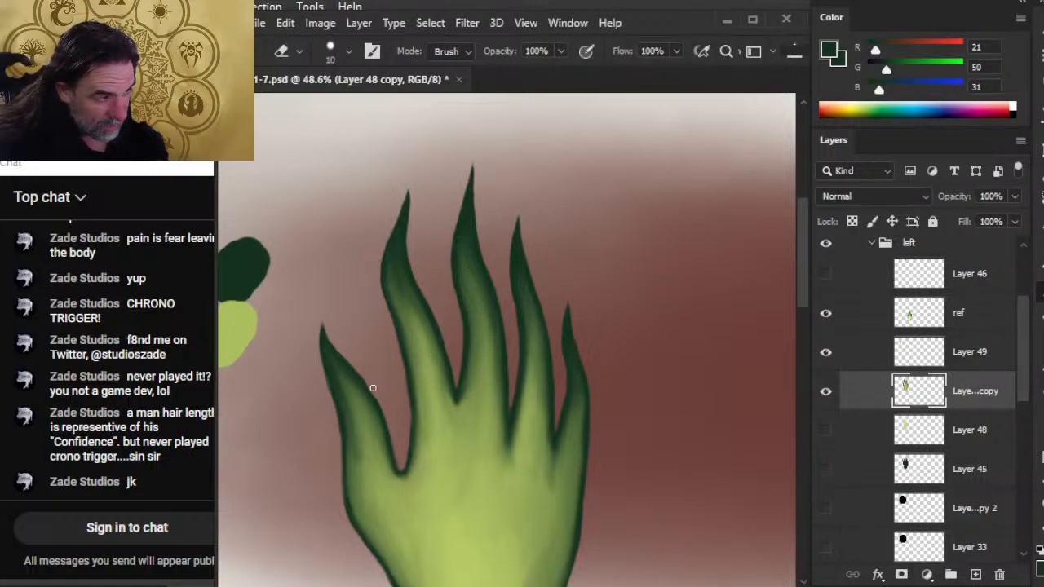
{"action": "key", "text": "r"}
{"action": "left_click_drag", "start_coordinate": [356, 376], "coordinate": [387, 450]}
{"action": "mouse_move", "coordinate": [365, 397]}
{"action": "left_mouse_down"}
{"action": "mouse_move", "coordinate": [387, 452]}
{"action": "mouse_move", "coordinate": [383, 435]}
{"action": "left_mouse_up"}
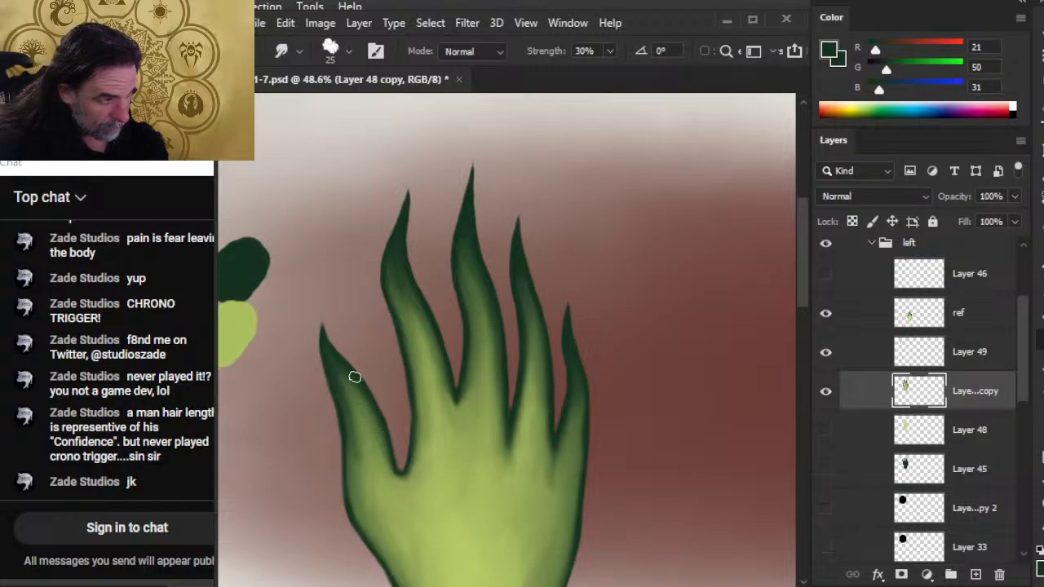
{"action": "mouse_move", "coordinate": [363, 394]}
{"action": "left_mouse_down"}
{"action": "mouse_move", "coordinate": [373, 425]}
{"action": "mouse_move", "coordinate": [365, 396]}
{"action": "mouse_move", "coordinate": [388, 410]}
{"action": "mouse_move", "coordinate": [399, 443]}
{"action": "mouse_move", "coordinate": [380, 392]}
{"action": "mouse_move", "coordinate": [398, 442]}
{"action": "mouse_move", "coordinate": [367, 405]}
{"action": "mouse_move", "coordinate": [381, 463]}
{"action": "mouse_move", "coordinate": [411, 487]}
{"action": "left_mouse_up"}
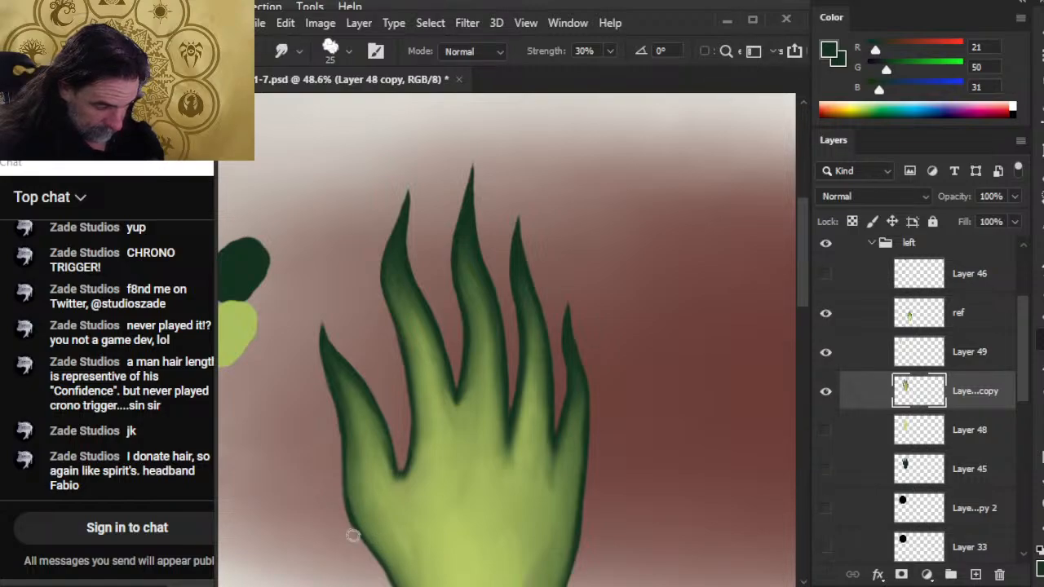
Sharpen the gap between middle and ring fingers by erasing and smudging, and darken the ring finger's edges with 4 px dark green strokes.
{"action": "key", "text": "e"}
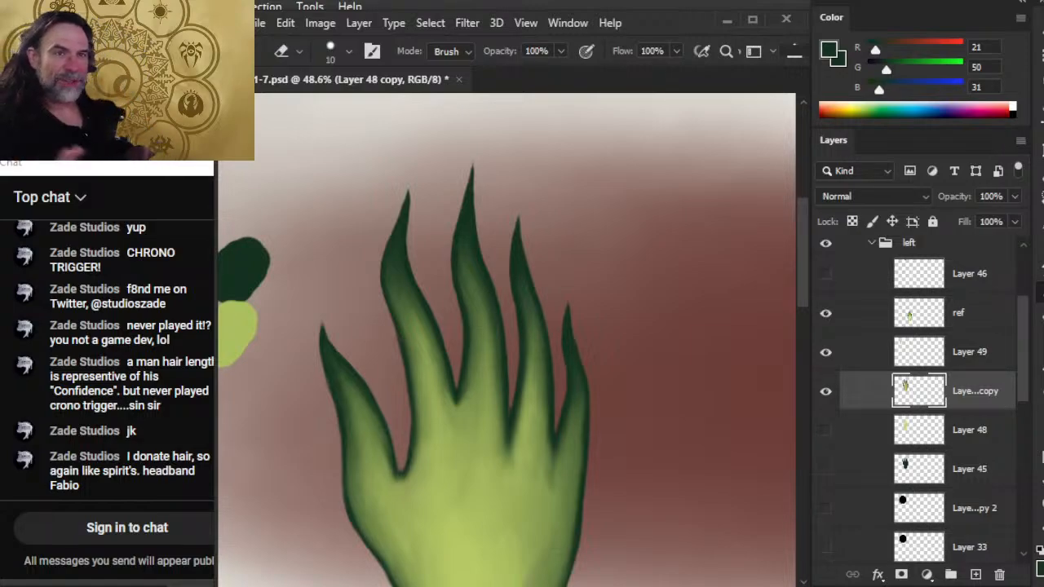
{"action": "key", "text": "r"}
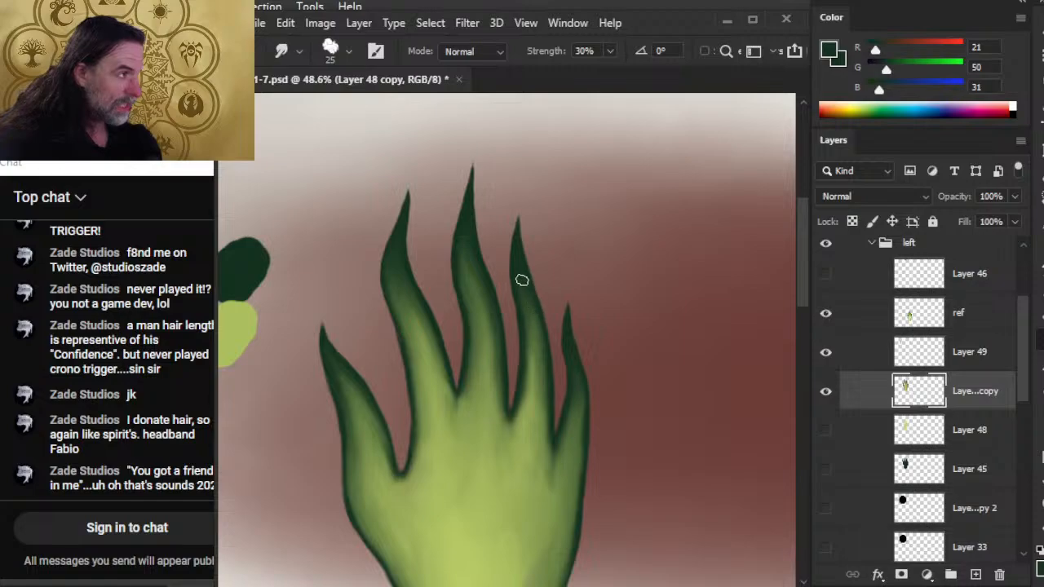
{"action": "key", "text": "b"}
{"action": "left_click", "coordinate": [517, 251], "text": "alt"}
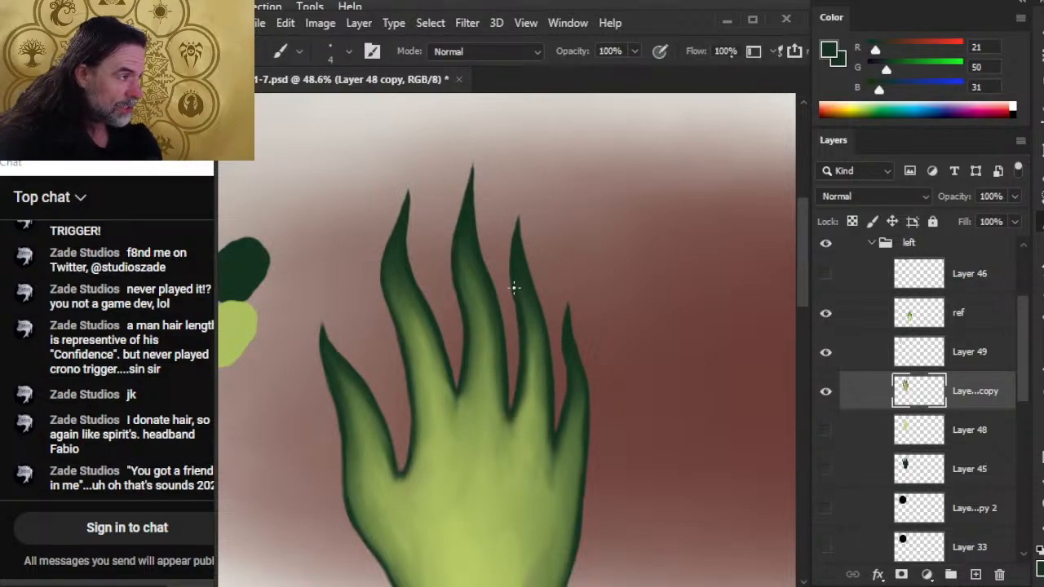
{"action": "left_click_drag", "start_coordinate": [511, 288], "coordinate": [516, 341]}
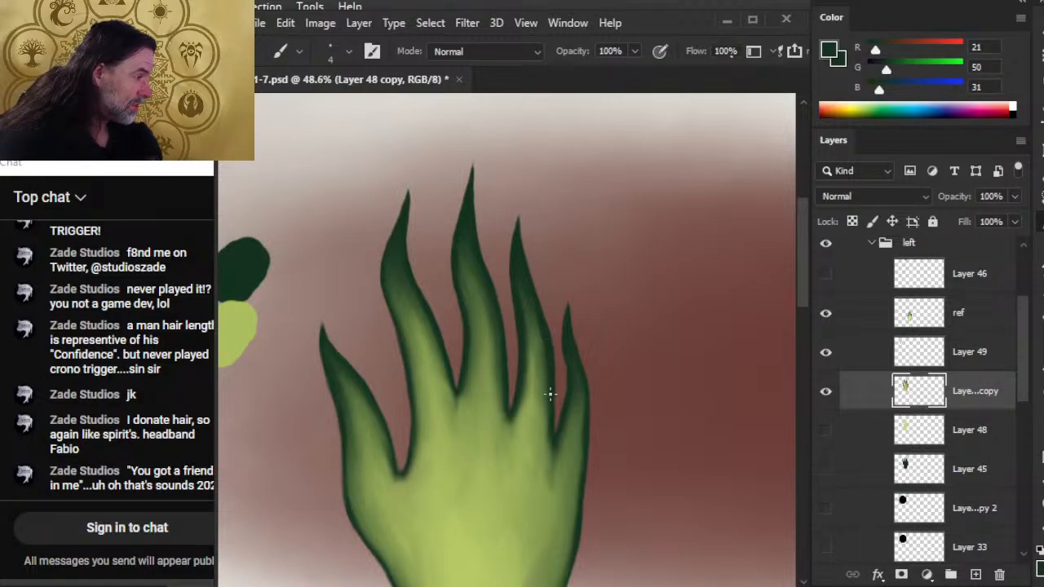
Smudge the ring finger's dark edges into the lighter green and refine its upper contour with the 10 px Eraser.
{"action": "key", "text": "r"}
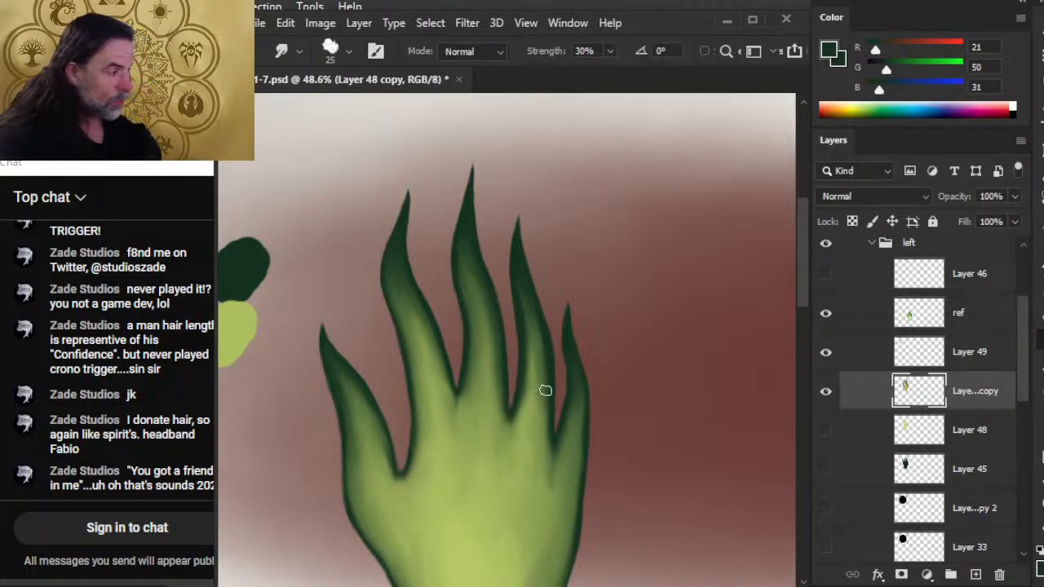
{"action": "left_click_drag", "start_coordinate": [541, 421], "coordinate": [542, 383]}
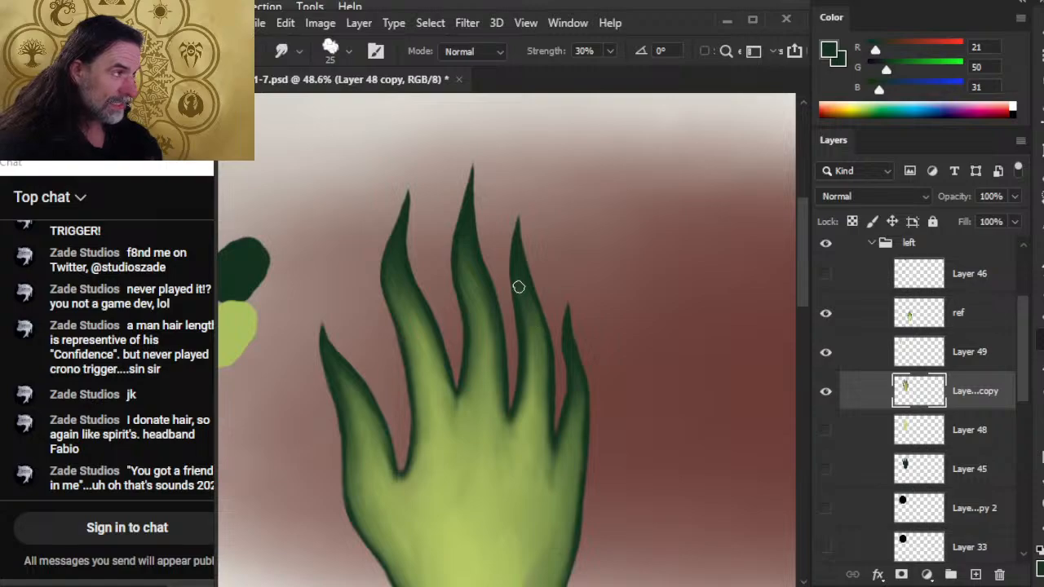
{"action": "key", "text": "e"}
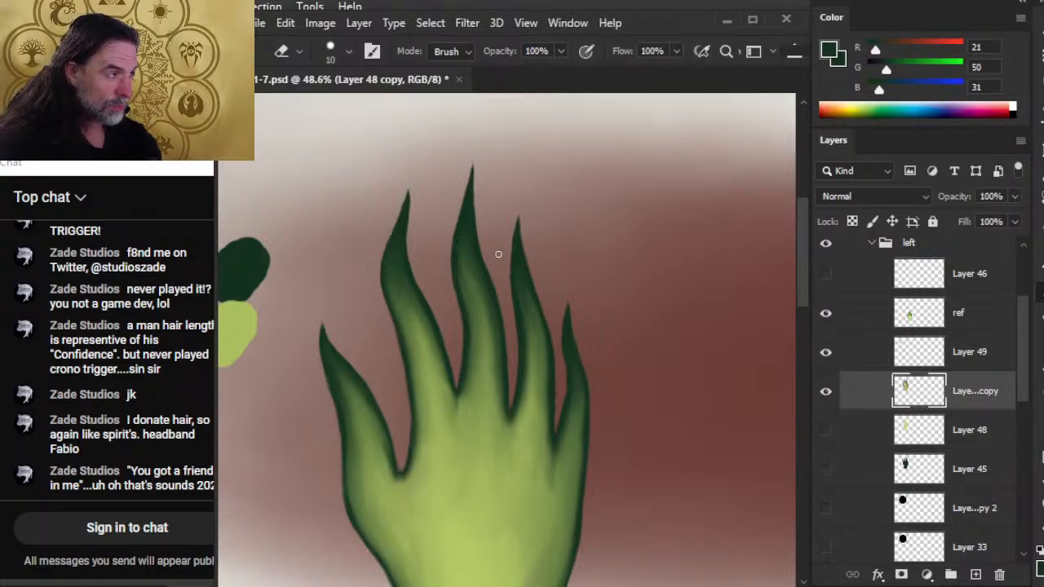
{"action": "key", "text": "r"}
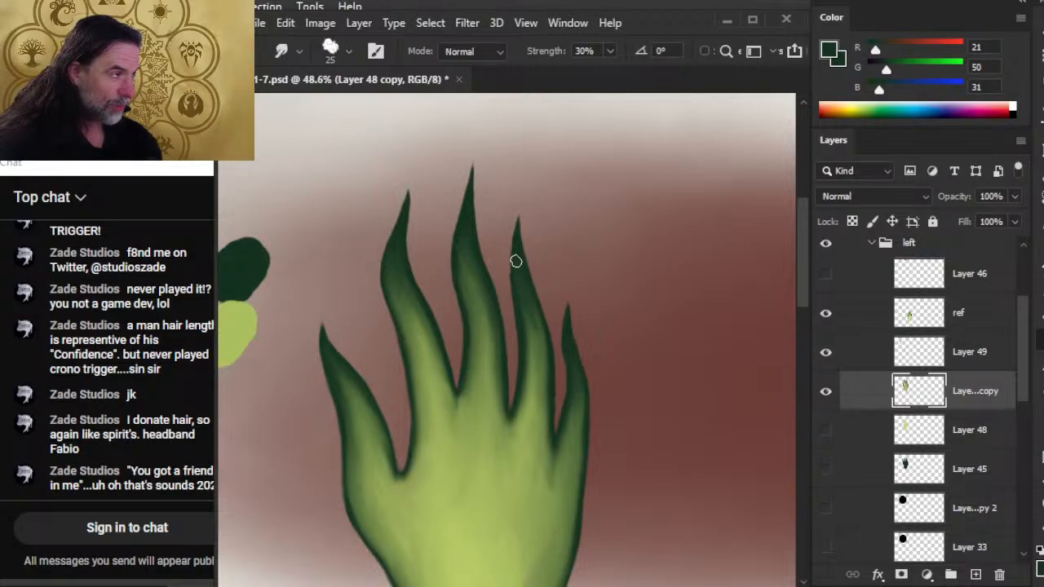
{"action": "key", "text": "e"}
{"action": "left_click_drag", "start_coordinate": [512, 290], "coordinate": [512, 253]}
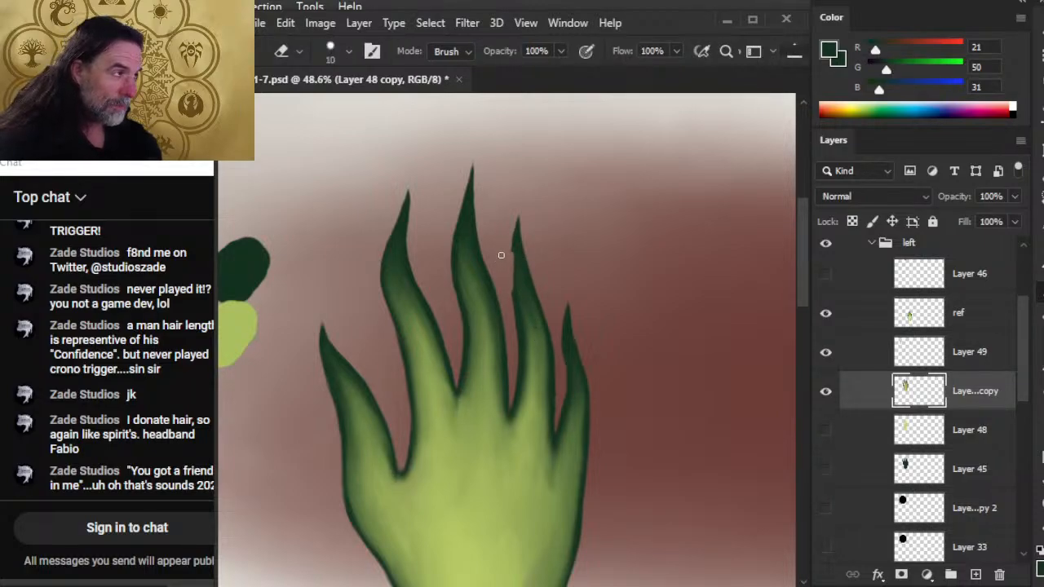
{"action": "key", "text": "ctrl+z"}
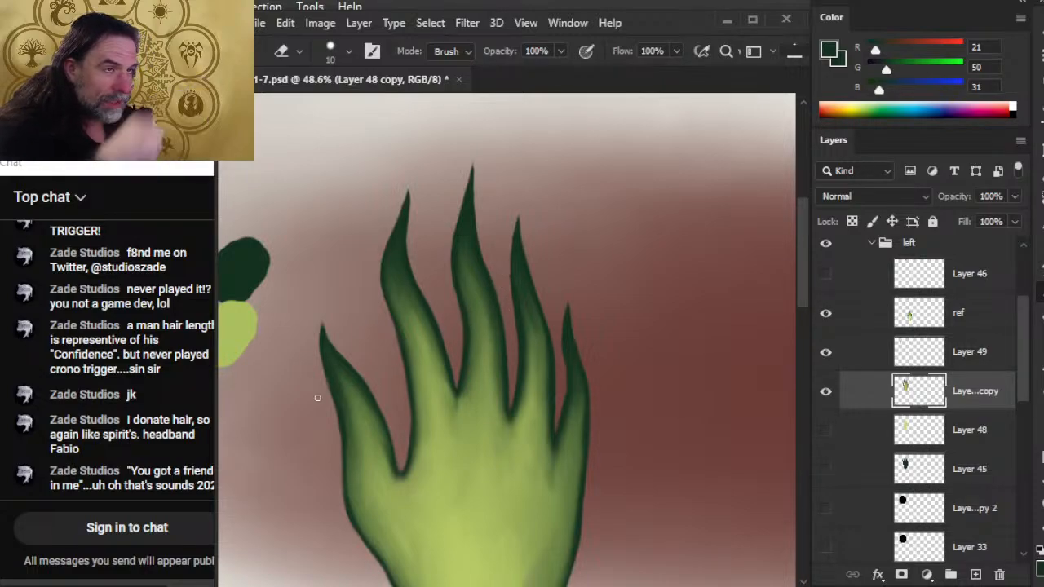
Reshape the ring finger's tip with 4 px dark green strokes and 10 px erasing, and compare the hand with Layer 49 hidden and shown.
{"action": "key", "text": "b"}
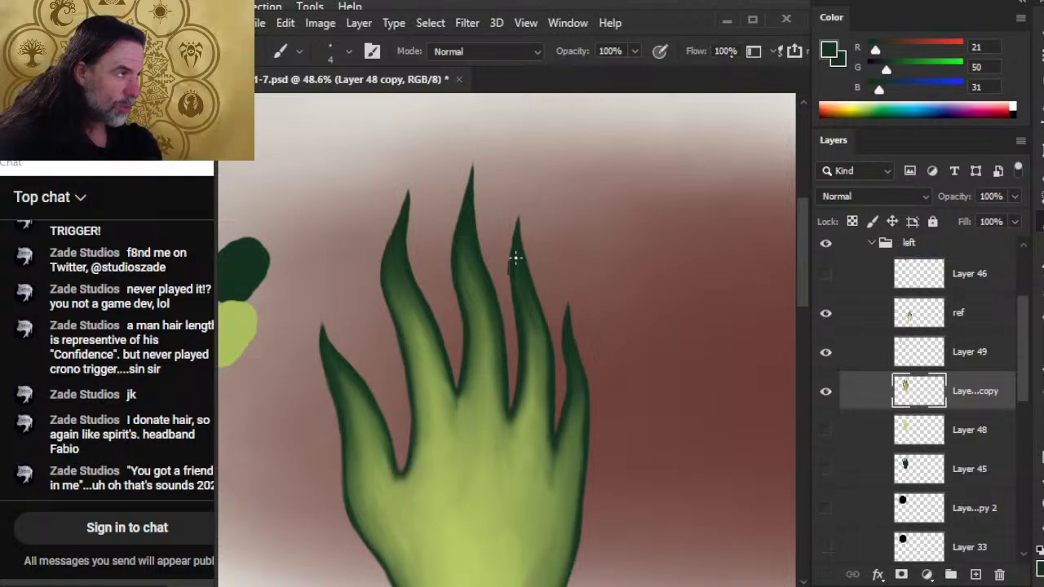
{"action": "key", "text": "e"}
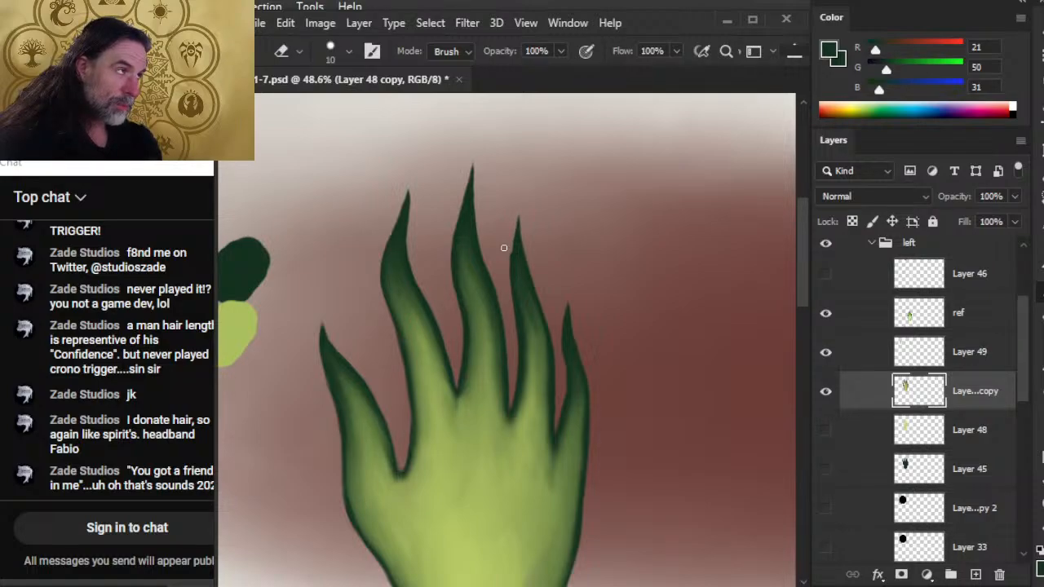
{"action": "key", "text": "b"}
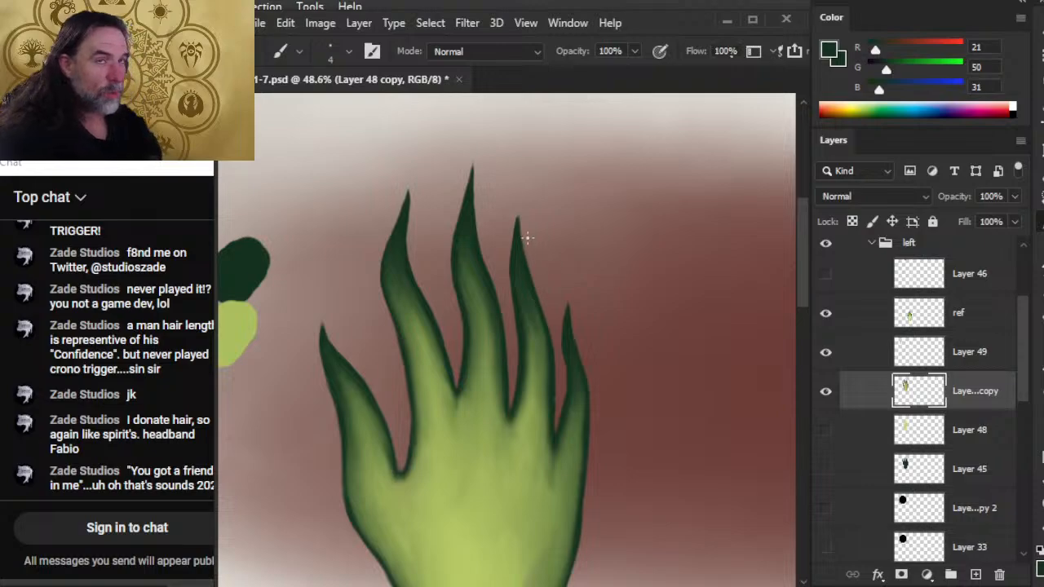
{"action": "key", "text": "e"}
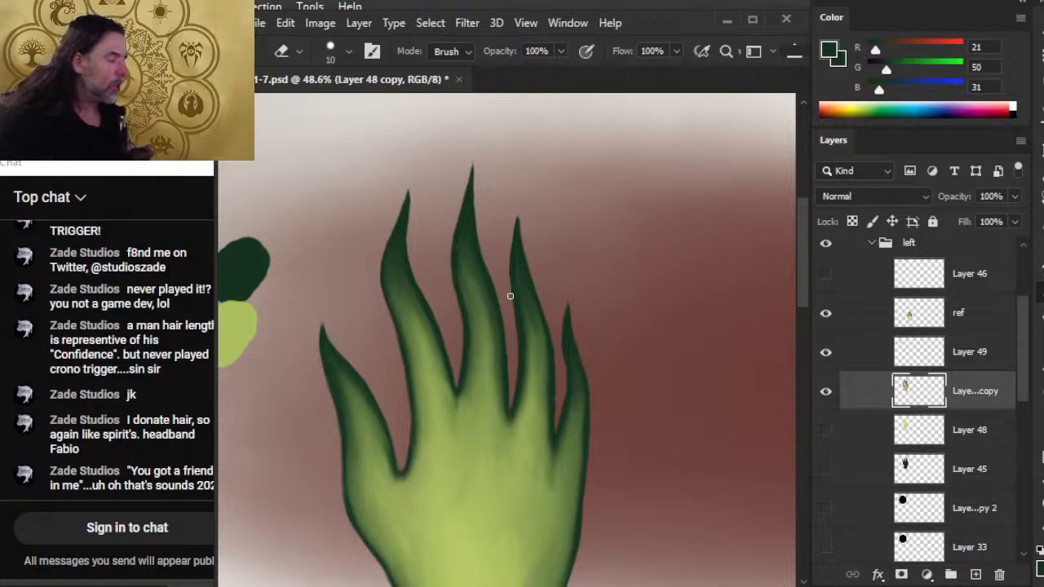
{"action": "left_click", "coordinate": [824, 353]}
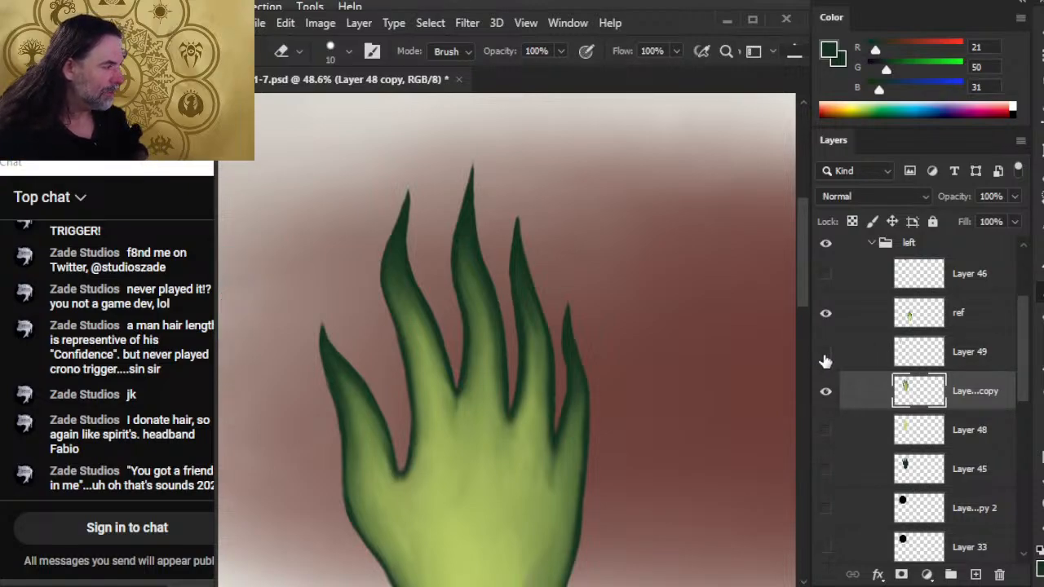
{"action": "left_click", "coordinate": [824, 354]}
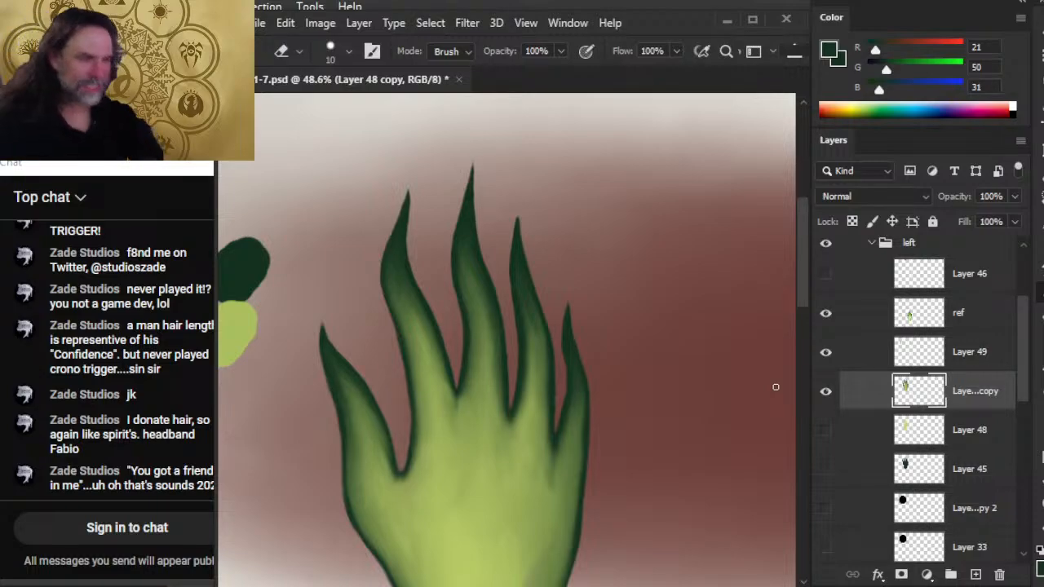
Smudge the thumb's shading, trim its outer edge with the 10 px Eraser, and save the document.
{"action": "key", "text": "r"}
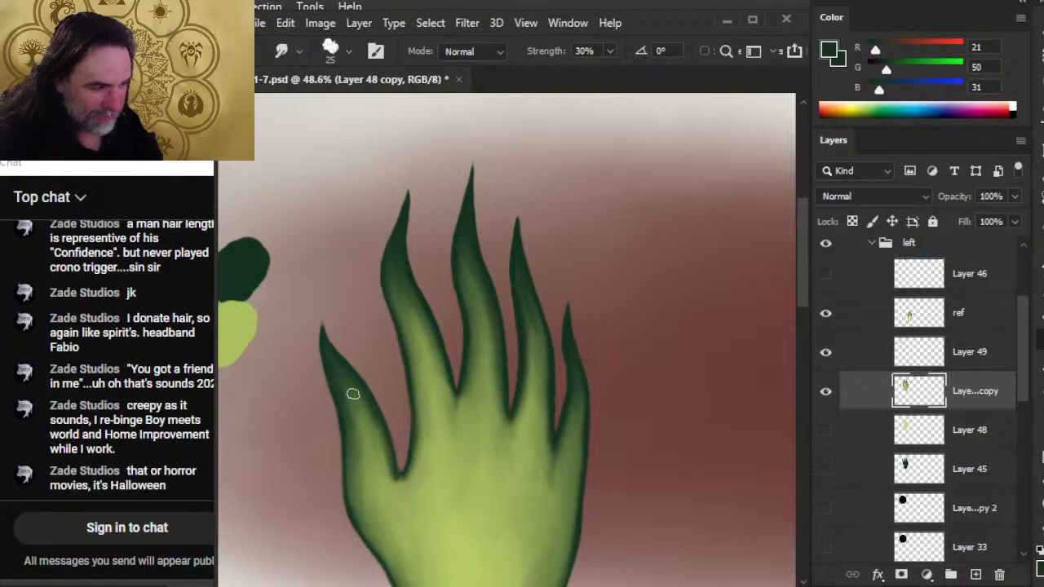
{"action": "key", "text": "e"}
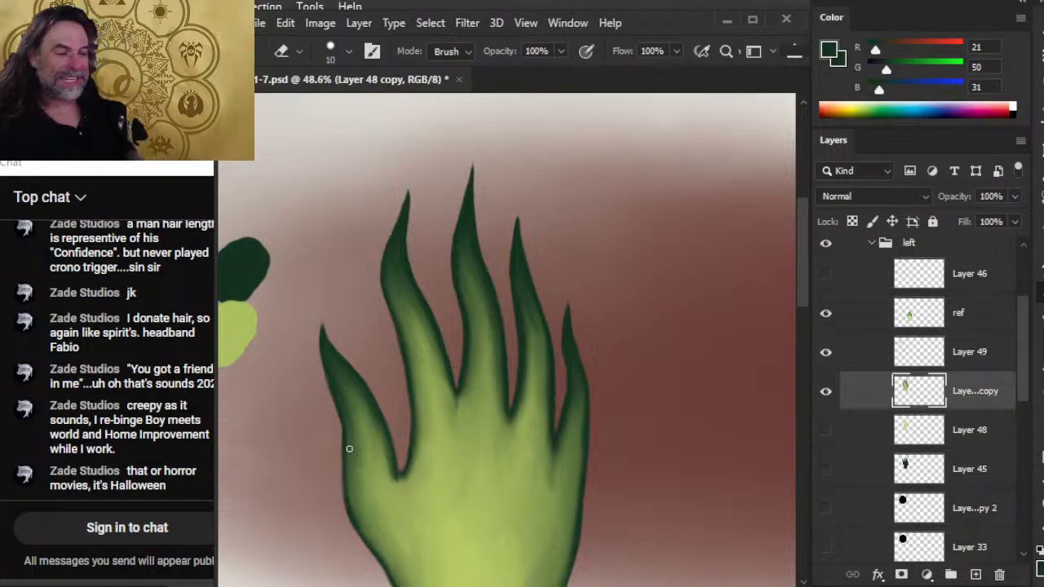
{"action": "left_click_drag", "start_coordinate": [497, 470], "coordinate": [502, 371]}
{"action": "key", "text": "r"}
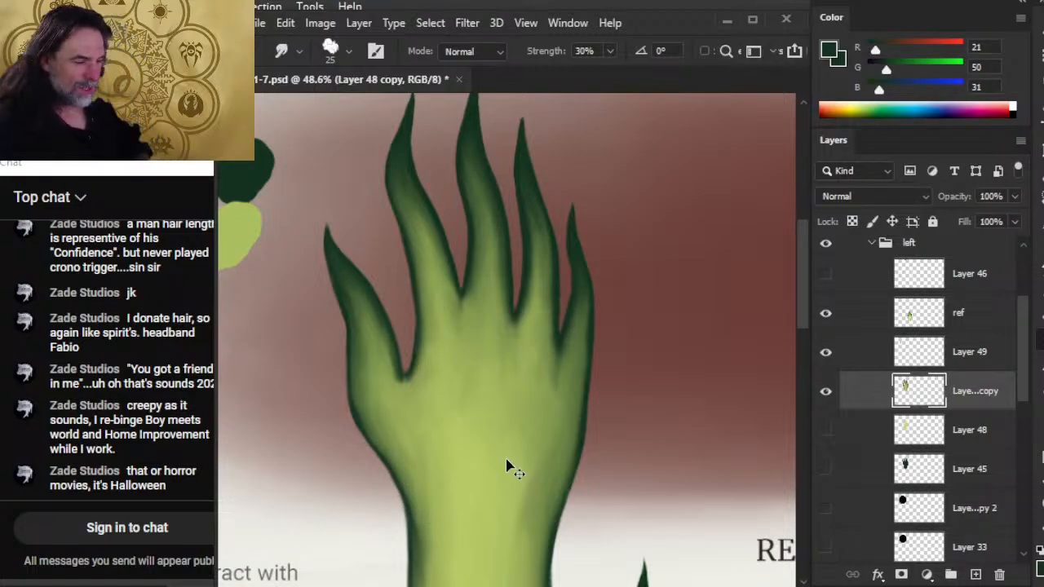
{"action": "key", "text": "ctrl+s"}
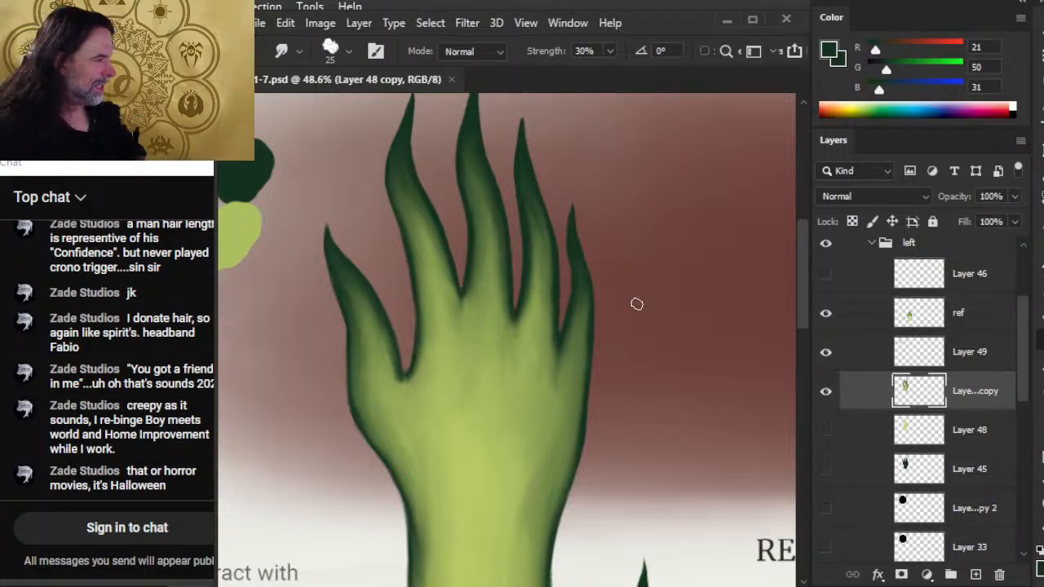
Smudge the dark green outer edge below the thumb into the lighter green with the 25 px Smudge tool at 30% strength.
{"action": "key", "text": "ctrl+space"}
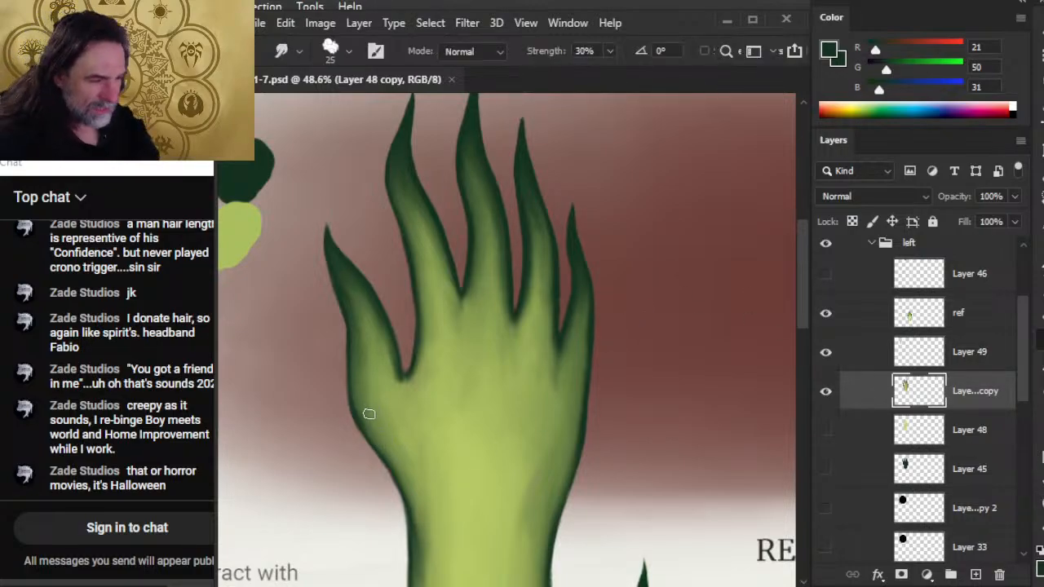
{"action": "left_click_drag", "start_coordinate": [364, 413], "coordinate": [382, 447]}
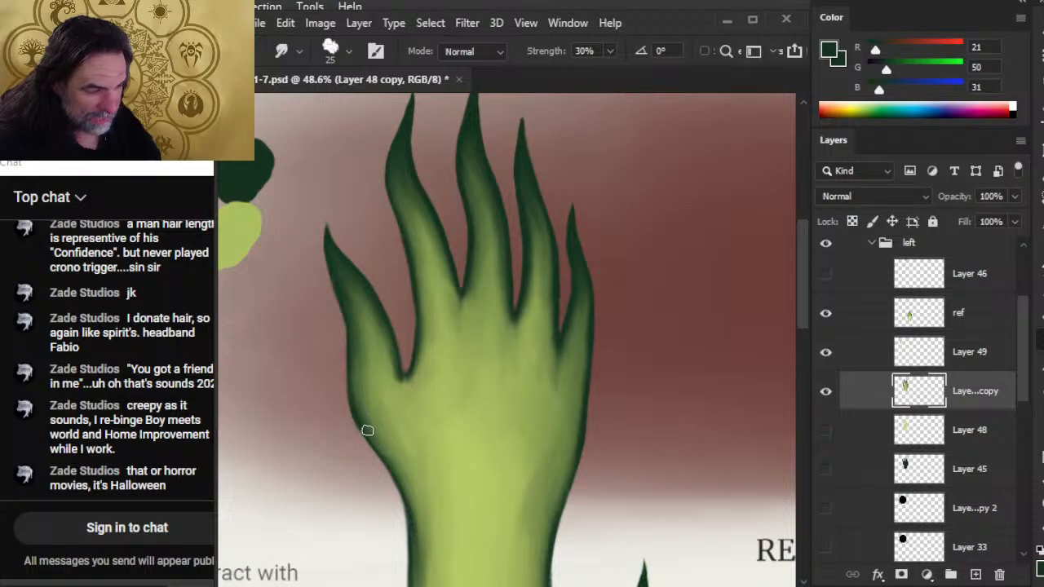
{"action": "key", "text": "b"}
{"action": "key", "text": "e"}
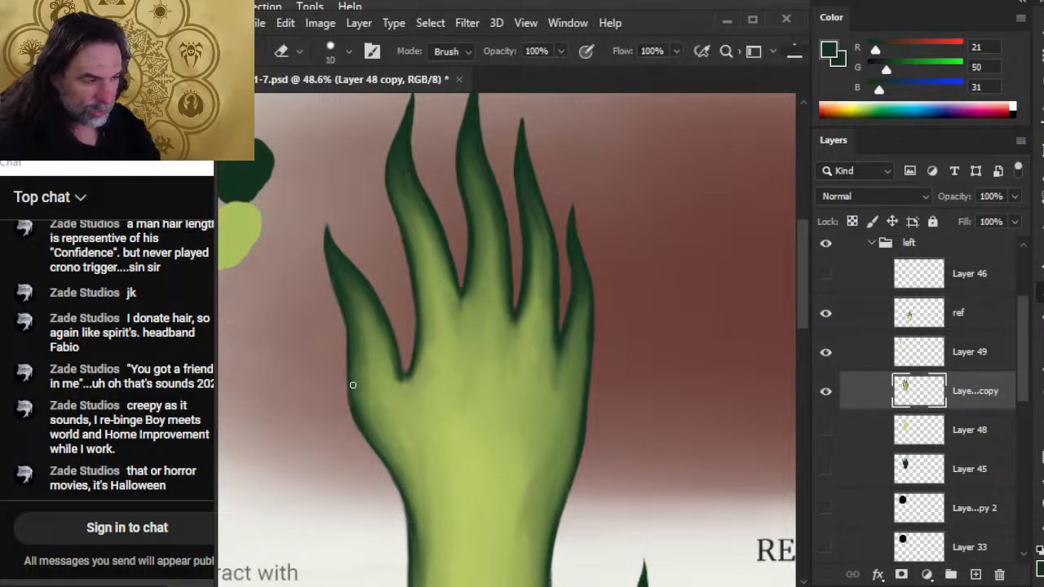
{"action": "key", "text": "b"}
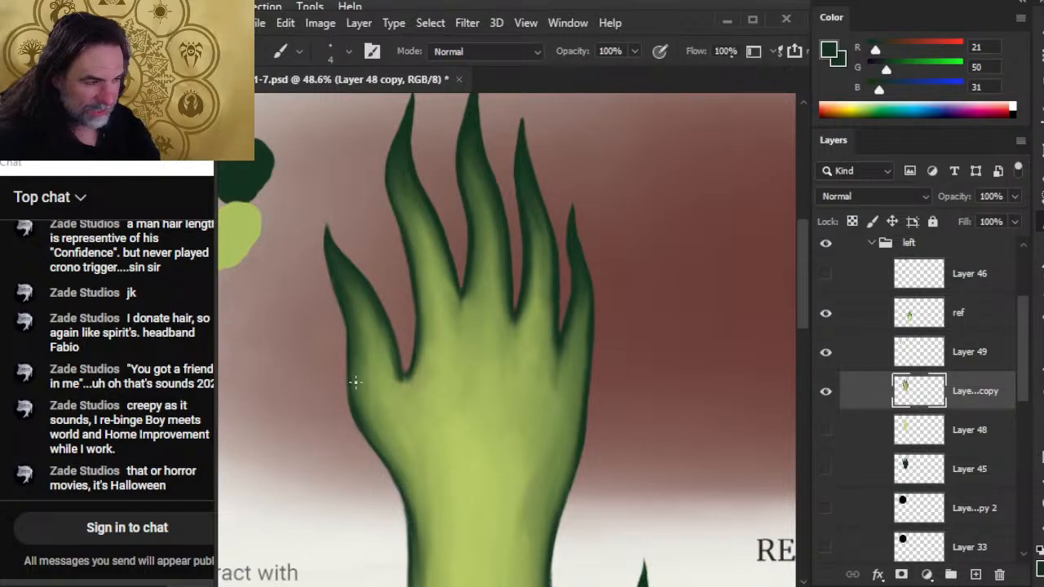
Blend the shading along the thumb's inner edge beside the index finger and across the thumb's base, smudging at 30% strength.
{"action": "key", "text": "g"}
{"action": "key", "text": "e"}
{"action": "key", "text": "r"}
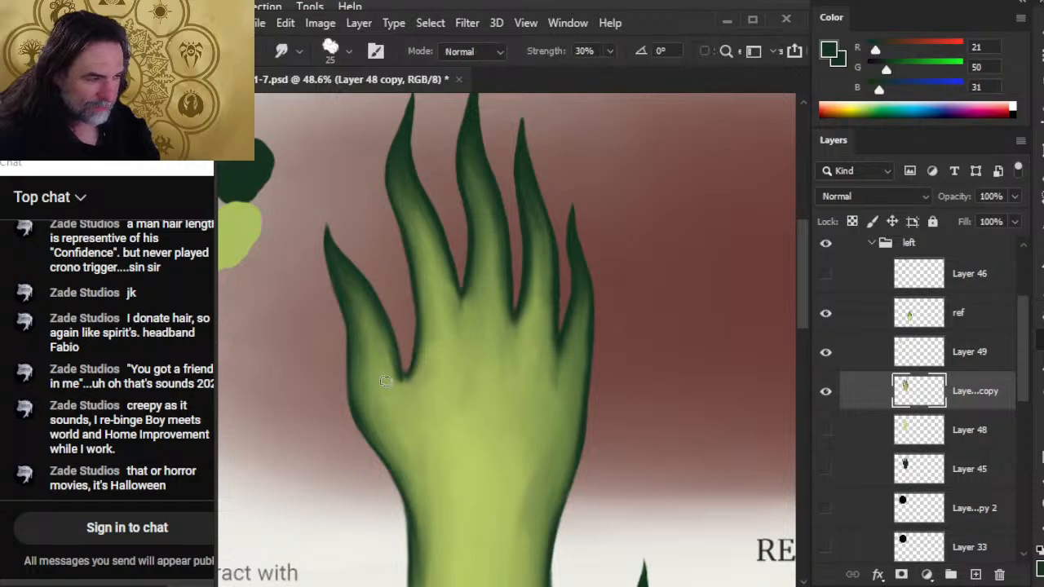
{"action": "mouse_move", "coordinate": [397, 376]}
{"action": "left_mouse_down"}
{"action": "mouse_move", "coordinate": [416, 393]}
{"action": "mouse_move", "coordinate": [400, 379]}
{"action": "mouse_move", "coordinate": [421, 383]}
{"action": "mouse_move", "coordinate": [410, 388]}
{"action": "mouse_move", "coordinate": [425, 371]}
{"action": "mouse_move", "coordinate": [394, 384]}
{"action": "mouse_move", "coordinate": [382, 349]}
{"action": "left_mouse_up"}
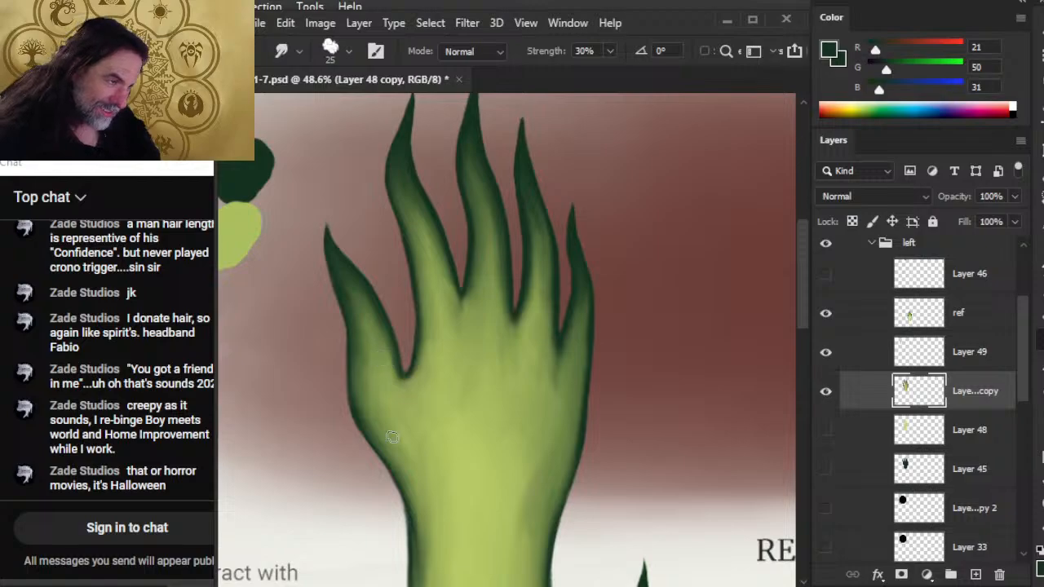
{"action": "mouse_move", "coordinate": [392, 438]}
{"action": "left_mouse_down"}
{"action": "mouse_move", "coordinate": [373, 384]}
{"action": "mouse_move", "coordinate": [395, 433]}
{"action": "left_mouse_up"}
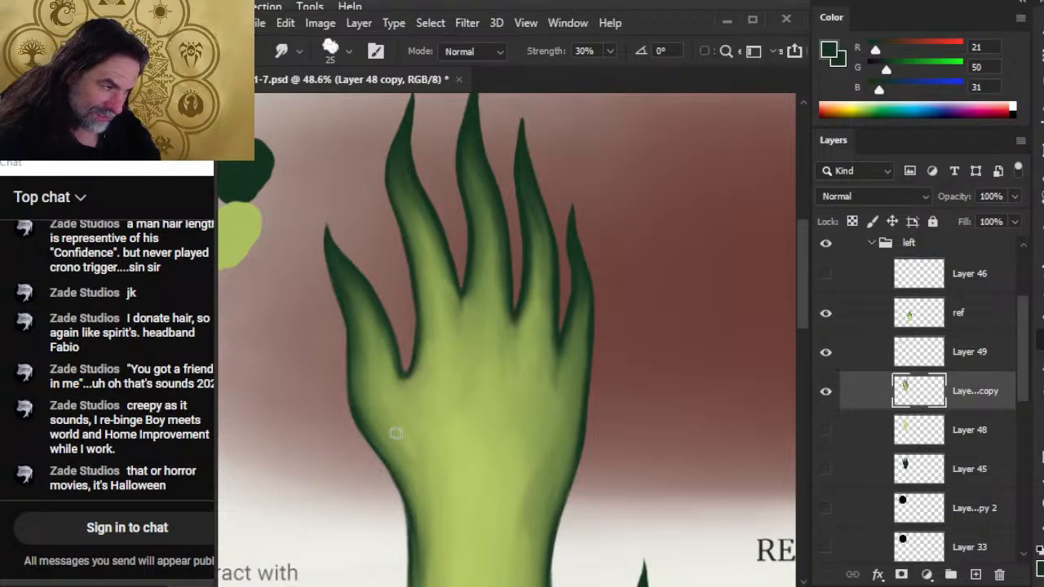
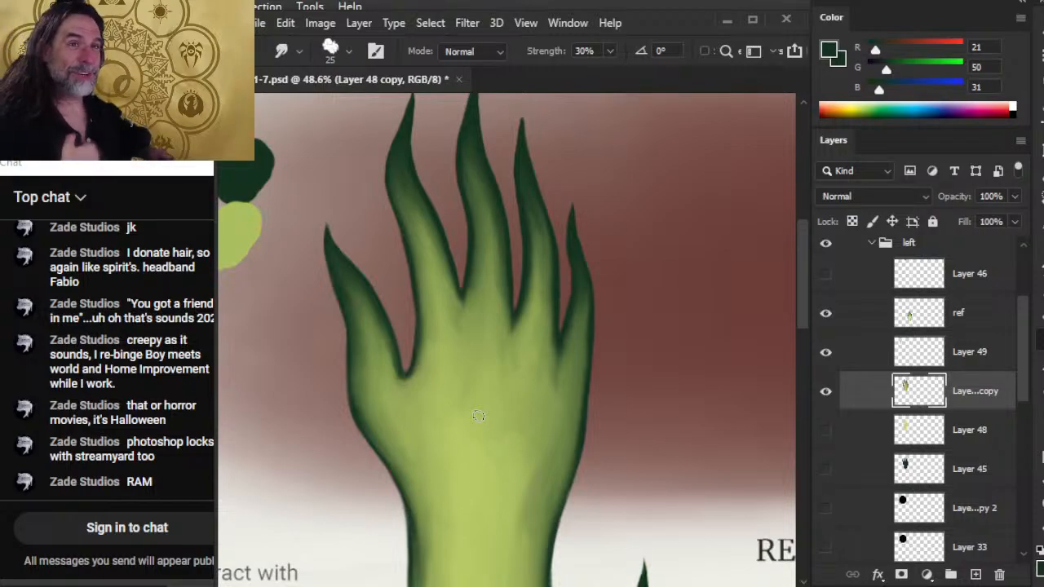
Touch up the ring finger's upper contour on the Layer 48 copy with the 4 px dark green Brush and 9 px Eraser.
{"action": "scroll", "coordinate": [523, 328], "scroll_direction": "up", "scroll_amount": 2}
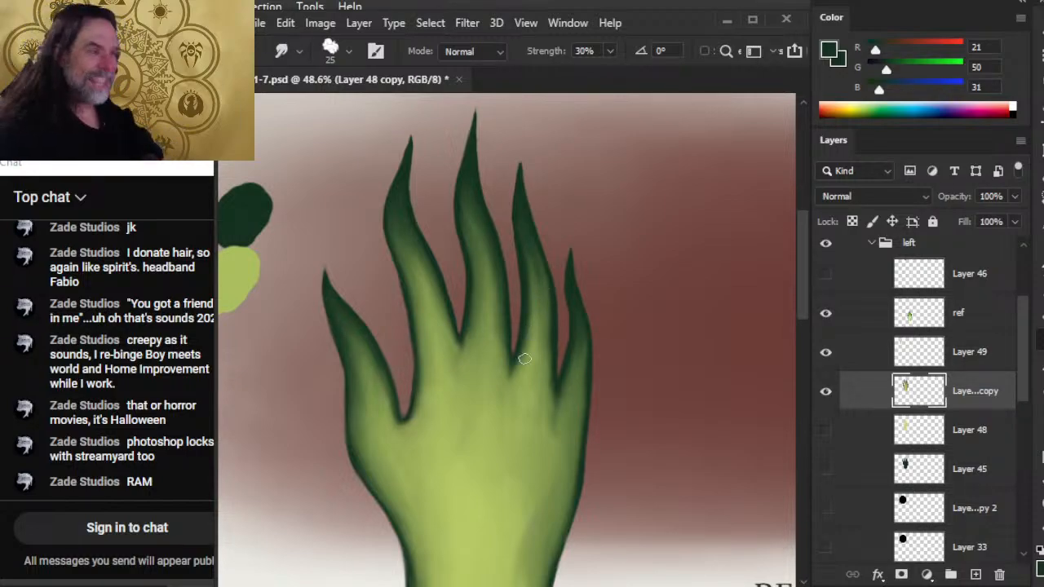
{"action": "left_click_drag", "start_coordinate": [535, 267], "coordinate": [533, 389]}
{"action": "left_click_drag", "start_coordinate": [532, 309], "coordinate": [559, 309]}
{"action": "key", "text": "b"}
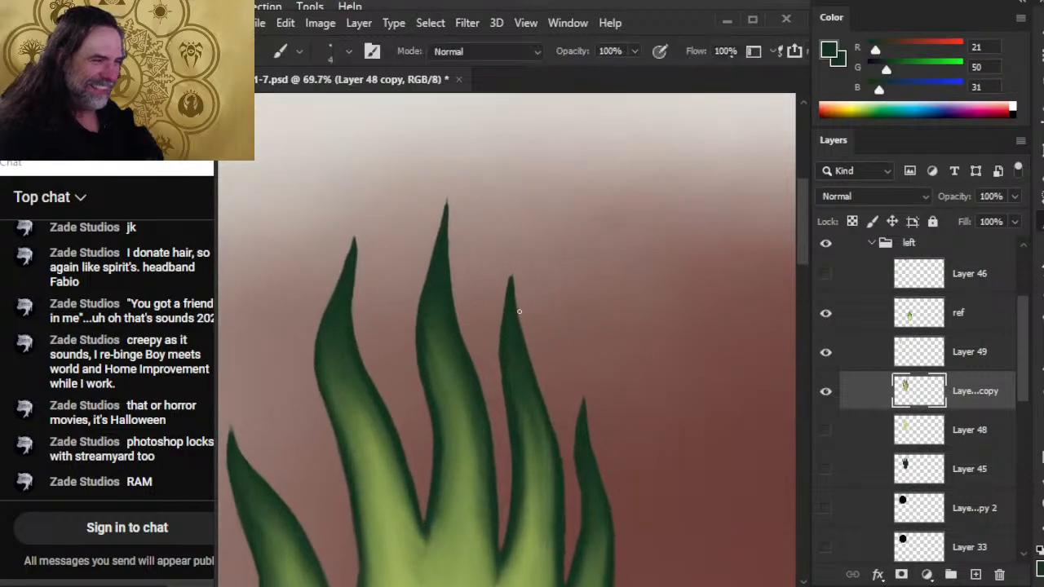
{"action": "key", "text": "e"}
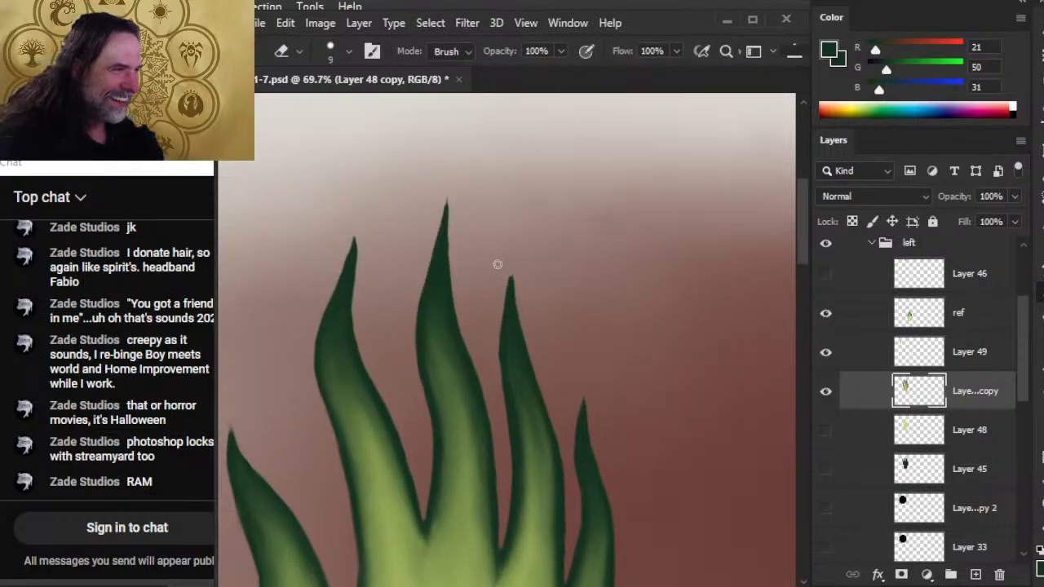
{"action": "key", "text": "b"}
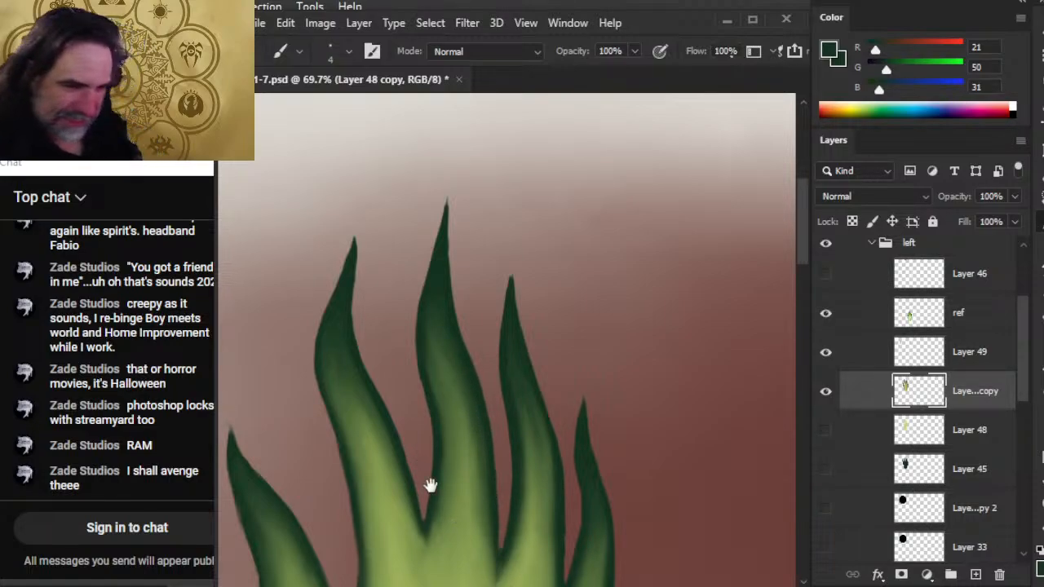
Blend the index finger's lower shading into the palm with the 25 px Smudge tool at 30% strength and touch up its thumb-side edge.
{"action": "left_click_drag", "start_coordinate": [430, 485], "coordinate": [442, 350]}
{"action": "key", "text": "r"}
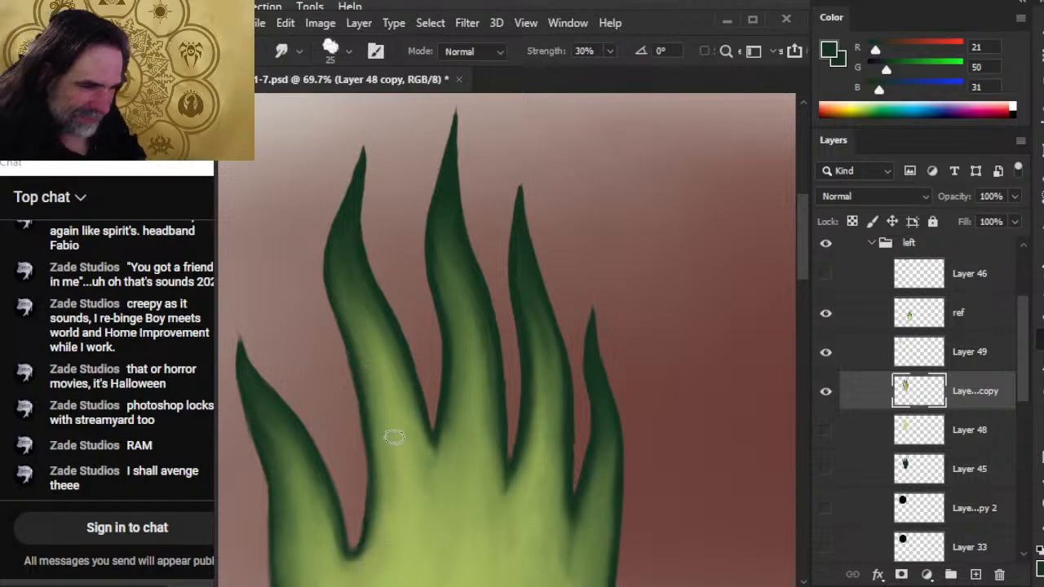
{"action": "mouse_move", "coordinate": [395, 438]}
{"action": "left_mouse_down"}
{"action": "mouse_move", "coordinate": [373, 438]}
{"action": "mouse_move", "coordinate": [368, 464]}
{"action": "mouse_move", "coordinate": [387, 492]}
{"action": "left_mouse_up"}
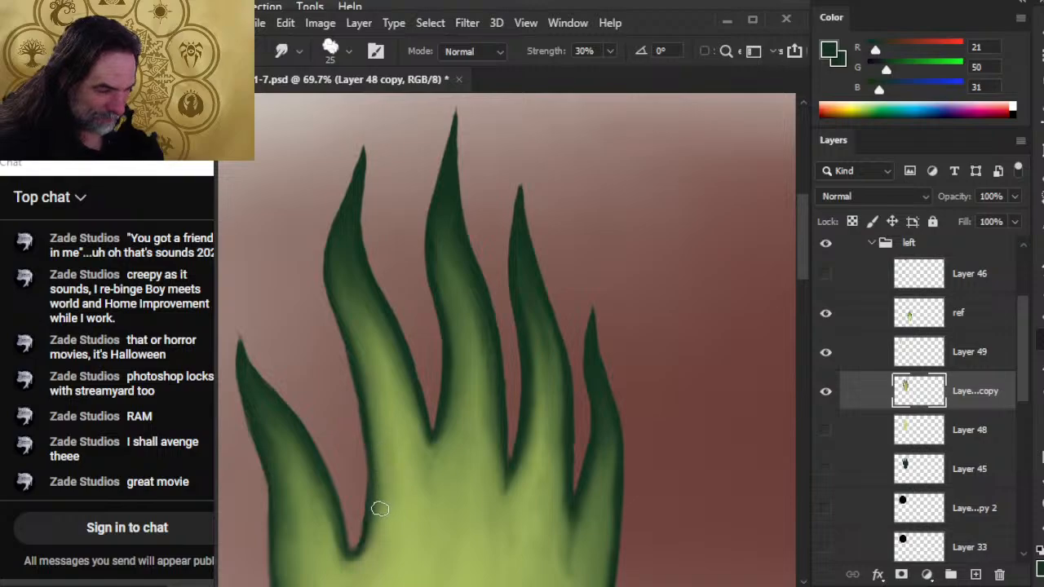
{"action": "key", "text": "b"}
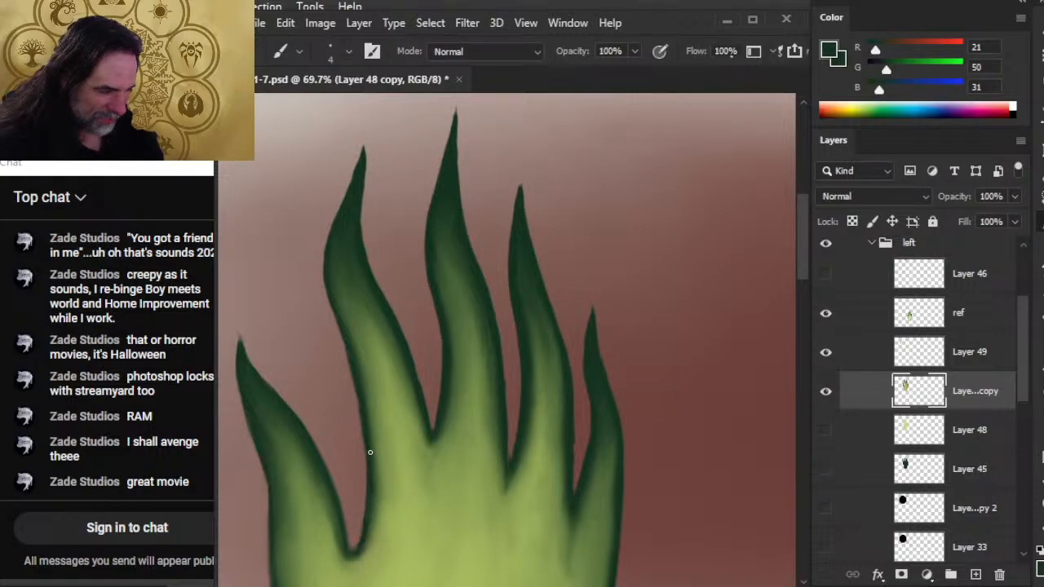
{"action": "key", "text": "r"}
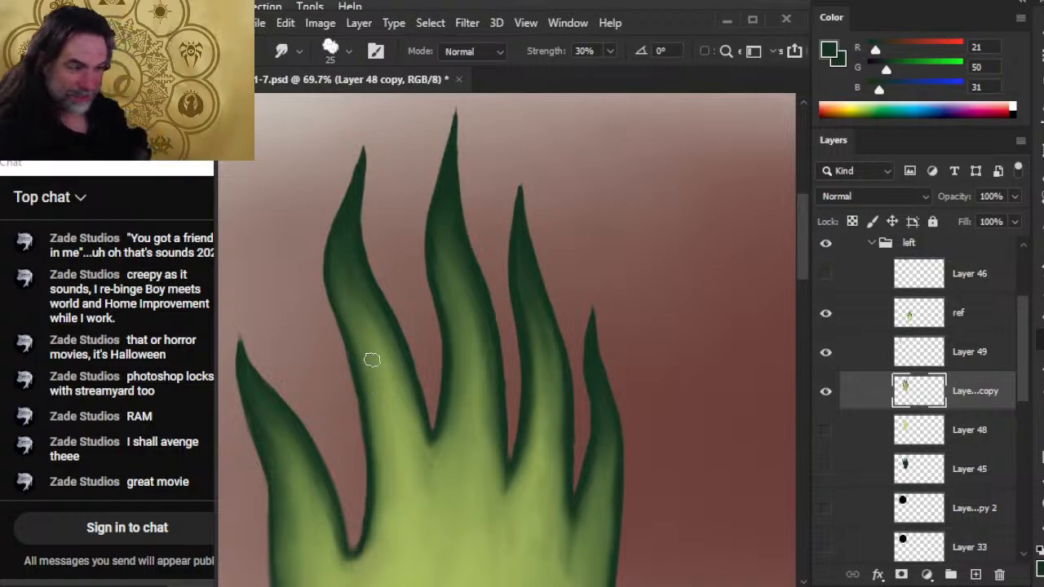
Widen the index finger's outer bend with 4 px dark green strokes and smooth its outline with the 9 px Eraser.
{"action": "key", "text": "b"}
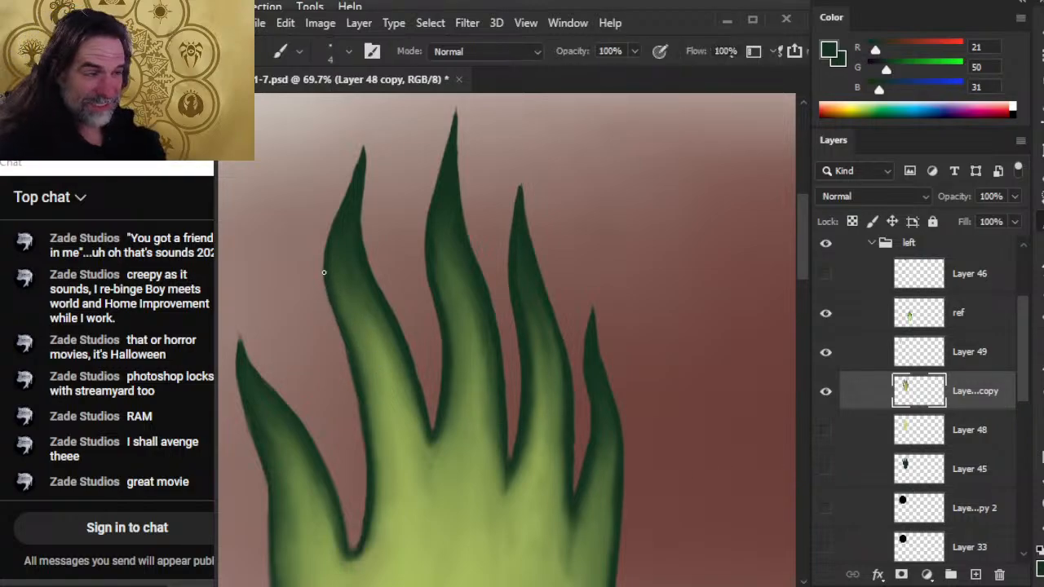
{"action": "left_click_drag", "start_coordinate": [328, 251], "coordinate": [323, 289]}
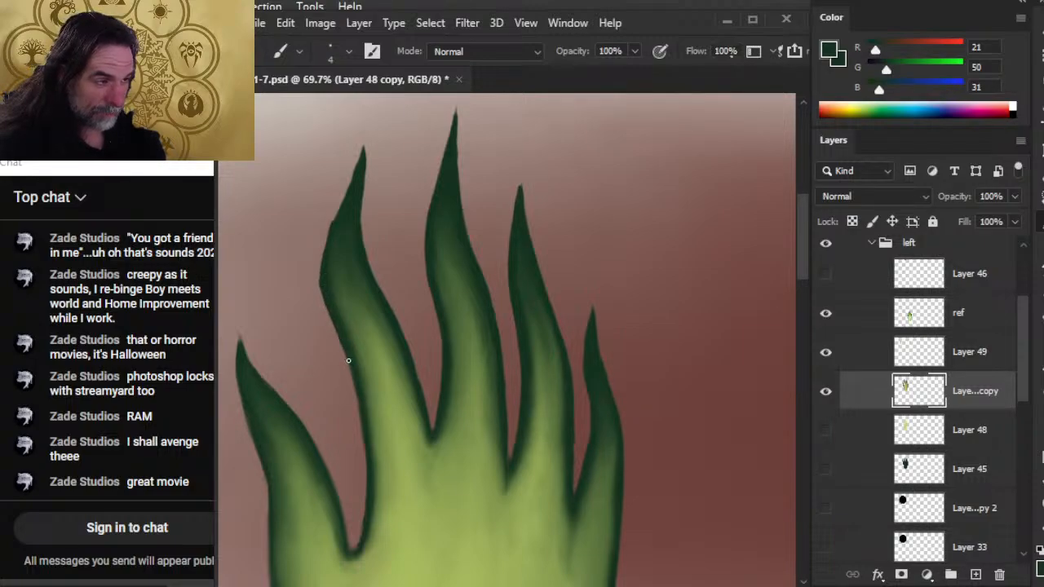
{"action": "key", "text": "e"}
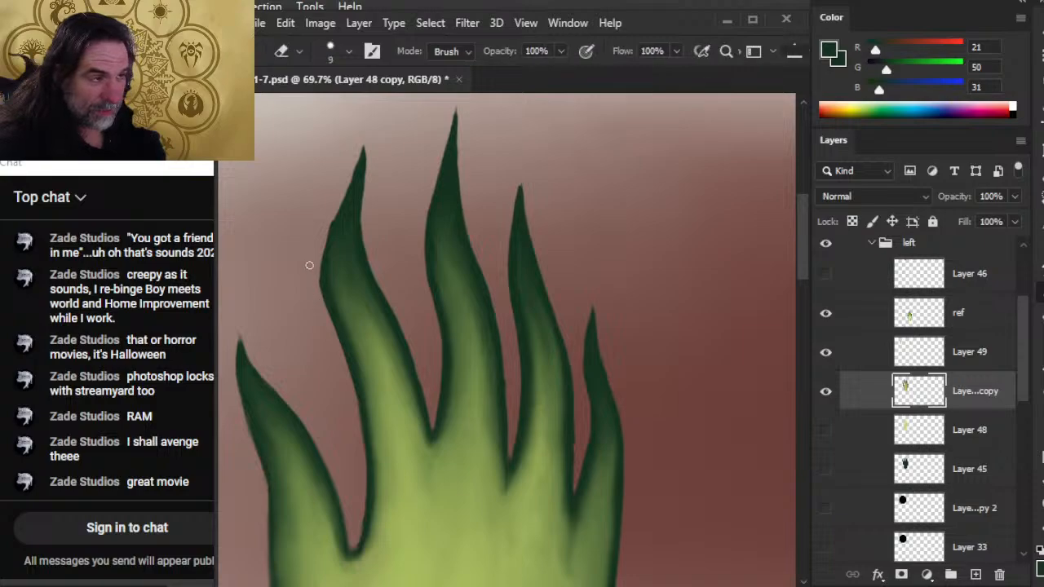
{"action": "key", "text": "b"}
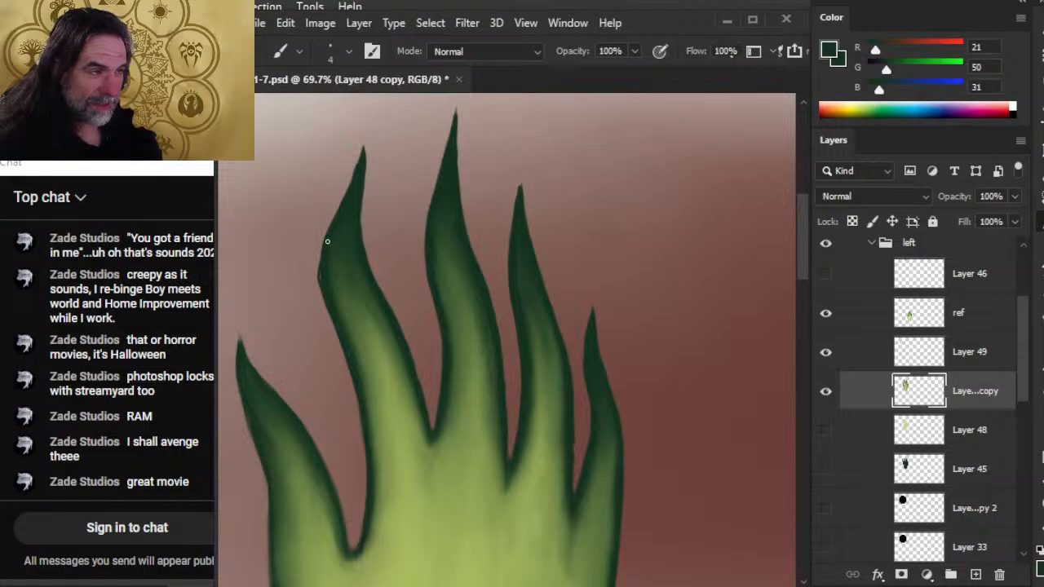
{"action": "key", "text": "e"}
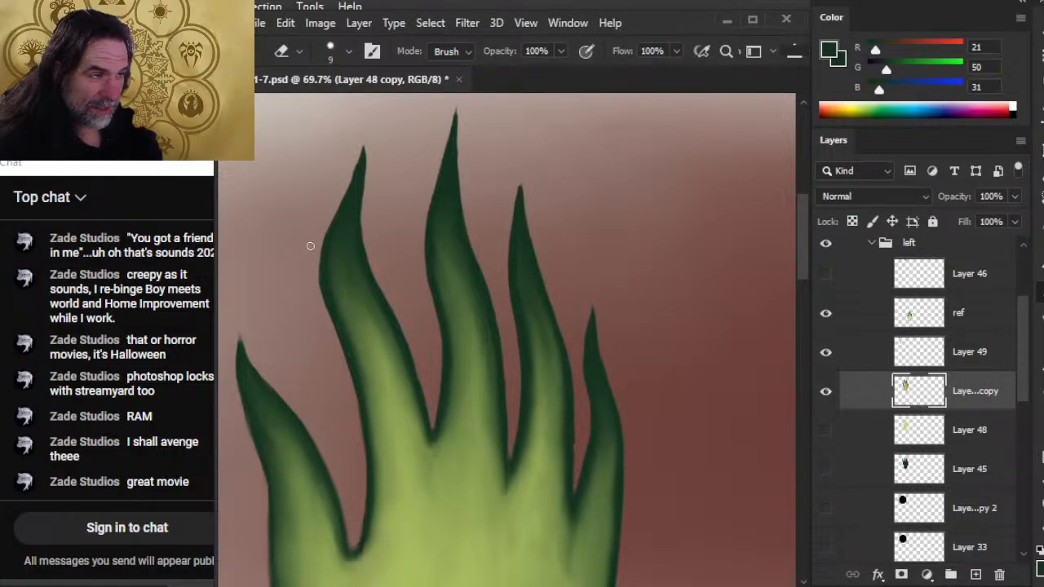
{"action": "left_click_drag", "start_coordinate": [381, 334], "coordinate": [329, 304]}
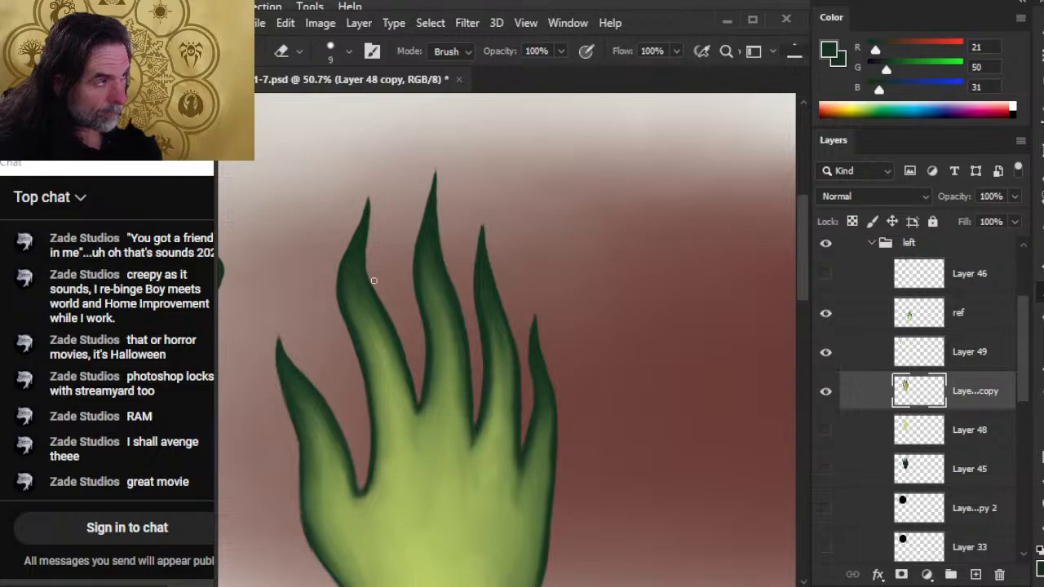
{"action": "key", "text": "r"}
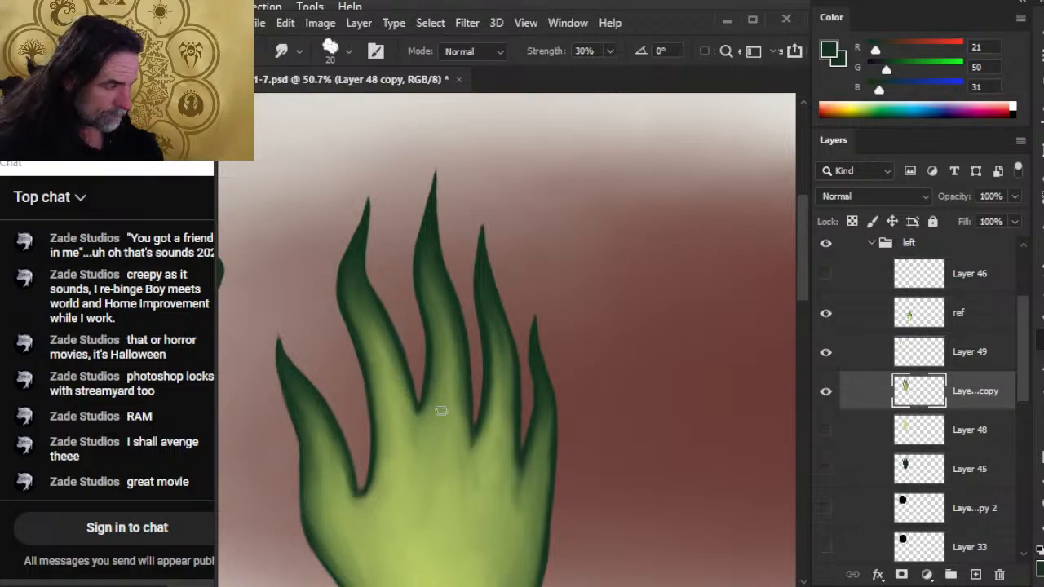
Hide the ref layer and Layer 49, and show Layer 46 with its dark green square.
{"action": "key", "text": "z"}
{"action": "mouse_move", "coordinate": [471, 438]}
{"action": "left_mouse_down"}
{"action": "mouse_move", "coordinate": [441, 463]}
{"action": "mouse_move", "coordinate": [414, 464]}
{"action": "mouse_move", "coordinate": [447, 343]}
{"action": "mouse_move", "coordinate": [430, 272]}
{"action": "left_mouse_up"}
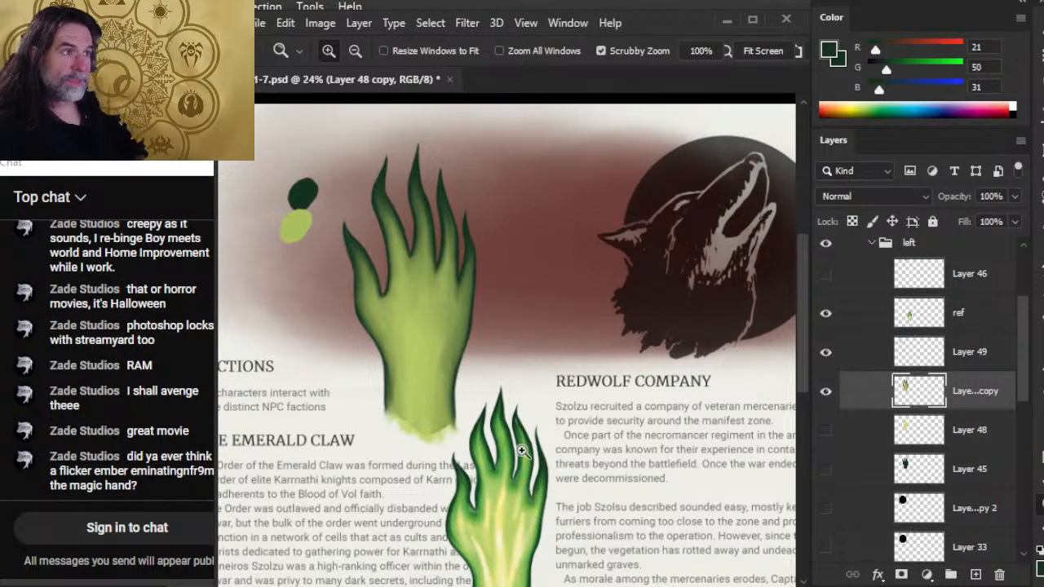
{"action": "left_click_drag", "start_coordinate": [618, 428], "coordinate": [554, 406]}
{"action": "left_click_drag", "start_coordinate": [627, 453], "coordinate": [516, 420]}
{"action": "left_click", "coordinate": [826, 312]}
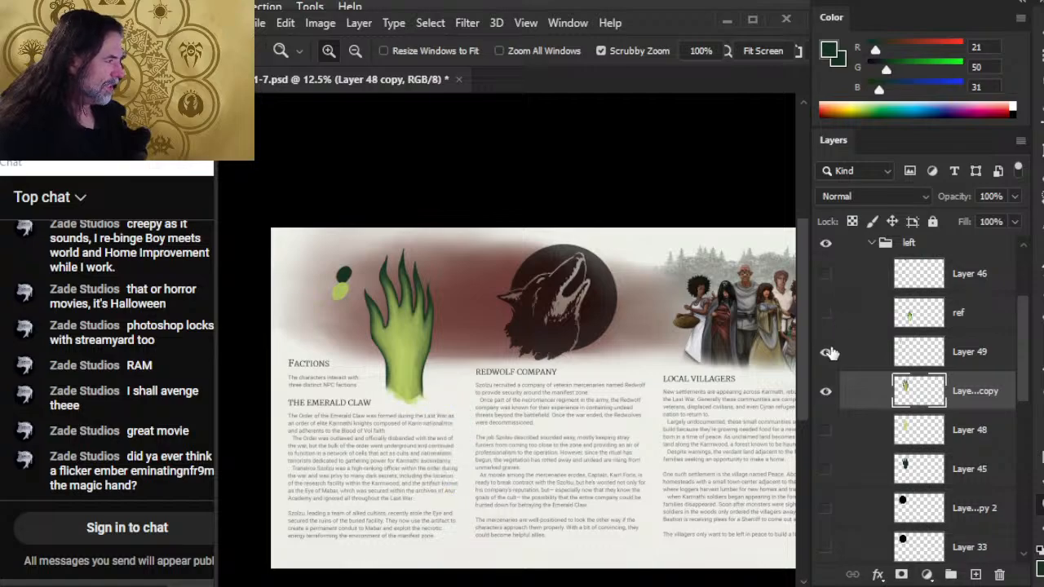
{"action": "left_click", "coordinate": [826, 351]}
{"action": "left_click", "coordinate": [826, 274]}
{"action": "left_click", "coordinate": [826, 274]}
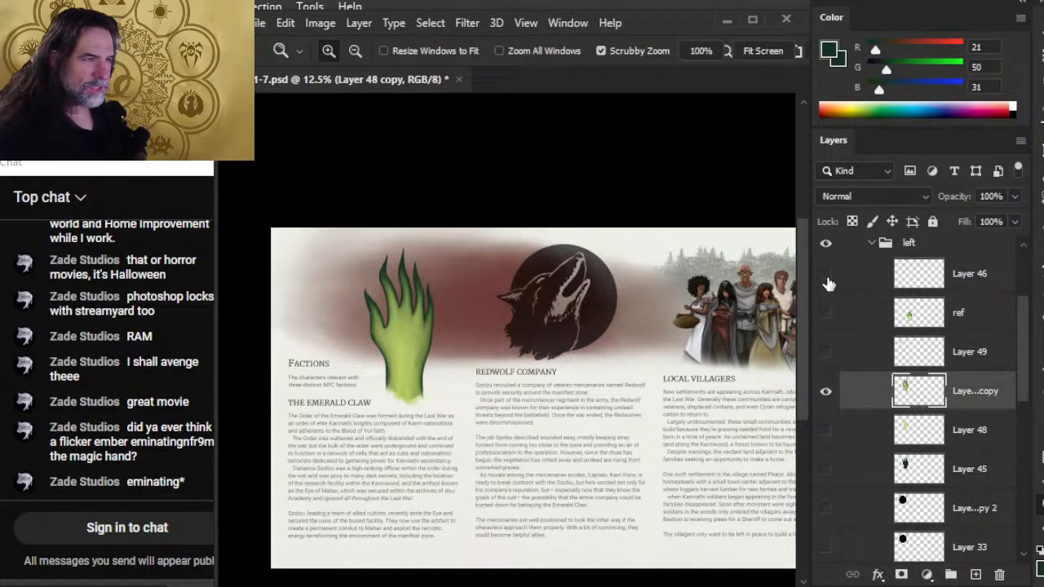
{"action": "left_click", "coordinate": [825, 278]}
Examine the hand's spacing from the page's top edge against the dark green square, and check the margins around the page text.
{"action": "scroll", "coordinate": [384, 240], "scroll_direction": "up", "scroll_amount": 3}
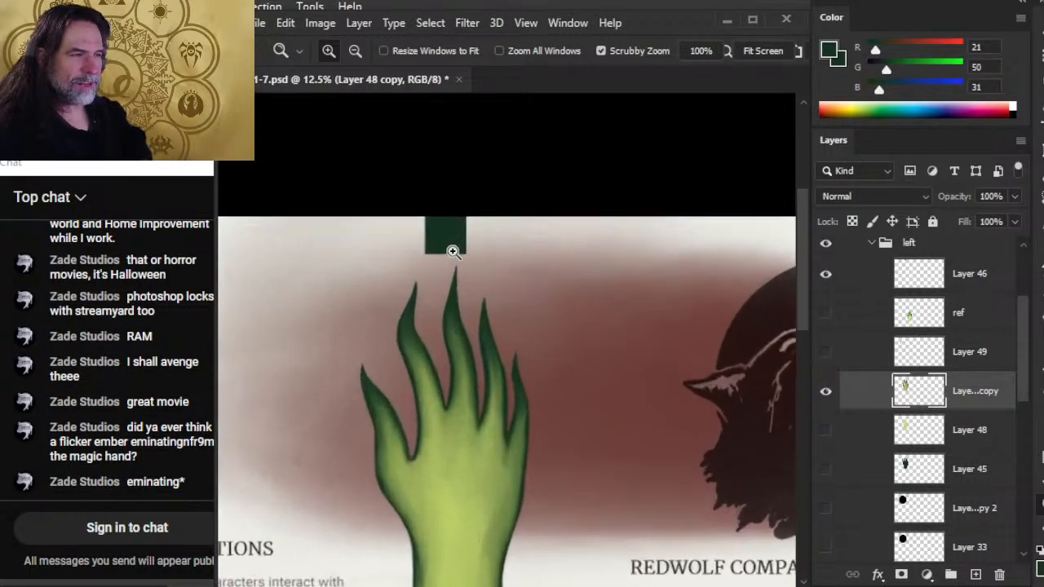
{"action": "left_click_drag", "start_coordinate": [391, 292], "coordinate": [559, 277]}
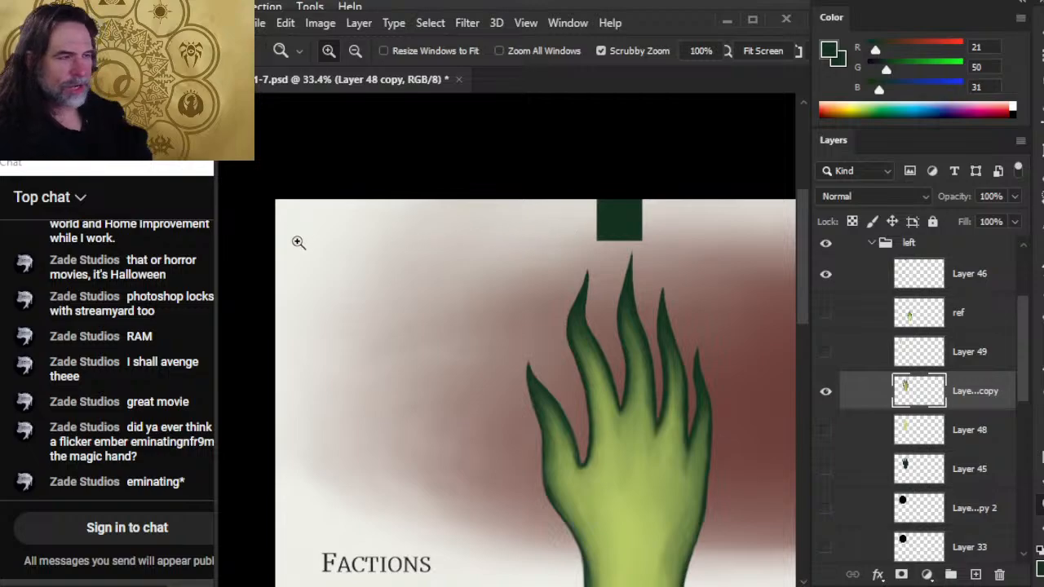
{"action": "left_click_drag", "start_coordinate": [378, 418], "coordinate": [347, 441]}
{"action": "left_click_drag", "start_coordinate": [394, 508], "coordinate": [344, 214]}
{"action": "left_click_drag", "start_coordinate": [394, 497], "coordinate": [357, 442]}
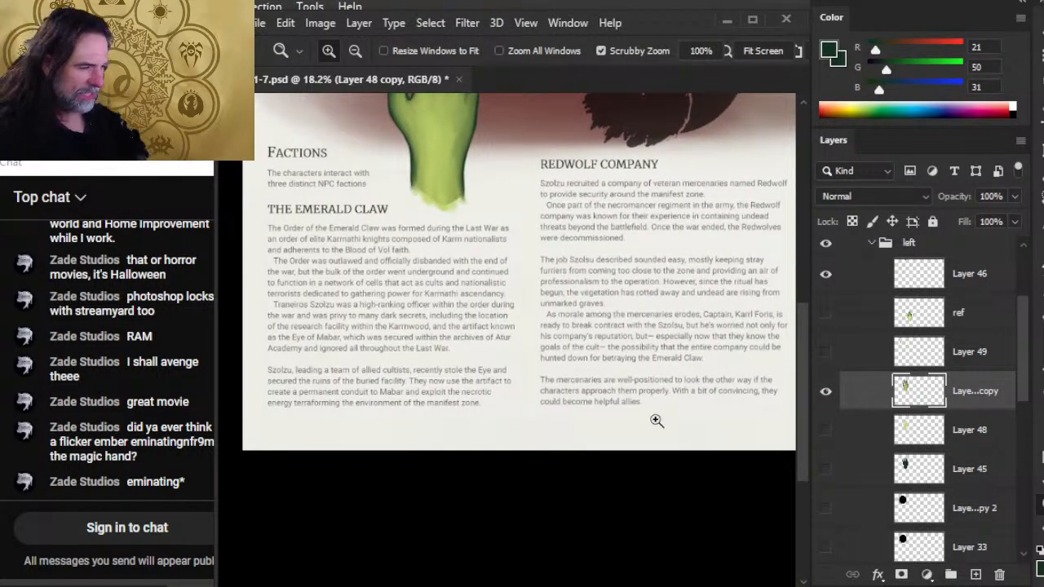
{"action": "left_click_drag", "start_coordinate": [549, 286], "coordinate": [546, 555]}
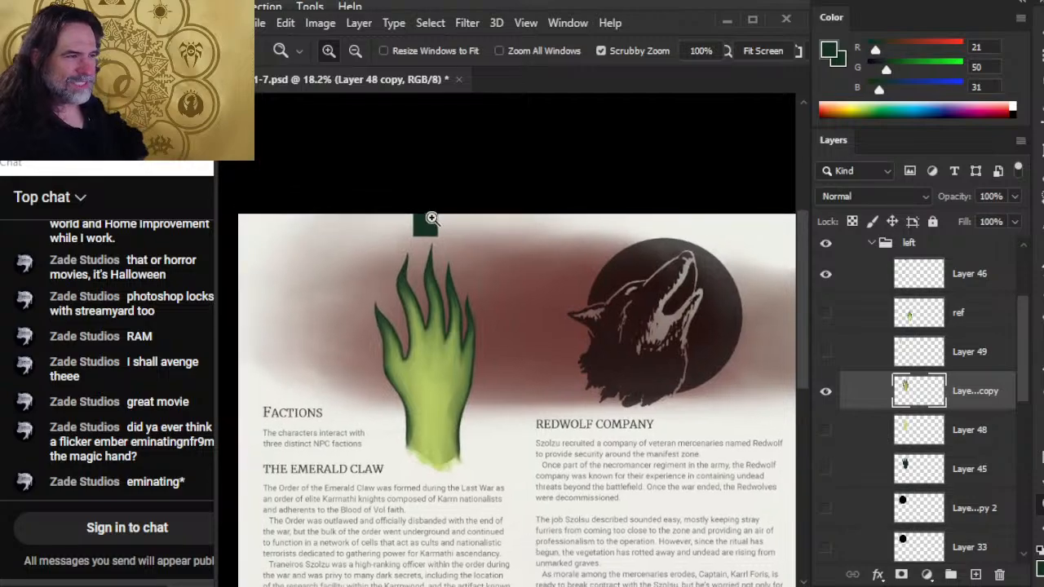
{"action": "left_click_drag", "start_coordinate": [424, 240], "coordinate": [509, 295]}
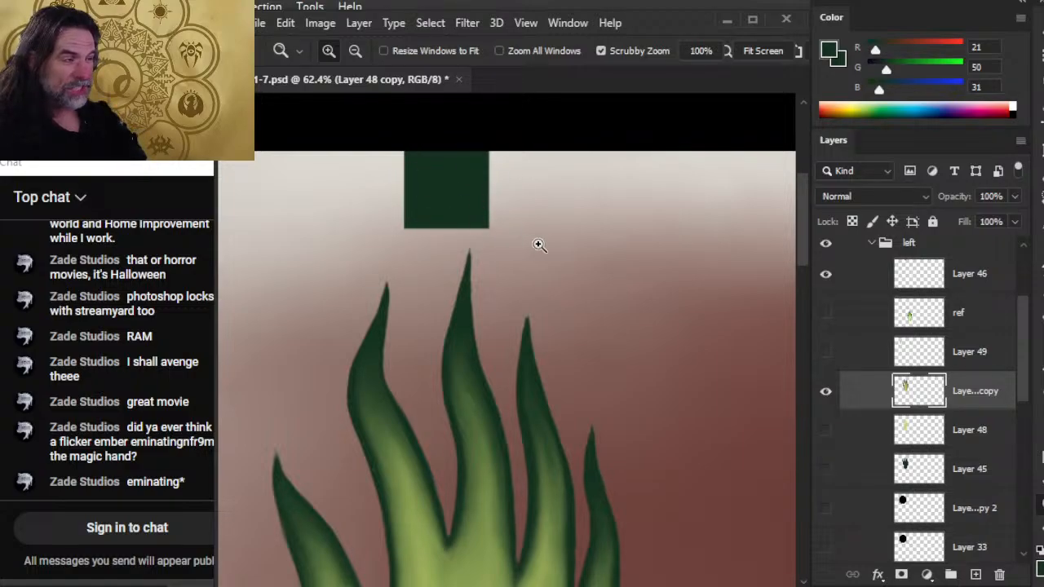
{"action": "left_click_drag", "start_coordinate": [538, 242], "coordinate": [464, 253]}
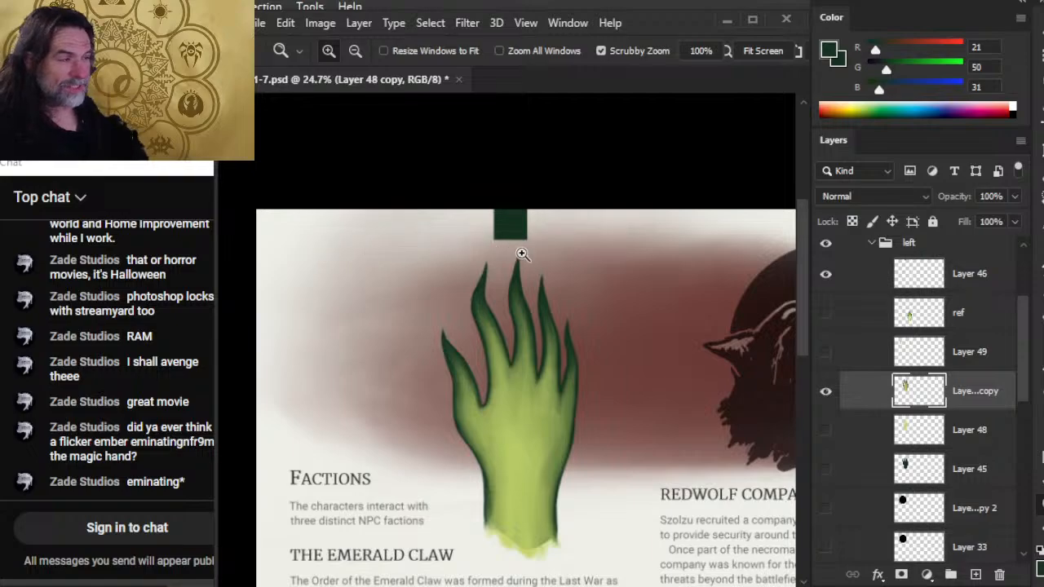
{"action": "left_click_drag", "start_coordinate": [539, 287], "coordinate": [392, 310]}
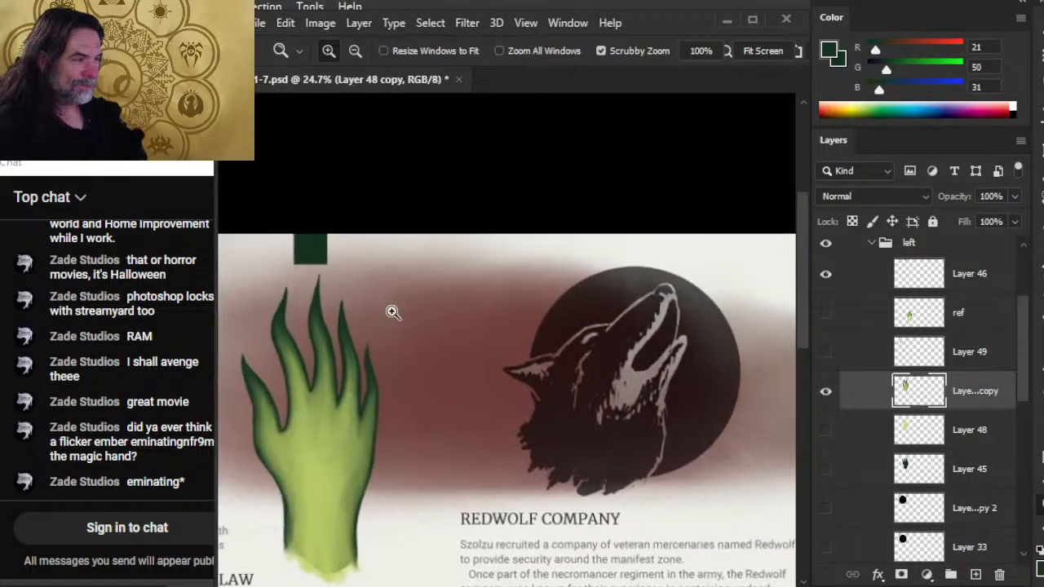
Move Layer 46's dark green square along the page's top edge to the far corner and back beside the hand's fingertips.
{"action": "left_click", "coordinate": [862, 280]}
{"action": "key", "text": "v"}
{"action": "left_click_drag", "start_coordinate": [405, 356], "coordinate": [605, 362]}
{"action": "left_click_drag", "start_coordinate": [605, 362], "coordinate": [522, 361]}
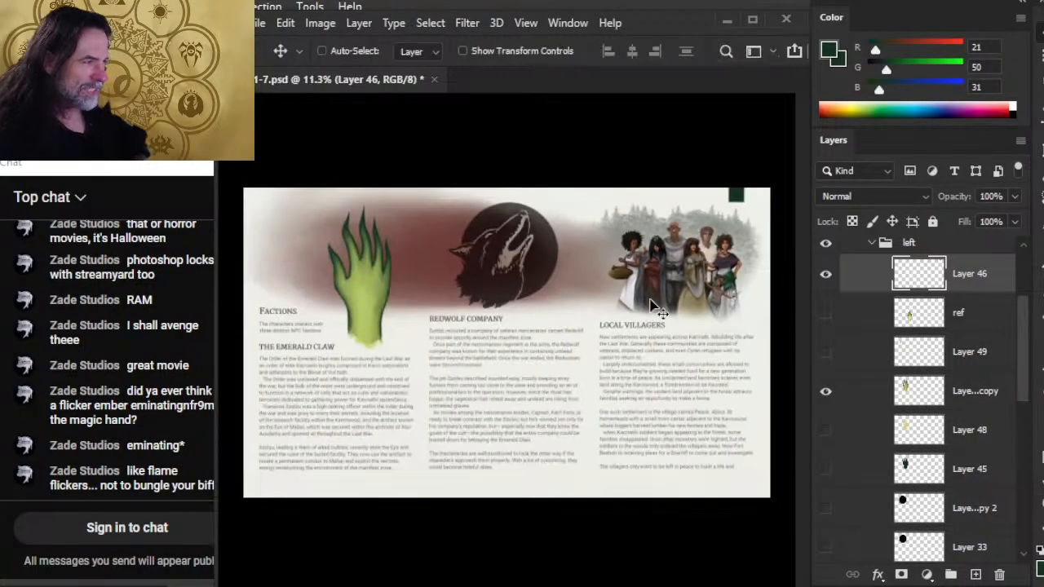
{"action": "left_click_drag", "start_coordinate": [725, 263], "coordinate": [393, 284]}
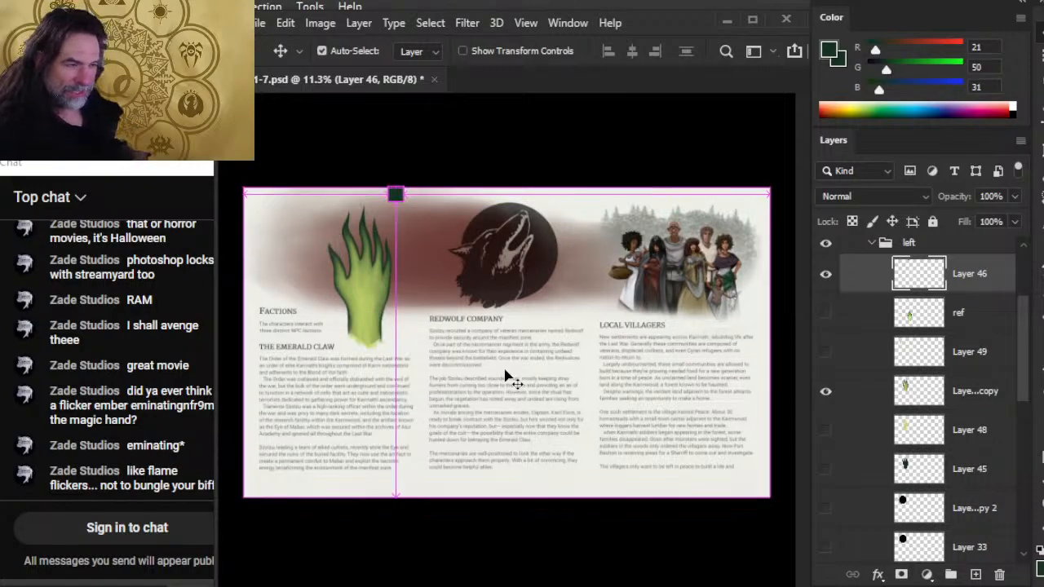
Hide Layer 46 and save the document.
{"action": "key", "text": "ctrl+s"}
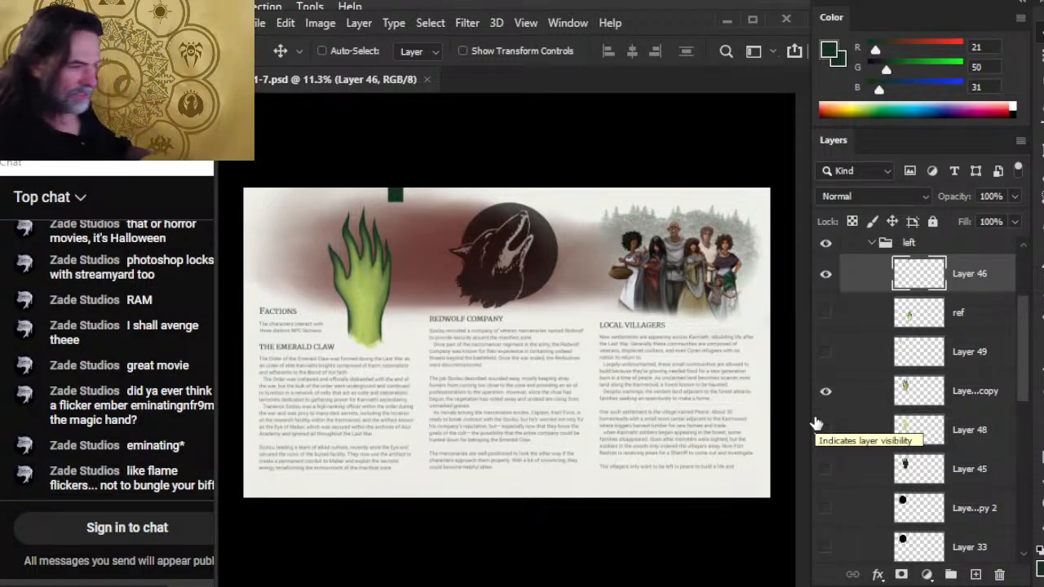
{"action": "left_click", "coordinate": [826, 275]}
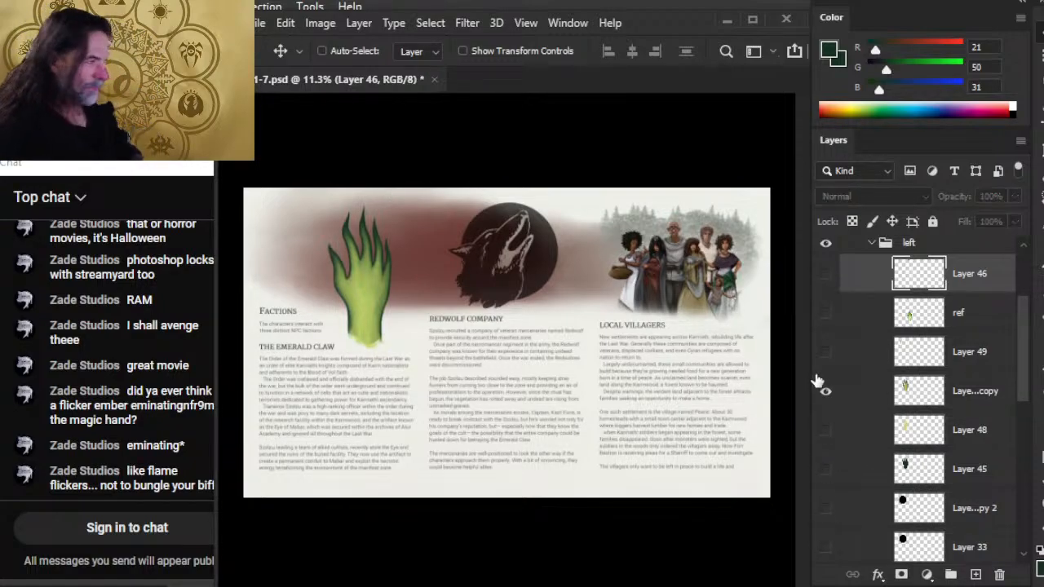
{"action": "key", "text": "ctrl+s"}
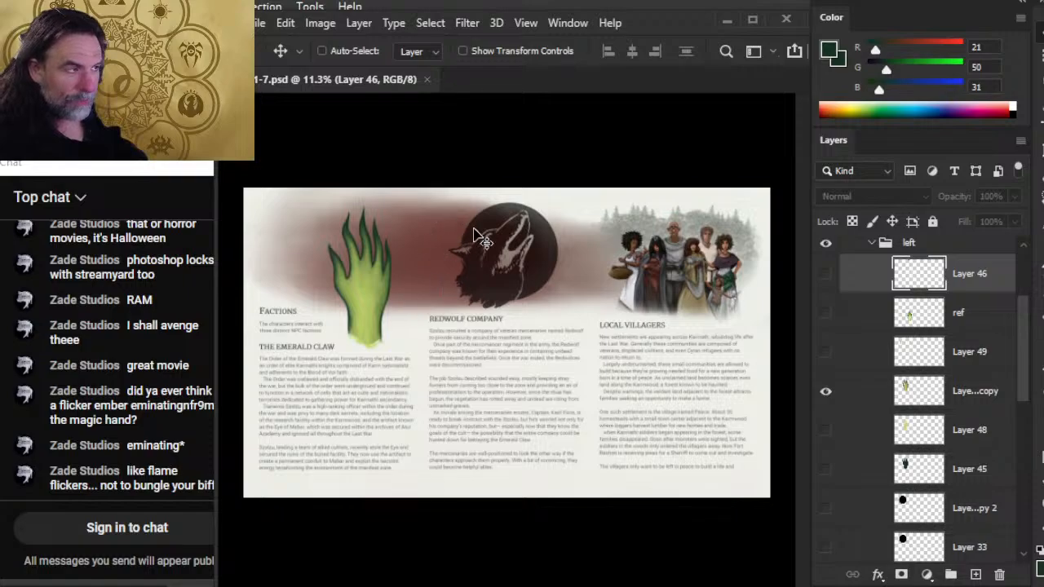
Compare the background with Group 1 and Layer 40 of the back group each hidden and shown, and save the document.
{"action": "left_click_drag", "start_coordinate": [1020, 357], "coordinate": [1025, 430]}
{"action": "scroll", "coordinate": [1025, 430], "scroll_direction": "down", "scroll_amount": 3}
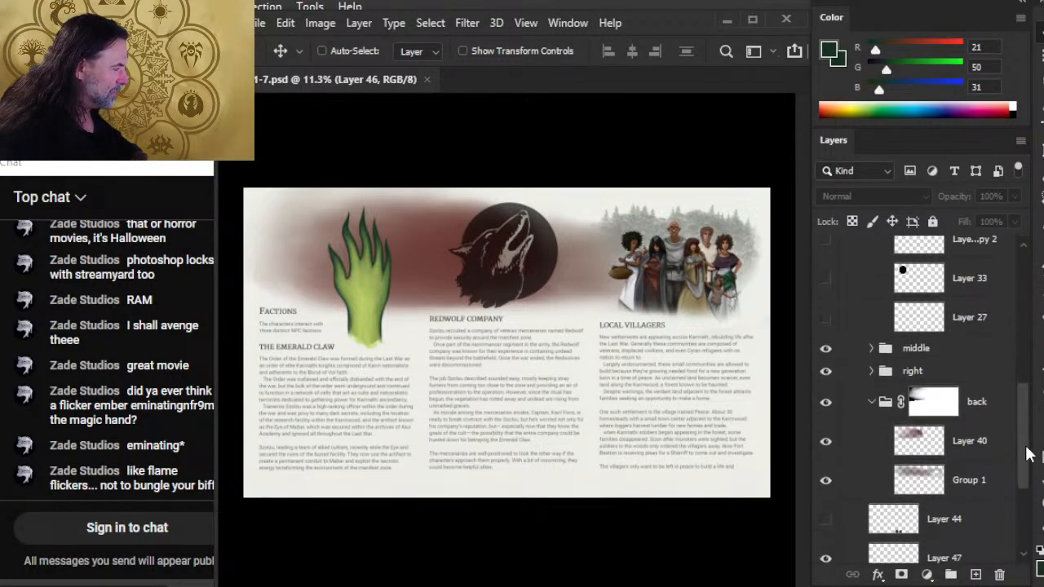
{"action": "left_click", "coordinate": [827, 458]}
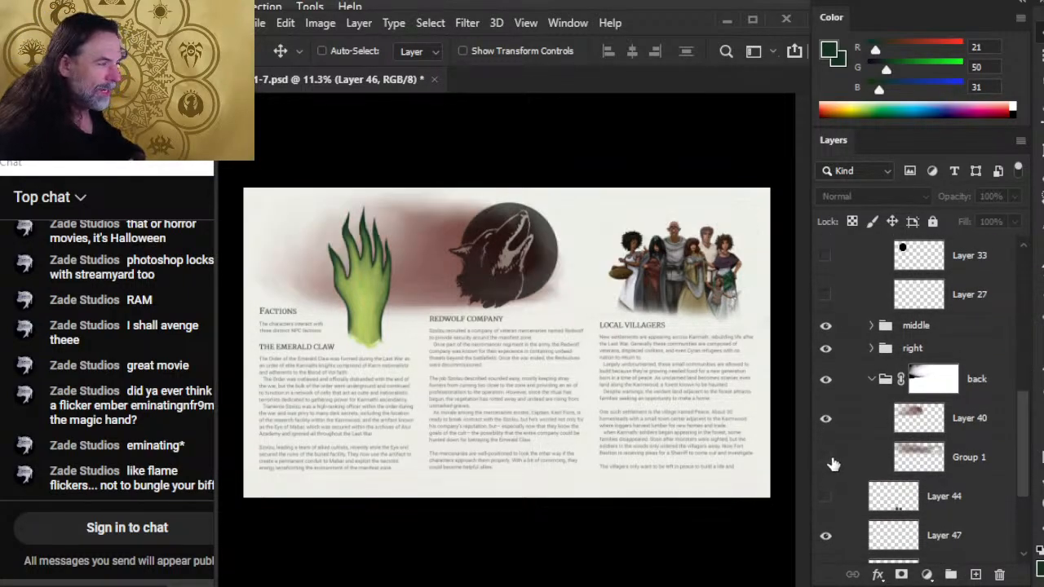
{"action": "left_click", "coordinate": [826, 459]}
{"action": "left_click", "coordinate": [827, 420]}
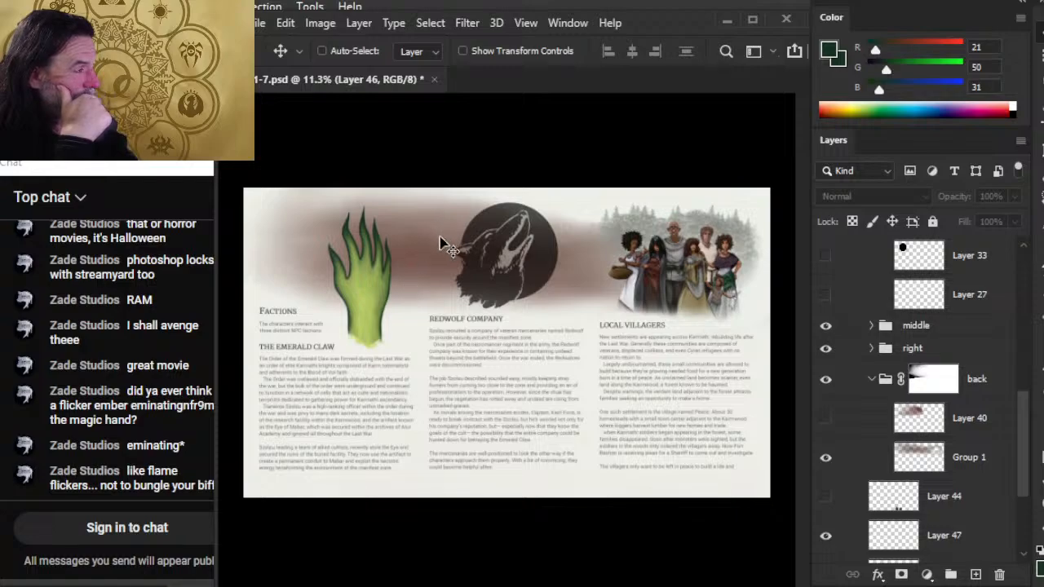
{"action": "left_click", "coordinate": [826, 418]}
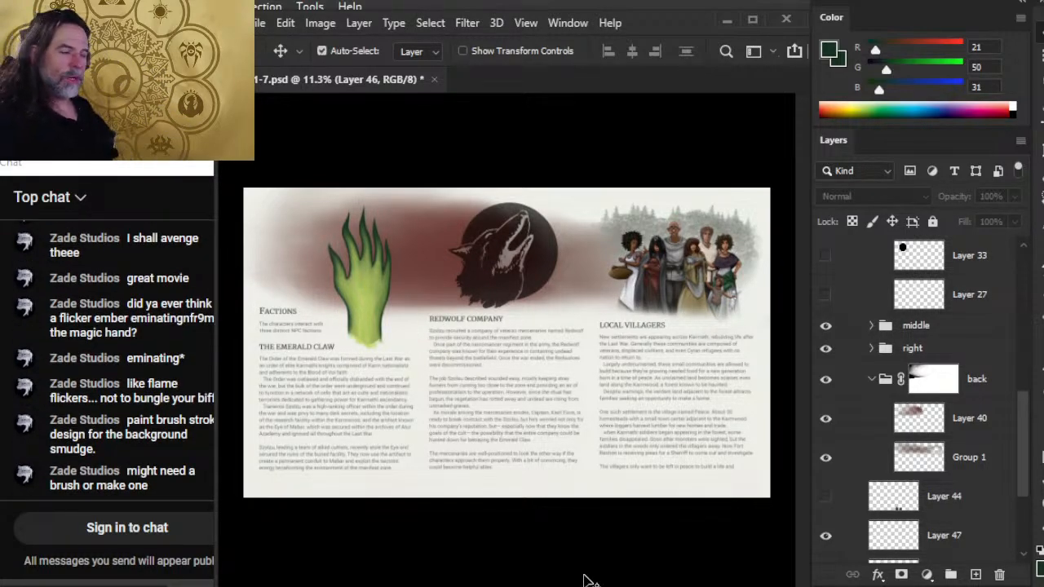
{"action": "key", "text": "ctrl+s"}
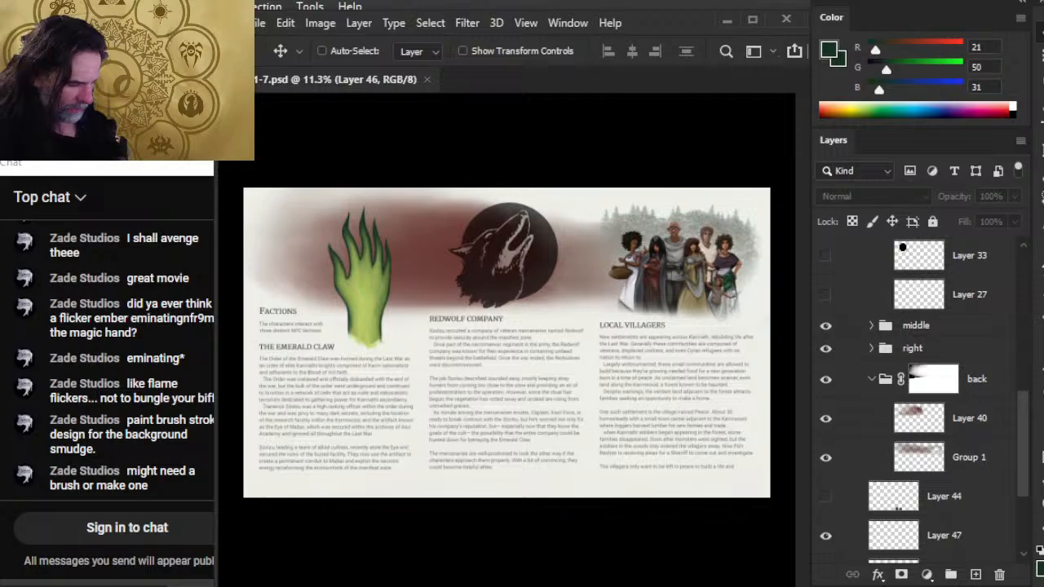
Switch to Word and open the document Crystals of Mabar Layouts 2024-10-19.
{"action": "left_click", "coordinate": [303, 586]}
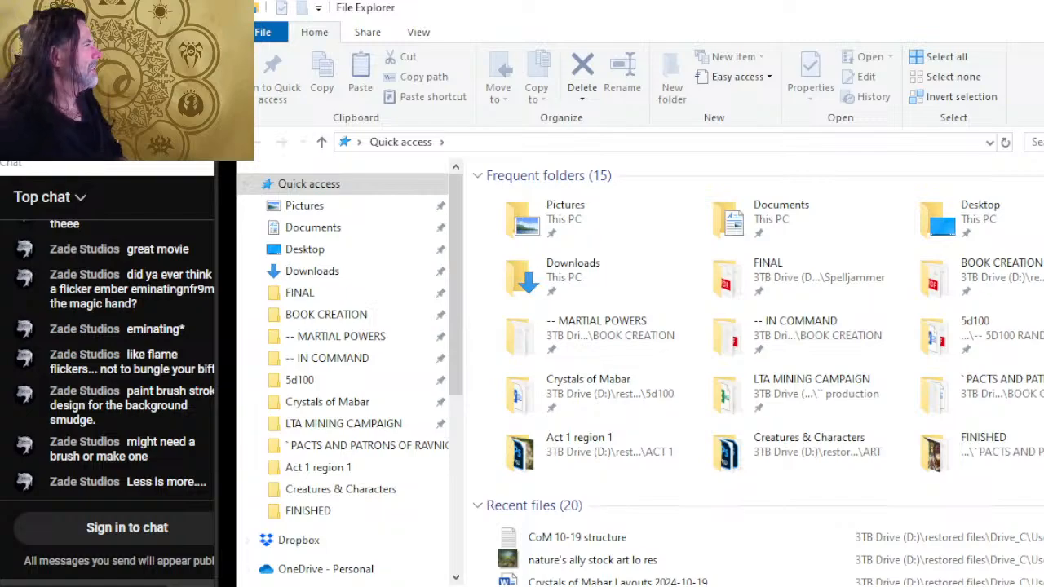
{"action": "key", "text": "alt+Tab"}
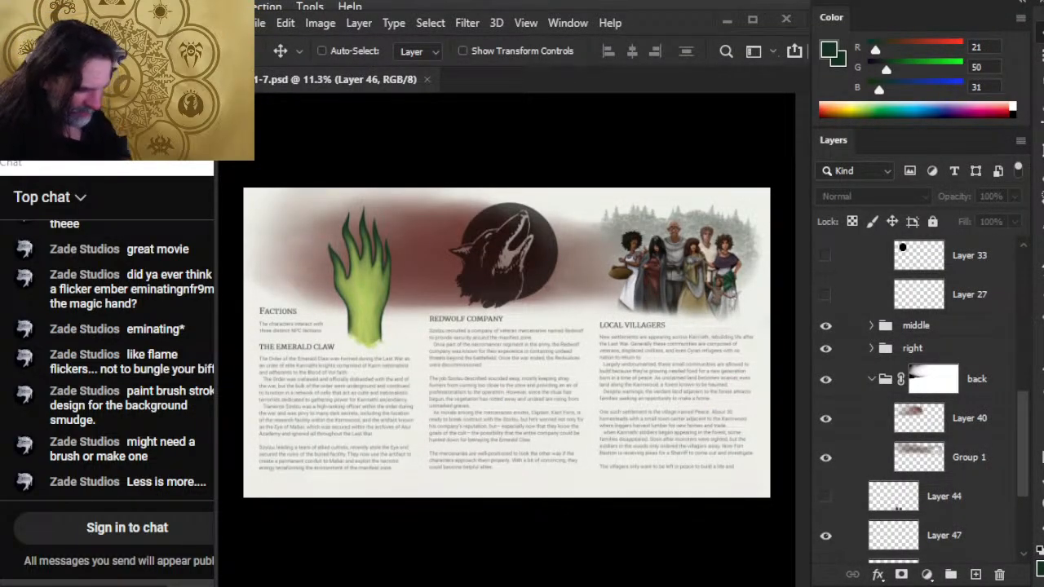
{"action": "right_click", "coordinate": [372, 586]}
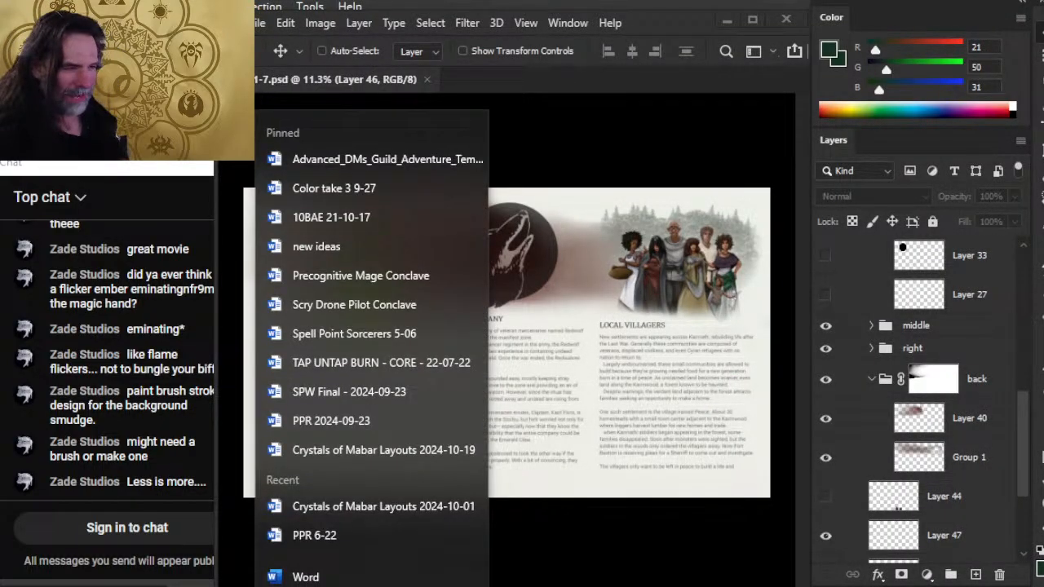
{"action": "left_click", "coordinate": [433, 452]}
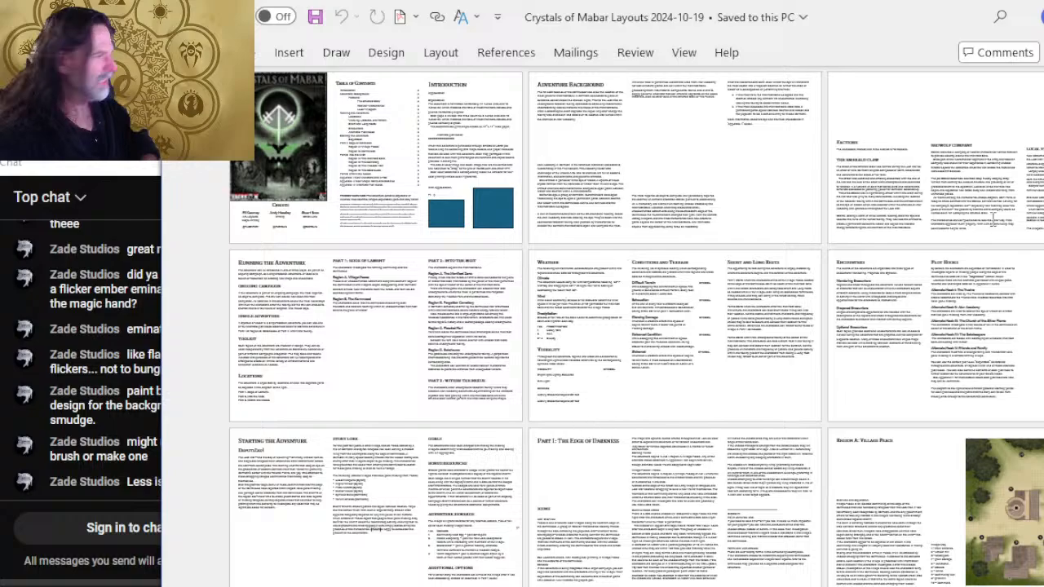
Remove one blank line above the Factions heading and break its intro sentence before "three distinct NPC factions".
{"action": "scroll", "coordinate": [993, 216], "scroll_direction": "down", "scroll_amount": 2}
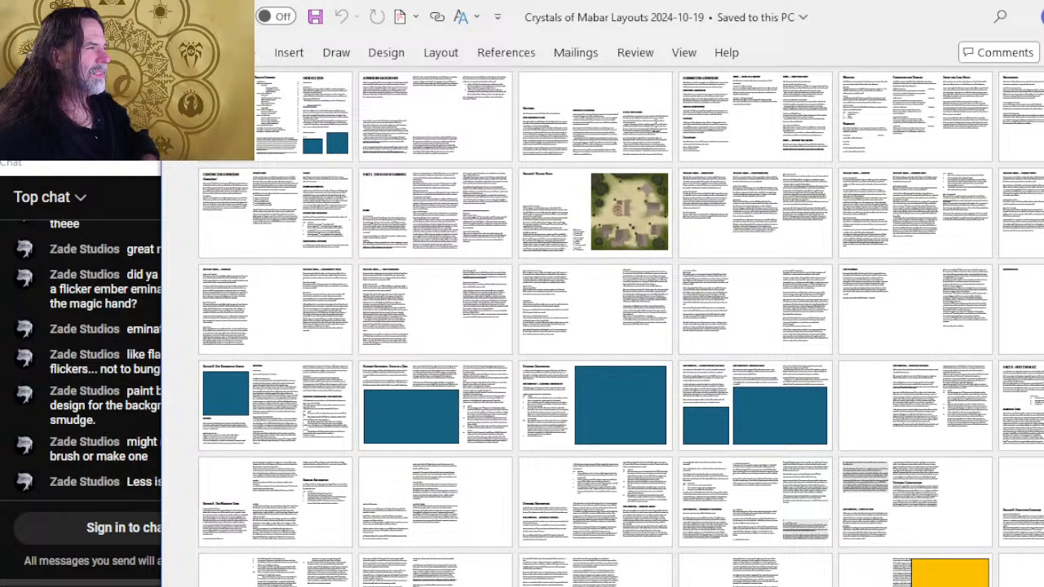
{"action": "scroll", "coordinate": [773, 216], "scroll_direction": "up", "scroll_amount": 8}
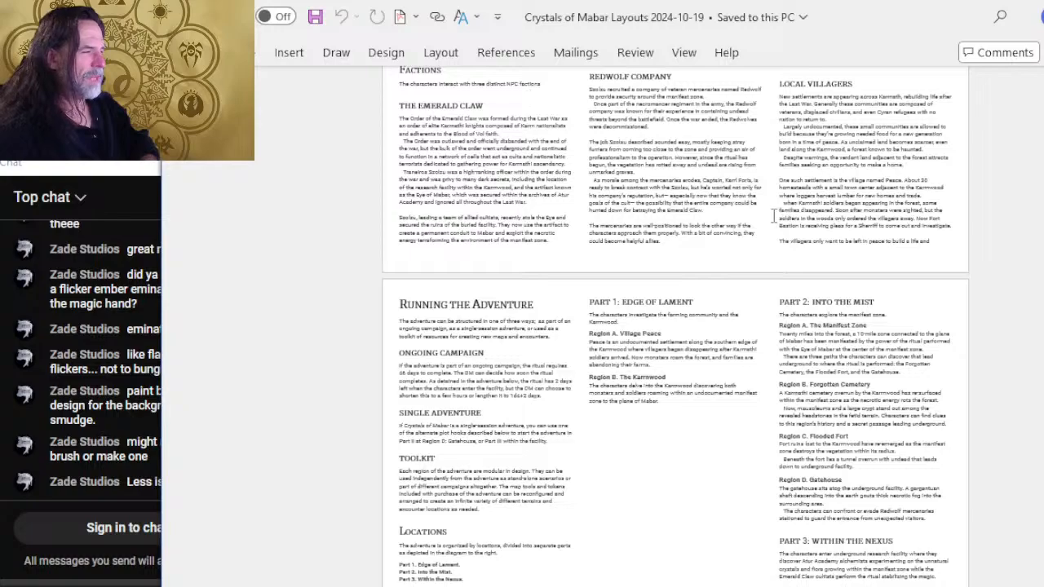
{"action": "scroll", "coordinate": [773, 216], "scroll_direction": "up", "scroll_amount": 2}
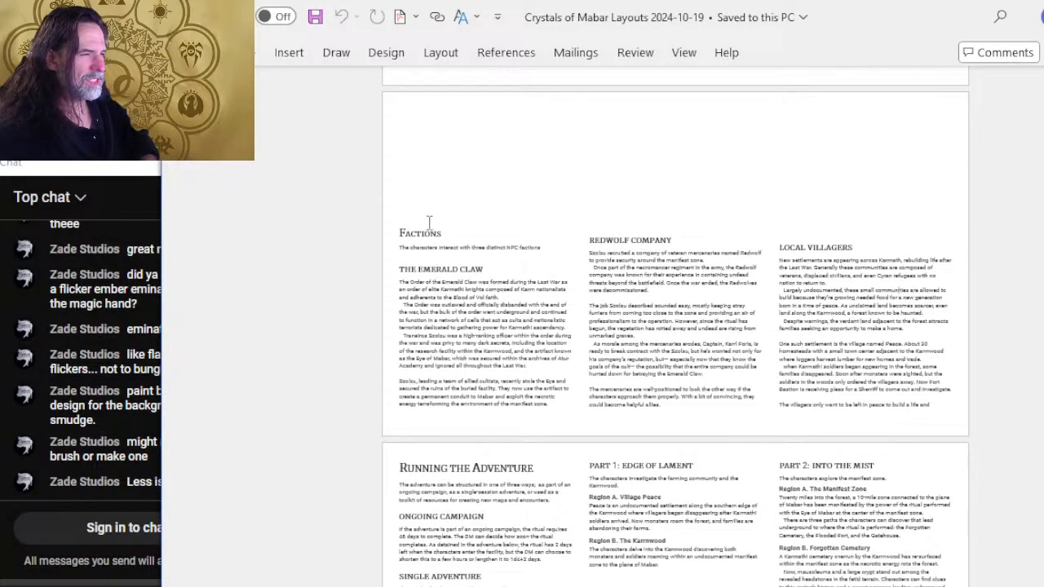
{"action": "key", "text": "Delete"}
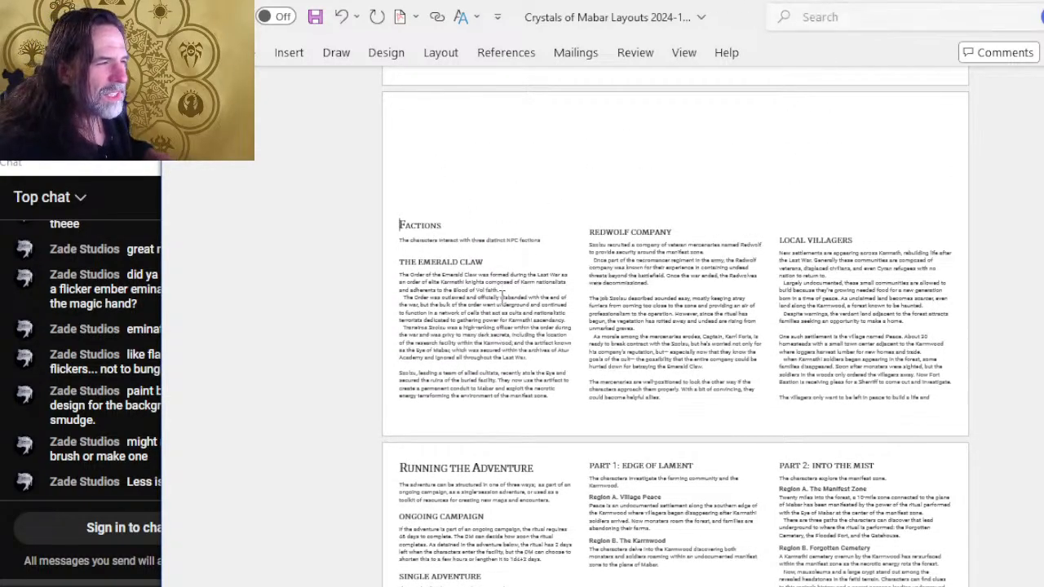
{"action": "key", "text": "Down"}
{"action": "key", "text": "Down"}
{"action": "key", "text": "Up"}
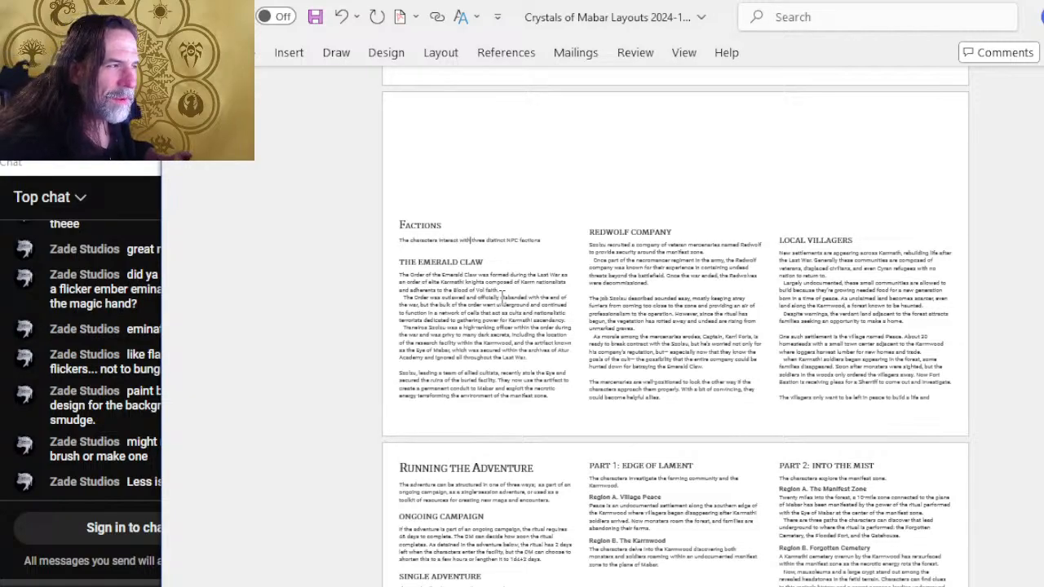
{"action": "key", "text": "Return"}
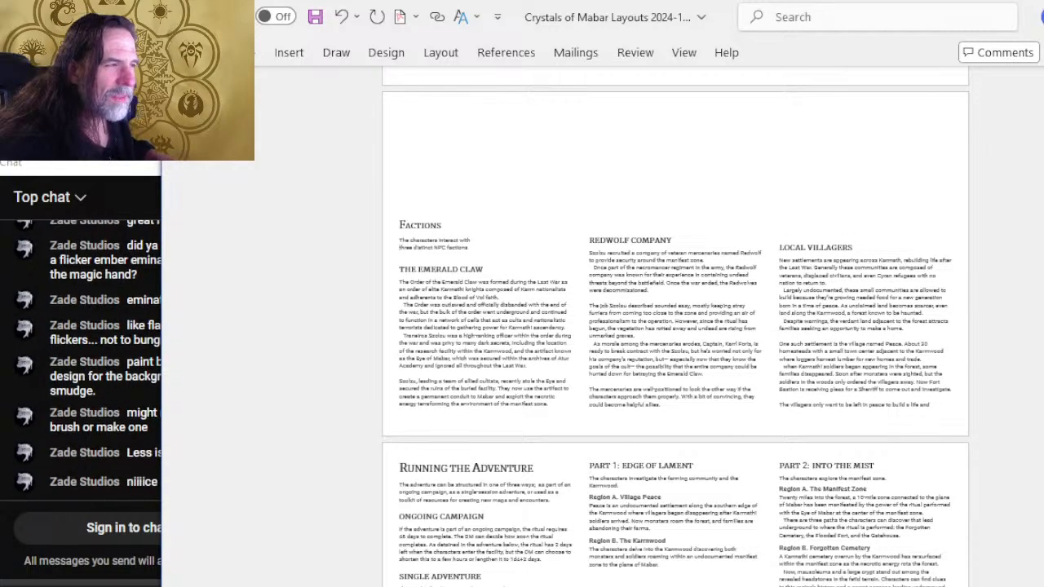
Compare the Factions page with its Photoshop art and reduce the blank line above The Emerald Claw heading to below 9 points.
{"action": "key", "text": "alt+Tab"}
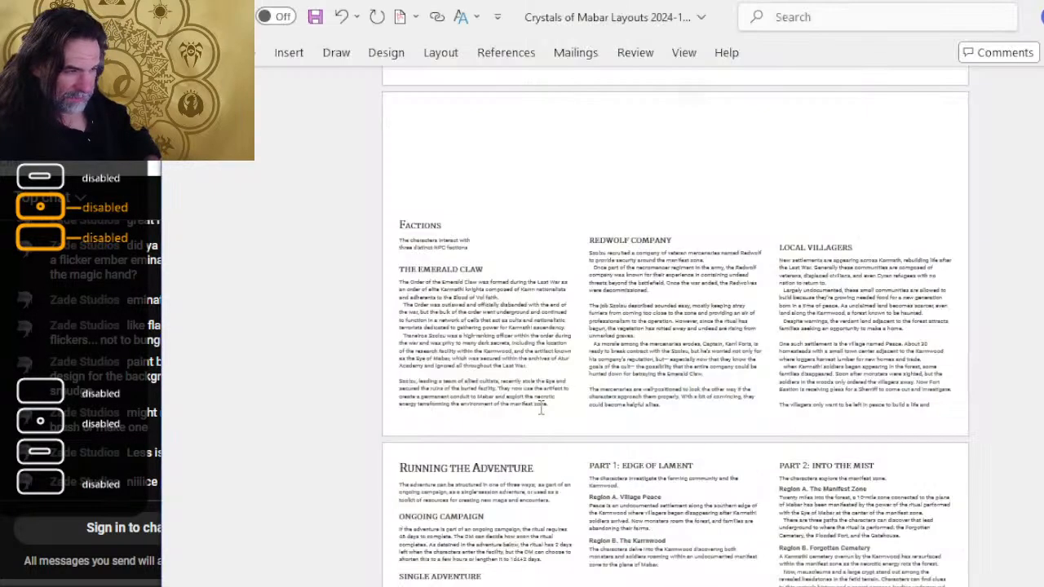
{"action": "key", "text": "alt+Tab"}
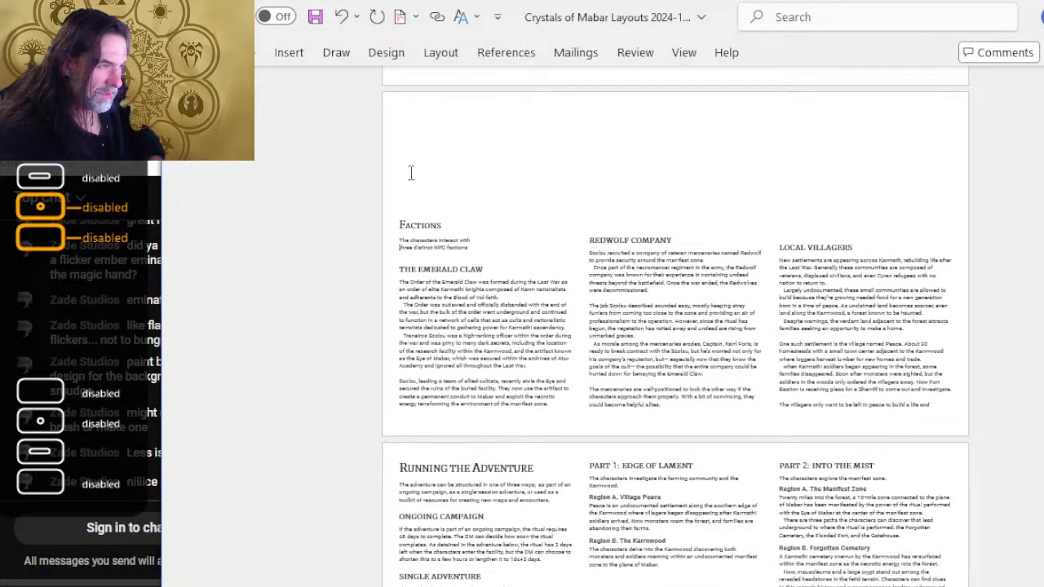
{"action": "double_click", "coordinate": [422, 258]}
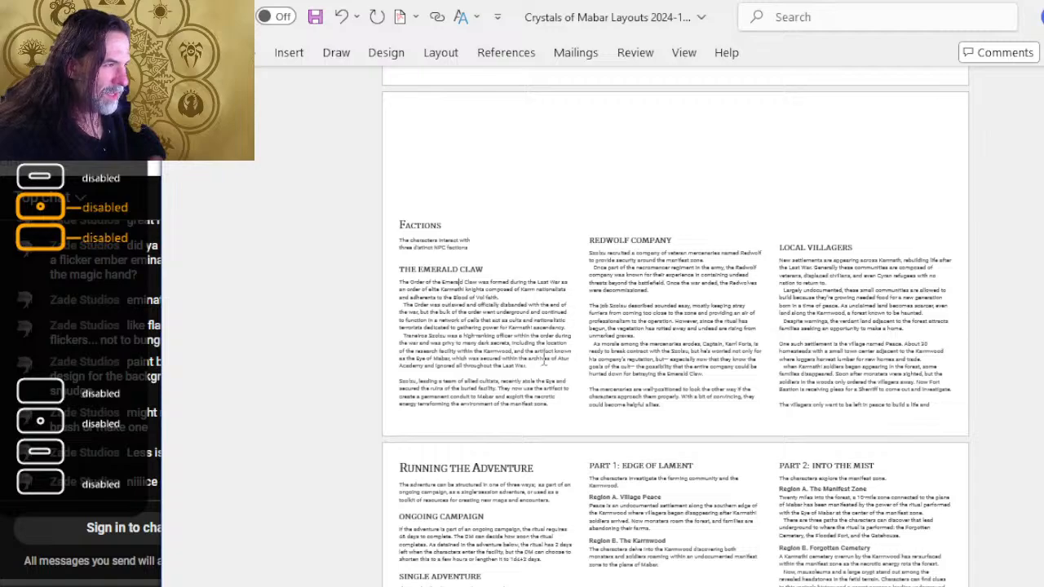
{"action": "key", "text": "alt+Tab"}
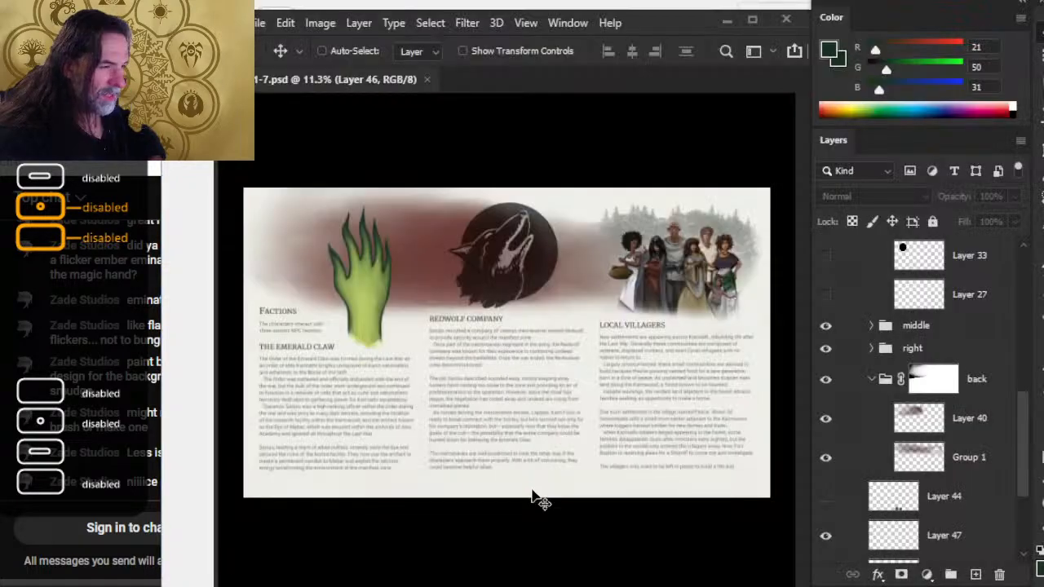
{"action": "key", "text": "alt+Tab"}
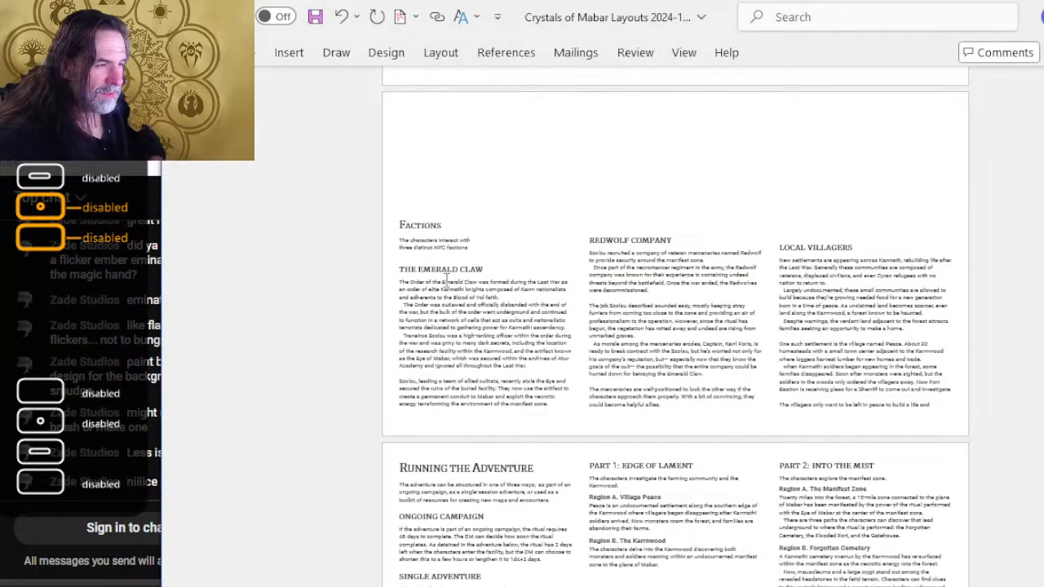
{"action": "double_click", "coordinate": [441, 255]}
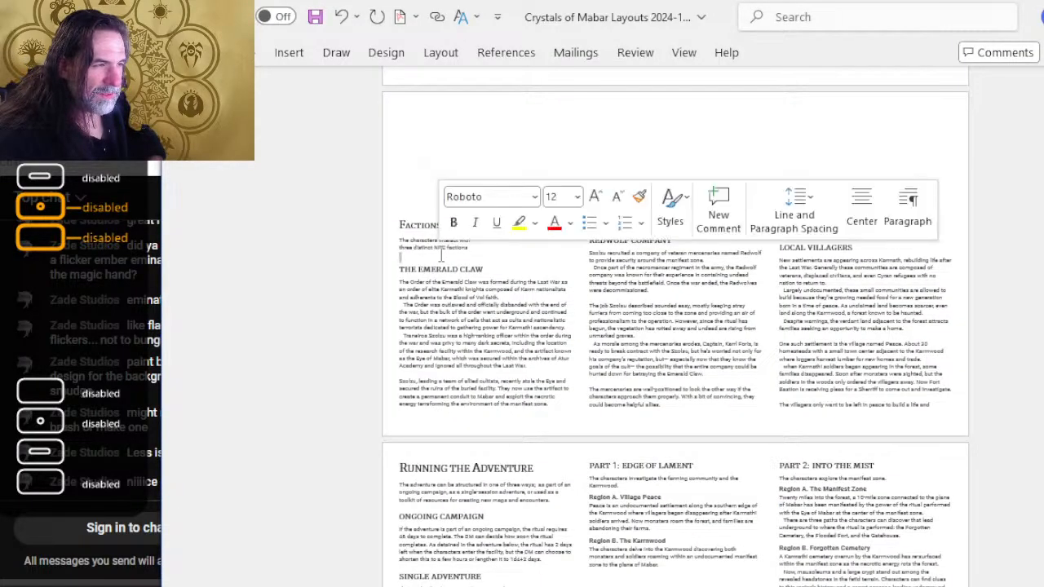
{"action": "left_click", "coordinate": [617, 198]}
{"action": "left_click", "coordinate": [617, 197]}
{"action": "left_click", "coordinate": [617, 197]}
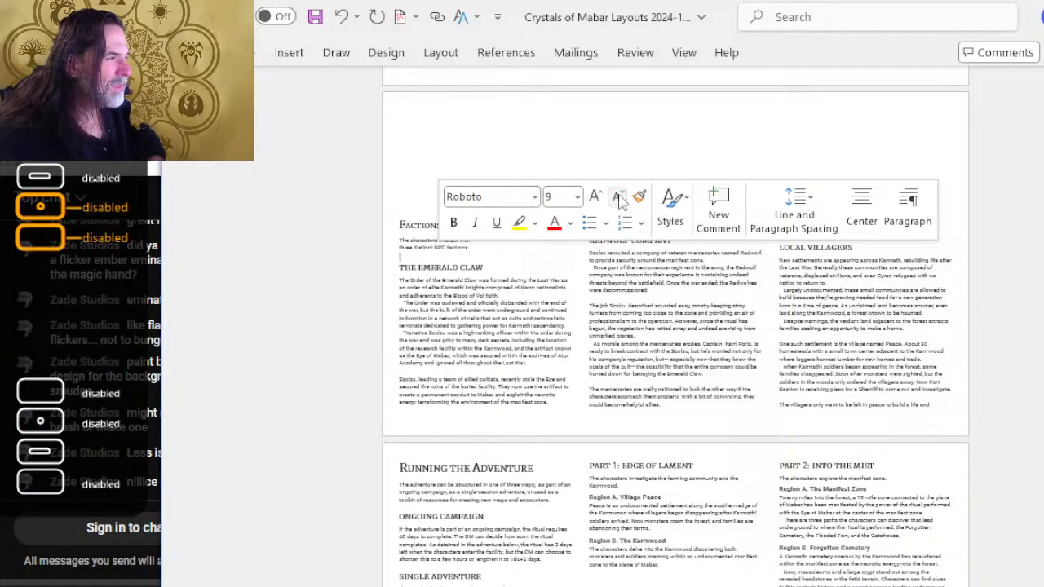
{"action": "left_click", "coordinate": [620, 199]}
{"action": "left_click", "coordinate": [619, 199]}
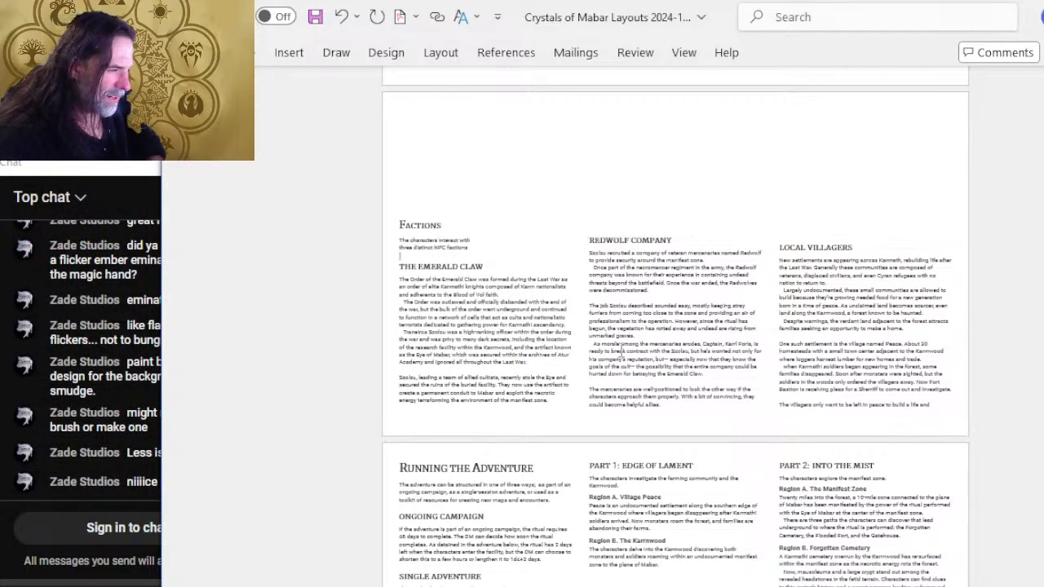
Enlarge an existing blank line above the Factions heading to one font size step below 24 points, without keeping an extra line.
{"action": "key", "text": "Return"}
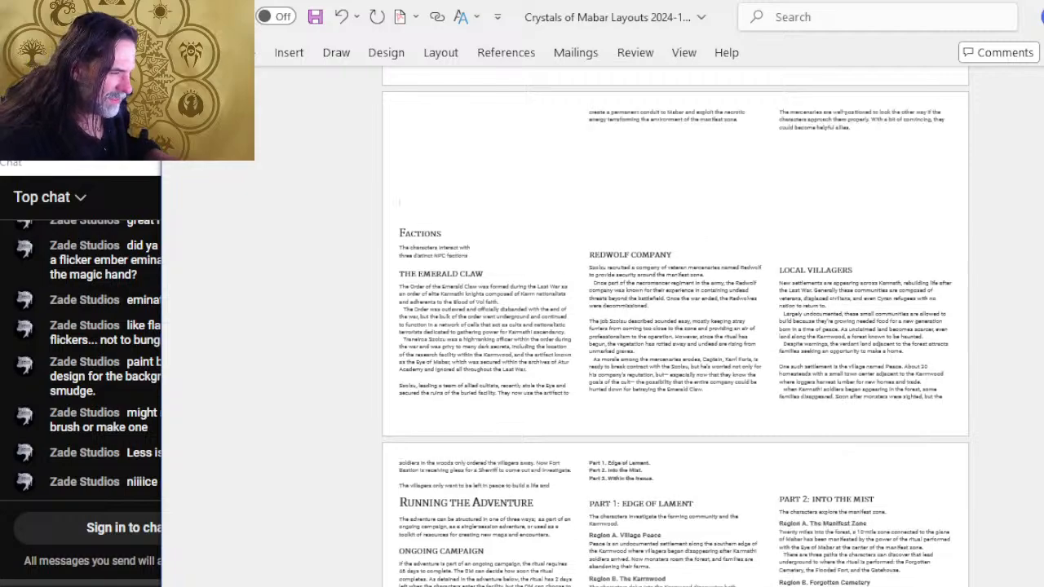
{"action": "key", "text": "BackSpace"}
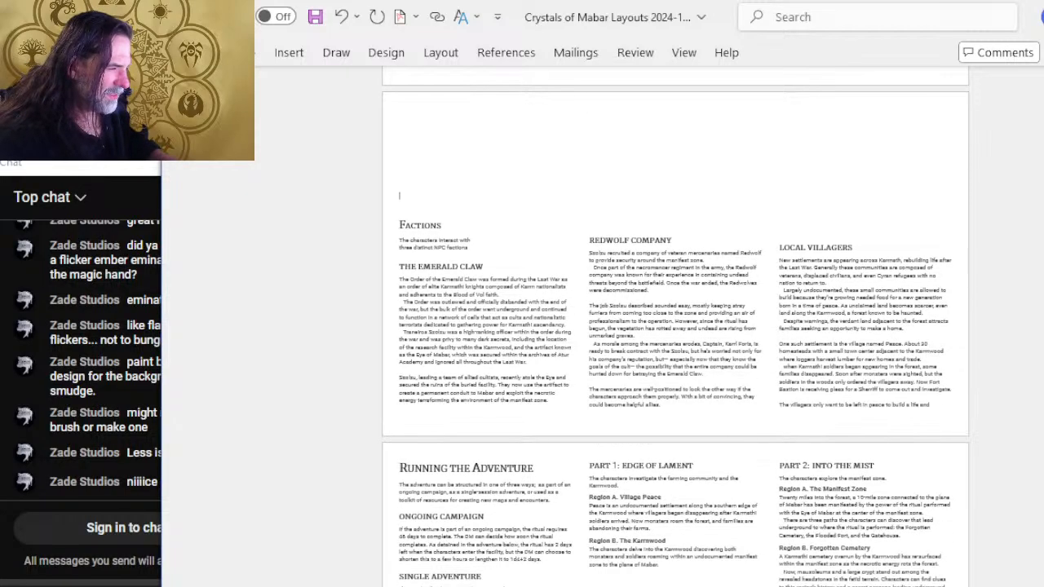
{"action": "double_click", "coordinate": [424, 205]}
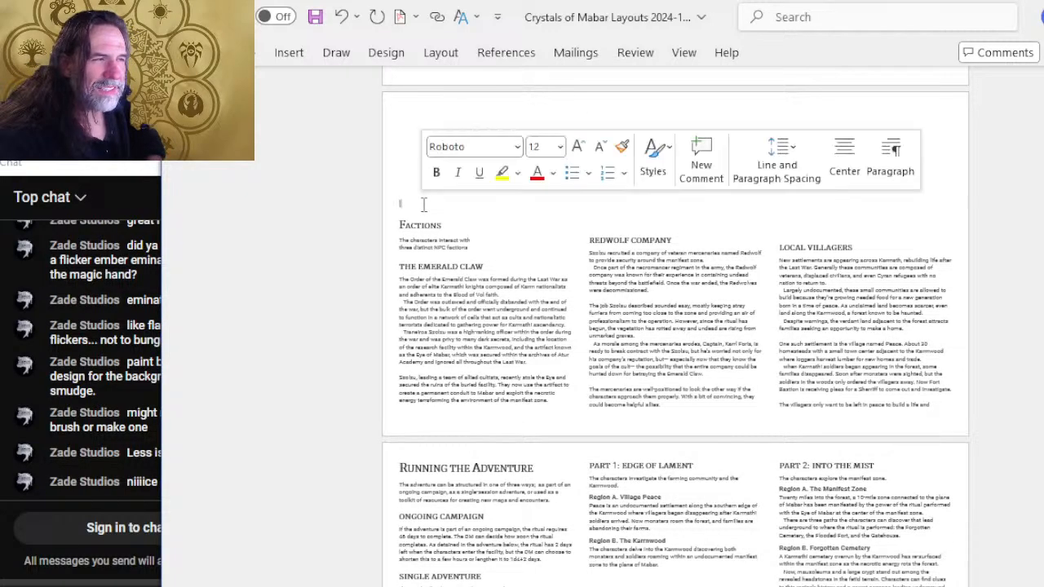
{"action": "left_click", "coordinate": [577, 147]}
{"action": "left_click", "coordinate": [577, 146]}
{"action": "left_click", "coordinate": [577, 147]}
{"action": "left_click", "coordinate": [577, 147]}
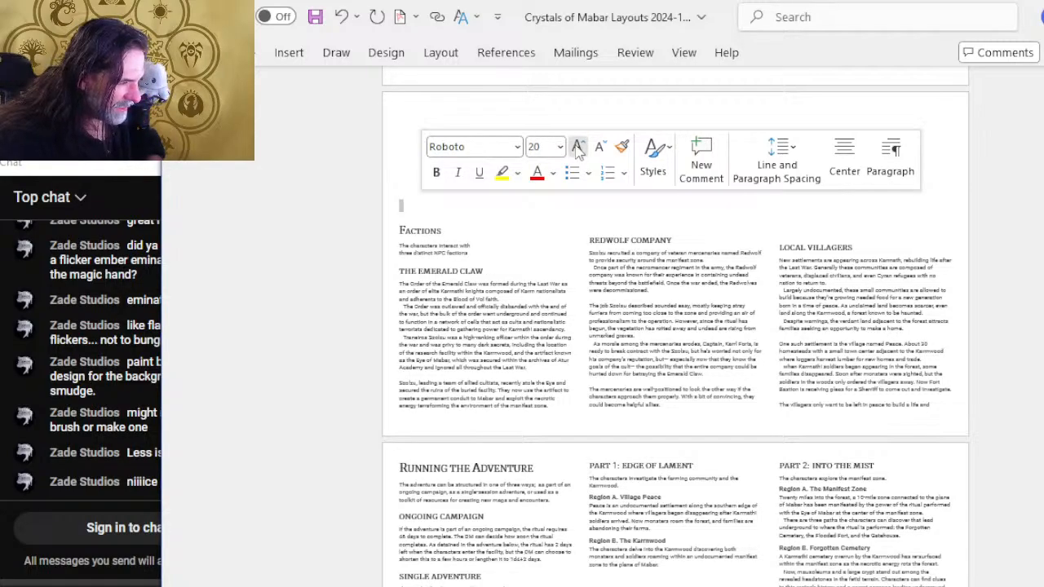
{"action": "left_click", "coordinate": [577, 147]}
{"action": "left_click", "coordinate": [577, 147]}
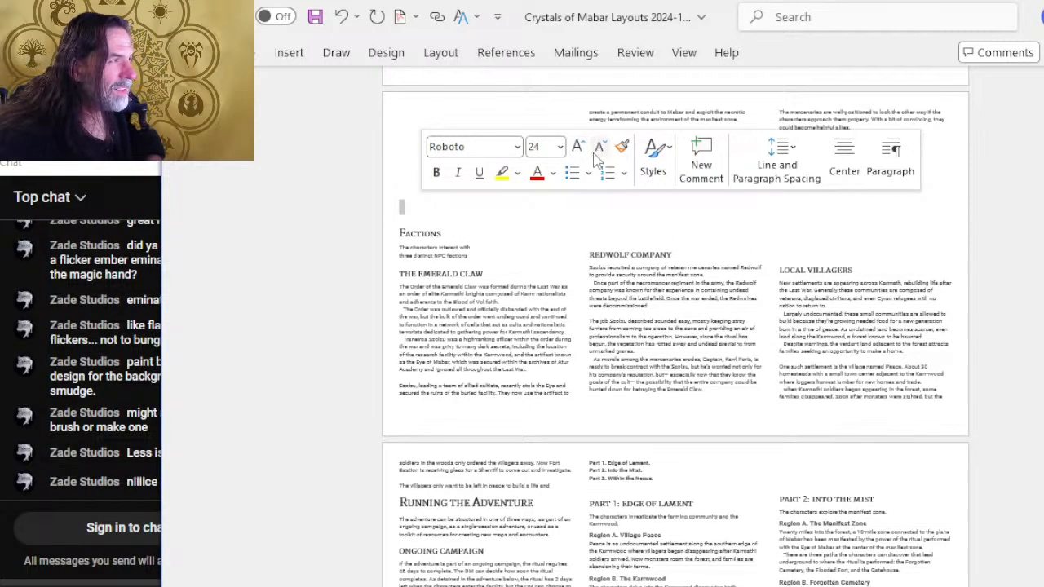
{"action": "left_click", "coordinate": [598, 147]}
Set a blank line above the Redwolf Company heading and one above the Local Villagers heading to 16 points.
{"action": "double_click", "coordinate": [596, 212]}
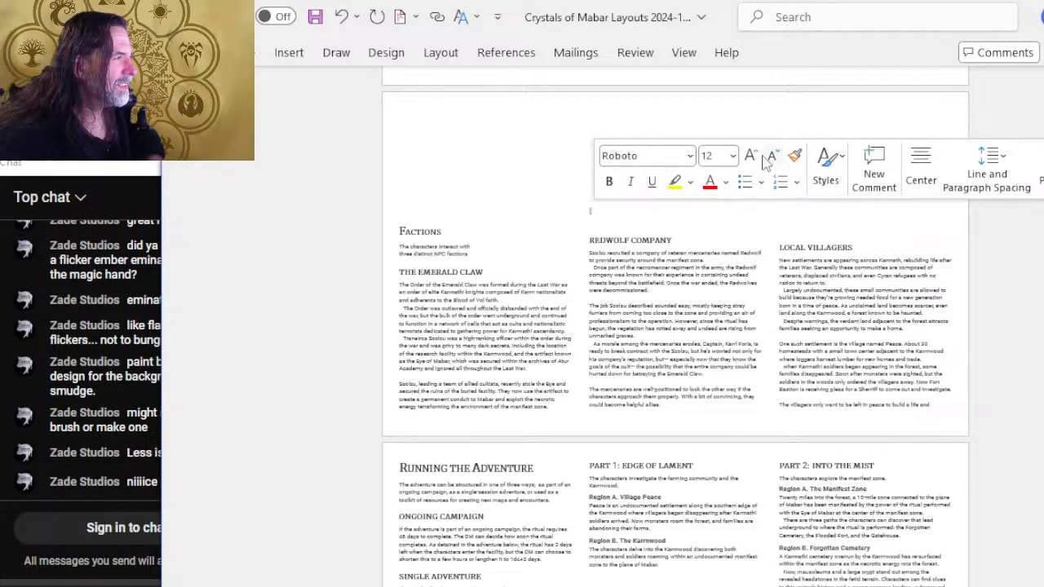
{"action": "left_click", "coordinate": [752, 158]}
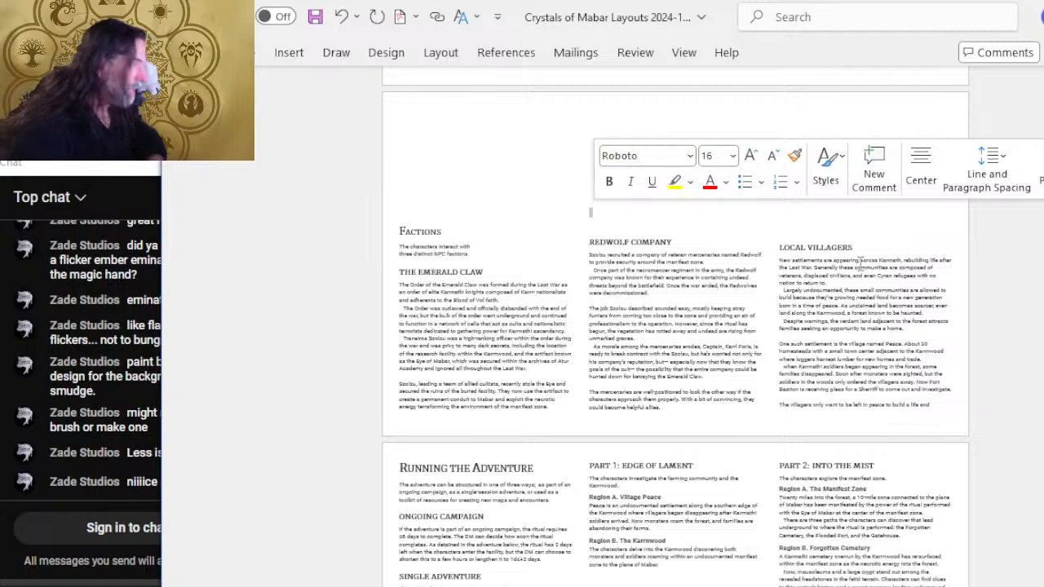
{"action": "left_click", "coordinate": [831, 217]}
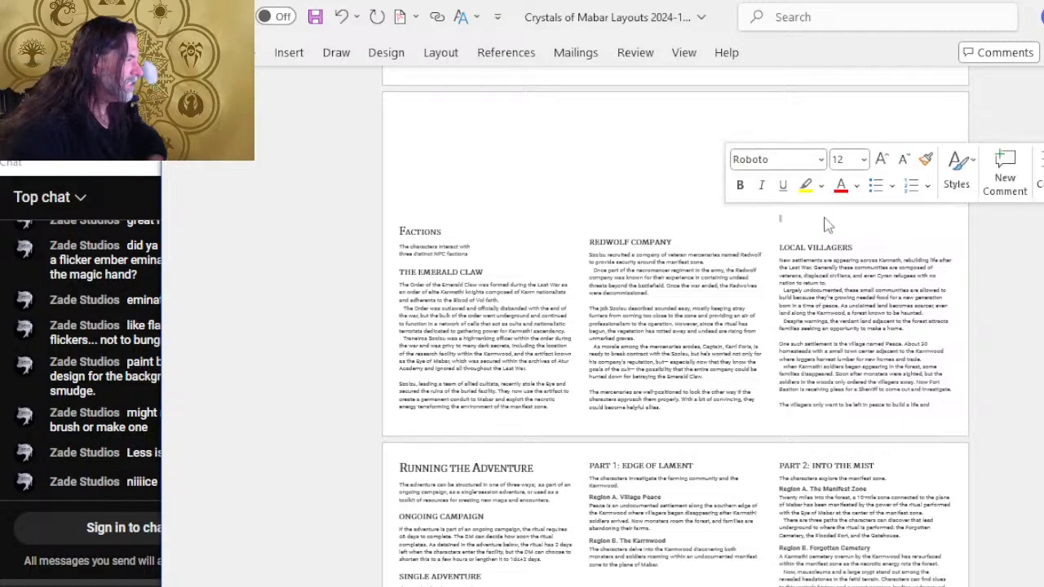
{"action": "left_click", "coordinate": [882, 163]}
{"action": "left_click", "coordinate": [883, 163]}
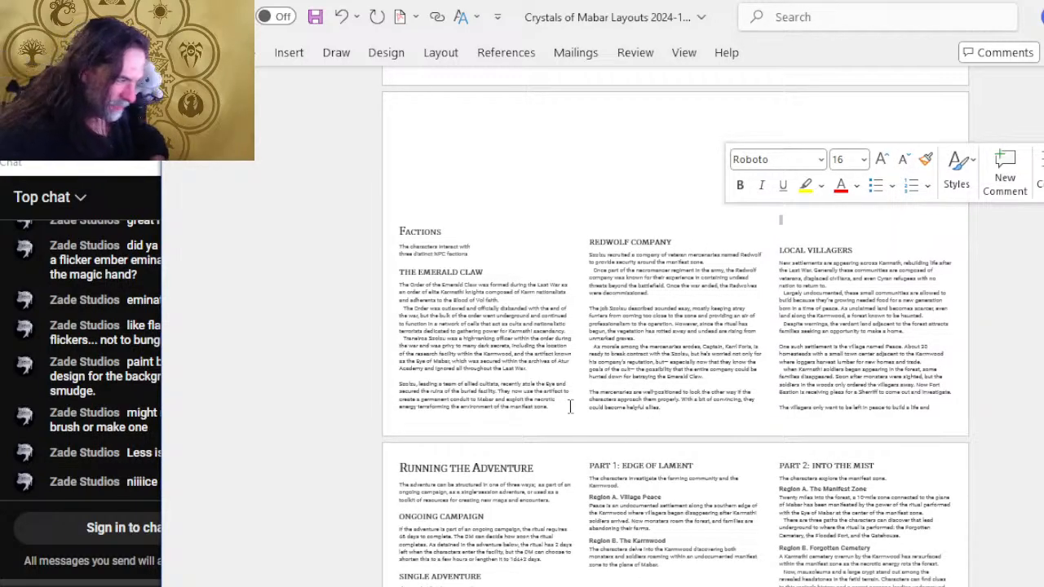
Try to enlarge the blank line directly above the Factions heading to 14 points, and to 13 points.
{"action": "left_click", "coordinate": [421, 218]}
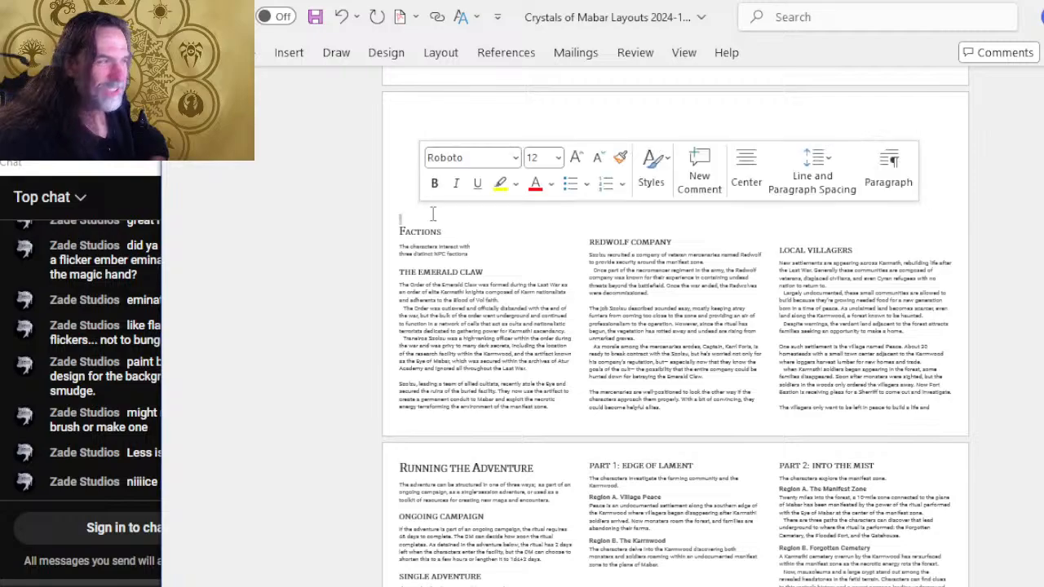
{"action": "left_click", "coordinate": [576, 156]}
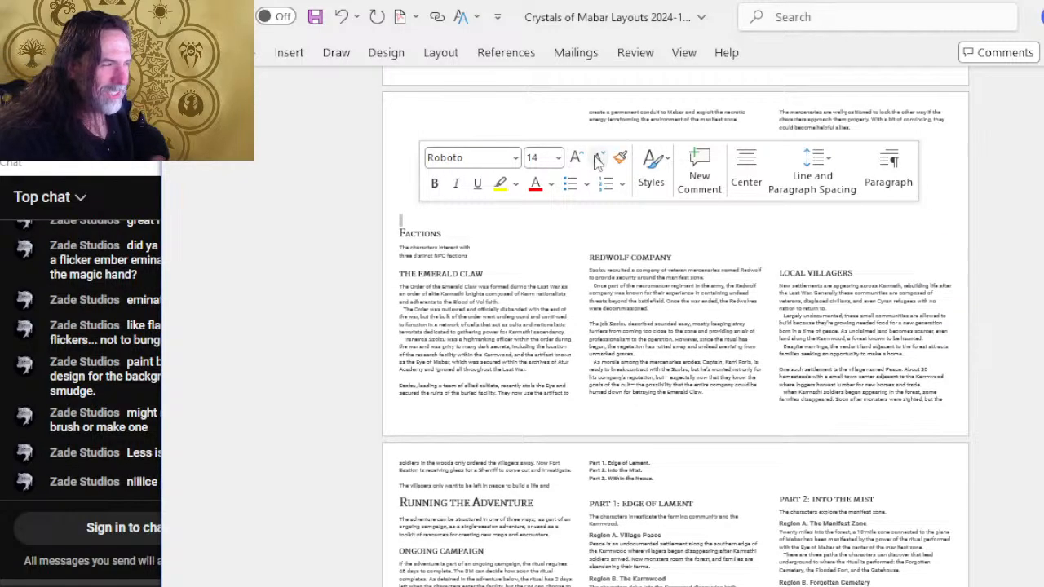
{"action": "left_click", "coordinate": [532, 158]}
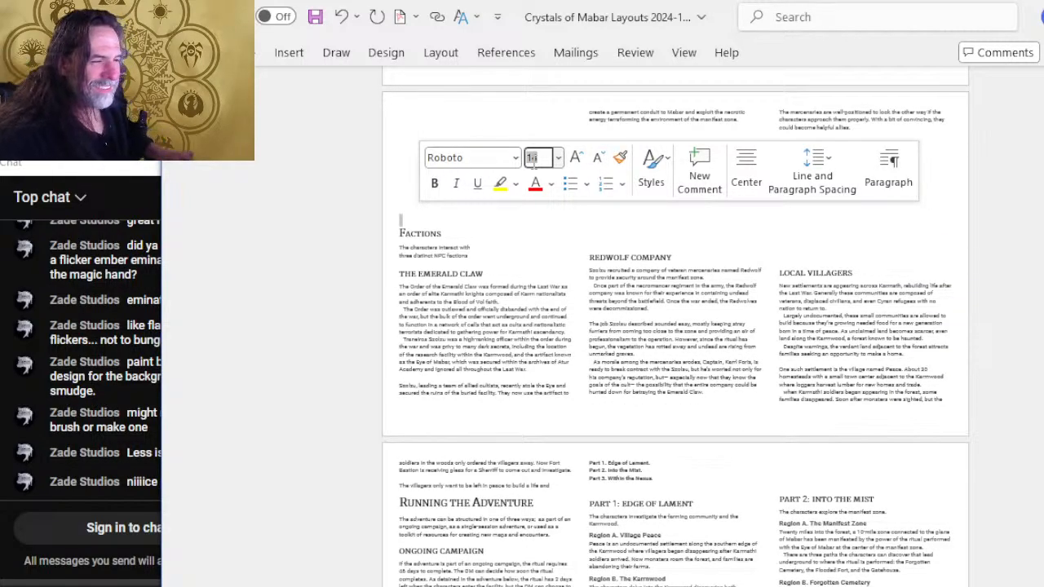
{"action": "type", "text": "13"}
{"action": "key", "text": "Return"}
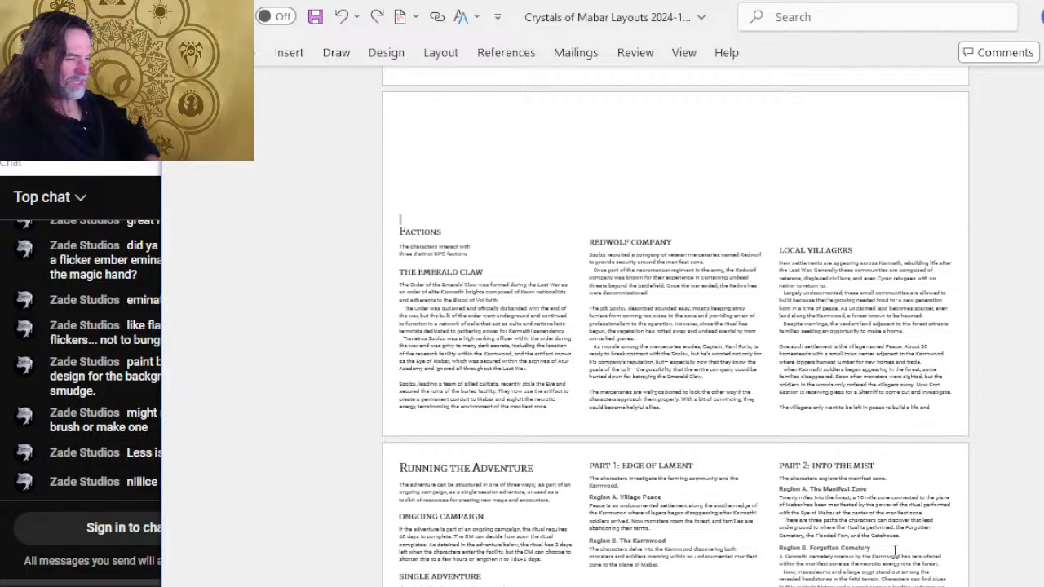
Save the layout document, look over the Running the Adventure and Weather pages, and return to the Factions page.
{"action": "scroll", "coordinate": [694, 349], "scroll_direction": "down", "scroll_amount": 4}
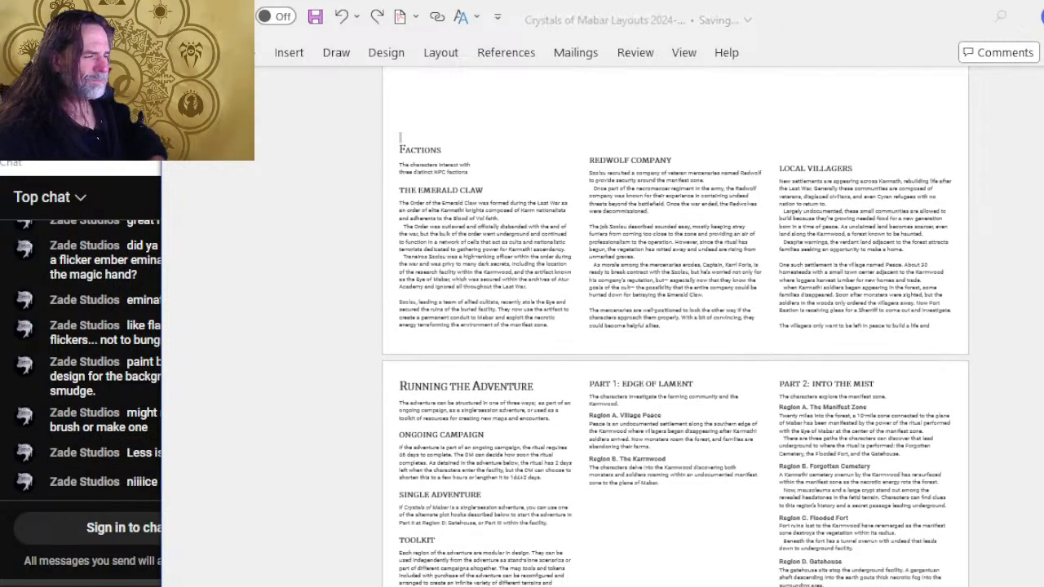
{"action": "scroll", "coordinate": [630, 331], "scroll_direction": "down", "scroll_amount": 12}
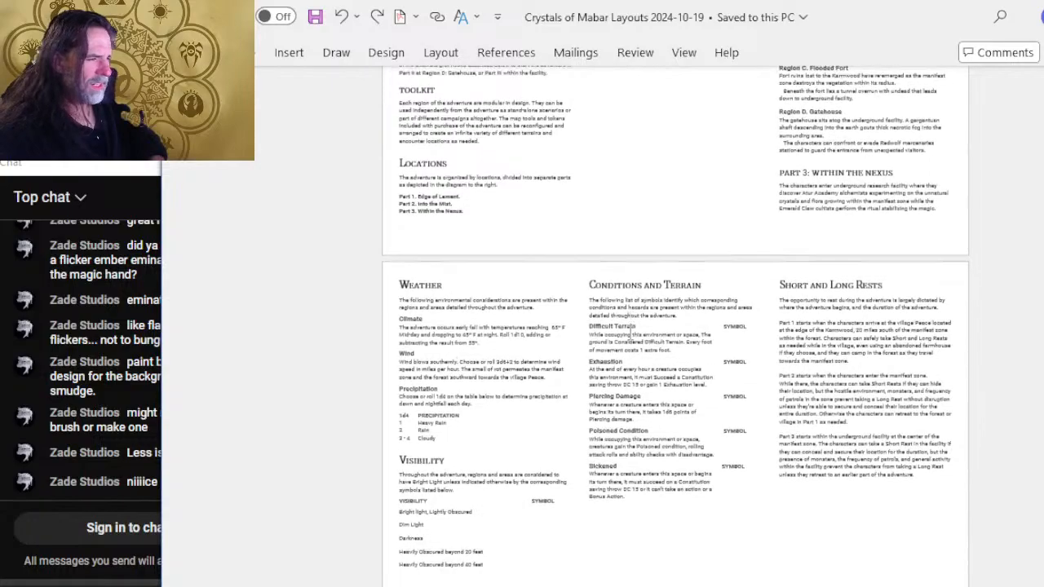
{"action": "scroll", "coordinate": [630, 331], "scroll_direction": "down", "scroll_amount": 1}
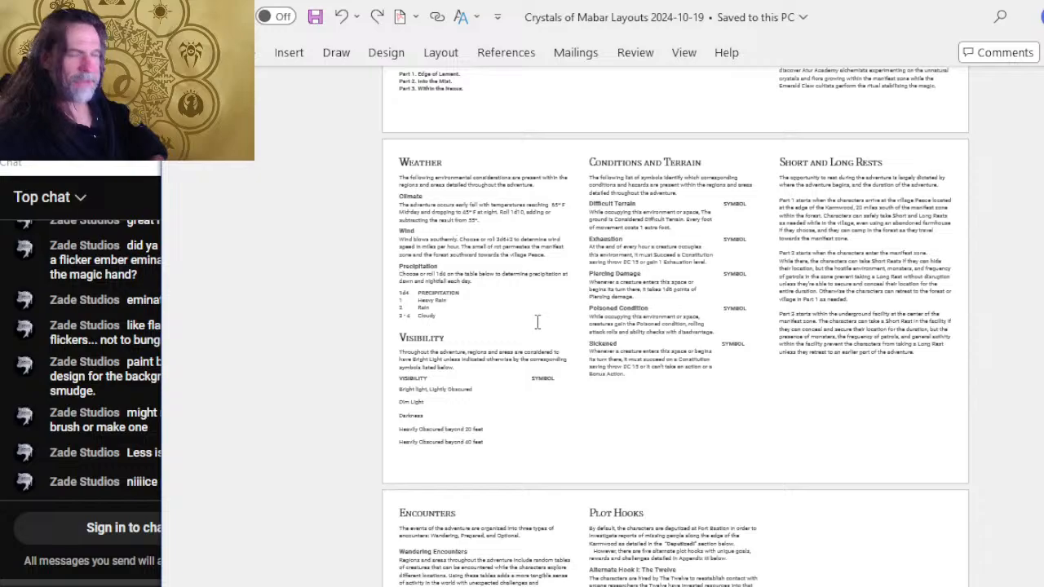
{"action": "scroll", "coordinate": [538, 335], "scroll_direction": "up", "scroll_amount": 18}
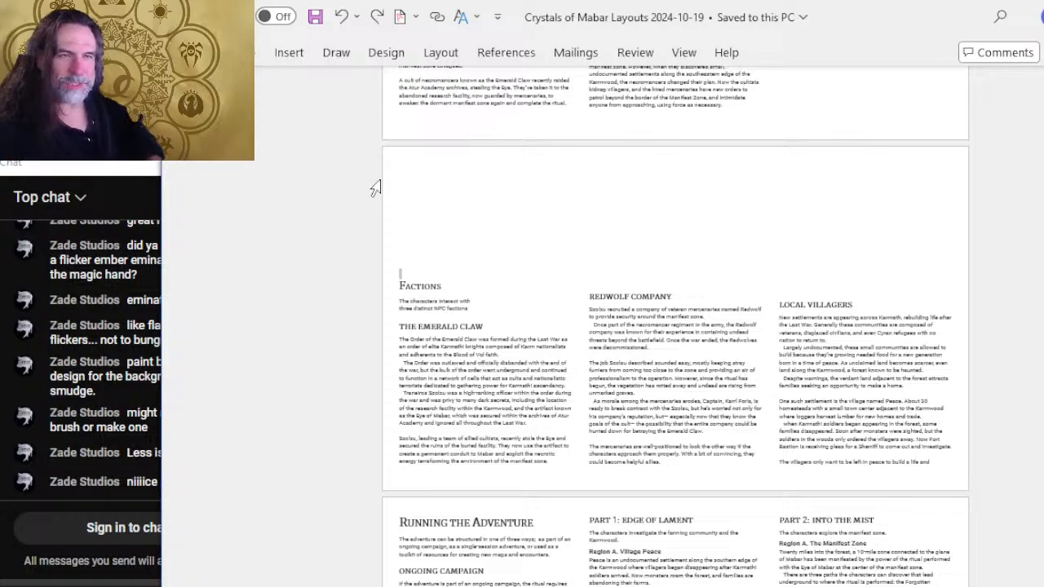
Narrow the layout document's window to uncover more of the live chat, keeping the Factions page in view.
{"action": "left_click_drag", "start_coordinate": [161, 162], "coordinate": [208, 170]}
{"action": "scroll", "coordinate": [571, 302], "scroll_direction": "down", "scroll_amount": 2}
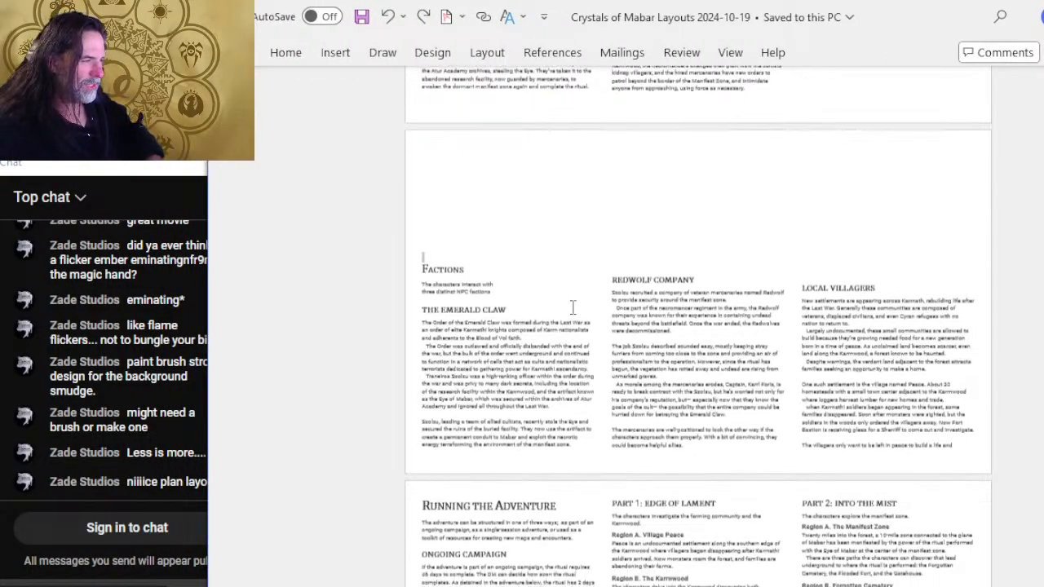
{"action": "scroll", "coordinate": [566, 302], "scroll_direction": "up", "scroll_amount": 2}
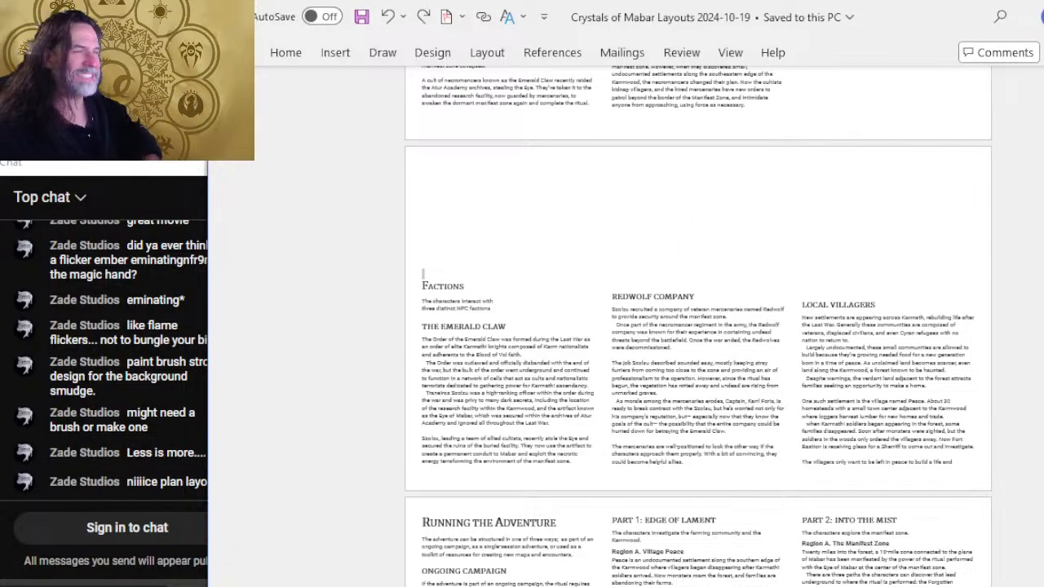
{"action": "scroll", "coordinate": [689, 331], "scroll_direction": "up", "scroll_amount": 3}
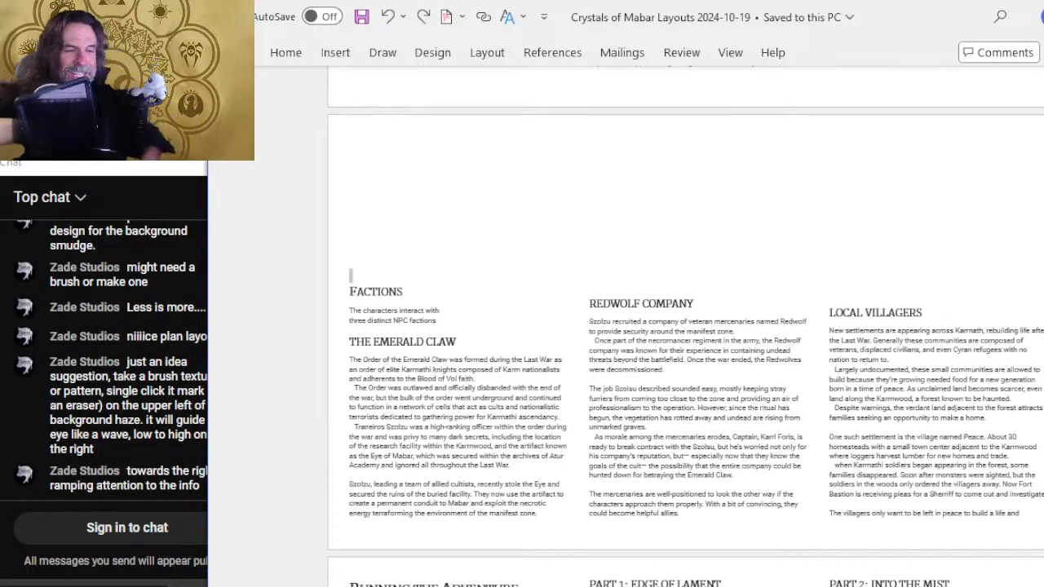
{"action": "mouse_move", "coordinate": [105, 522]}
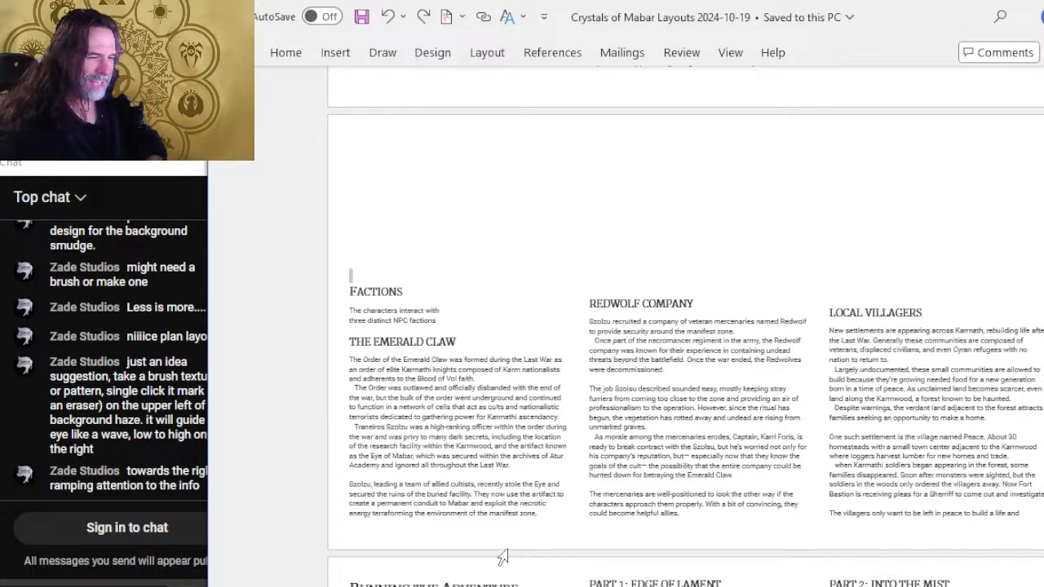
{"action": "scroll", "coordinate": [384, 414], "scroll_direction": "up", "scroll_amount": 3}
{"action": "scroll", "coordinate": [384, 414], "scroll_direction": "down", "scroll_amount": 2, "text": "ctrl"}
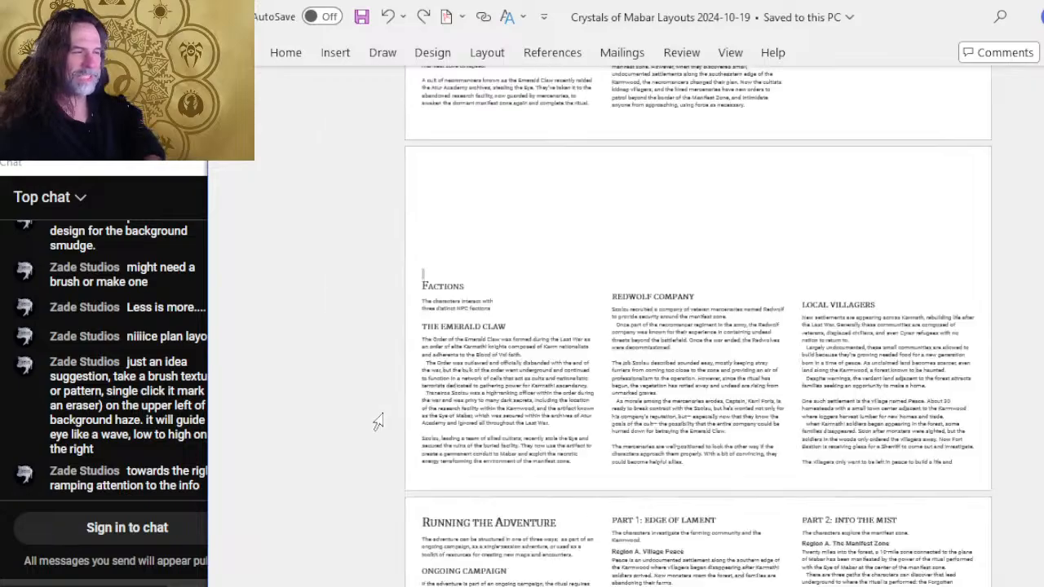
Look over the pages from Running the Adventure through Weather, Encounters and Plot Hooks to Starting the Adventure.
{"action": "scroll", "coordinate": [761, 441], "scroll_direction": "down", "scroll_amount": 10}
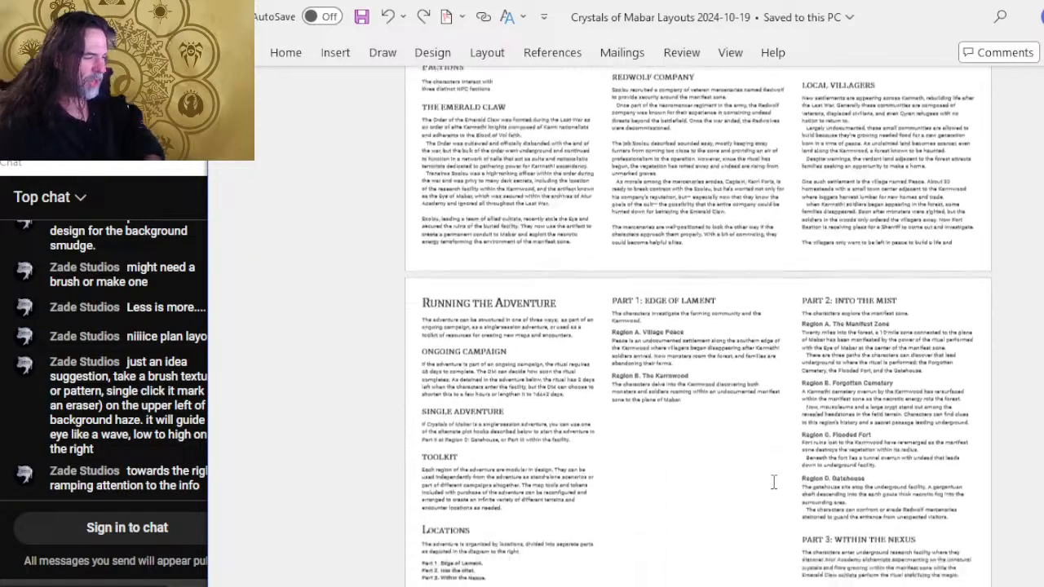
{"action": "scroll", "coordinate": [375, 353], "scroll_direction": "down", "scroll_amount": 3}
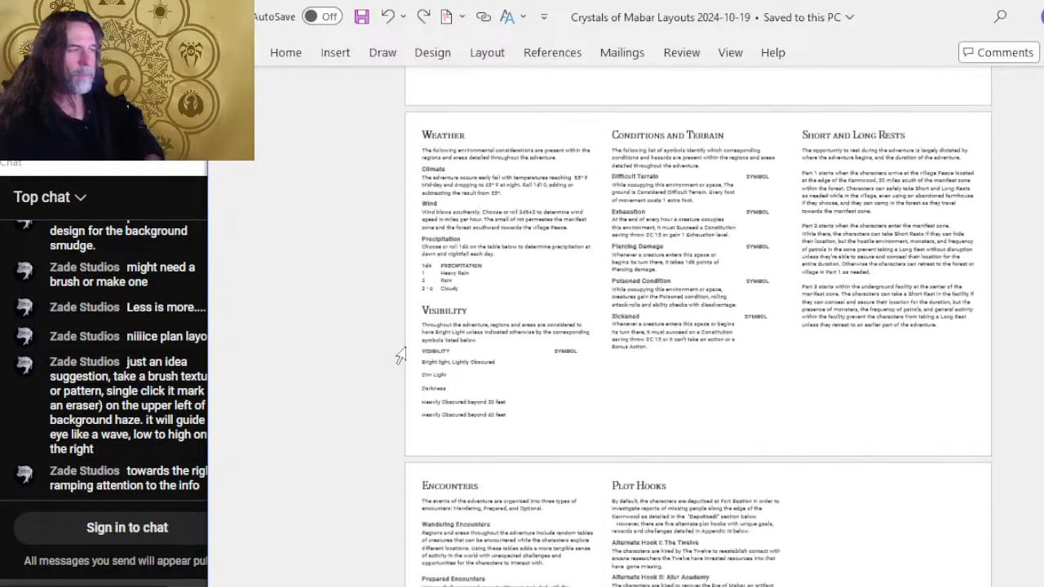
{"action": "scroll", "coordinate": [418, 353], "scroll_direction": "down", "scroll_amount": 7}
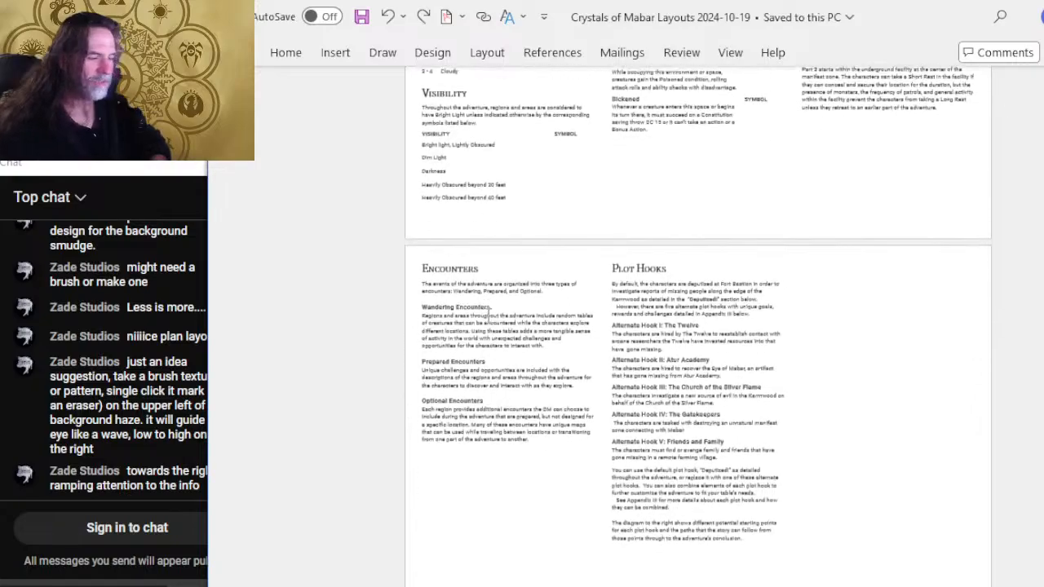
{"action": "scroll", "coordinate": [534, 324], "scroll_direction": "down", "scroll_amount": 1}
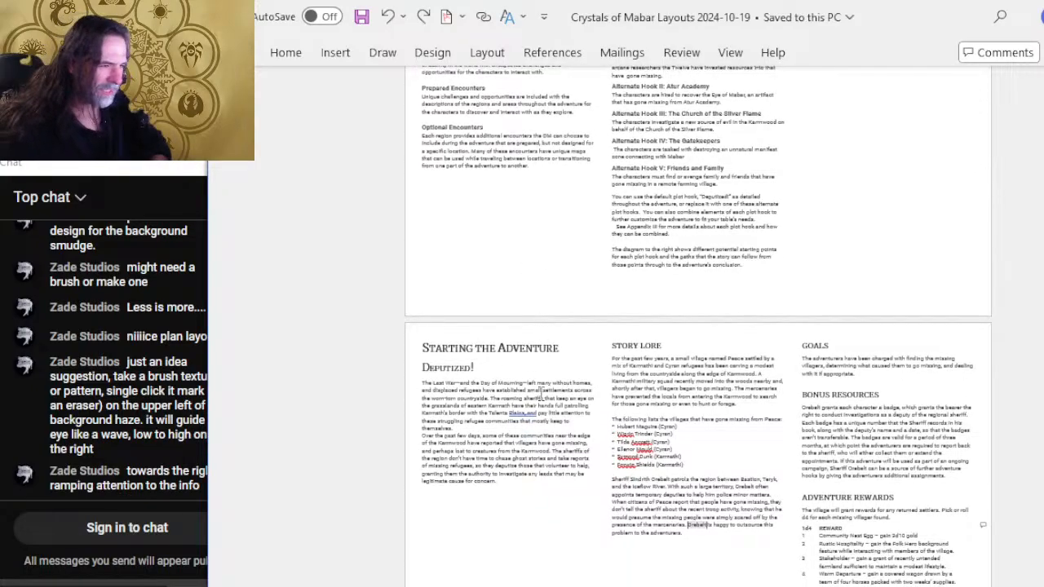
{"action": "scroll", "coordinate": [529, 404], "scroll_direction": "up", "scroll_amount": 3}
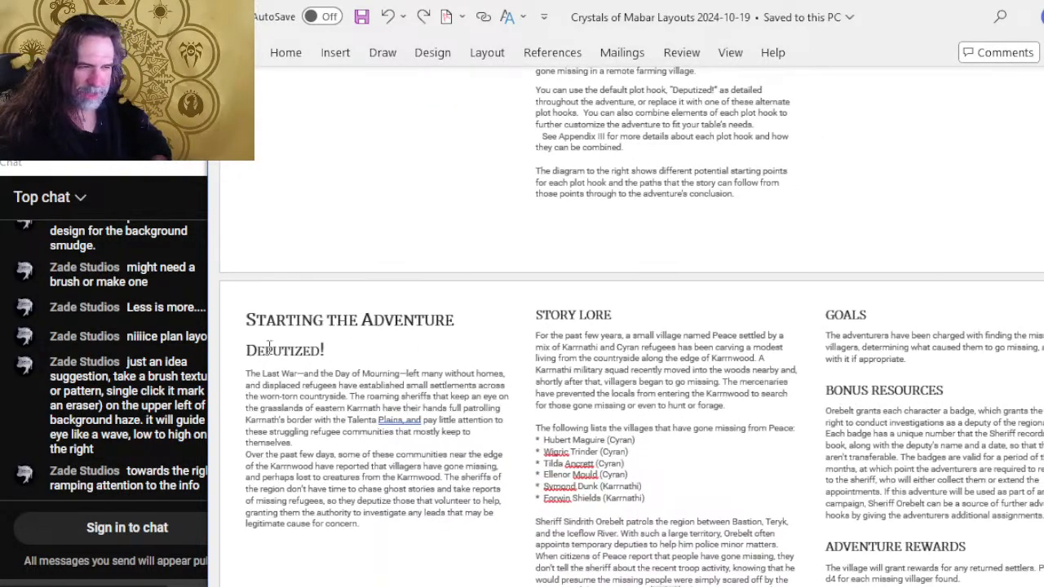
{"action": "scroll", "coordinate": [601, 357], "scroll_direction": "down", "scroll_amount": 3}
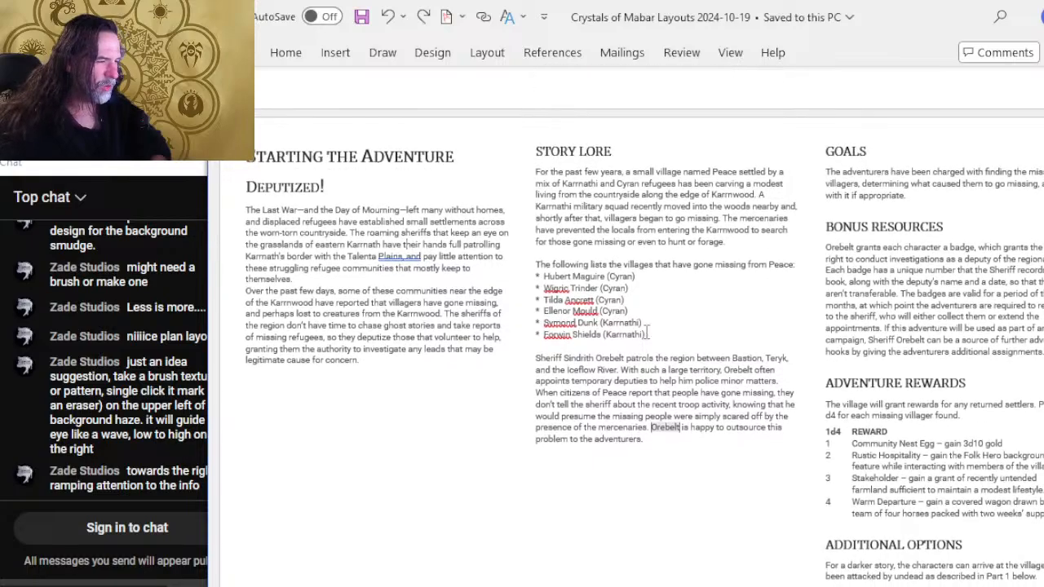
{"action": "scroll", "coordinate": [907, 245], "scroll_direction": "down", "scroll_amount": 2}
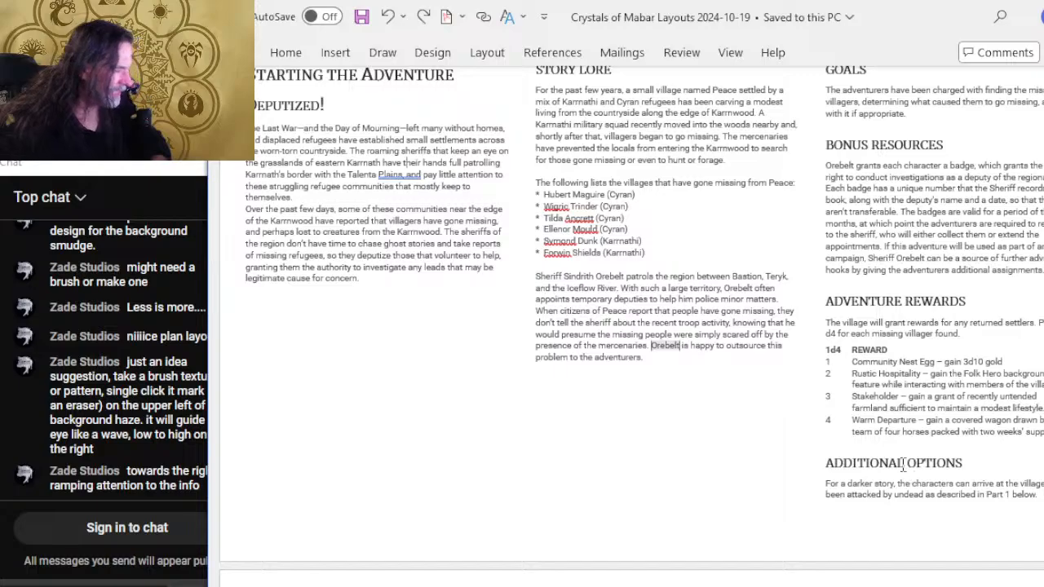
Review the Part I: The Edge of Darkness pages, from the Village Peace areas and The Journal to Homesteads.
{"action": "scroll", "coordinate": [598, 345], "scroll_direction": "down", "scroll_amount": 7}
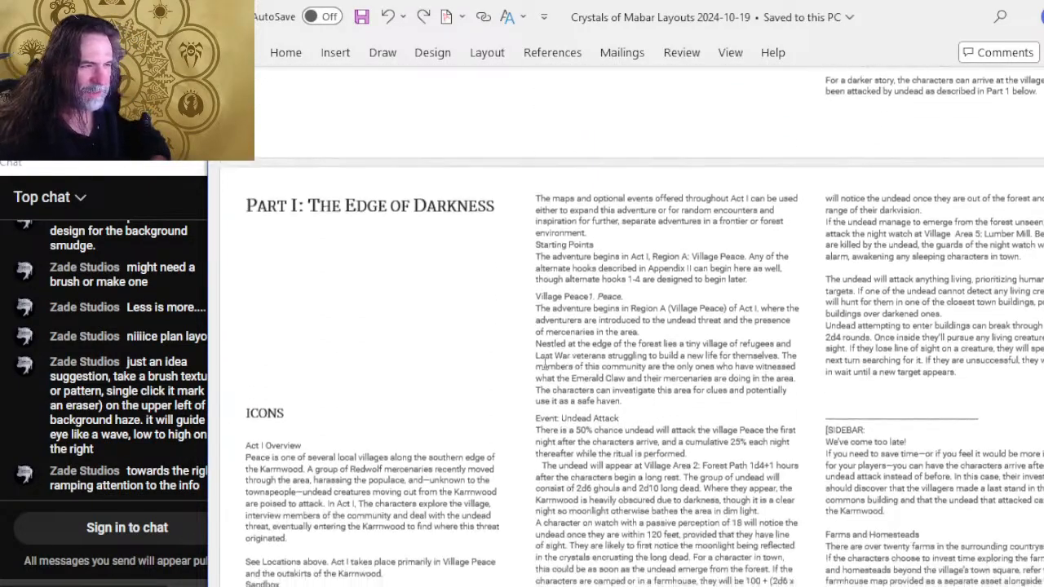
{"action": "scroll", "coordinate": [371, 368], "scroll_direction": "down", "scroll_amount": 1}
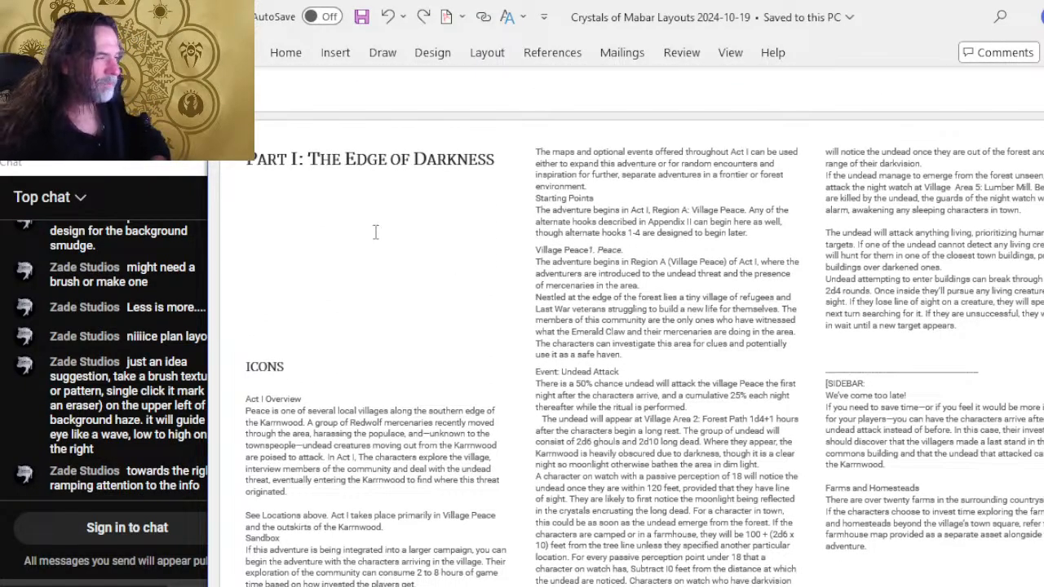
{"action": "scroll", "coordinate": [528, 355], "scroll_direction": "down", "scroll_amount": 12}
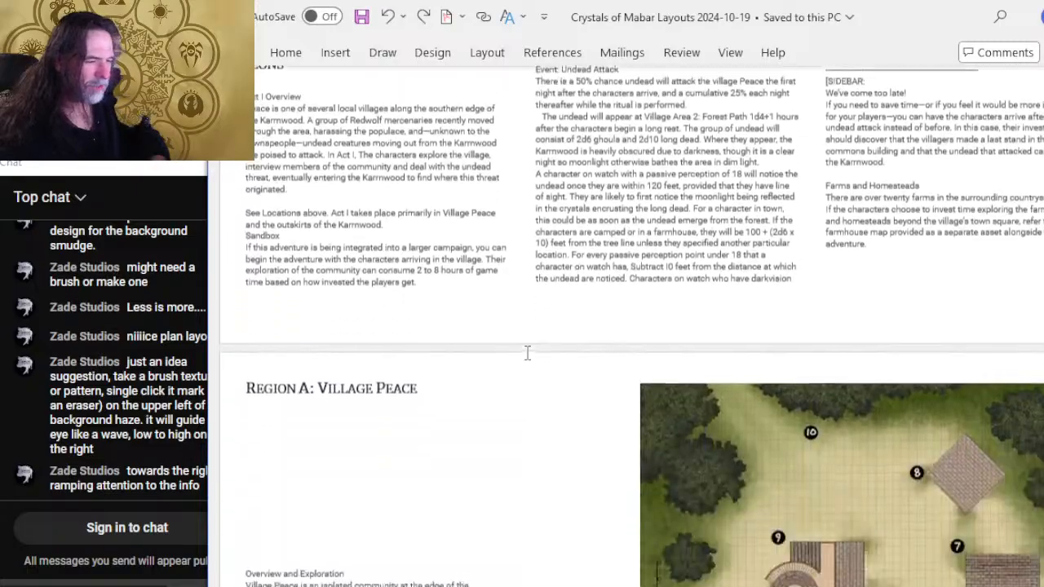
{"action": "scroll", "coordinate": [531, 358], "scroll_direction": "down", "scroll_amount": 20}
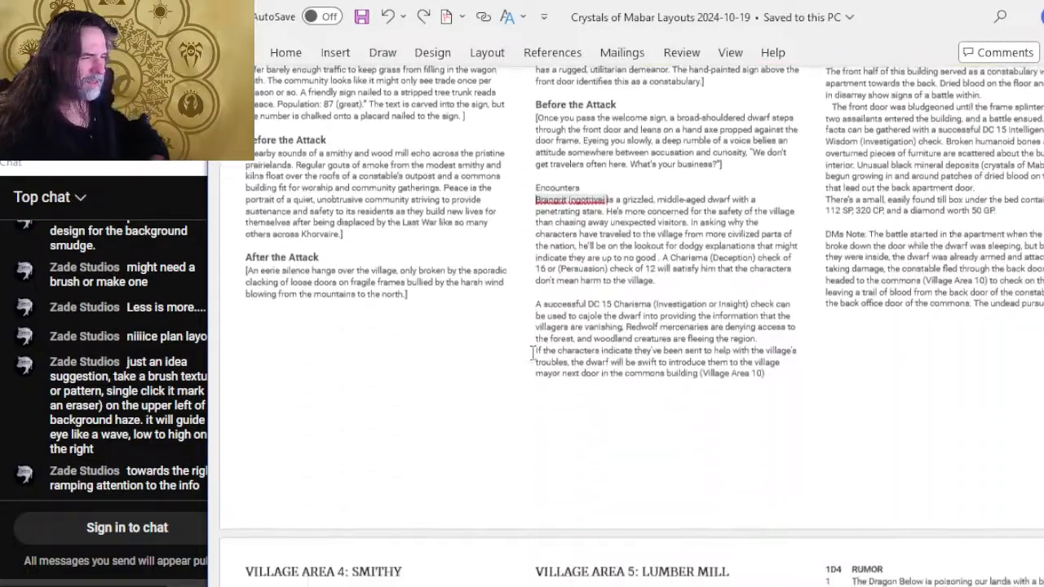
{"action": "scroll", "coordinate": [535, 350], "scroll_direction": "down", "scroll_amount": 20}
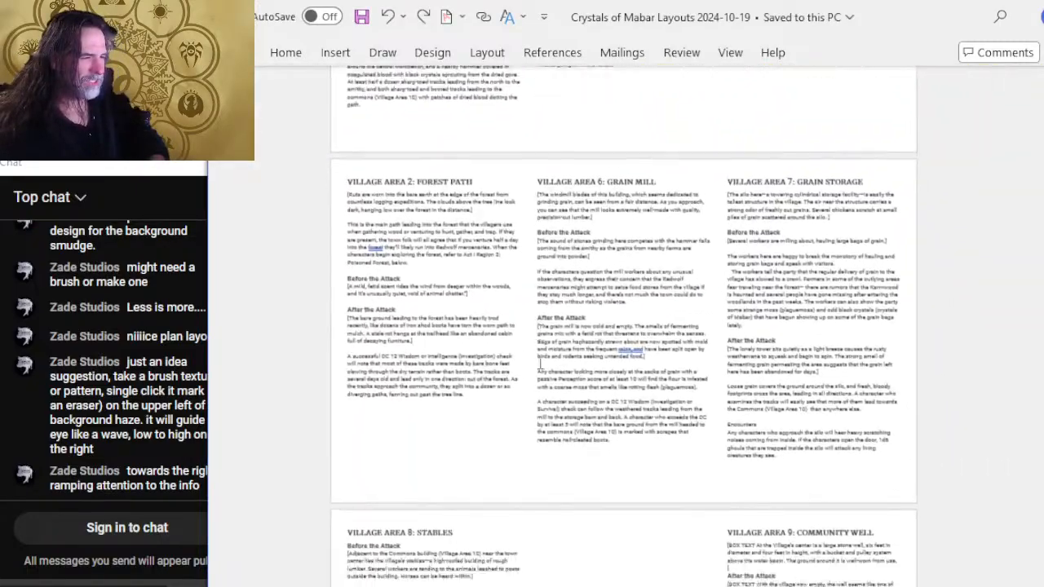
{"action": "scroll", "coordinate": [574, 336], "scroll_direction": "down", "scroll_amount": 20}
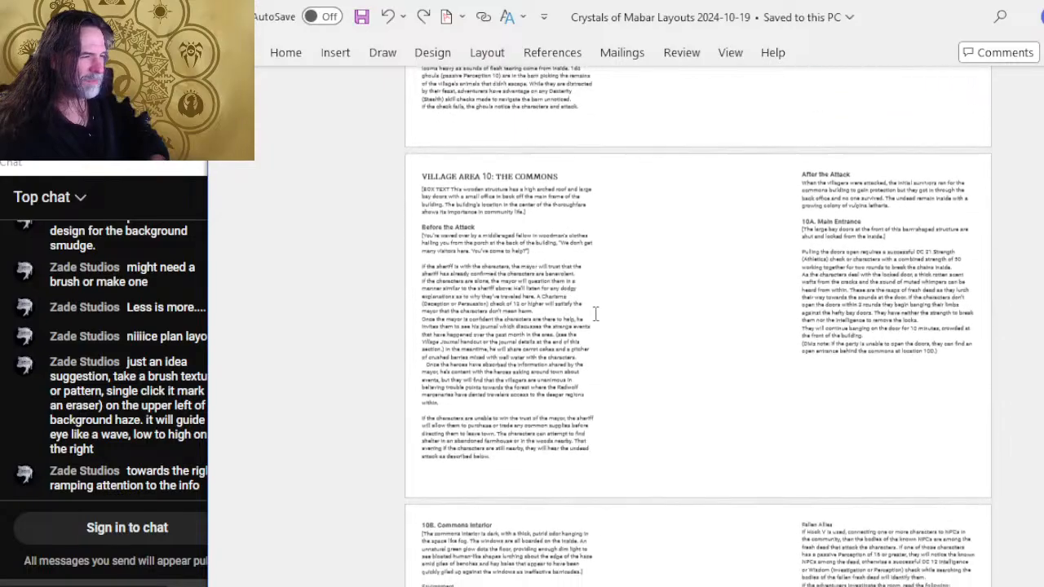
{"action": "scroll", "coordinate": [660, 344], "scroll_direction": "down", "scroll_amount": 15}
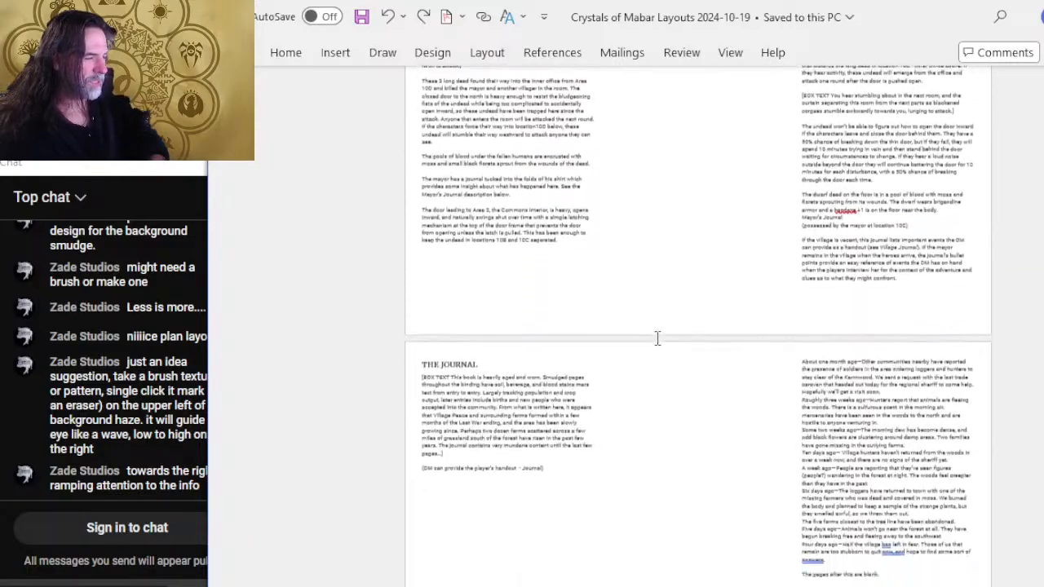
{"action": "scroll", "coordinate": [654, 344], "scroll_direction": "down", "scroll_amount": 10}
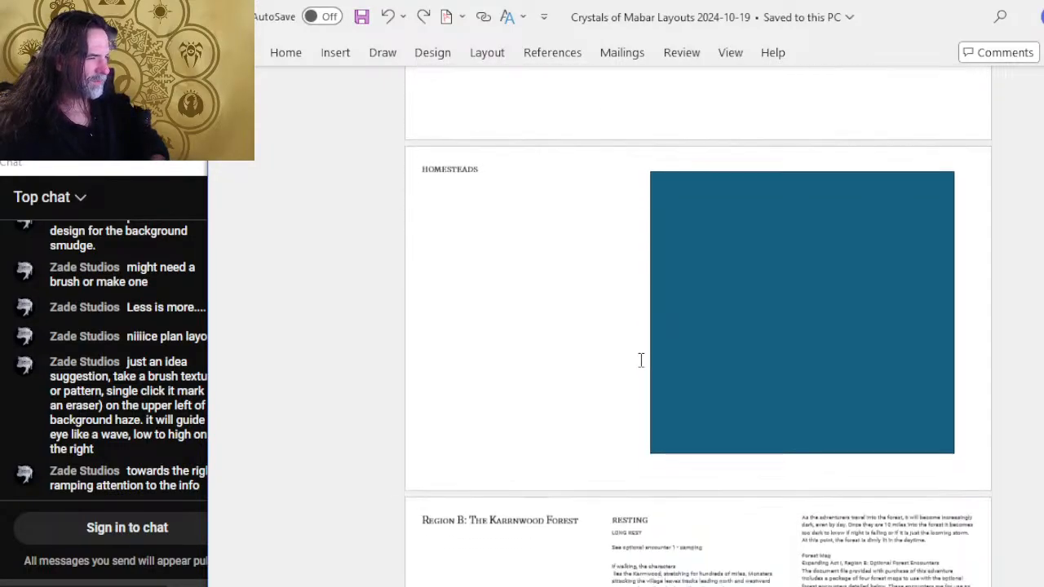
Examine the Region B: The Karrnwood Forest page with its image placeholder, Travel, Resting and Daytime Wandering Encounters text.
{"action": "scroll", "coordinate": [641, 338], "scroll_direction": "up", "scroll_amount": 5, "text": "ctrl"}
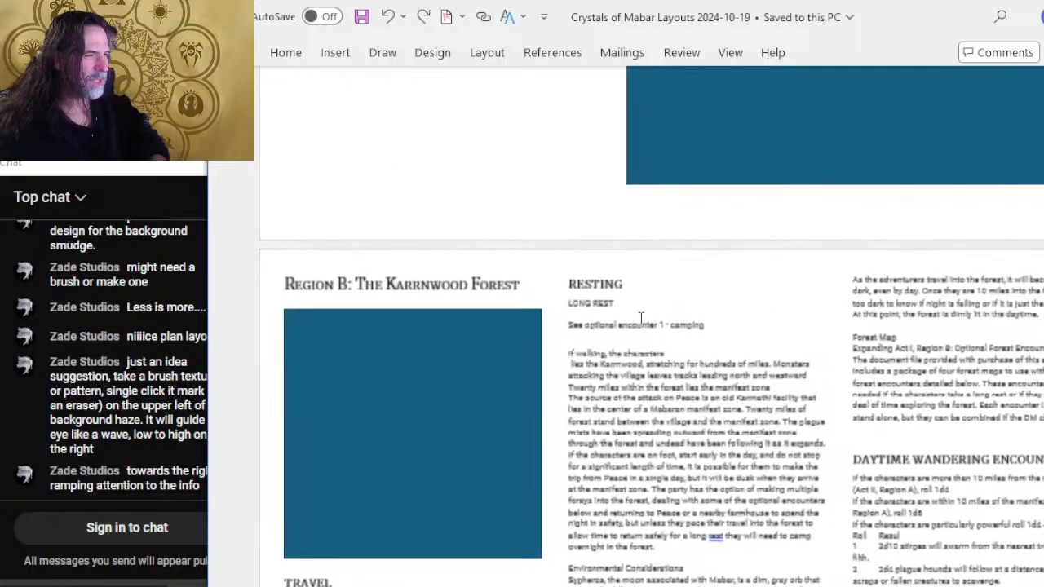
{"action": "scroll", "coordinate": [627, 343], "scroll_direction": "down", "scroll_amount": 3}
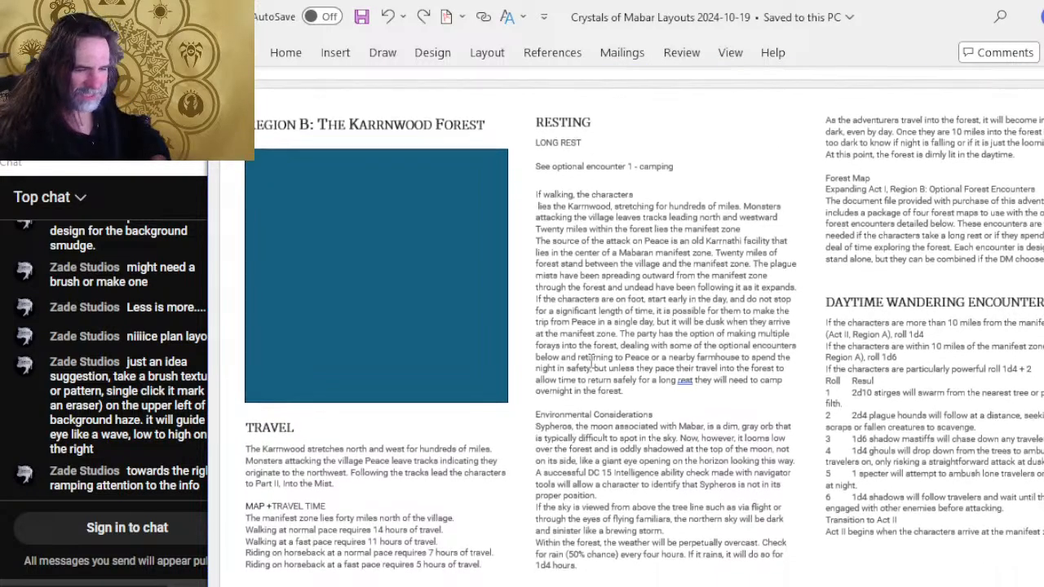
{"action": "scroll", "coordinate": [522, 326], "scroll_direction": "down", "scroll_amount": 1}
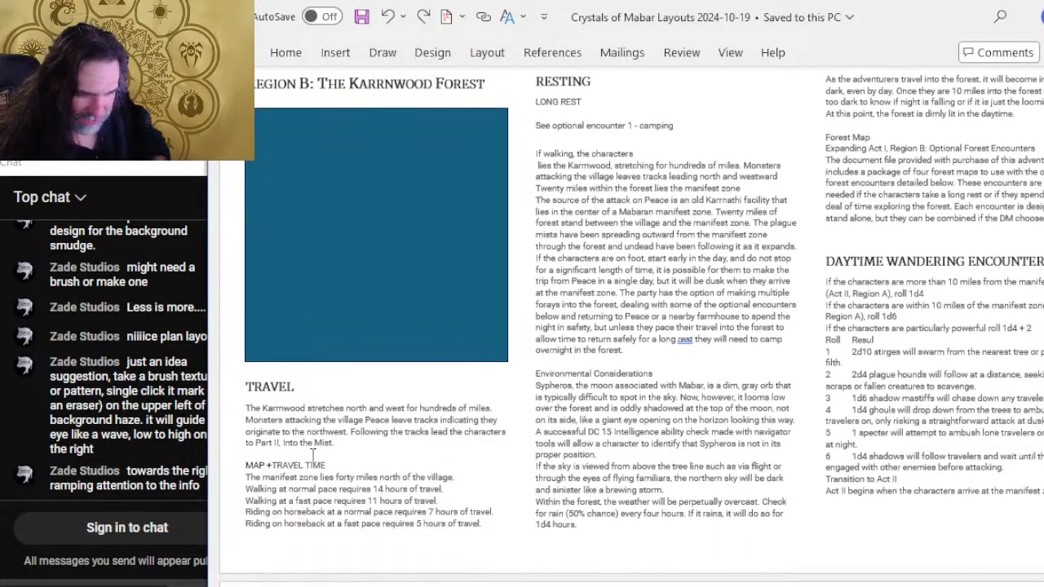
{"action": "scroll", "coordinate": [713, 181], "scroll_direction": "up", "scroll_amount": 2}
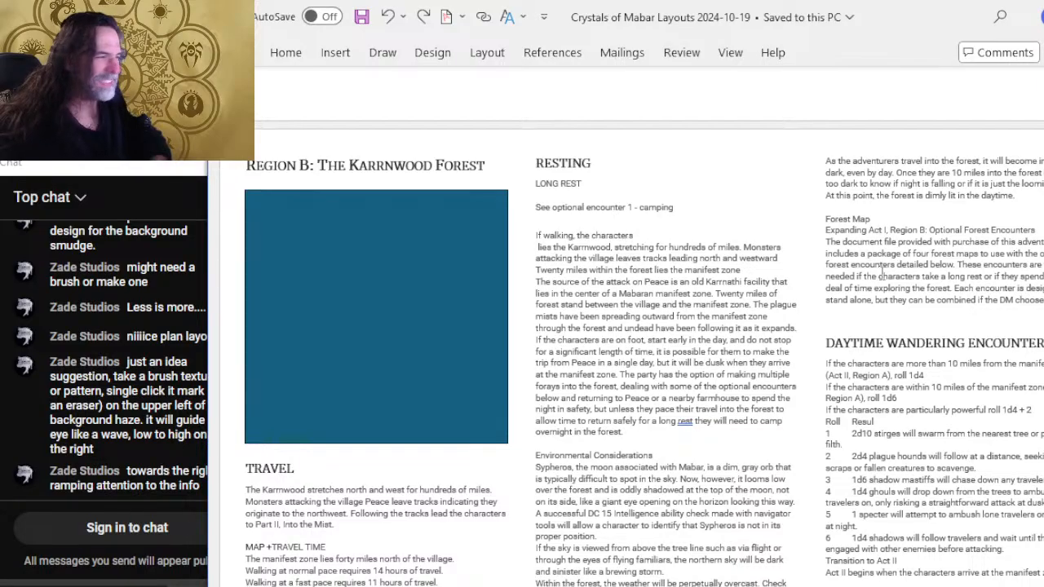
{"action": "scroll", "coordinate": [927, 346], "scroll_direction": "down", "scroll_amount": 6}
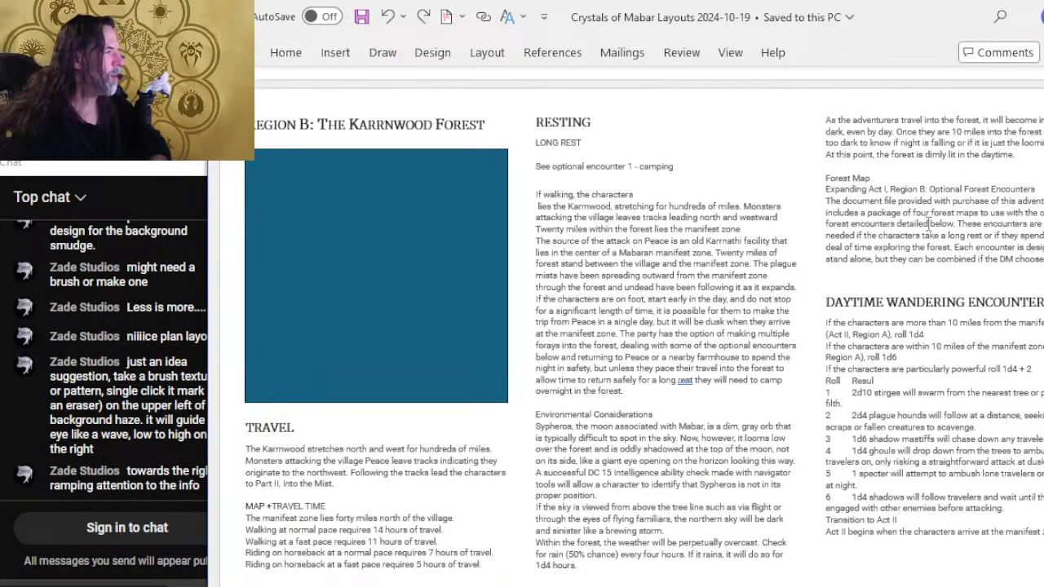
Examine the Planned Encounter: Stuck in a Tree page, including its mercenary interrogation text and DC result table.
{"action": "scroll", "coordinate": [653, 233], "scroll_direction": "down", "scroll_amount": 3}
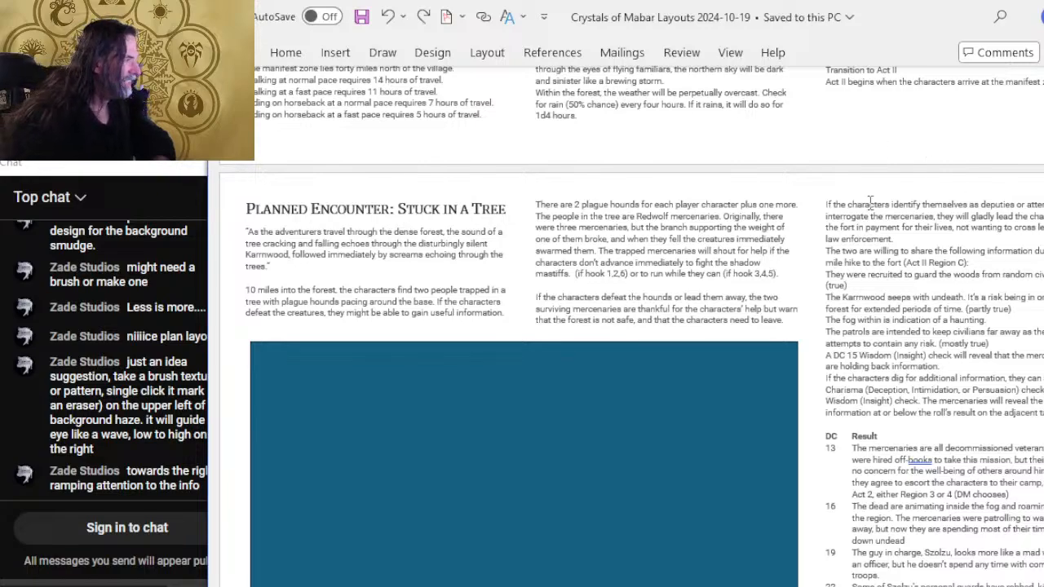
{"action": "left_click_drag", "start_coordinate": [904, 204], "coordinate": [883, 380]}
{"action": "scroll", "coordinate": [880, 367], "scroll_direction": "down", "scroll_amount": 2}
{"action": "left_click", "coordinate": [899, 273]}
{"action": "scroll", "coordinate": [895, 244], "scroll_direction": "down", "scroll_amount": 1}
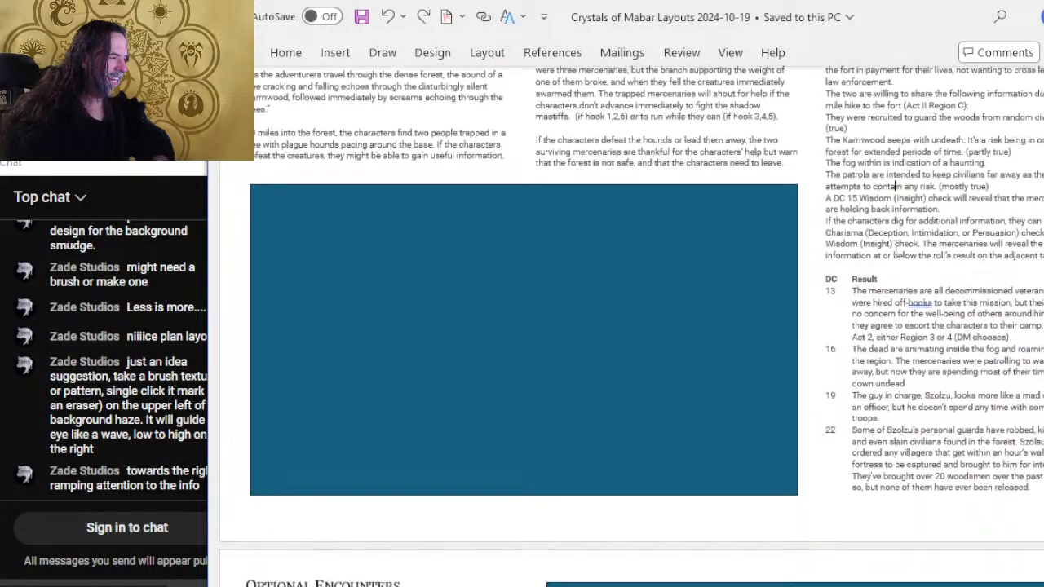
{"action": "mouse_move", "coordinate": [883, 226]}
{"action": "left_mouse_down"}
{"action": "mouse_move", "coordinate": [896, 477]}
{"action": "mouse_move", "coordinate": [893, 371]}
{"action": "mouse_move", "coordinate": [853, 234]}
{"action": "mouse_move", "coordinate": [858, 219]}
{"action": "mouse_move", "coordinate": [863, 228]}
{"action": "left_mouse_up"}
{"action": "left_click", "coordinate": [862, 230]}
{"action": "scroll", "coordinate": [891, 230], "scroll_direction": "down", "scroll_amount": 5}
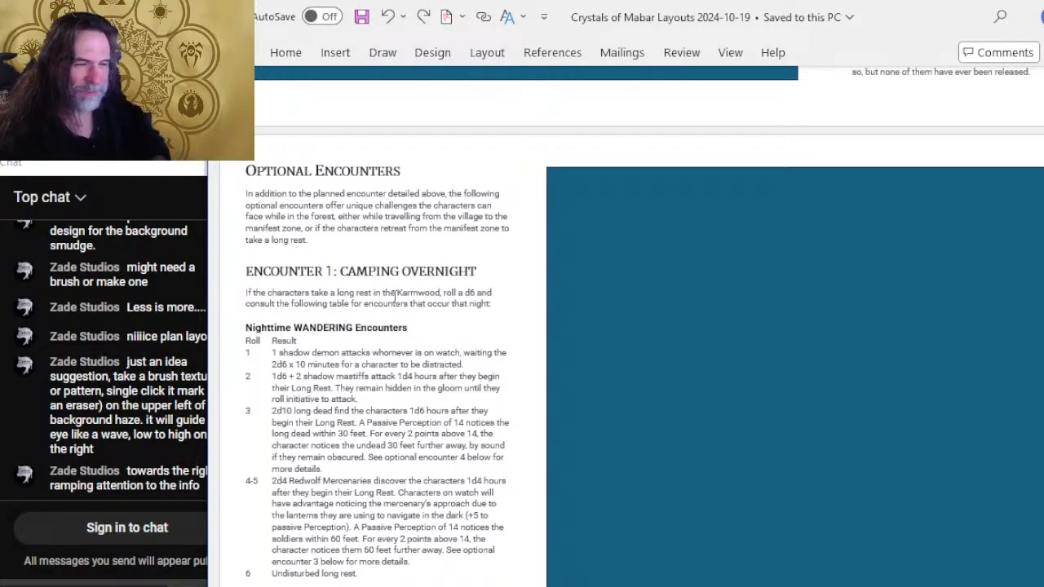
Compare the blue placeholder on the Optional Encounters page with the one on the Stuck in a Tree page.
{"action": "scroll", "coordinate": [395, 297], "scroll_direction": "down", "scroll_amount": 1}
{"action": "left_click_drag", "start_coordinate": [322, 287], "coordinate": [392, 288]}
{"action": "left_click", "coordinate": [699, 347]}
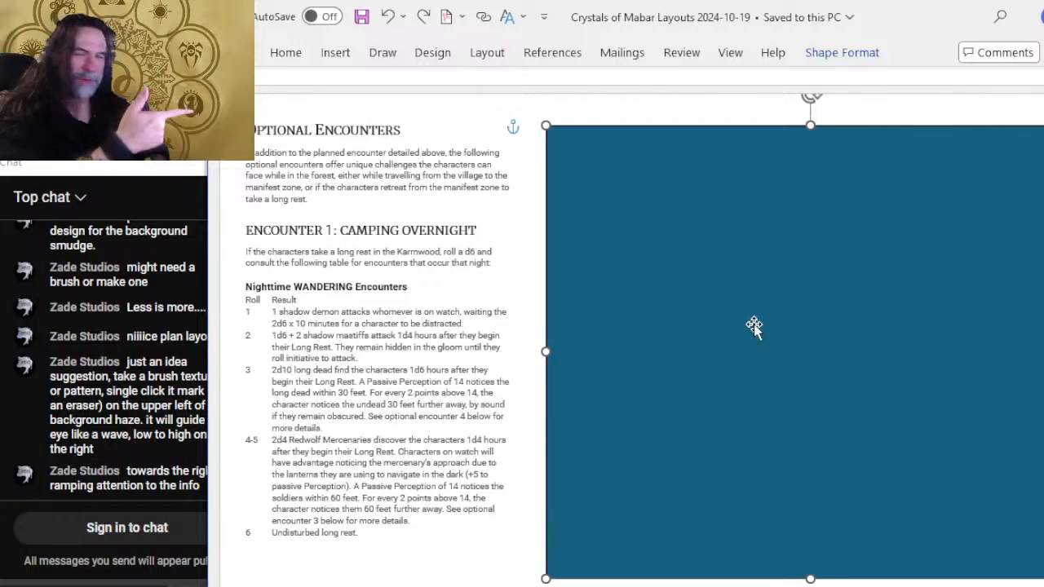
{"action": "scroll", "coordinate": [754, 324], "scroll_direction": "up", "scroll_amount": 5}
{"action": "left_click", "coordinate": [504, 293]}
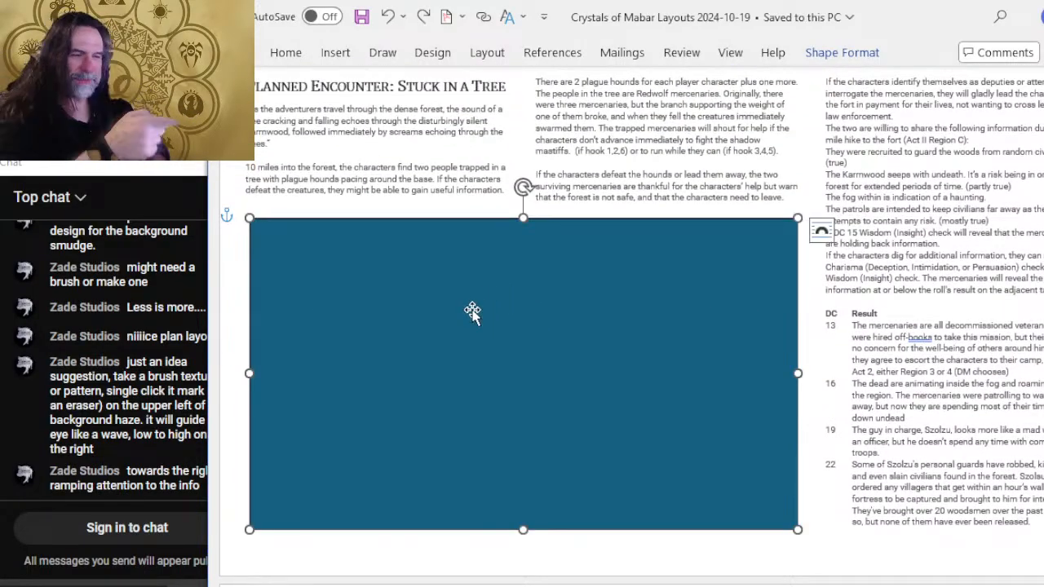
{"action": "scroll", "coordinate": [470, 299], "scroll_direction": "up", "scroll_amount": 1}
{"action": "scroll", "coordinate": [506, 285], "scroll_direction": "down", "scroll_amount": 8}
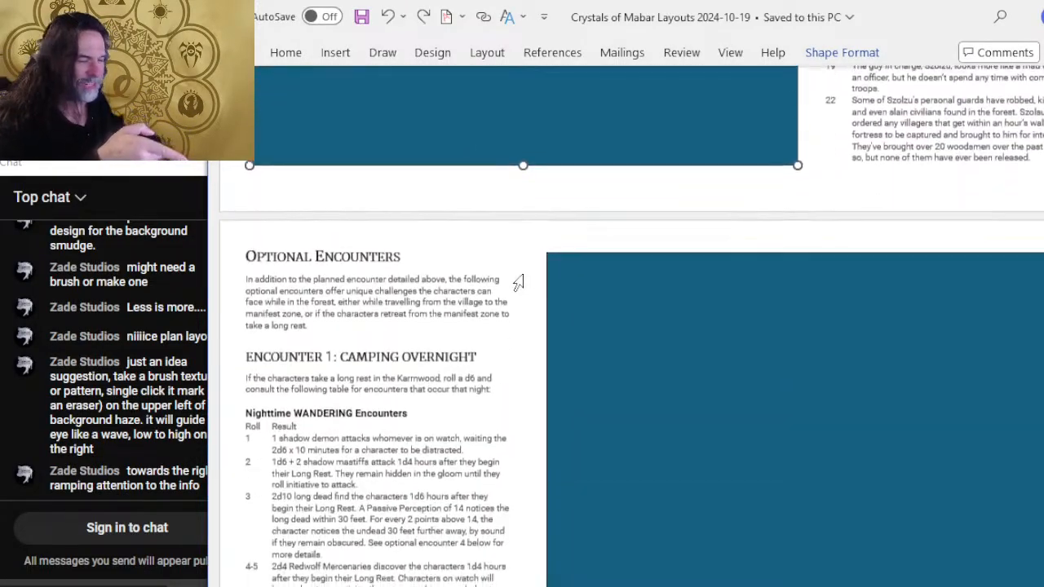
Review the Encounter 2: Carnivorous Foliage and Encounter 3: Undead Pack layouts, selecting the placeholder below Encounter 2.
{"action": "scroll", "coordinate": [518, 281], "scroll_direction": "down", "scroll_amount": 6}
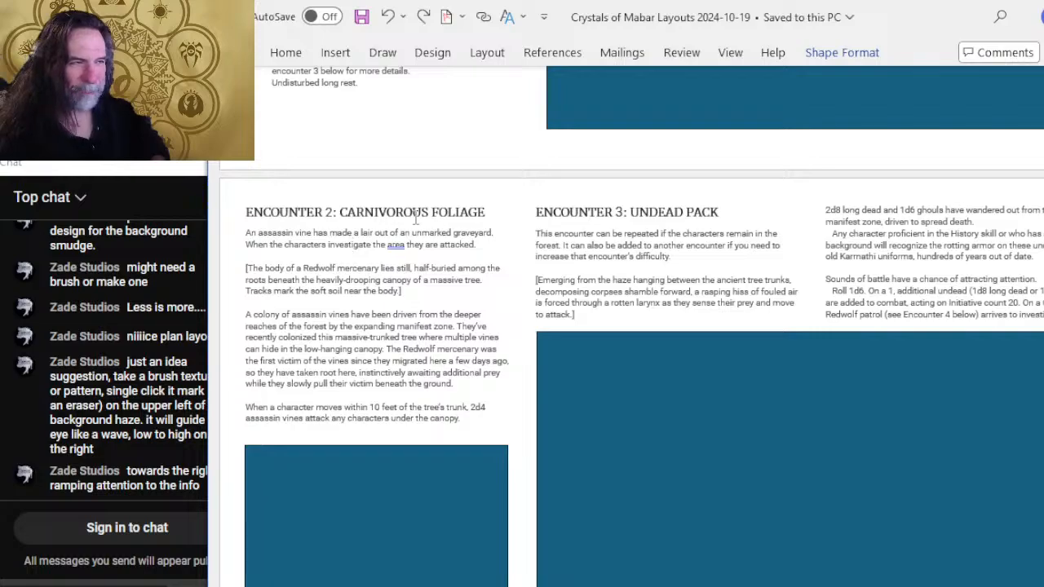
{"action": "scroll", "coordinate": [430, 229], "scroll_direction": "down", "scroll_amount": 2}
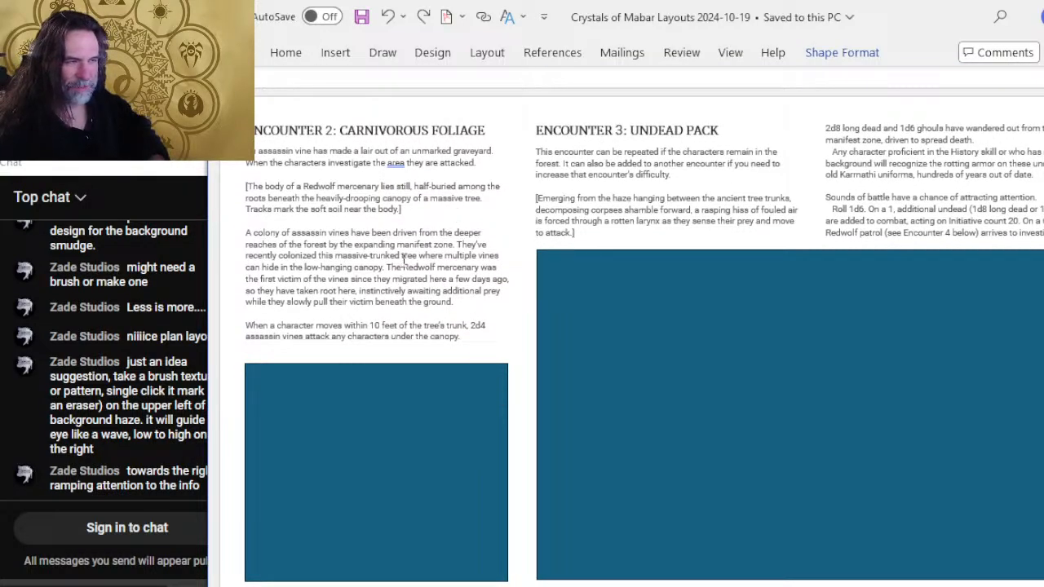
{"action": "scroll", "coordinate": [380, 280], "scroll_direction": "down", "scroll_amount": 3}
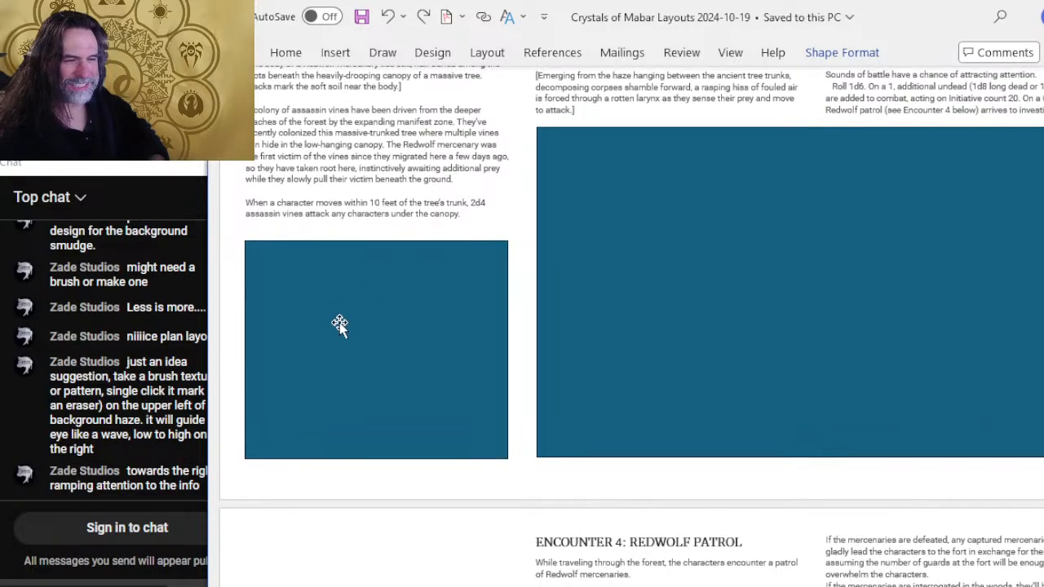
{"action": "left_click", "coordinate": [350, 330]}
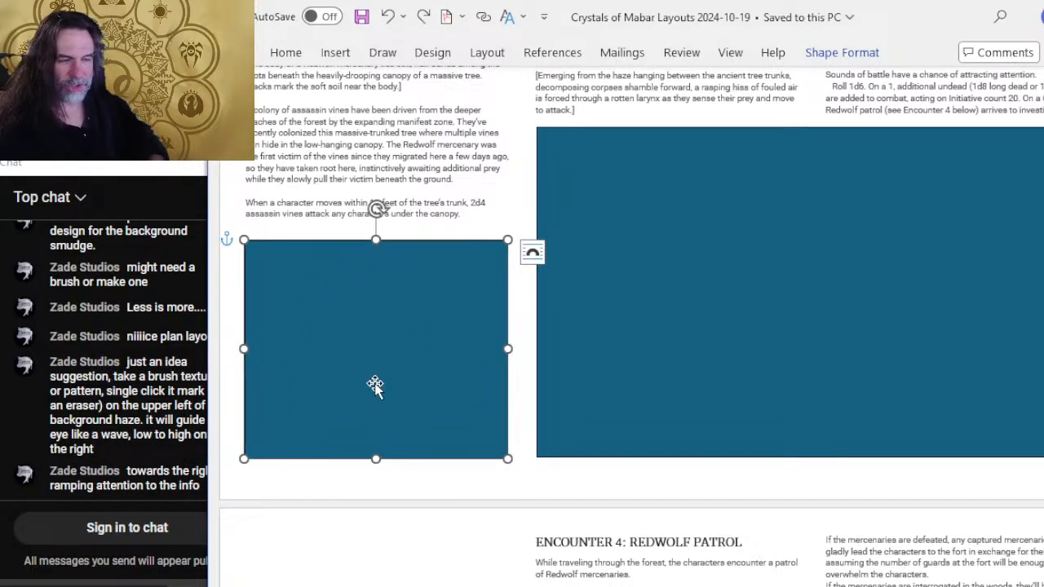
Examine the page with Encounter 2: Carnivorous Foliage and Encounter 3: Undead Pack, selecting the wide blue placeholder below Encounter 3.
{"action": "scroll", "coordinate": [559, 261], "scroll_direction": "up", "scroll_amount": 4}
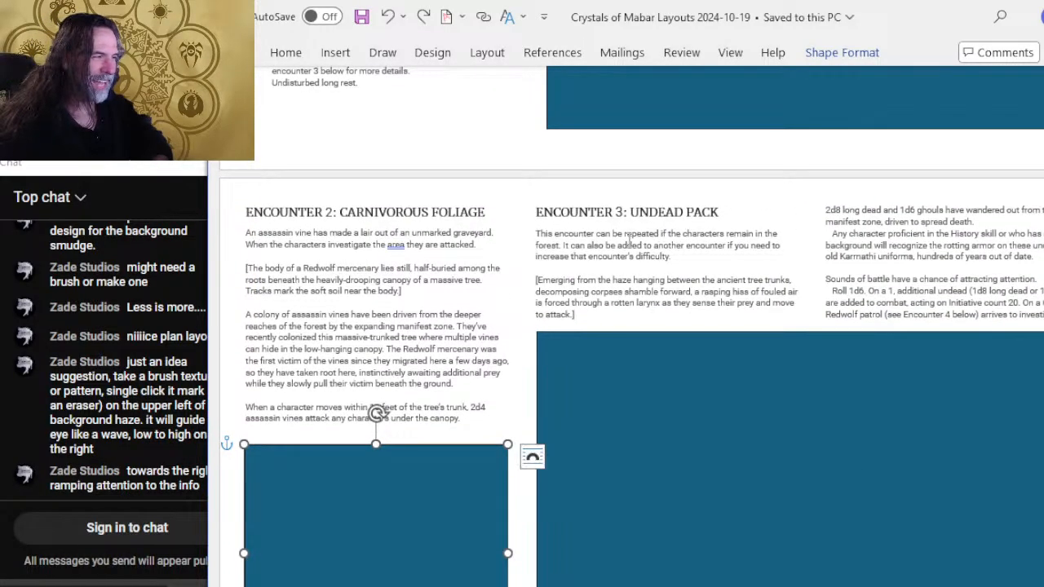
{"action": "scroll", "coordinate": [632, 220], "scroll_direction": "up", "scroll_amount": 3}
{"action": "scroll", "coordinate": [681, 190], "scroll_direction": "down", "scroll_amount": 2}
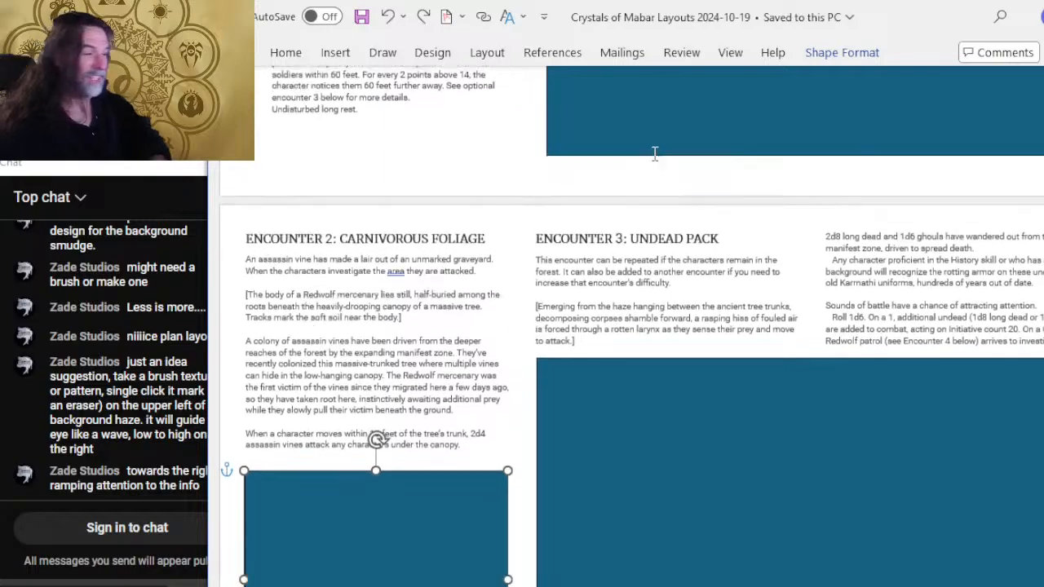
{"action": "scroll", "coordinate": [654, 153], "scroll_direction": "down", "scroll_amount": 2}
{"action": "left_click", "coordinate": [589, 205]}
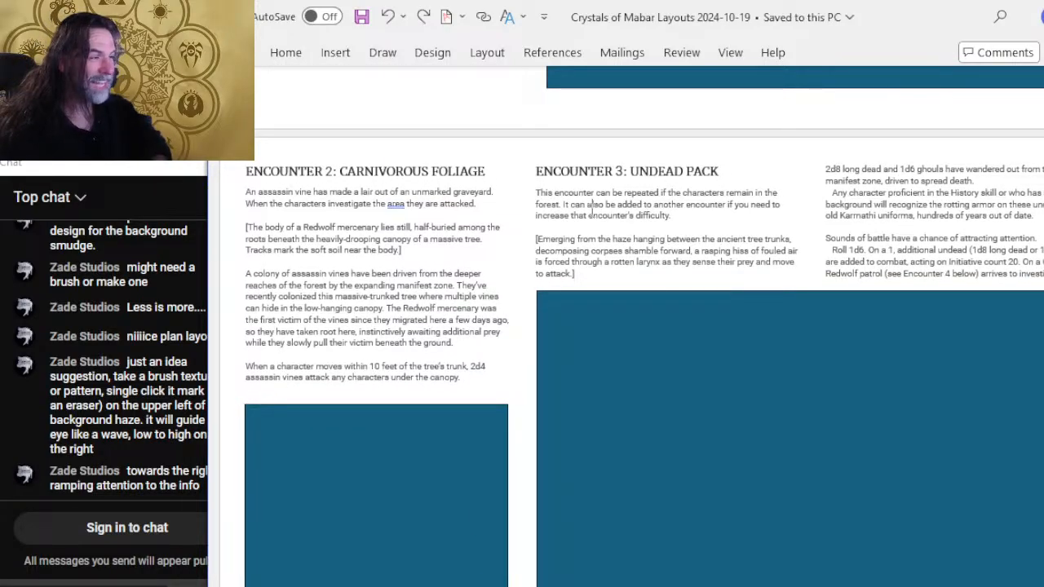
{"action": "scroll", "coordinate": [696, 251], "scroll_direction": "down", "scroll_amount": 3}
{"action": "left_click", "coordinate": [748, 303]}
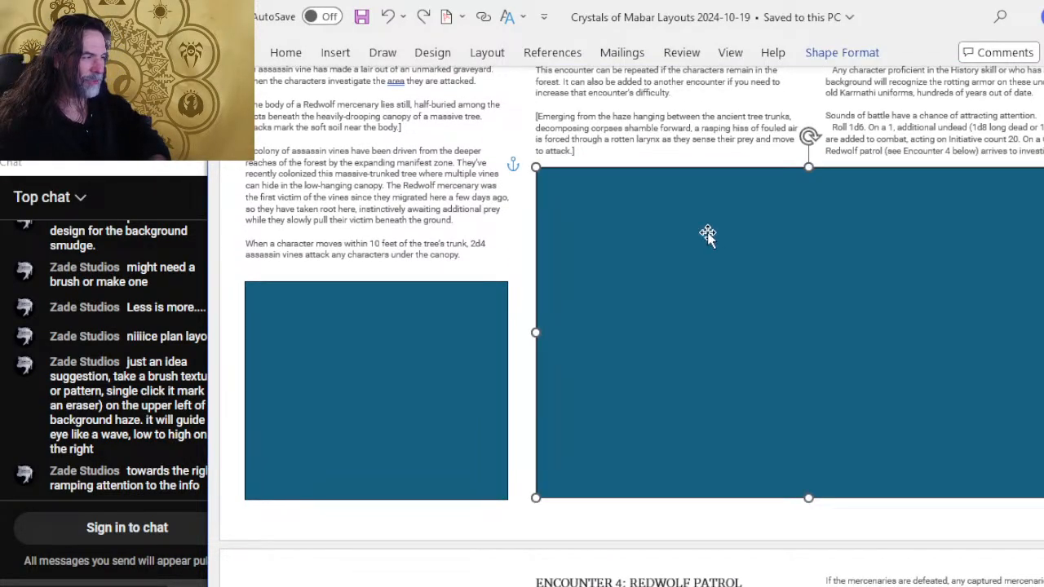
{"action": "scroll", "coordinate": [736, 185], "scroll_direction": "down", "scroll_amount": 5}
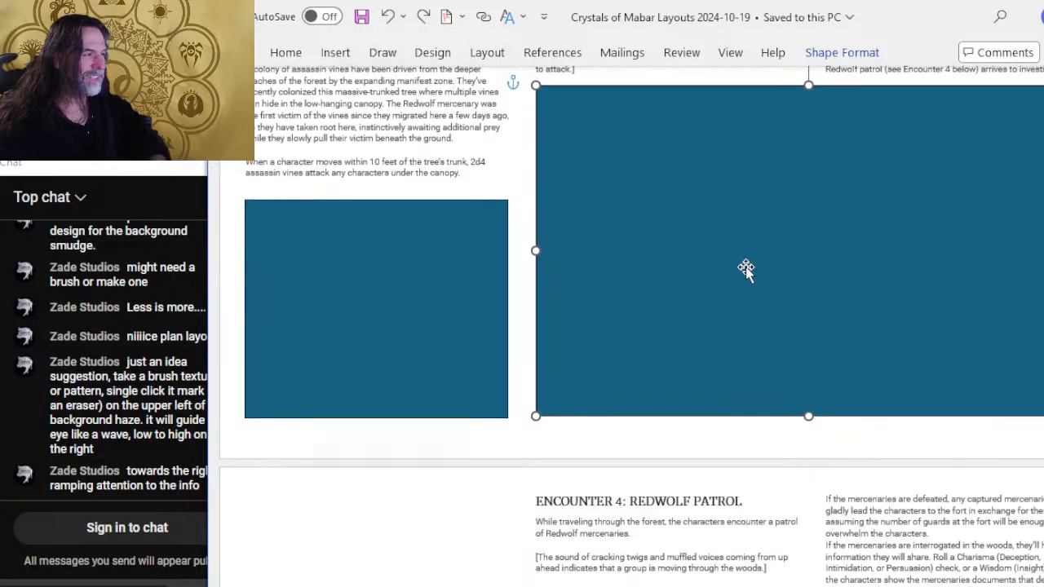
{"action": "scroll", "coordinate": [744, 265], "scroll_direction": "down", "scroll_amount": 5}
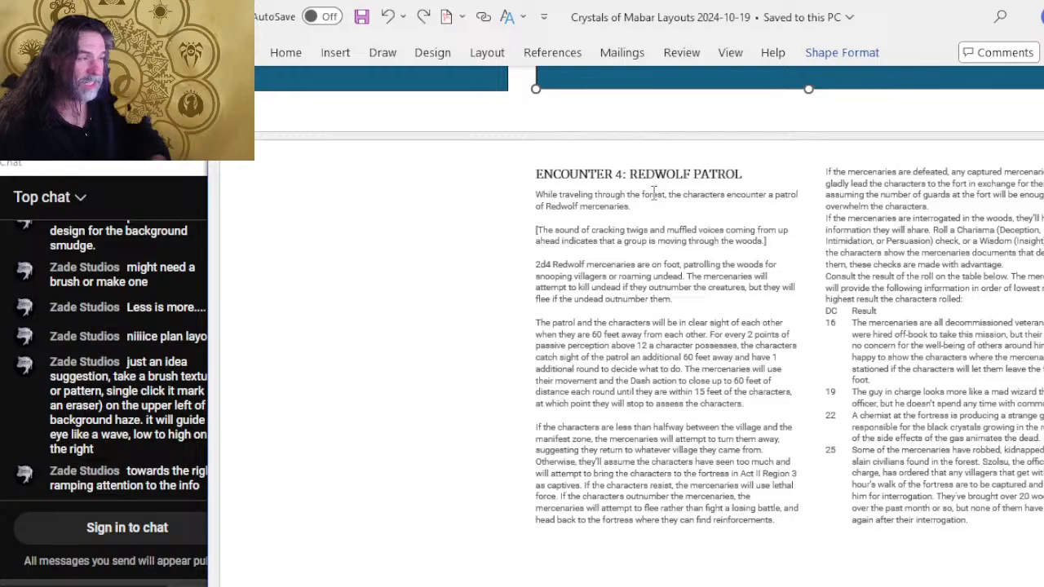
Examine the Encounter 4: Redwolf Patrol page and its empty first column, comparing it with the preceding Karrnwood Forest and Stuck in a Tree pages.
{"action": "left_click", "coordinate": [330, 240]}
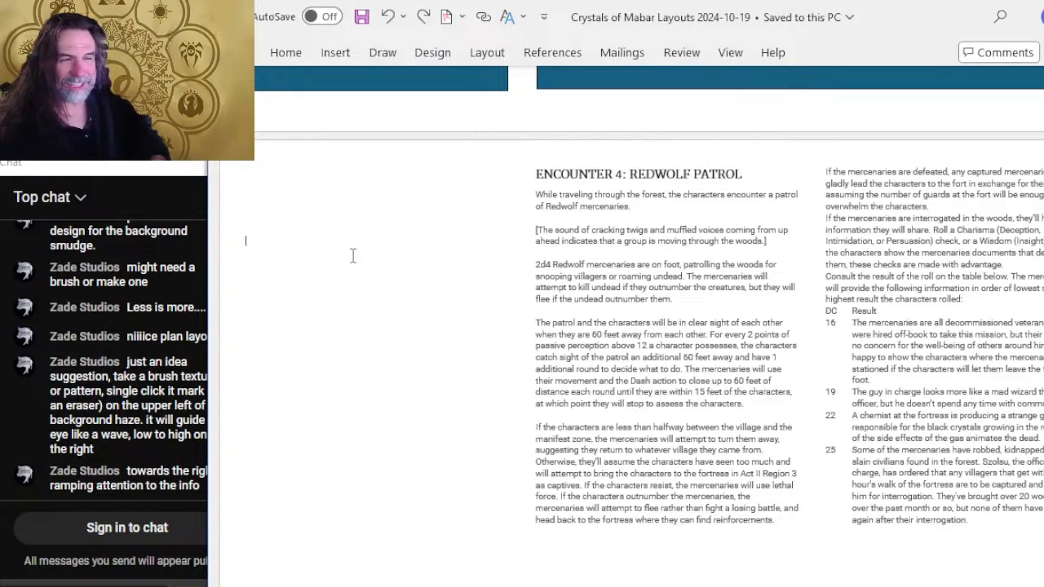
{"action": "scroll", "coordinate": [391, 314], "scroll_direction": "down", "scroll_amount": 3}
{"action": "scroll", "coordinate": [406, 321], "scroll_direction": "up", "scroll_amount": 2}
{"action": "scroll", "coordinate": [412, 323], "scroll_direction": "up", "scroll_amount": 20}
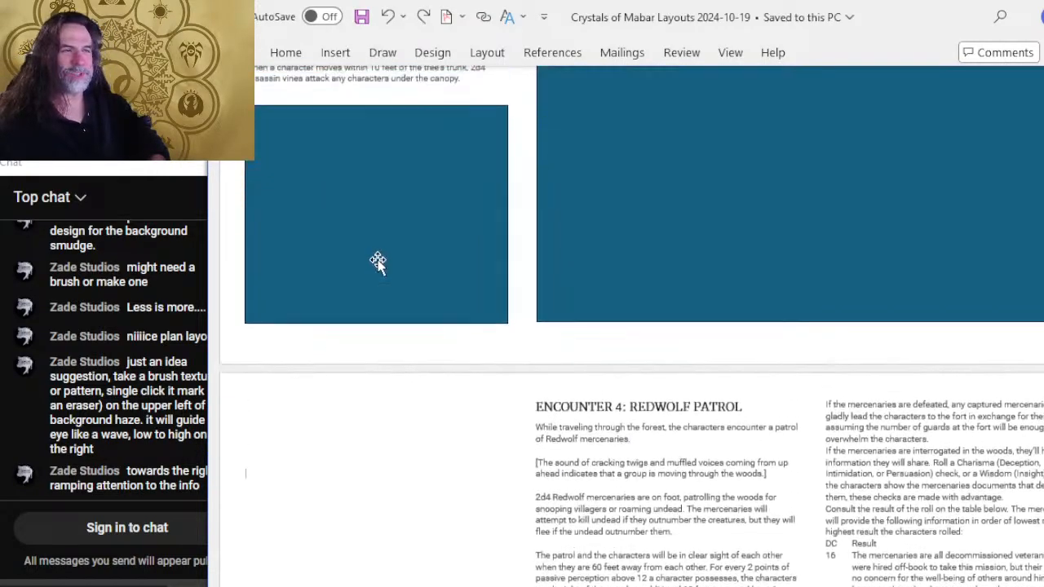
{"action": "scroll", "coordinate": [742, 312], "scroll_direction": "up", "scroll_amount": 20}
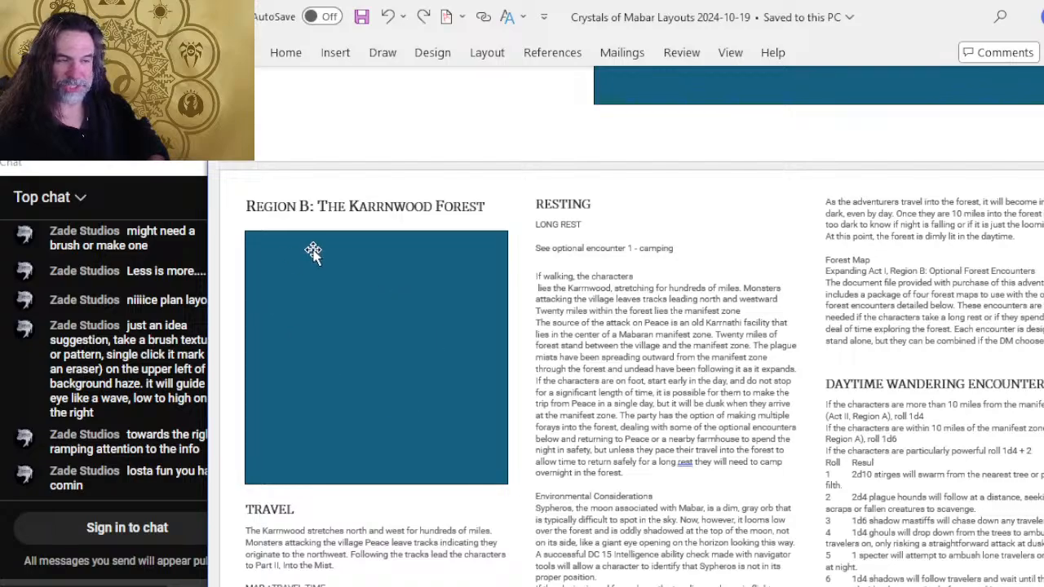
{"action": "scroll", "coordinate": [548, 375], "scroll_direction": "down", "scroll_amount": 10}
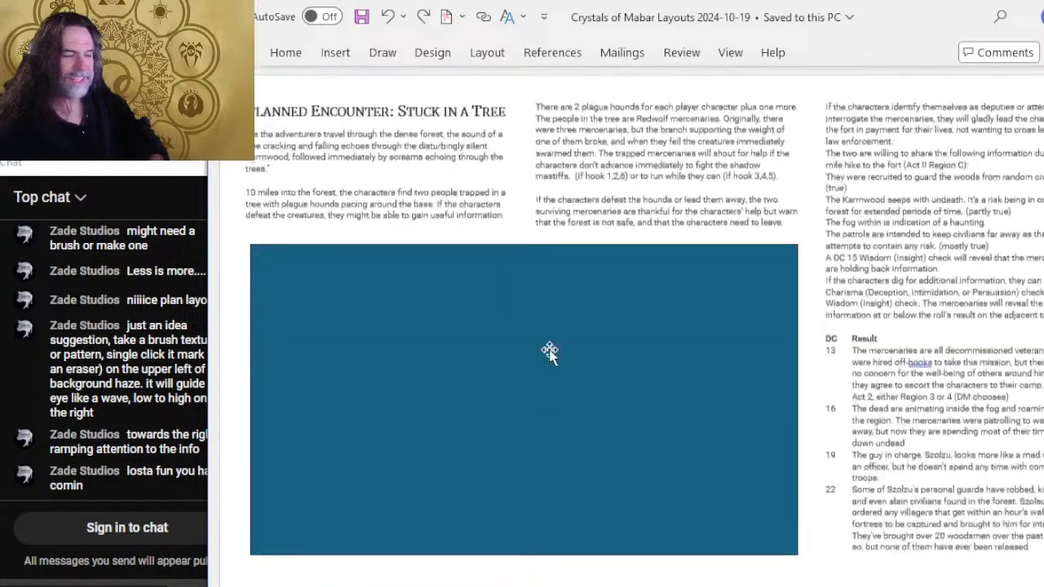
{"action": "scroll", "coordinate": [560, 355], "scroll_direction": "down", "scroll_amount": 10}
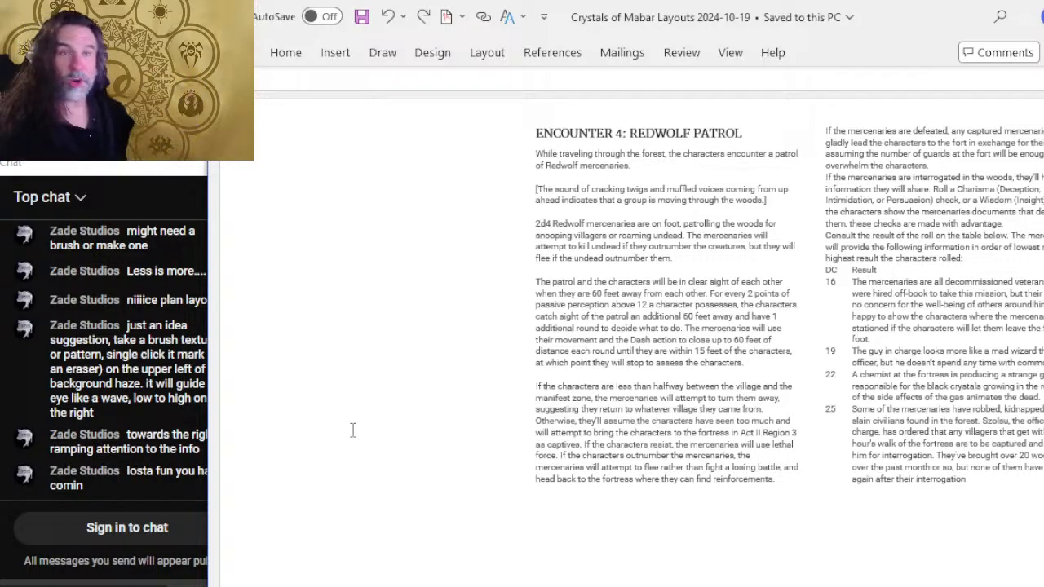
{"action": "scroll", "coordinate": [386, 453], "scroll_direction": "up", "scroll_amount": 5}
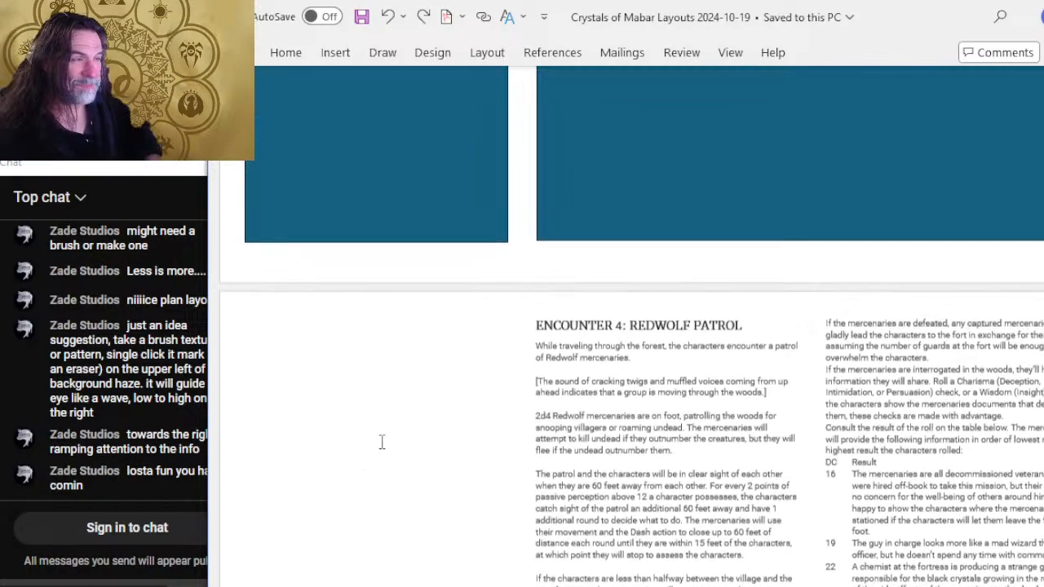
{"action": "scroll", "coordinate": [547, 403], "scroll_direction": "down", "scroll_amount": 1}
Examine the Part II: Into The Mist page, including its Regions list and the Manifest Zone, Gatehouse, Forgotten Cemetery and Flooded Fortress sections.
{"action": "scroll", "coordinate": [555, 383], "scroll_direction": "down", "scroll_amount": 8}
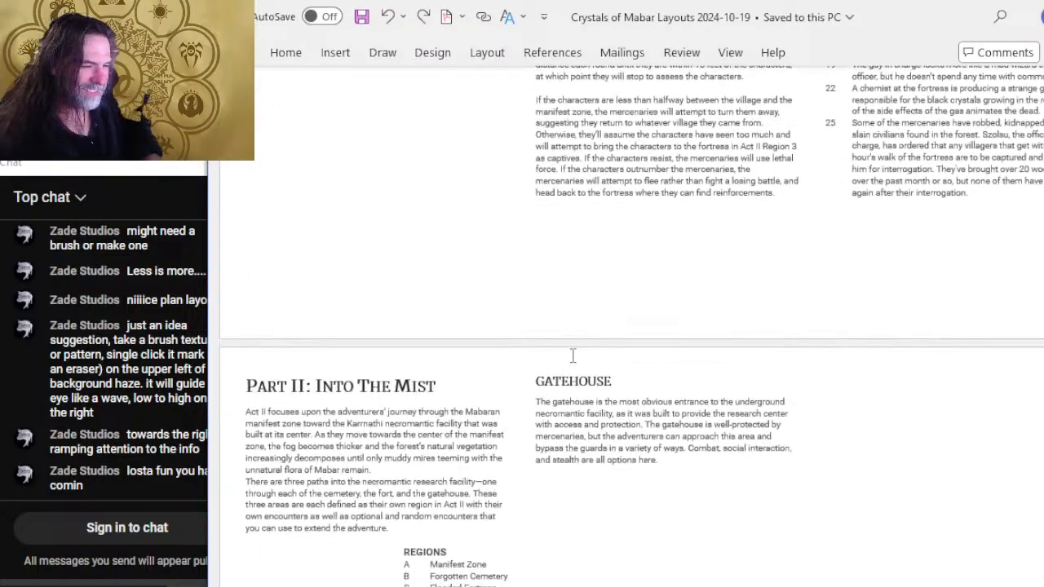
{"action": "scroll", "coordinate": [585, 332], "scroll_direction": "down", "scroll_amount": 2}
{"action": "scroll", "coordinate": [604, 380], "scroll_direction": "down", "scroll_amount": 1}
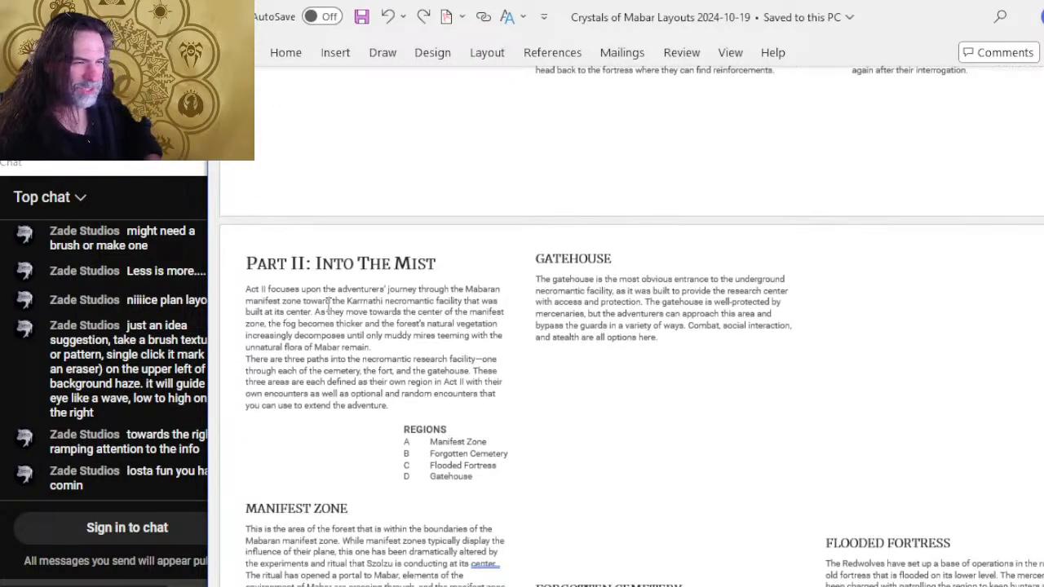
{"action": "scroll", "coordinate": [474, 331], "scroll_direction": "down", "scroll_amount": 4}
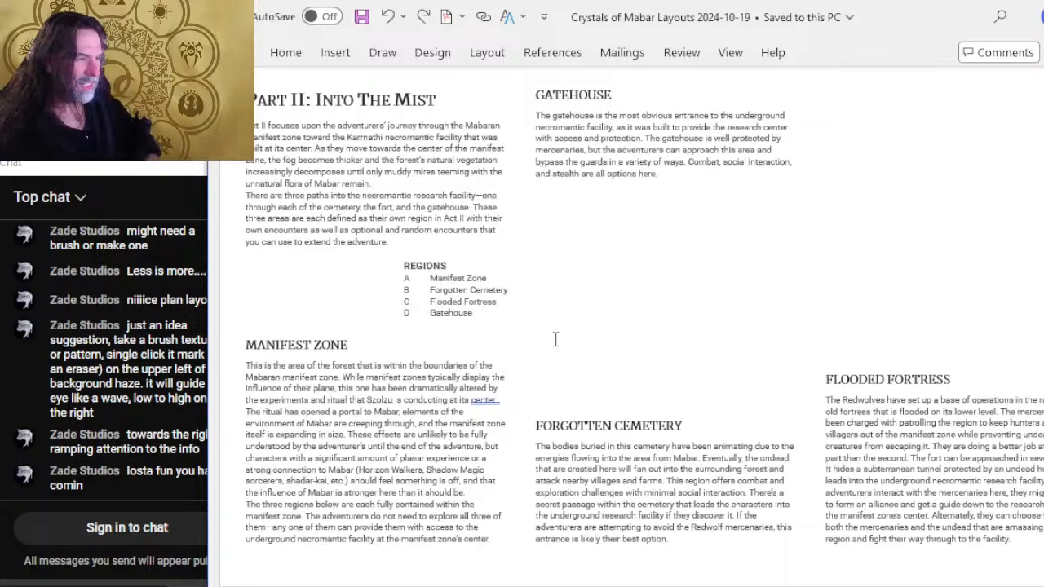
{"action": "scroll", "coordinate": [897, 339], "scroll_direction": "up", "scroll_amount": 2}
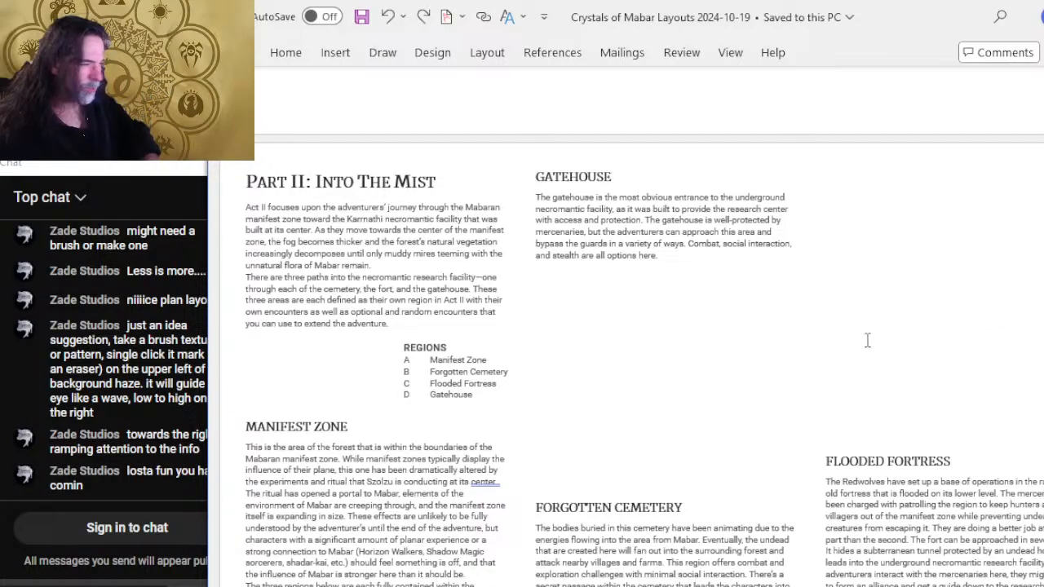
{"action": "scroll", "coordinate": [593, 79], "scroll_direction": "down", "scroll_amount": 2}
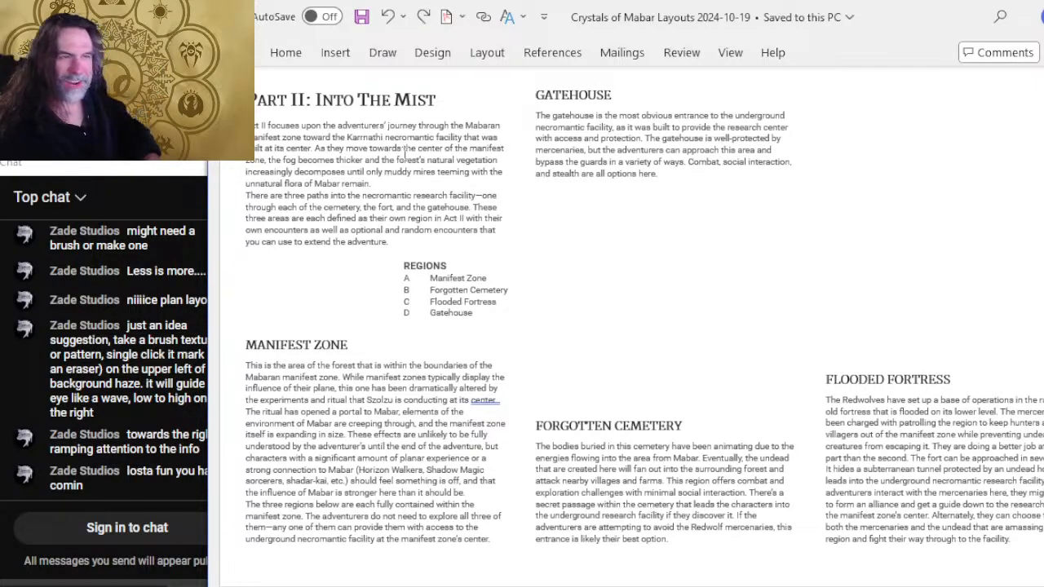
{"action": "scroll", "coordinate": [669, 383], "scroll_direction": "down", "scroll_amount": 8}
{"action": "scroll", "coordinate": [666, 384], "scroll_direction": "up", "scroll_amount": 3}
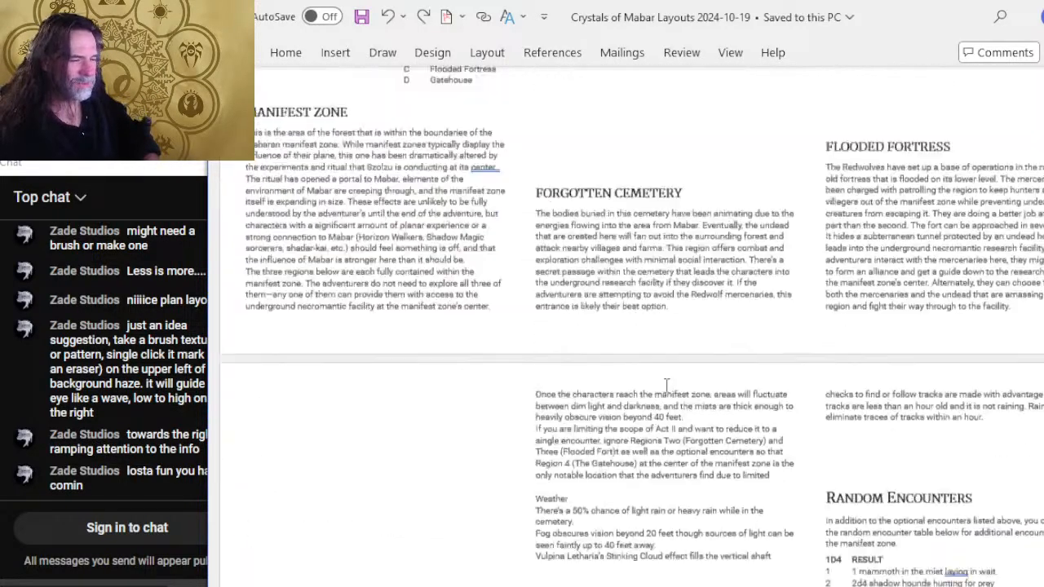
{"action": "scroll", "coordinate": [666, 384], "scroll_direction": "up", "scroll_amount": 7}
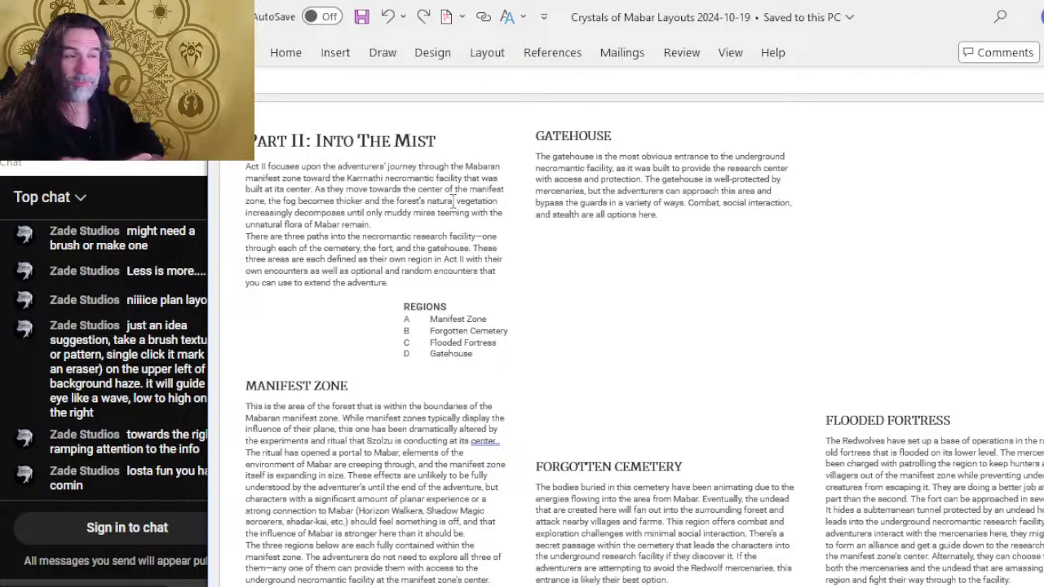
{"action": "scroll", "coordinate": [443, 212], "scroll_direction": "up", "scroll_amount": 2, "text": "ctrl"}
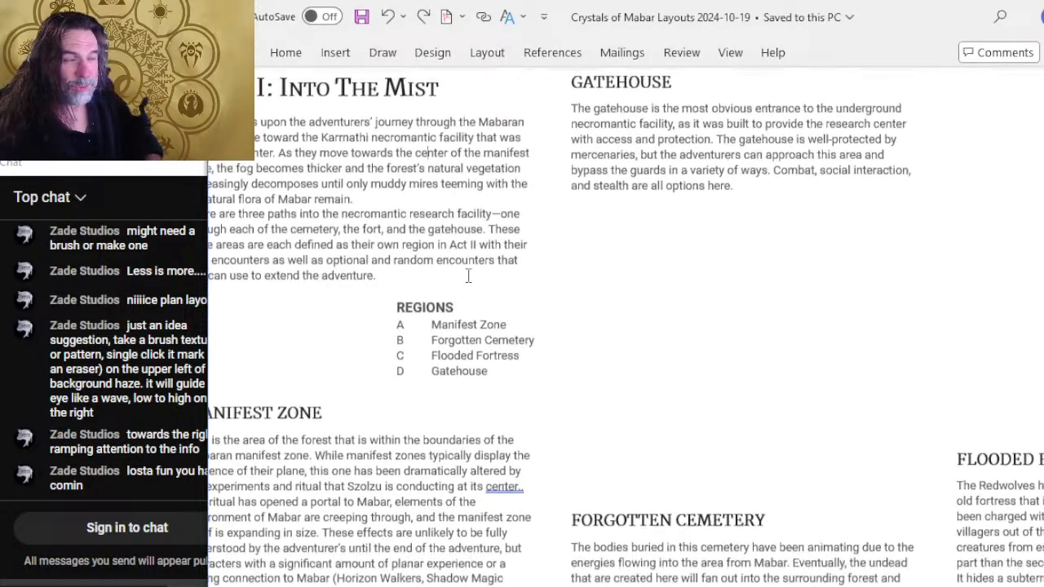
{"action": "scroll", "coordinate": [571, 326], "scroll_direction": "left", "scroll_amount": 2}
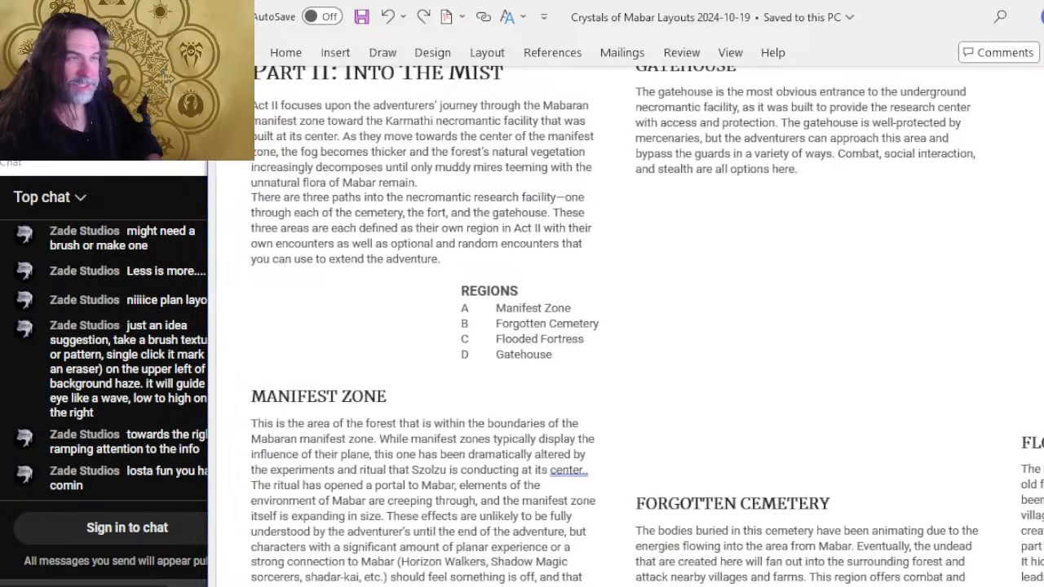
{"action": "scroll", "coordinate": [536, 530], "scroll_direction": "down", "scroll_amount": 5}
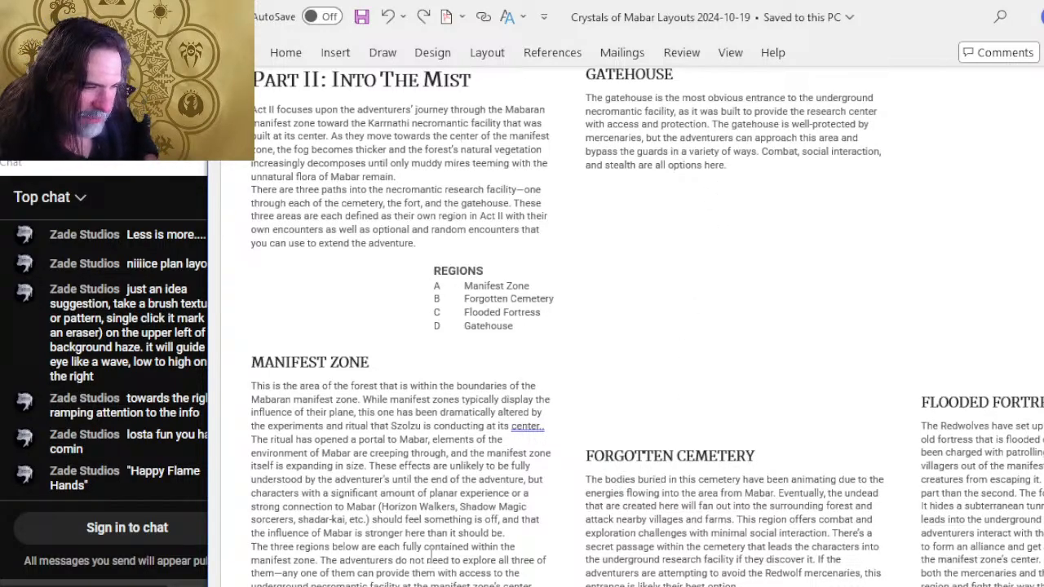
{"action": "scroll", "coordinate": [476, 447], "scroll_direction": "down", "scroll_amount": 1}
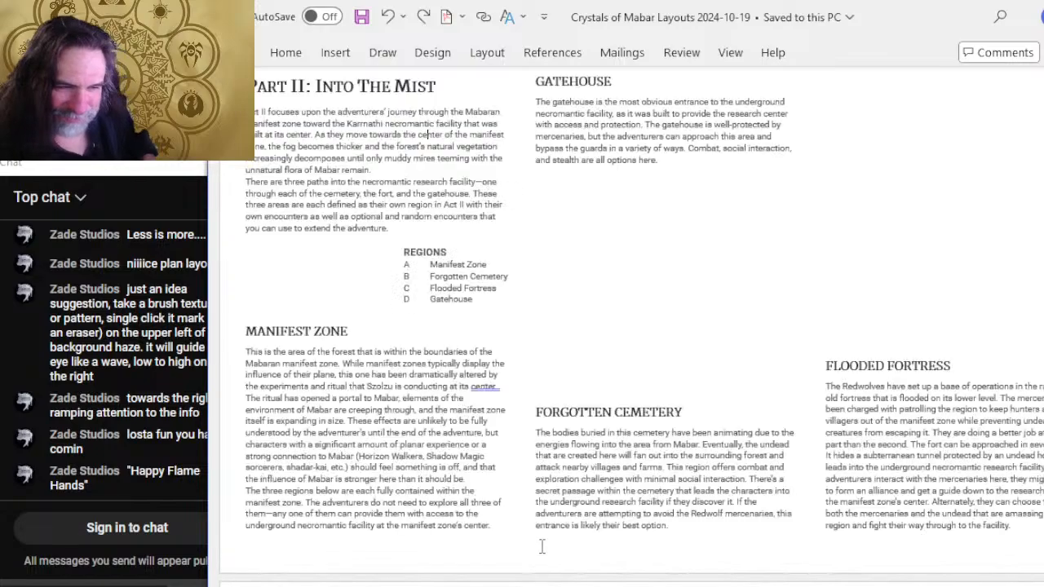
Shift the document window's edge to uncover the full chat panel, and switch to Photoshop to view the Factions page artwork.
{"action": "left_click_drag", "start_coordinate": [202, 460], "coordinate": [230, 457]}
{"action": "key", "text": "alt+Tab"}
{"action": "key", "text": "alt+Tab"}
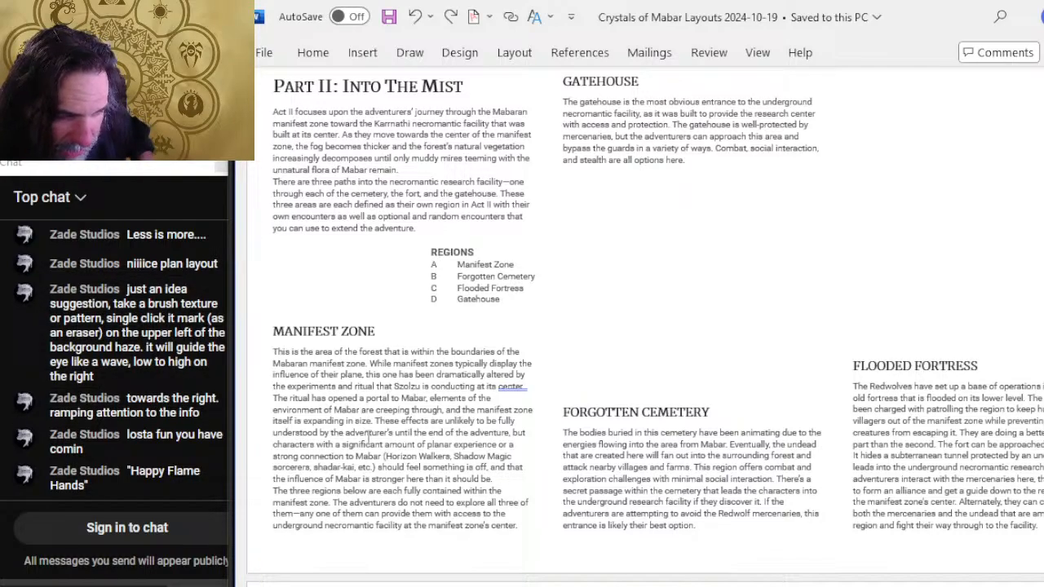
{"action": "key", "text": "alt+Tab"}
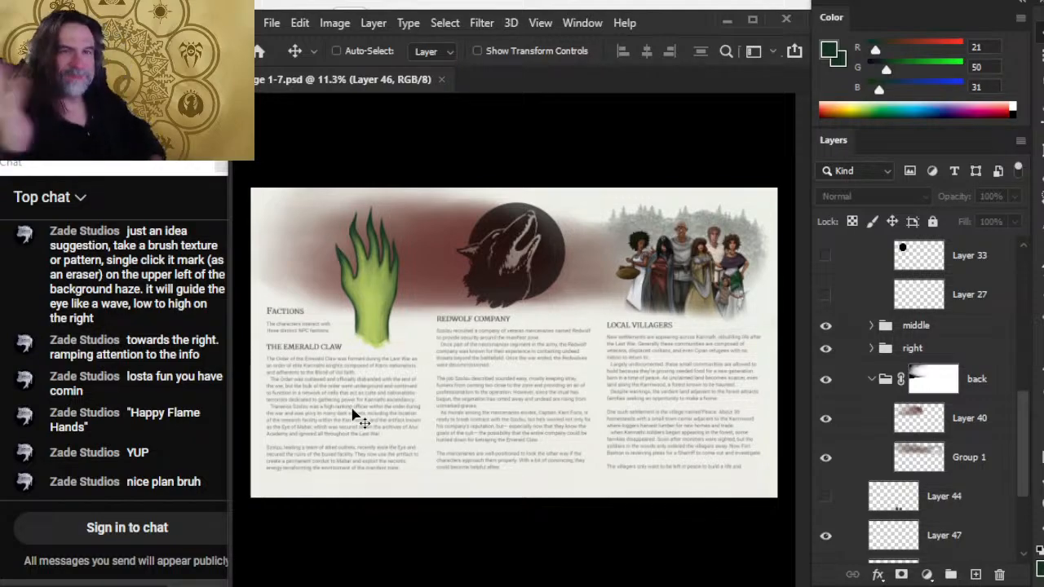
Return to Word and survey the layout with several pages in view, from Karrnwood Forest to Region C: Flooded Fort and back to Village Peace.
{"action": "key", "text": "alt+Tab"}
{"action": "scroll", "coordinate": [644, 310], "scroll_direction": "down", "scroll_amount": 10}
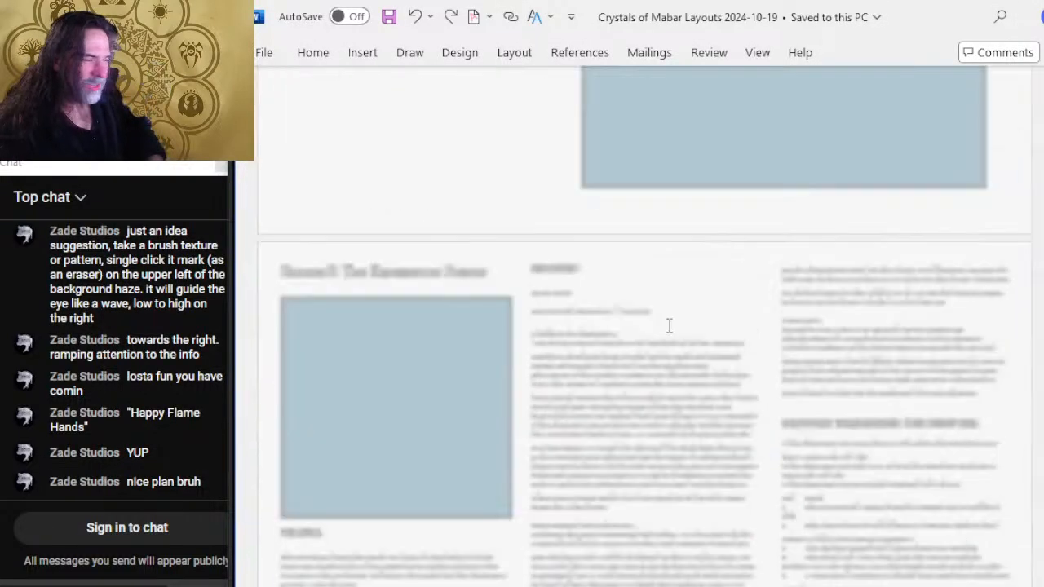
{"action": "scroll", "coordinate": [685, 310], "scroll_direction": "down", "scroll_amount": 5}
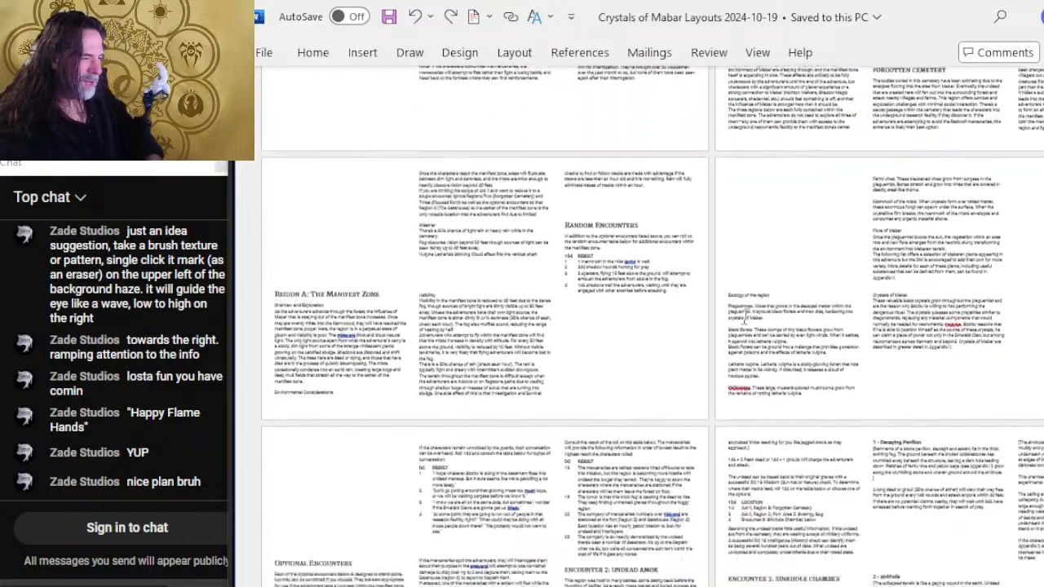
{"action": "scroll", "coordinate": [744, 319], "scroll_direction": "down", "scroll_amount": 10}
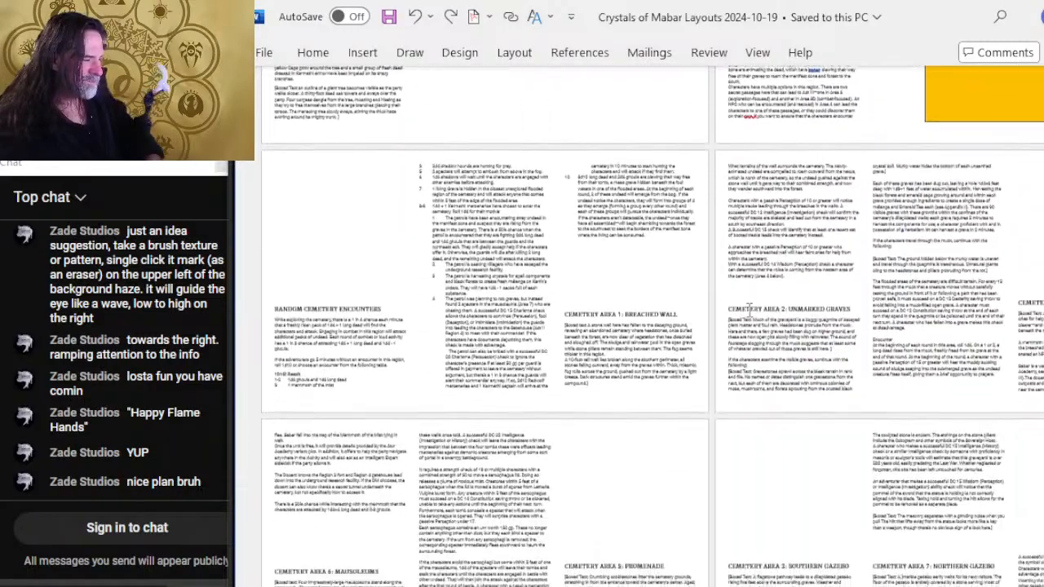
{"action": "scroll", "coordinate": [748, 308], "scroll_direction": "down", "scroll_amount": 10}
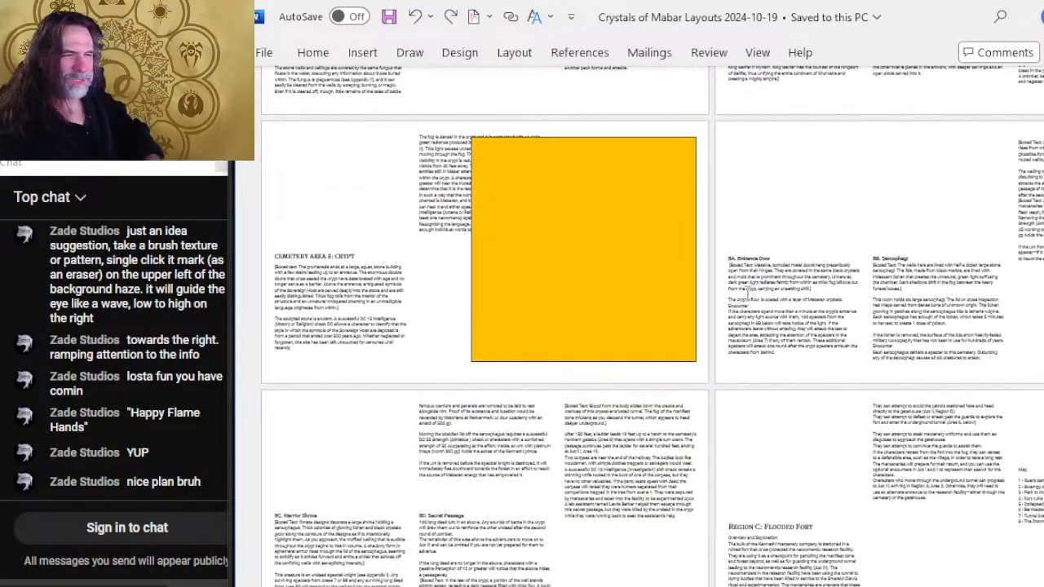
{"action": "scroll", "coordinate": [734, 293], "scroll_direction": "up", "scroll_amount": 10}
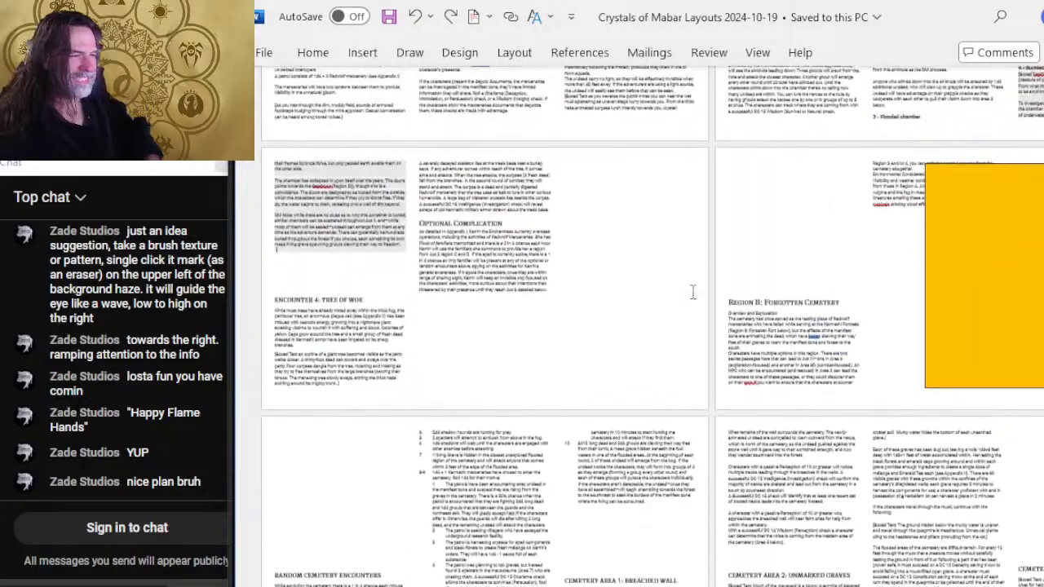
{"action": "scroll", "coordinate": [693, 291], "scroll_direction": "up", "scroll_amount": 10}
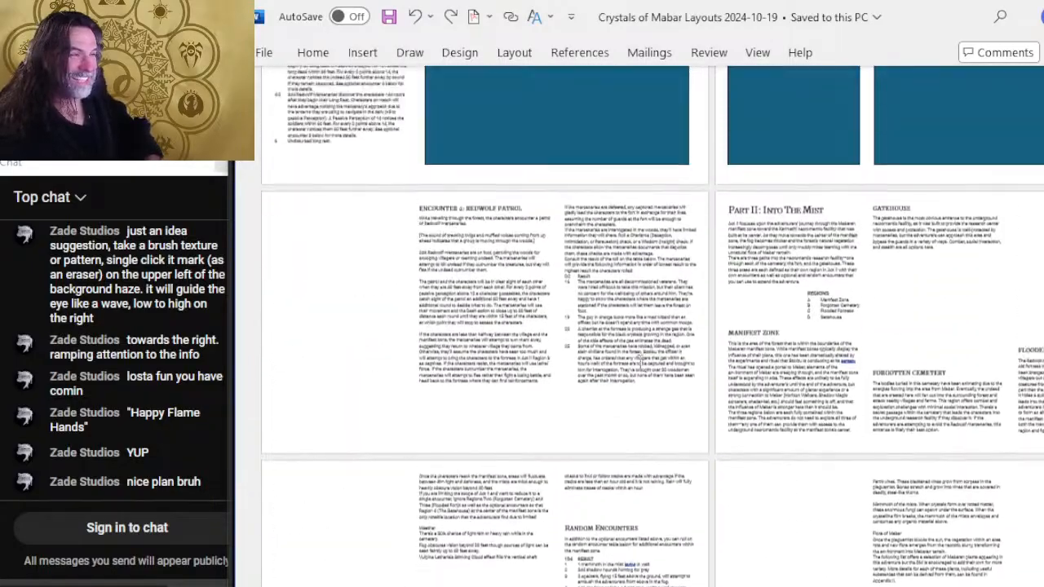
{"action": "scroll", "coordinate": [633, 367], "scroll_direction": "up", "scroll_amount": 10}
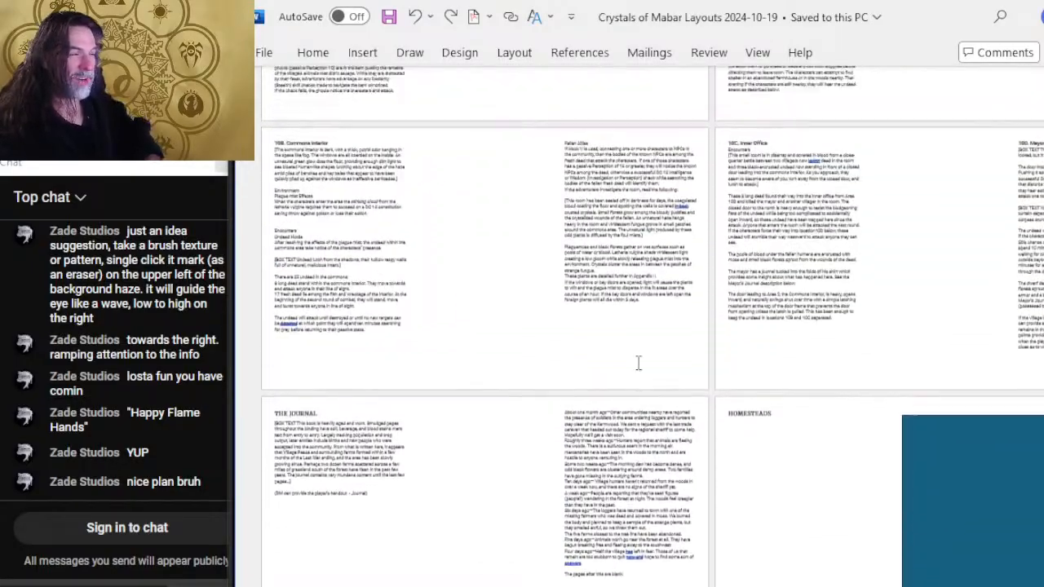
{"action": "scroll", "coordinate": [638, 363], "scroll_direction": "up", "scroll_amount": 10}
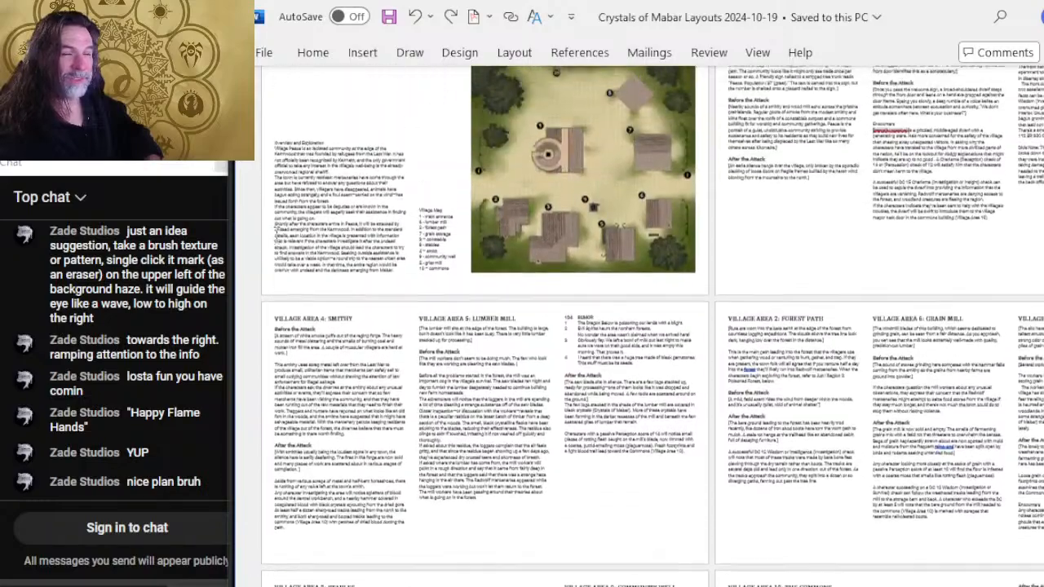
{"action": "scroll", "coordinate": [275, 231], "scroll_direction": "up", "scroll_amount": 5}
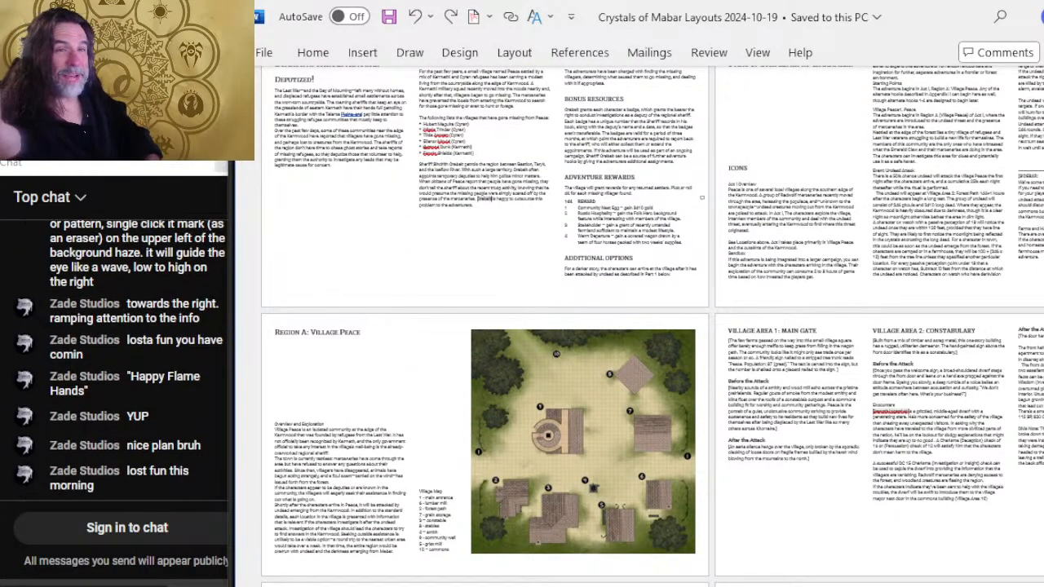
{"action": "scroll", "coordinate": [764, 110], "scroll_direction": "down", "scroll_amount": 2}
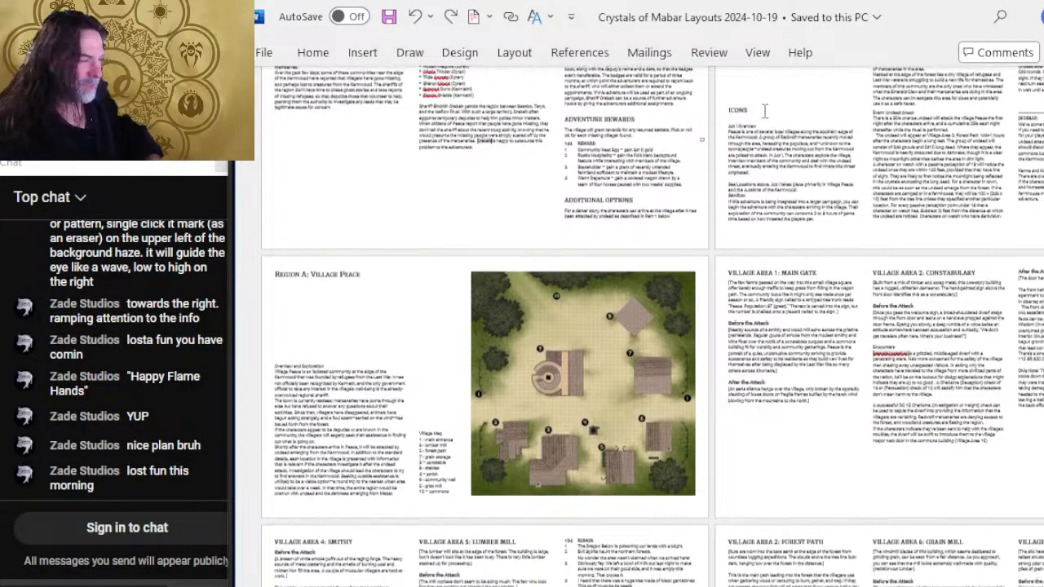
Look over the village area pages from Region A: Village Peace to the Commons Interior, and switch to Photoshop with the Factions artwork.
{"action": "scroll", "coordinate": [595, 216], "scroll_direction": "down", "scroll_amount": 10}
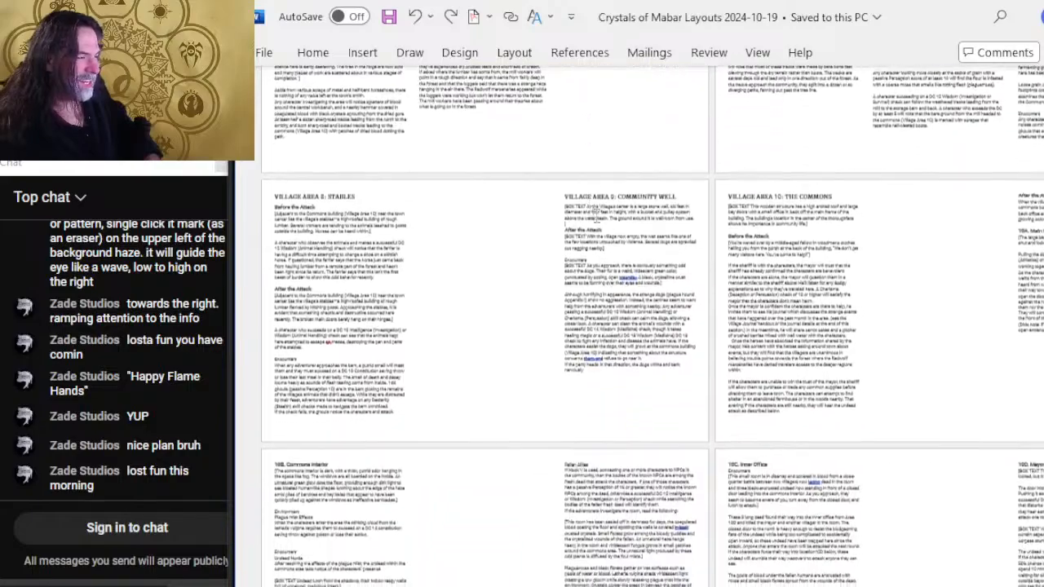
{"action": "scroll", "coordinate": [596, 214], "scroll_direction": "down", "scroll_amount": 6}
{"action": "scroll", "coordinate": [596, 214], "scroll_direction": "up", "scroll_amount": 5}
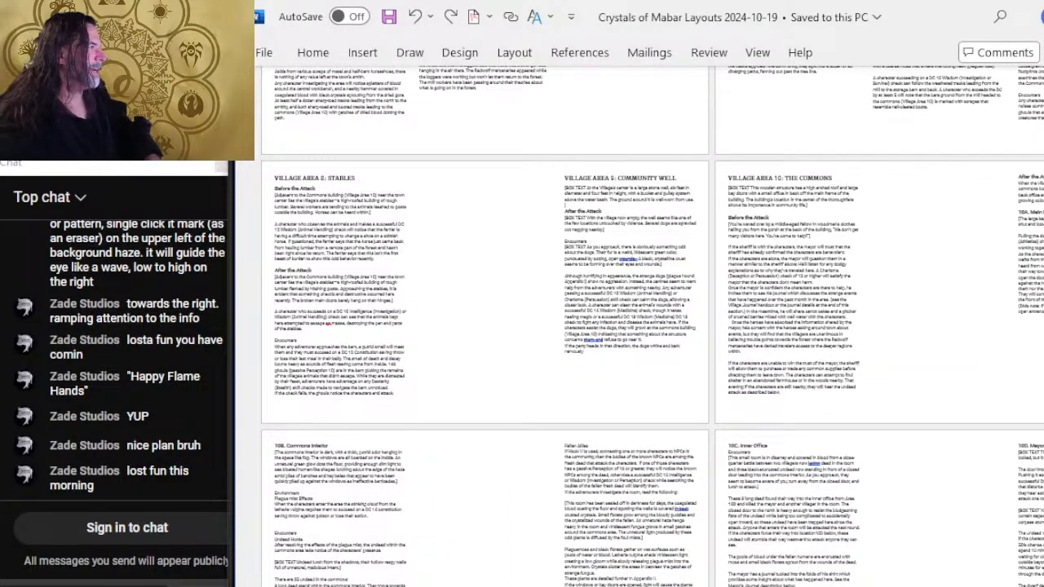
{"action": "key", "text": "alt+Tab"}
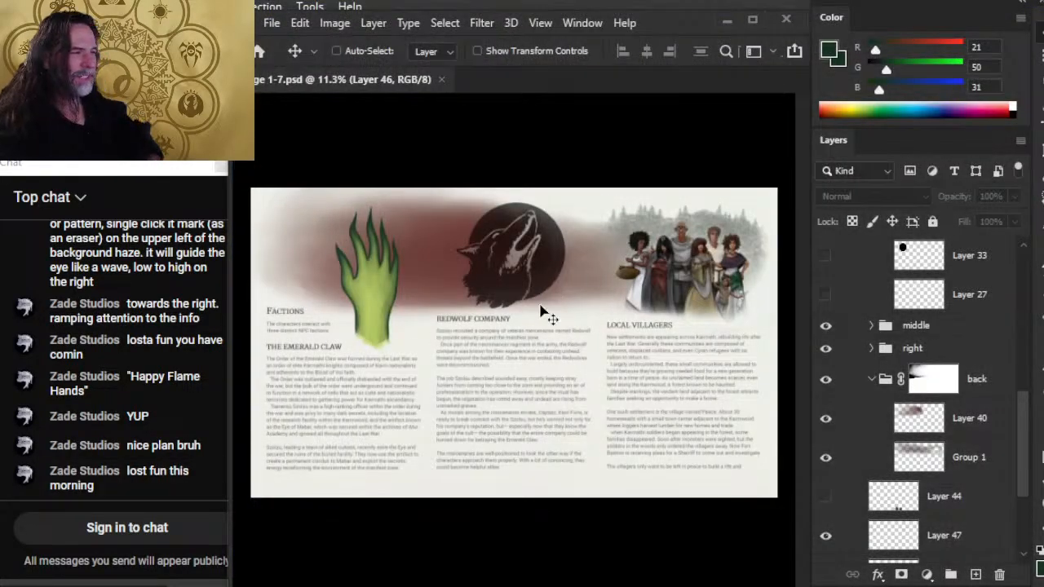
{"action": "key", "text": "ctrl"}
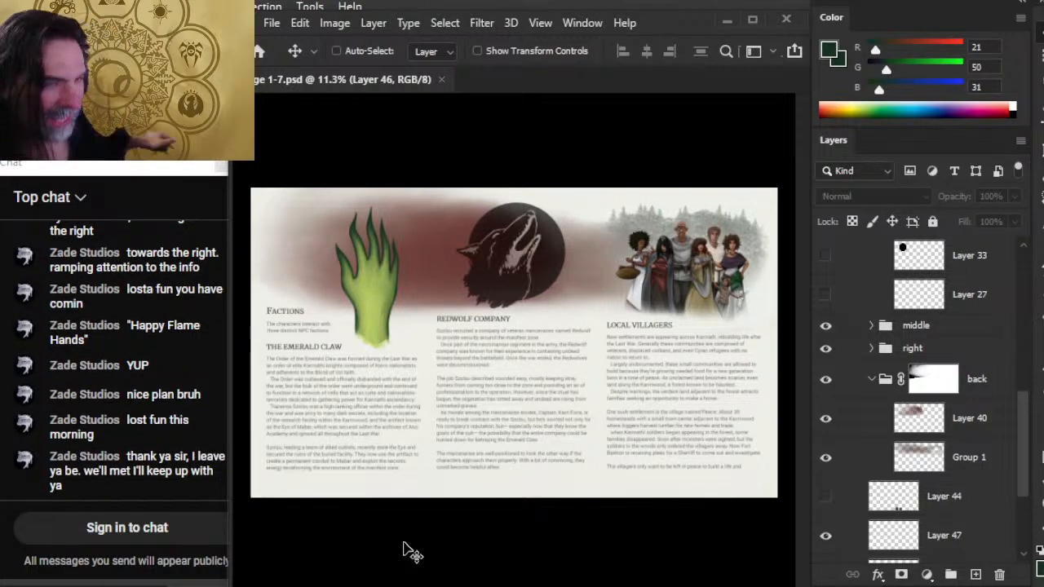
Reread the earlier chat messages about flame flickers on the hand and a brush-stroke background, and return to the newest message.
{"action": "scroll", "coordinate": [116, 327], "scroll_direction": "up", "scroll_amount": 5}
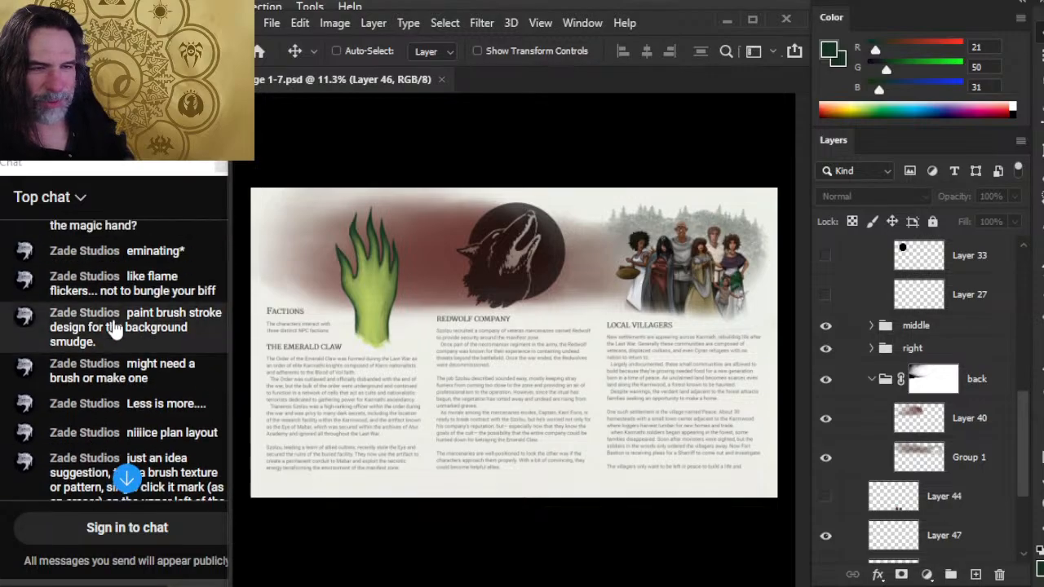
{"action": "scroll", "coordinate": [123, 322], "scroll_direction": "up", "scroll_amount": 15}
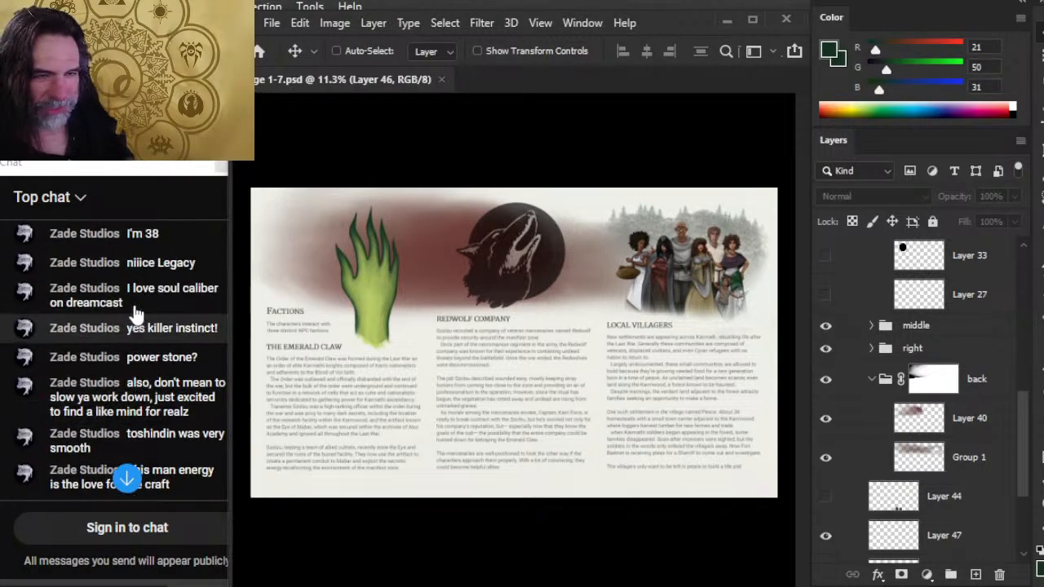
{"action": "scroll", "coordinate": [139, 318], "scroll_direction": "up", "scroll_amount": 20}
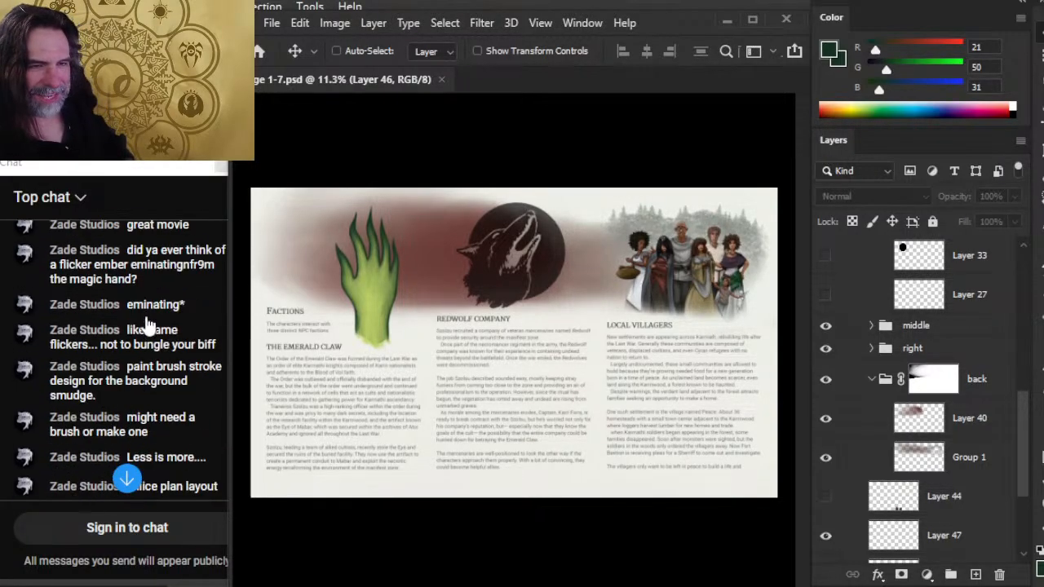
{"action": "scroll", "coordinate": [147, 324], "scroll_direction": "down", "scroll_amount": 15}
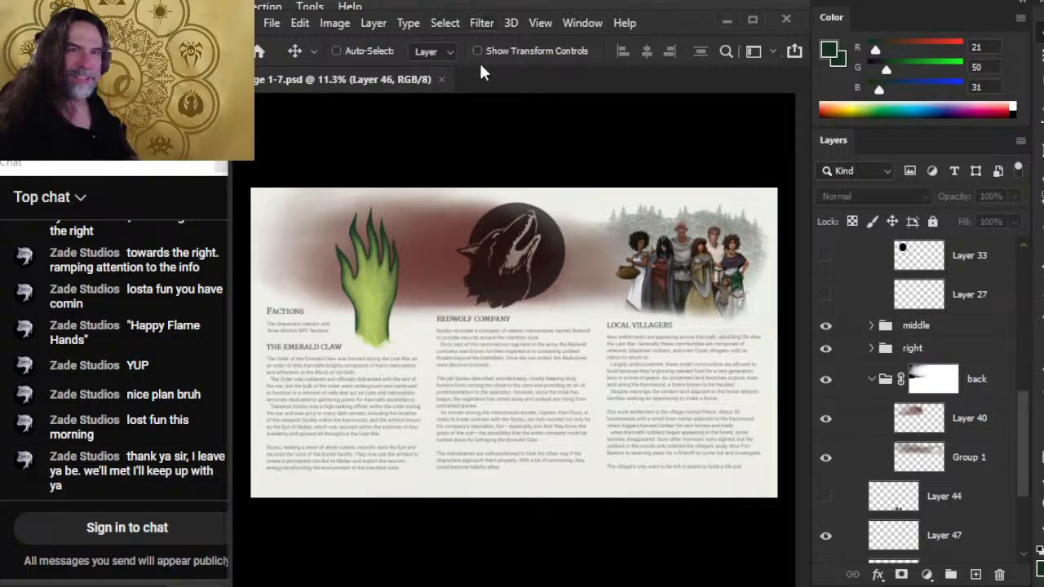